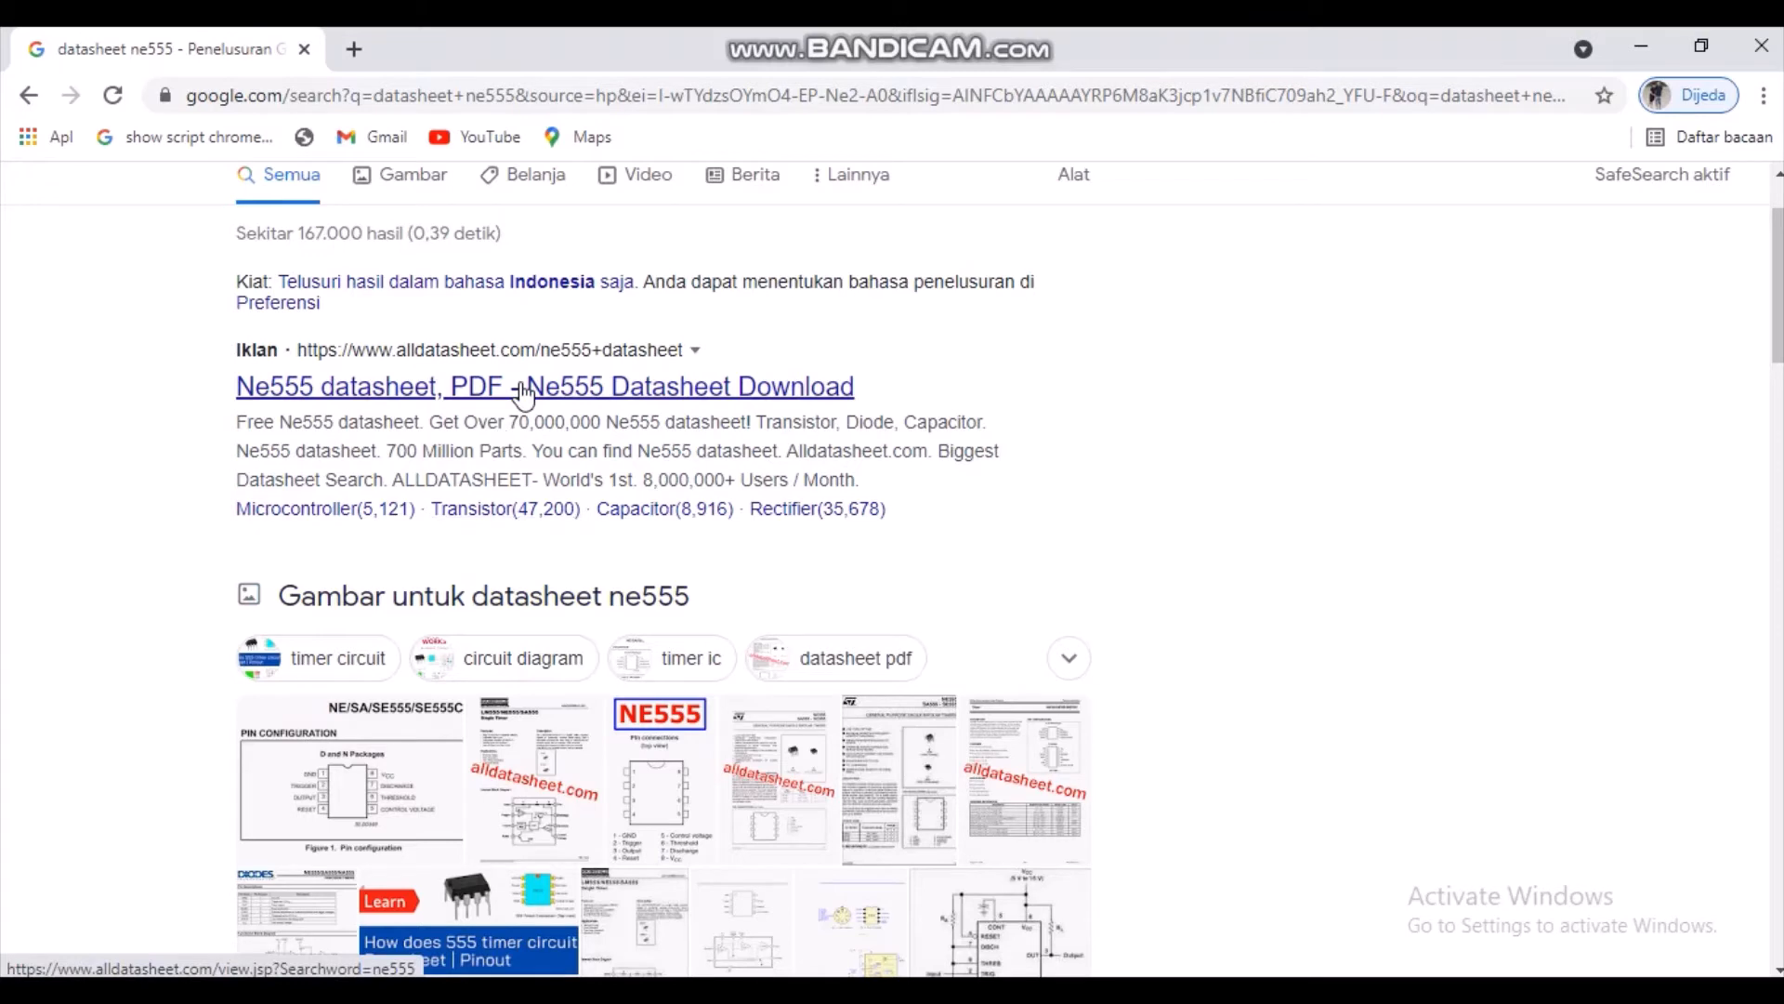
# Step: Open the AllDatasheet result for NE555 and go to the Texas Instruments product page of part NE555V
pyautogui.click(522, 388)
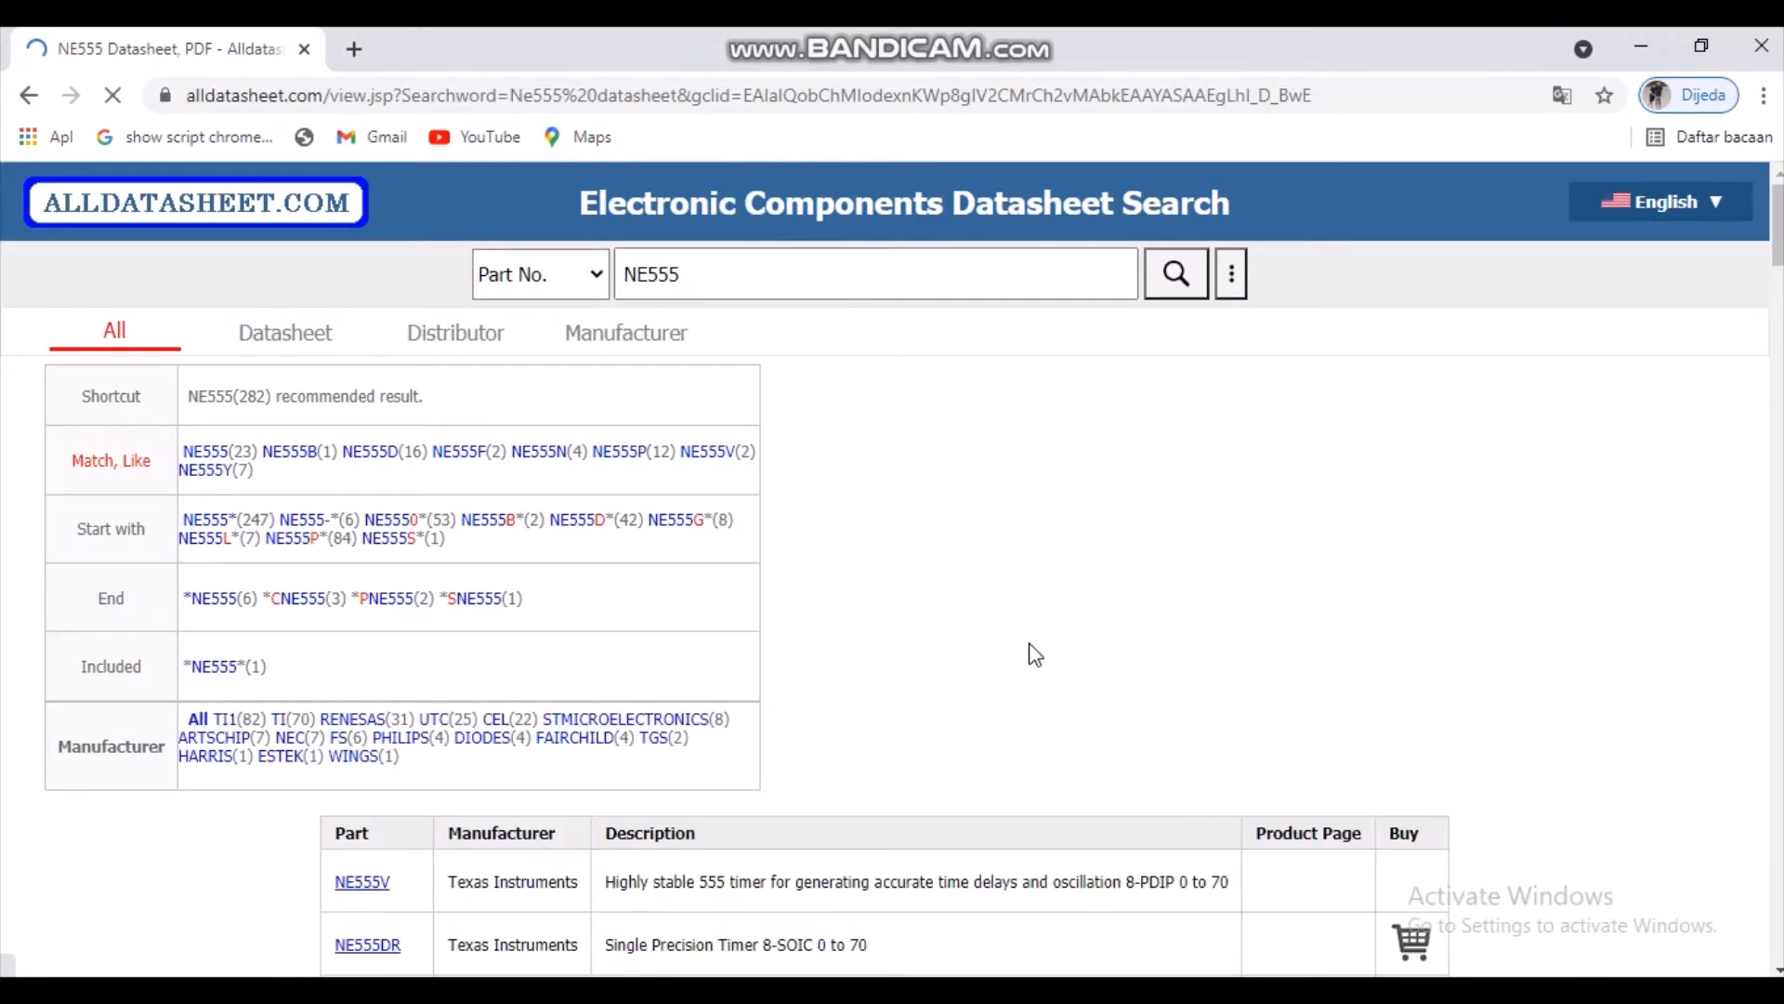
pyautogui.scroll(-3, 1032, 645)
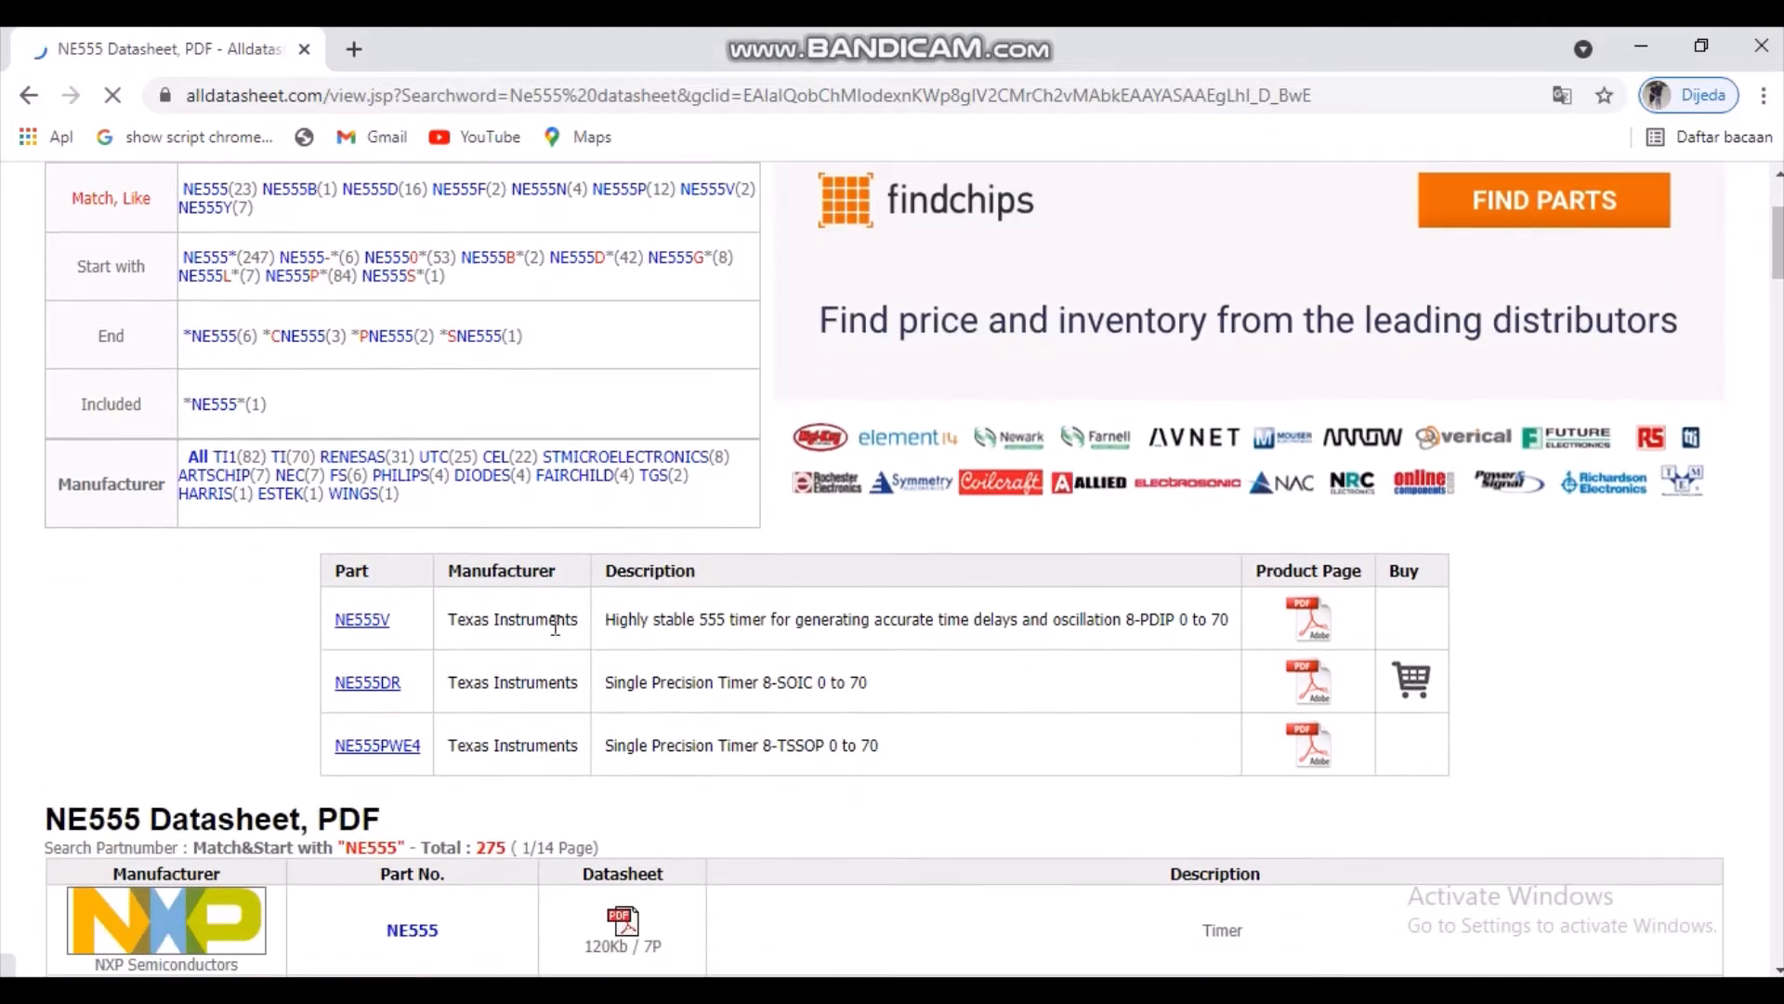
pyautogui.click(362, 620)
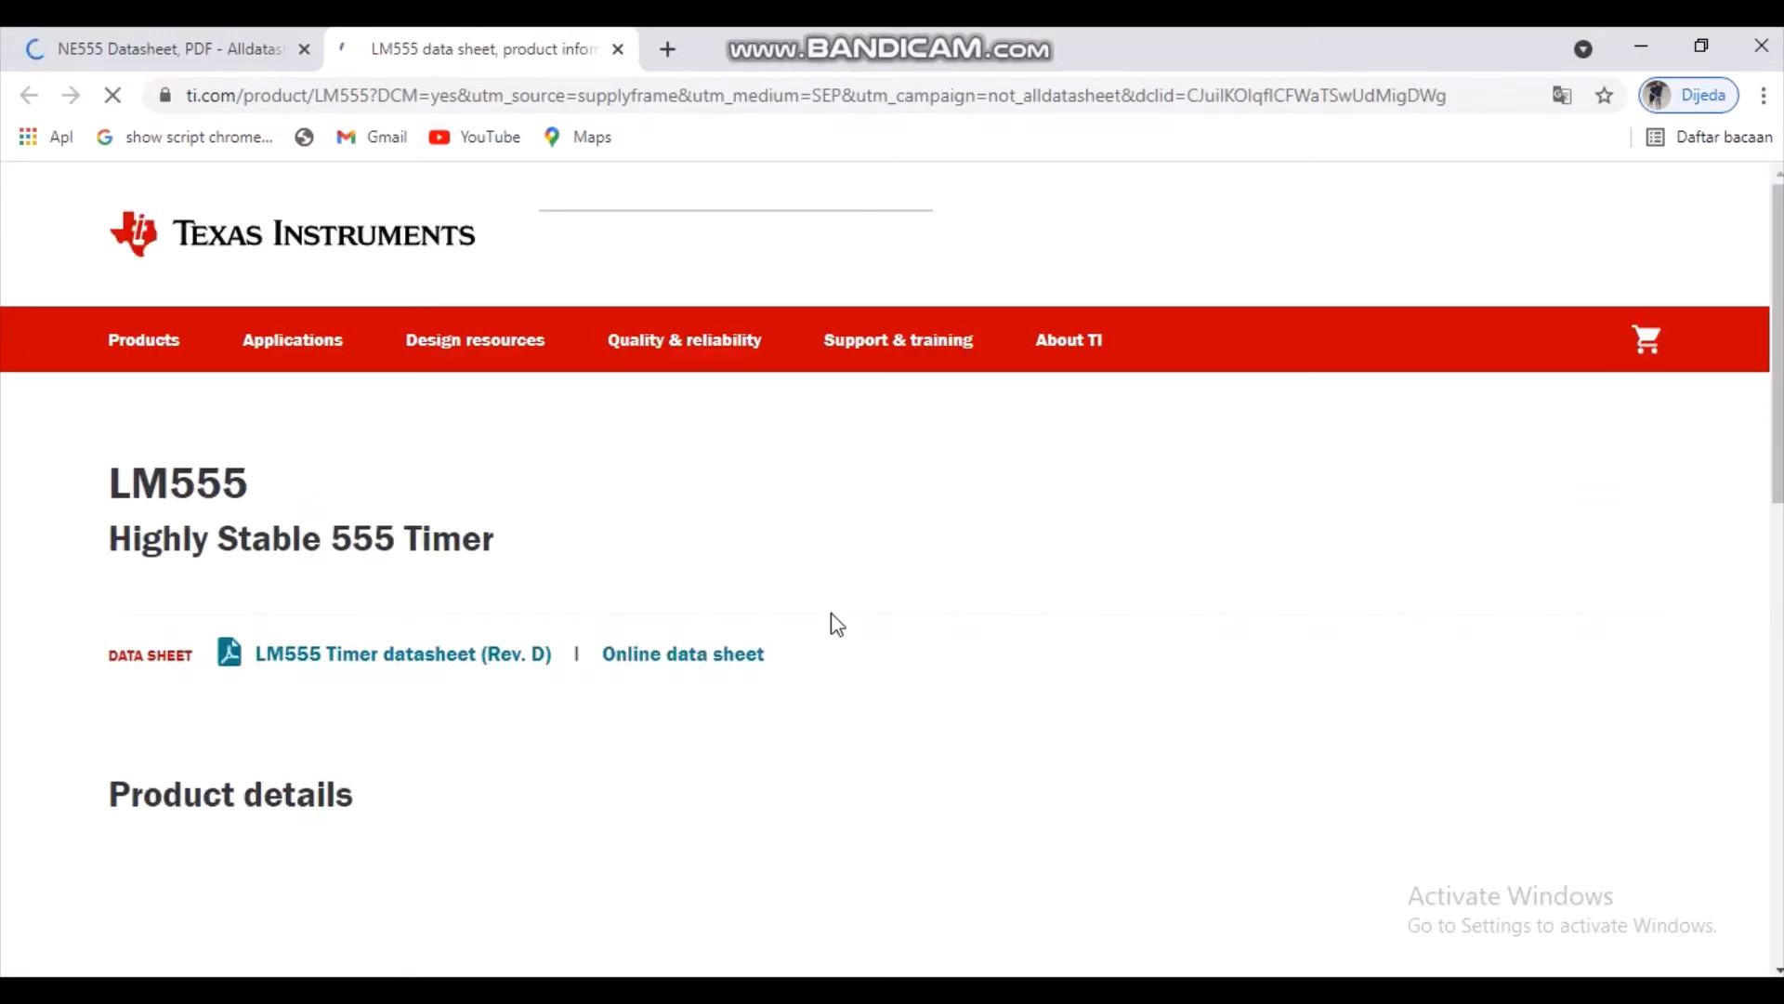
# Step: Look through the LM555 product page, including its parameters, technical documentation, design resources and ordering sections
pyautogui.scroll(-5, 828, 622)
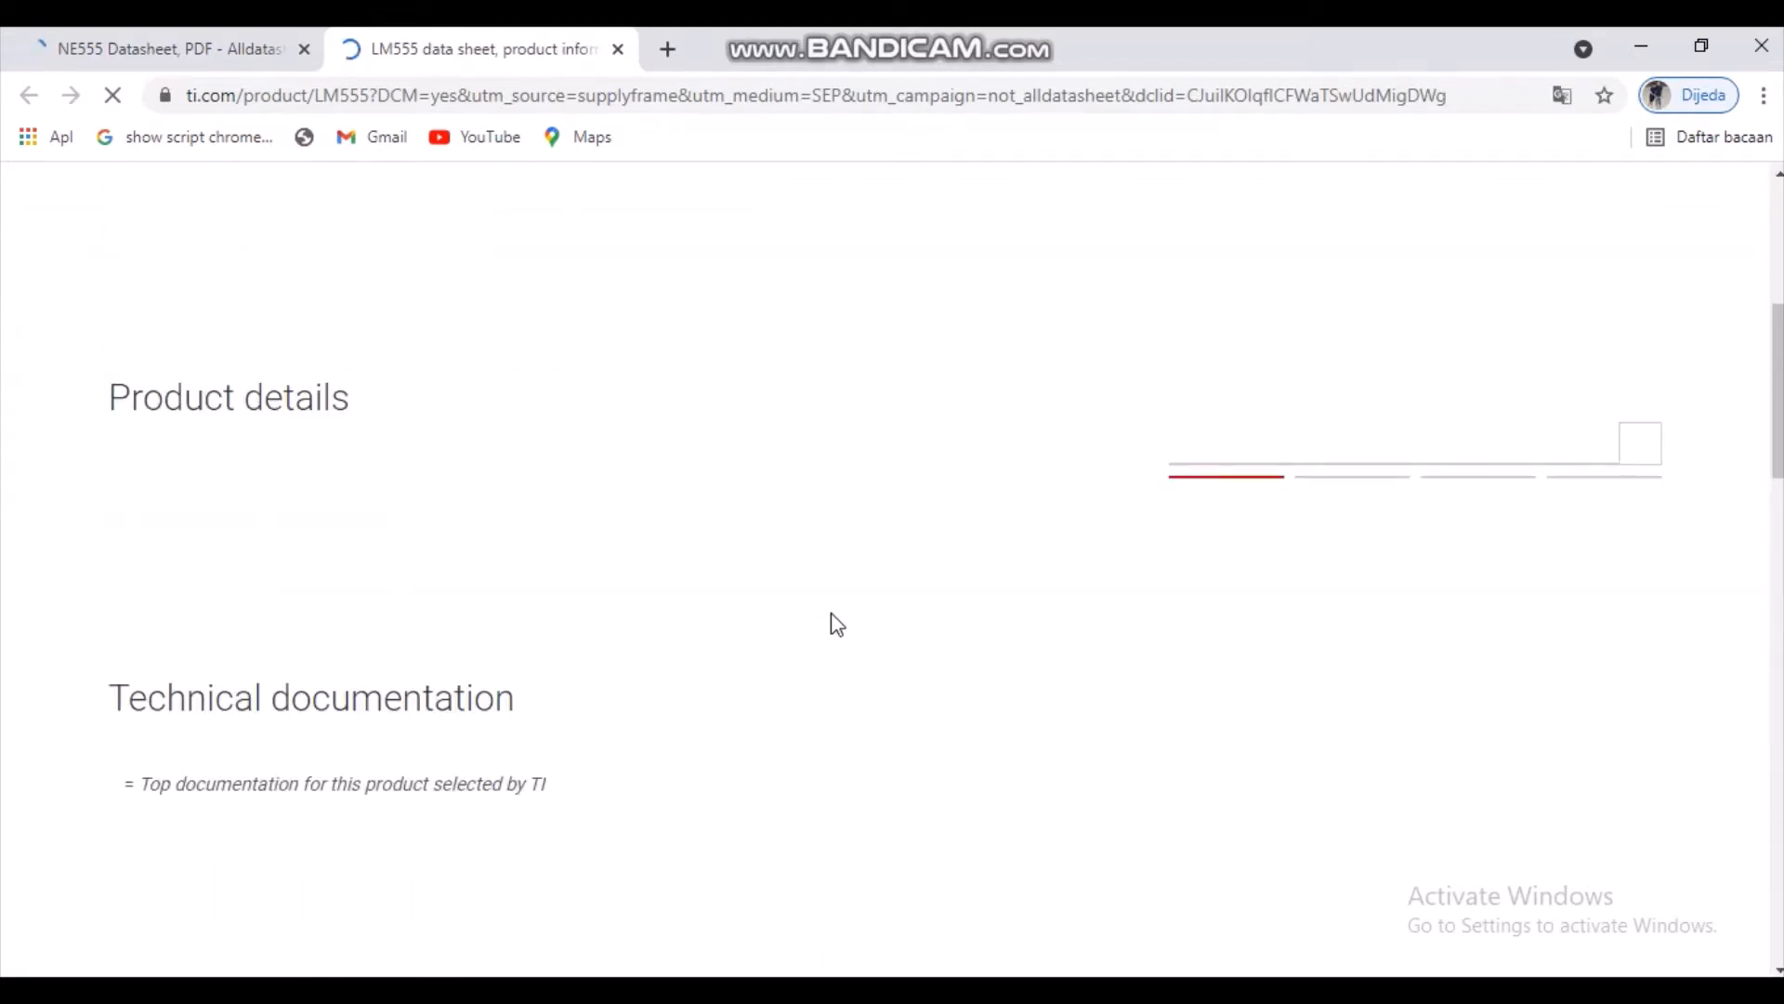
pyautogui.scroll(-8, 831, 611)
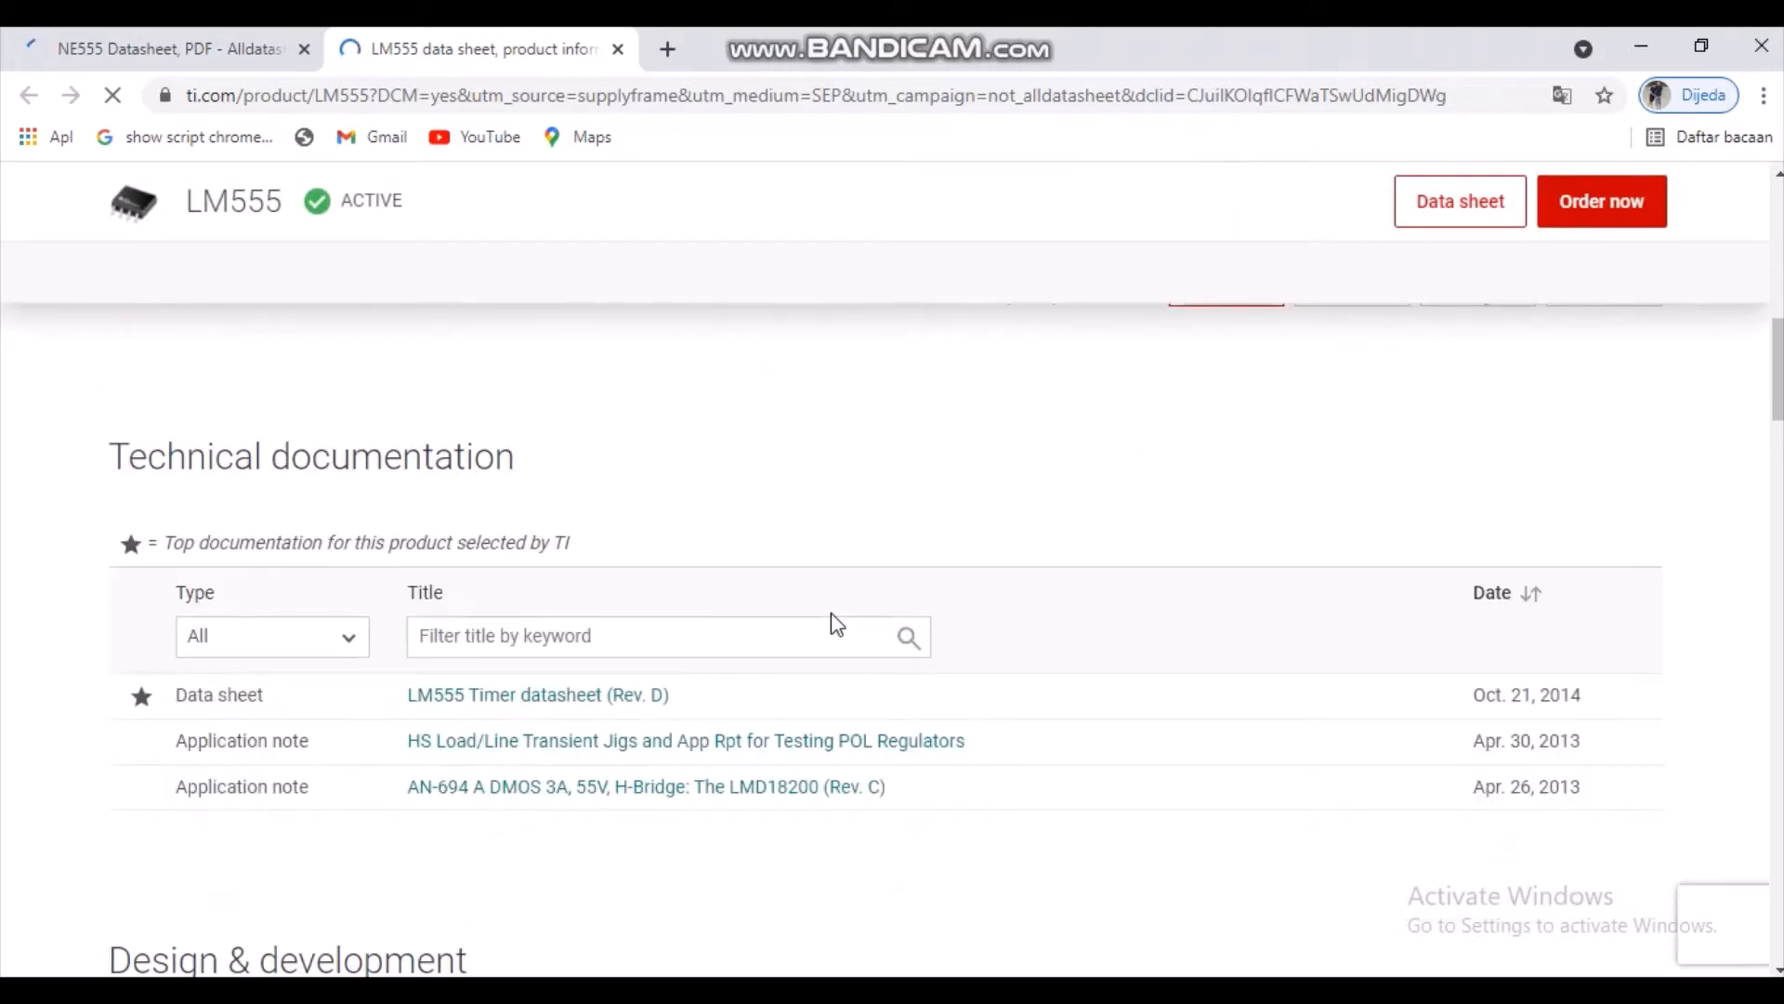
pyautogui.scroll(-6, 831, 613)
pyautogui.scroll(-12, 831, 613)
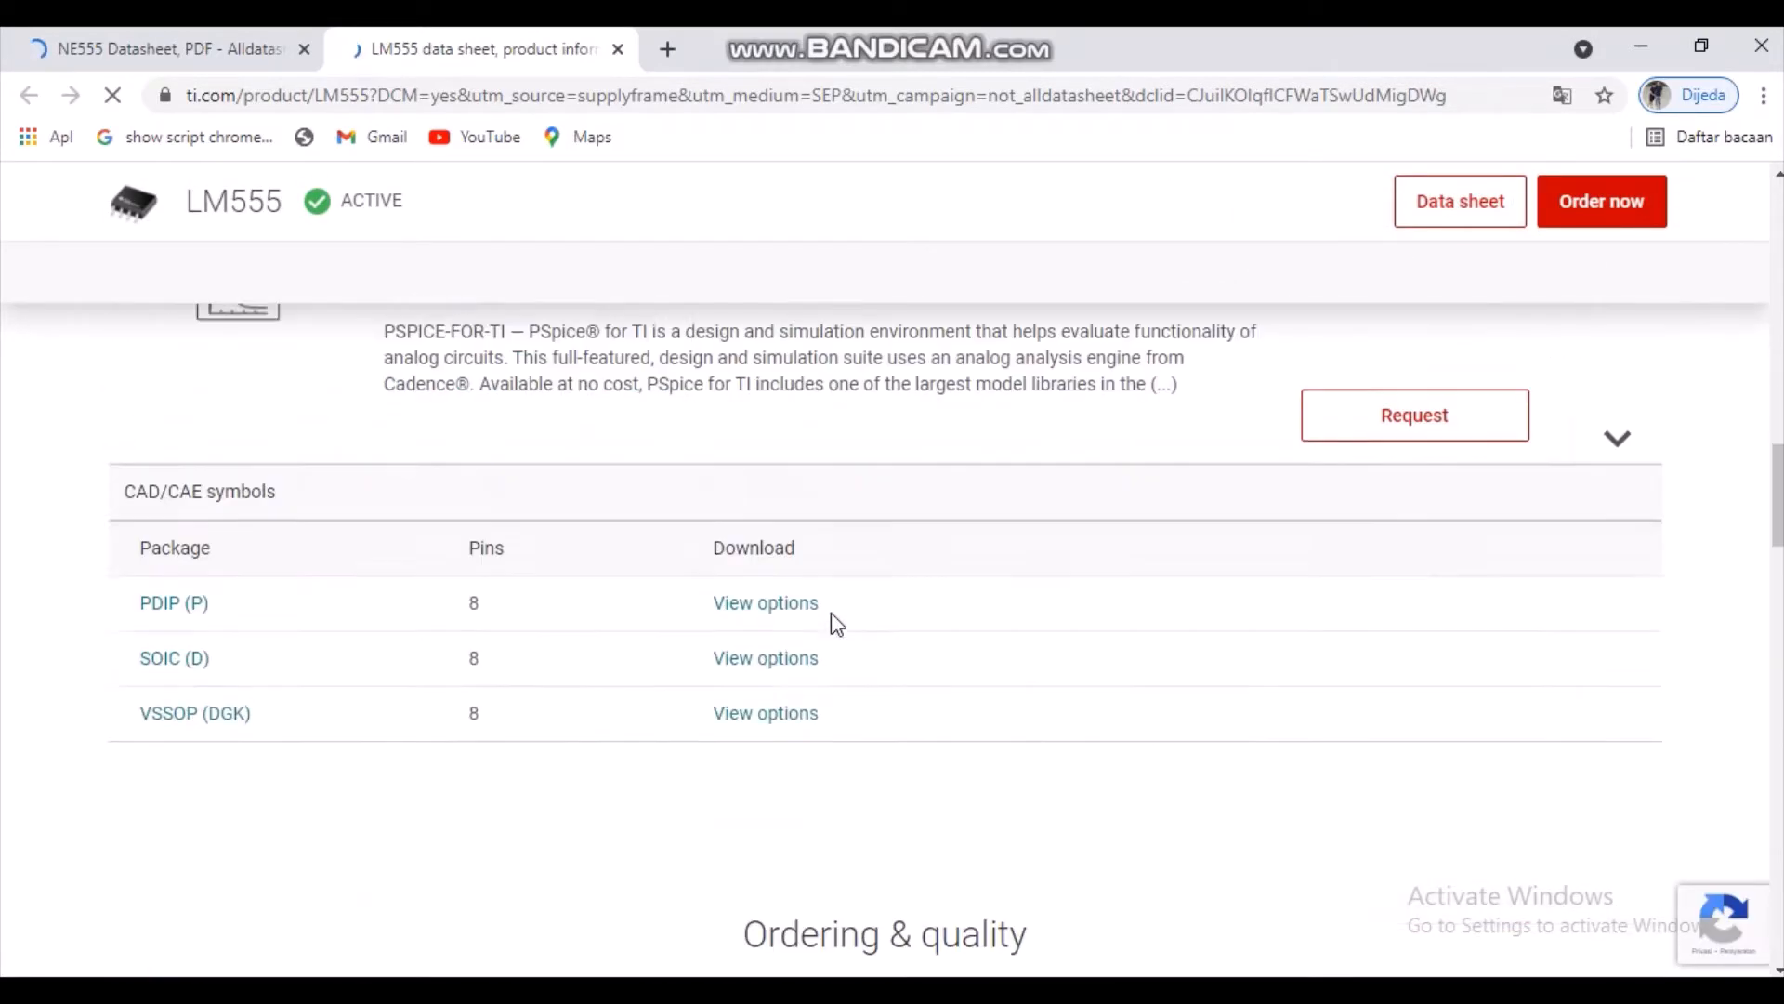
pyautogui.scroll(20, 831, 613)
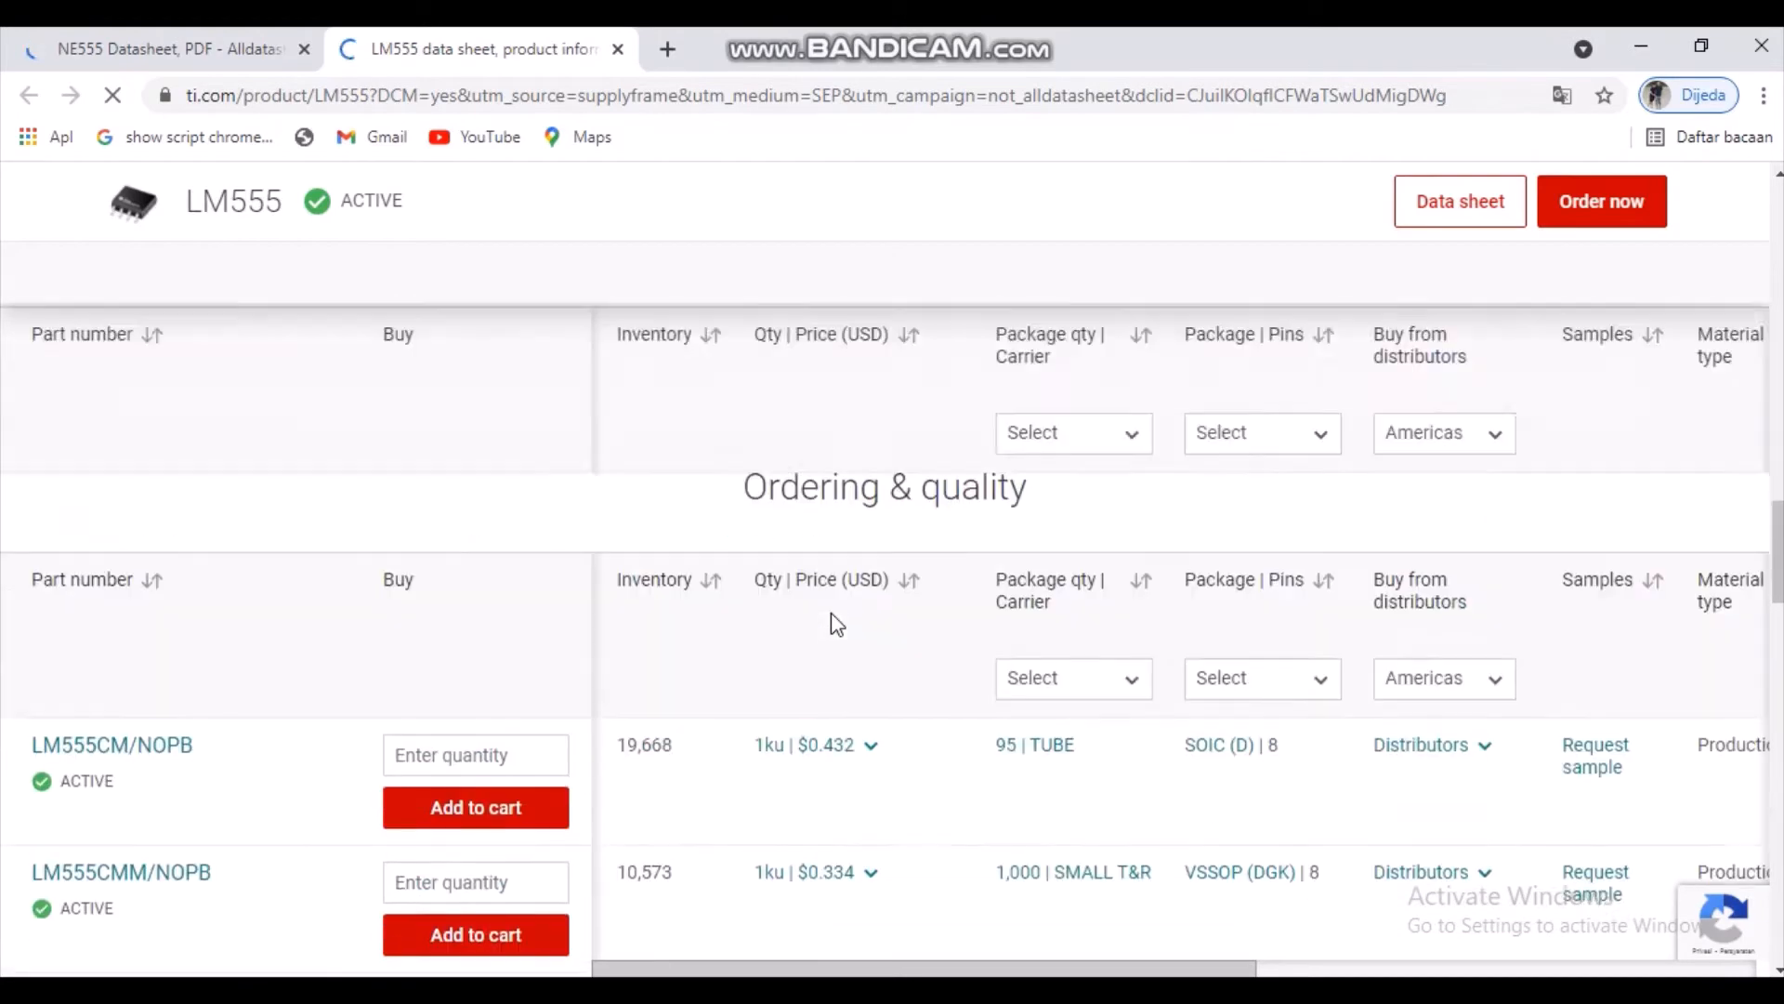
pyautogui.scroll(-10, 836, 623)
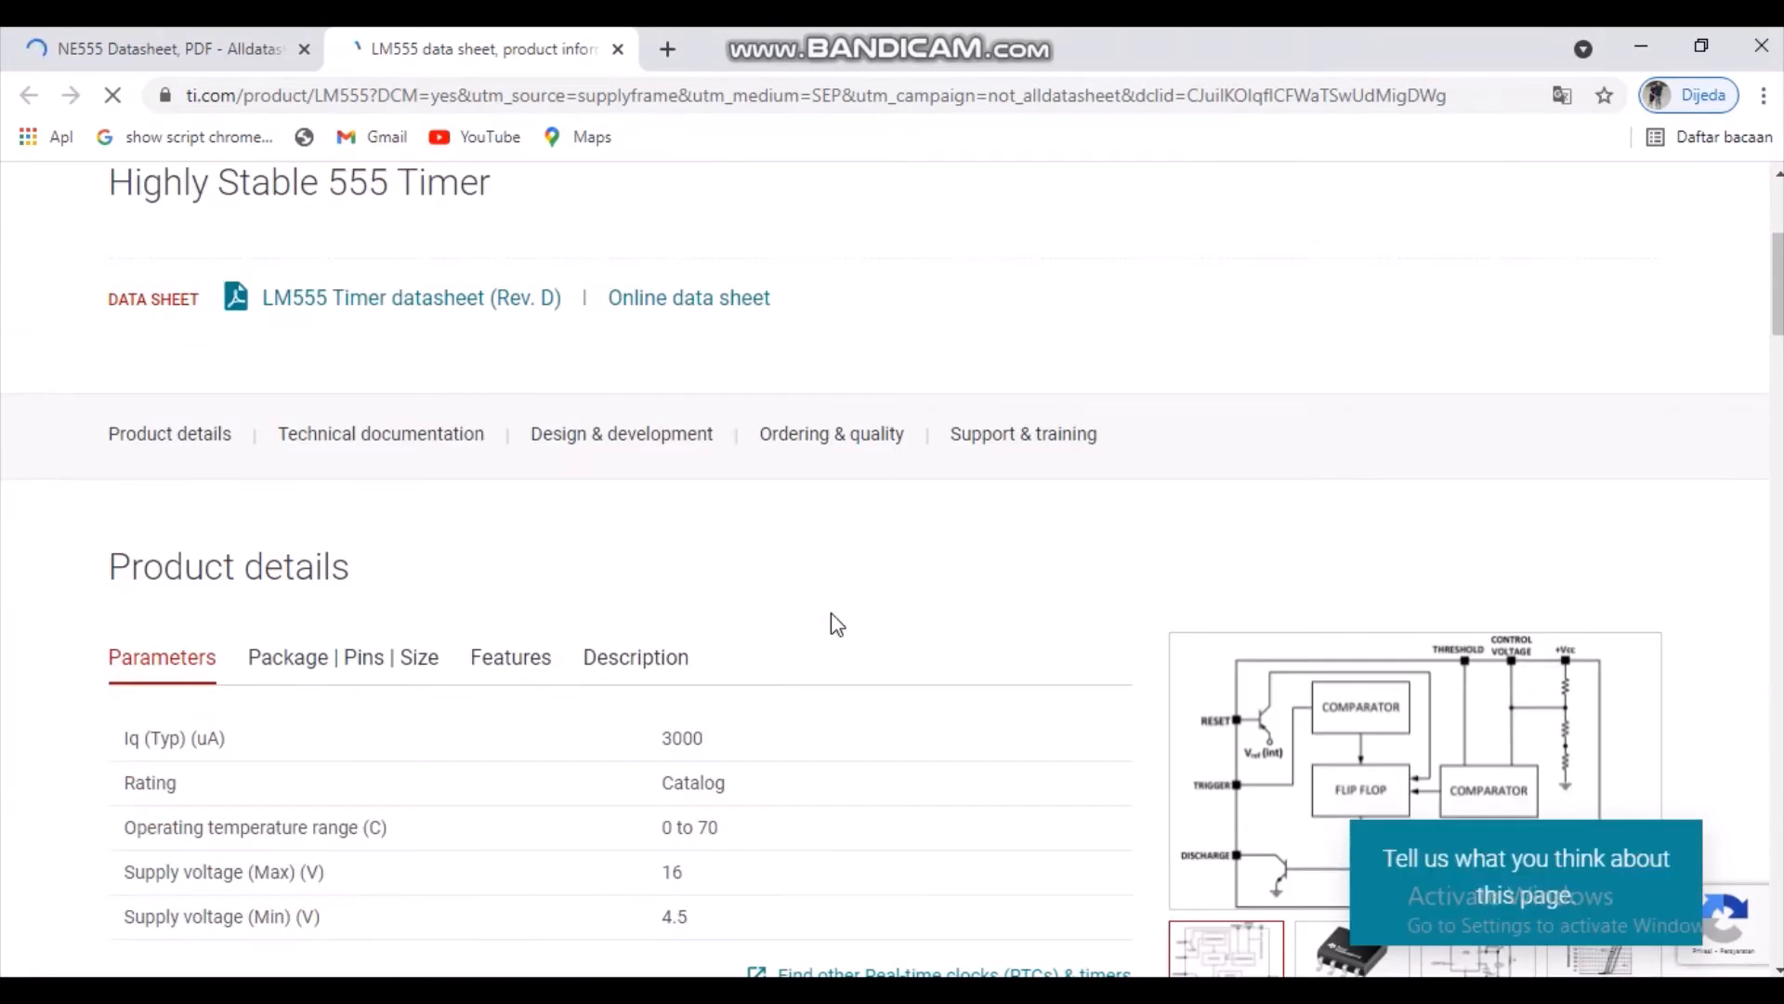
pyautogui.scroll(-5, 836, 622)
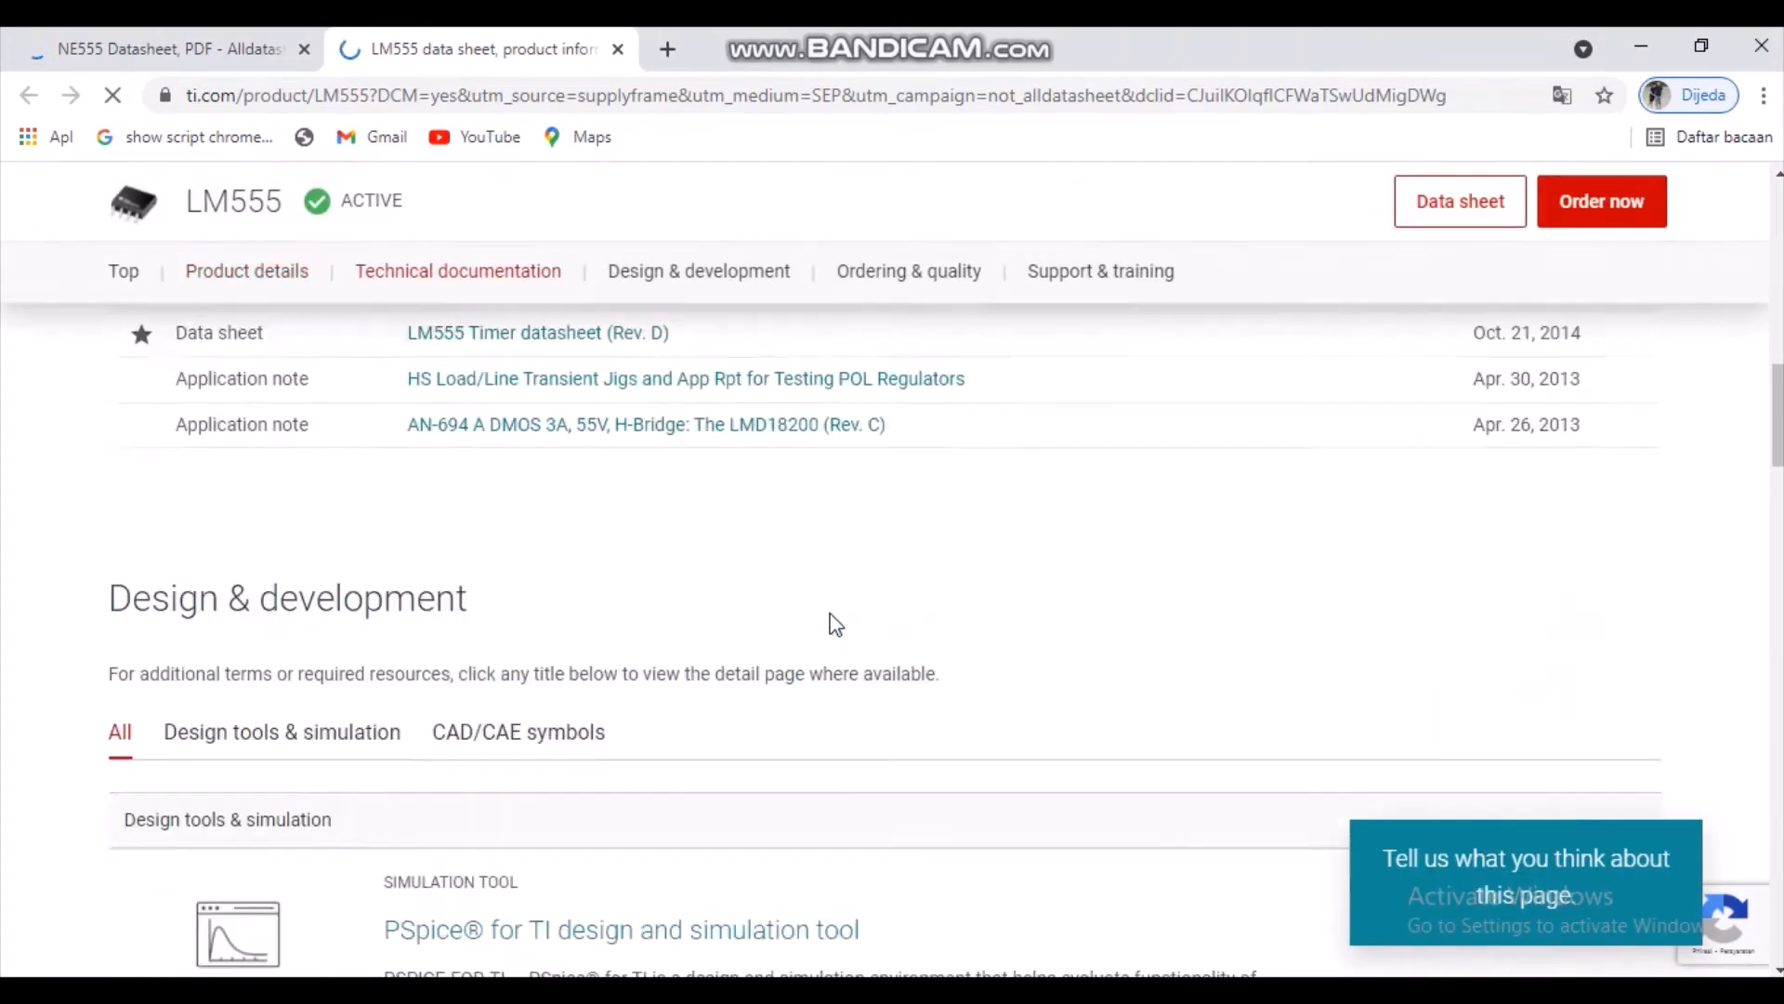
pyautogui.hotkey('alt', 'Tab')
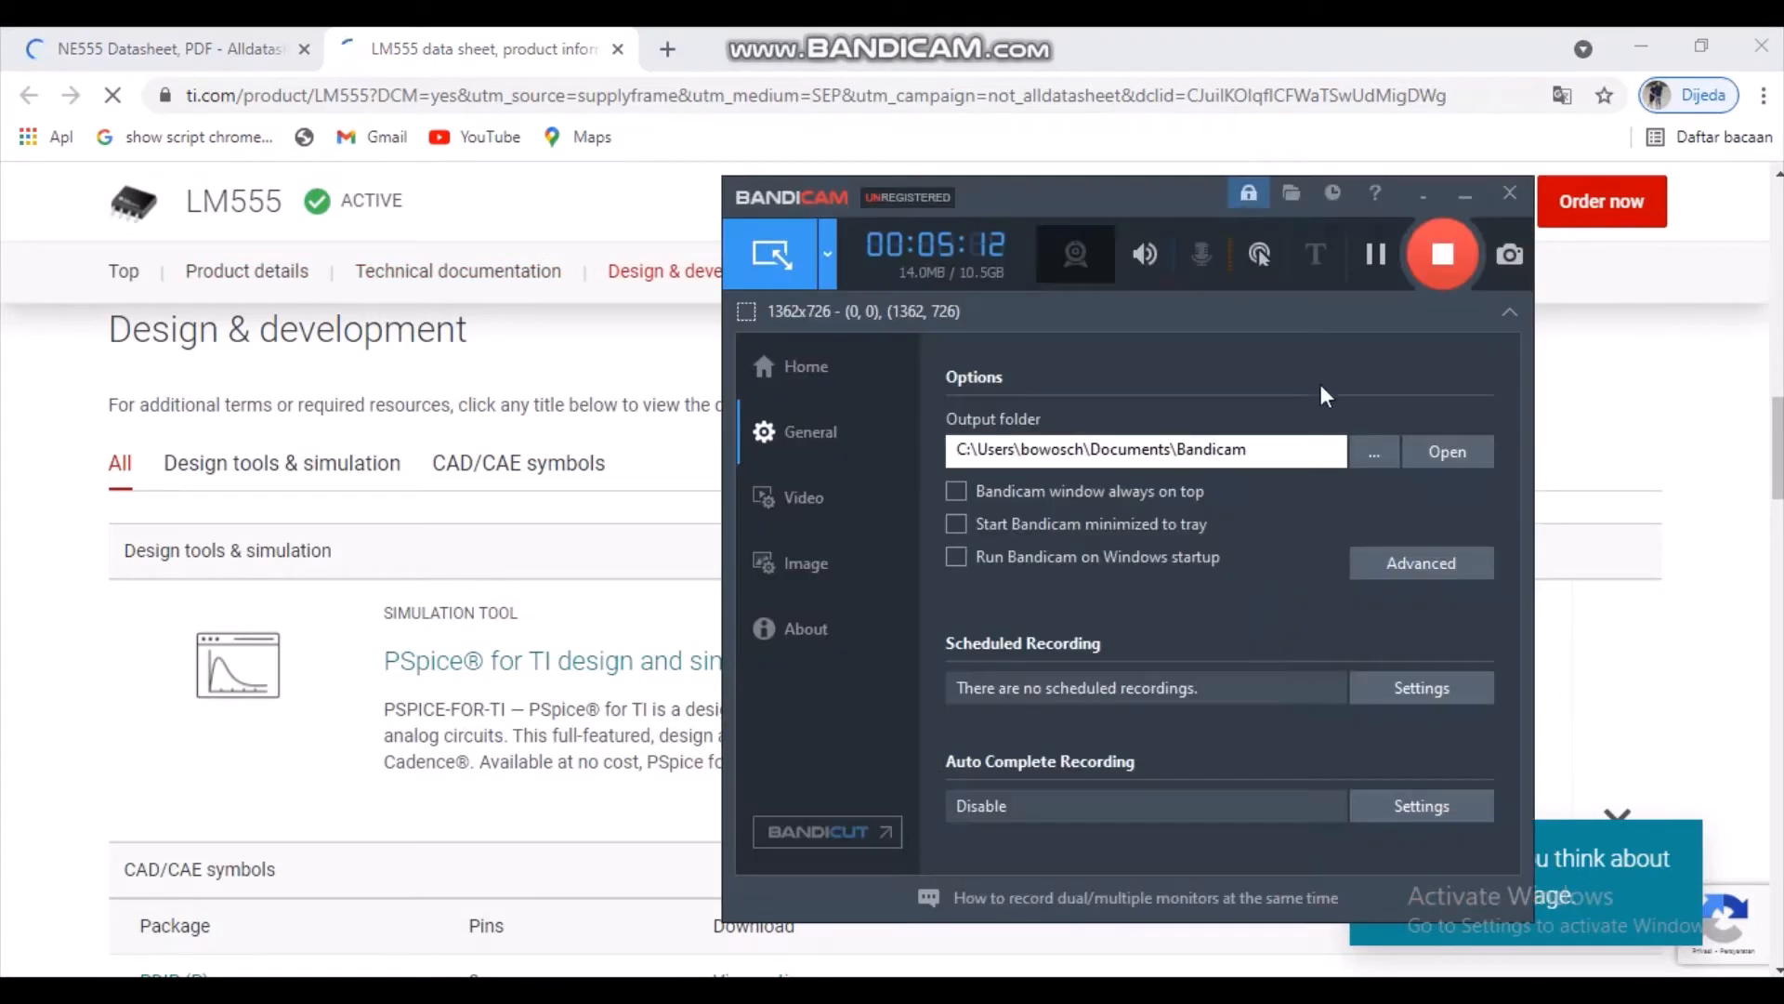
pyautogui.click(1375, 252)
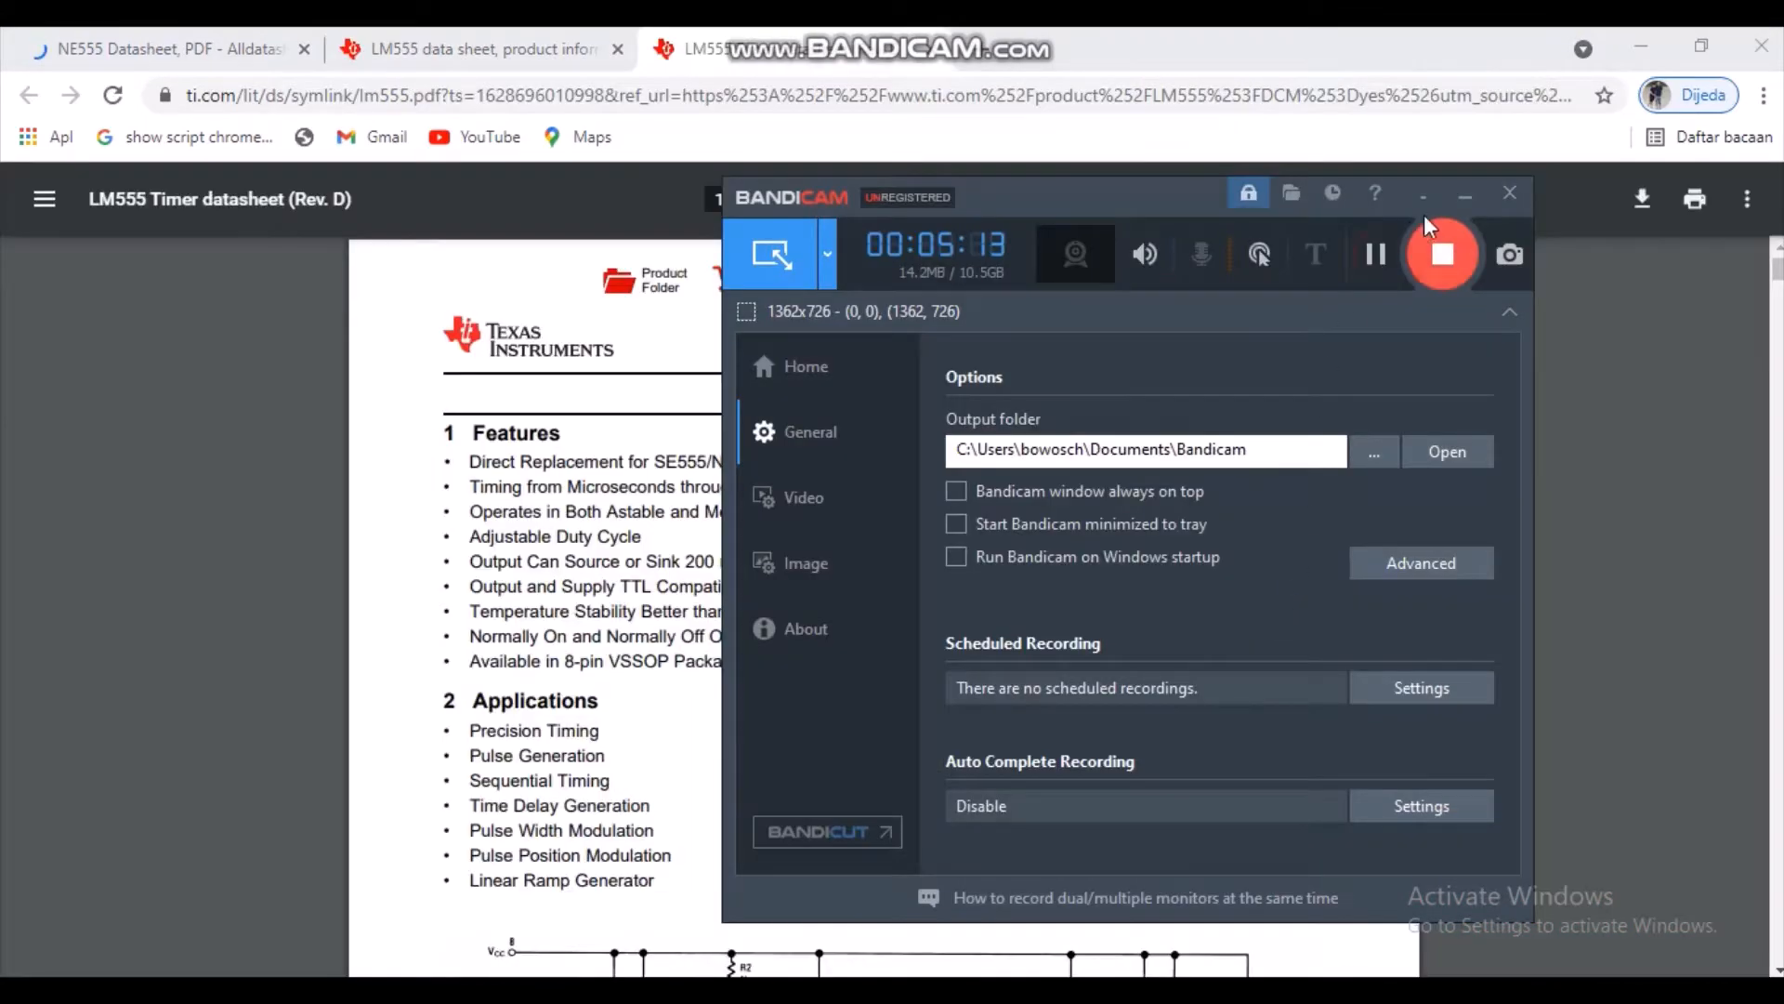
pyautogui.click(1460, 197)
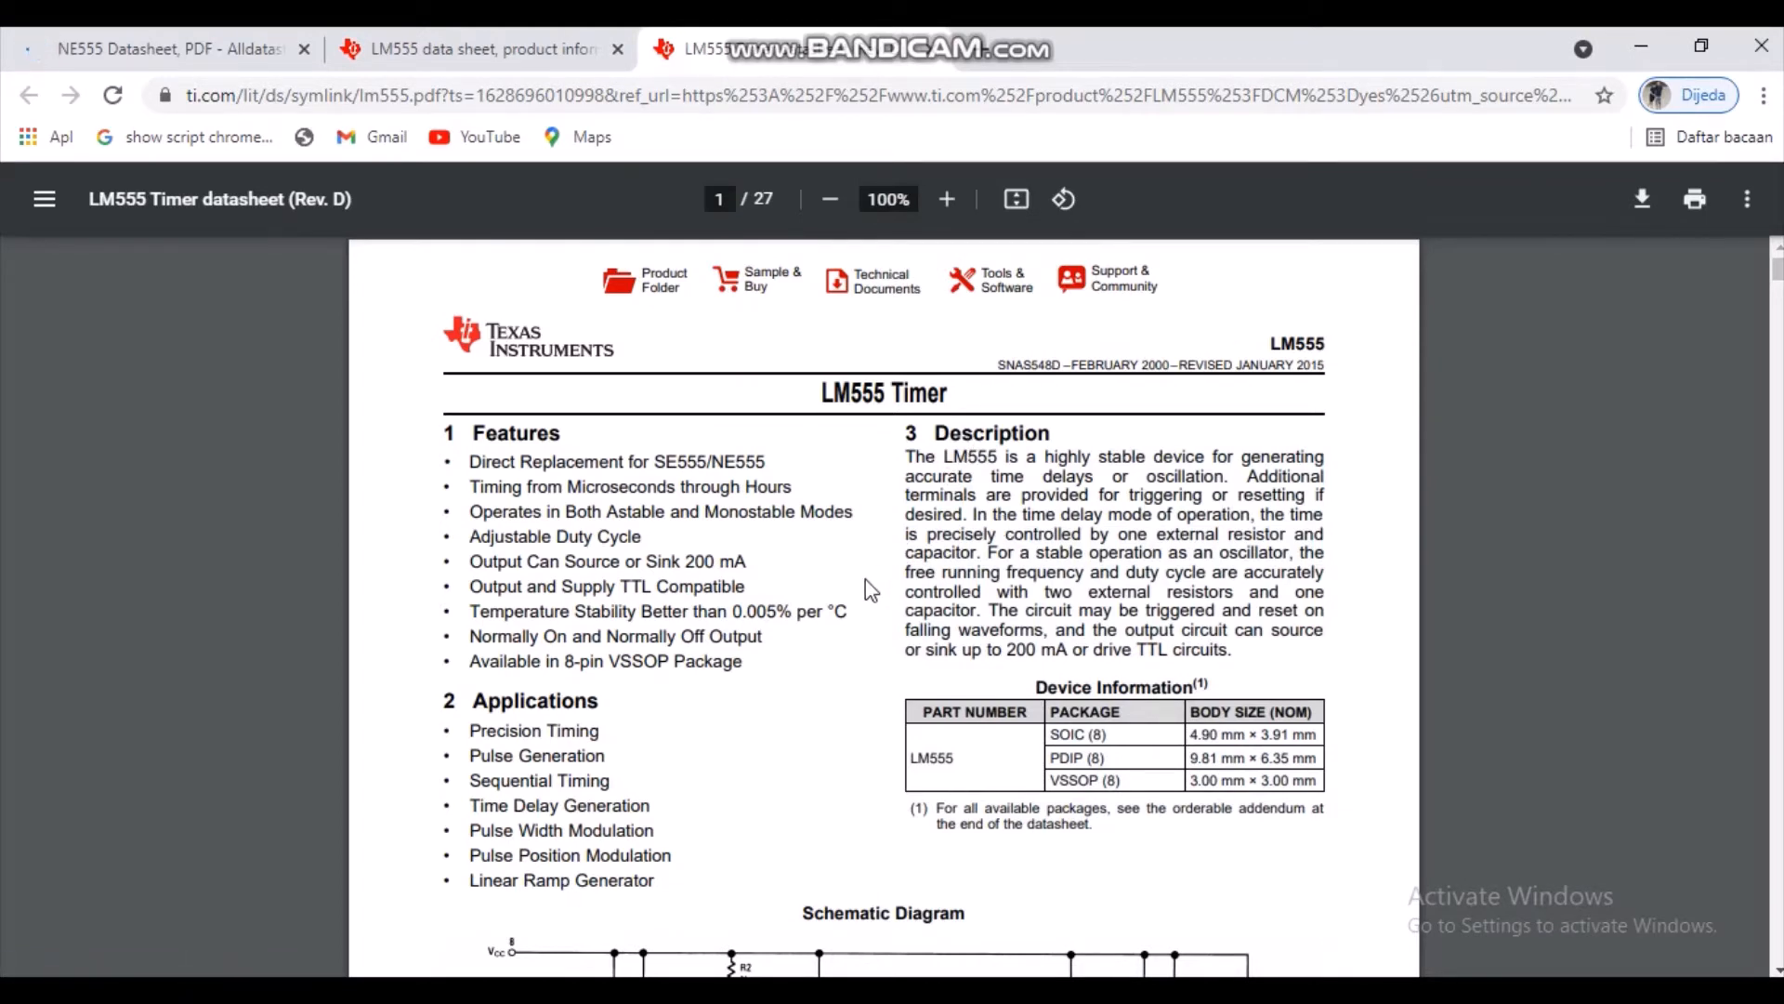
# Step: Review the opening pages of the LM555 datasheet: features, schematic diagram, table of contents and pin configuration
pyautogui.scroll(-12, 866, 588)
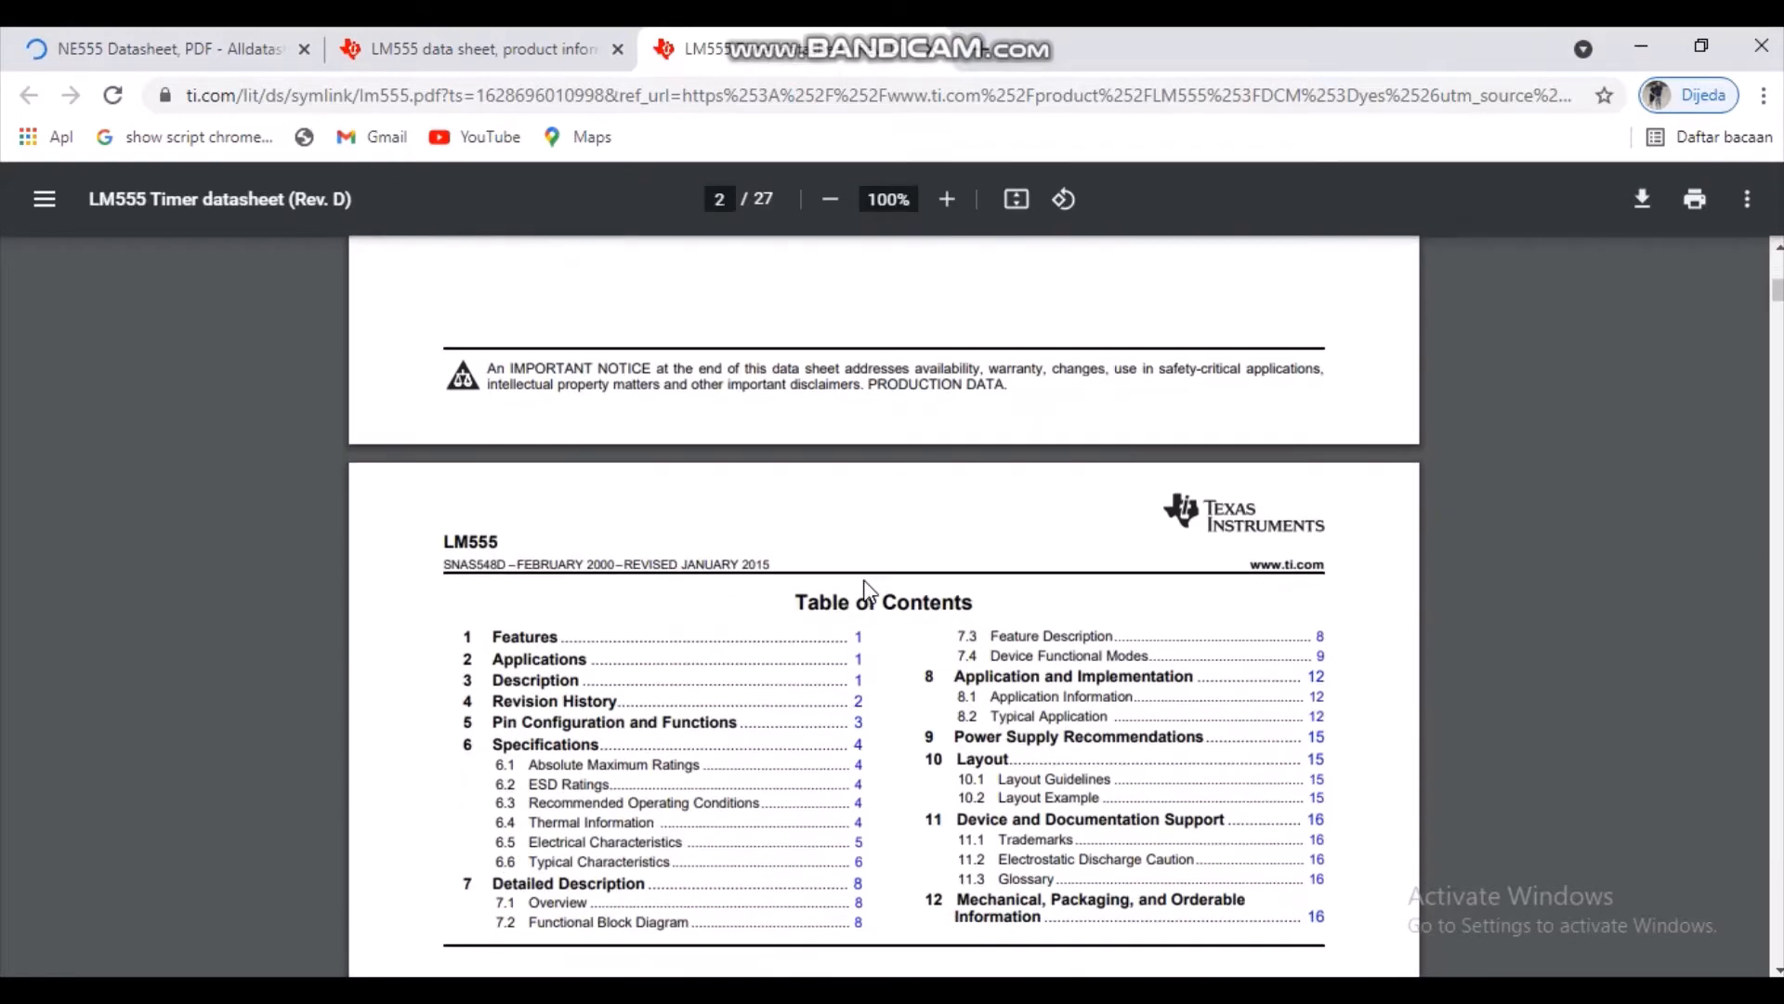
pyautogui.scroll(-5, 866, 587)
pyautogui.scroll(15, 866, 590)
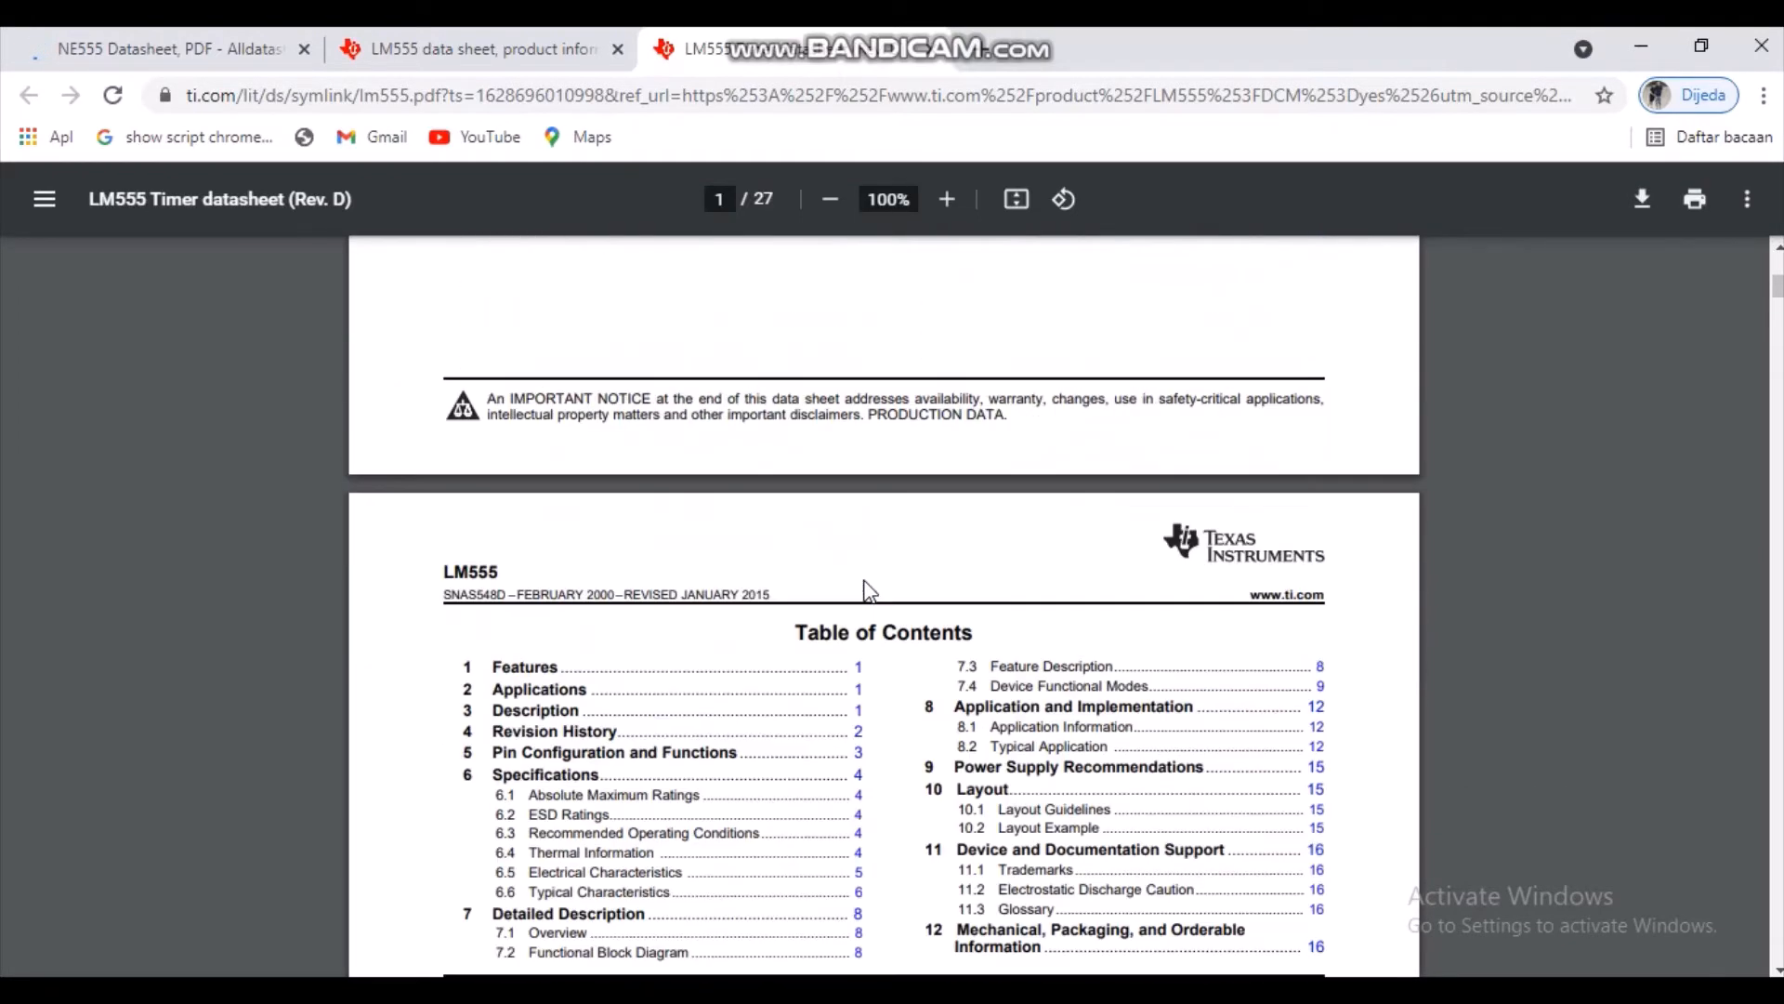
pyautogui.scroll(2, 870, 591)
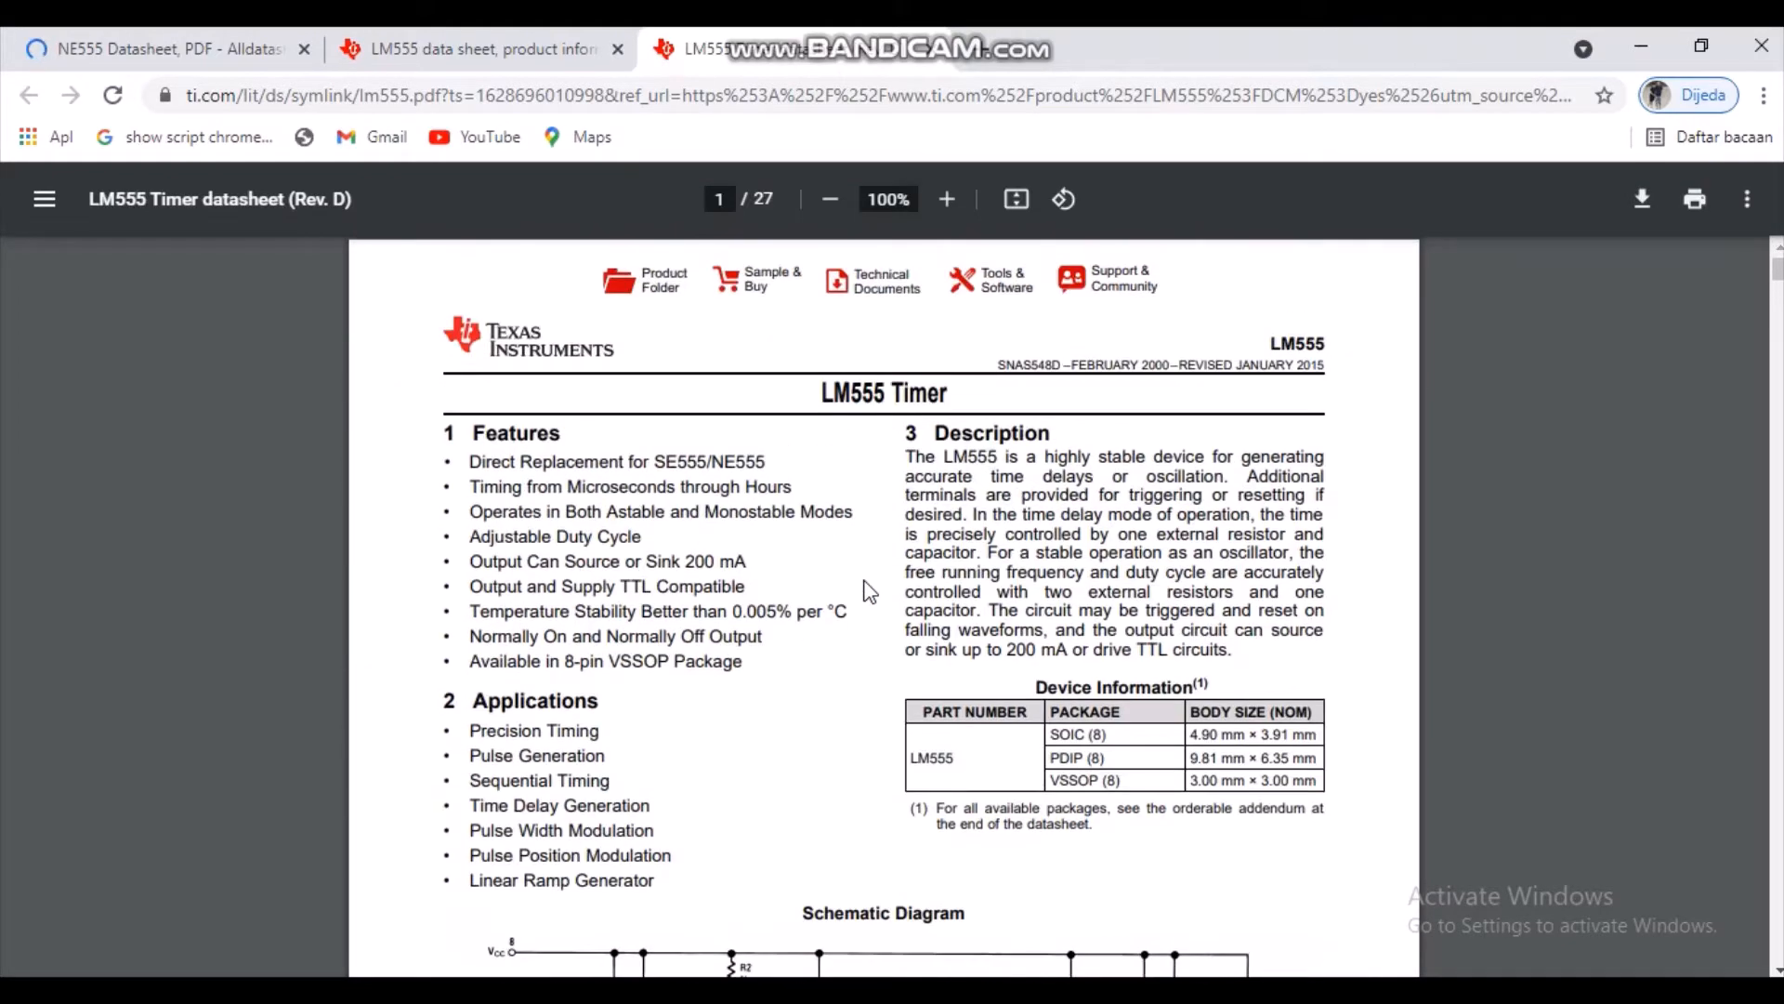
pyautogui.scroll(-7, 870, 586)
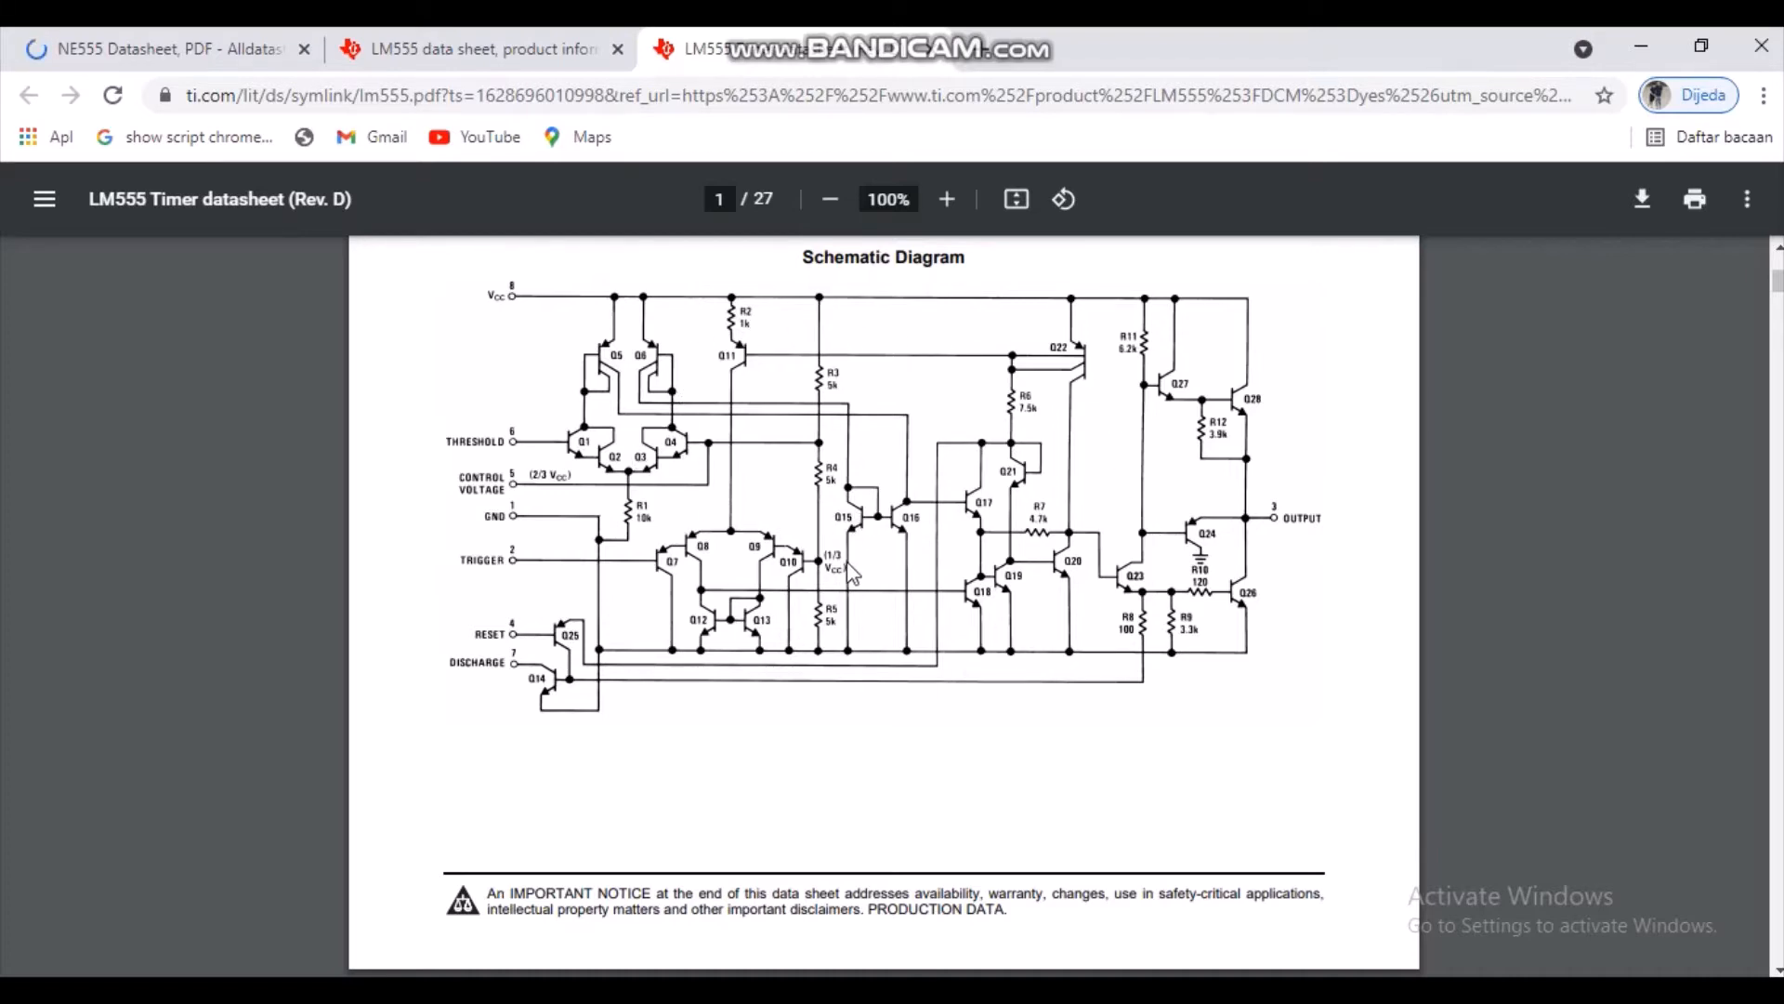
pyautogui.scroll(-15, 851, 571)
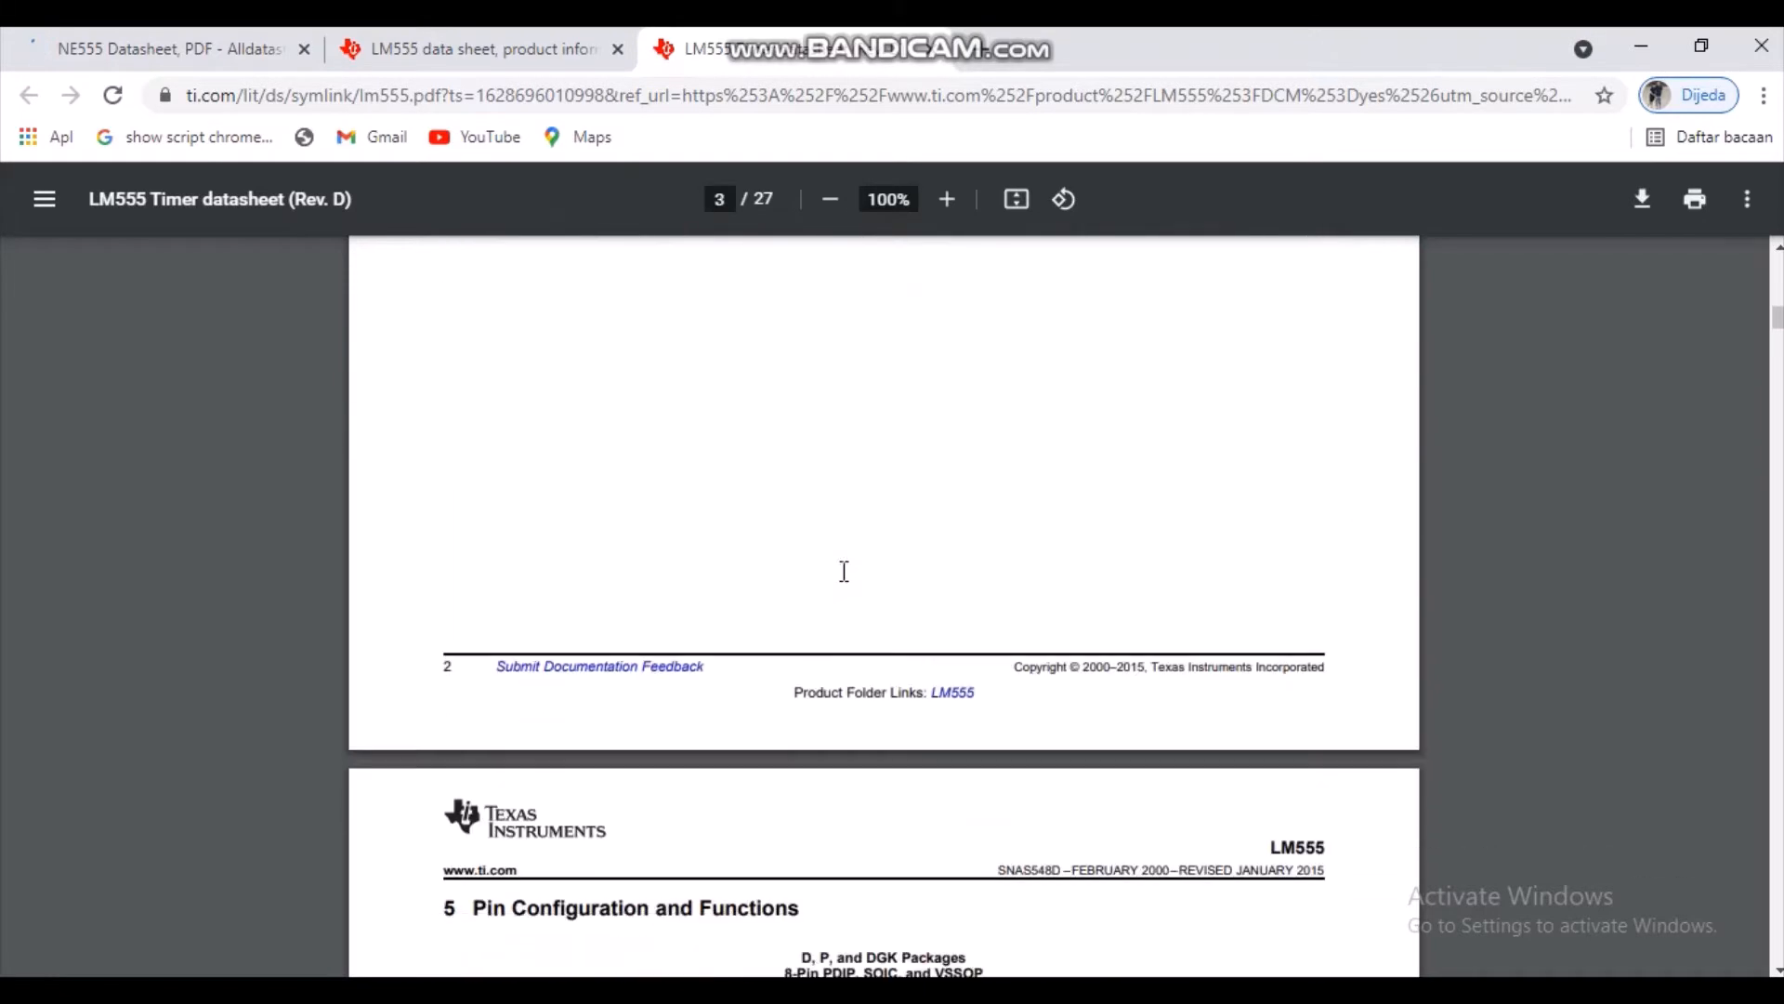
pyautogui.scroll(-8, 844, 570)
pyautogui.scroll(4, 843, 572)
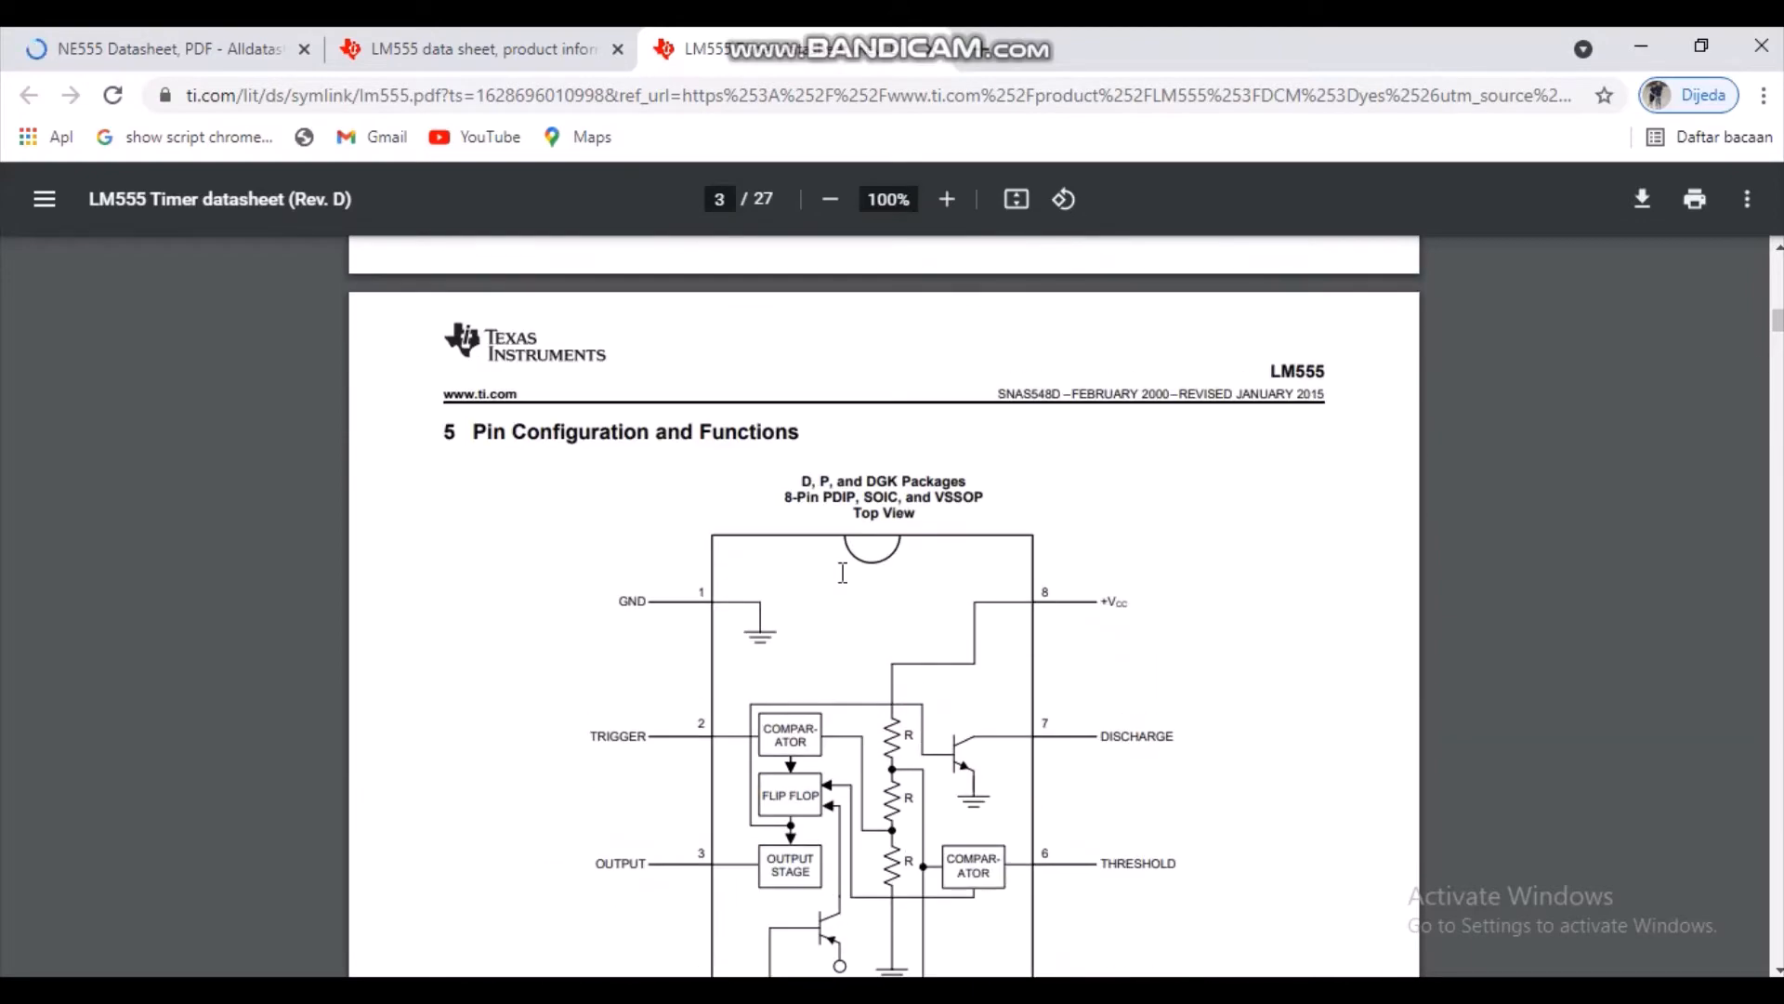
# Step: Examine the datasheet's ratings, recommended operating conditions, electrical characteristics table and typical characteristic graphs
pyautogui.scroll(-18, 843, 572)
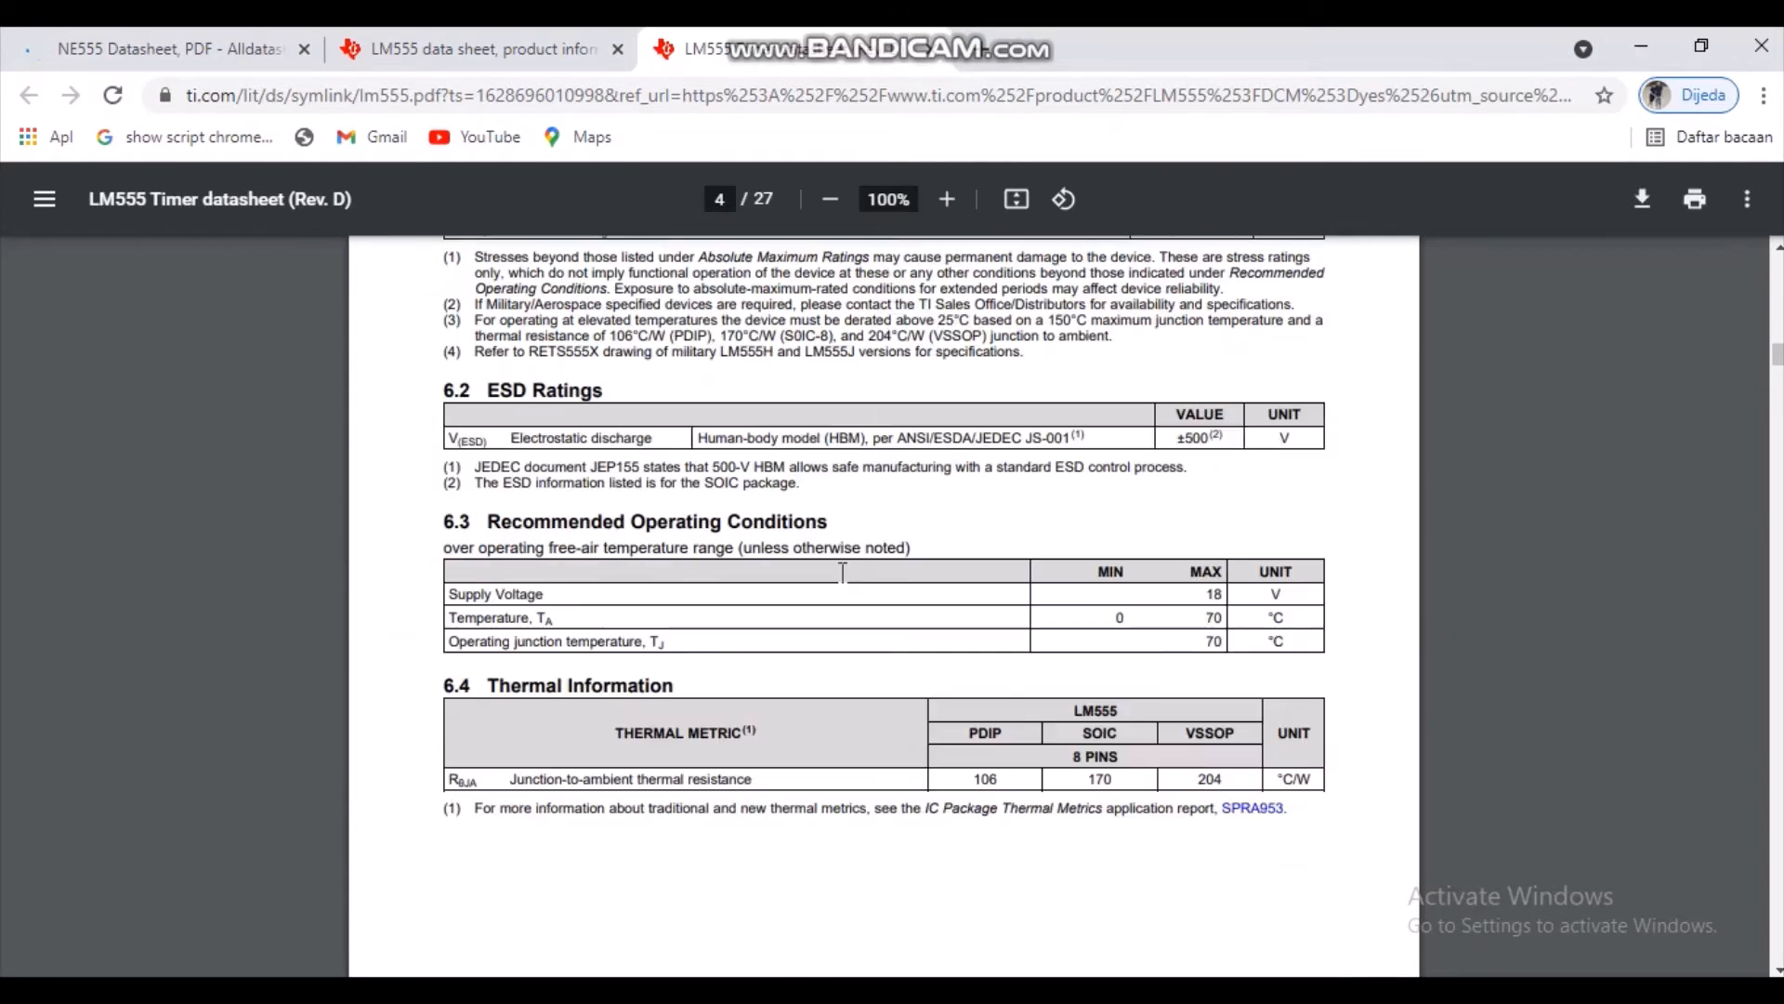
pyautogui.scroll(-15, 843, 573)
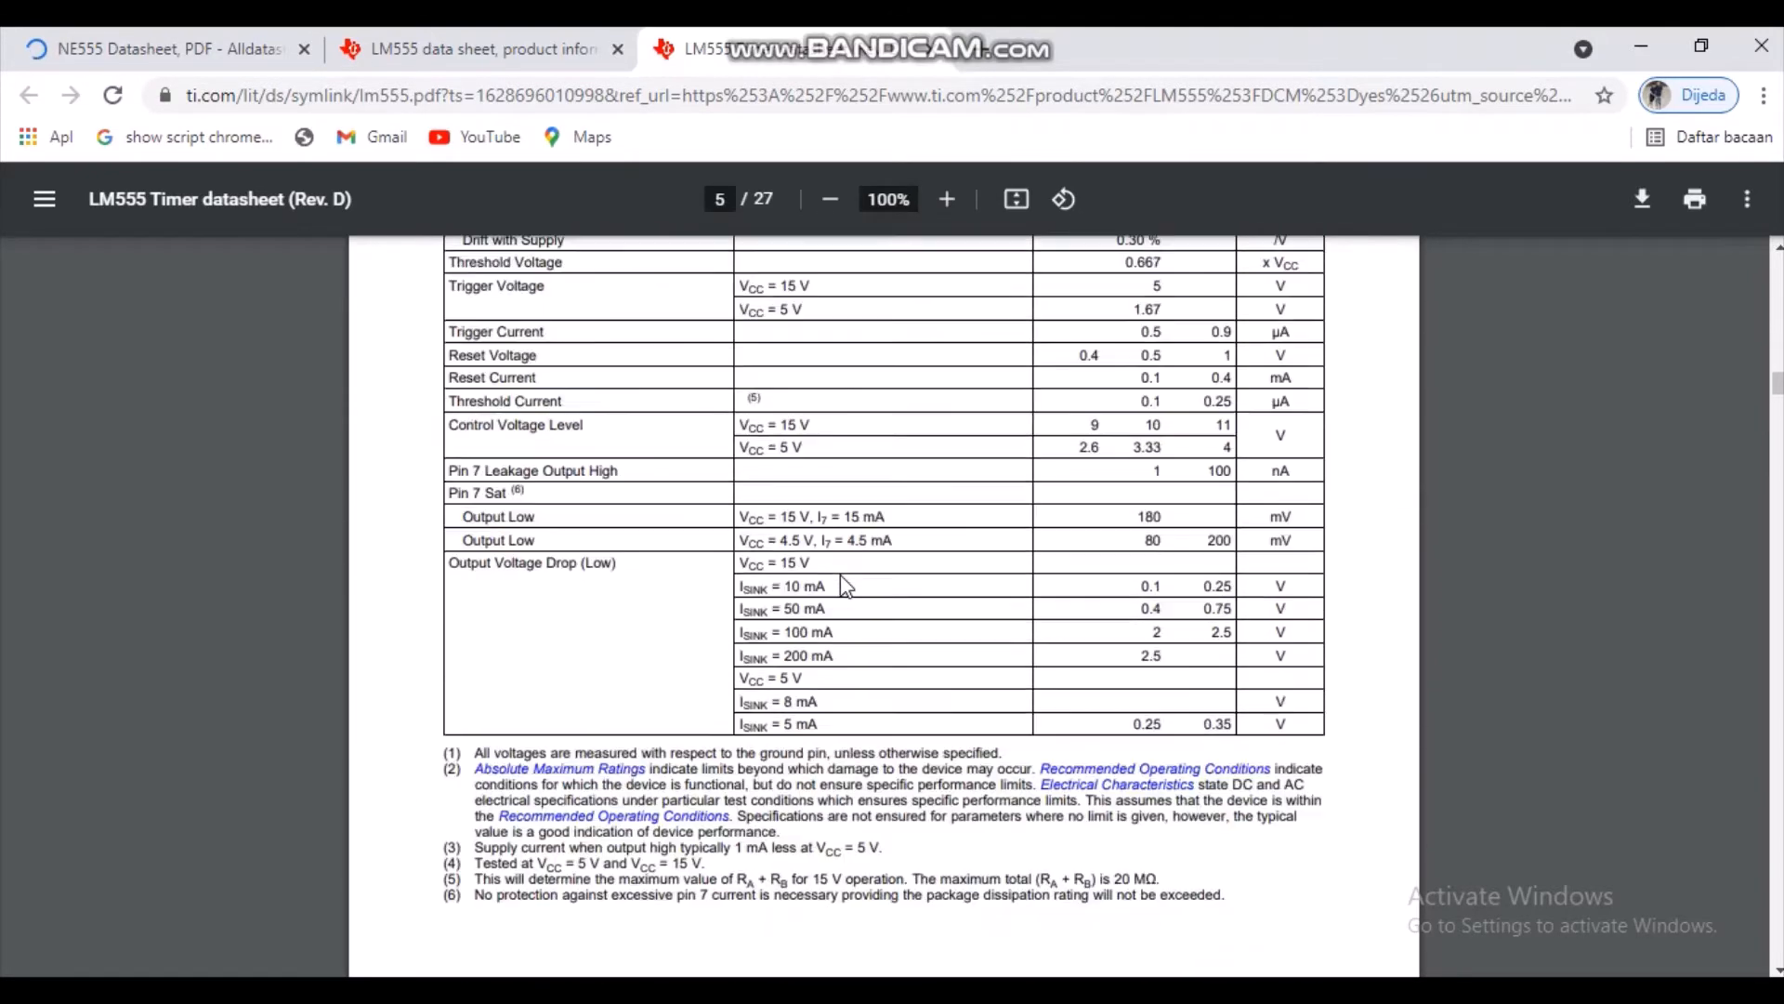
pyautogui.scroll(-9, 846, 583)
pyautogui.scroll(13, 846, 584)
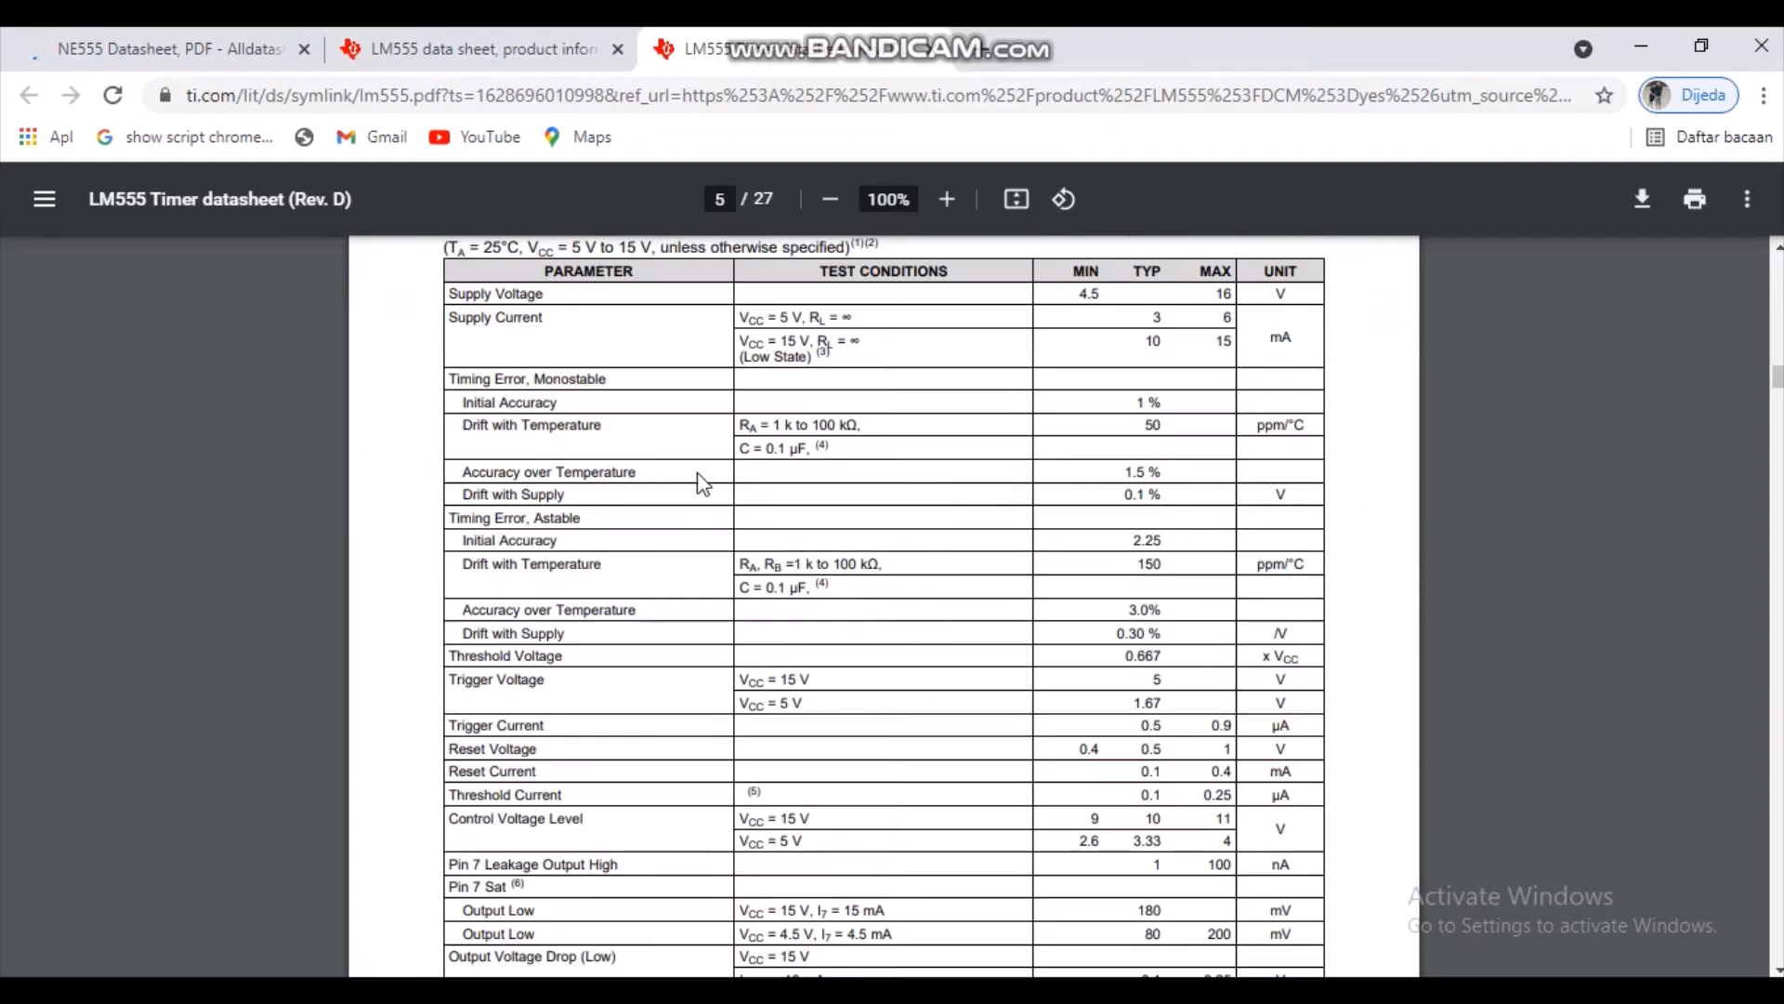
pyautogui.scroll(-18, 966, 686)
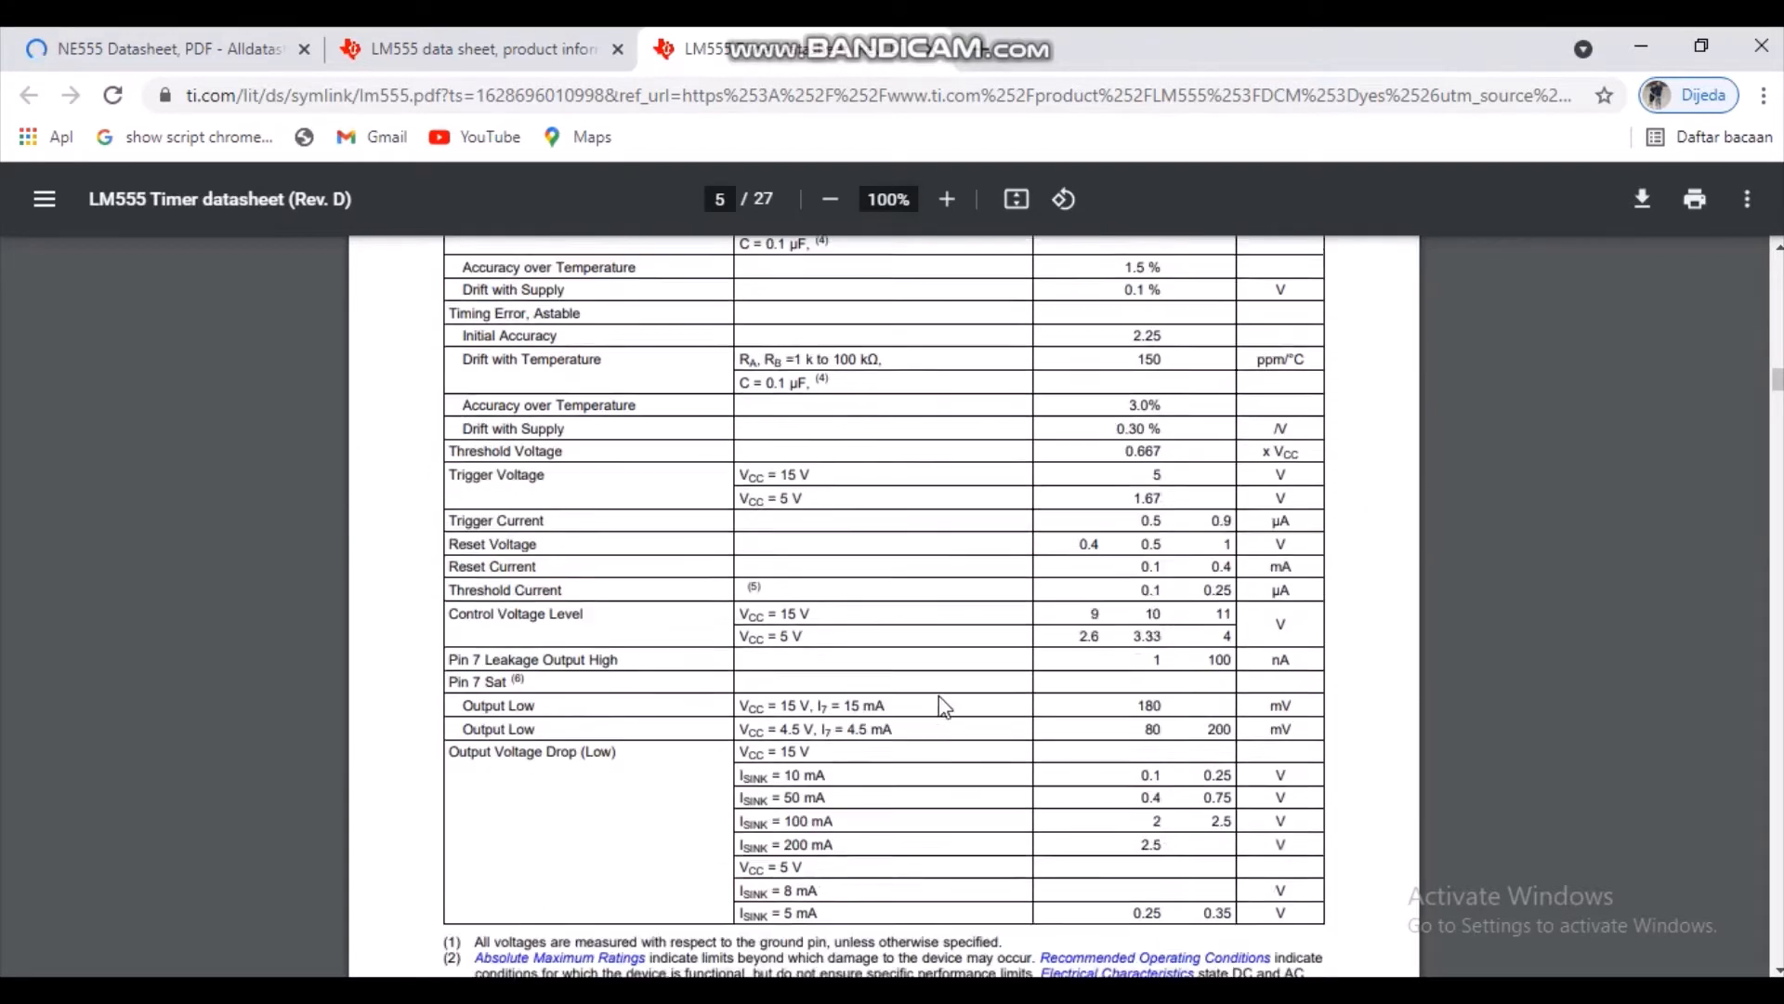
pyautogui.scroll(-15, 939, 695)
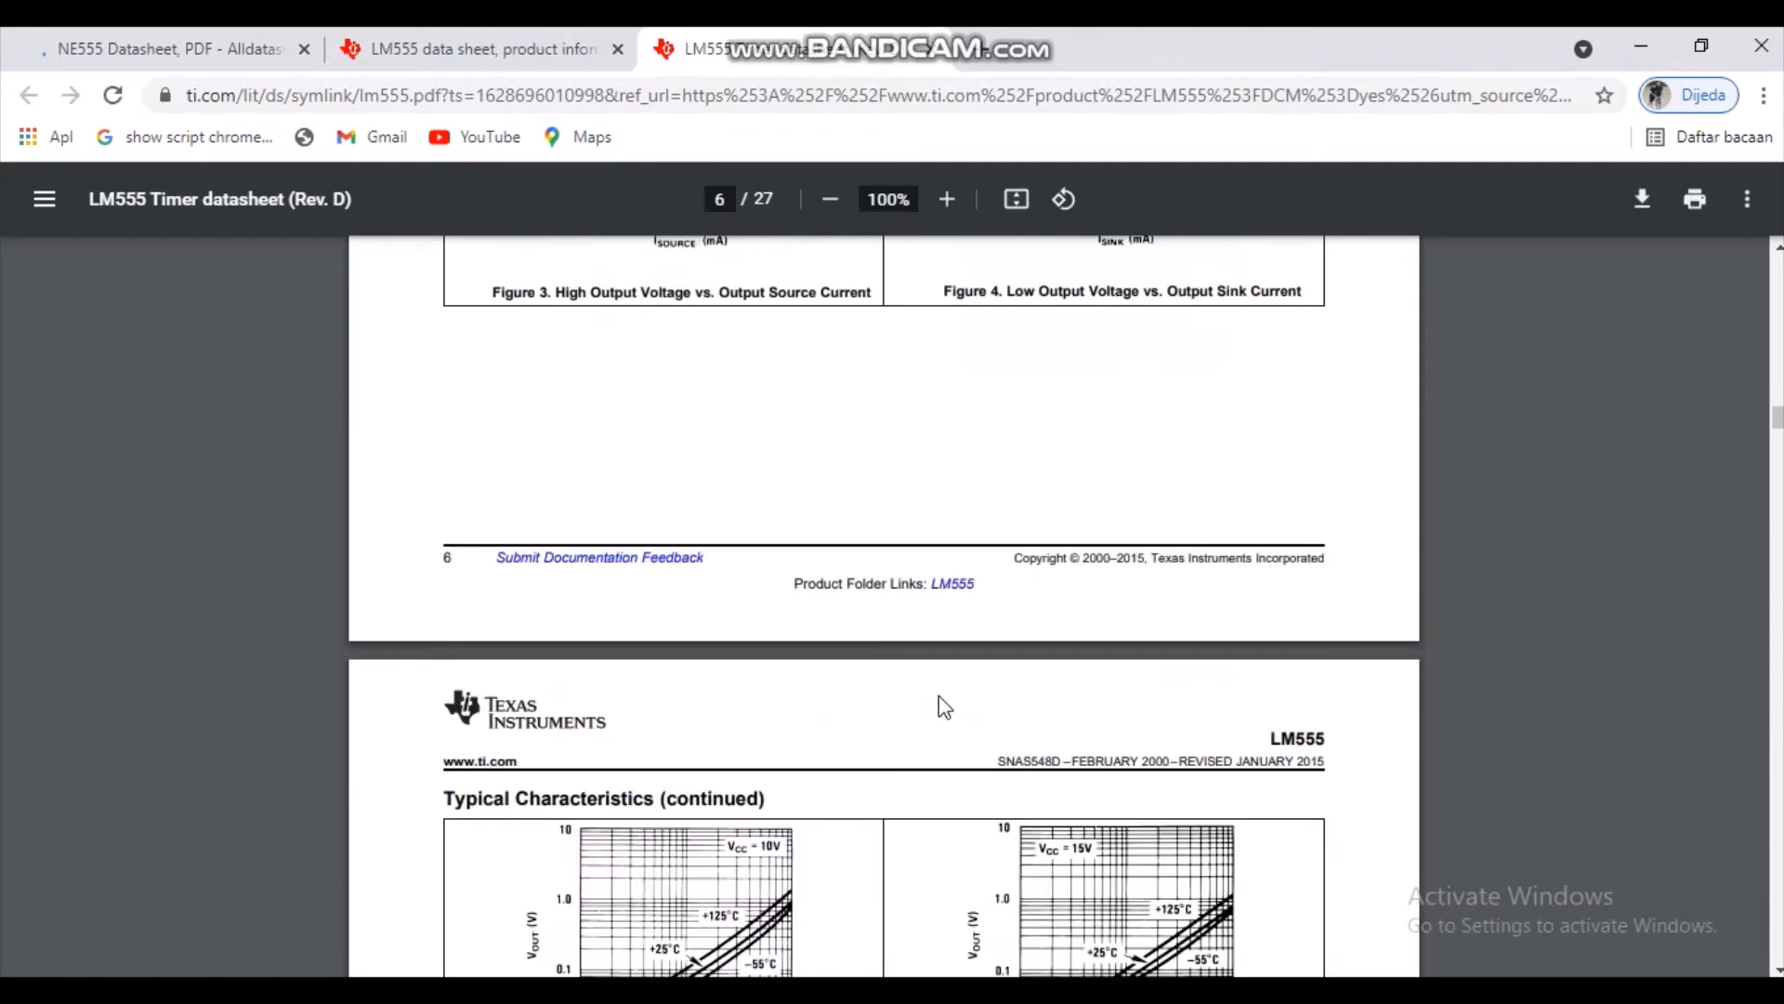
# Step: Read the datasheet's monostable and astable operation sections and the typical LED flashing application
pyautogui.scroll(-15, 943, 709)
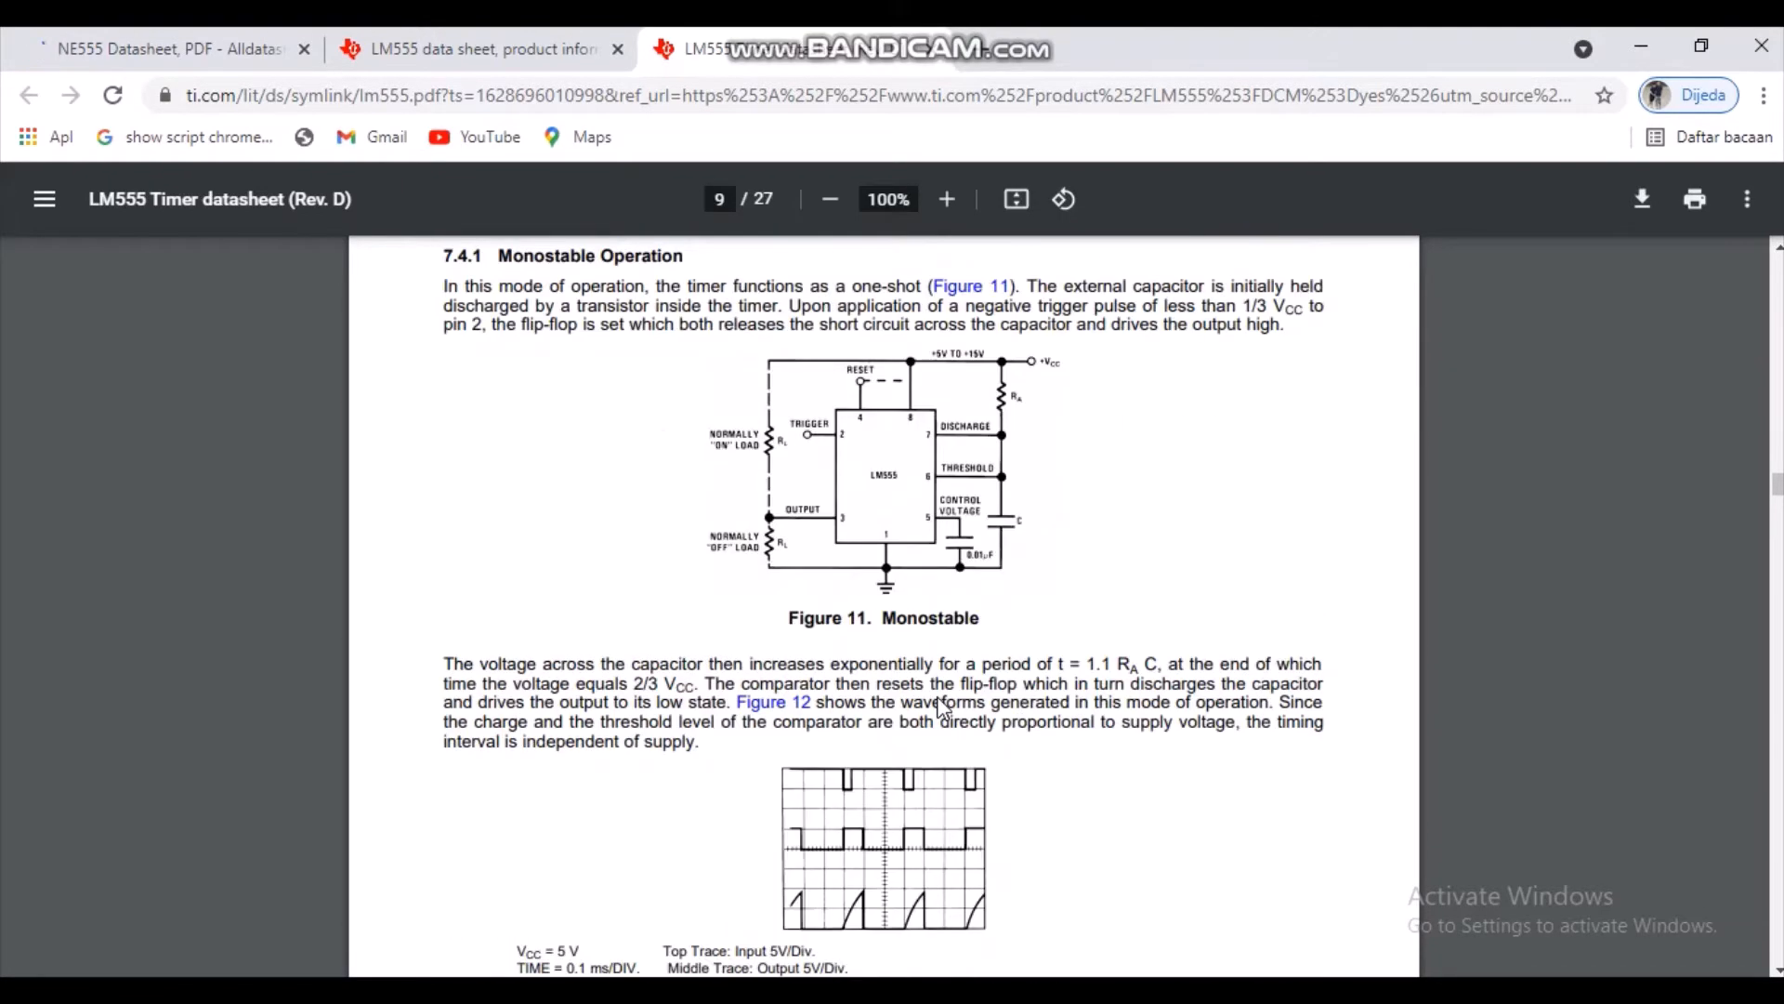
pyautogui.scroll(-15, 944, 709)
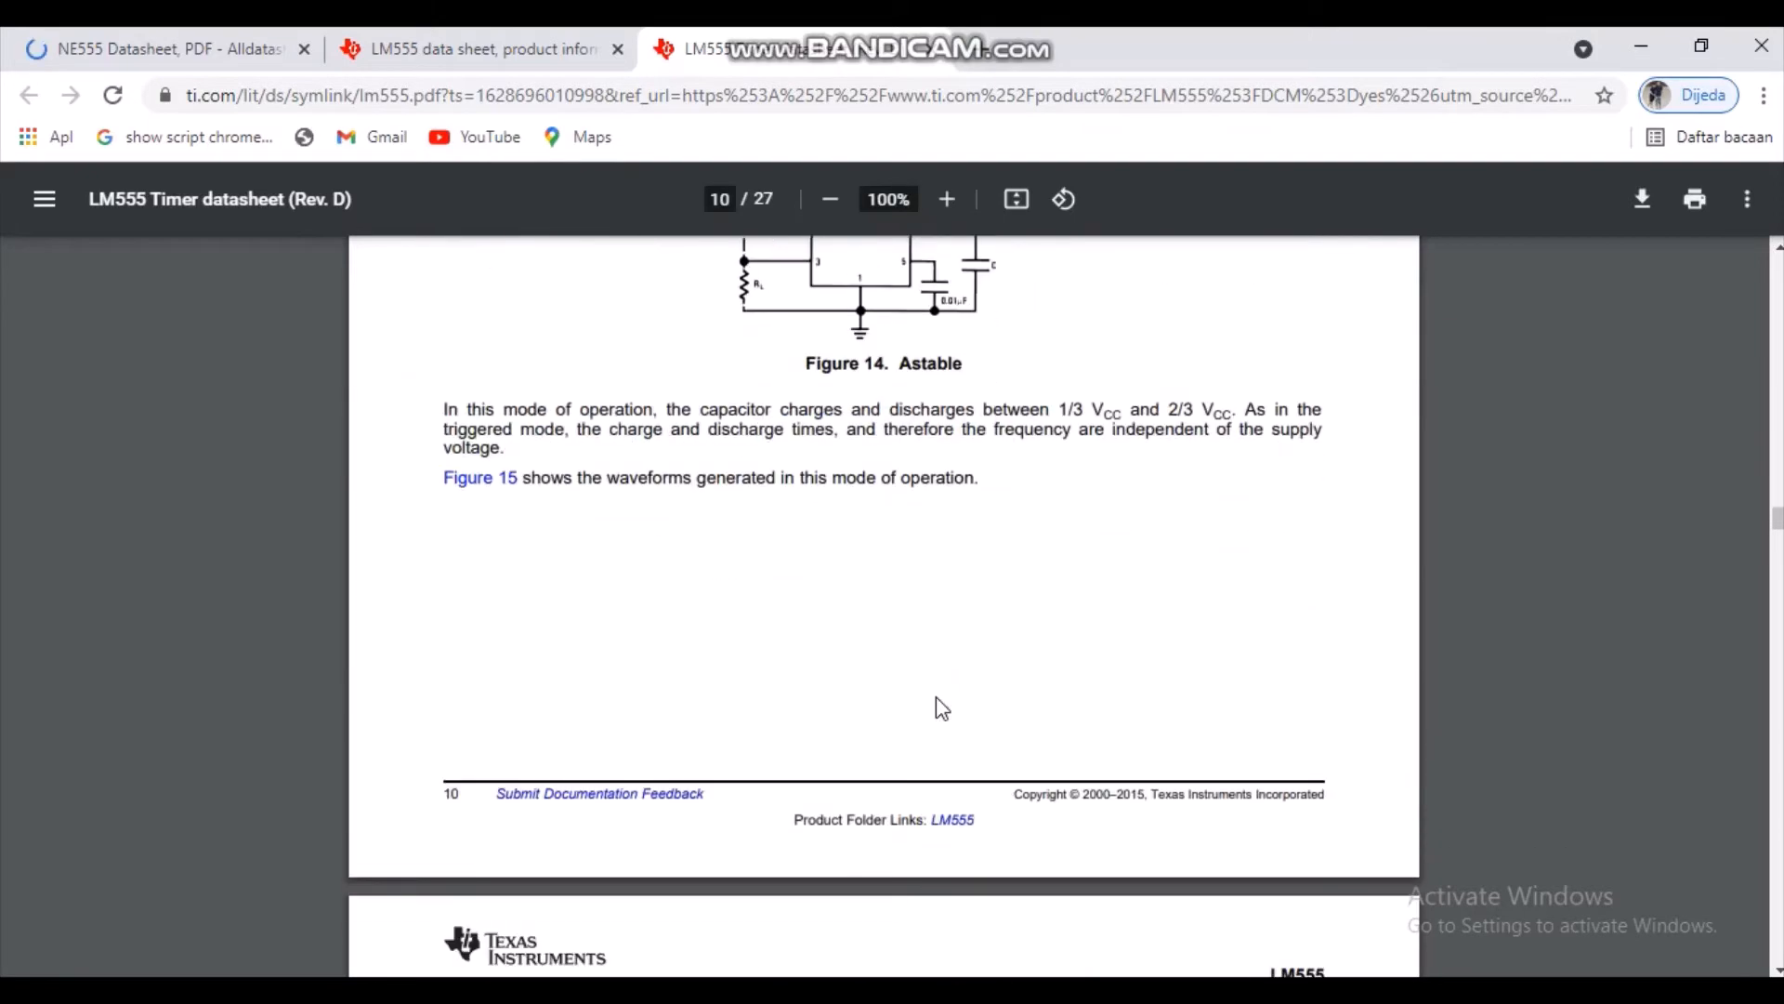
pyautogui.scroll(-15, 941, 709)
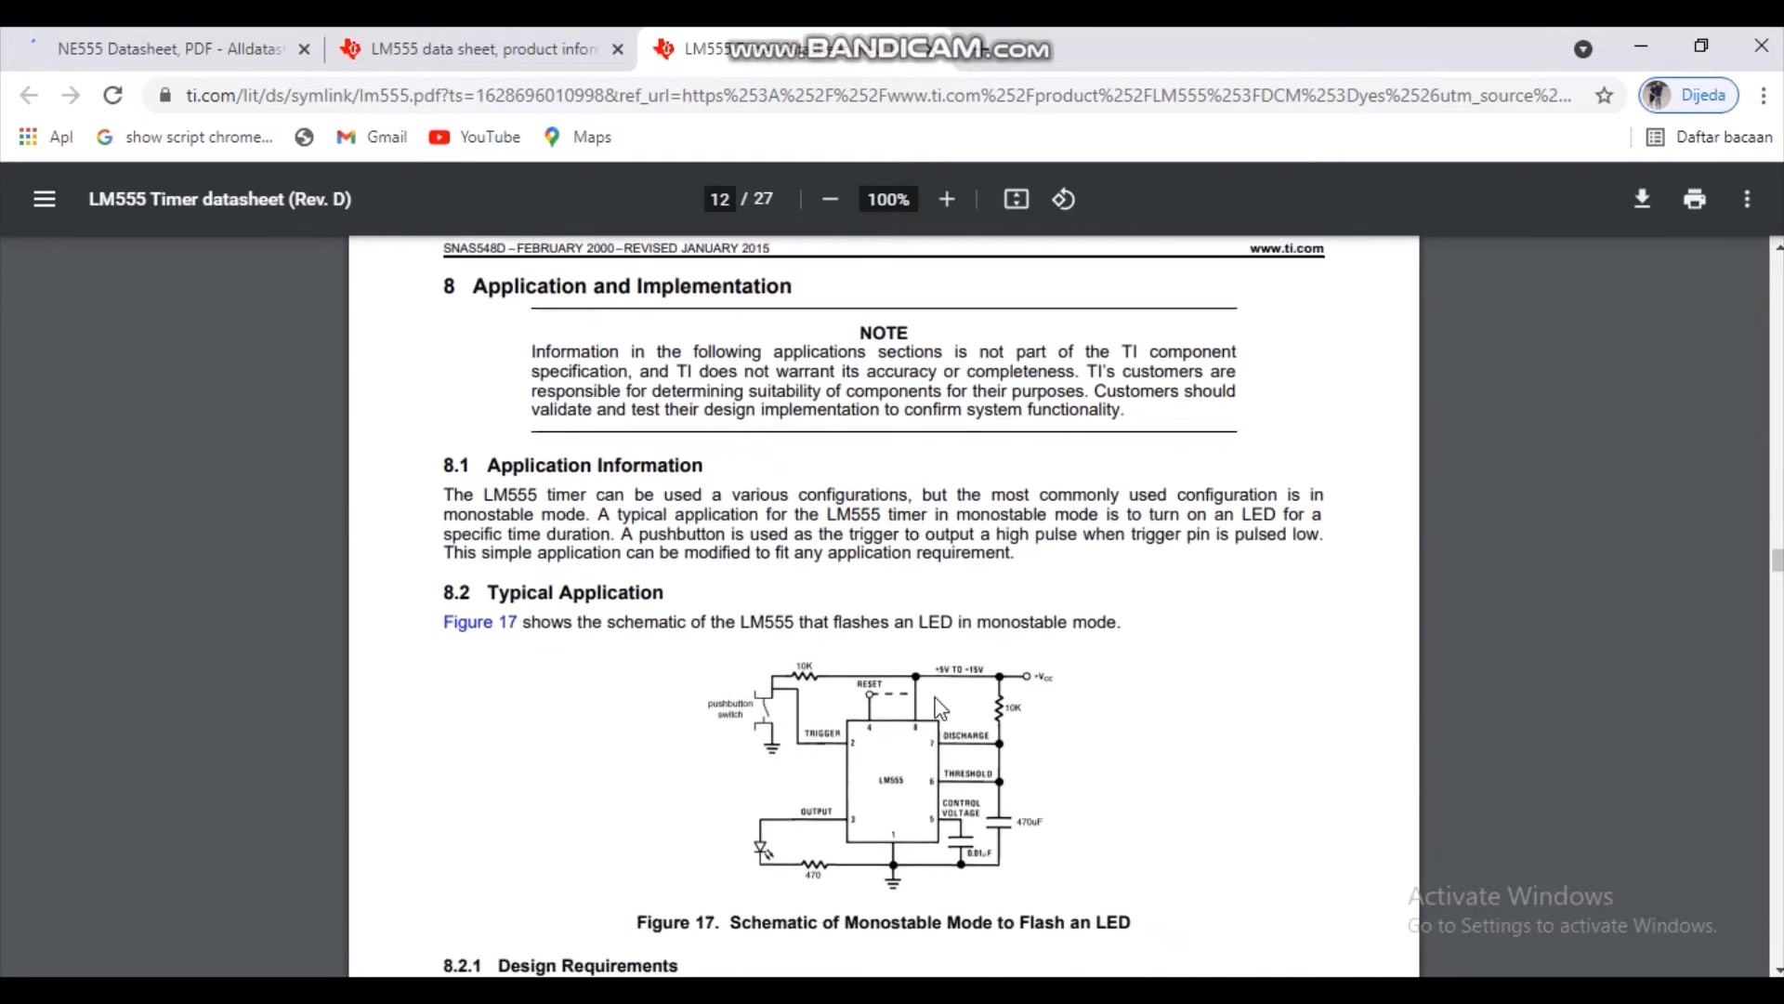
pyautogui.scroll(-15, 942, 709)
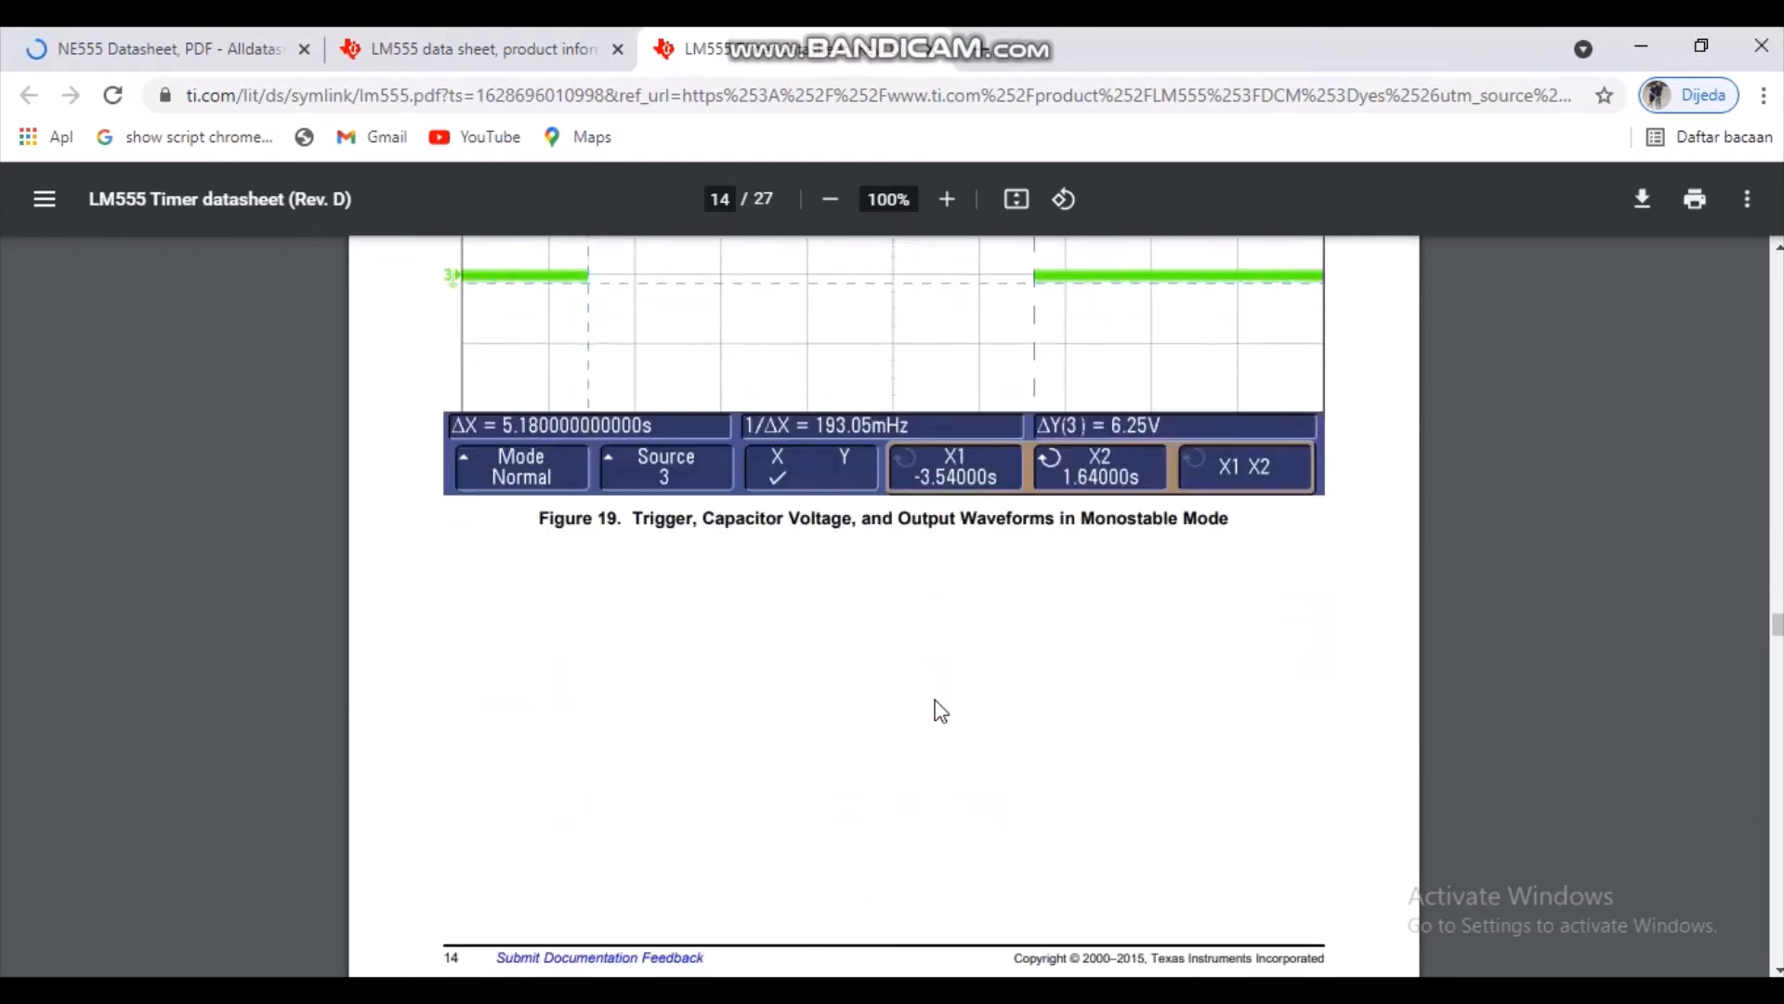
# Step: Examine the datasheet's packaging pages, covering tape and reel information, box dimensions, board layout, stencil design and mechanical data
pyautogui.scroll(-15, 941, 709)
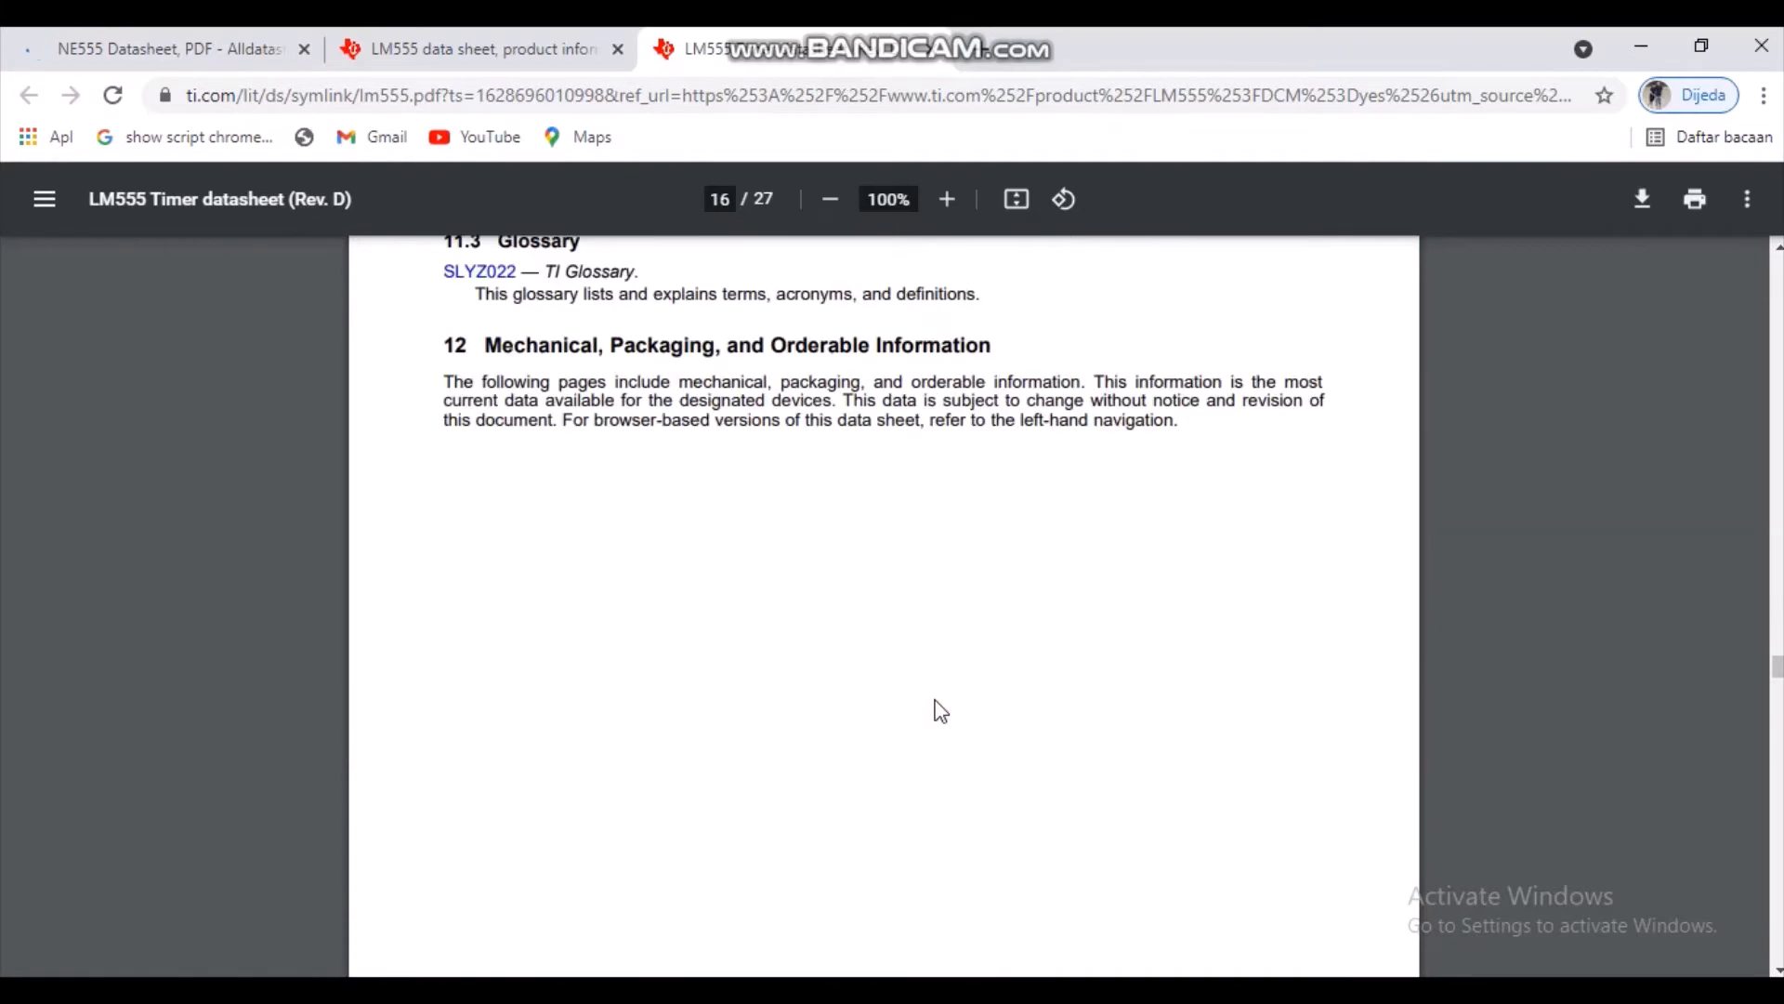
pyautogui.scroll(-15, 942, 710)
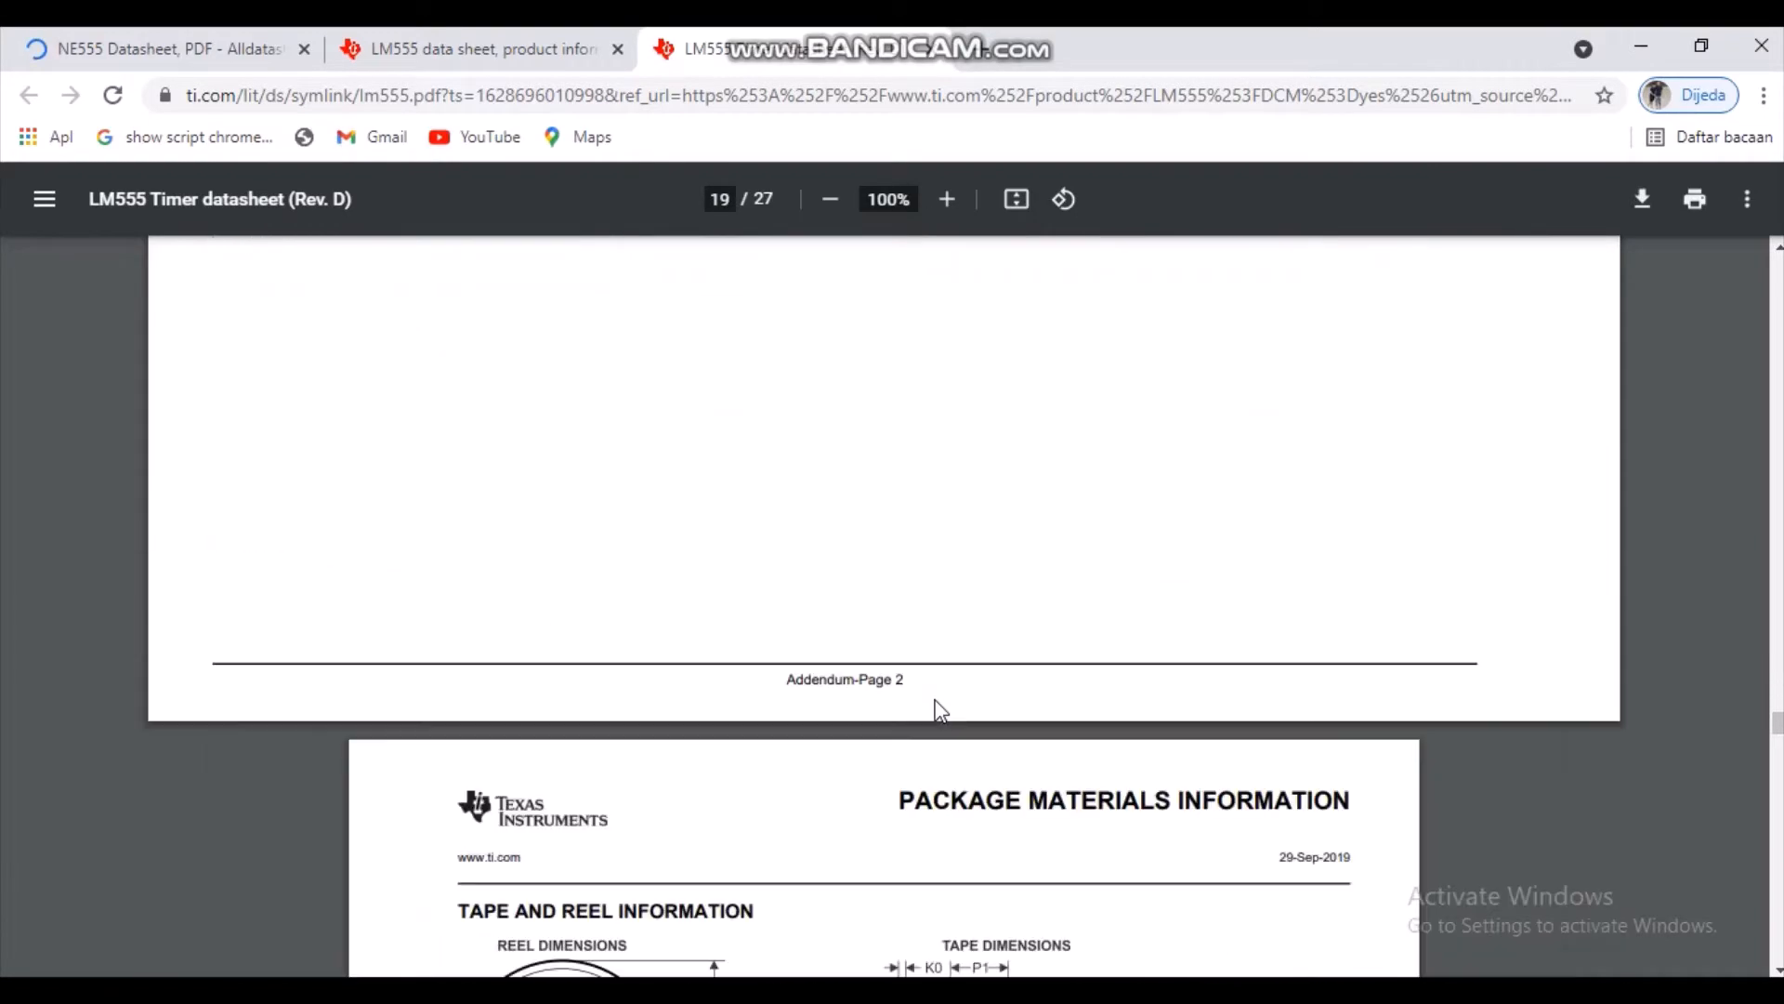
pyautogui.scroll(-10, 941, 709)
pyautogui.scroll(7, 942, 709)
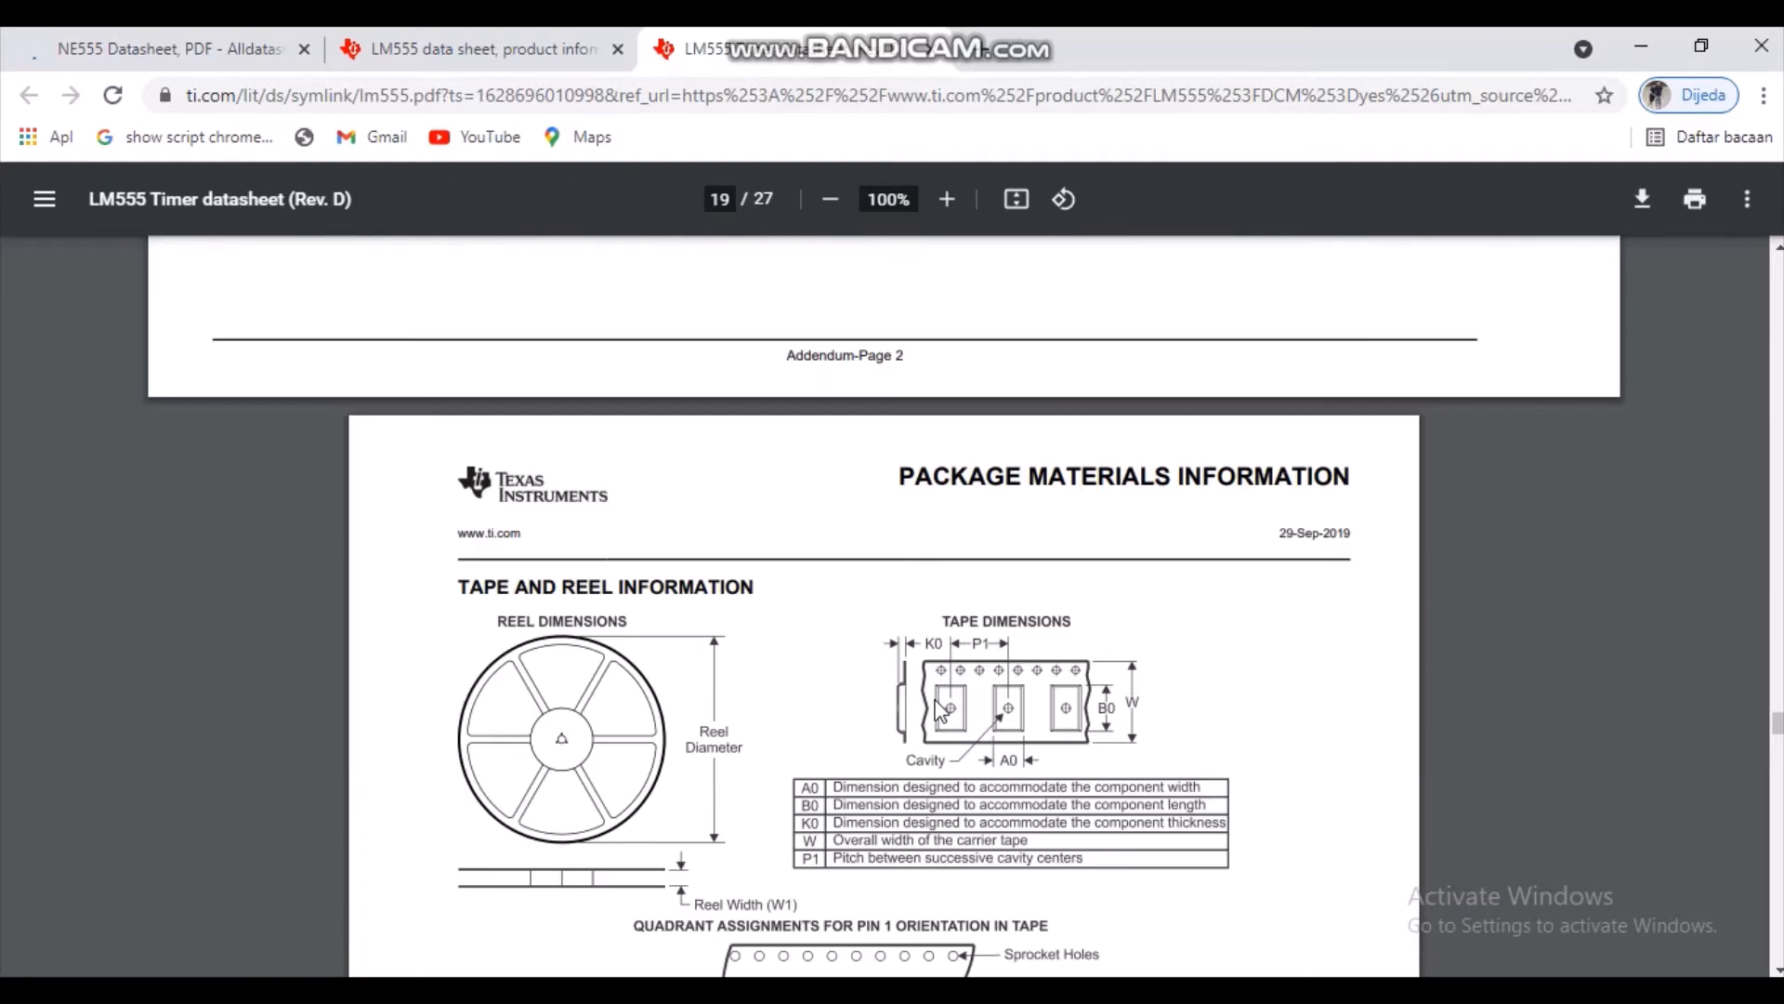
pyautogui.scroll(-10, 941, 709)
pyautogui.scroll(-15, 941, 710)
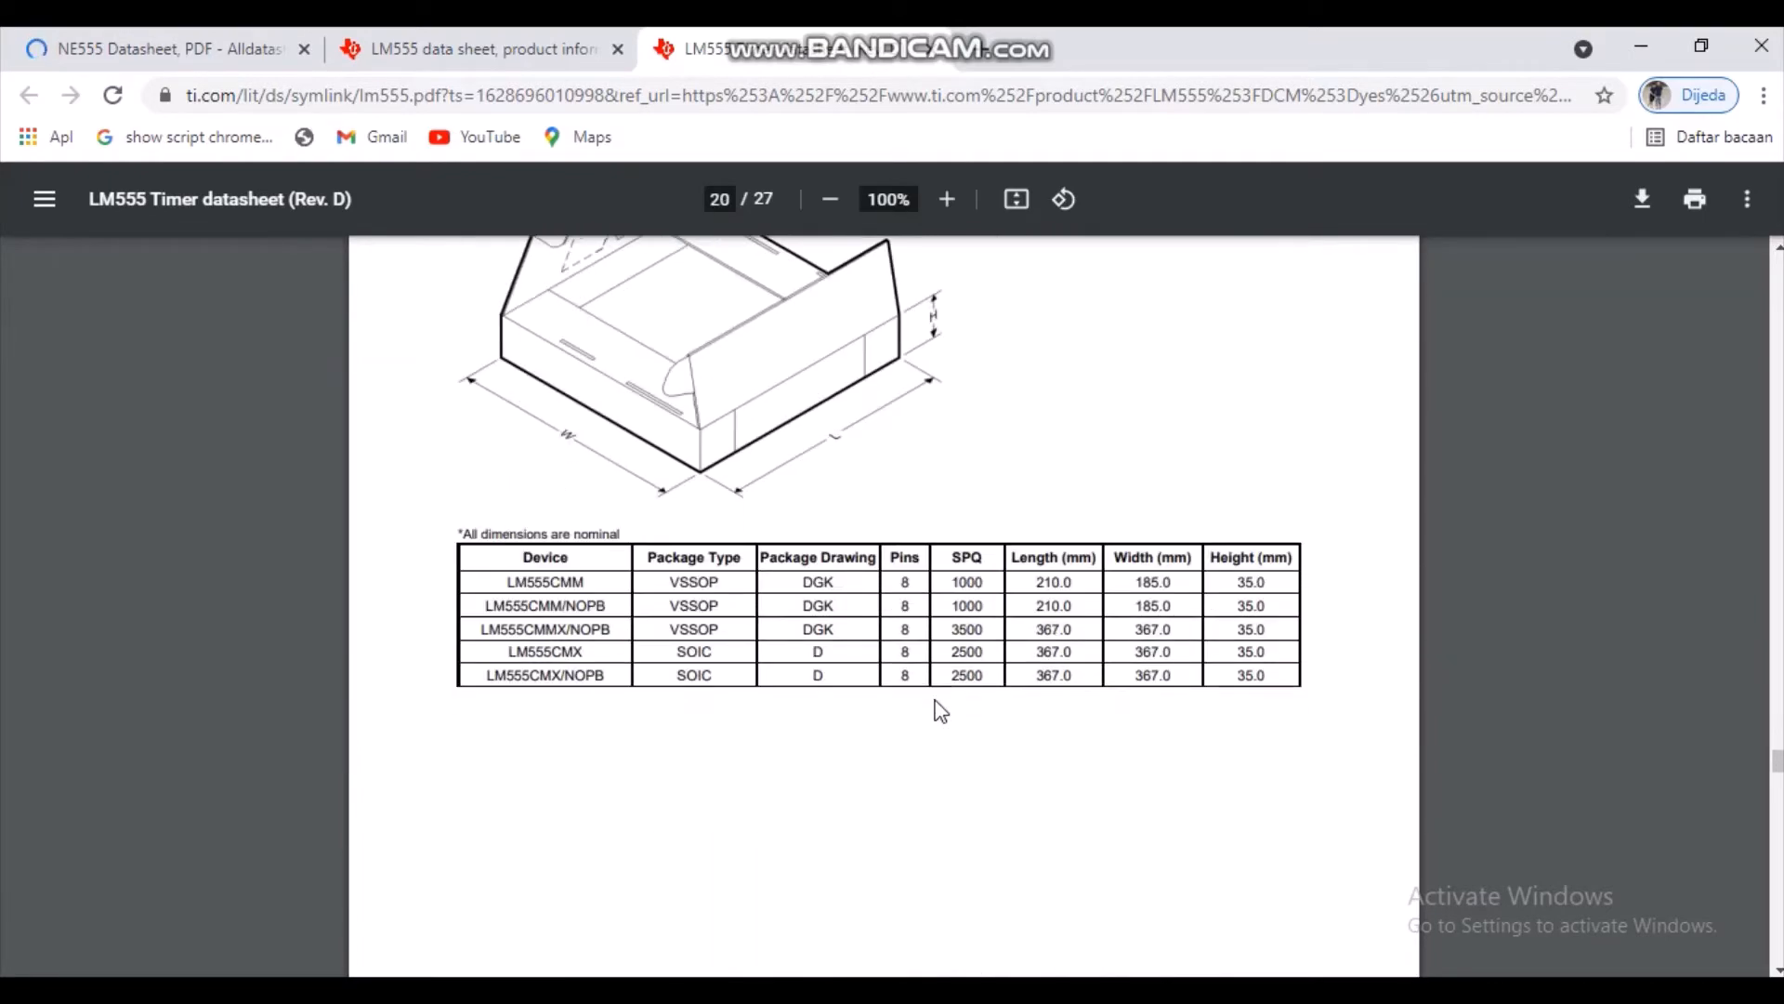
pyautogui.scroll(-15, 942, 711)
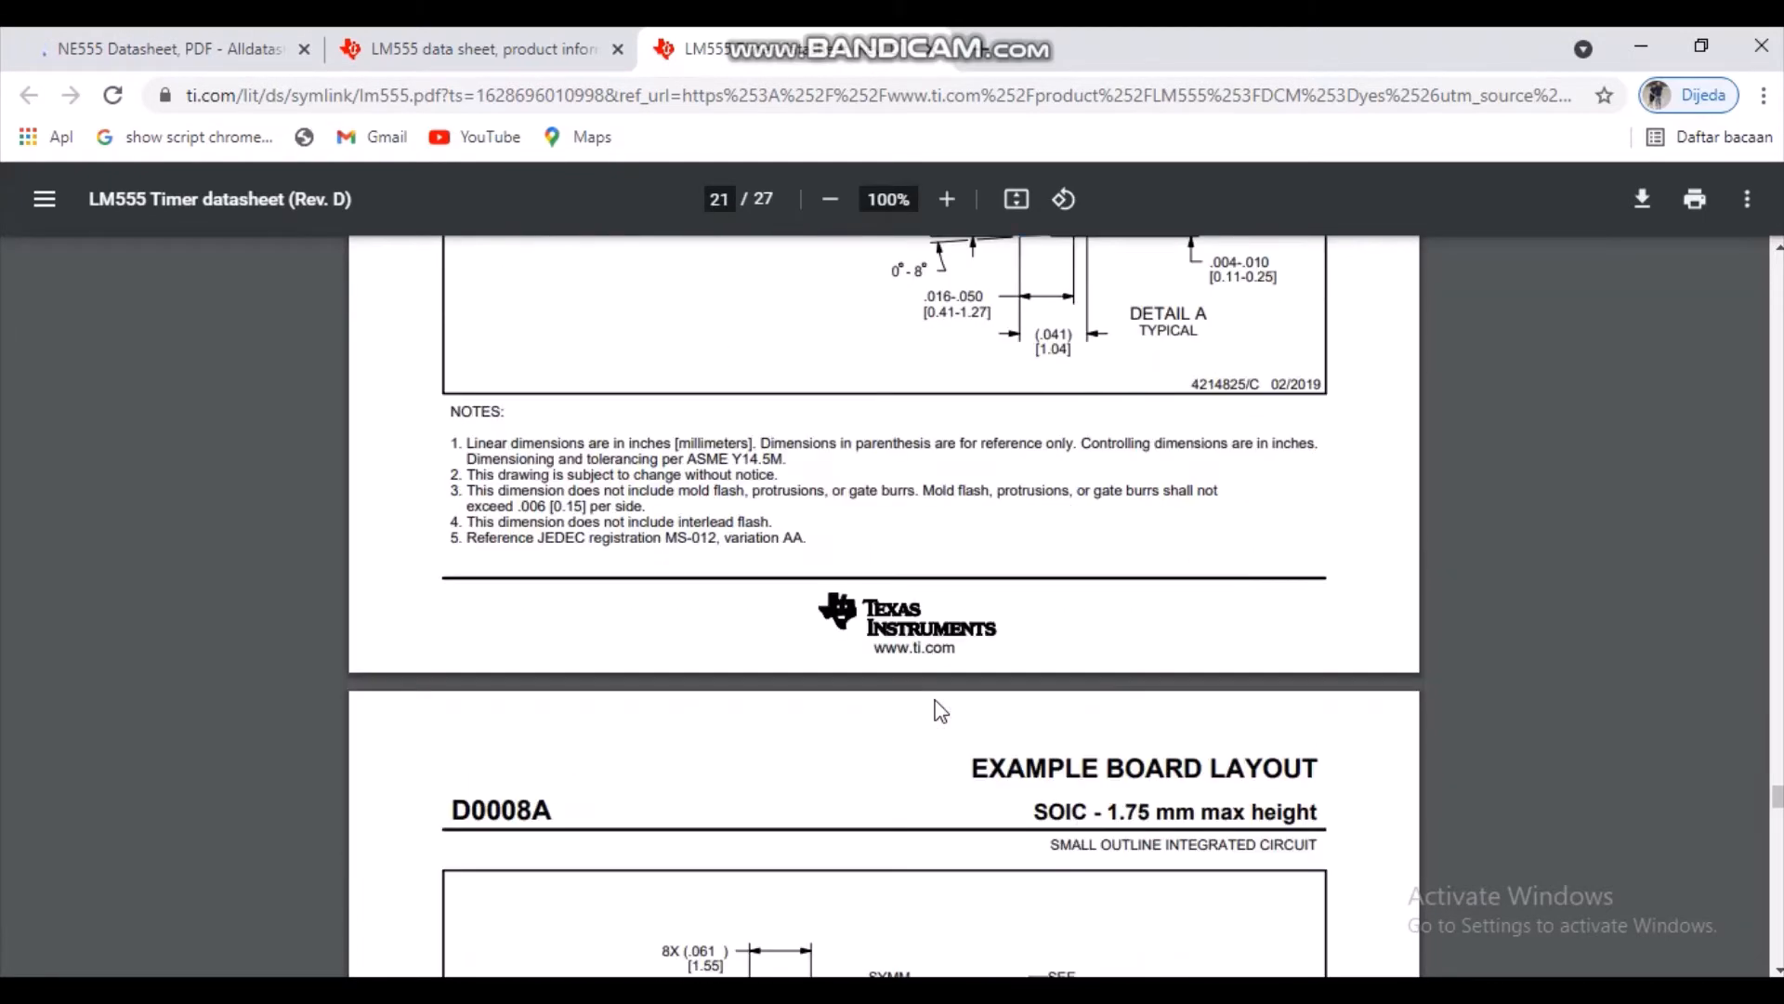
pyautogui.scroll(-12, 941, 711)
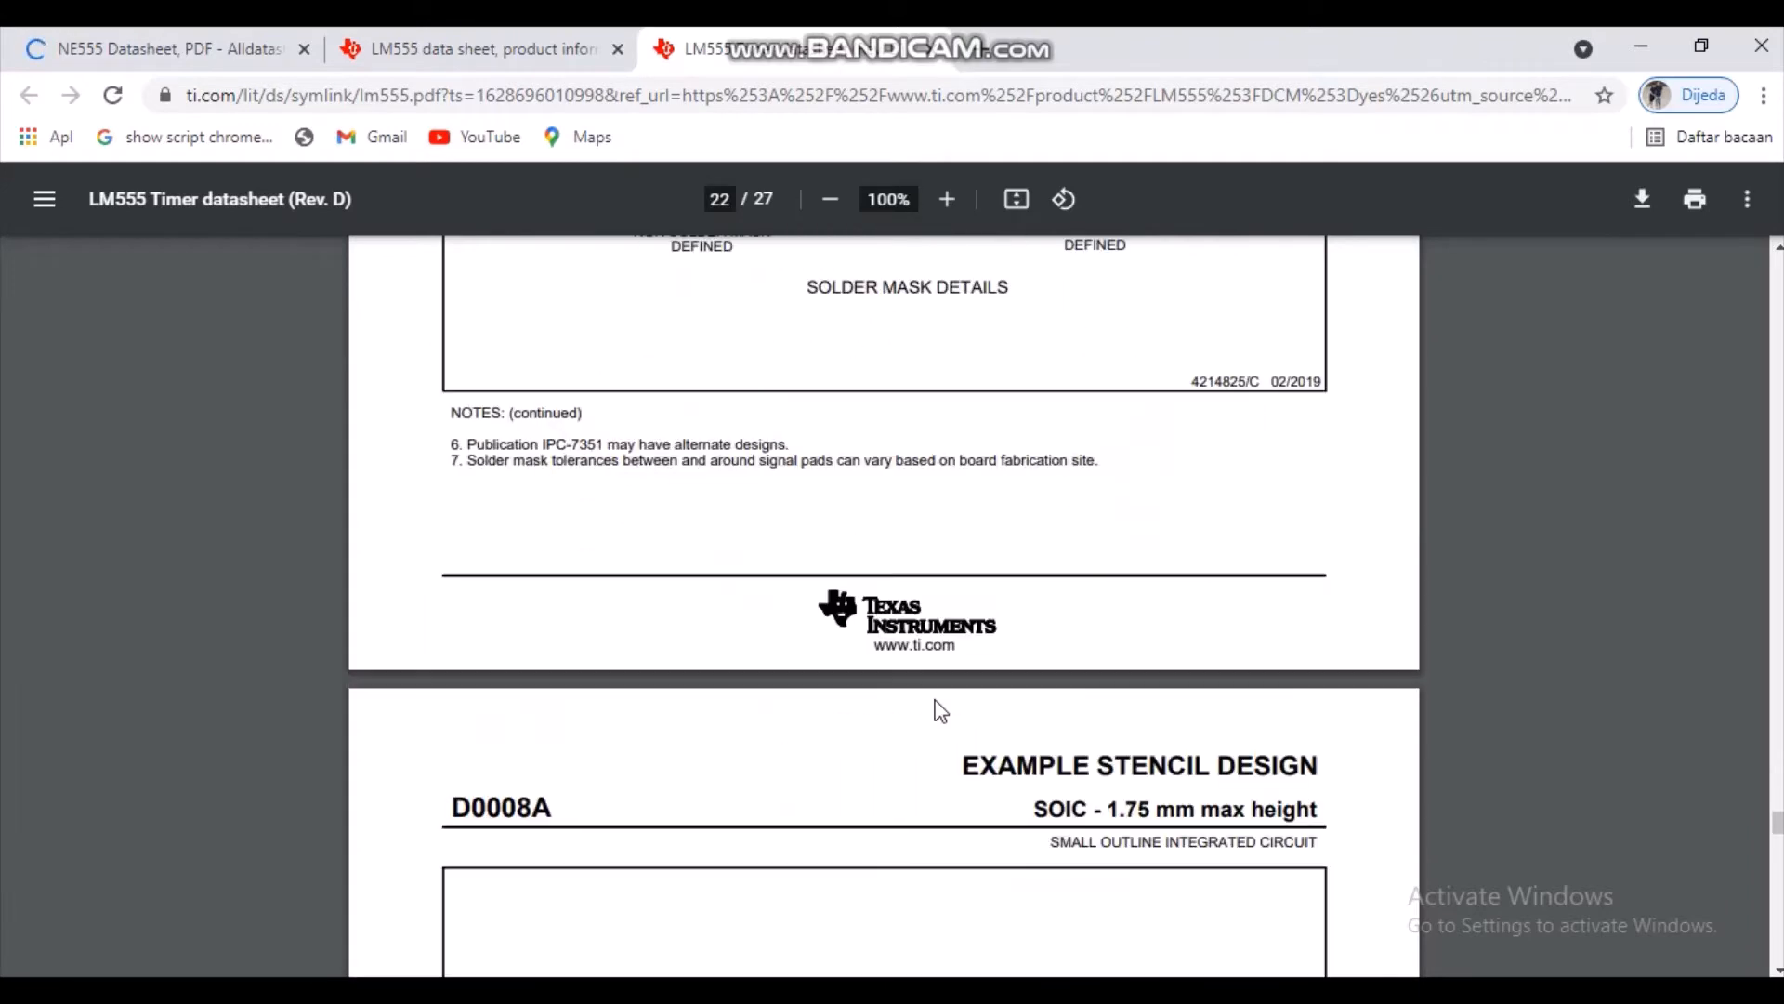
pyautogui.scroll(5, 942, 711)
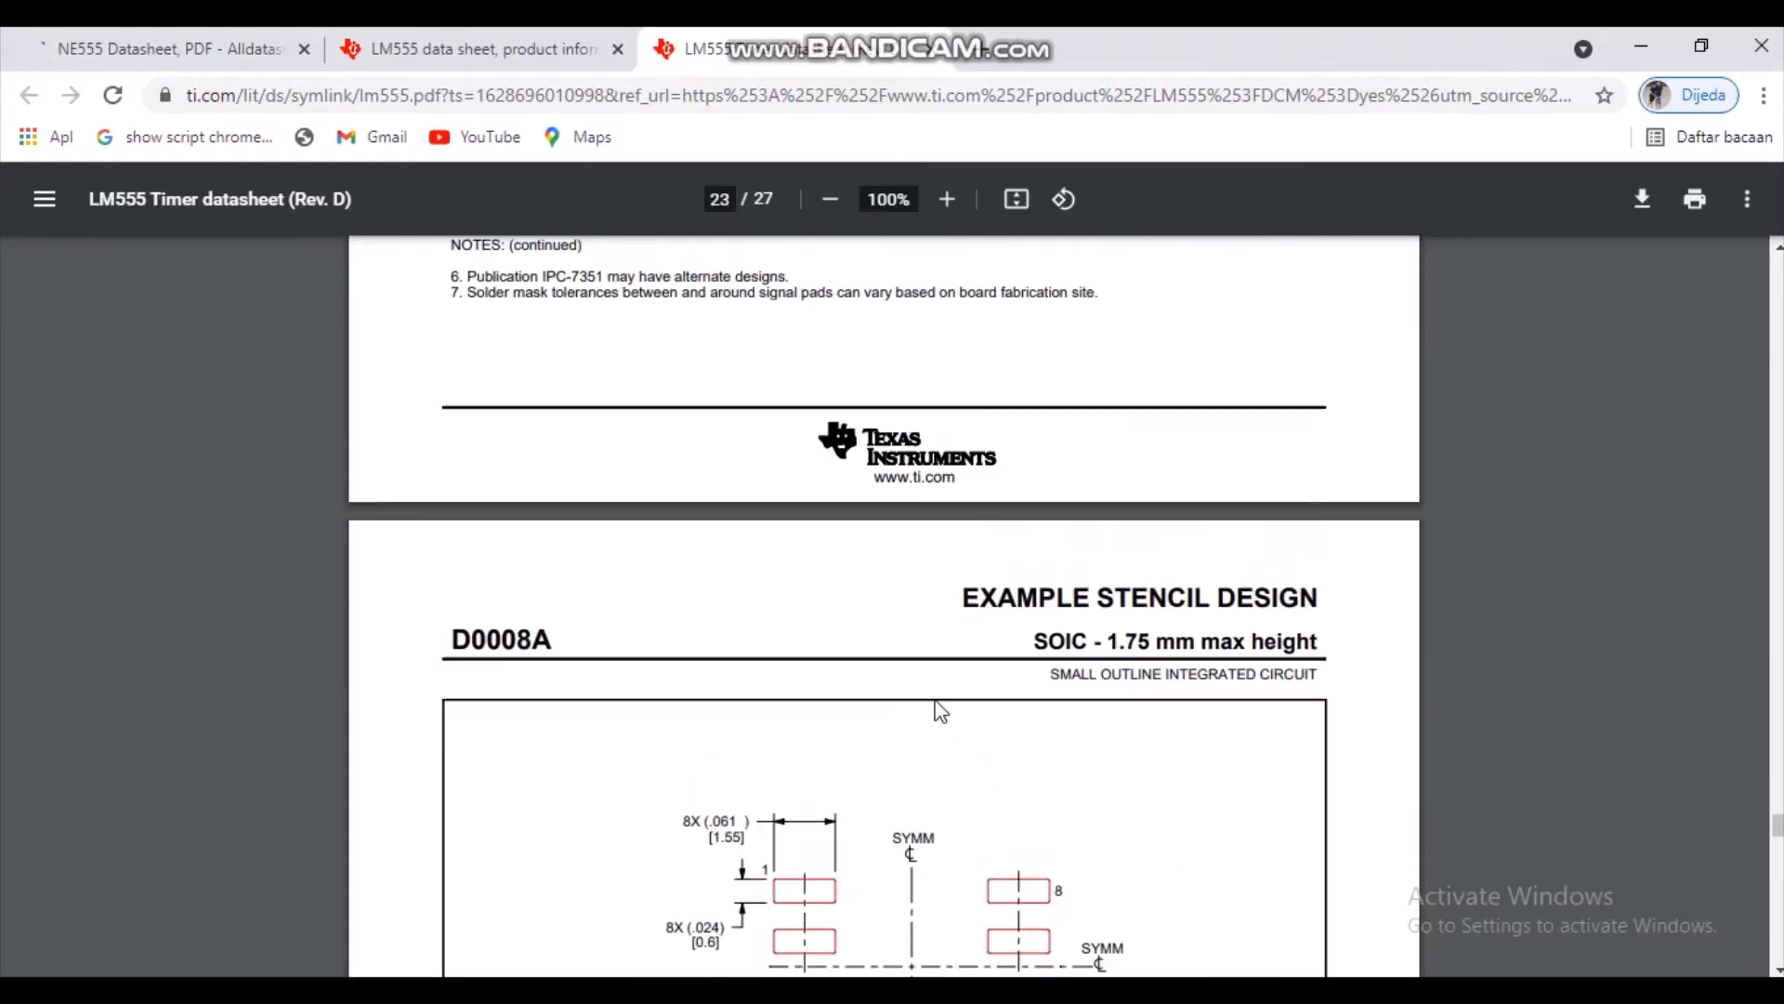
pyautogui.scroll(-10, 938, 711)
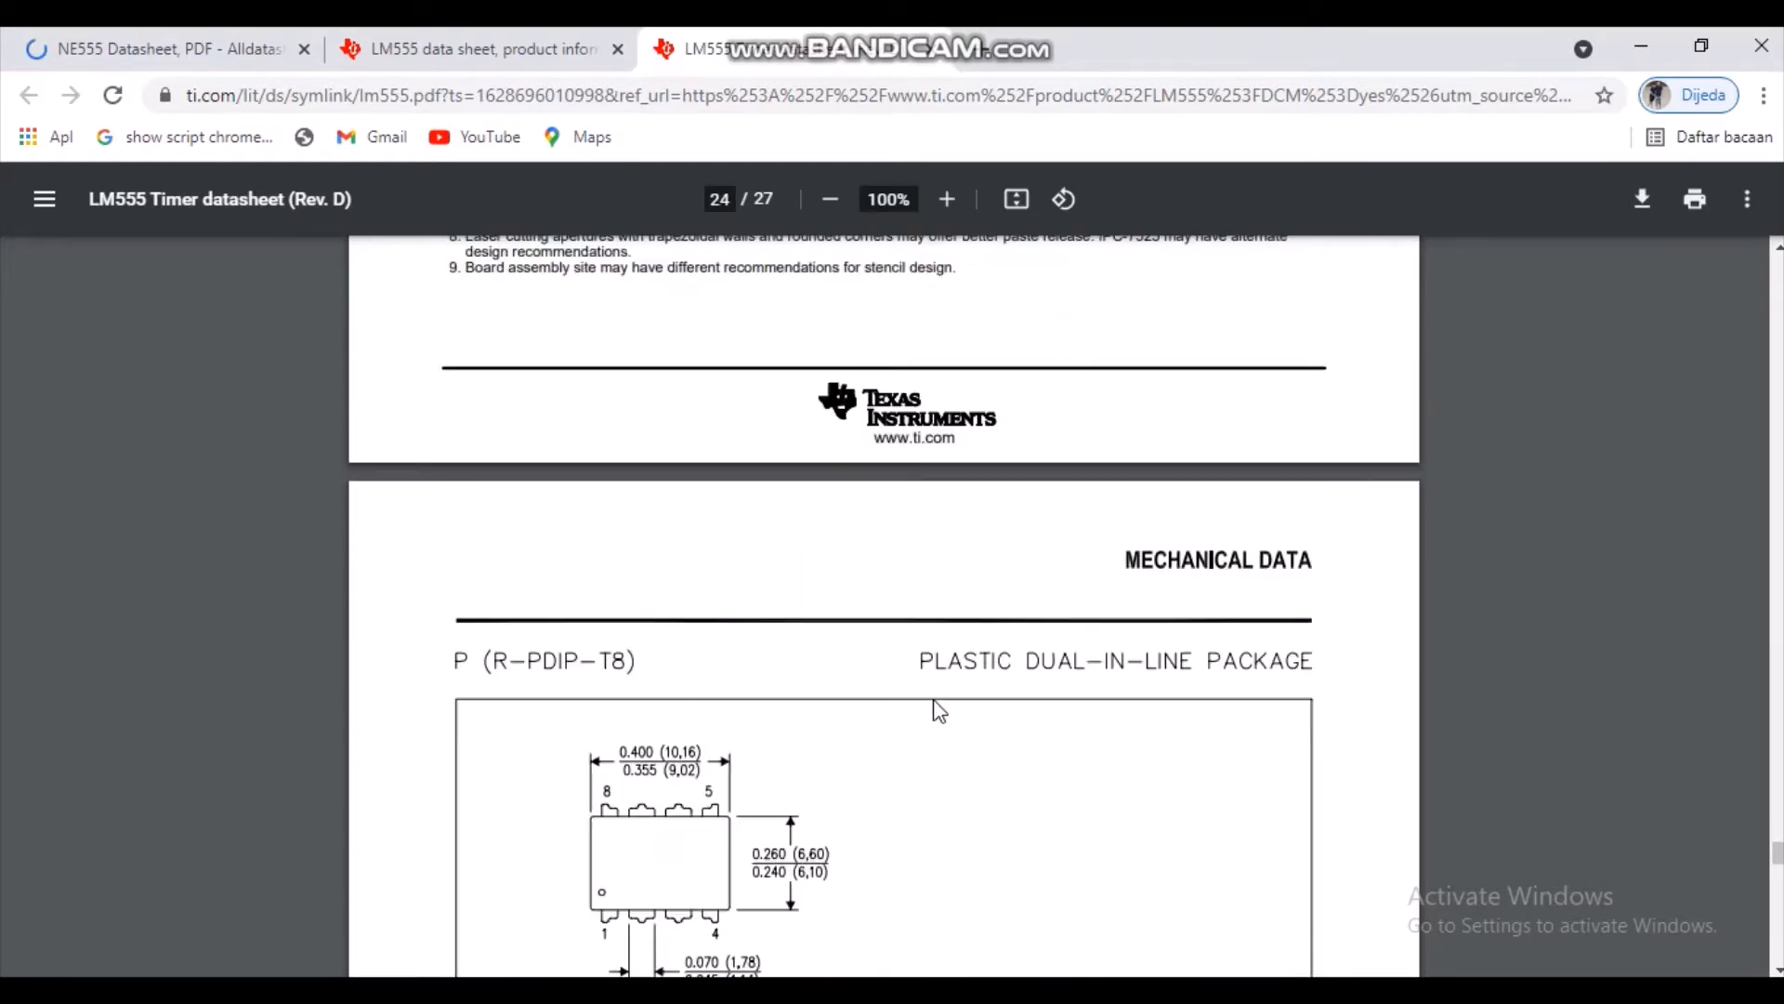
# Step: Examine the mechanical drawing of the P (R-PDIP-T8) plastic dual-in-line package in the LM555 datasheet
pyautogui.scroll(-7, 939, 710)
pyautogui.scroll(6, 938, 711)
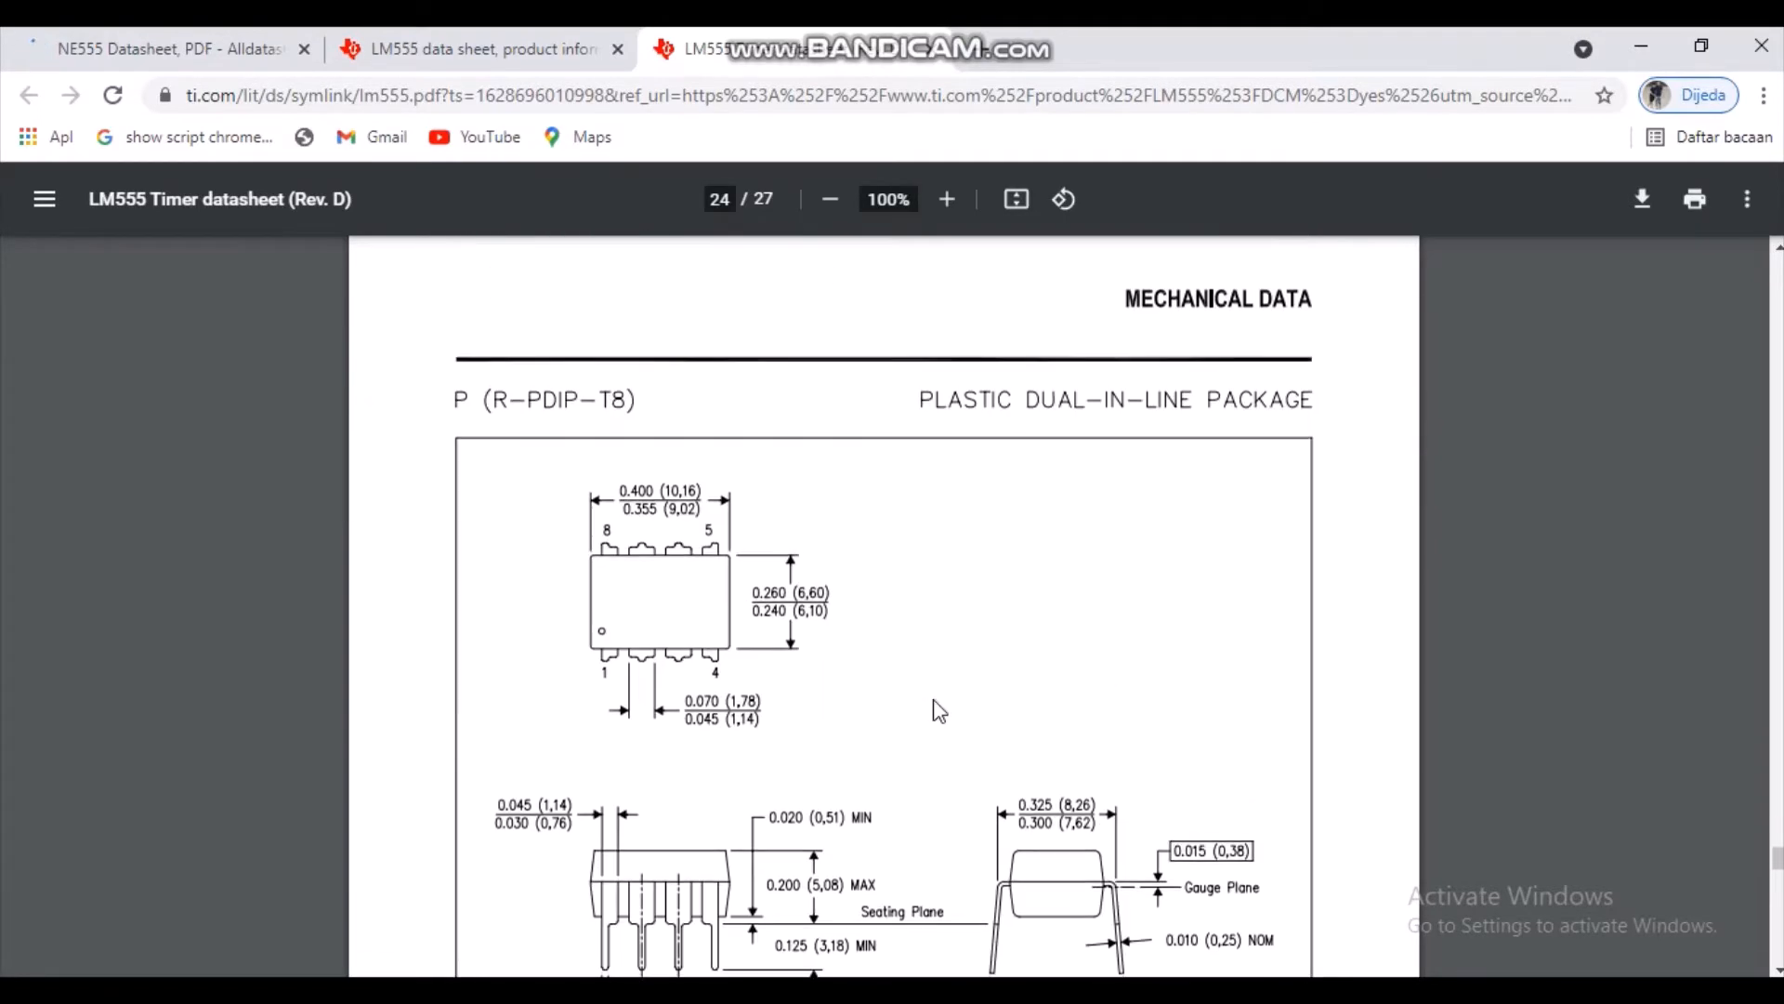
pyautogui.scroll(-3, 938, 711)
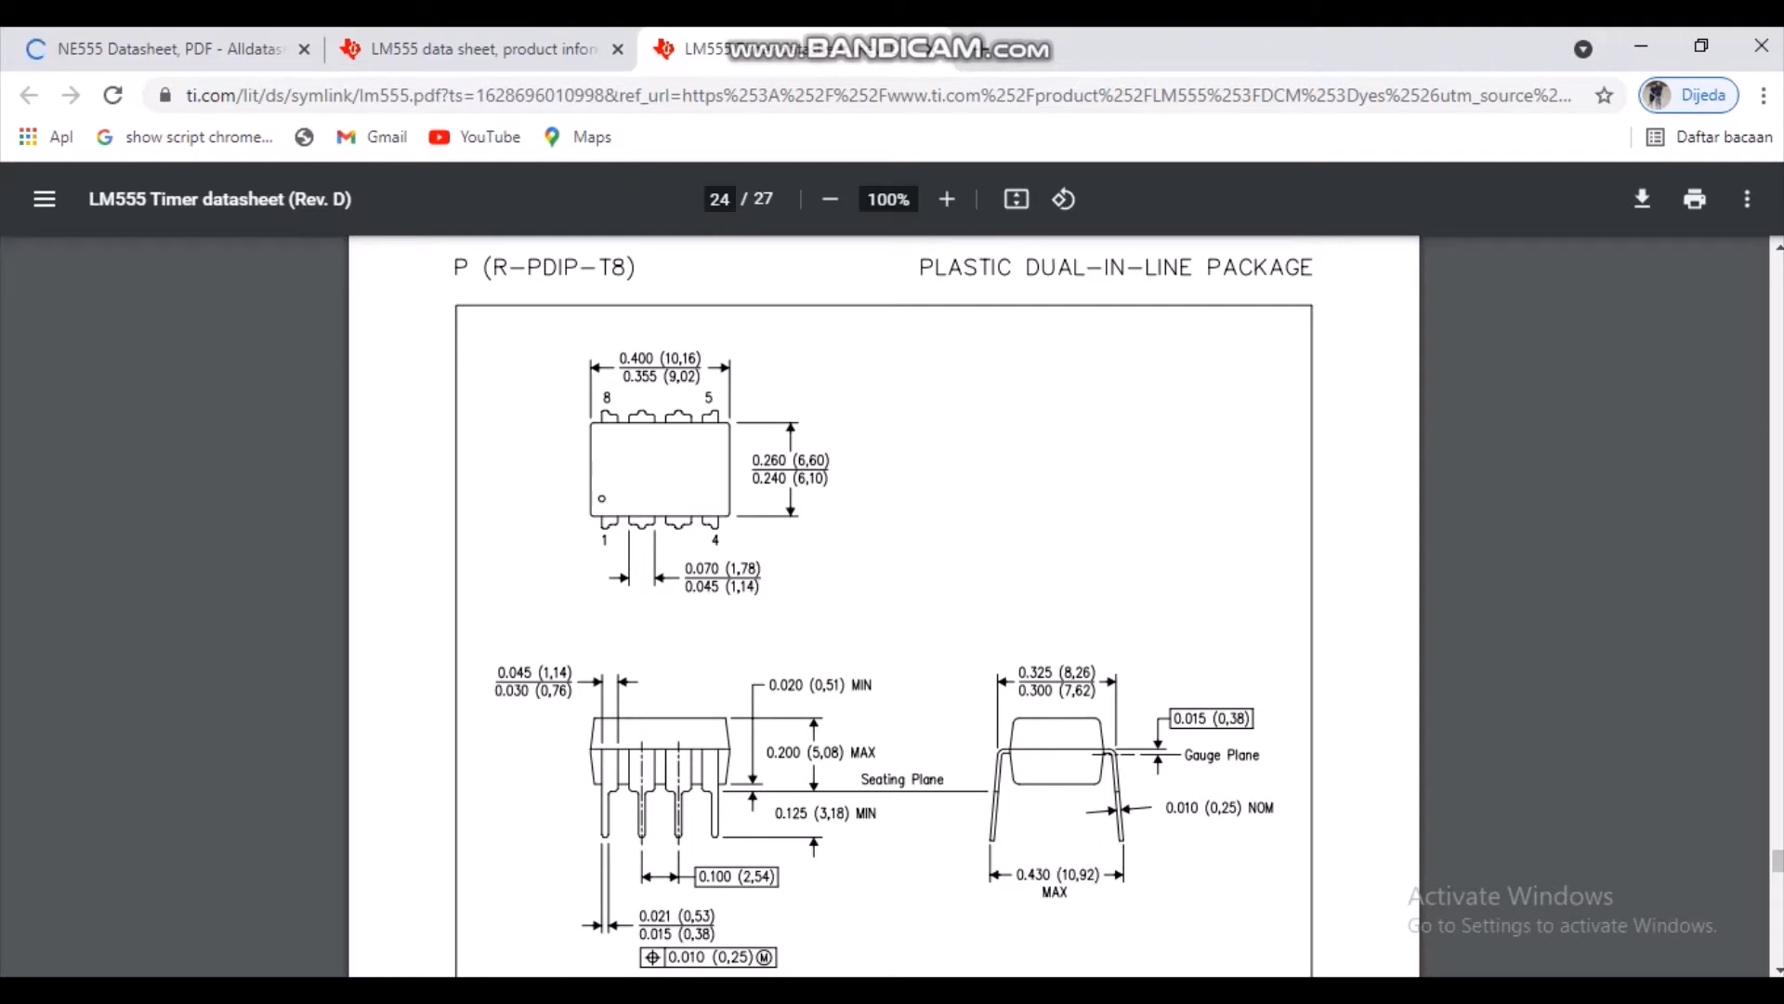
# Step: Switch to Sprint-Layout and place the 8DIP300 macro from the through-hole DIL library on the board
pyautogui.hotkey('alt', 'Tab')
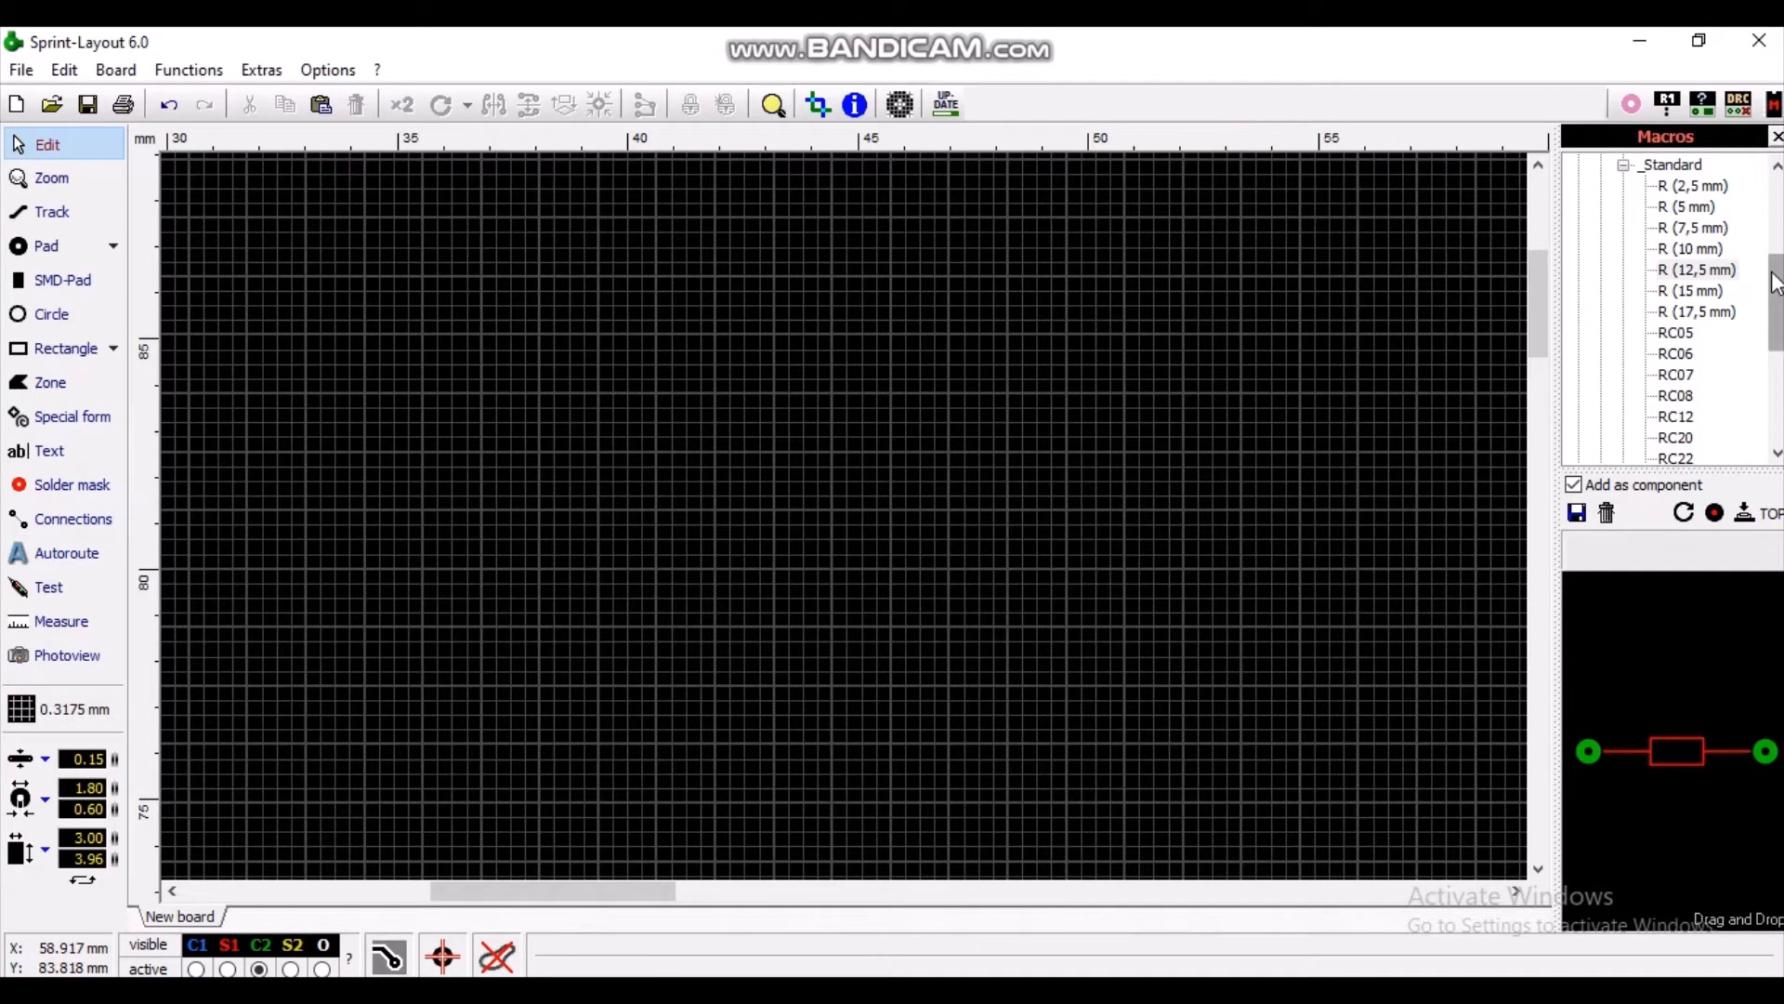
pyautogui.scroll(1, 1775, 284)
pyautogui.click(1622, 206)
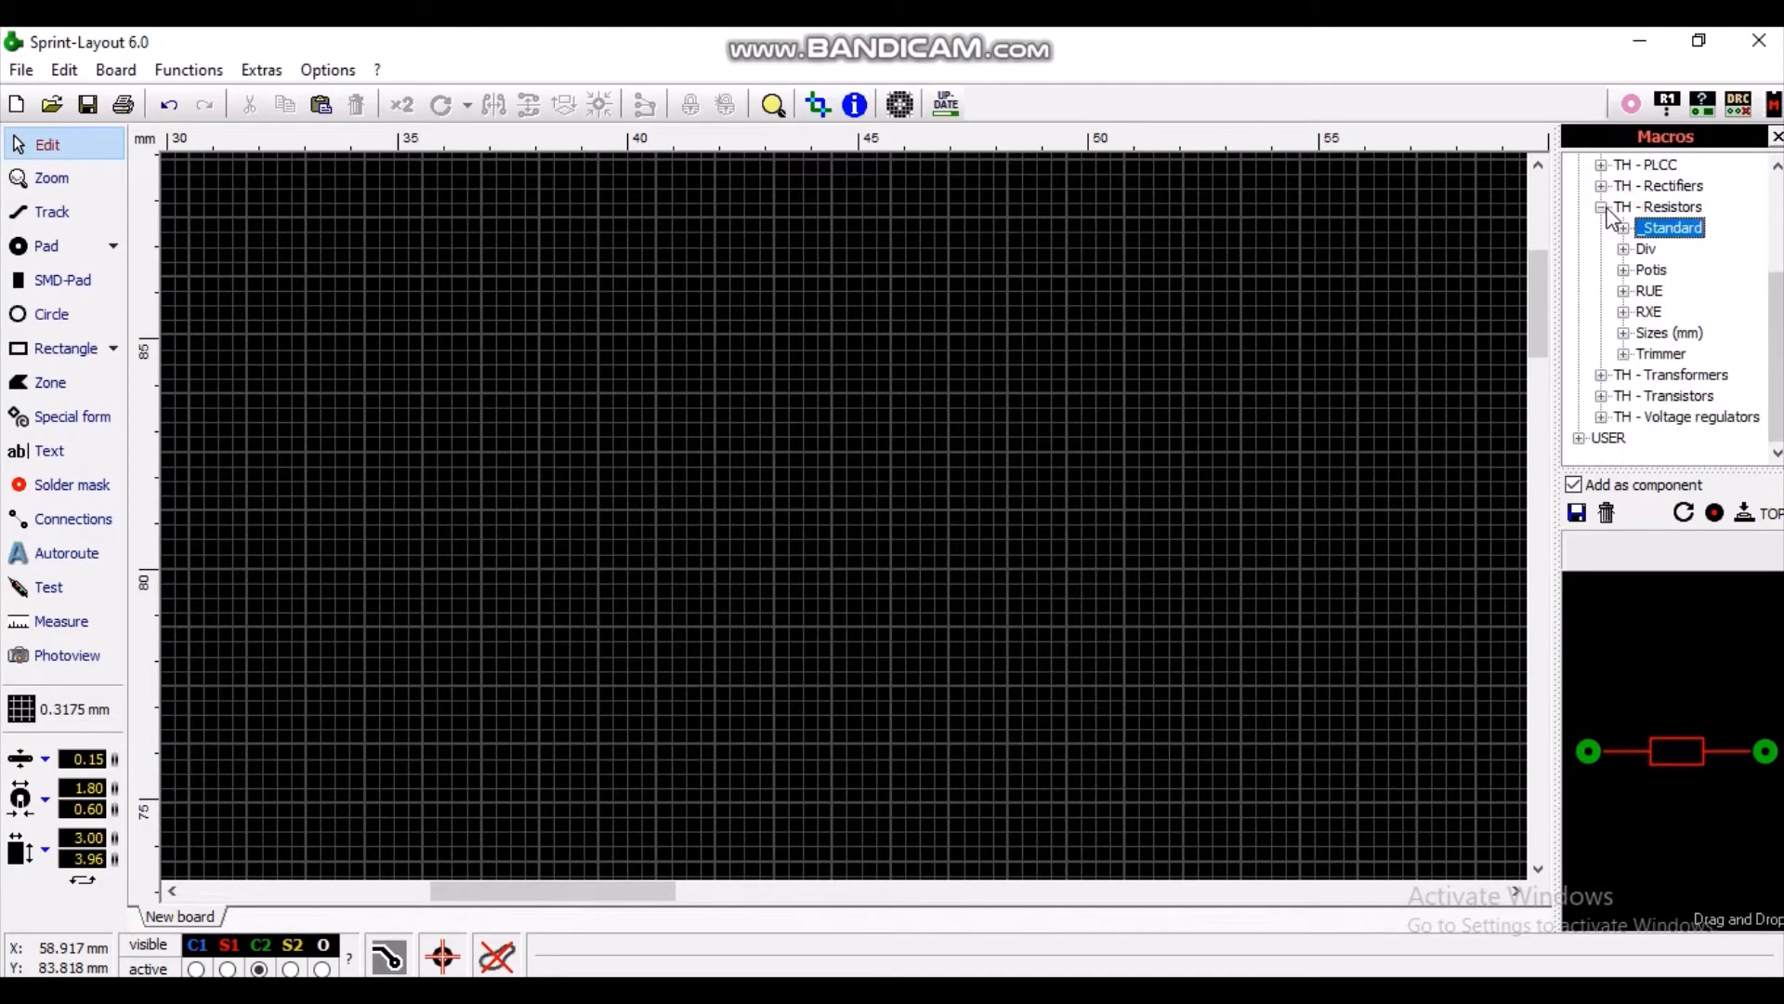
pyautogui.click(1602, 208)
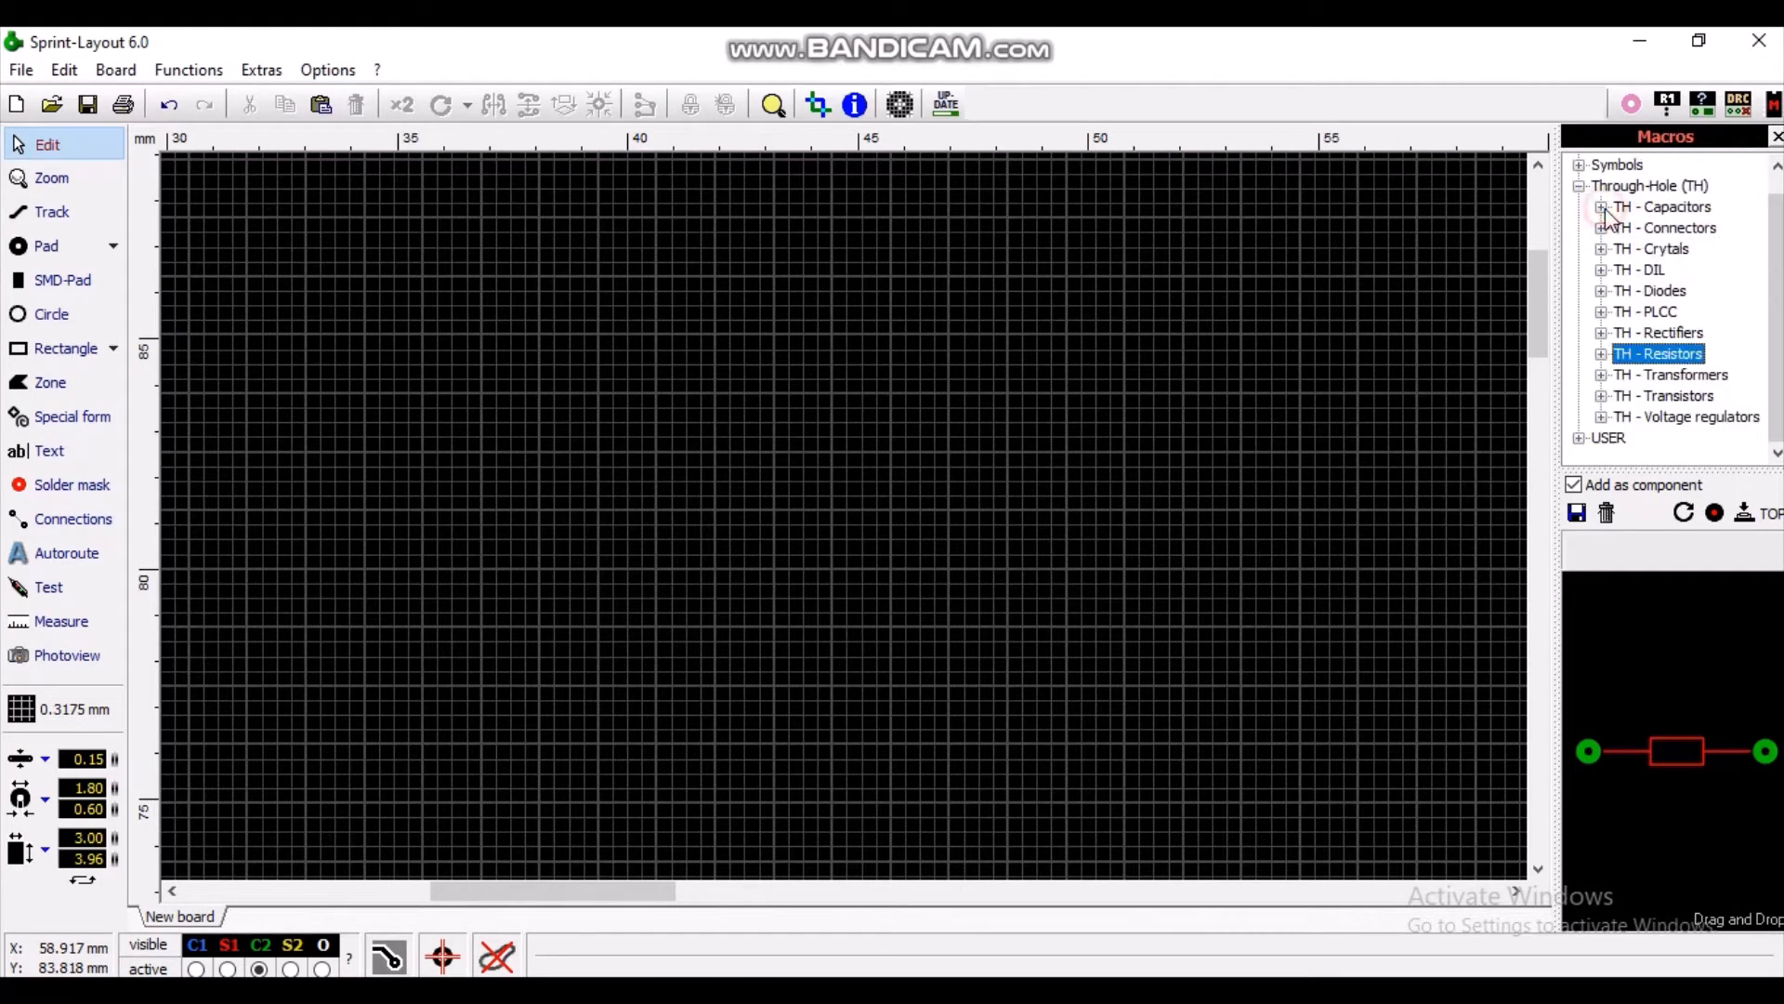
pyautogui.click(1601, 271)
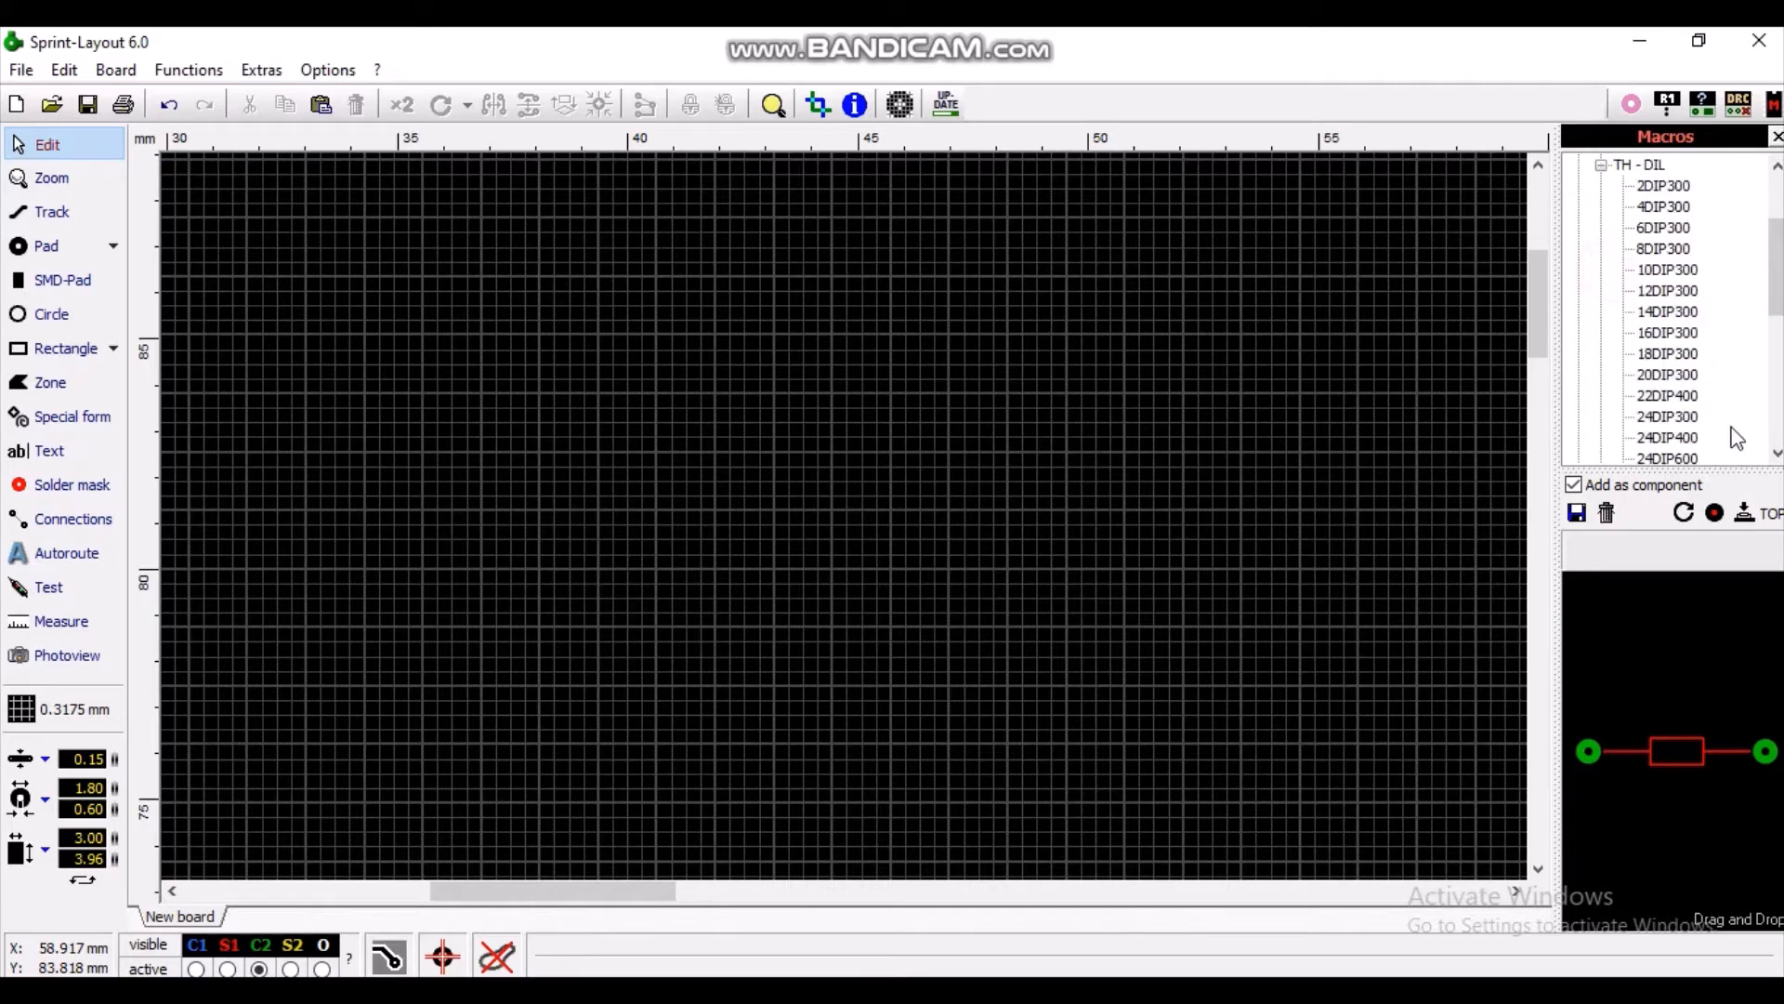
pyautogui.scroll(1, 1780, 295)
pyautogui.click(1663, 270)
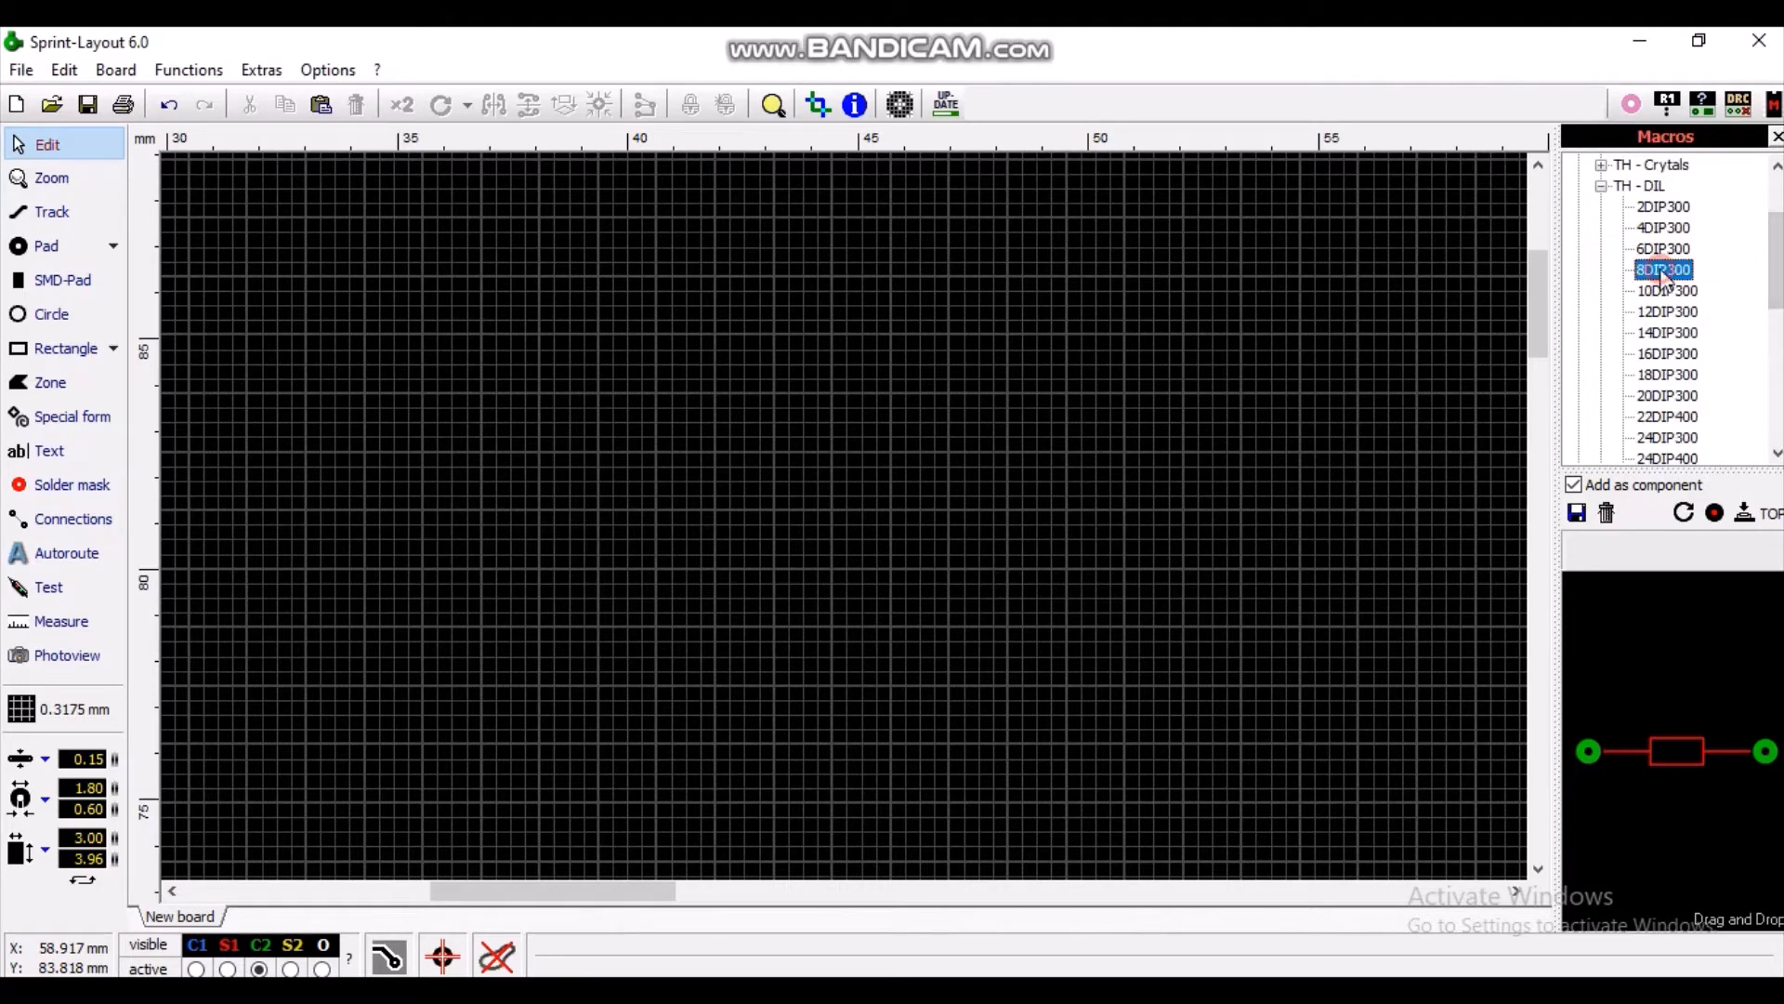
pyautogui.moveTo(1712, 749); pyautogui.dragTo(610, 353)
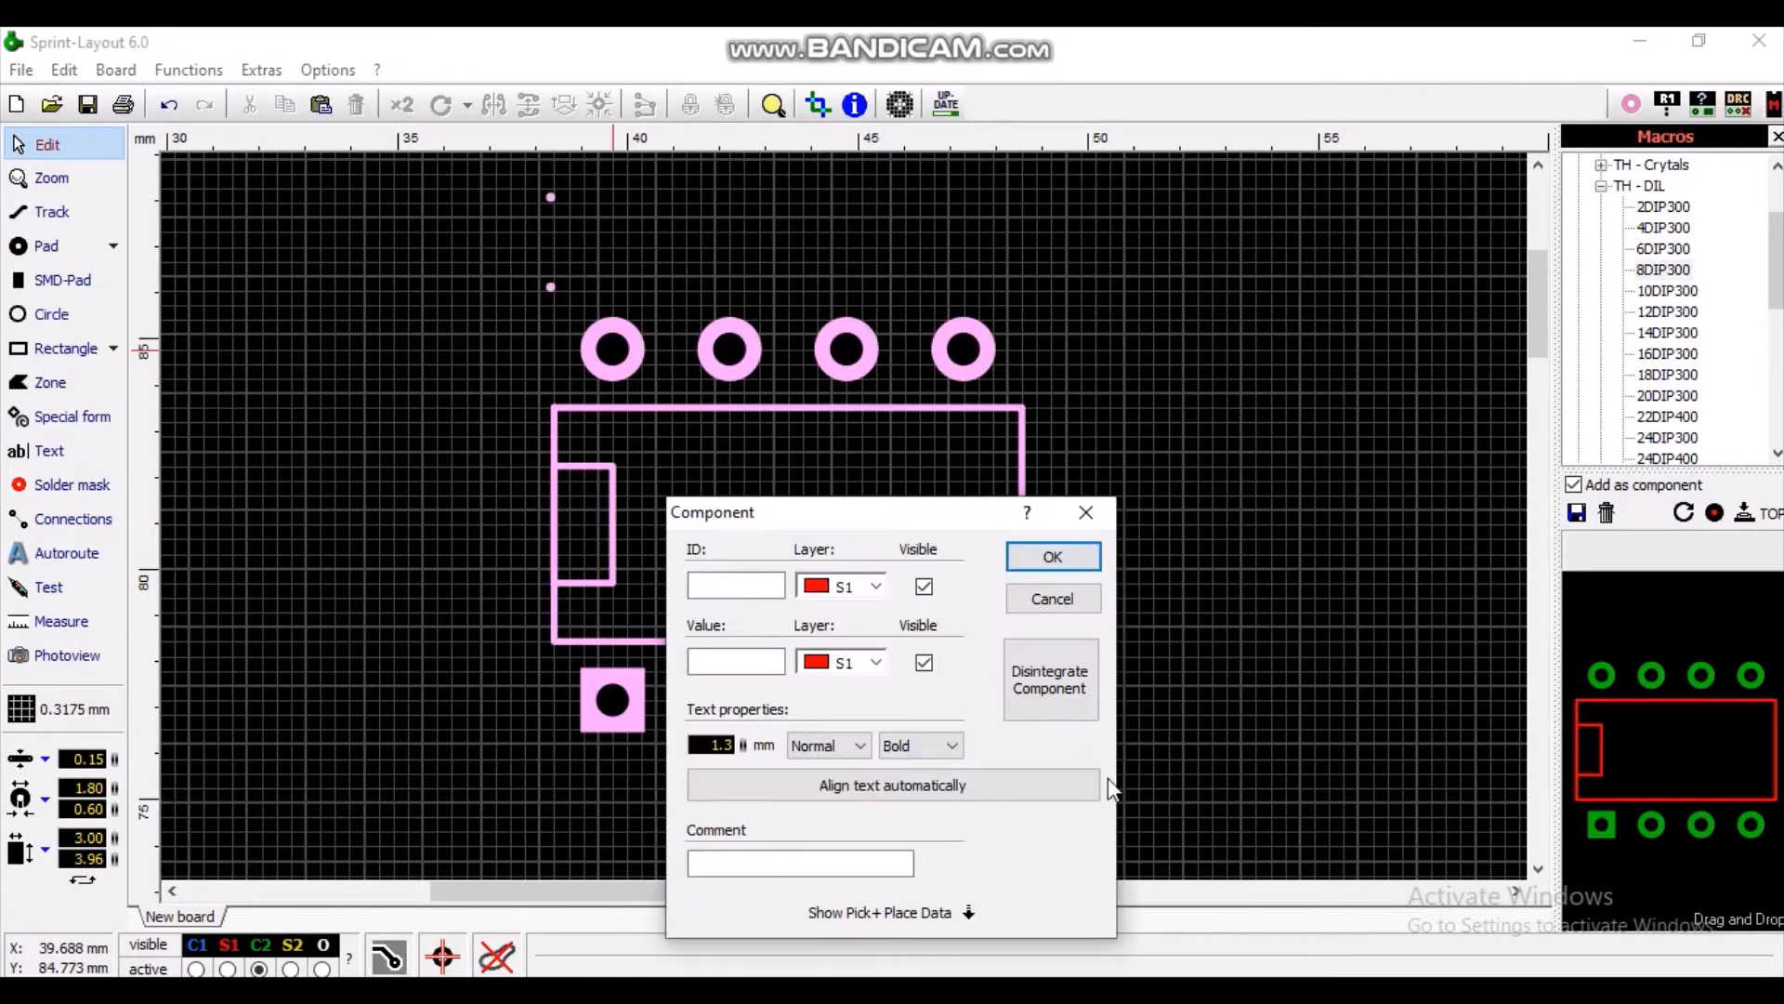
# Step: Give the placed IC the ID IC1 and value NE555, and move both labels inside its outline
pyautogui.click(749, 586)
pyautogui.write('N')
pyautogui.press('BackSpace')
pyautogui.write('IC')
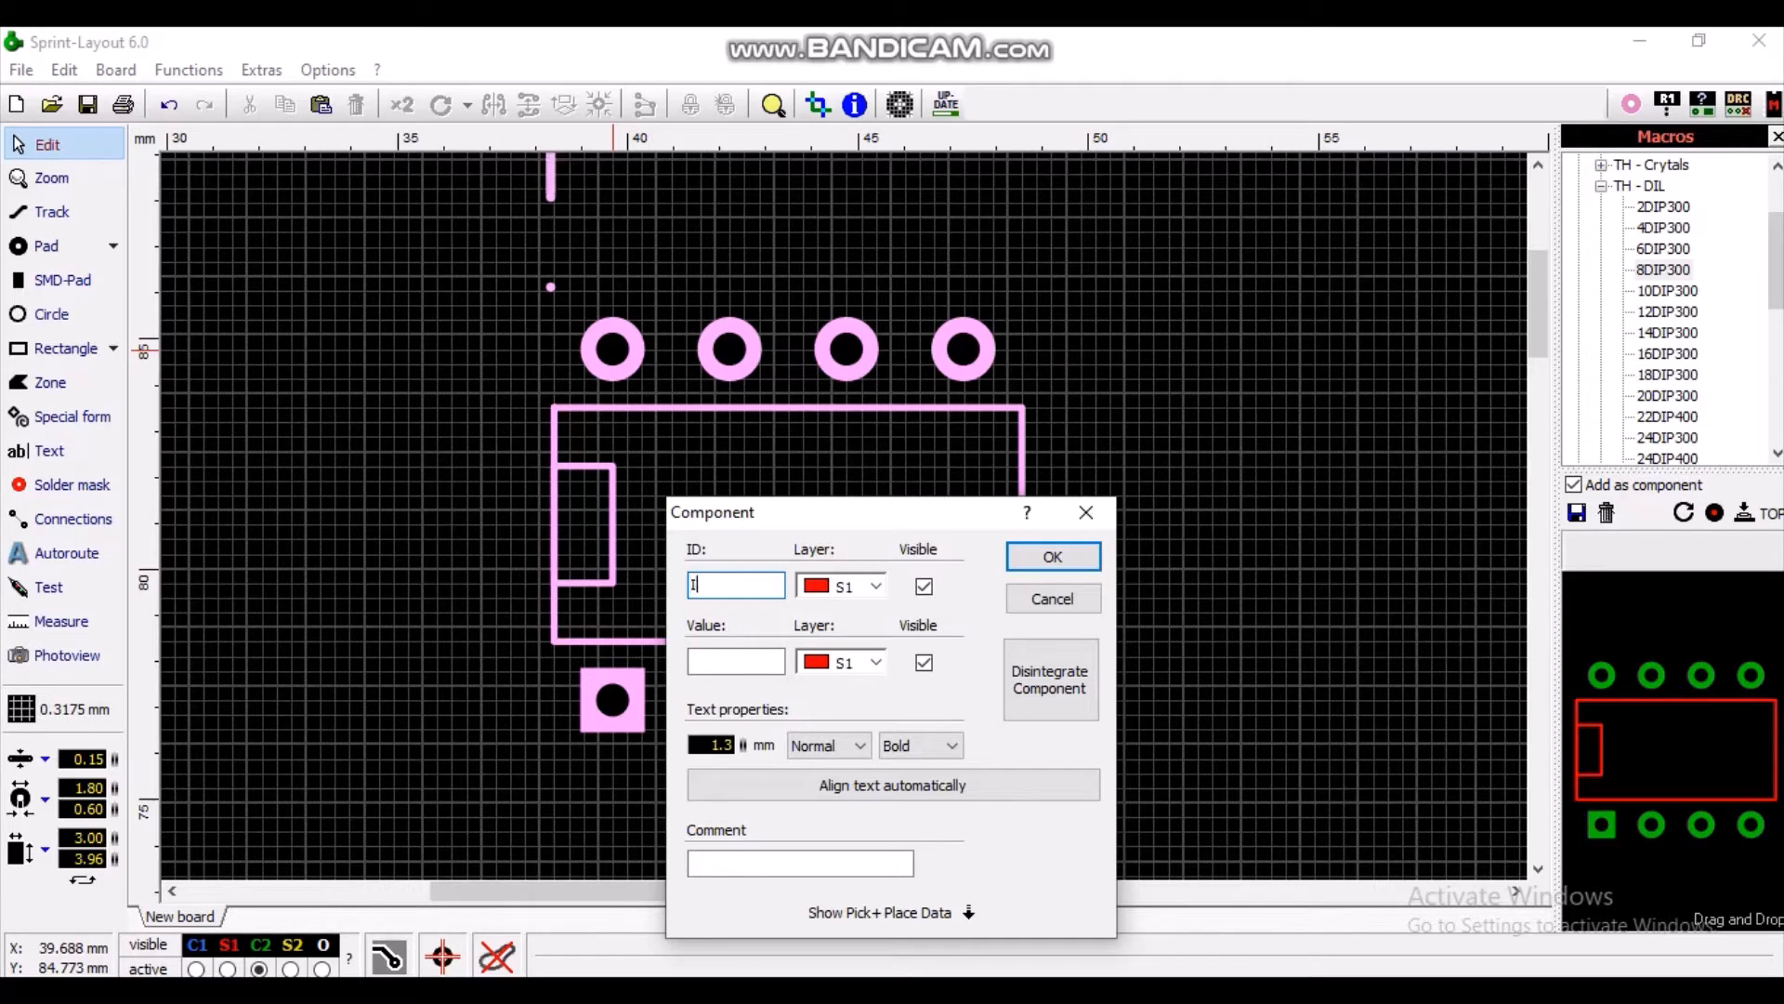
pyautogui.press('BackSpace')
pyautogui.write('C1')
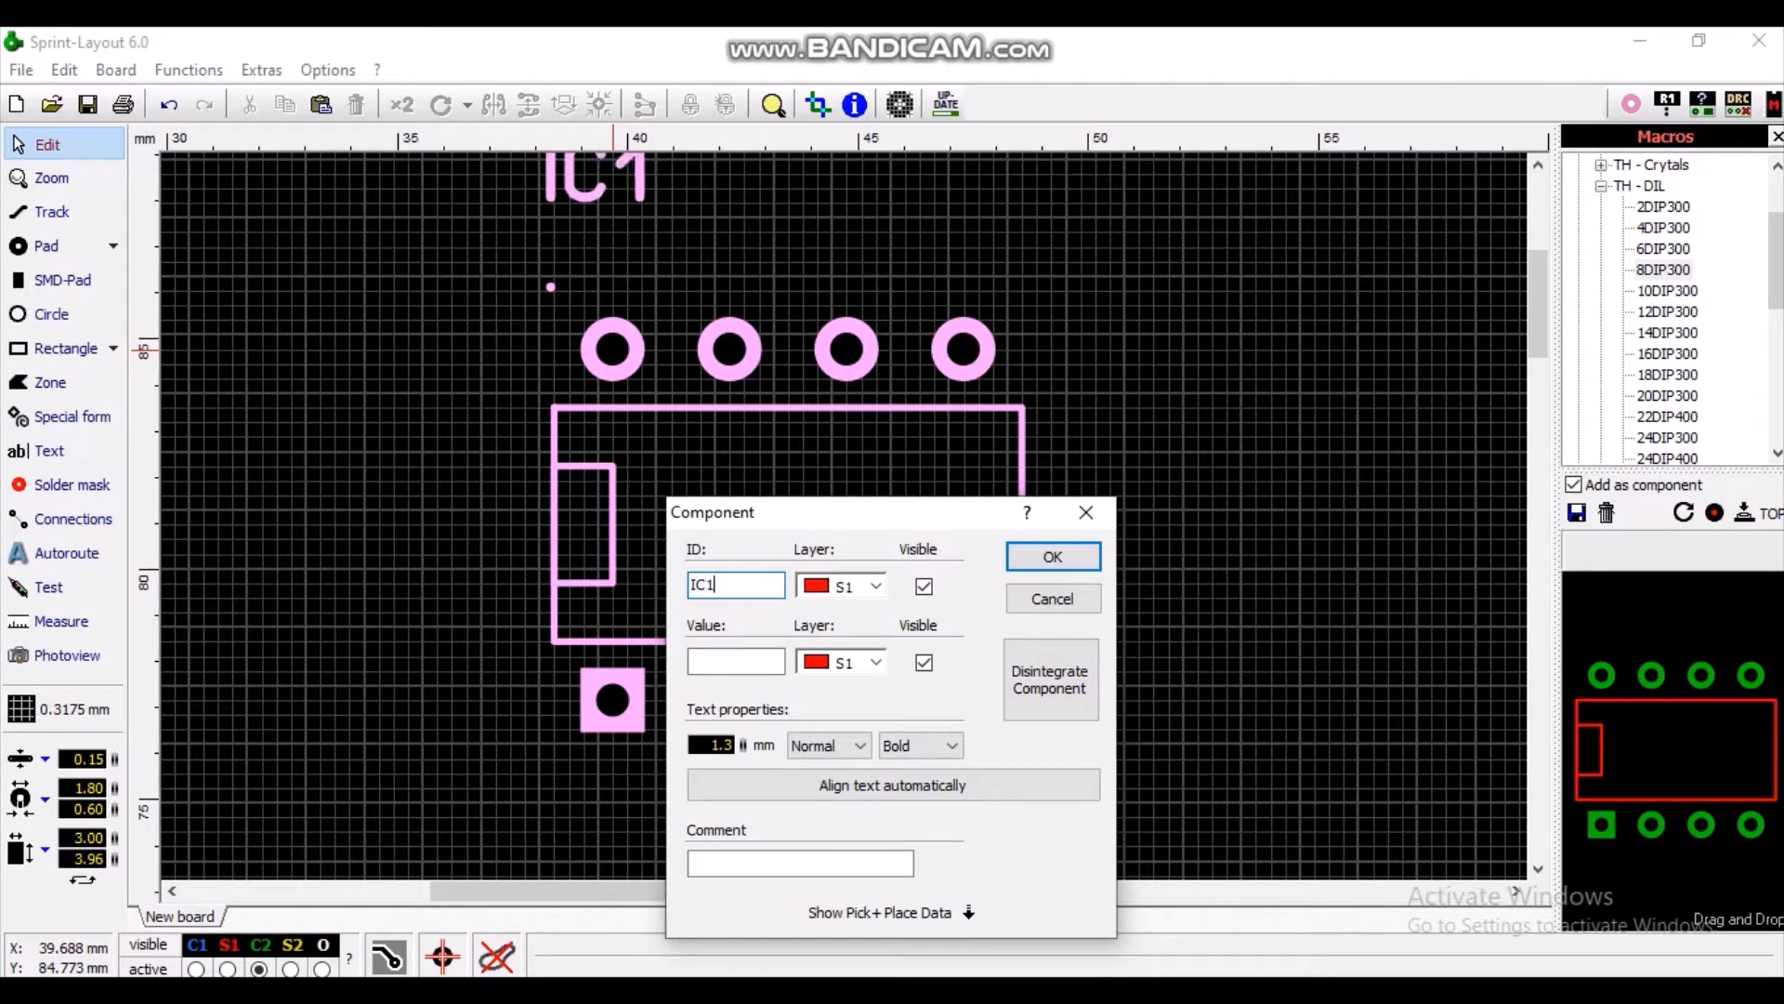
pyautogui.click(739, 655)
pyautogui.write('NE555')
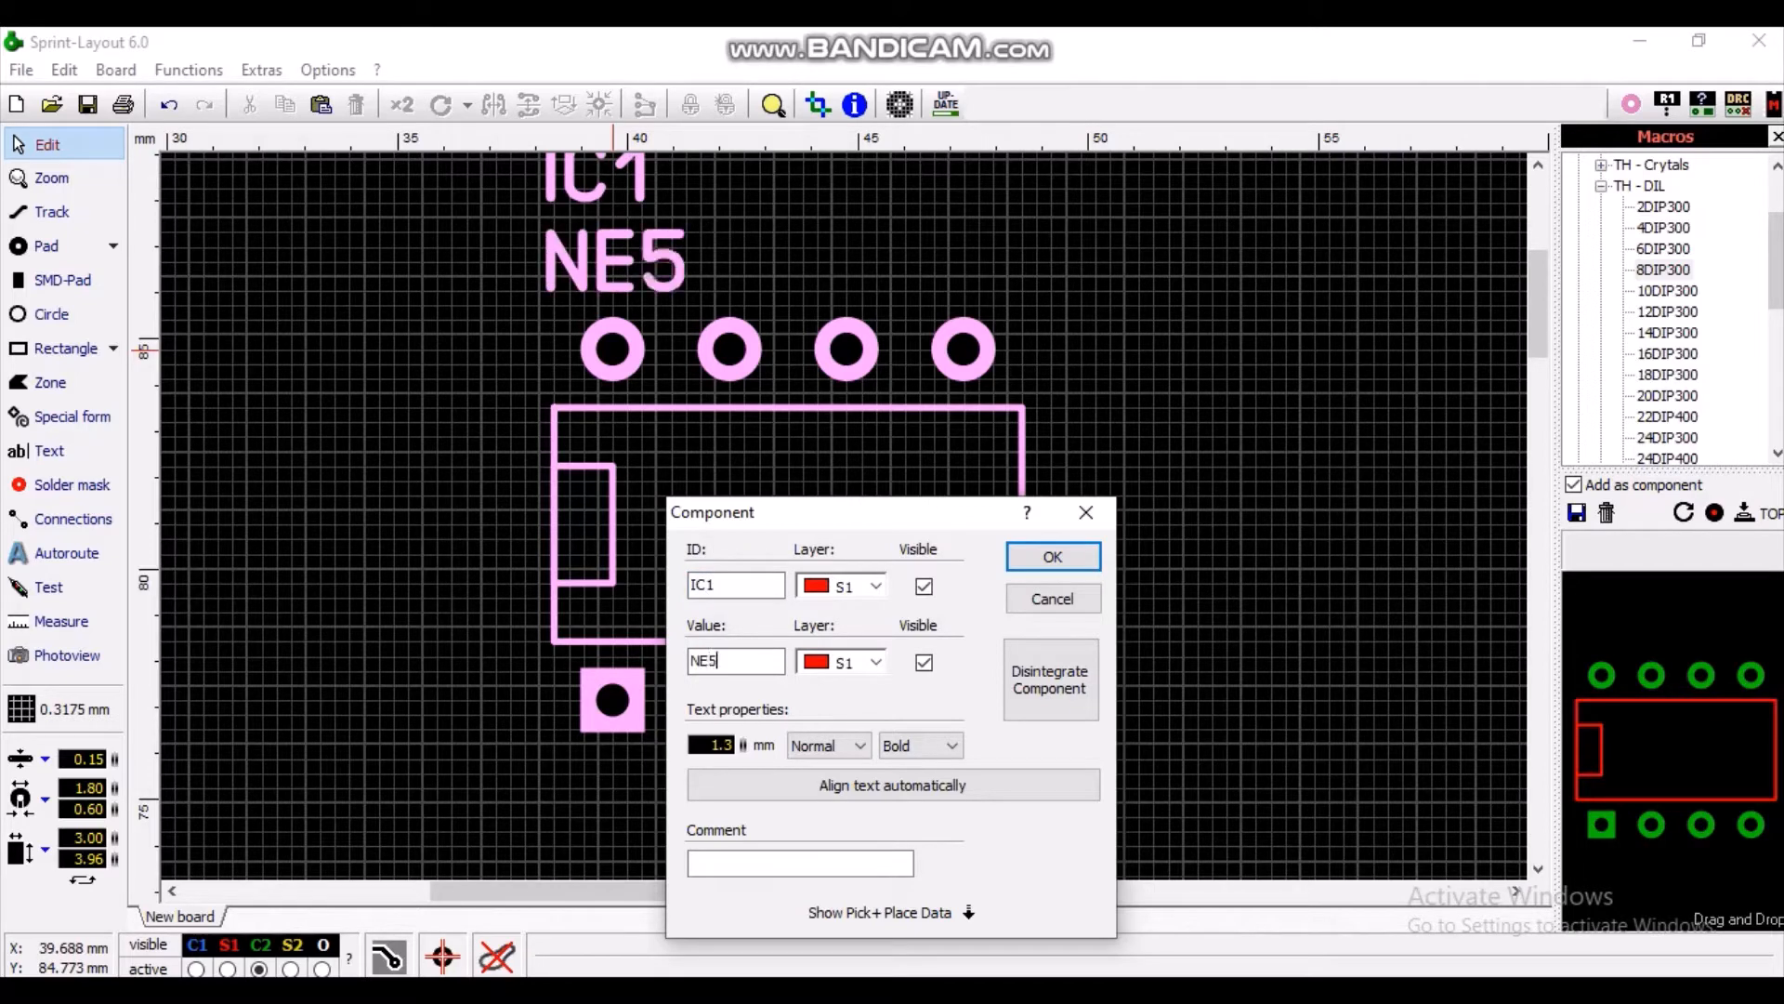
pyautogui.click(1055, 562)
pyautogui.moveTo(603, 258); pyautogui.dragTo(730, 578)
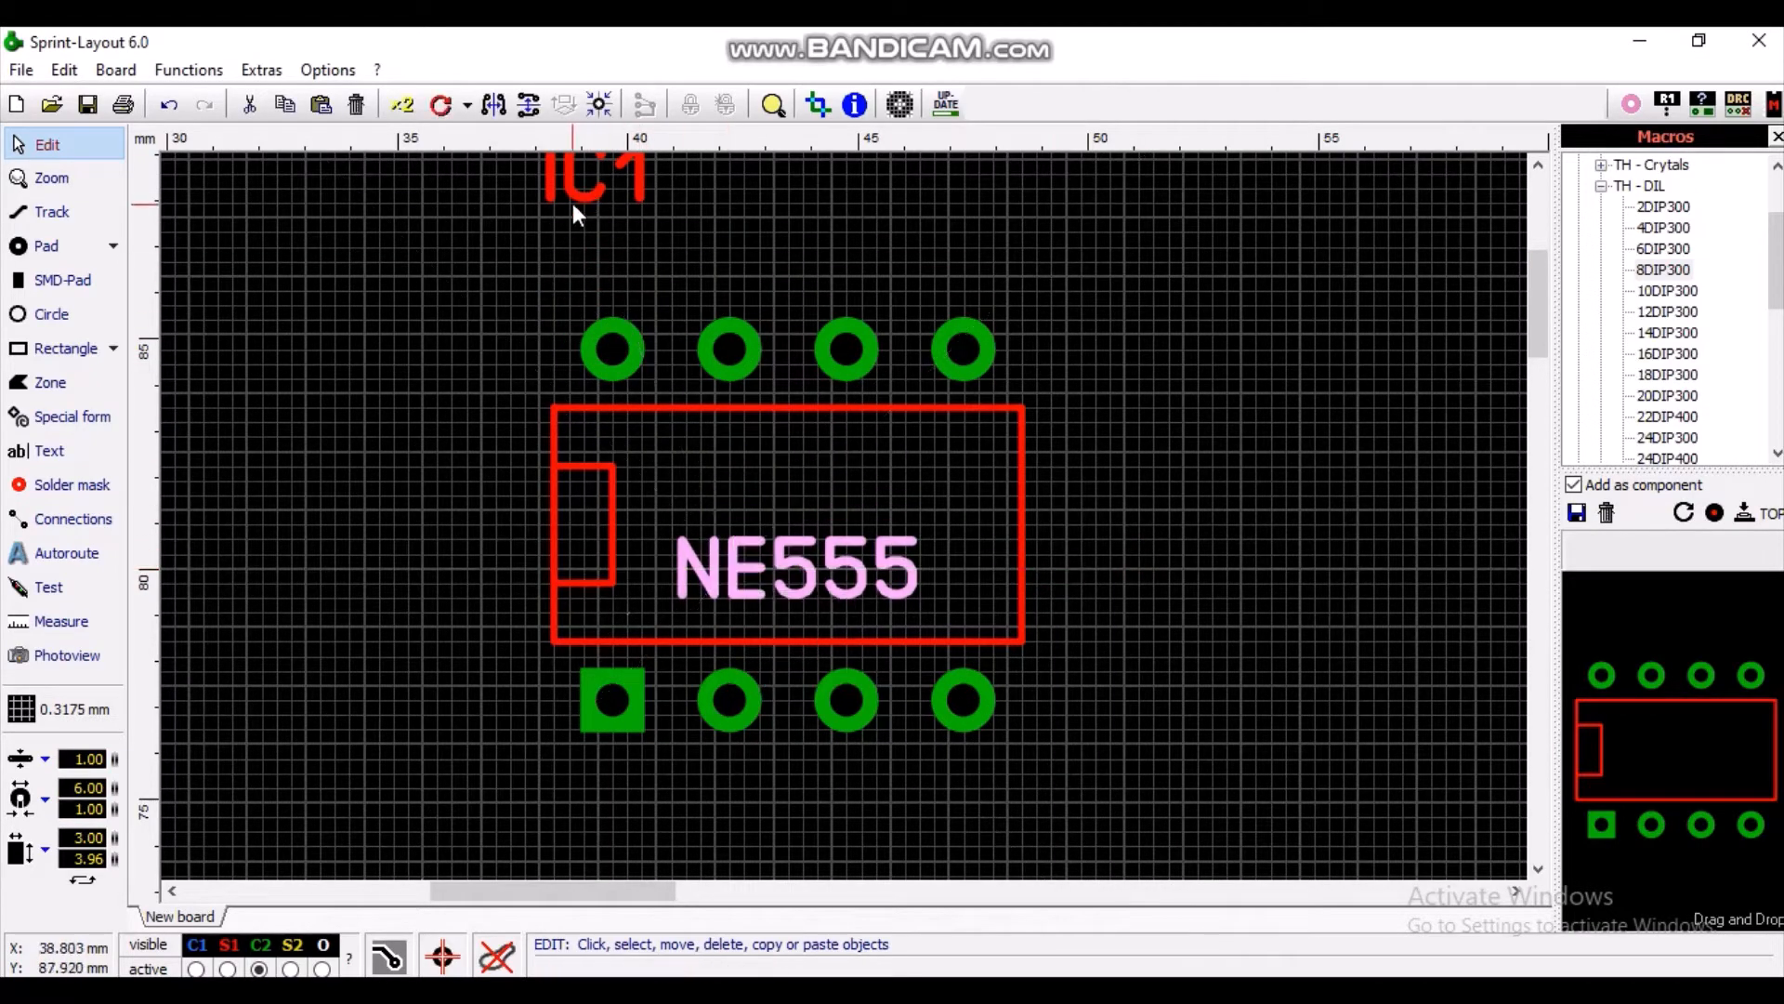
pyautogui.moveTo(577, 197); pyautogui.dragTo(775, 504)
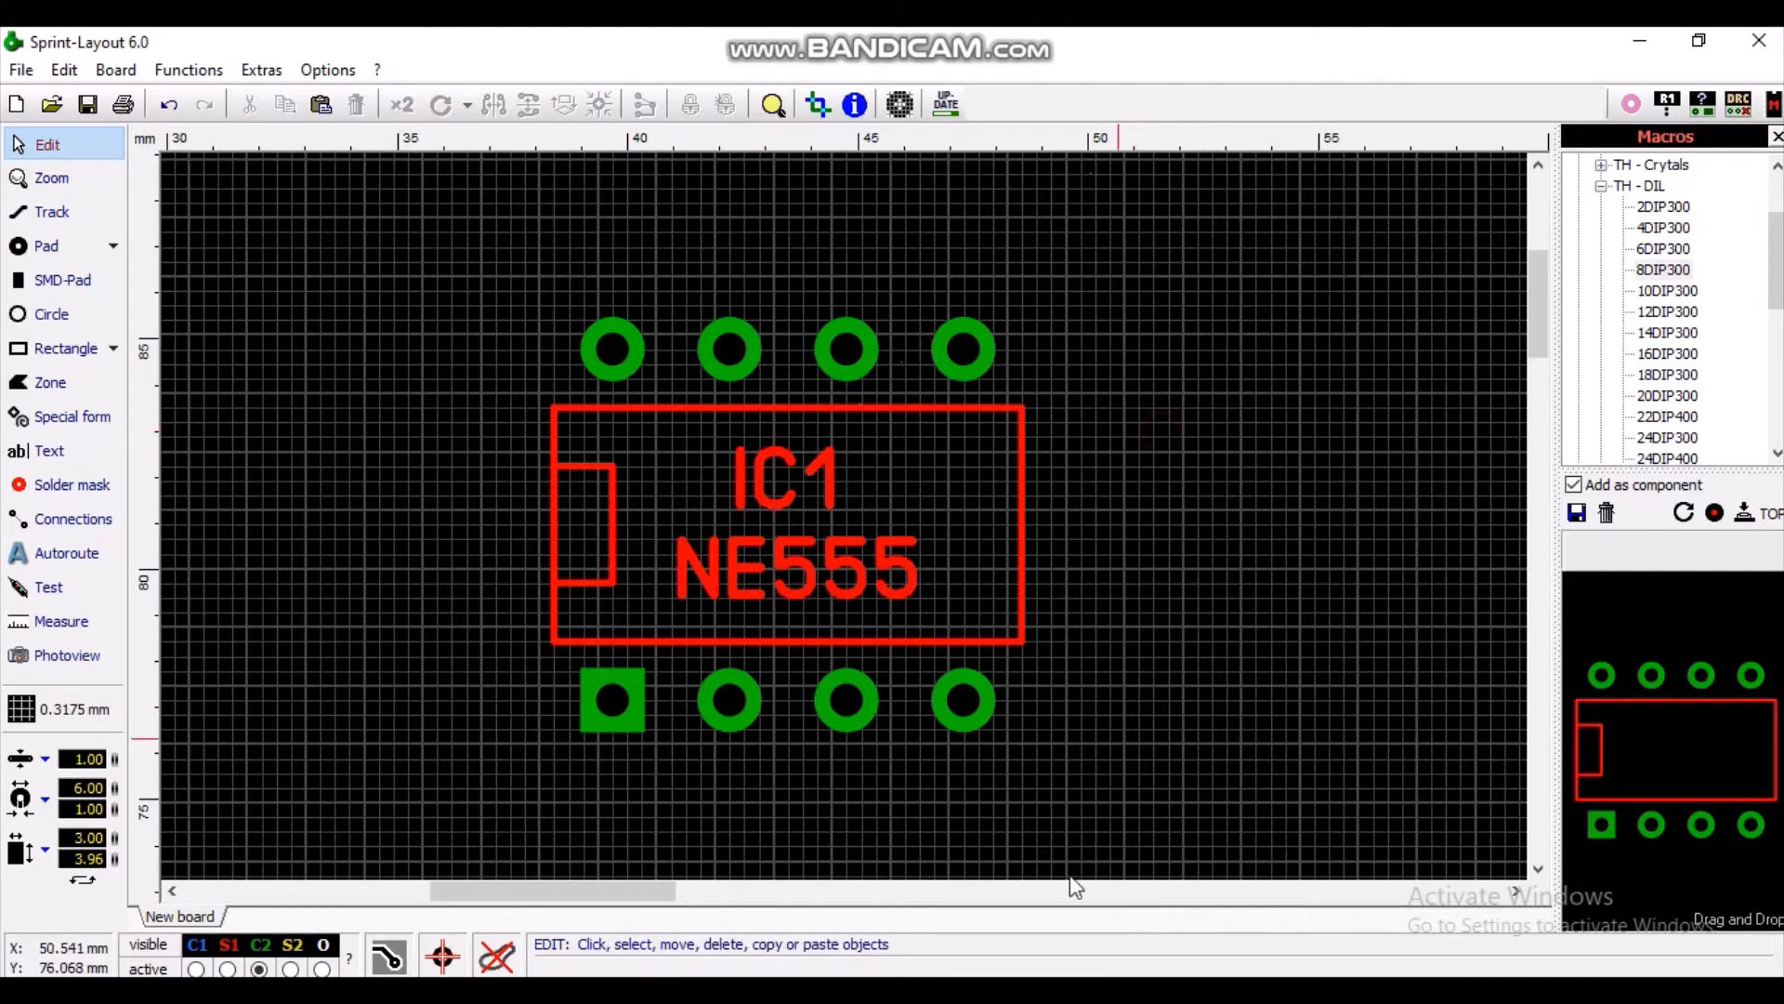
pyautogui.click(1068, 989)
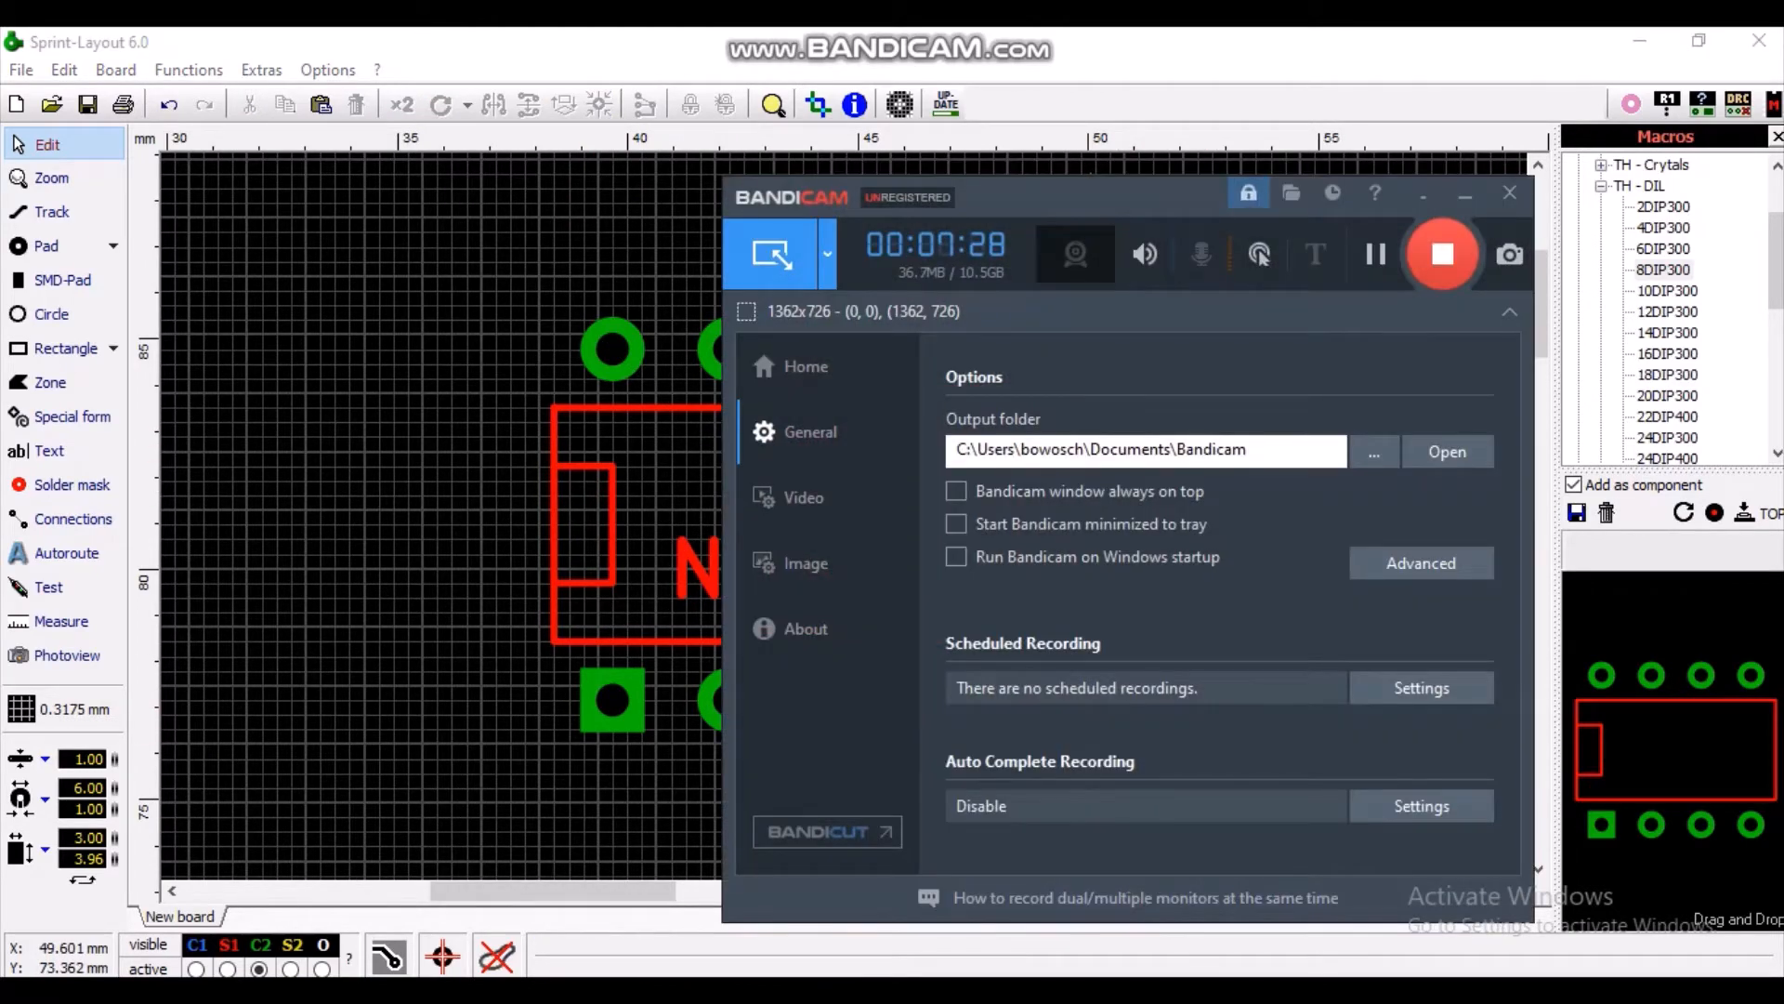
pyautogui.click(1069, 990)
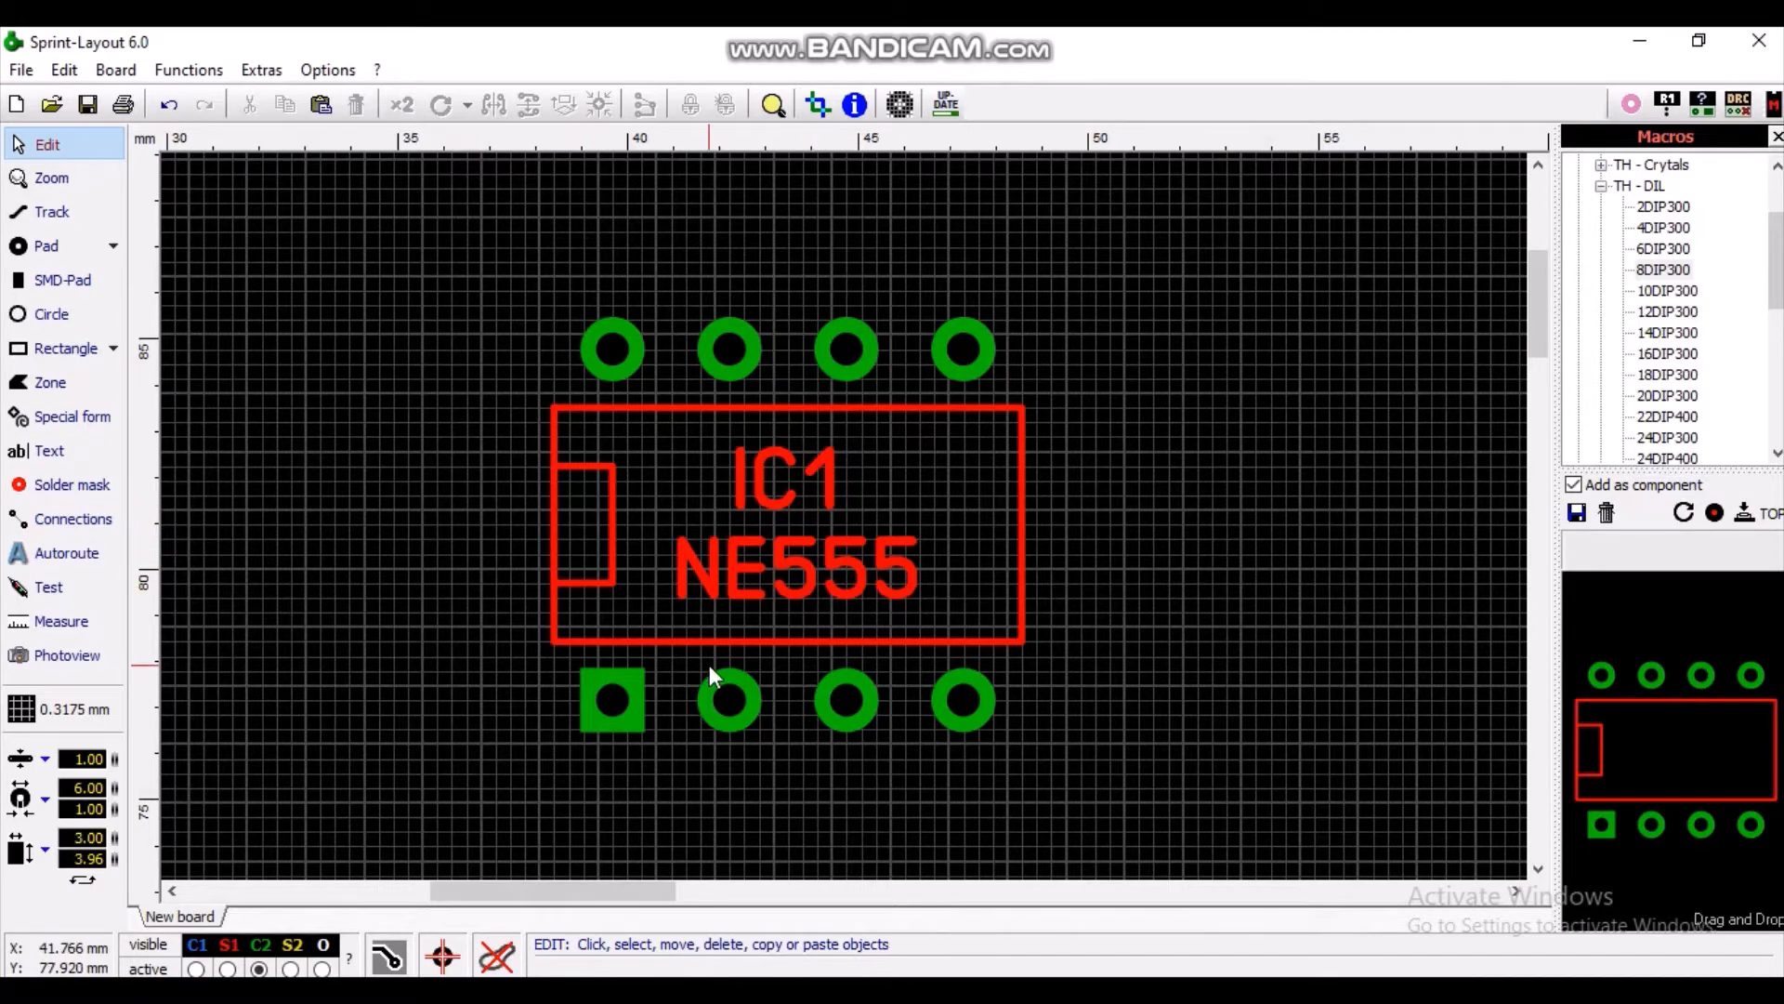
# Step: Change all pads of the NE555 to the rounded, vertical shape
pyautogui.click(641, 697)
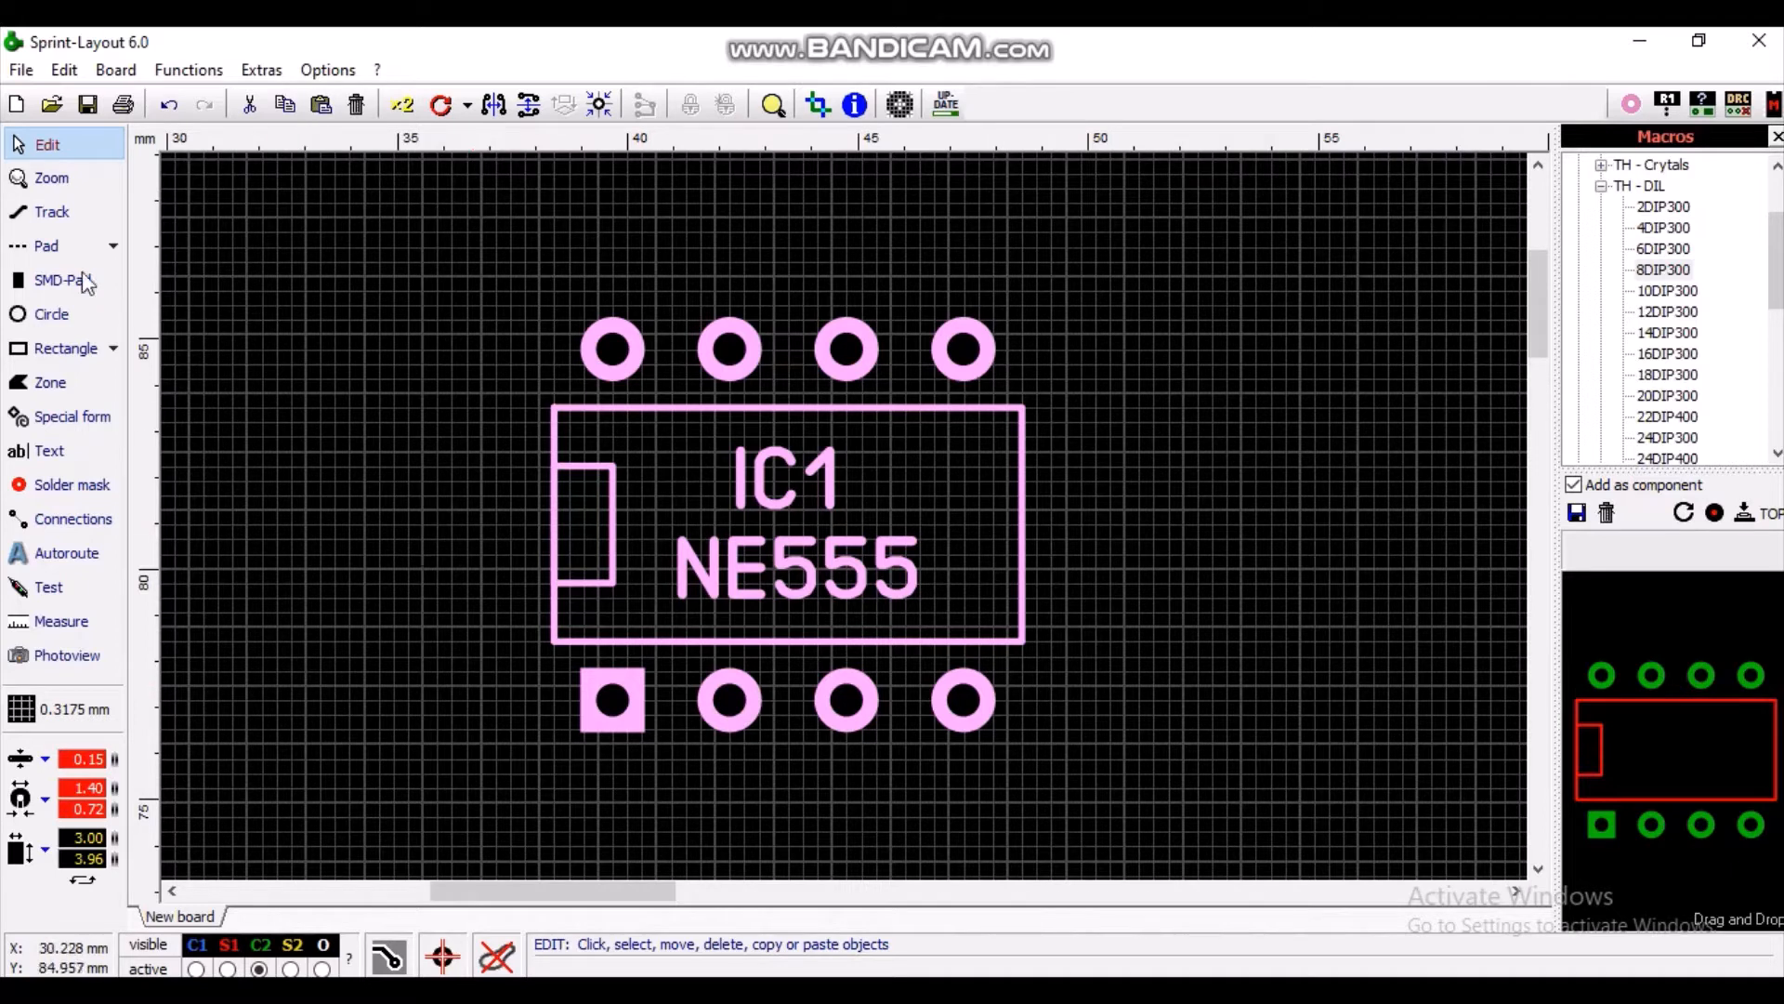
pyautogui.click(114, 246)
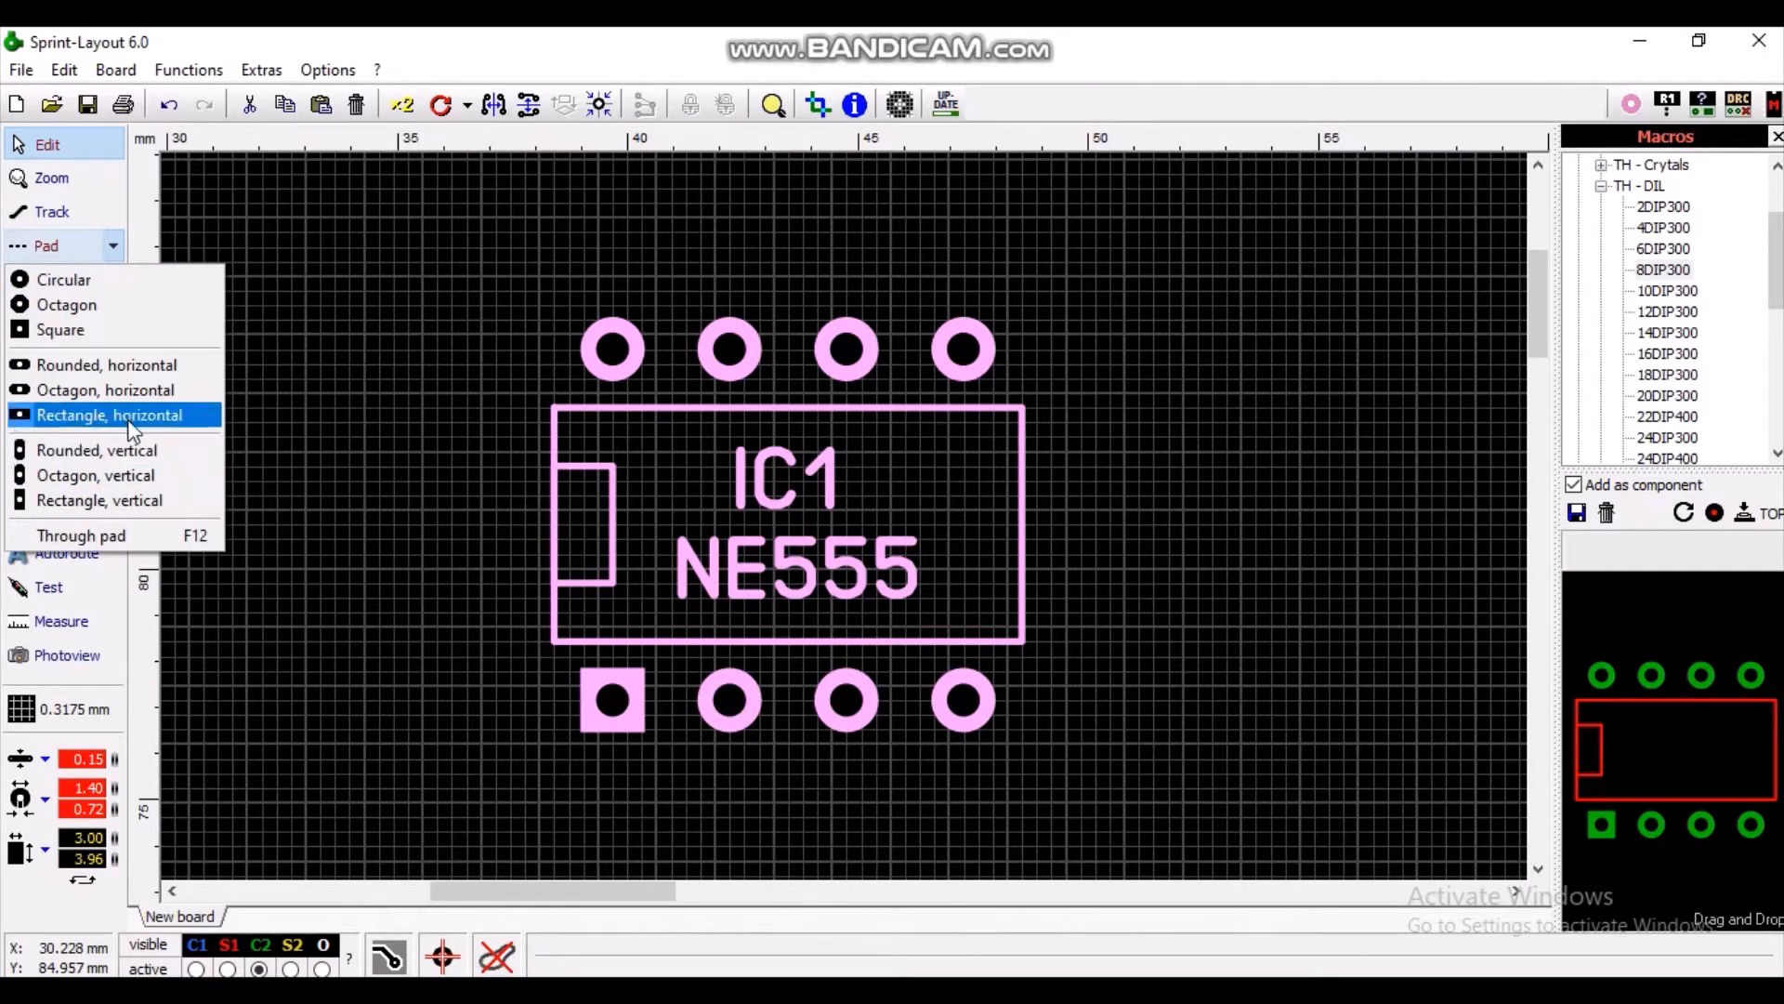
pyautogui.click(78, 480)
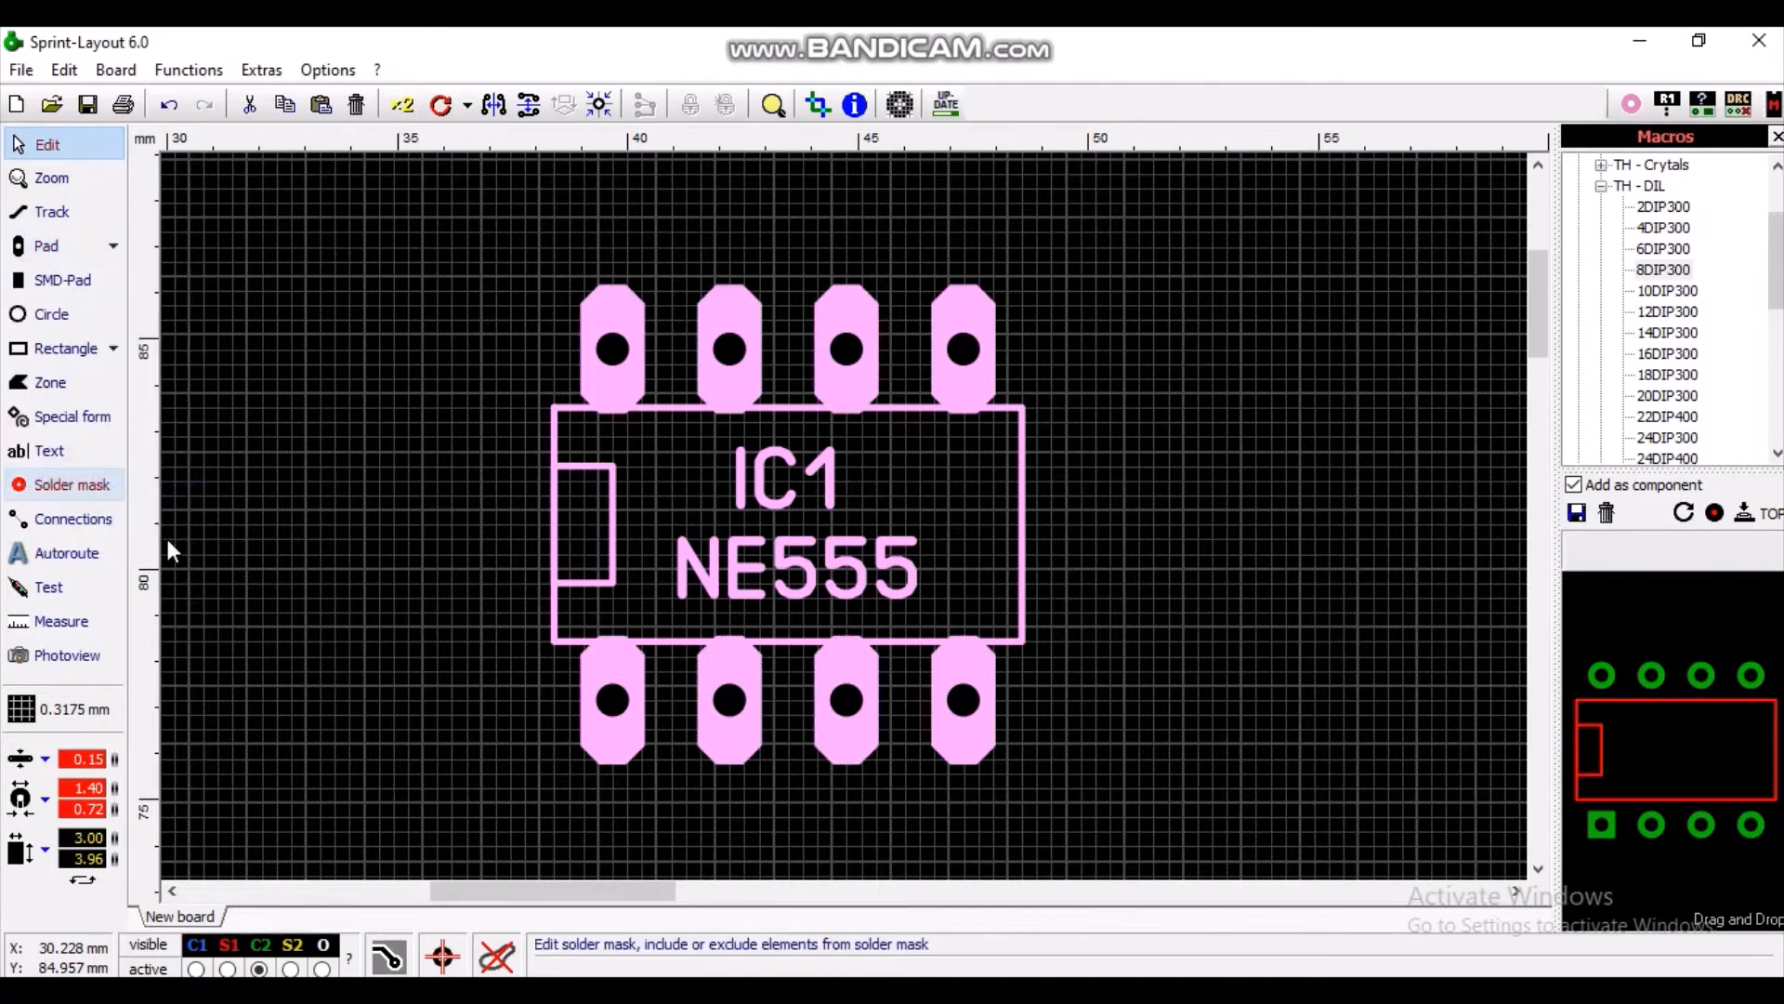
pyautogui.click(113, 245)
pyautogui.click(83, 450)
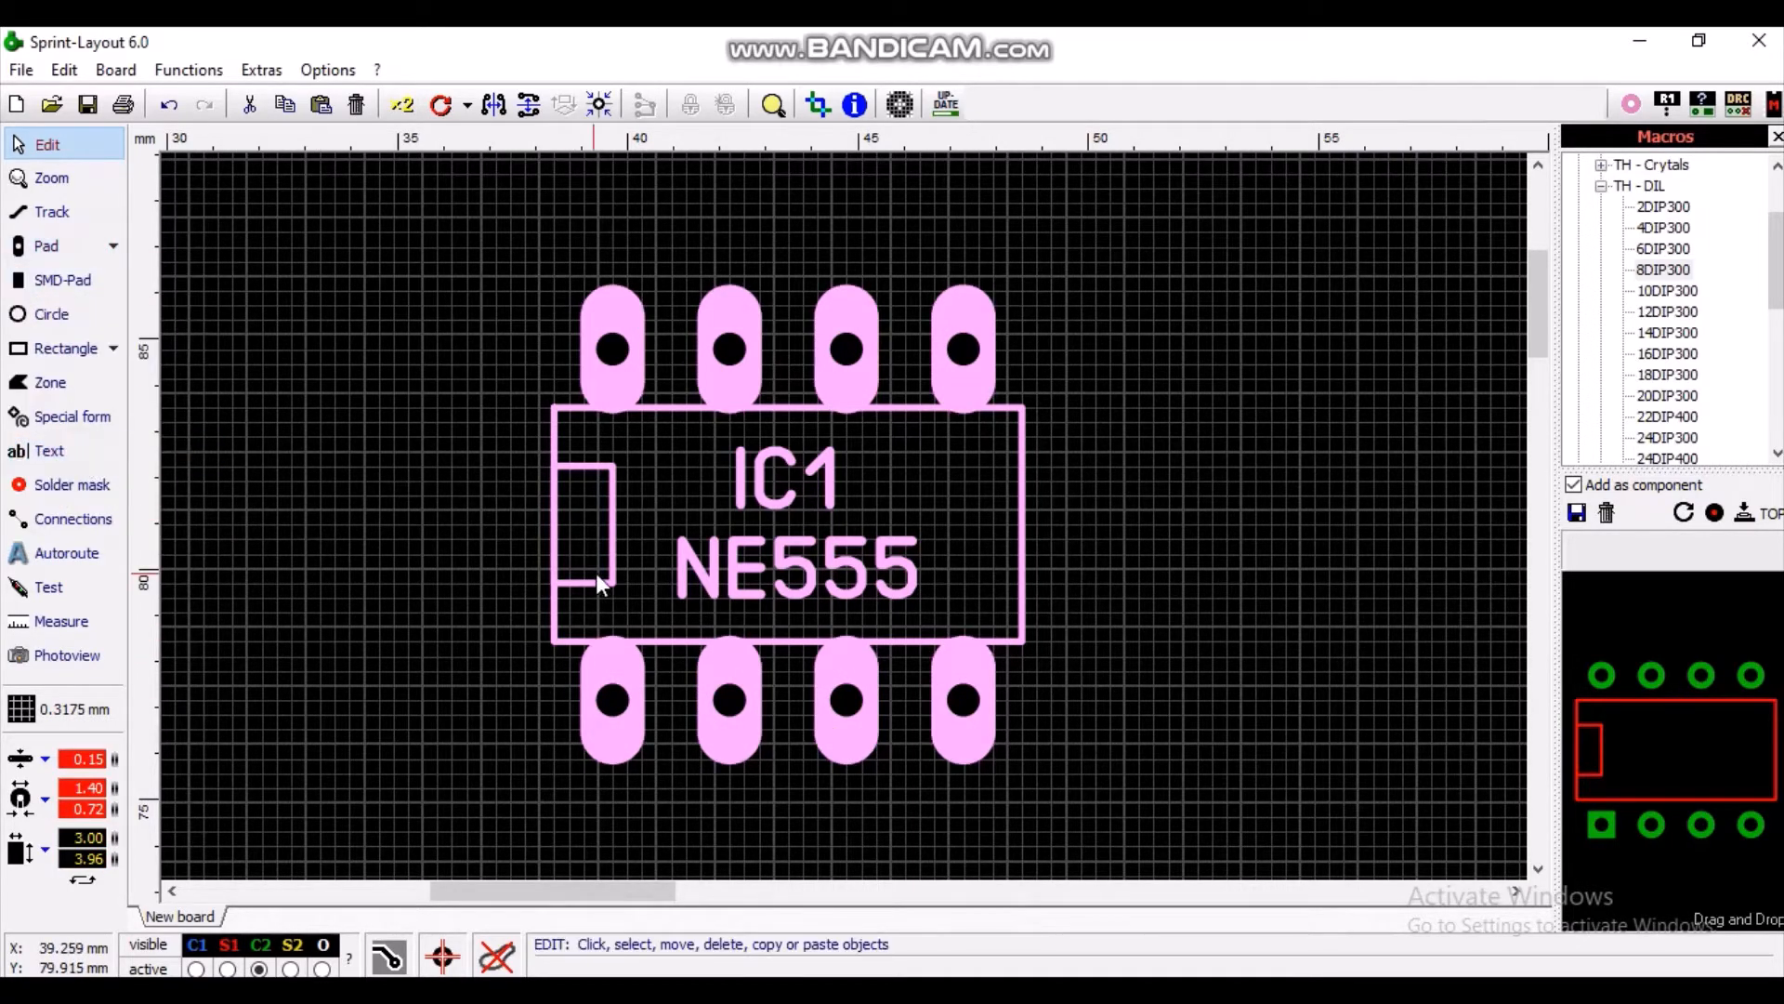
# Step: Set the outside diameter of the NE555's pads to 2.00 mm and deselect the component
pyautogui.click(76, 787)
pyautogui.doubleClick(76, 787)
pyautogui.write('2')
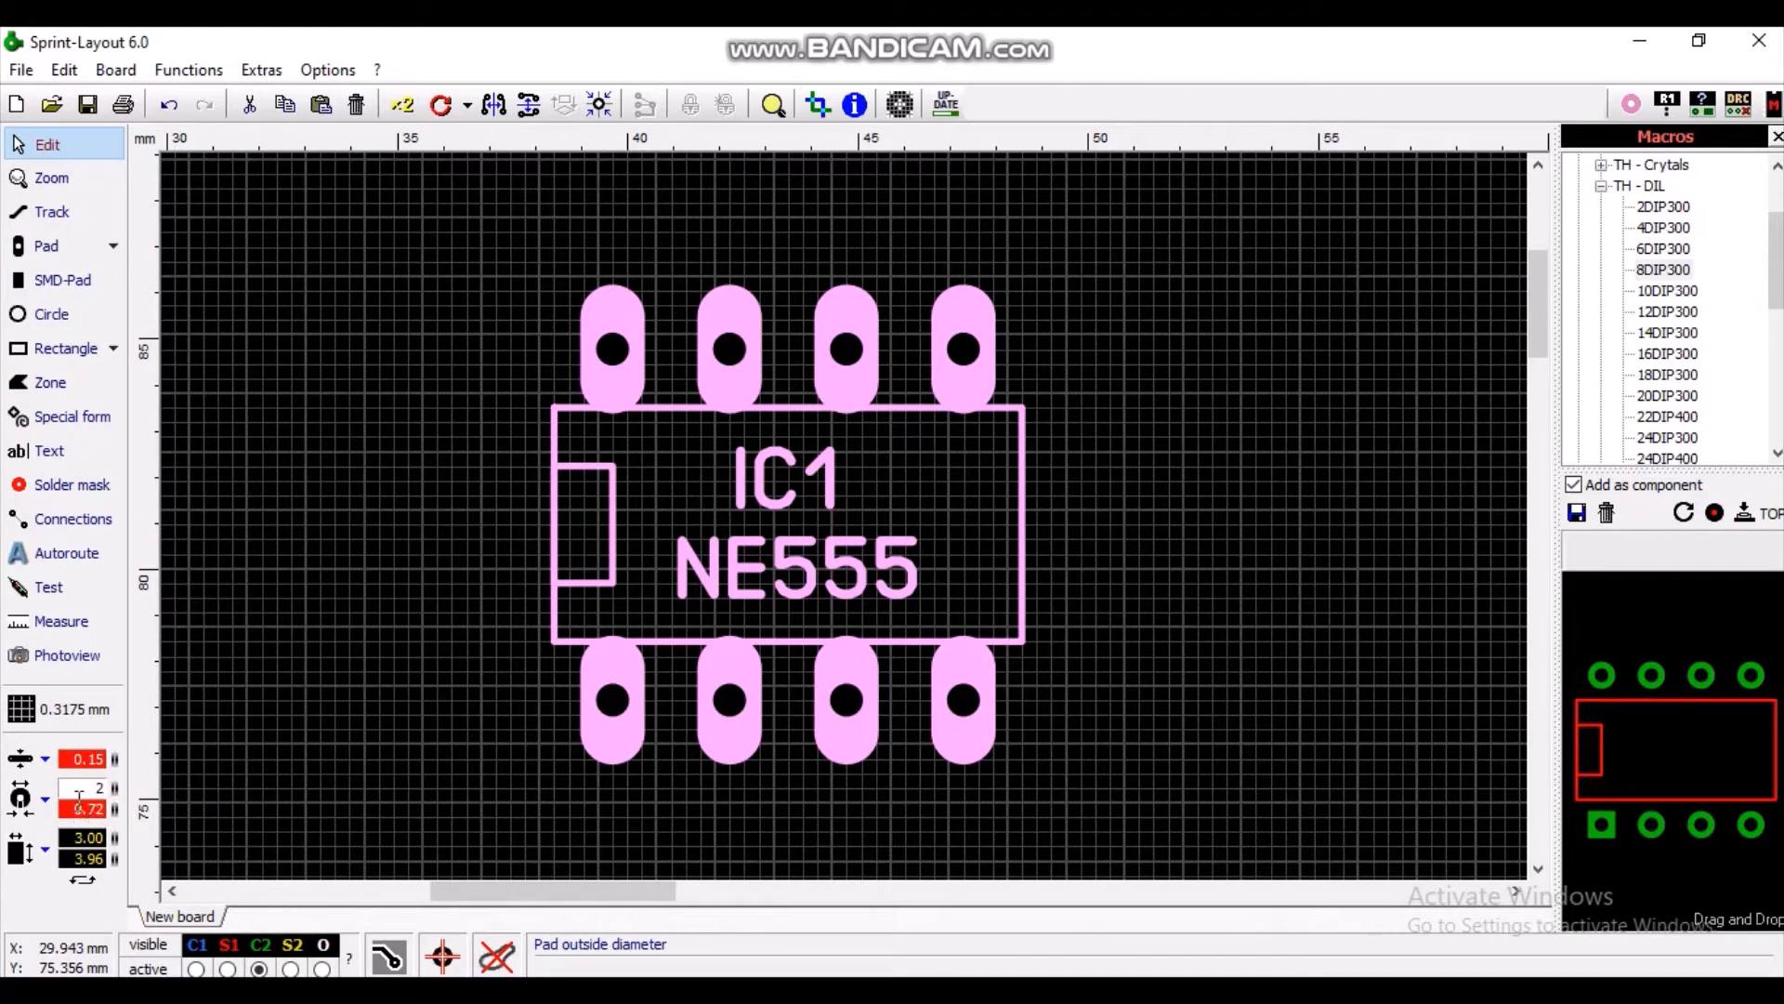
pyautogui.press('Tab')
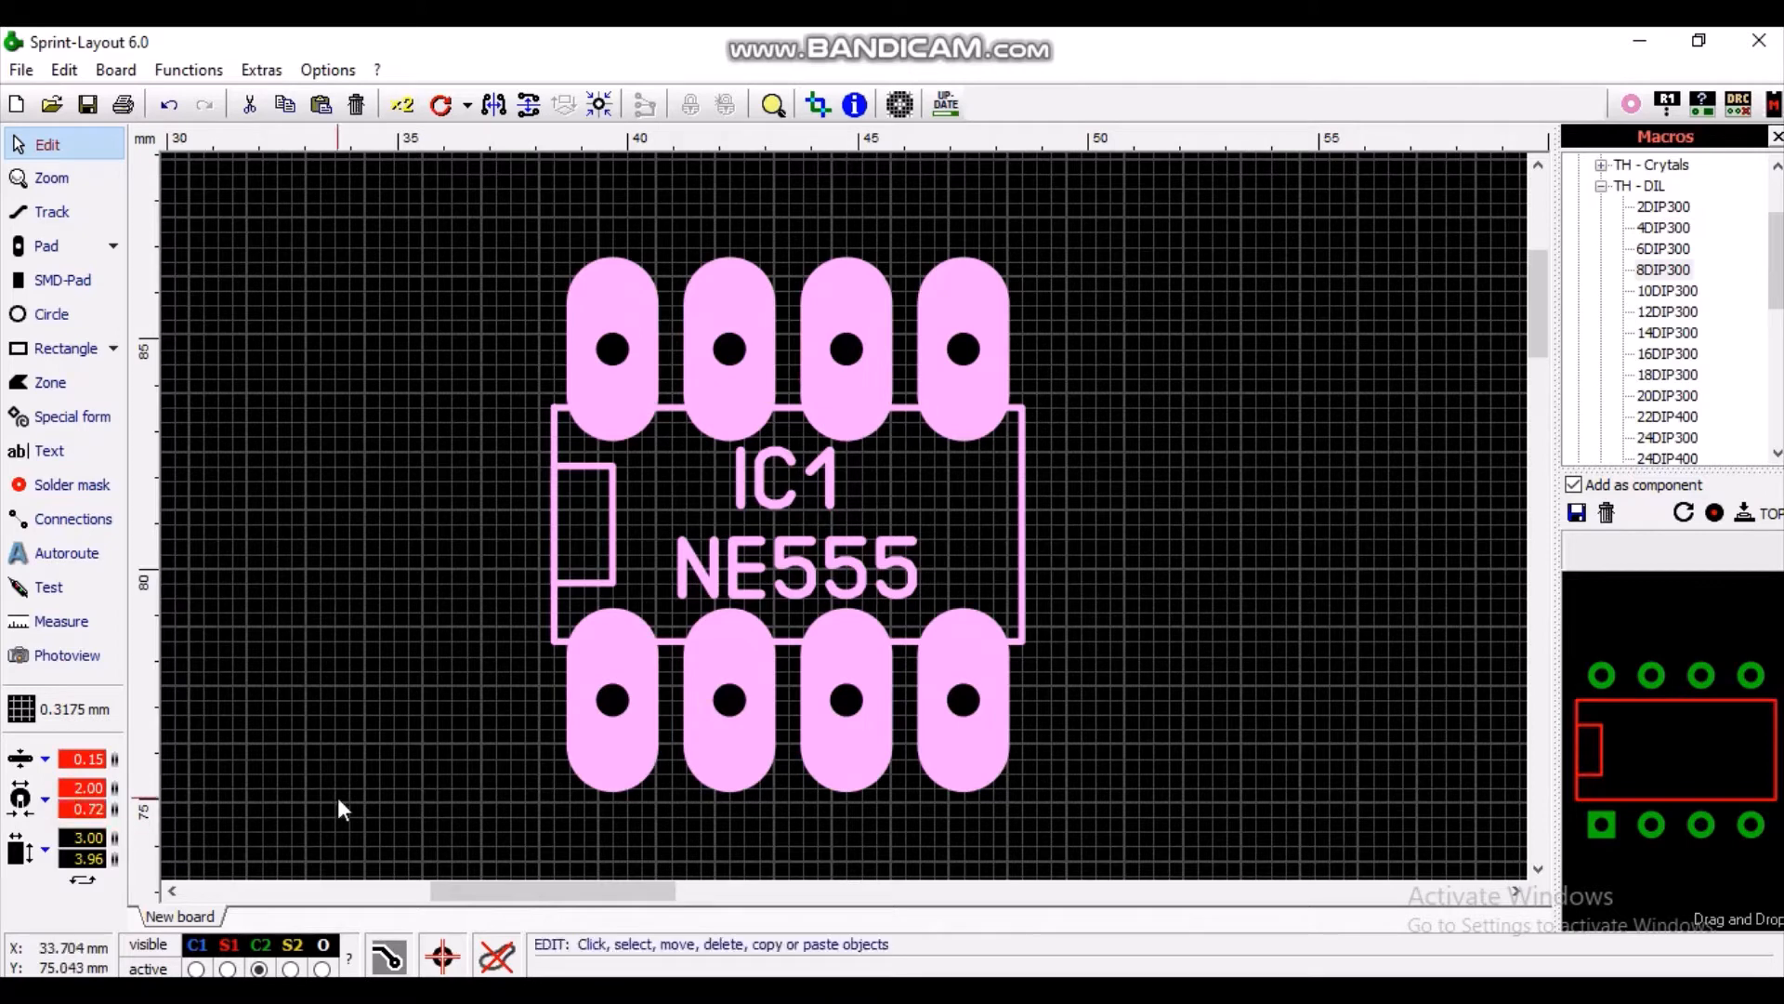
pyautogui.click(266, 809)
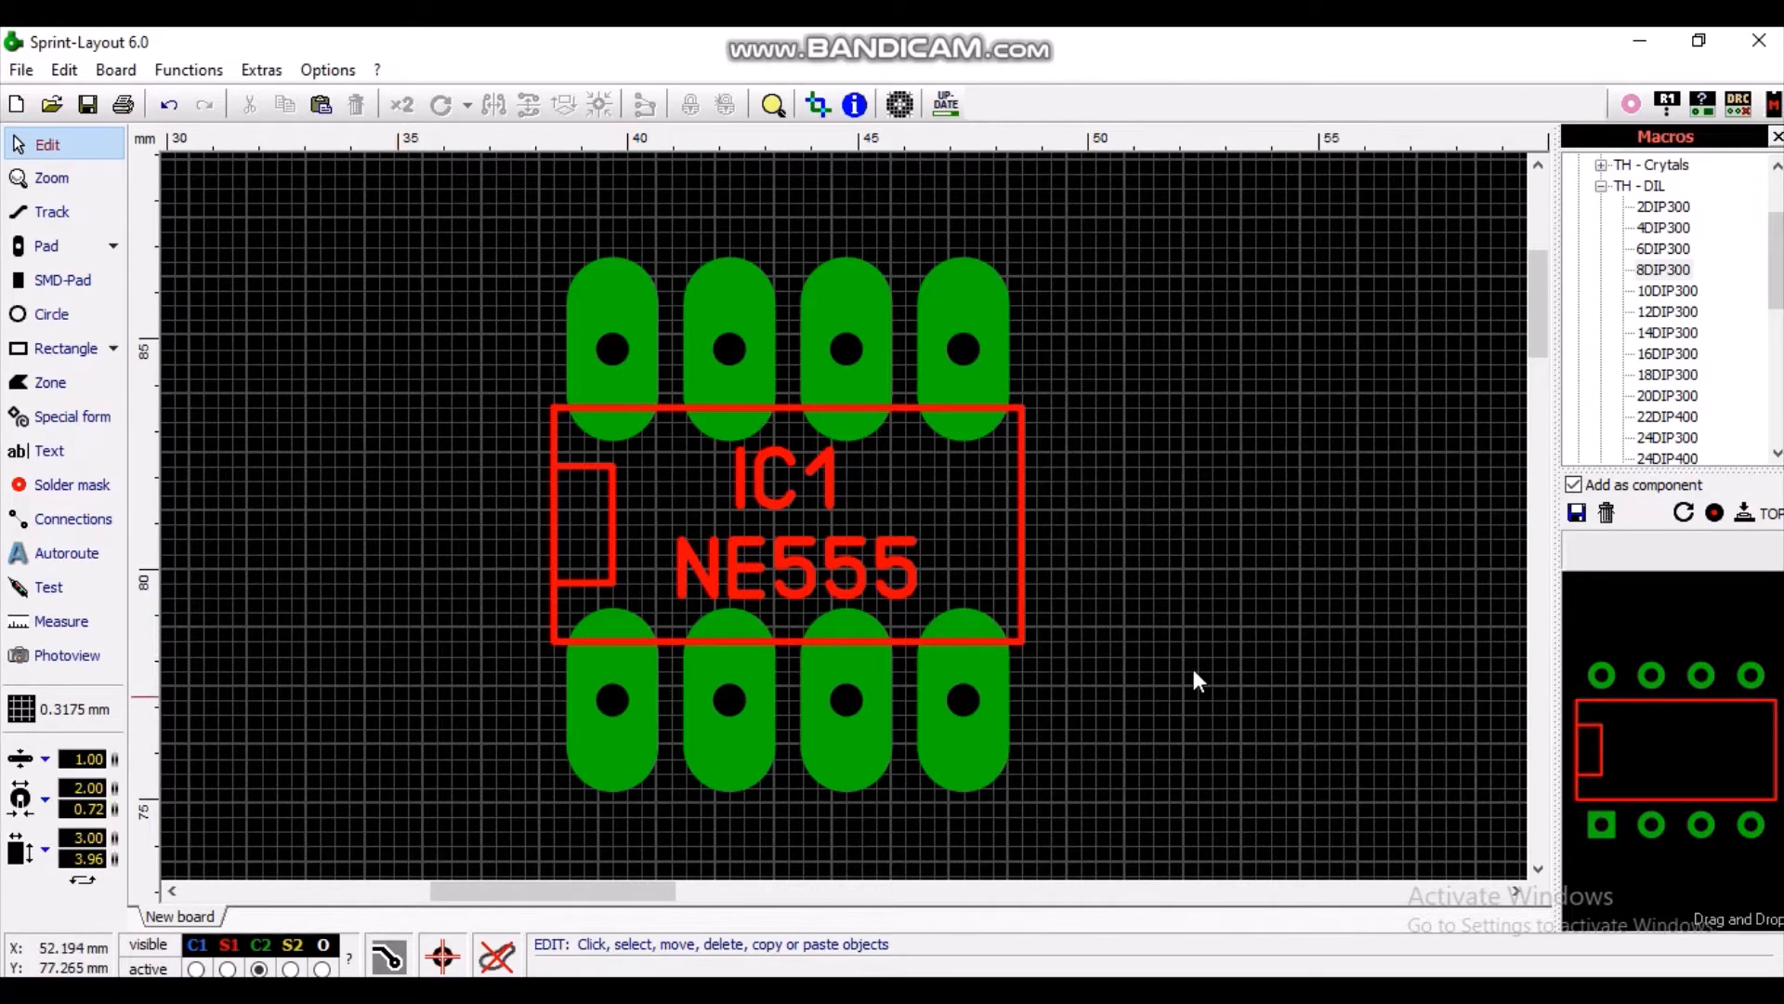
pyautogui.scroll(2, 1059, 695)
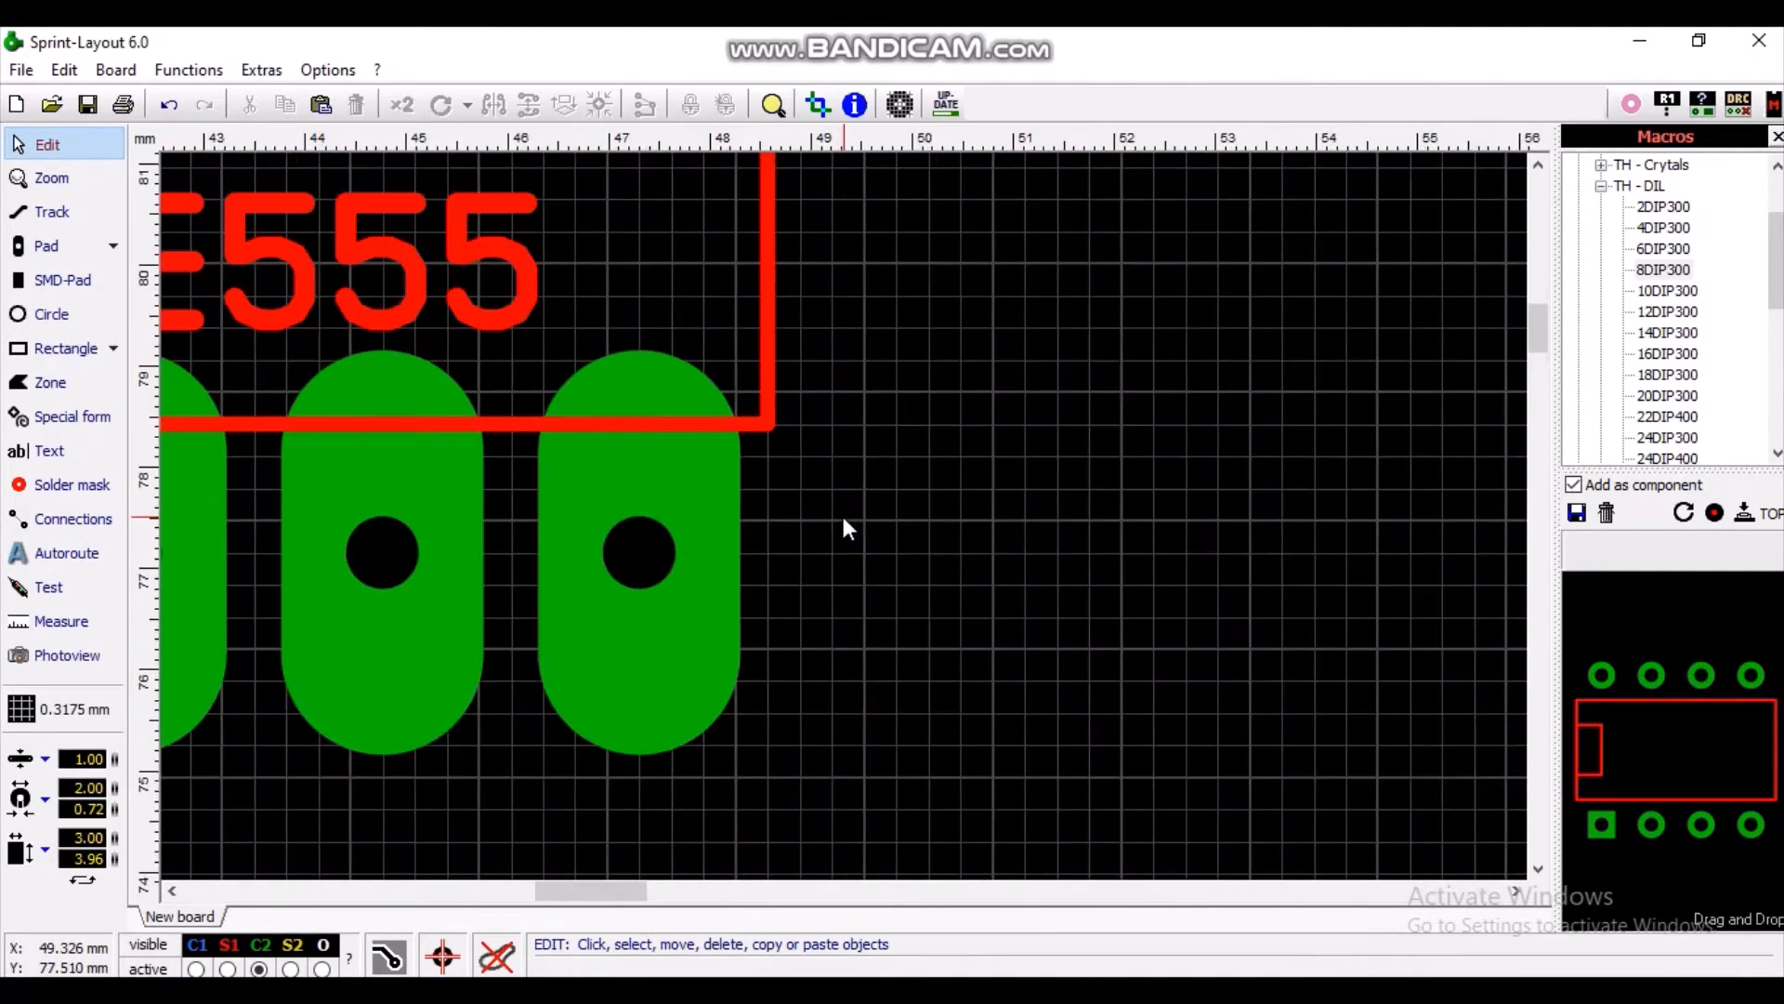
pyautogui.scroll(-2, 844, 524)
pyautogui.scroll(-1, 844, 524)
pyautogui.scroll(1, 844, 524)
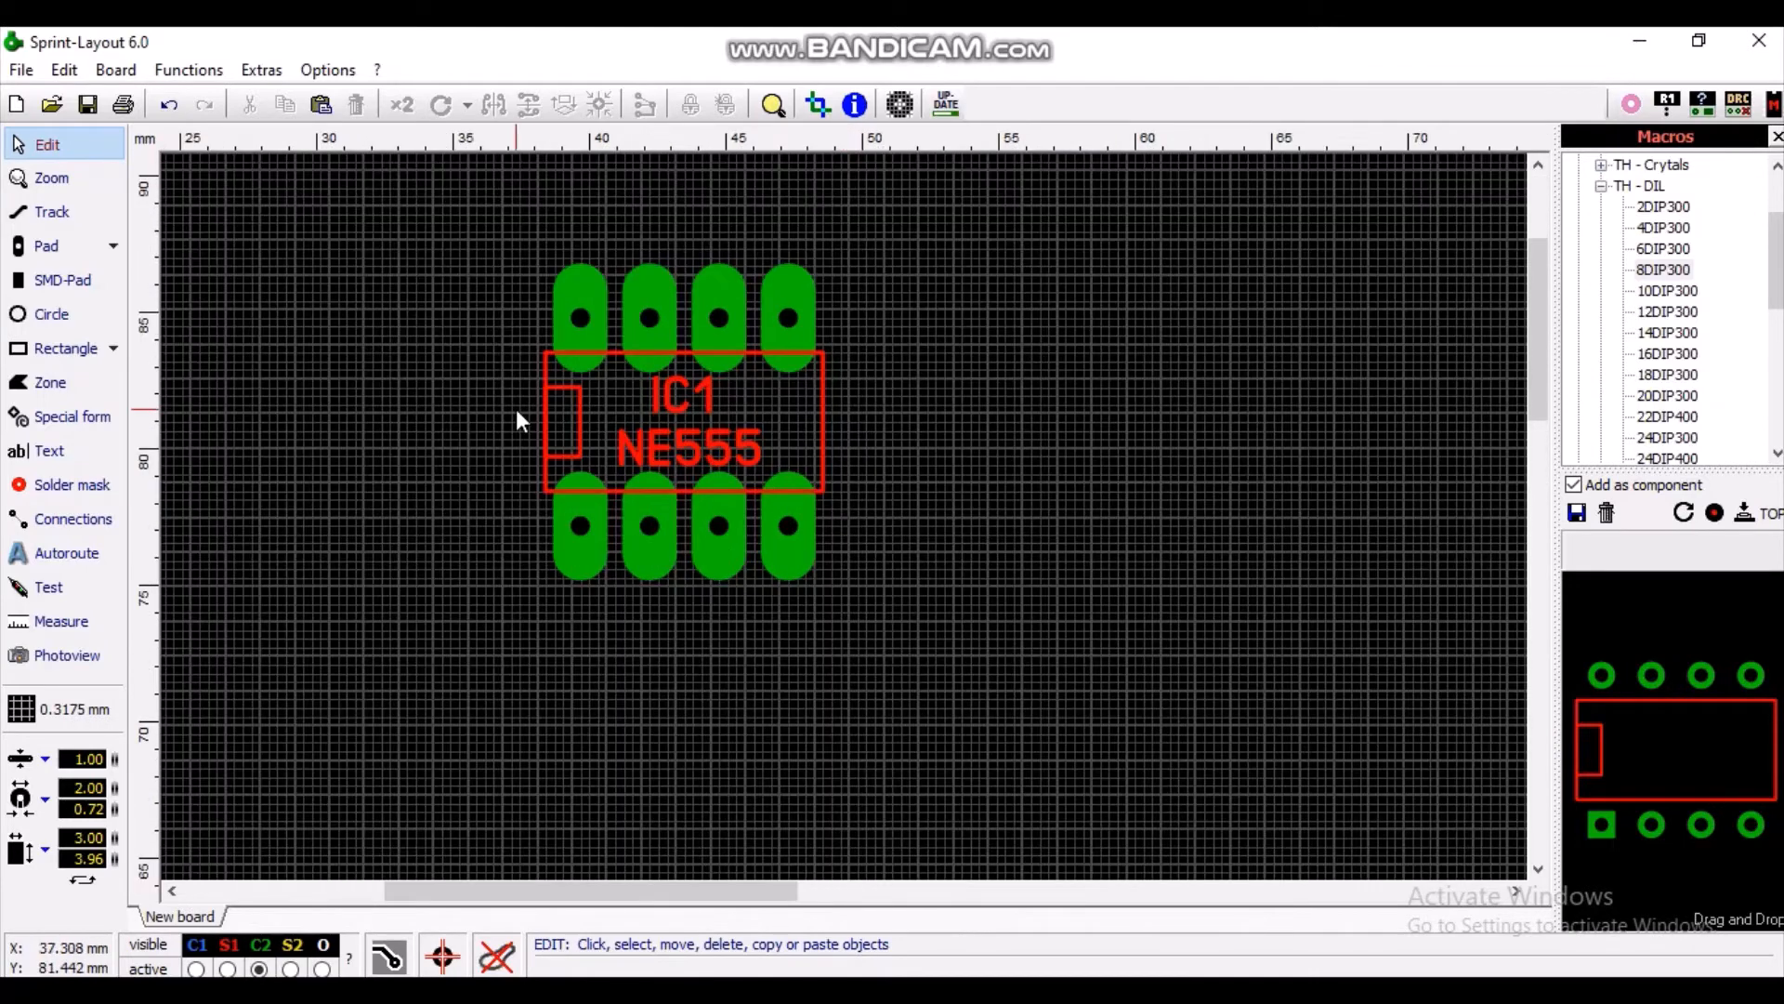
pyautogui.scroll(1, 429, 381)
pyautogui.scroll(-1, 844, 518)
pyautogui.scroll(-2, 1068, 650)
pyautogui.scroll(1, 908, 497)
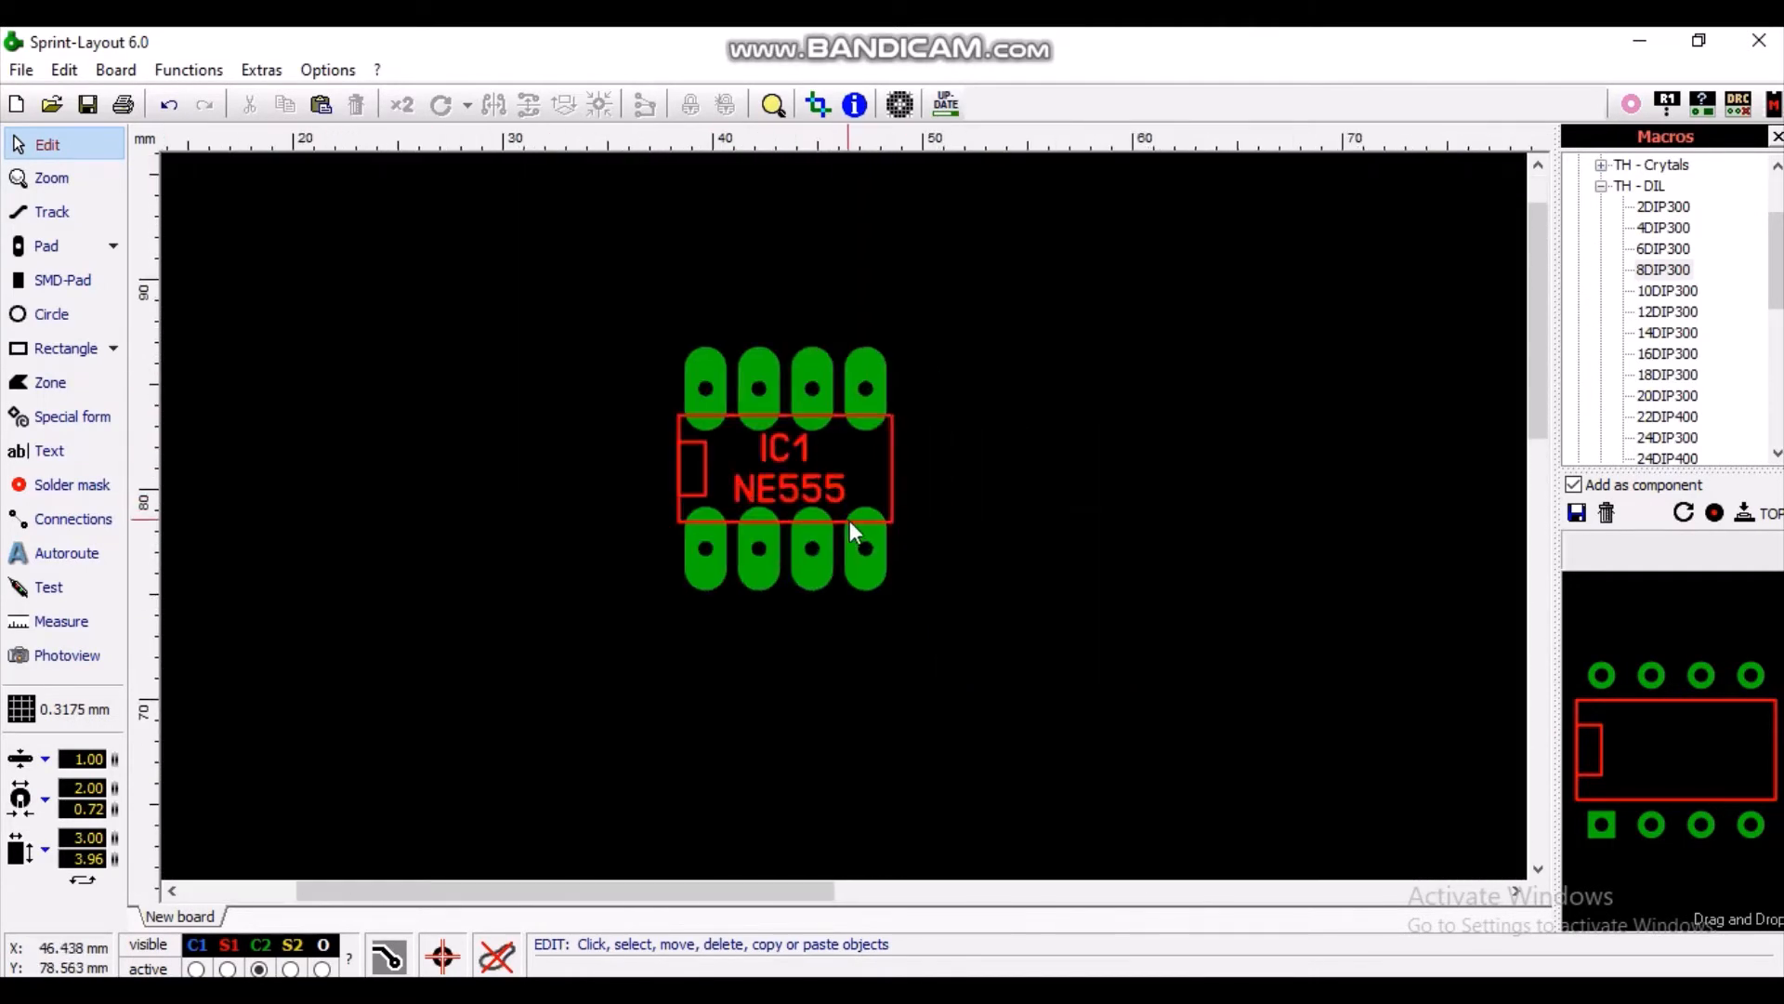
pyautogui.scroll(1, 850, 520)
# Step: Switch to the Word document to check the 555 circuit schematic and component list, and return to Sprint-Layout
pyautogui.hotkey('alt', 'Tab')
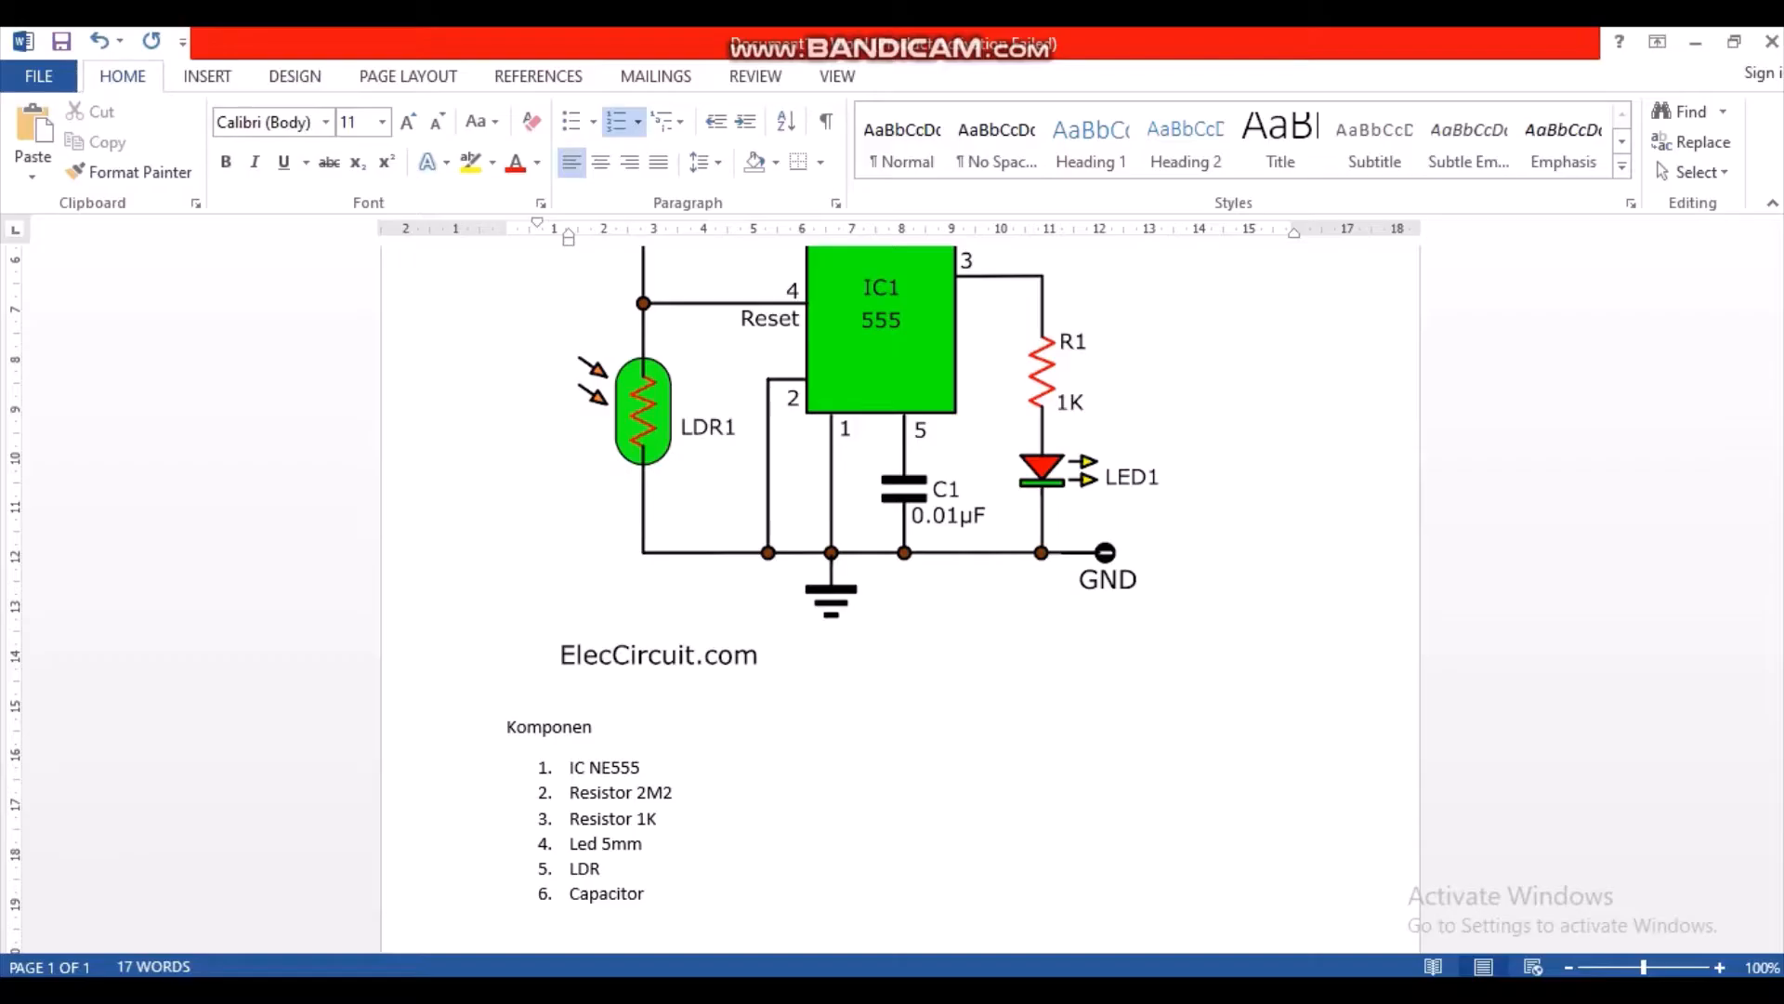
pyautogui.scroll(5, 1115, 651)
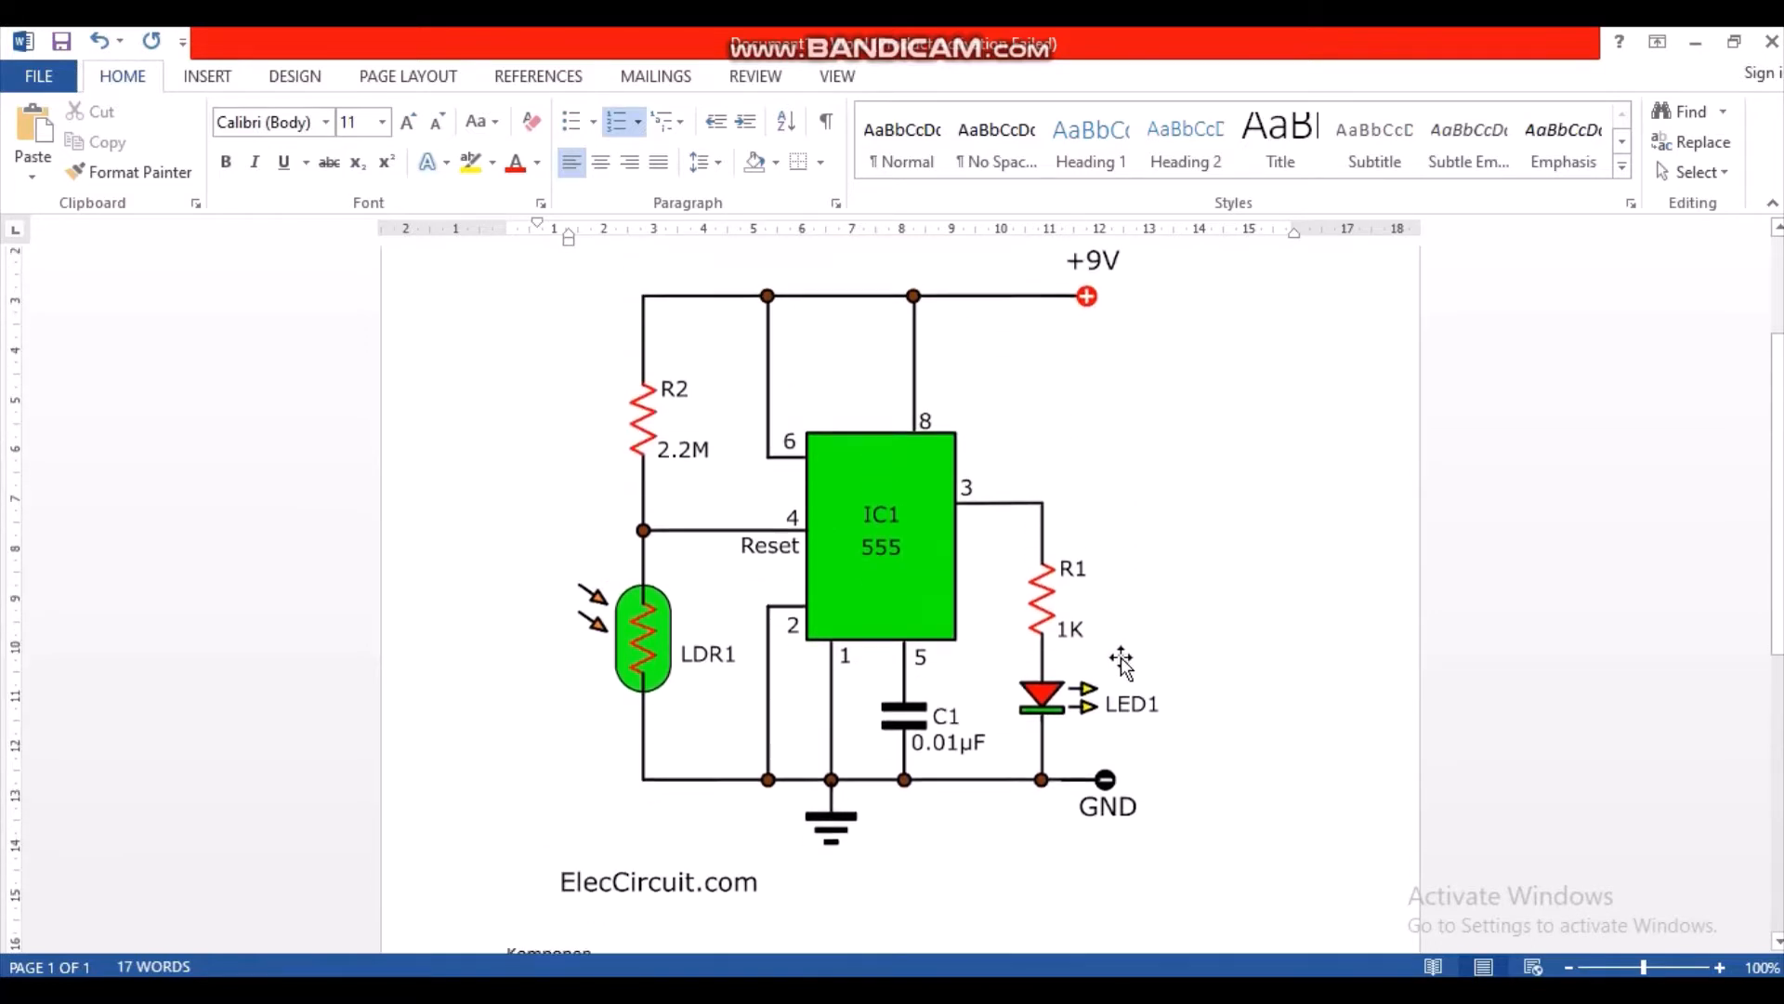
pyautogui.scroll(-5, 1123, 665)
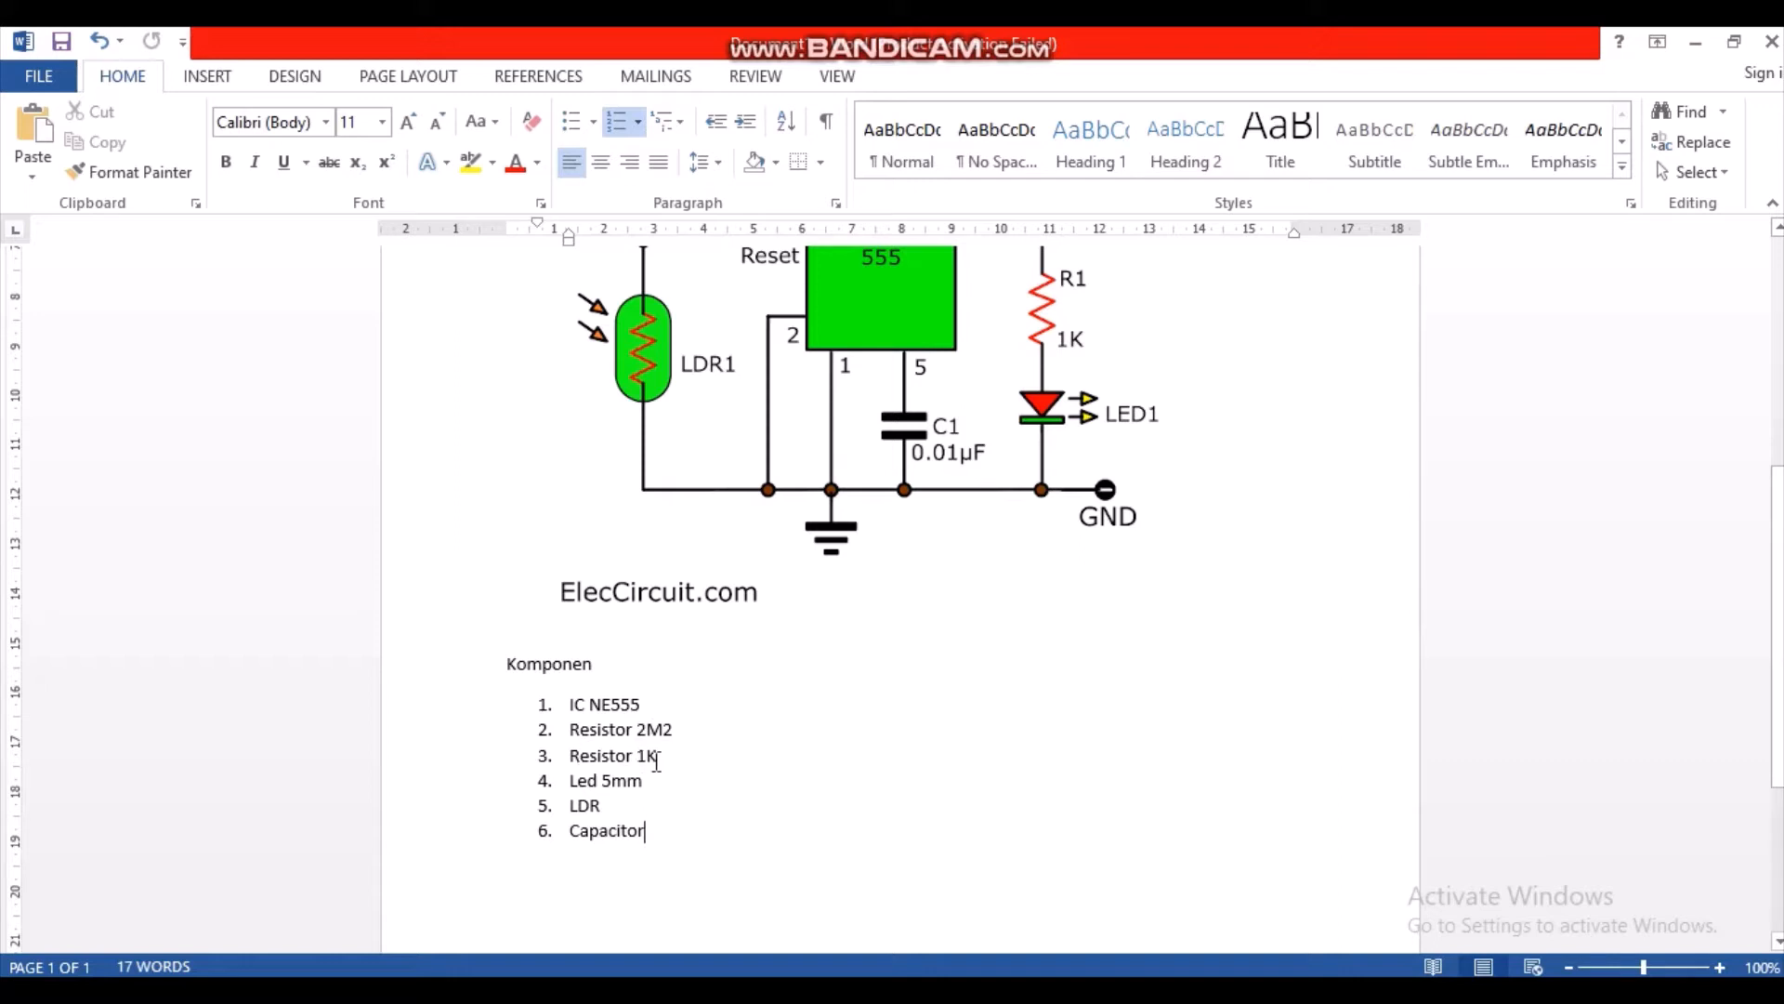
pyautogui.scroll(5, 668, 781)
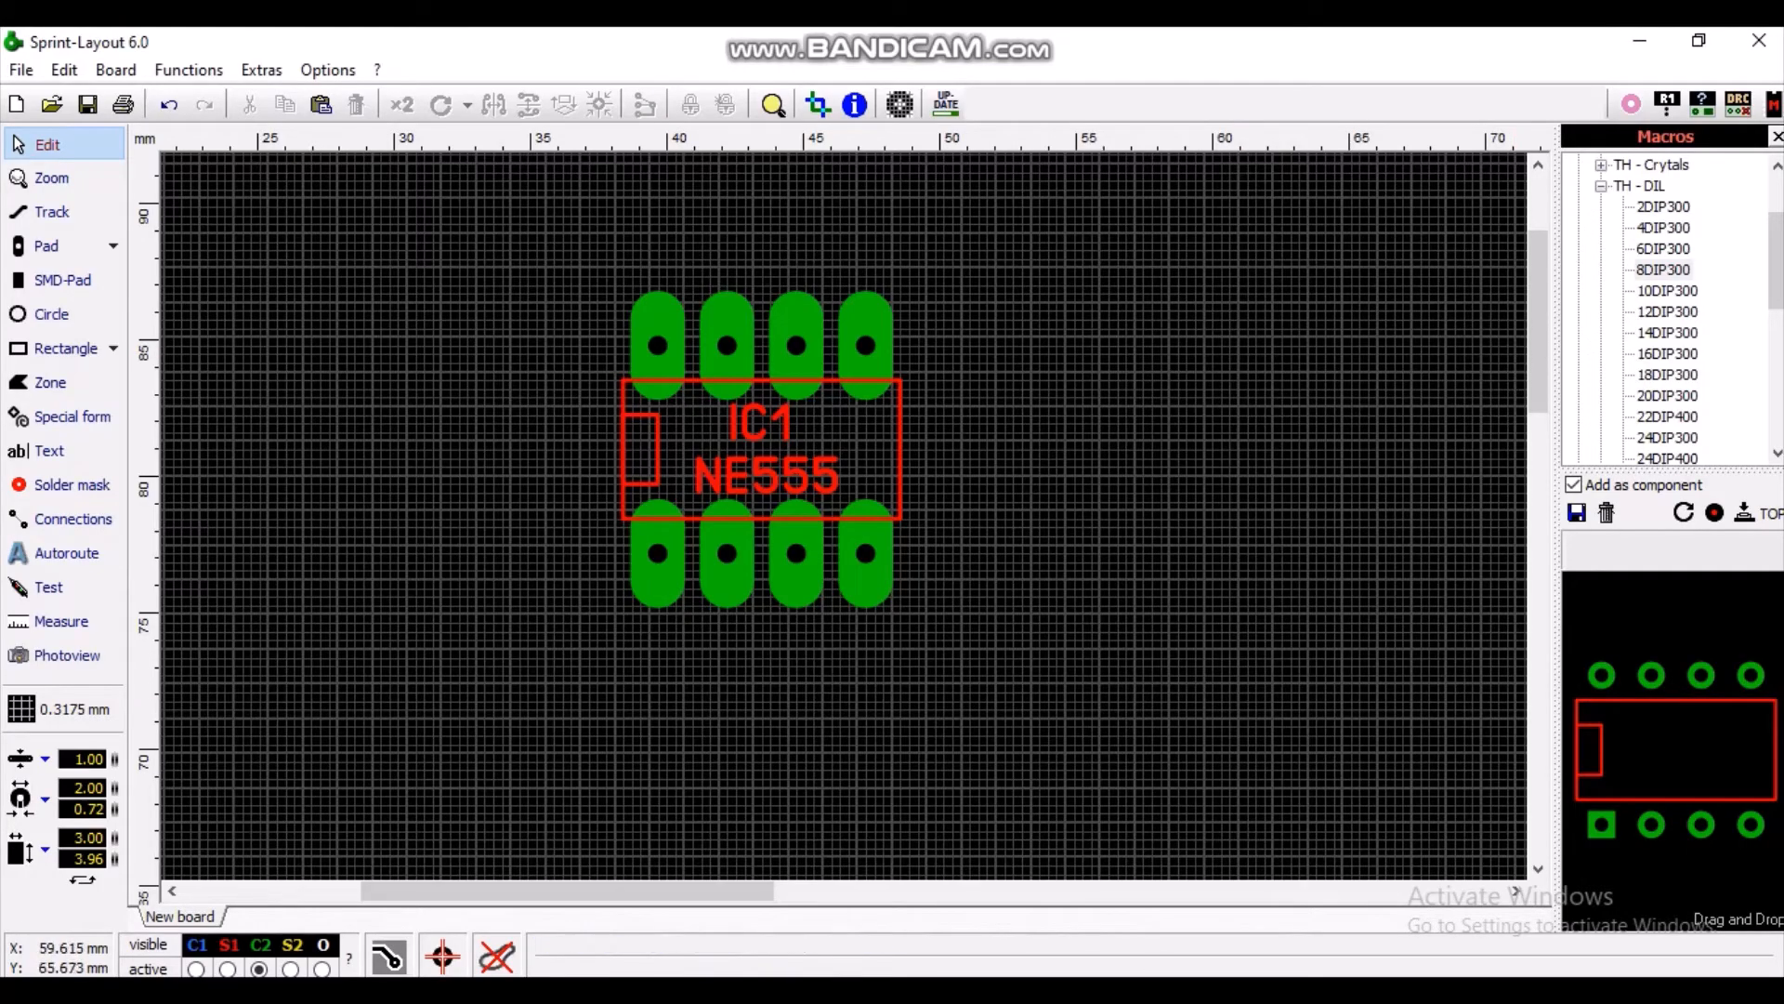
pyautogui.hotkey('alt', 'Tab')
pyautogui.hotkey('alt', 'Tab')
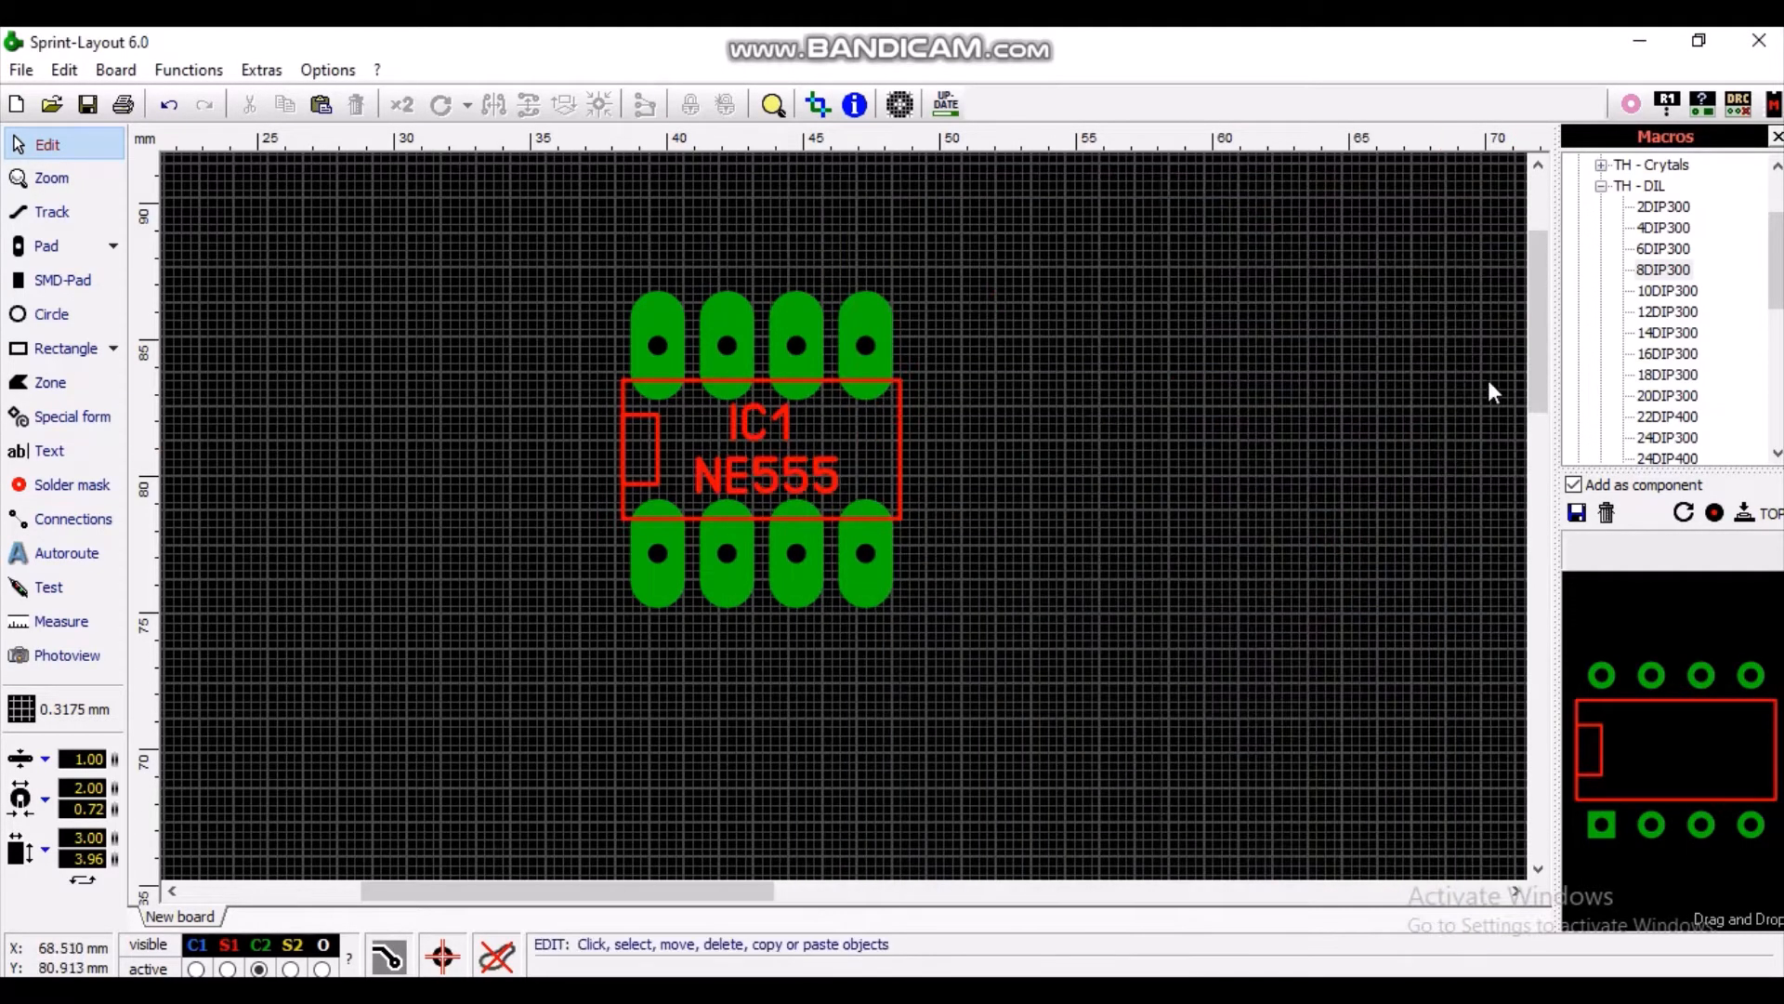
# Step: Place a standard 10 mm through-hole resistor, R (10 mm), on the board below the NE555
pyautogui.doubleClick(1625, 188)
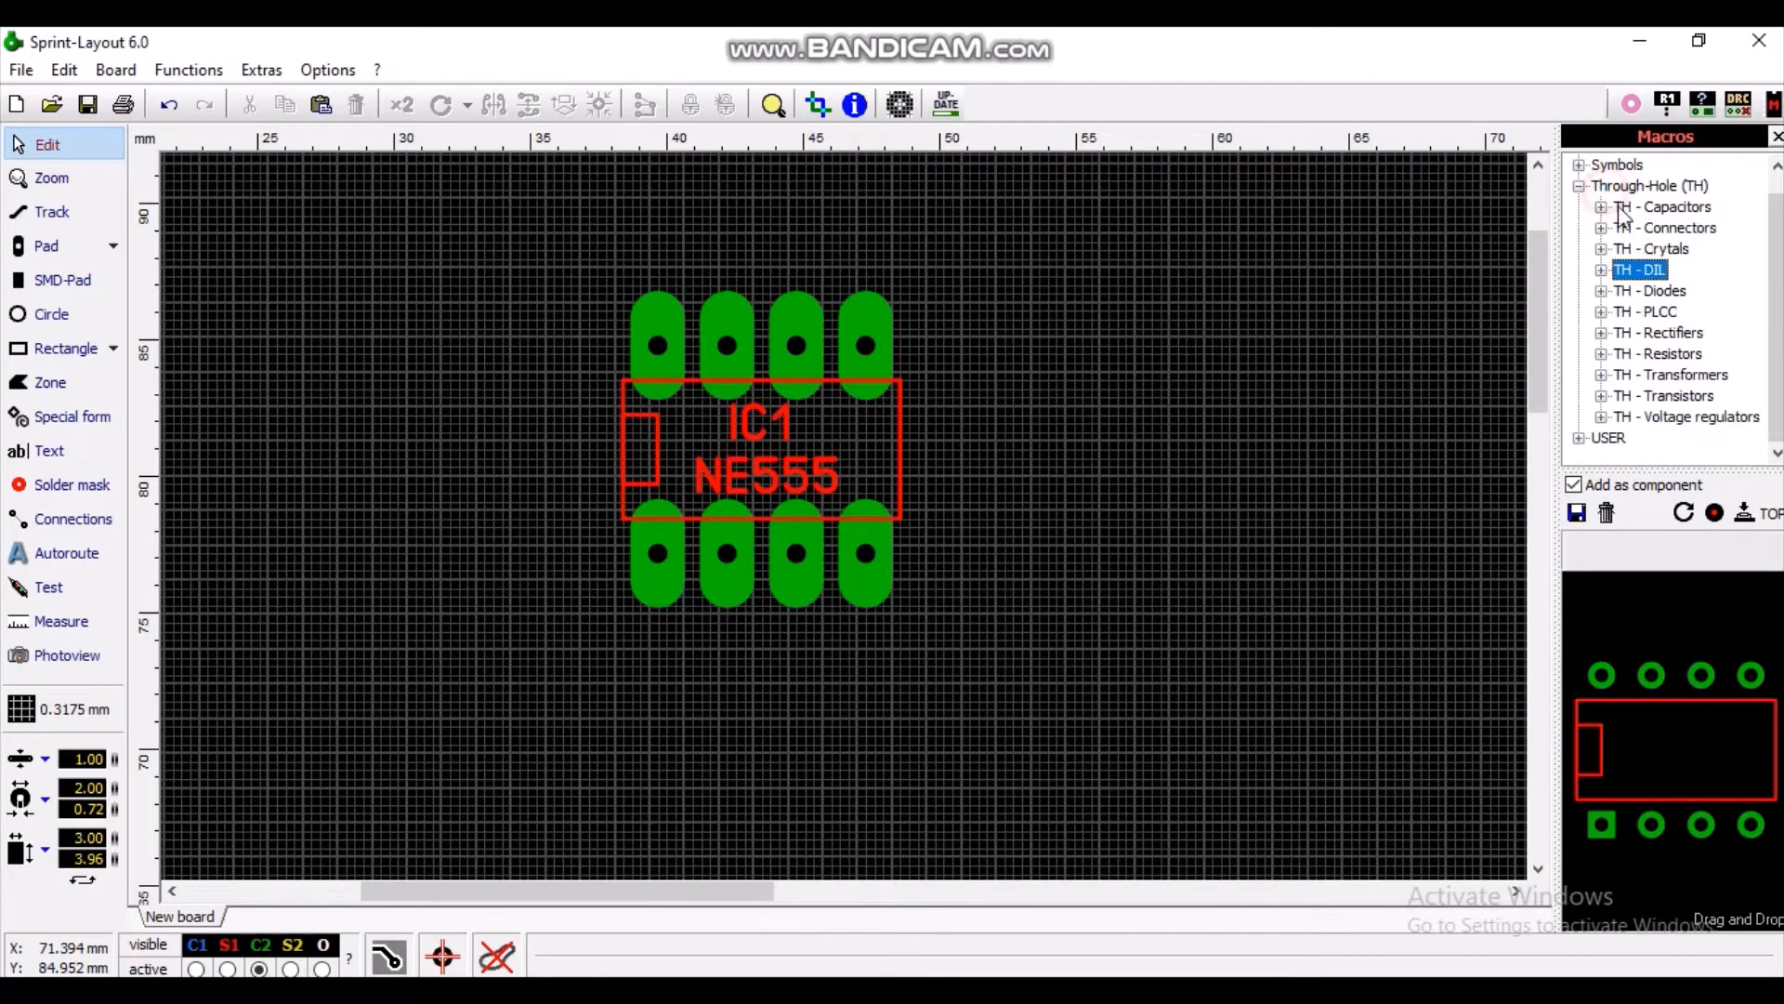
pyautogui.click(1601, 354)
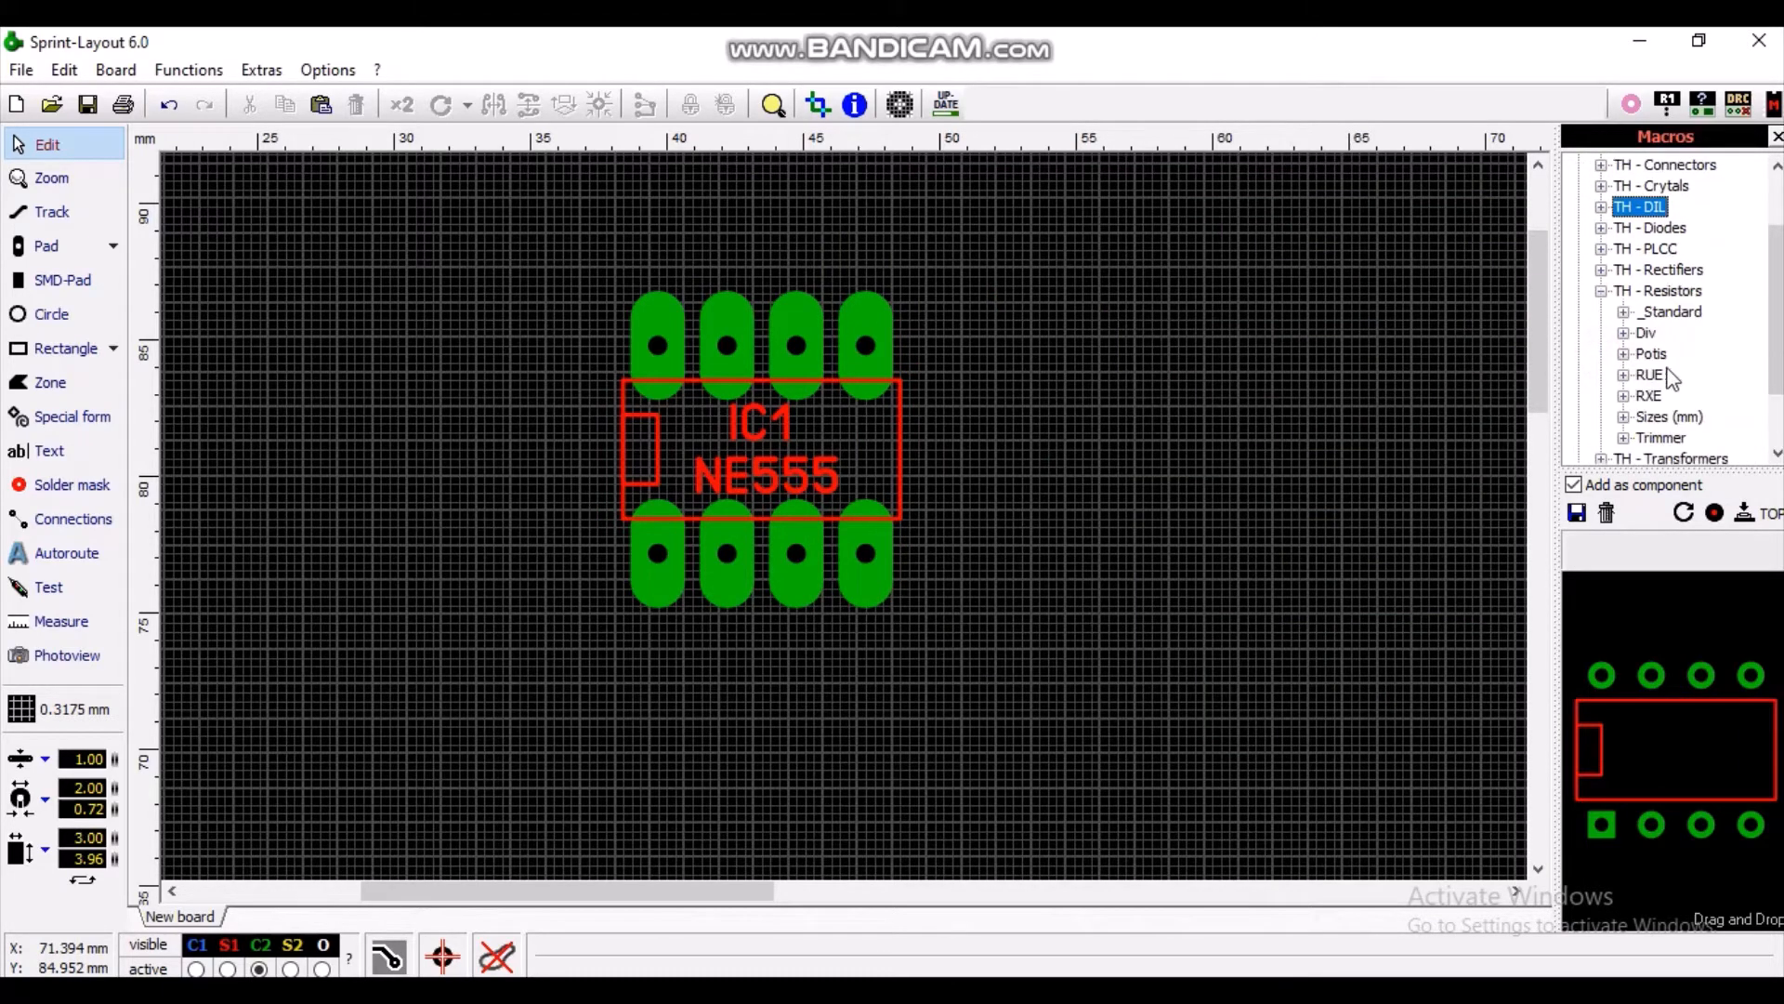
pyautogui.click(1624, 312)
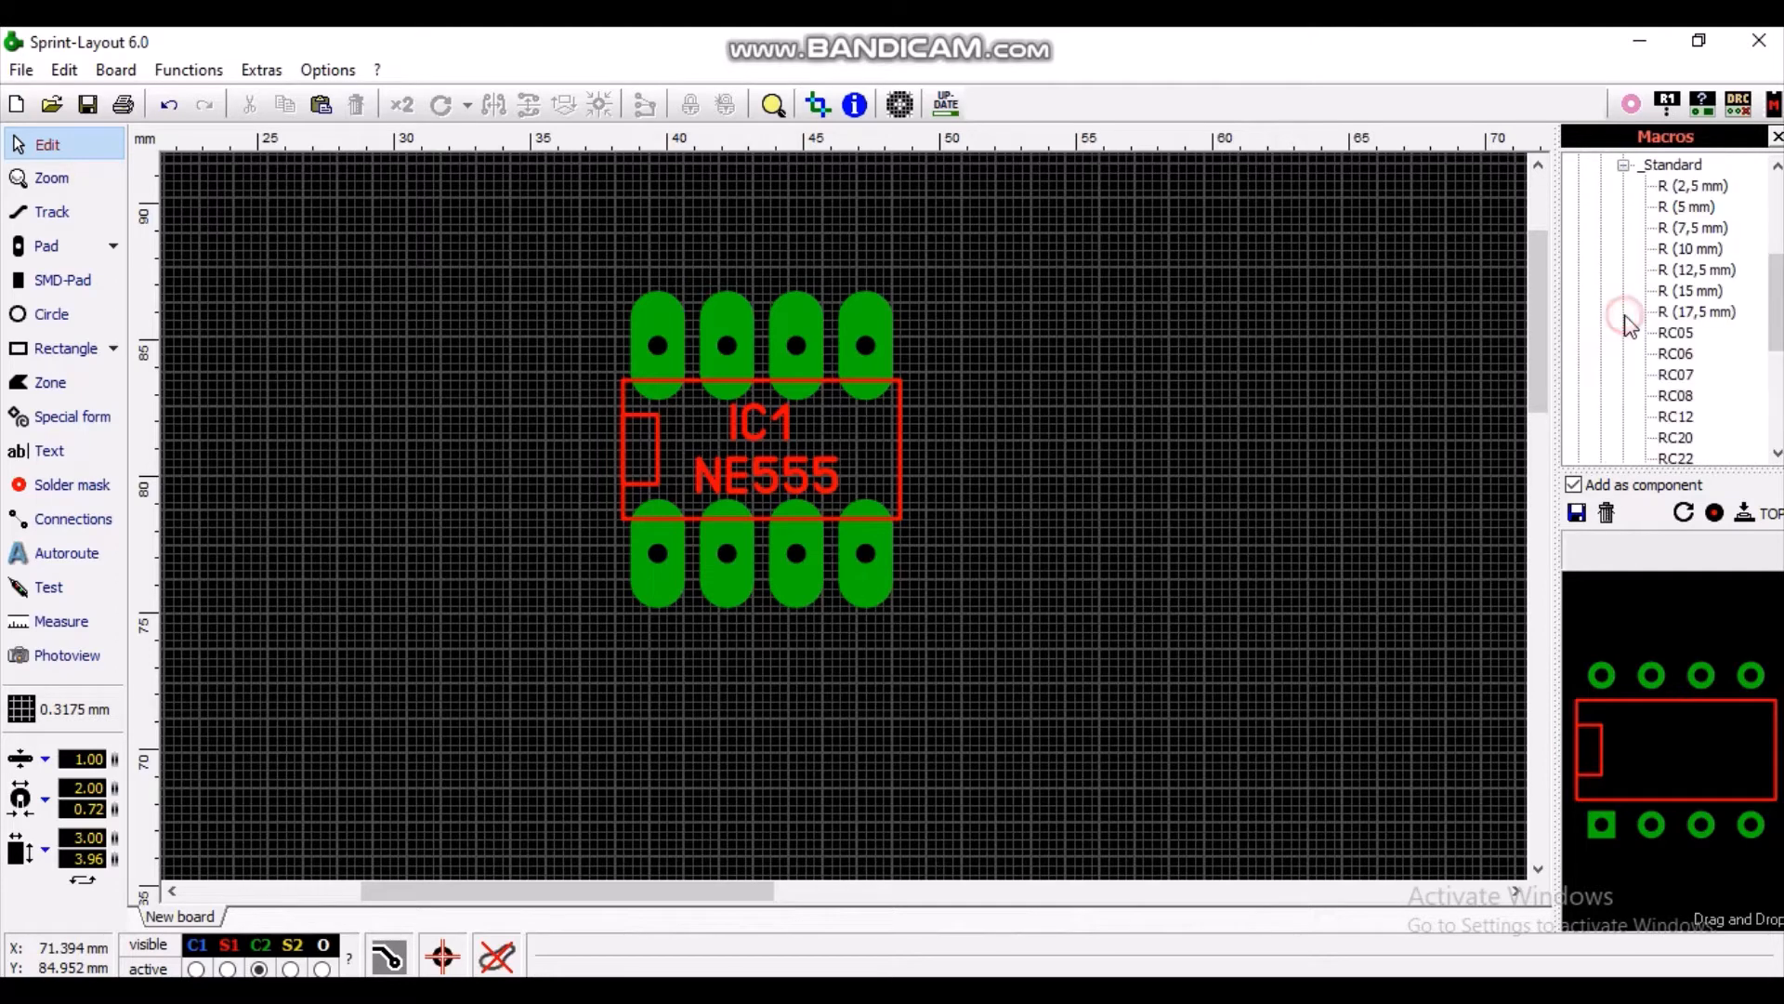
pyautogui.click(1665, 249)
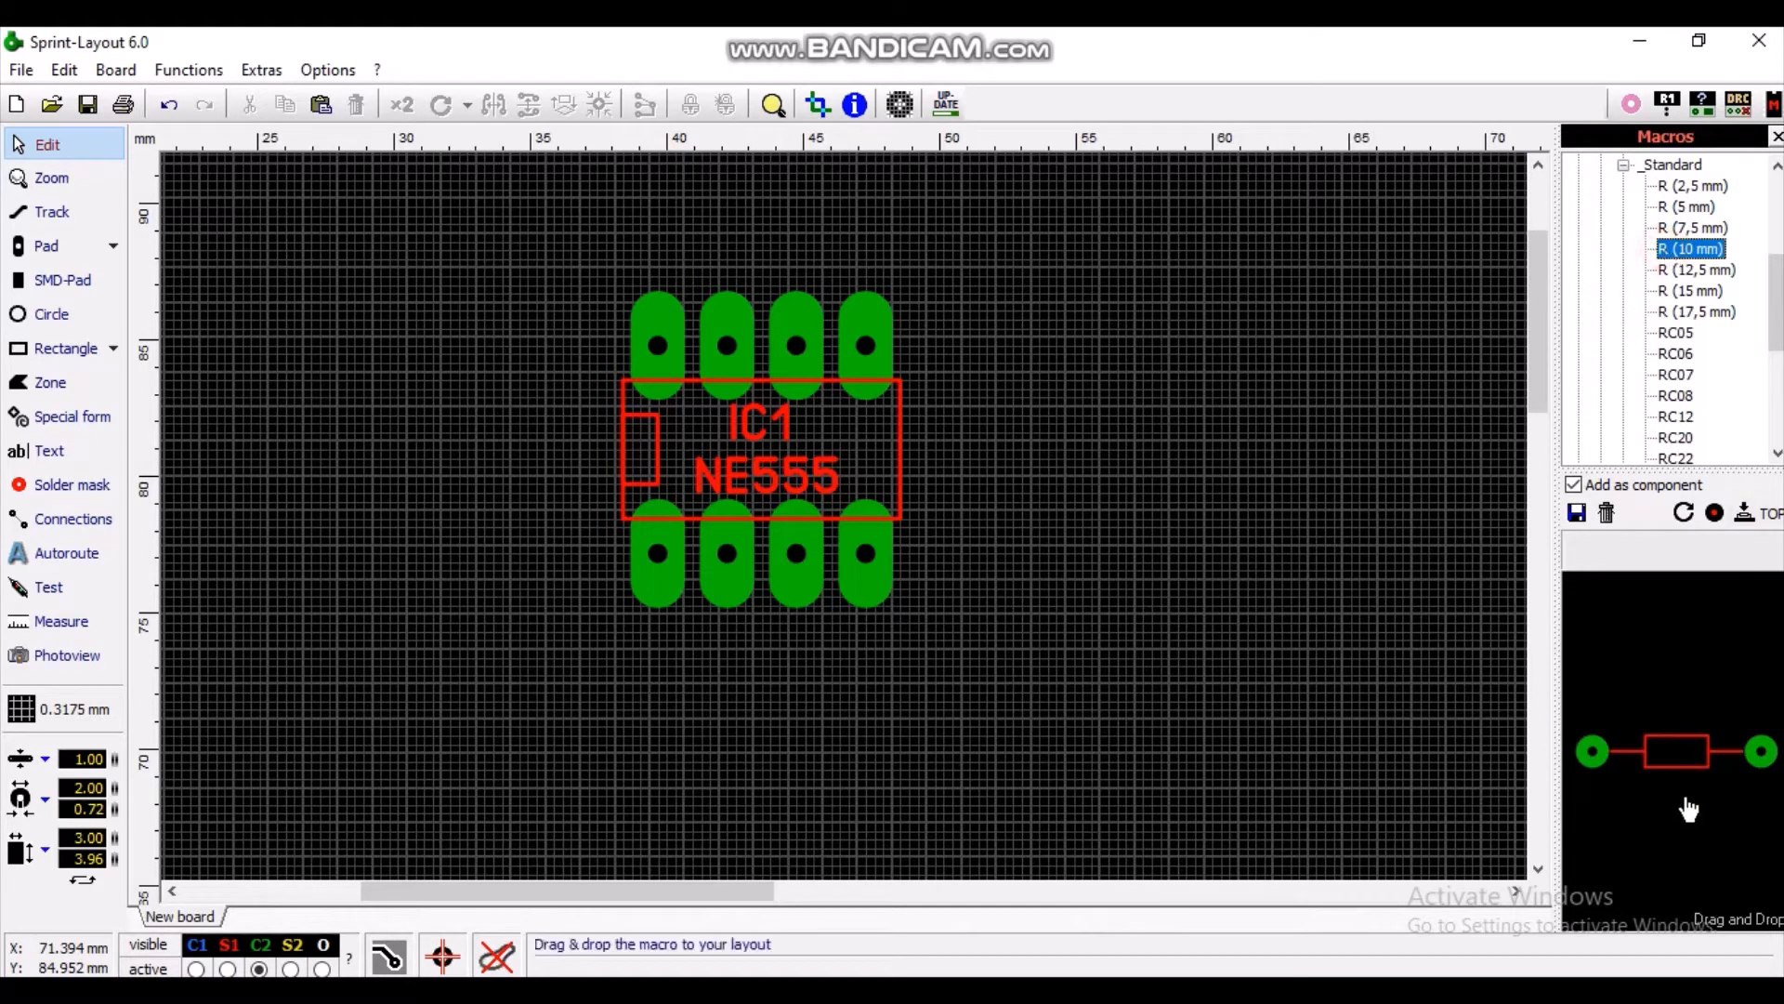
pyautogui.moveTo(1676, 749); pyautogui.dragTo(629, 742)
# Step: Give the placed resistor the ID R1 and value 2M2, with a label text height of 1 mm
pyautogui.click(777, 658)
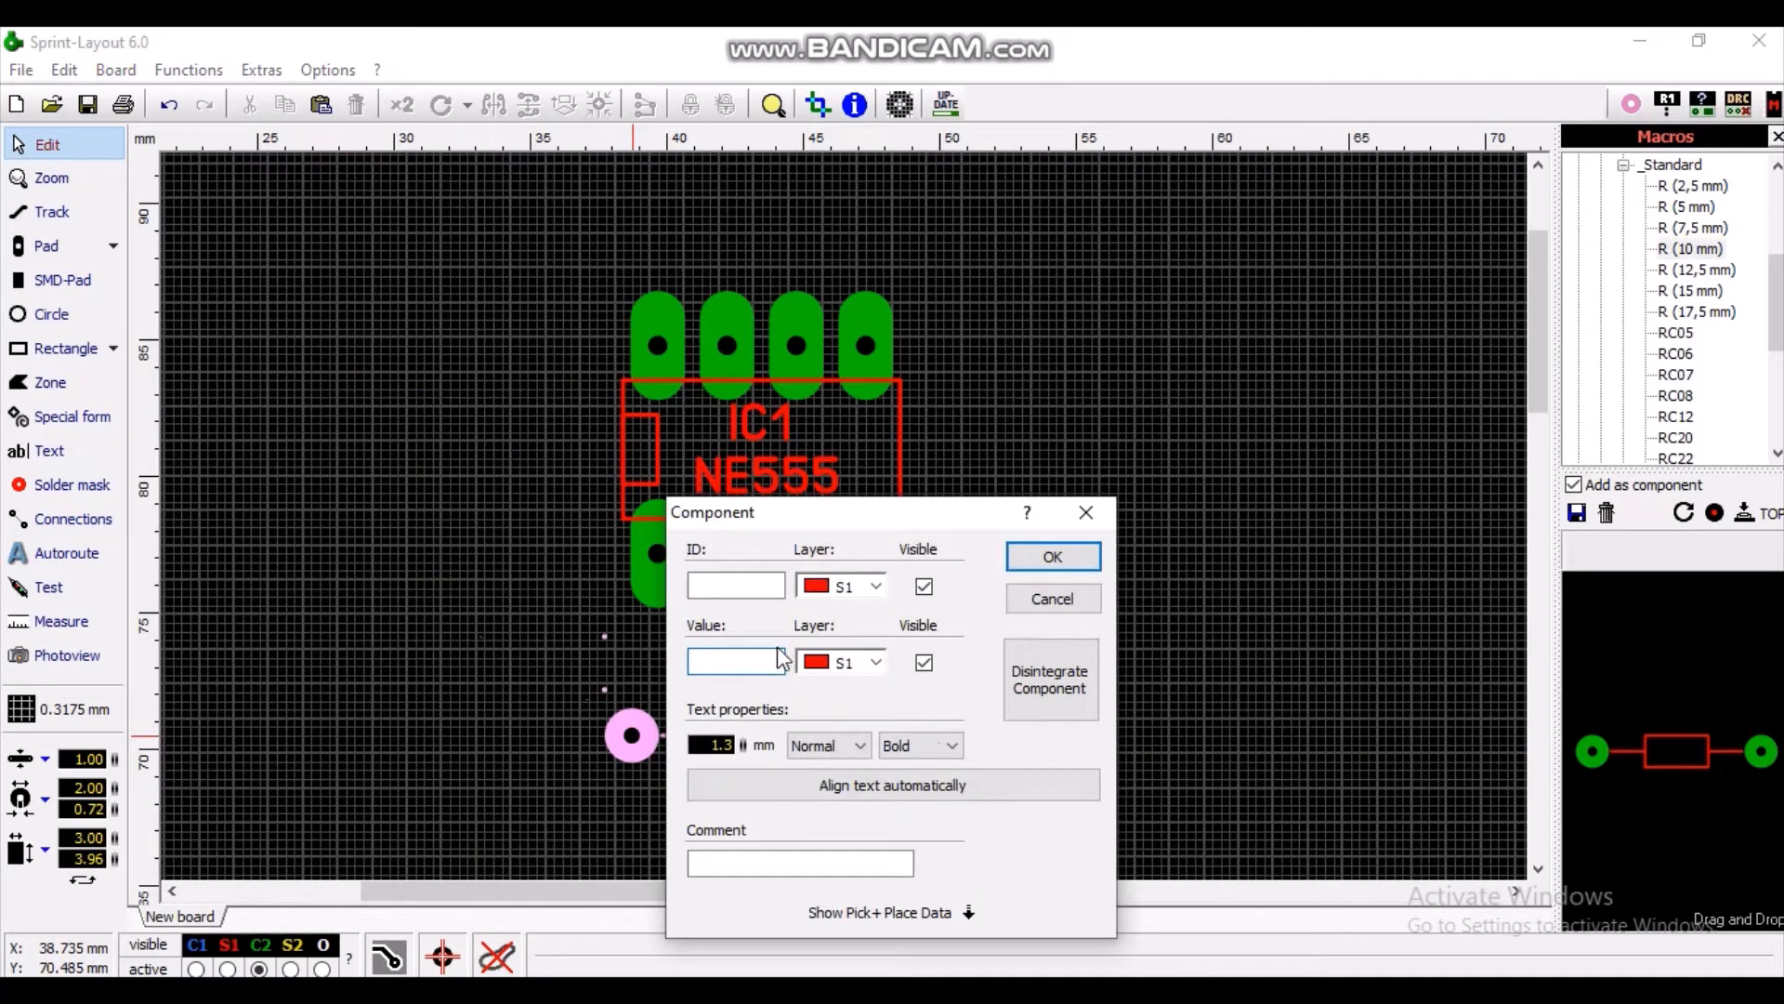
pyautogui.click(747, 587)
pyautogui.write('R1')
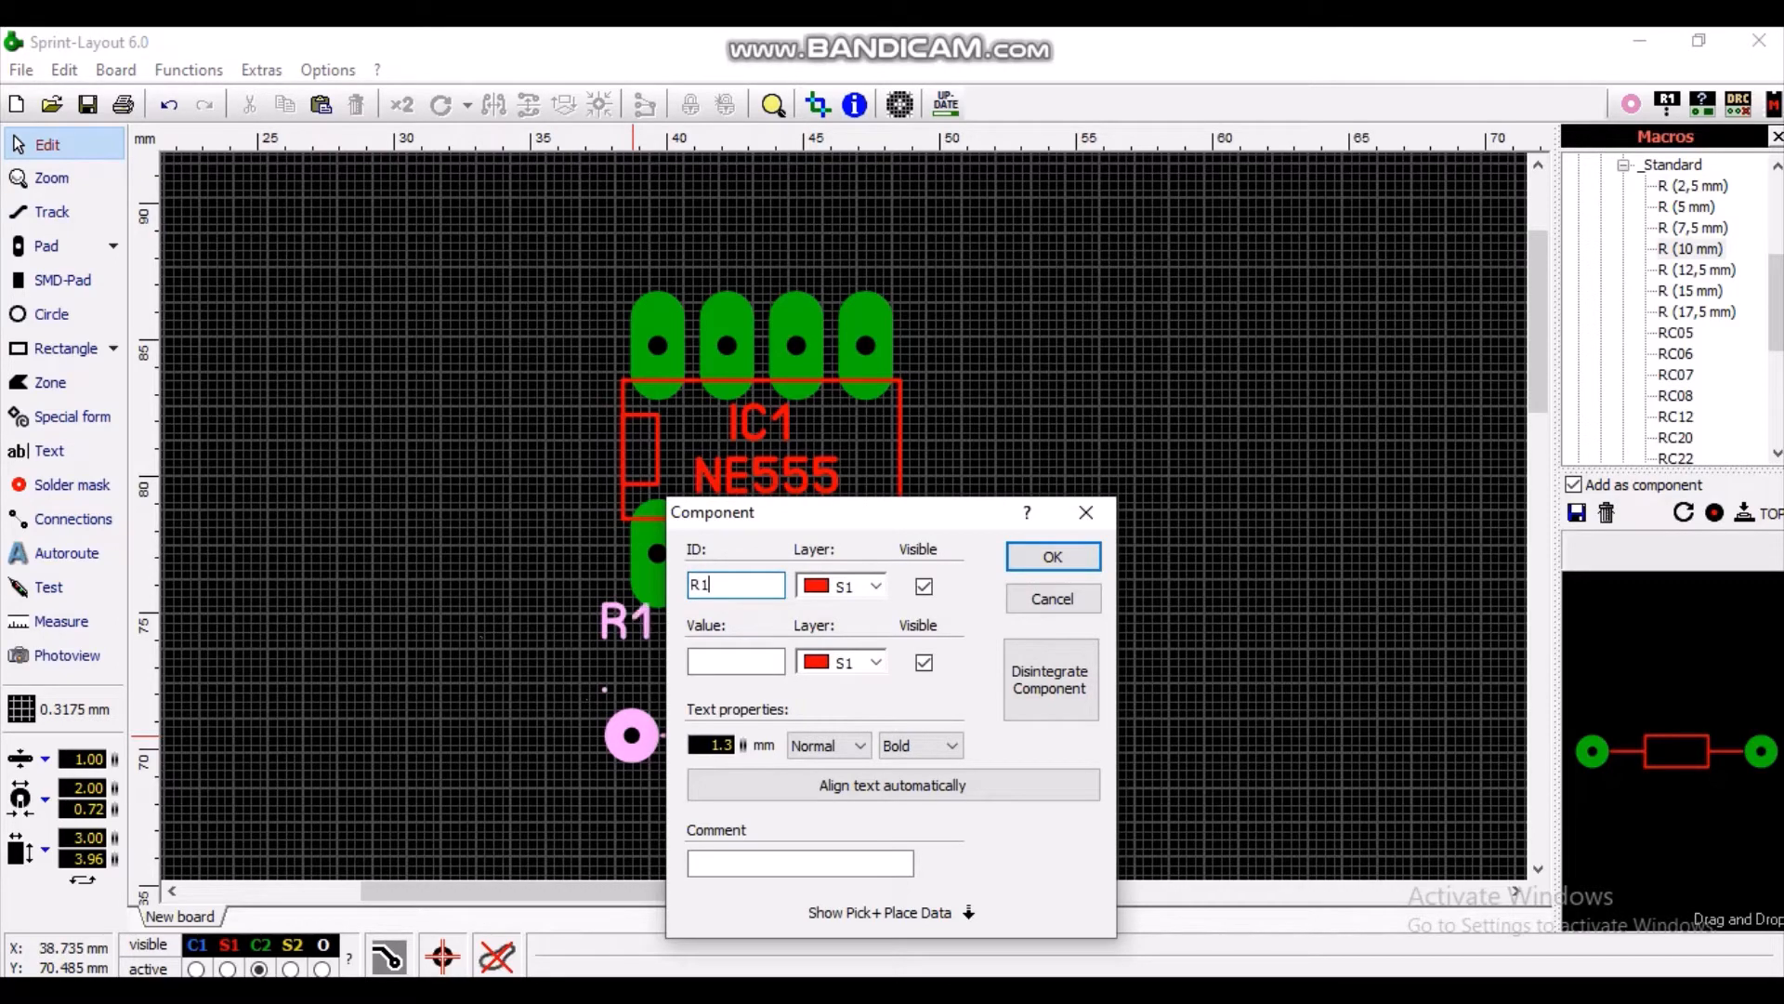
pyautogui.click(745, 663)
pyautogui.write('2')
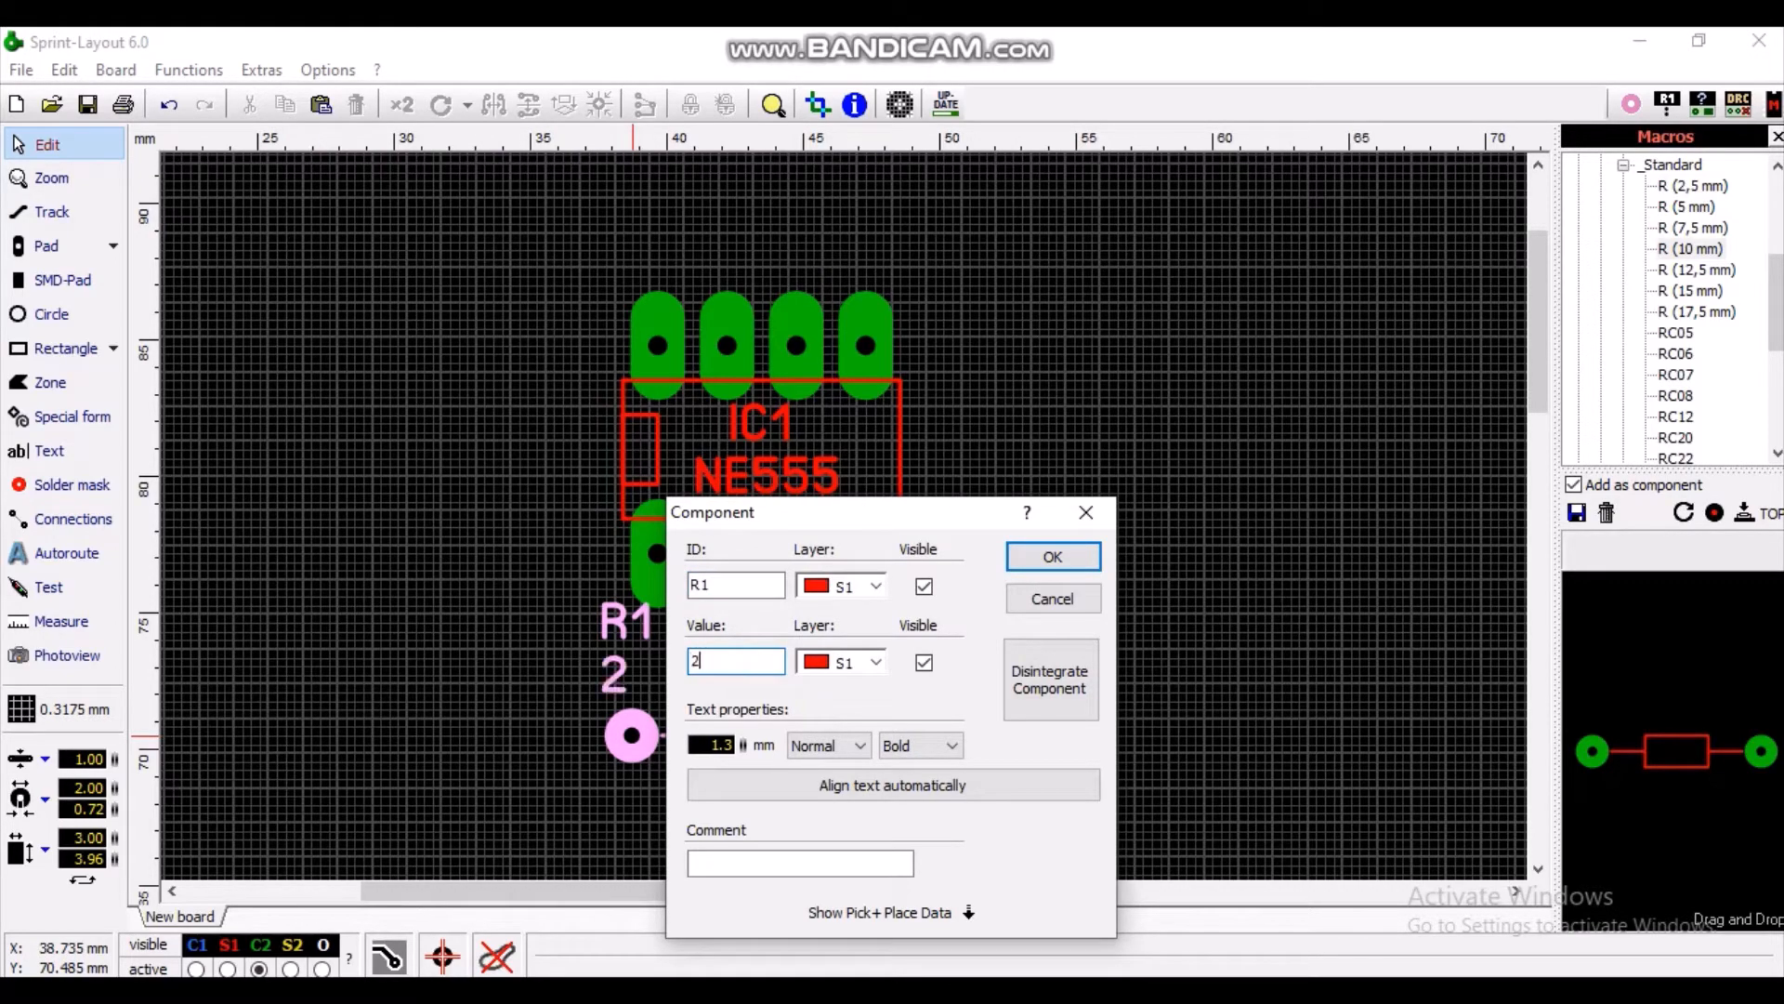
pyautogui.write('M2')
pyautogui.click(719, 746)
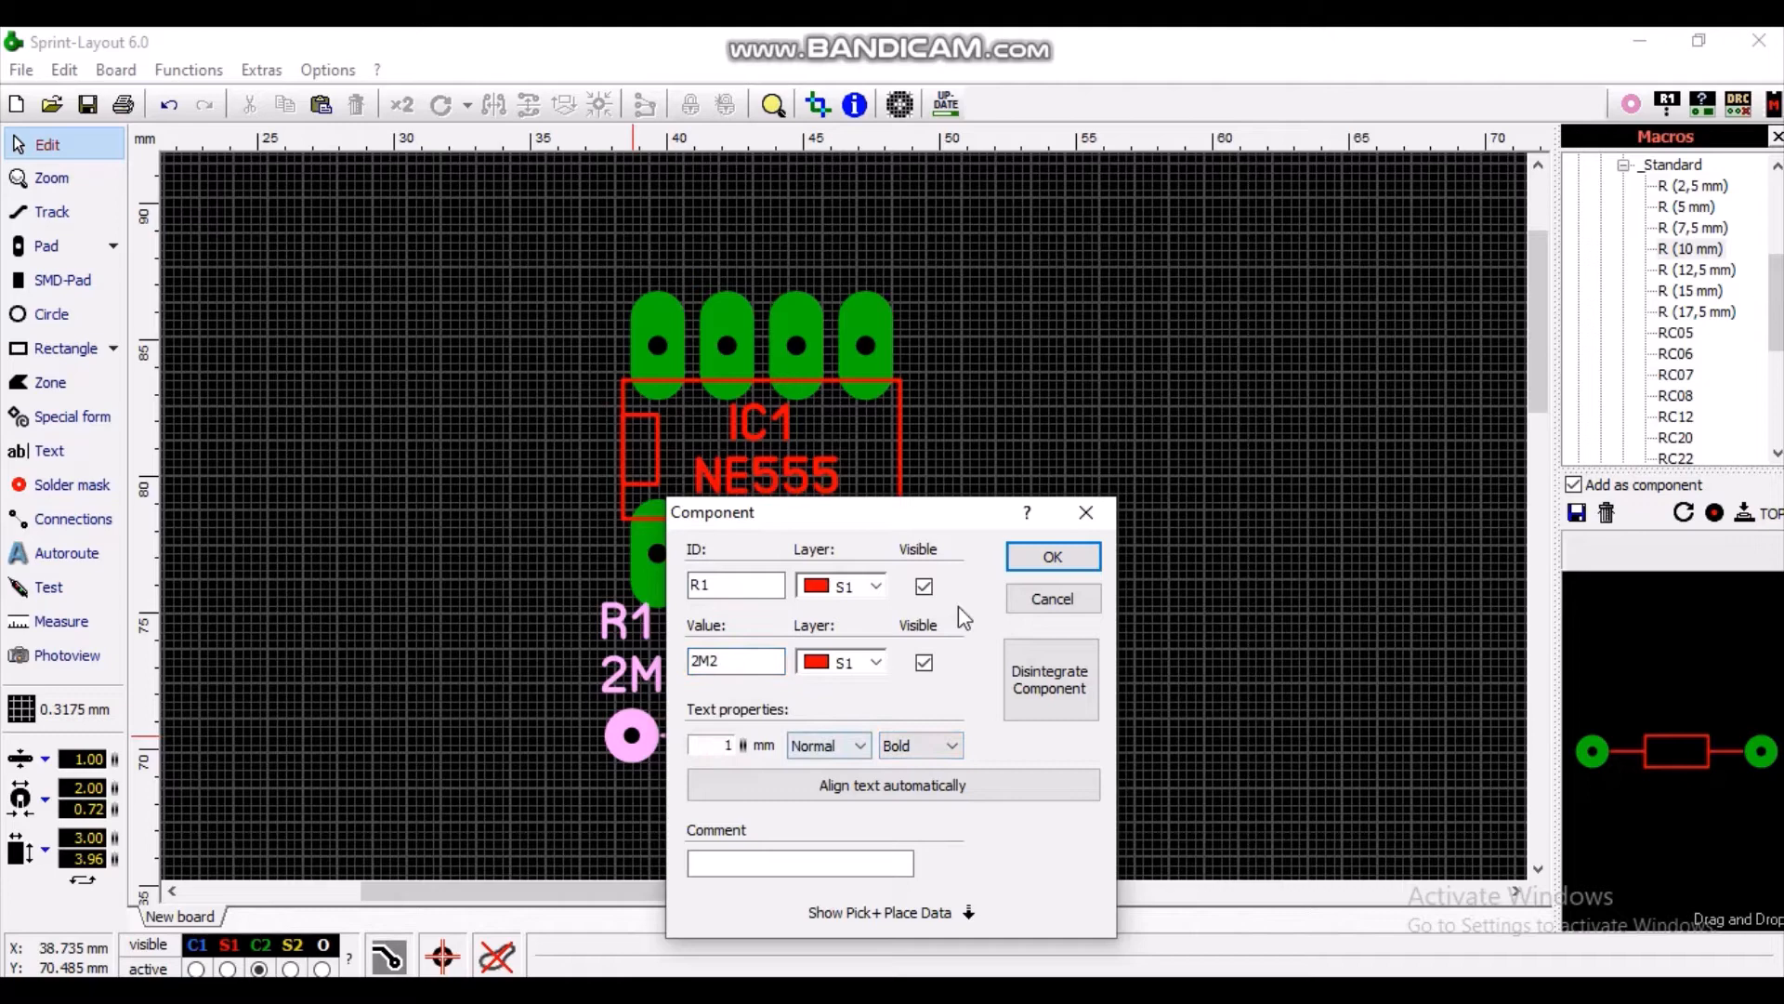
pyautogui.click(1045, 558)
# Step: Move the 2M2 label inside the resistor's body and centre the R1 label just above it
pyautogui.click(664, 691)
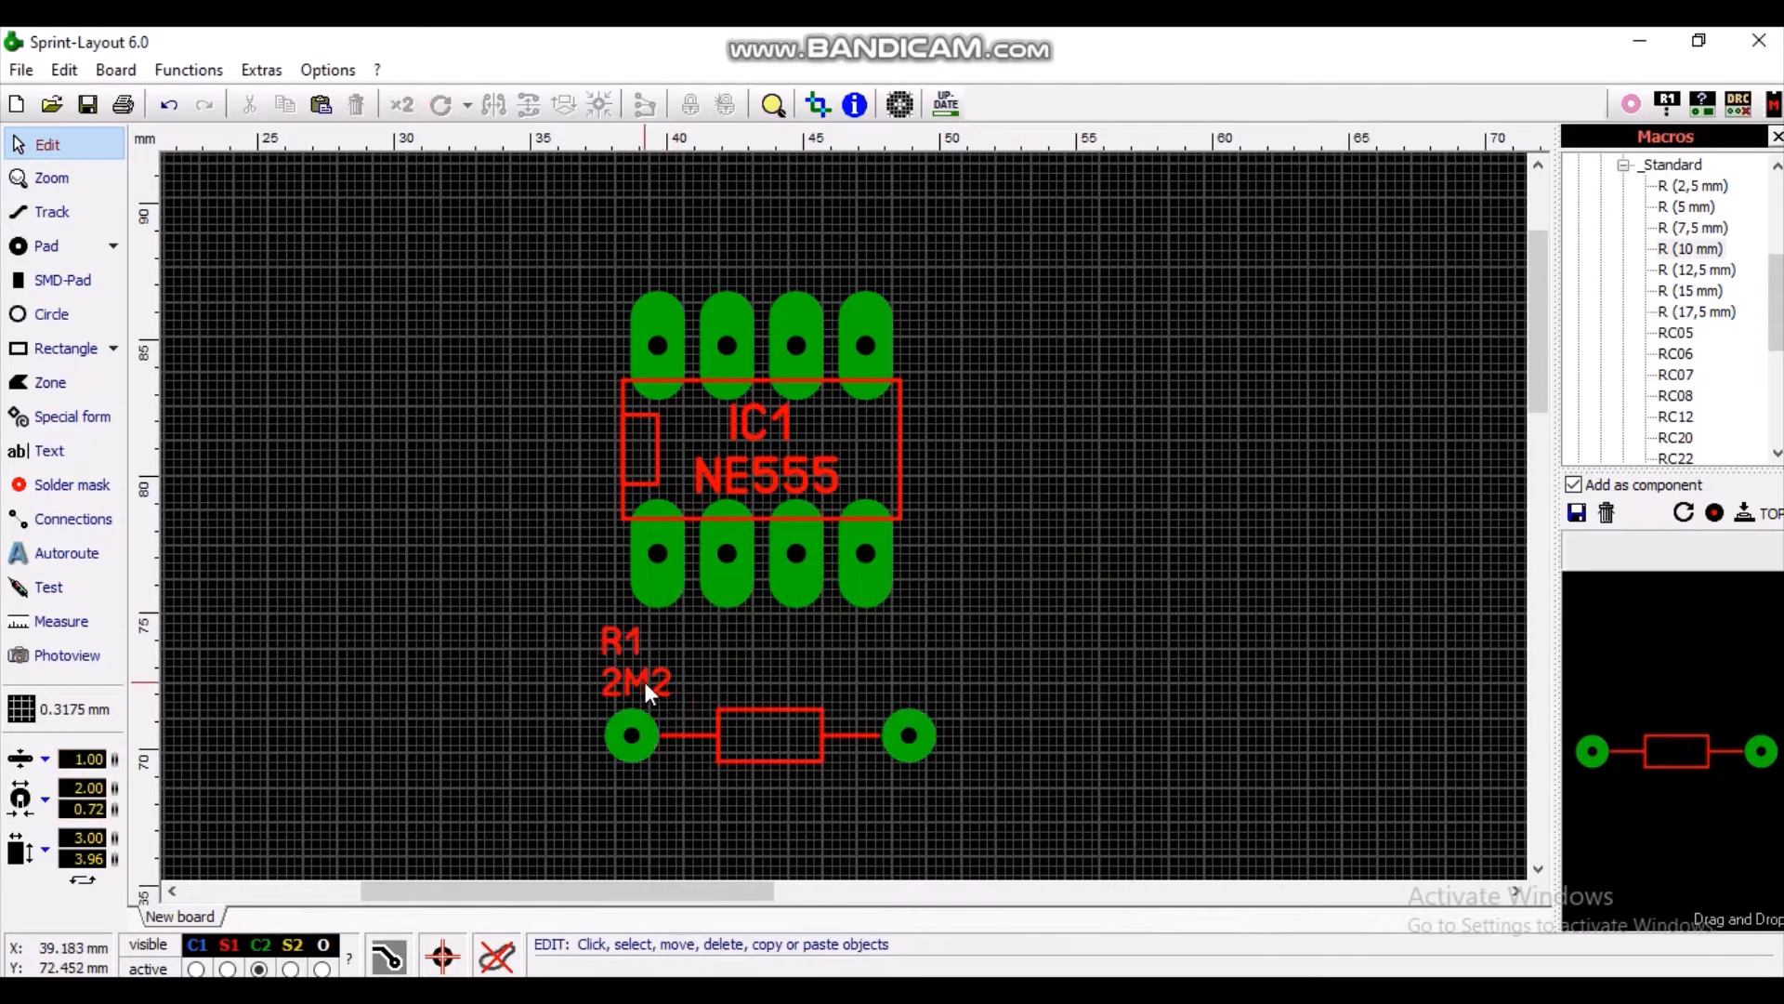
pyautogui.moveTo(645, 685); pyautogui.dragTo(779, 730)
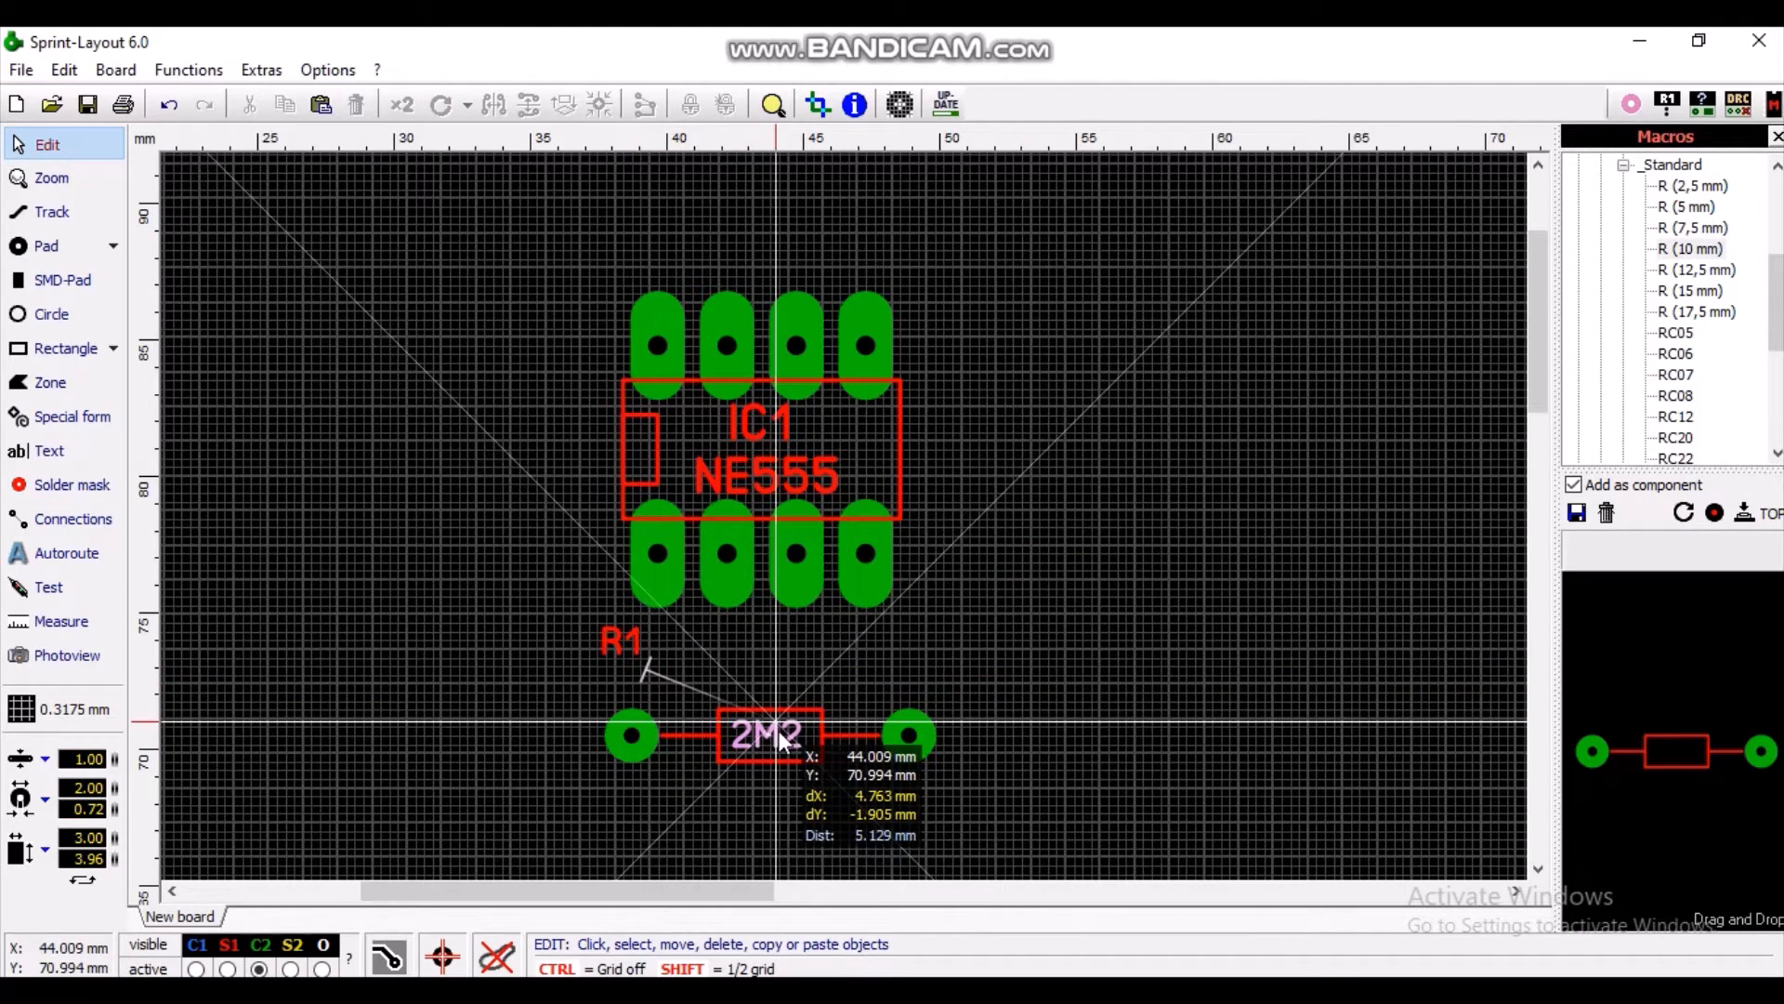
pyautogui.moveTo(625, 638); pyautogui.dragTo(770, 686)
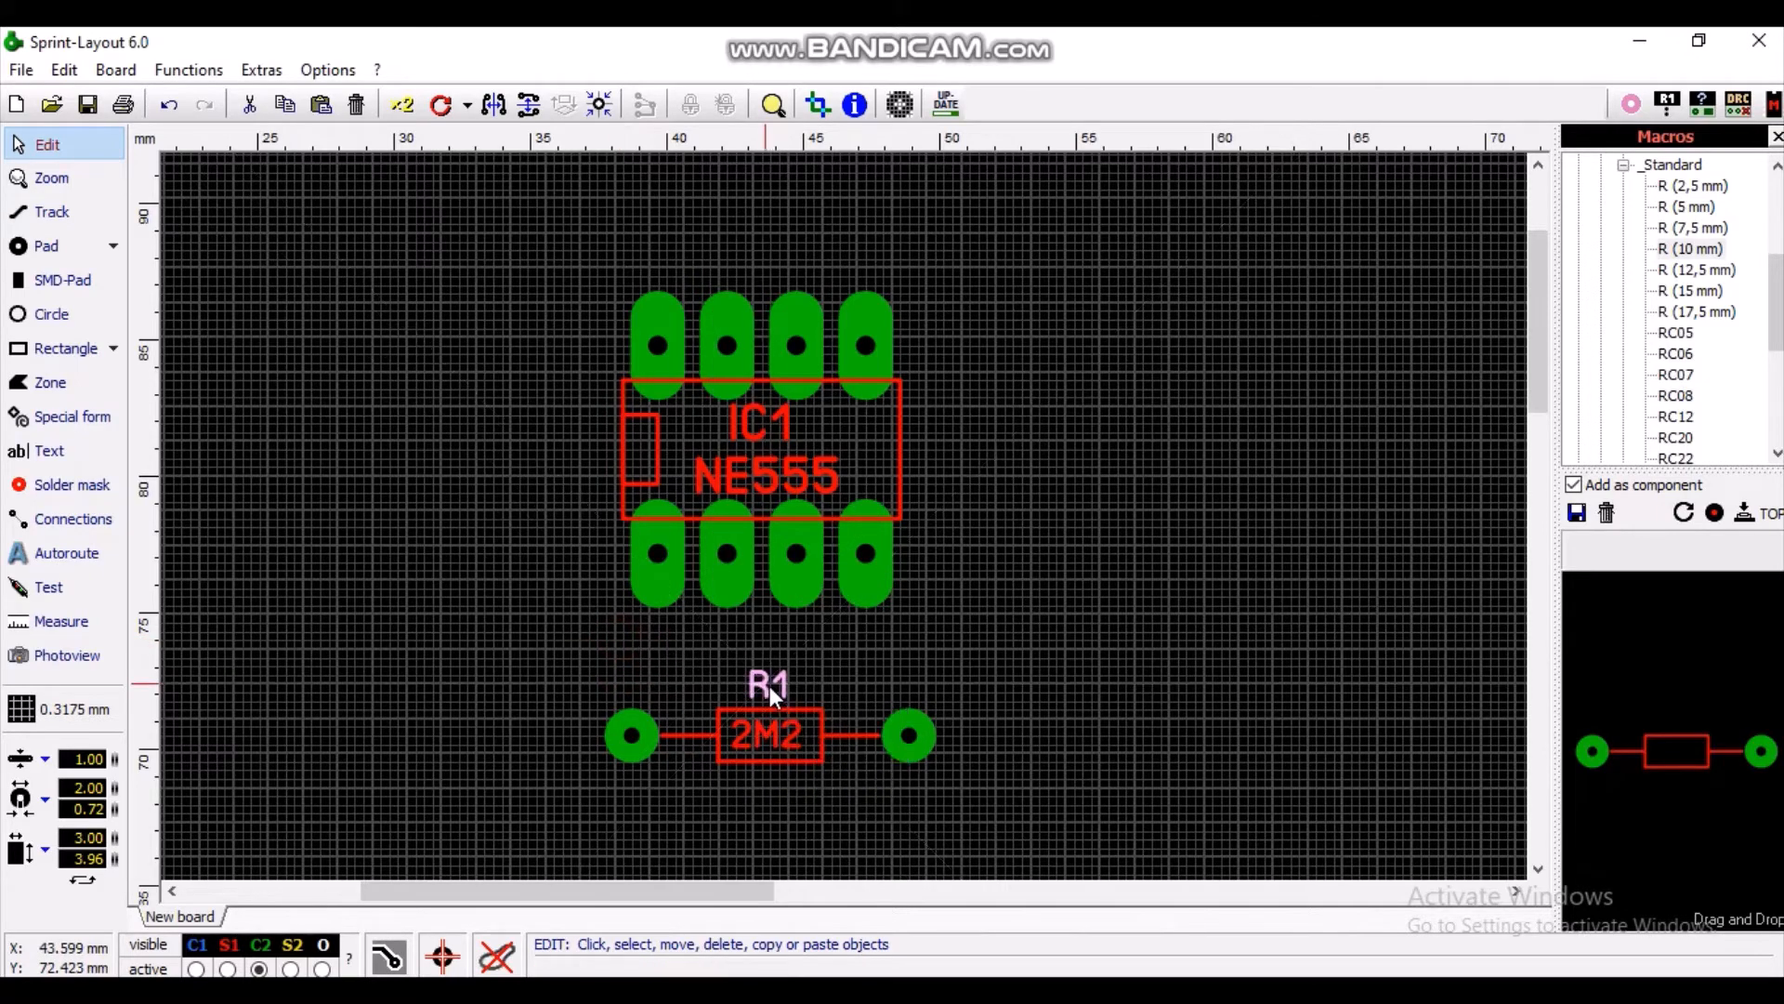
pyautogui.click(821, 811)
# Step: Move resistor R1 to the right of the NE555 and paste a copy of it directly below, with the pads aligned
pyautogui.moveTo(649, 726); pyautogui.dragTo(1013, 378)
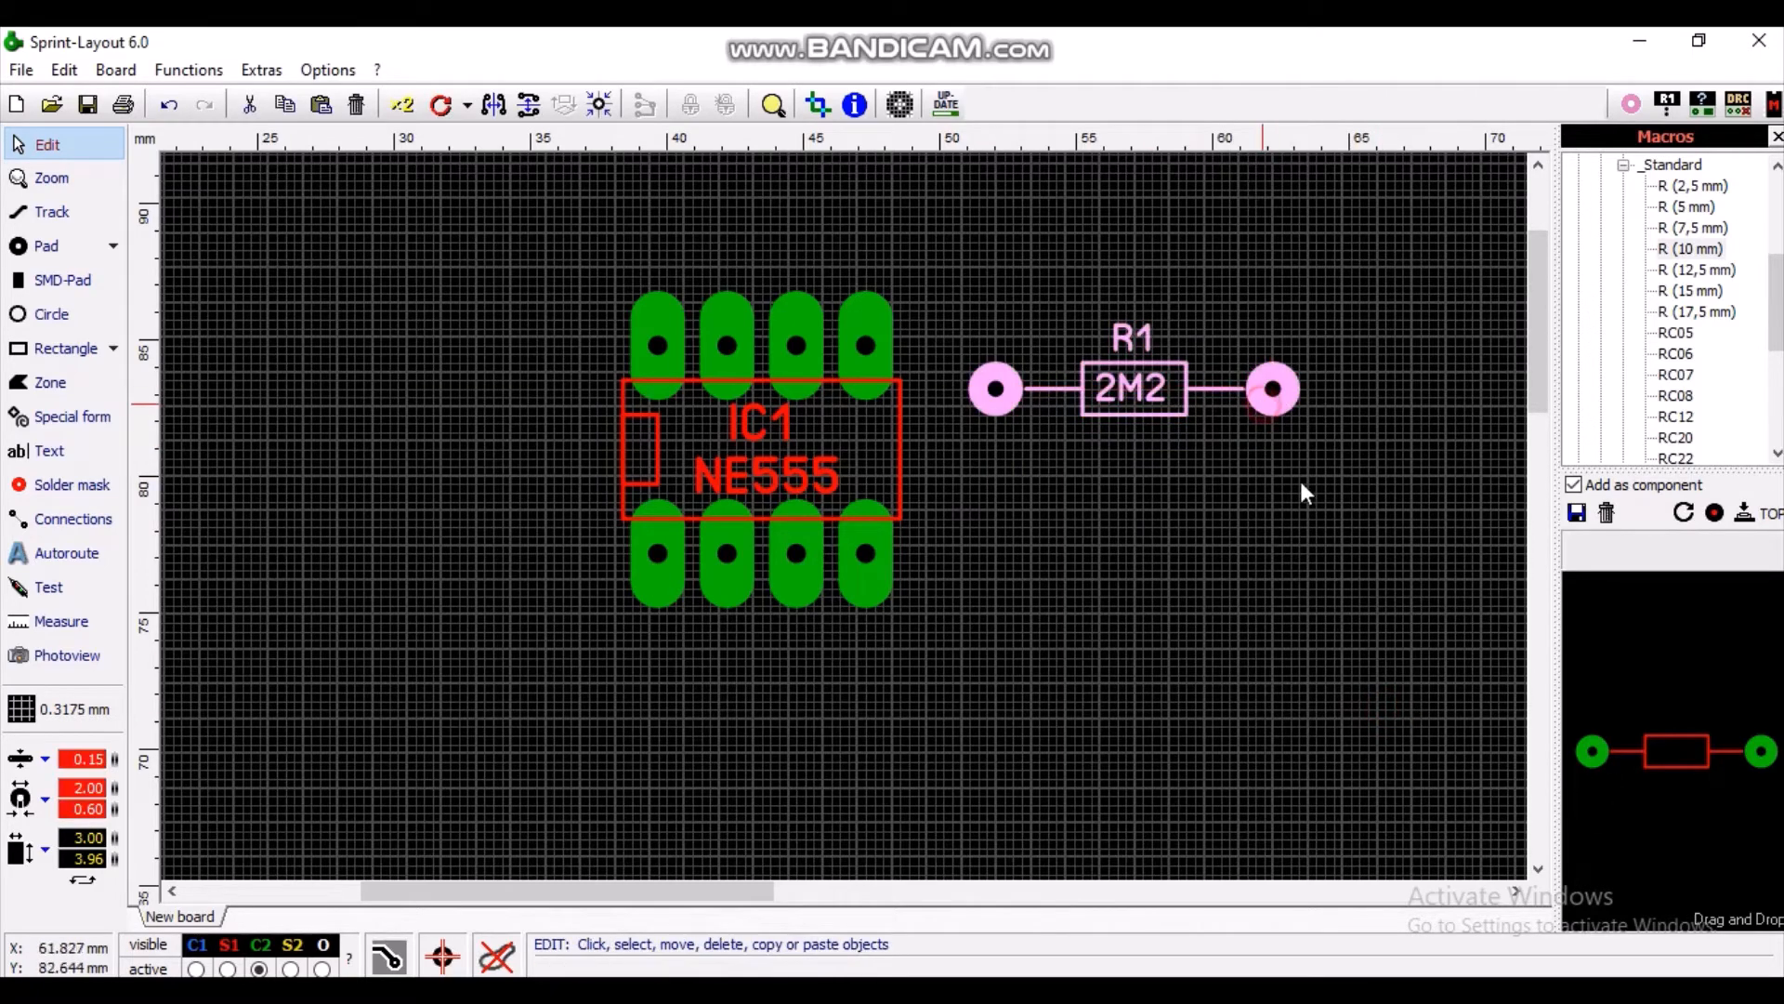
pyautogui.hotkey('ctrl', 'v')
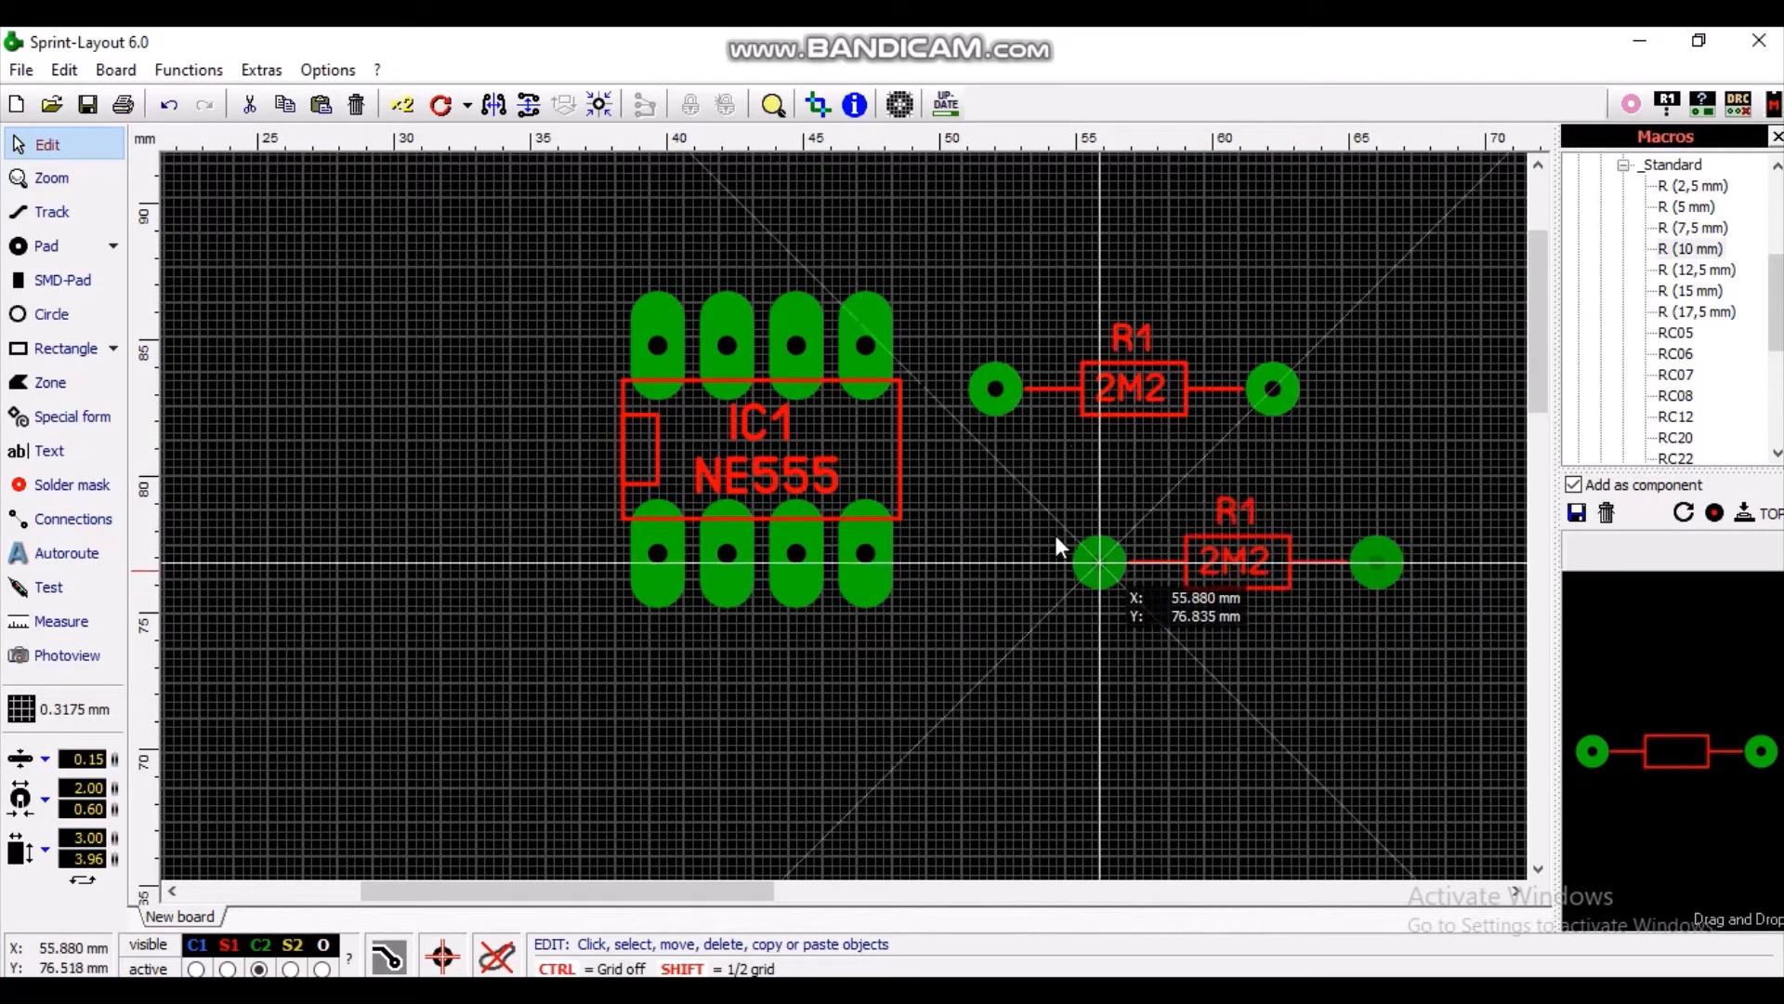
pyautogui.click(1002, 531)
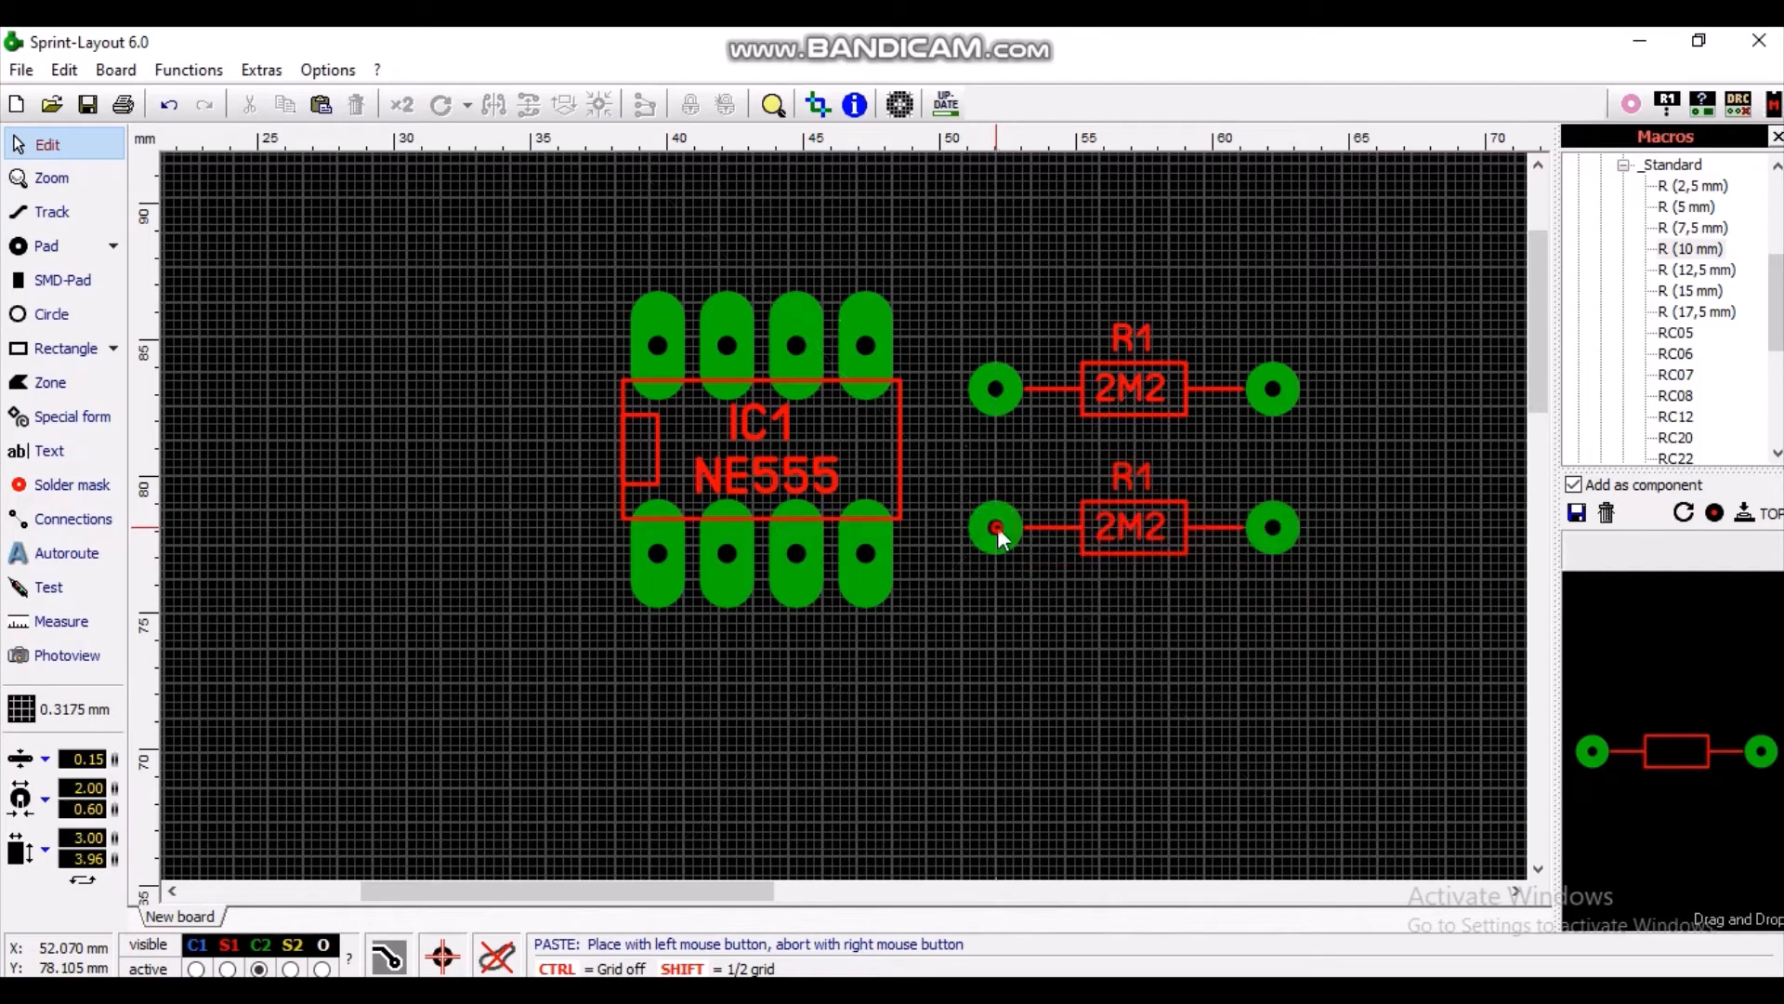
# Step: Change the copied resistor's ID to R2 and its value to 1k, and centre the value label in its body
pyautogui.doubleClick(1105, 531)
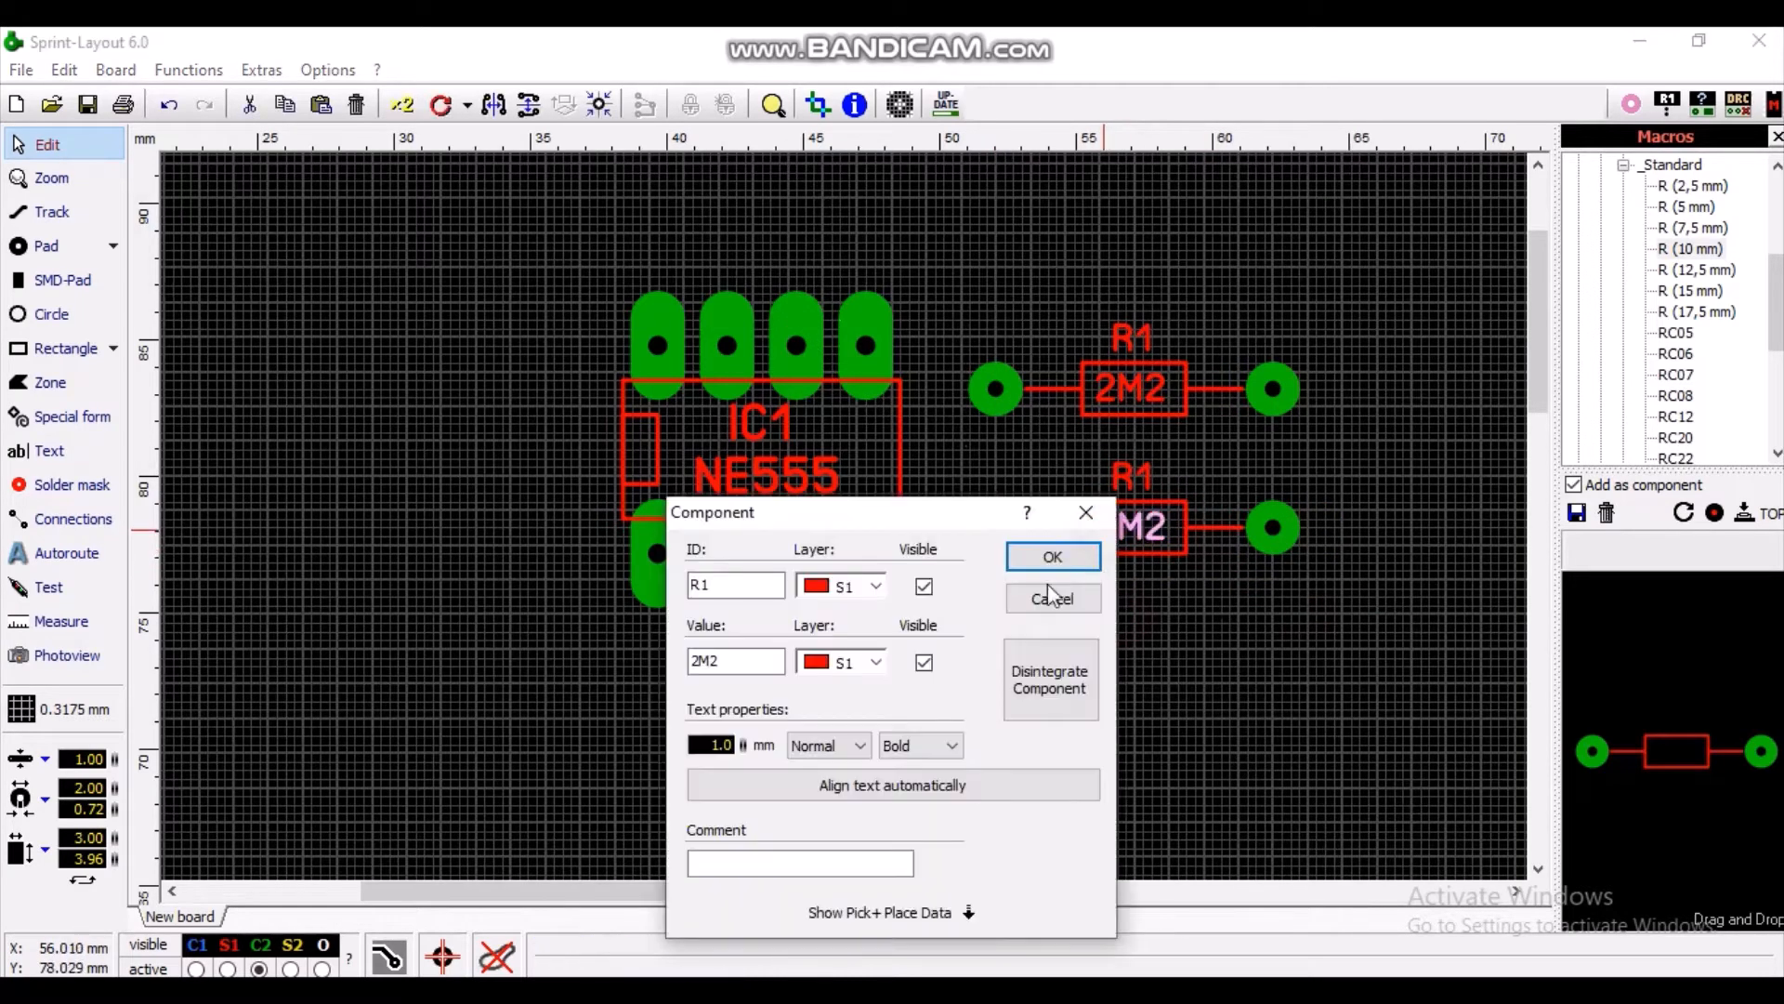
pyautogui.doubleClick(705, 585)
pyautogui.write('R2')
pyautogui.click(736, 657)
pyautogui.moveTo(695, 660); pyautogui.dragTo(746, 658)
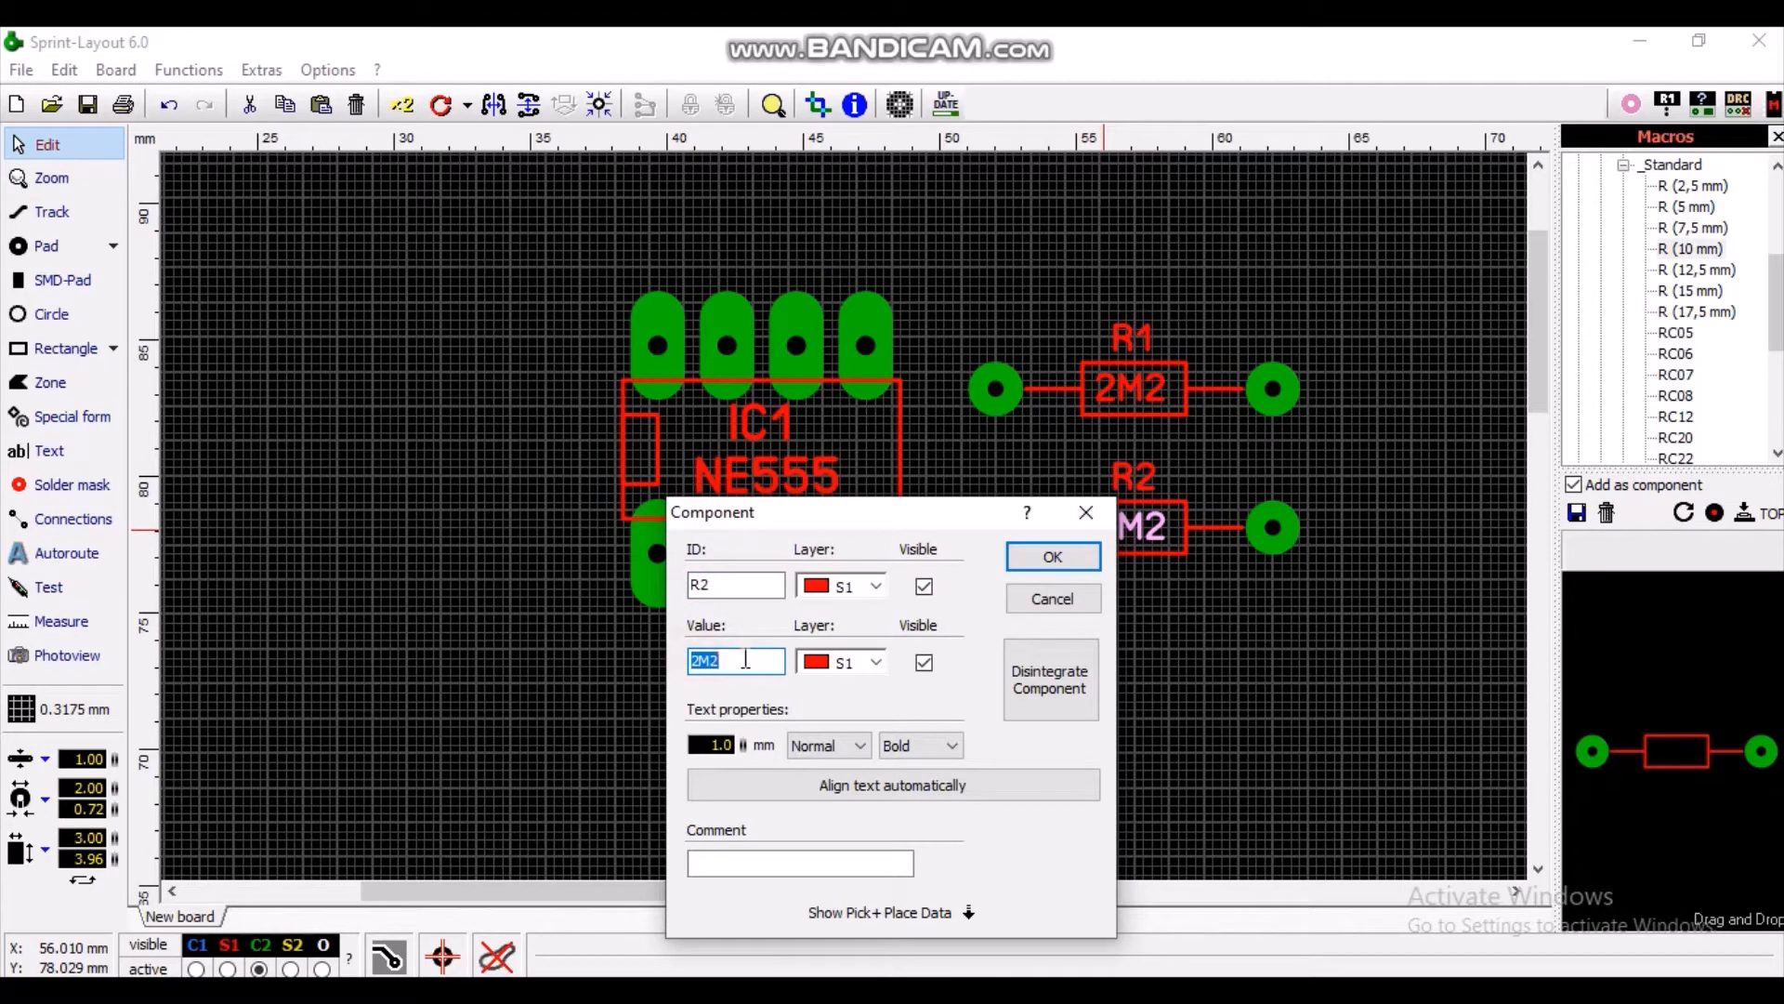
pyautogui.write('1k')
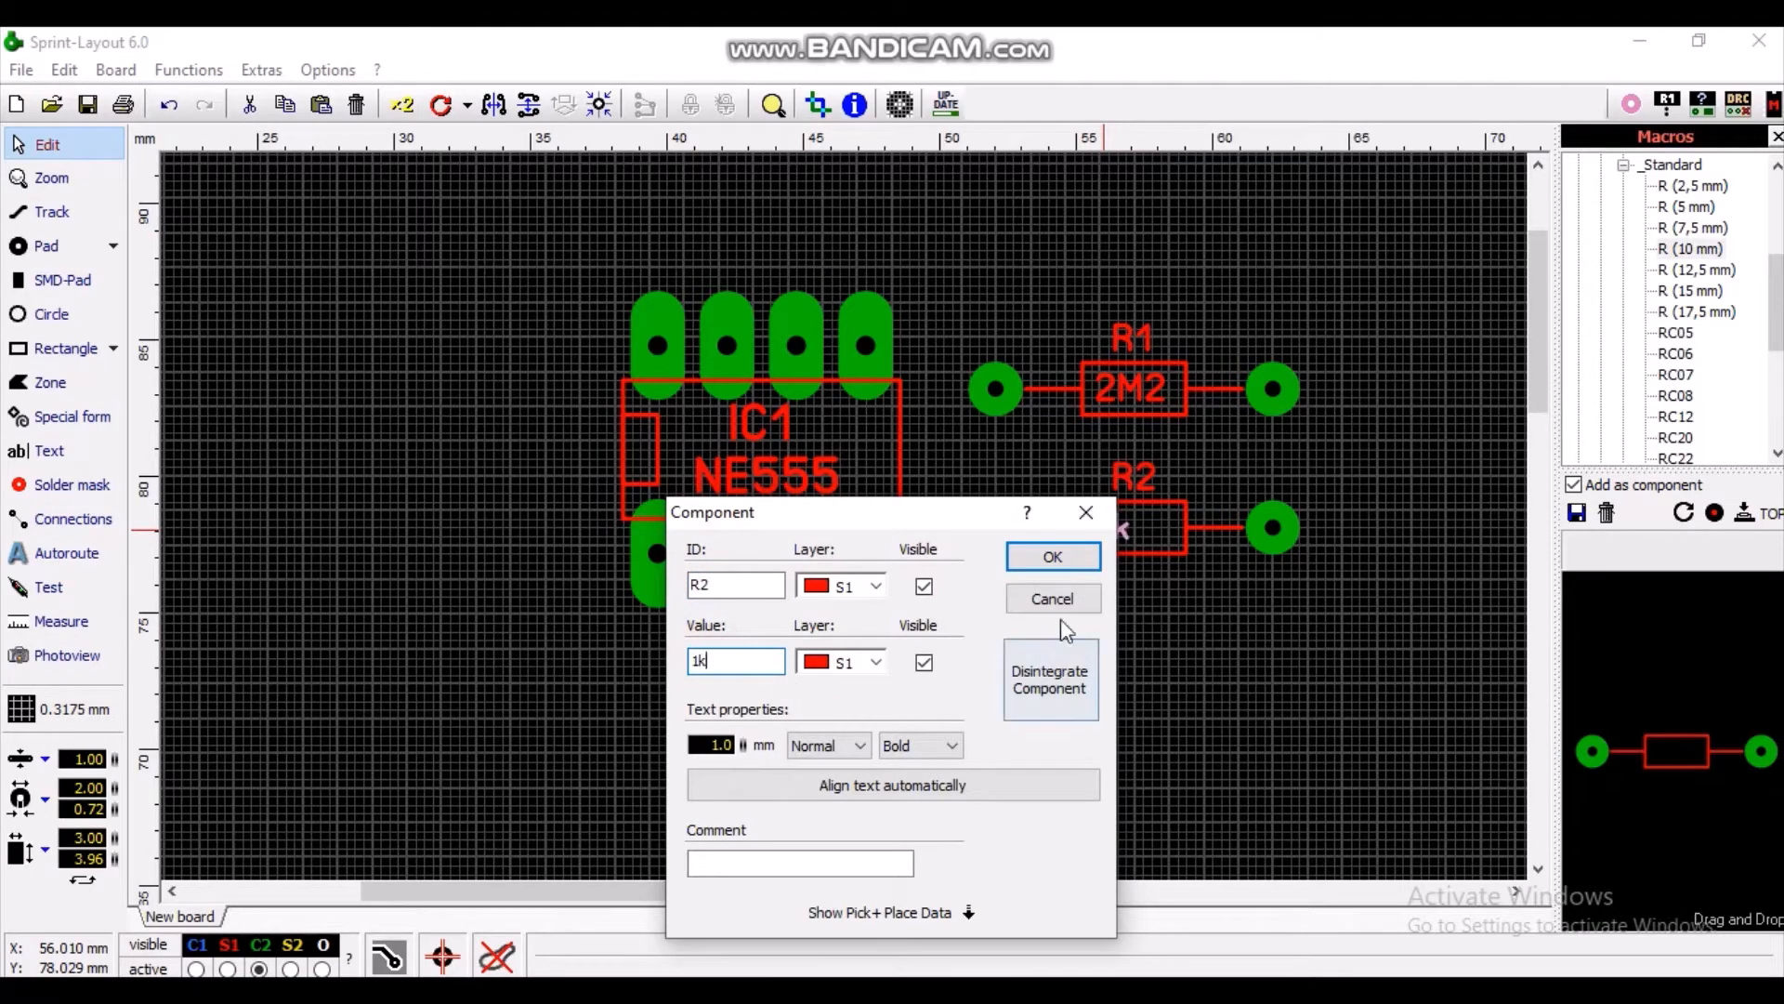
pyautogui.click(1052, 558)
pyautogui.click(1123, 697)
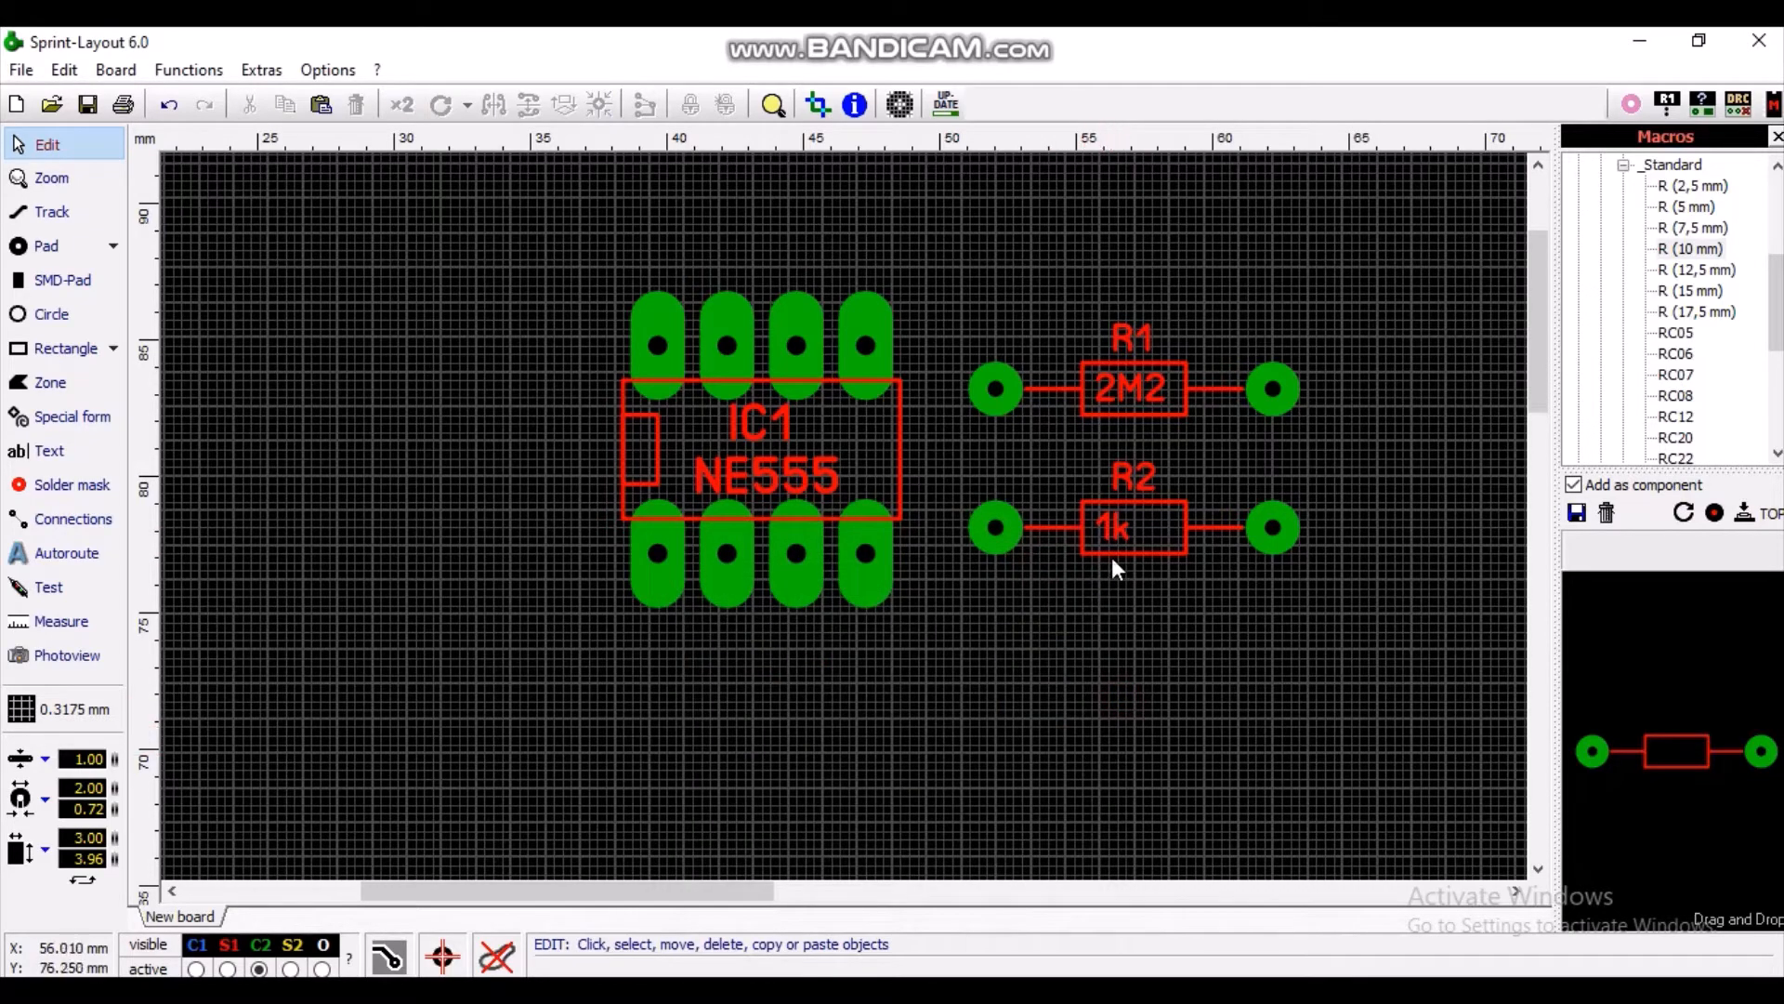
pyautogui.moveTo(1120, 525); pyautogui.dragTo(1135, 526)
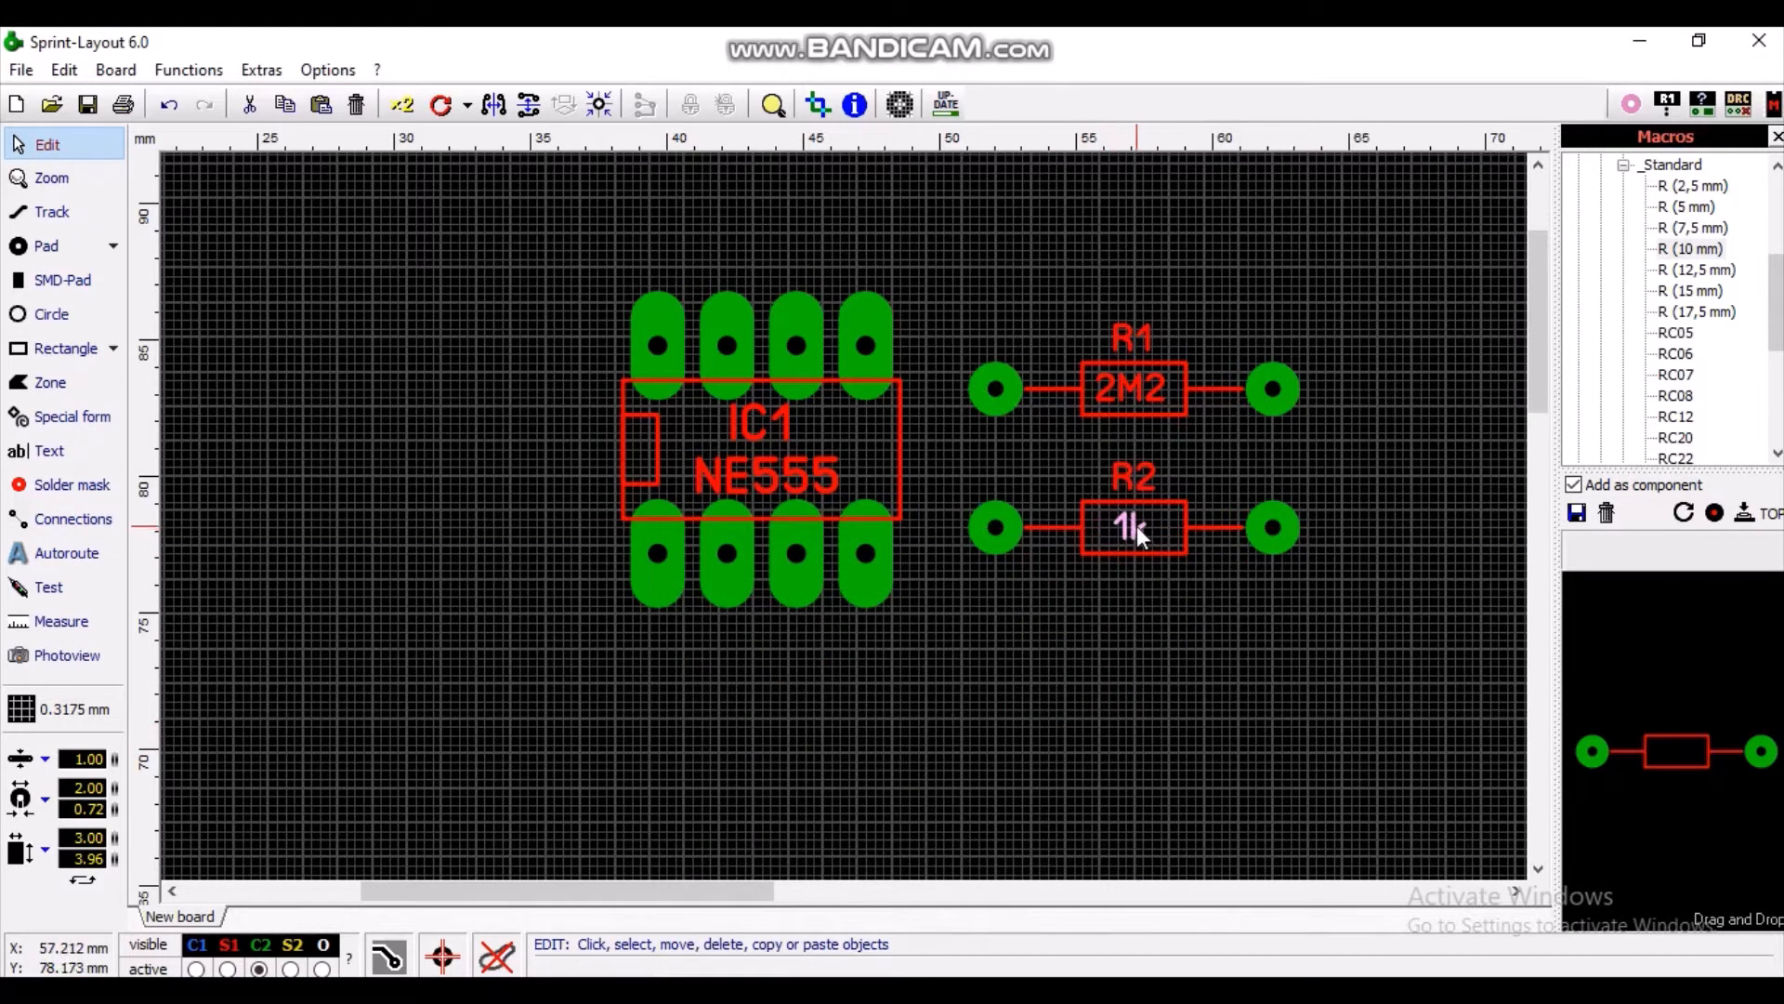
pyautogui.click(1137, 680)
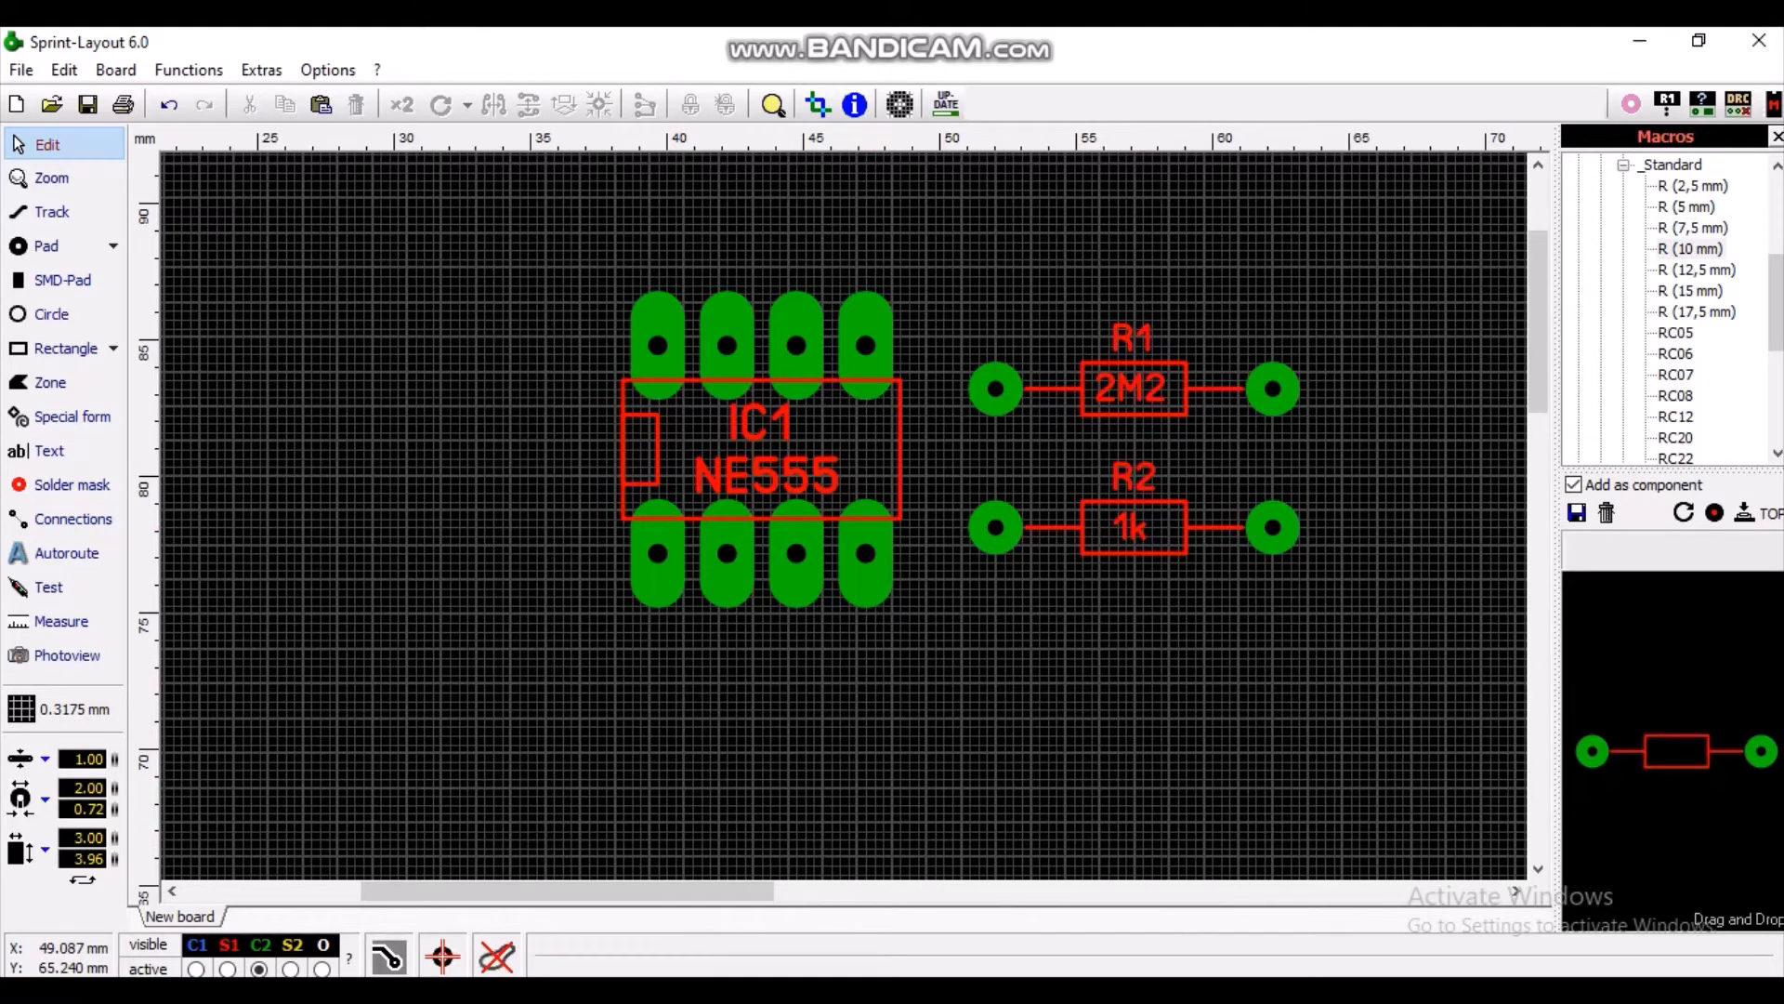
# Step: Switch to the Word document to check the remaining parts in the component list, and return to Sprint-Layout
pyautogui.click(807, 989)
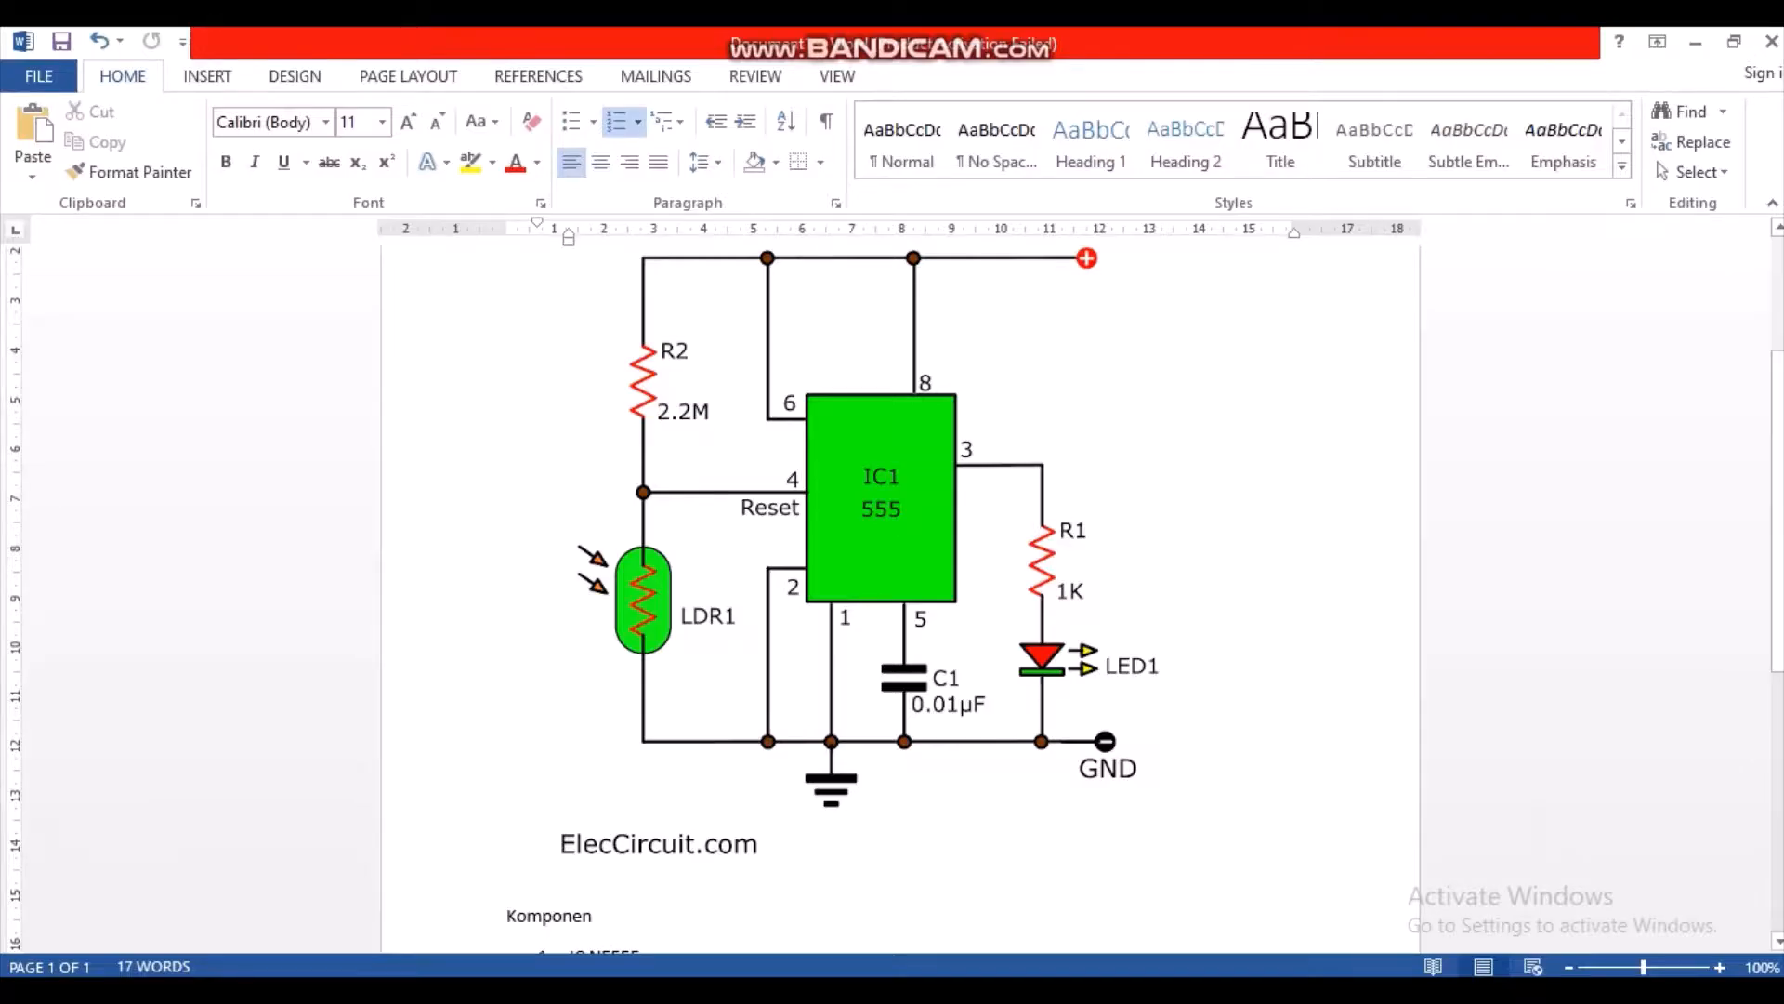
pyautogui.scroll(-2, 900, 848)
pyautogui.scroll(-3, 900, 847)
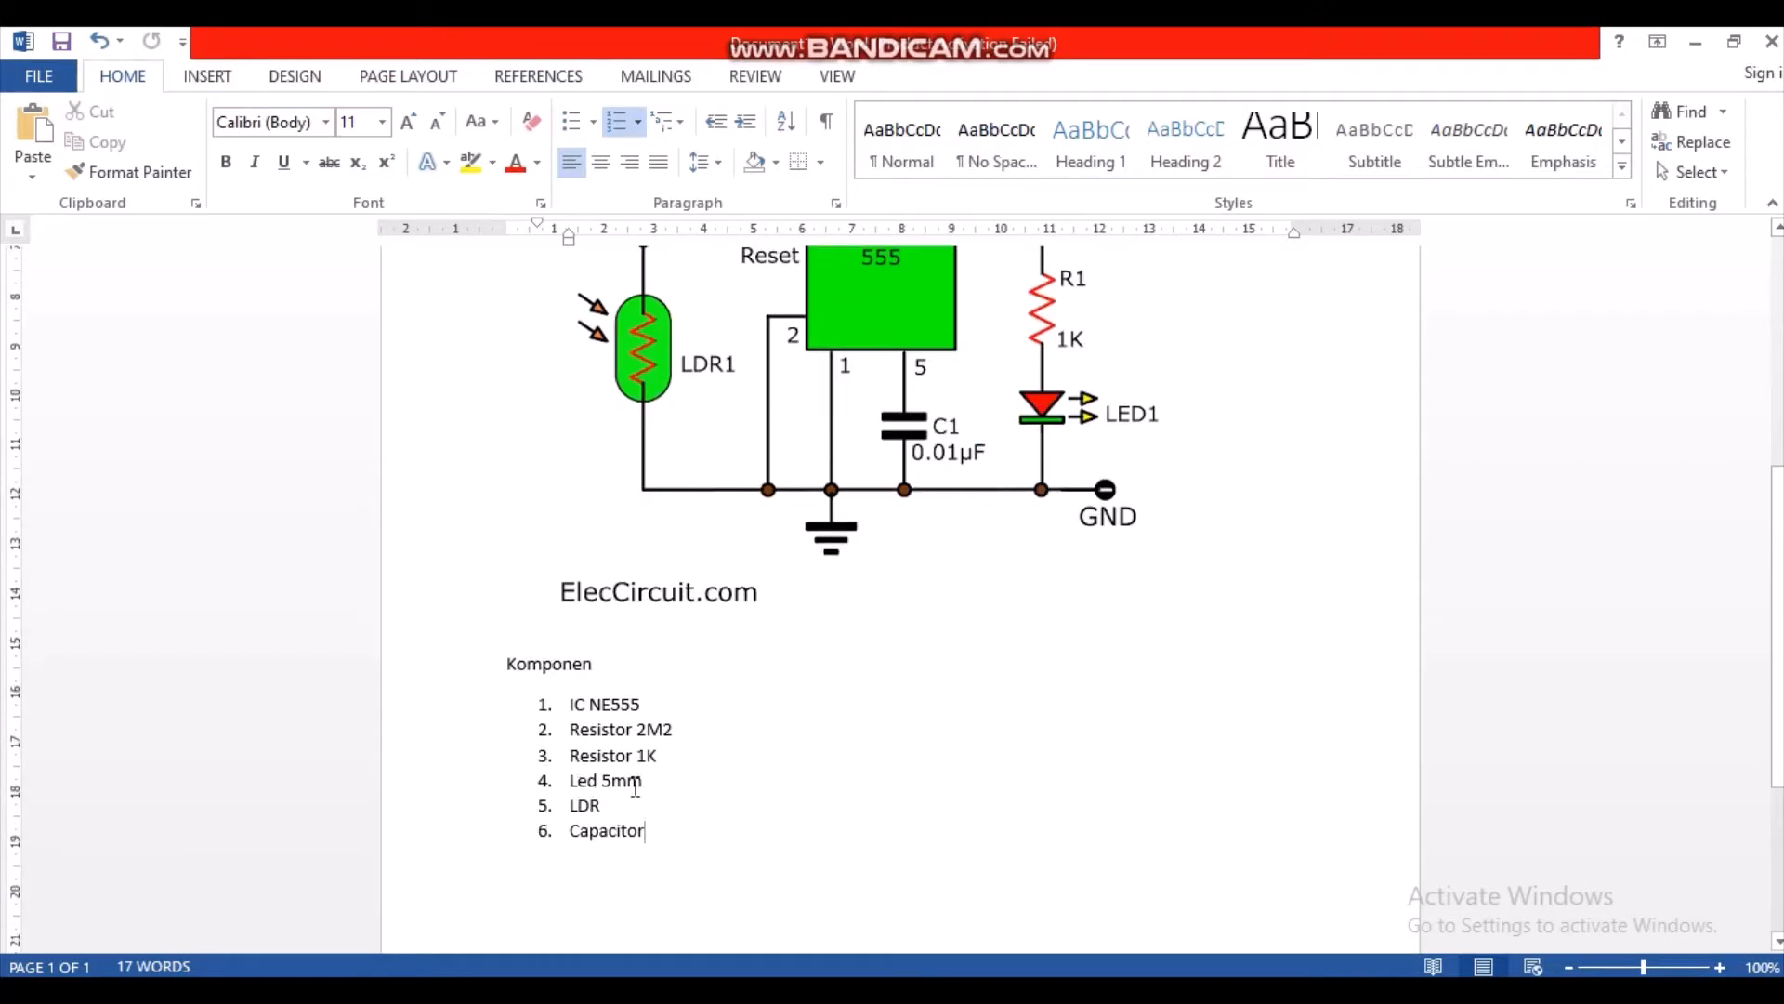
pyautogui.hotkey('alt', 'Tab')
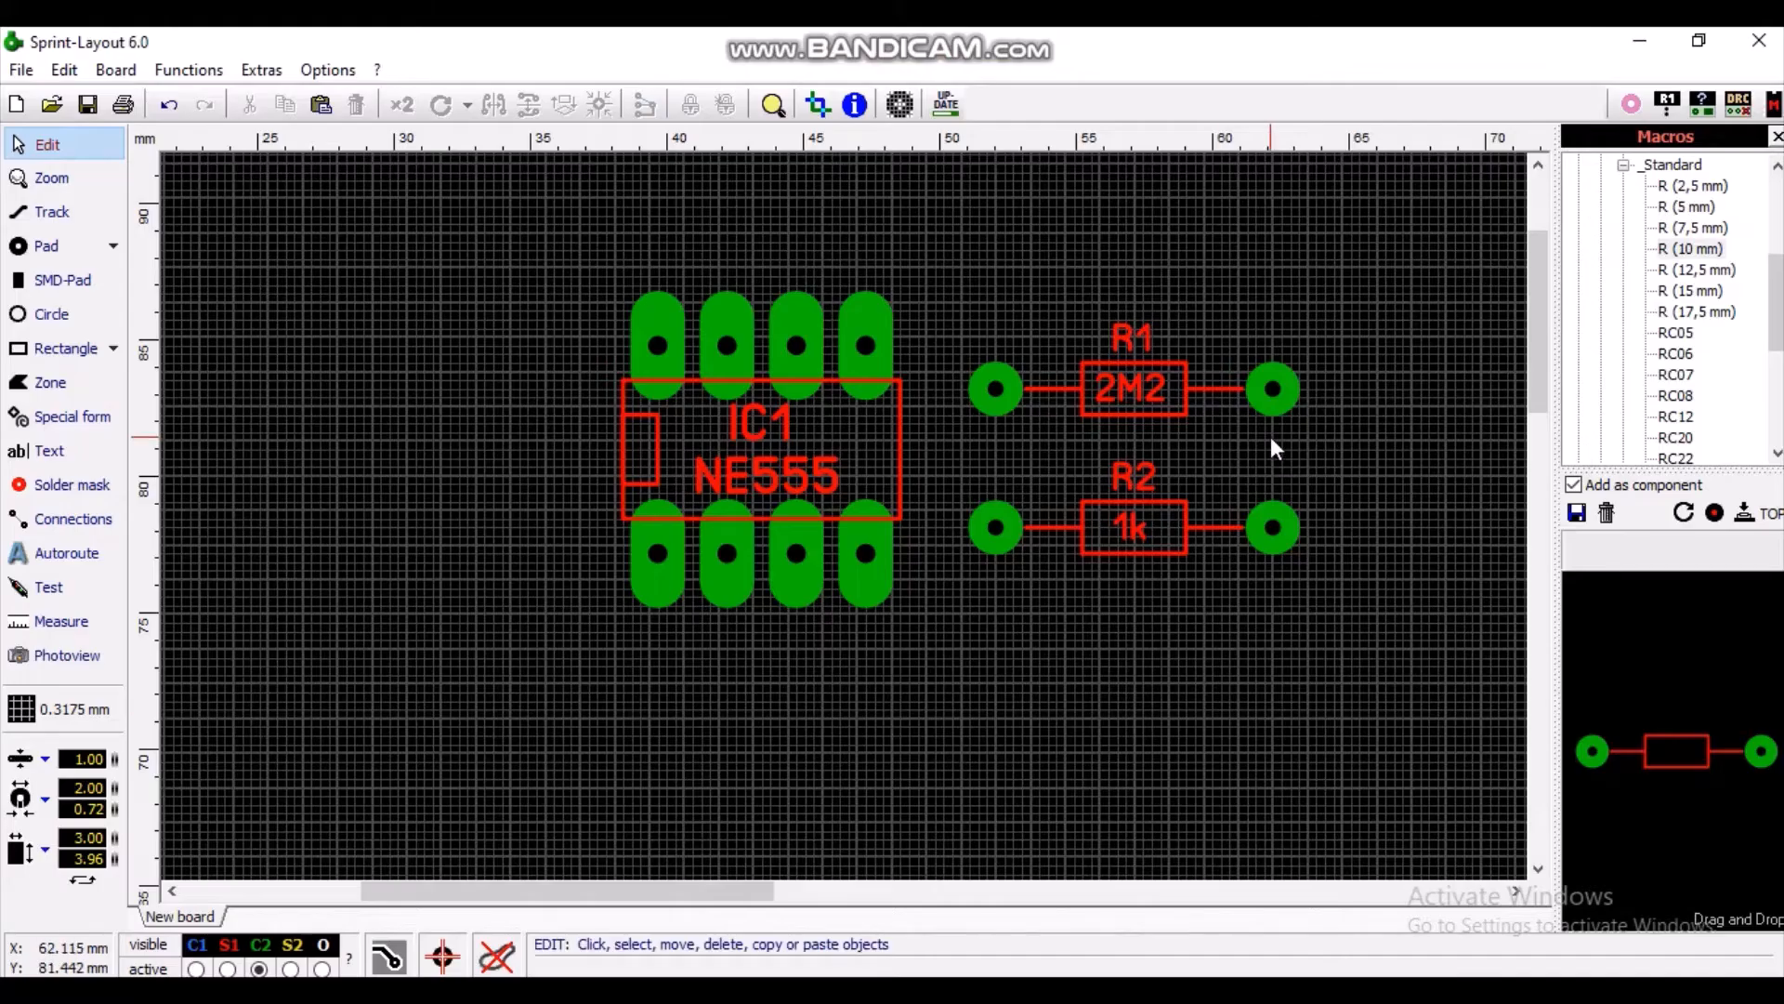
# Step: Place the through-hole LED (5 mm) macro from the diode library on the board below resistor R2
pyautogui.click(1624, 164)
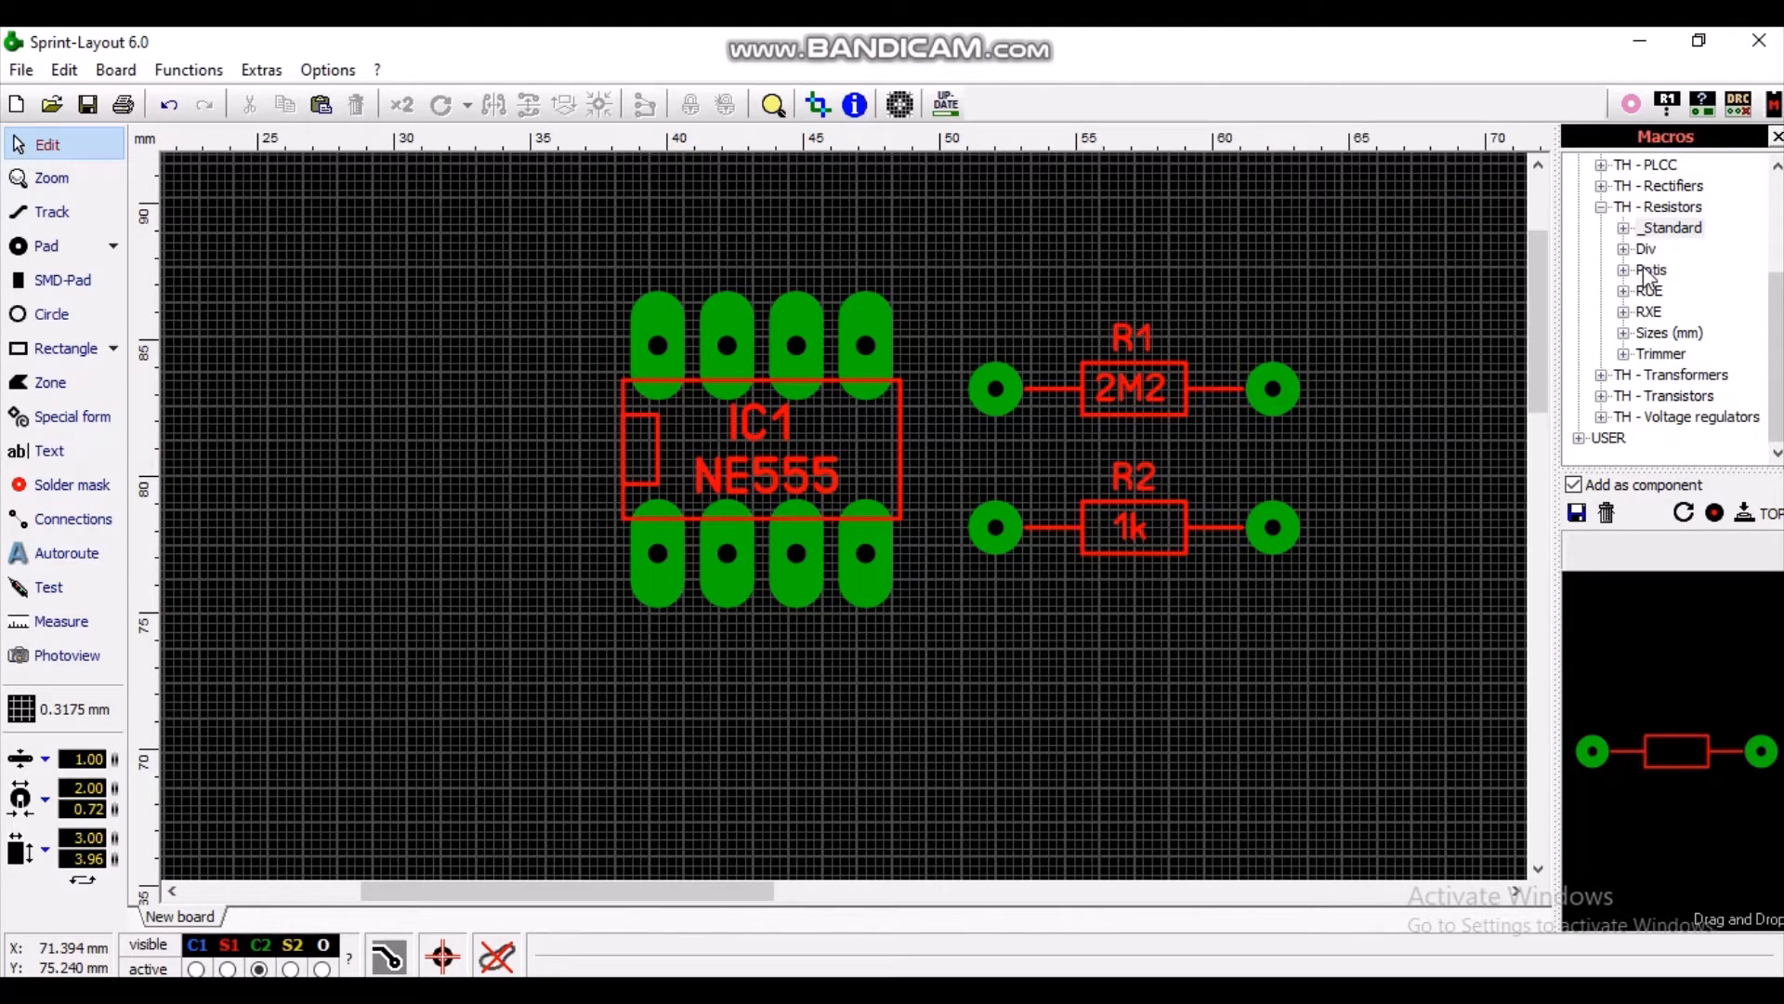
pyautogui.click(1600, 207)
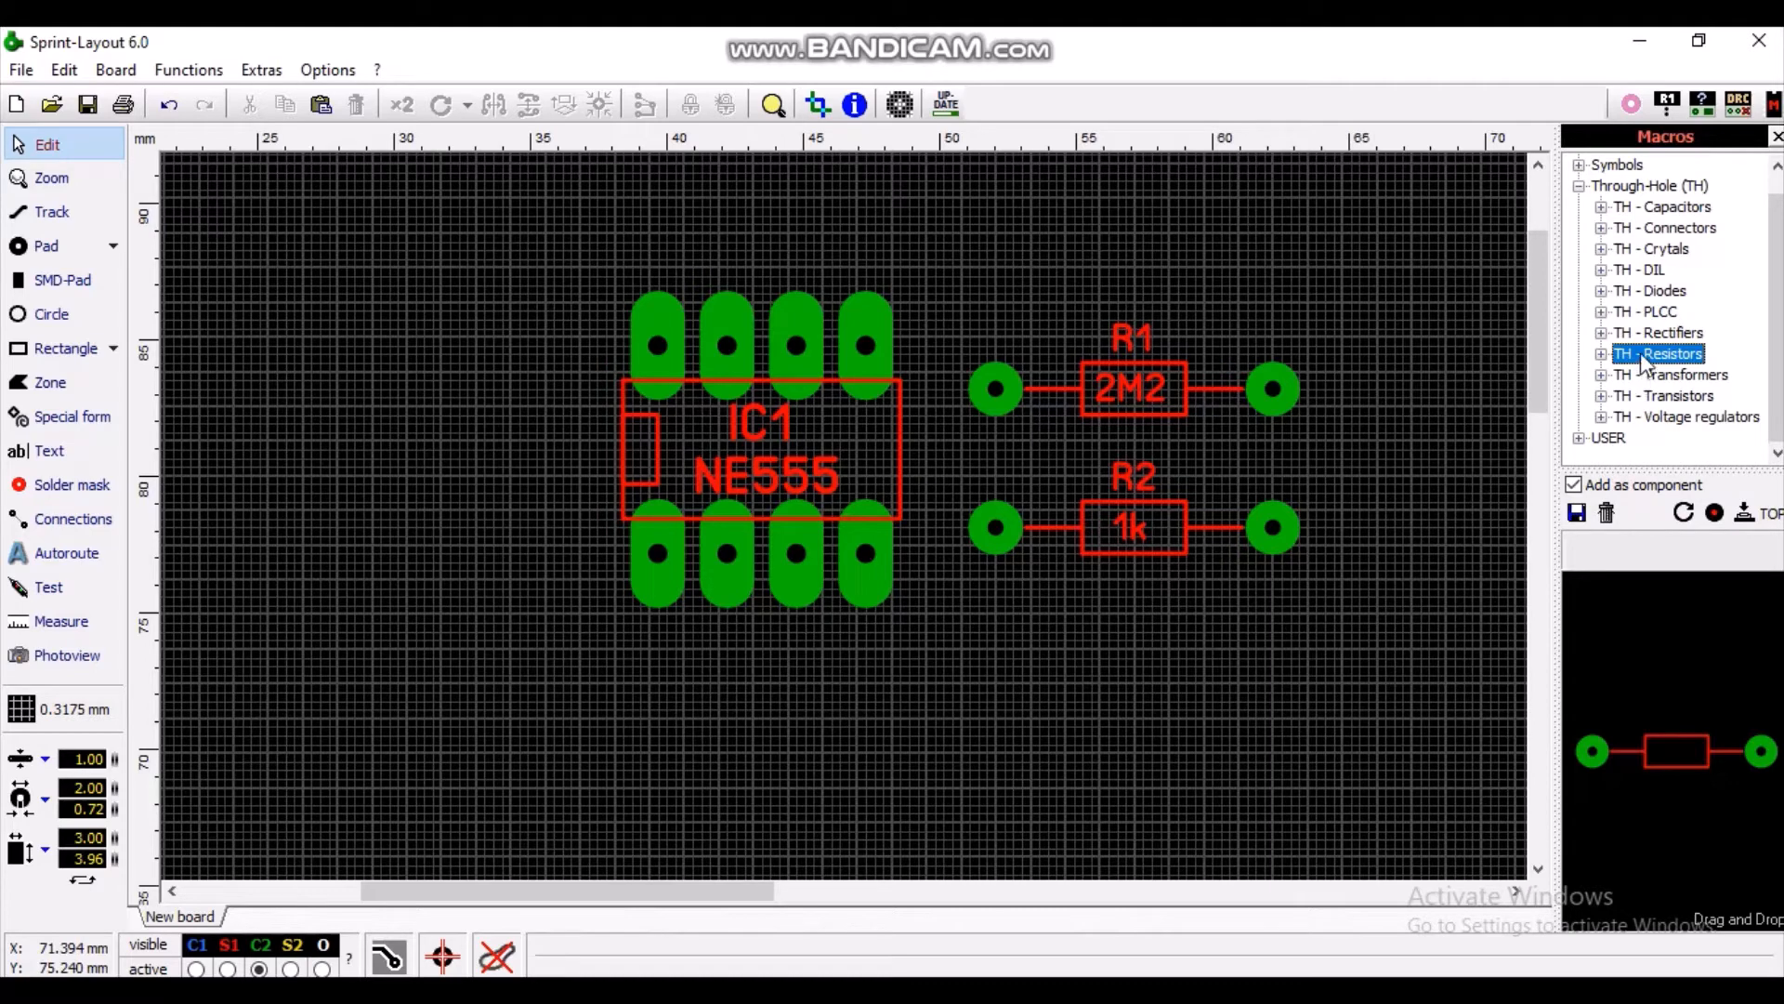
pyautogui.scroll(1, 1778, 262)
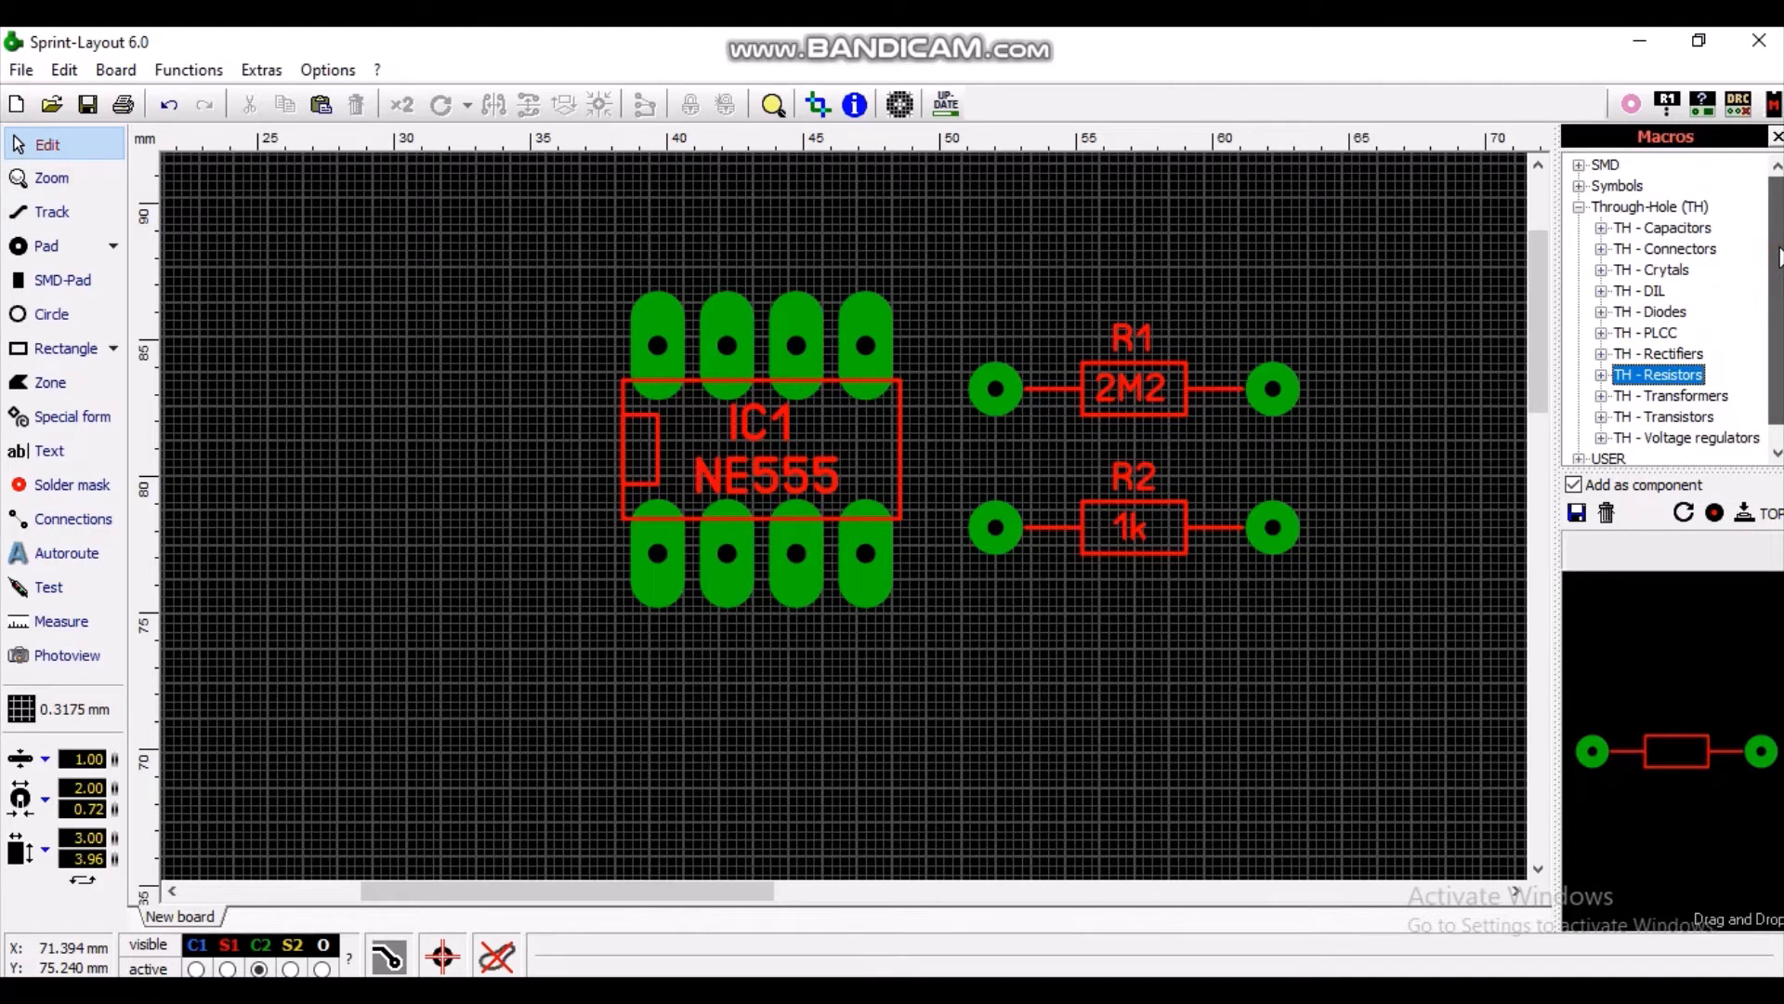
pyautogui.click(1602, 316)
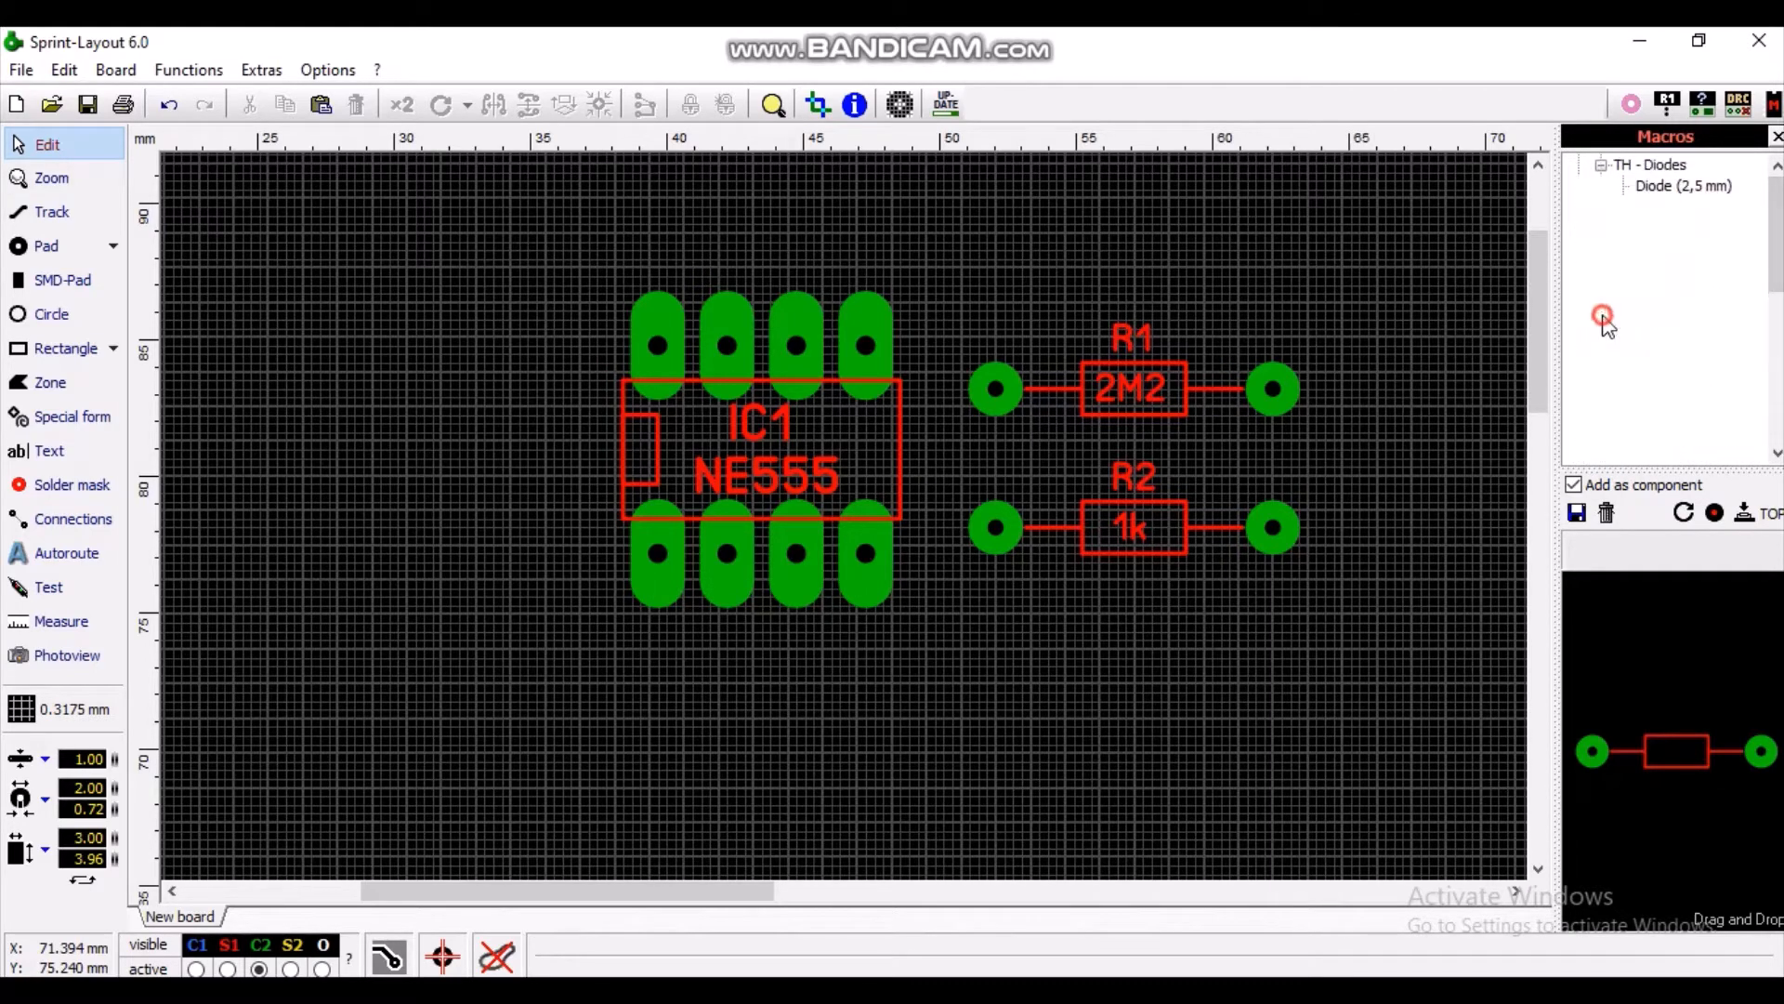
pyautogui.scroll(-1, 1775, 298)
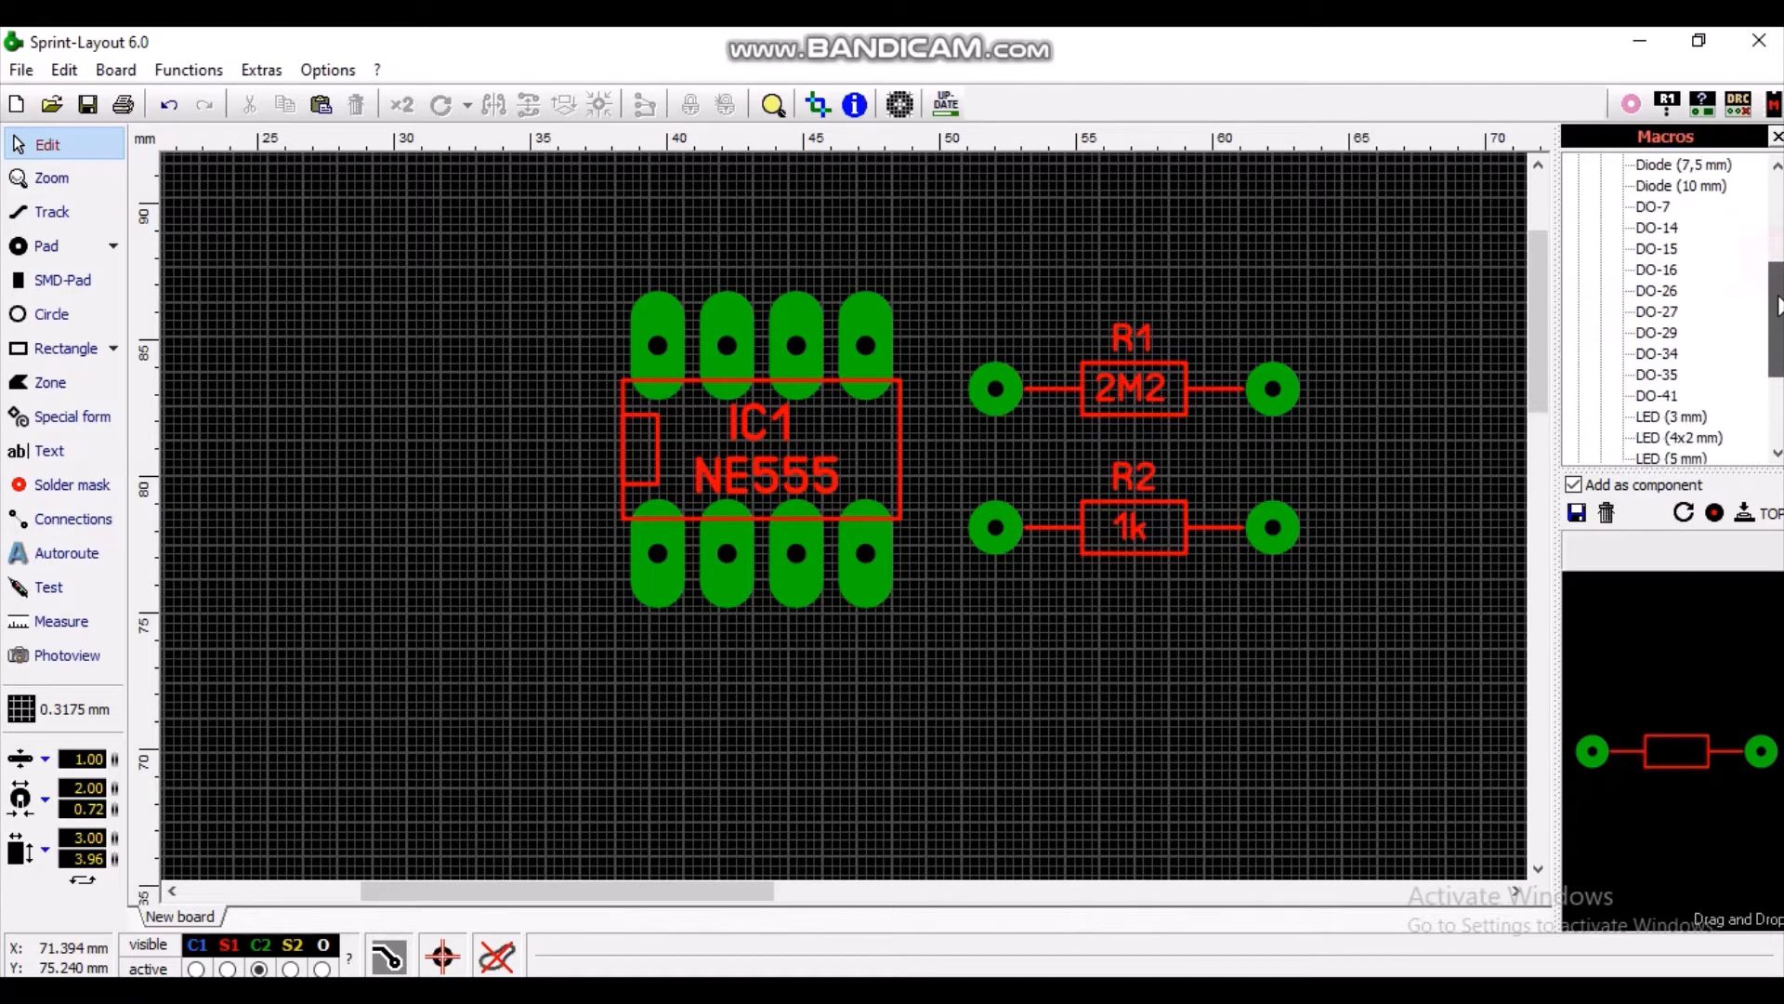
pyautogui.scroll(-1, 1778, 307)
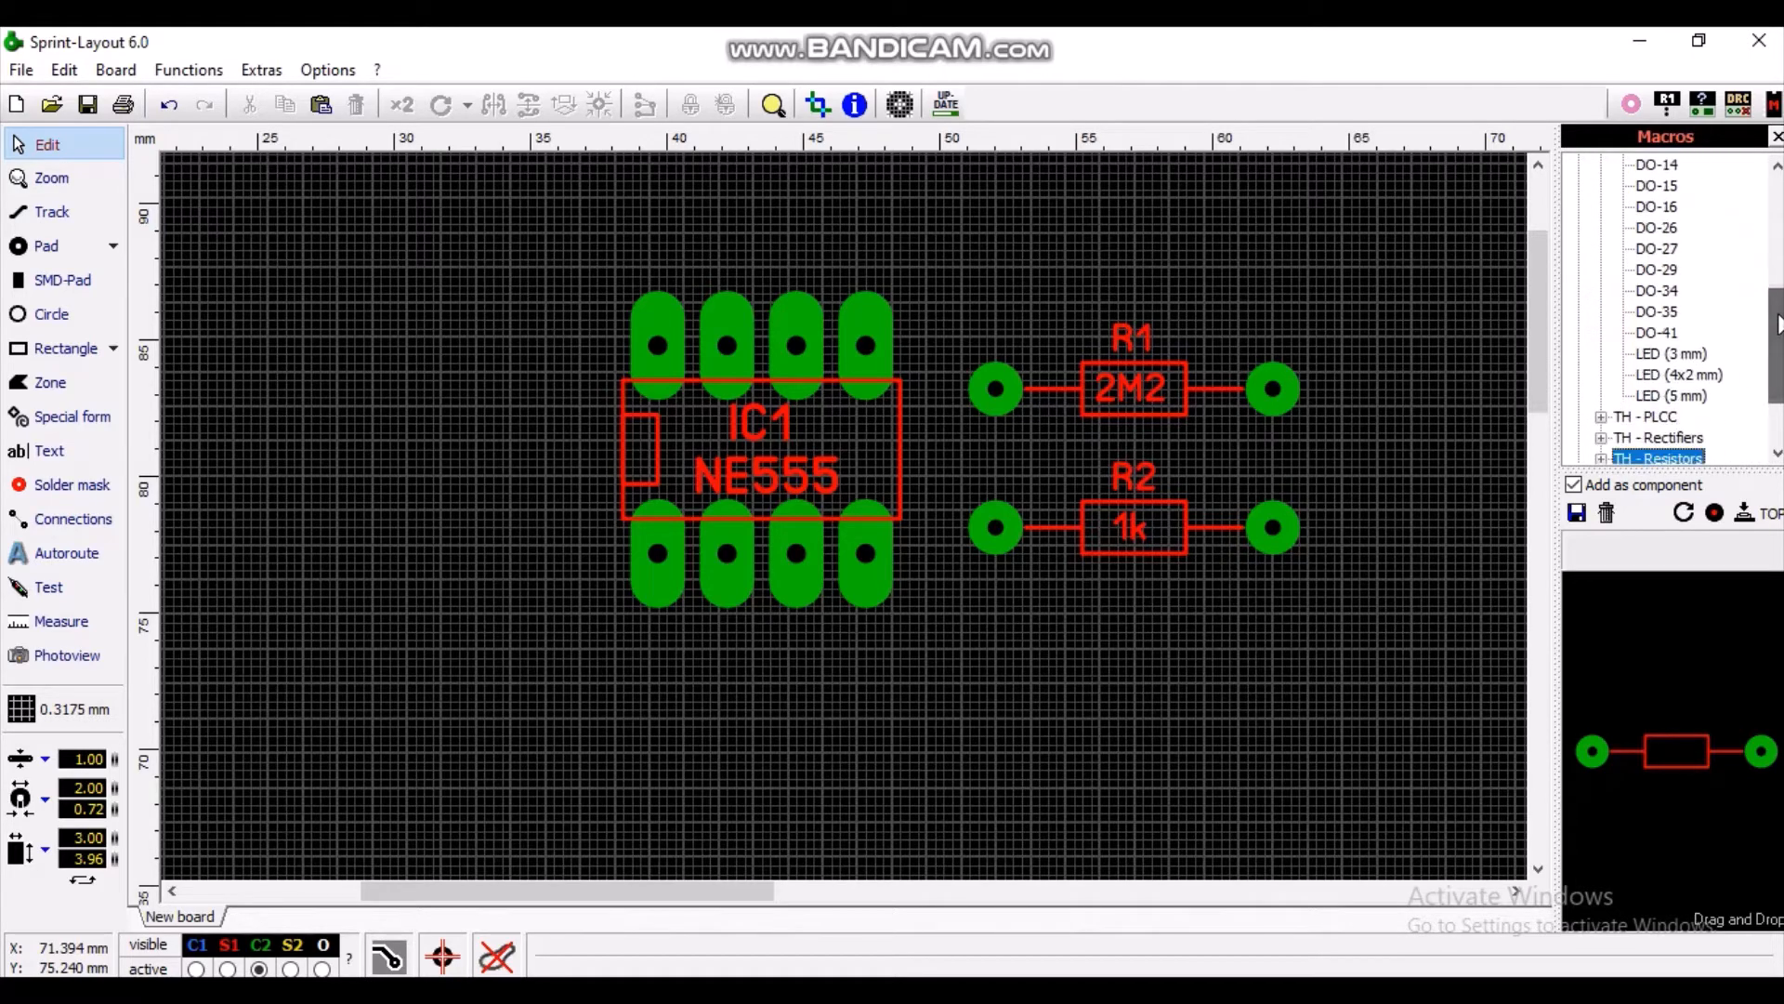
pyautogui.click(1654, 397)
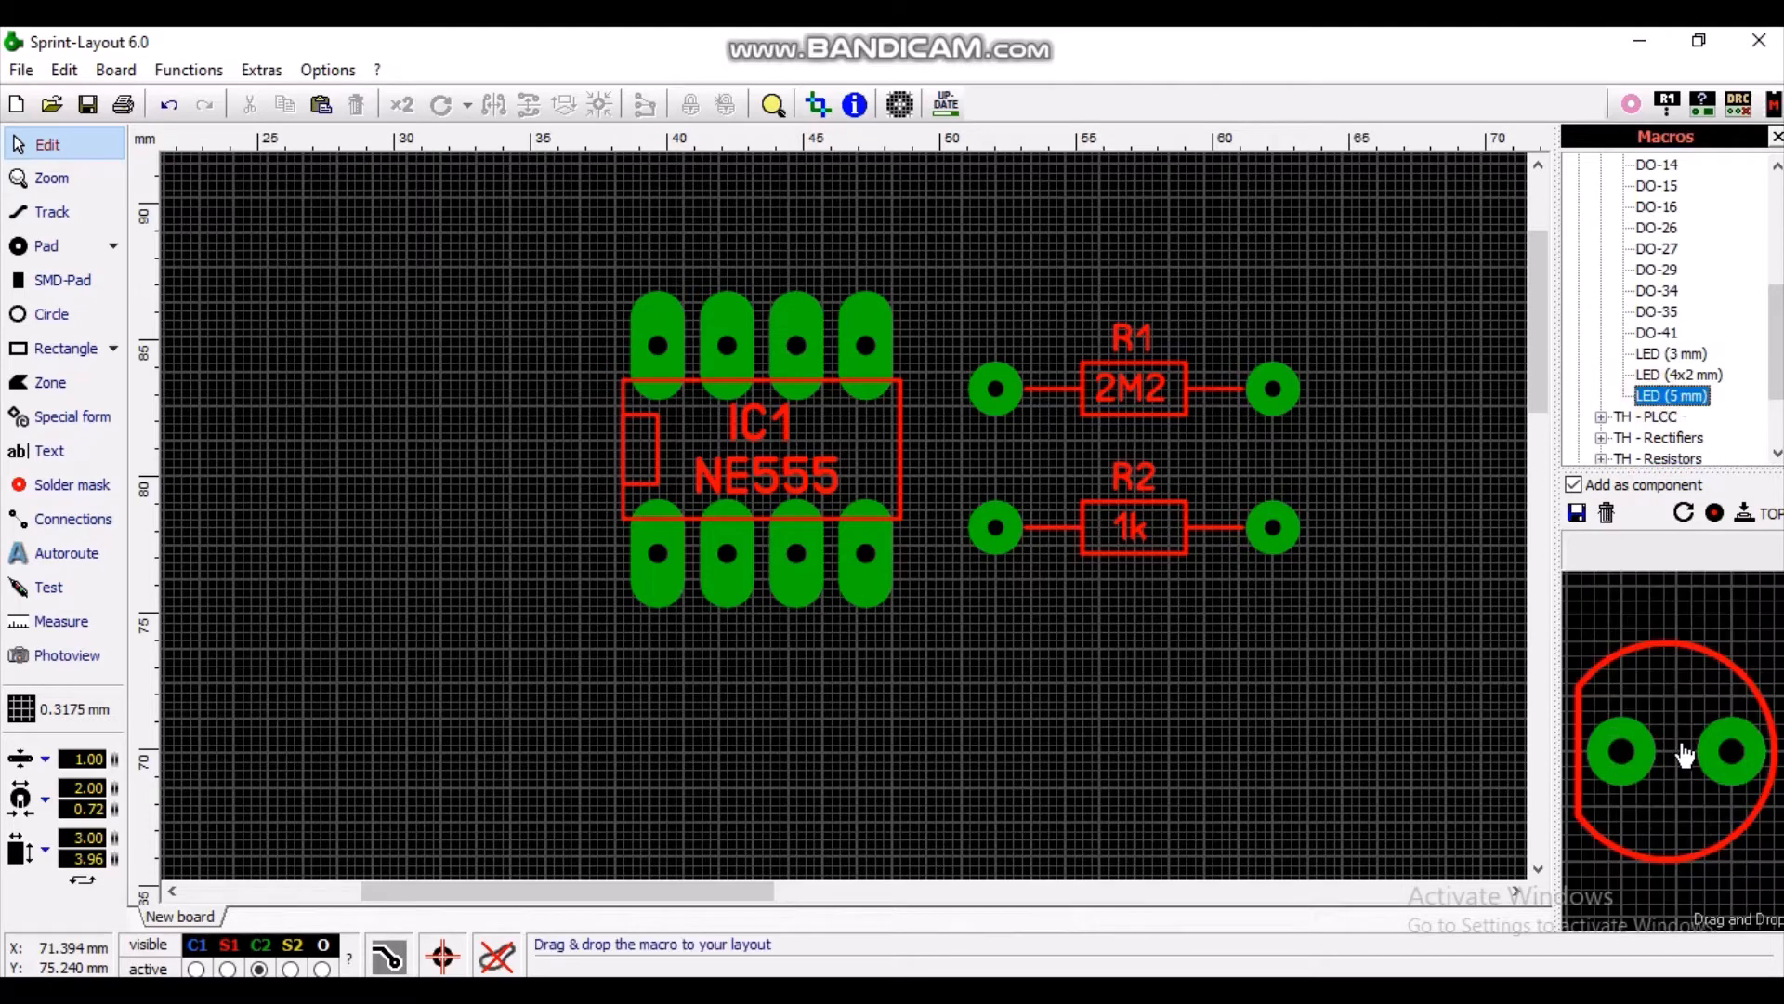
pyautogui.moveTo(1637, 760); pyautogui.dragTo(1107, 690)
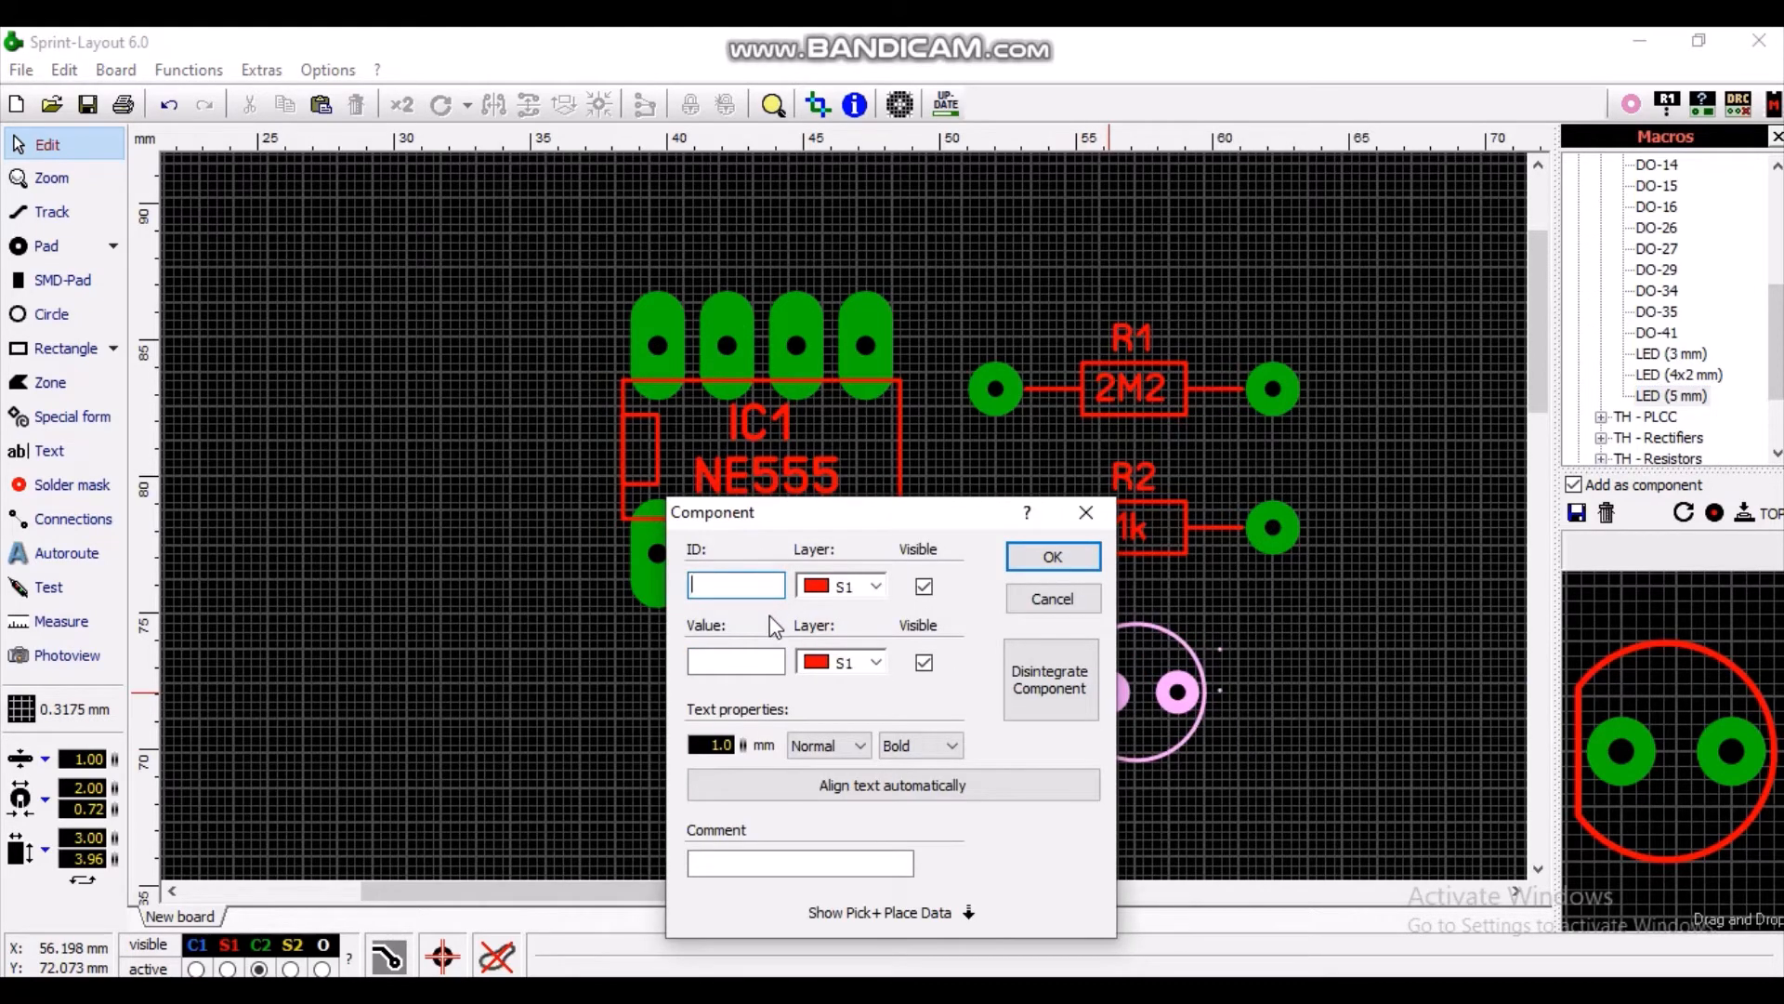
# Step: Give the placed LED the ID D1 and value 5MM
pyautogui.write('D1')
pyautogui.click(755, 658)
pyautogui.write('5MM')
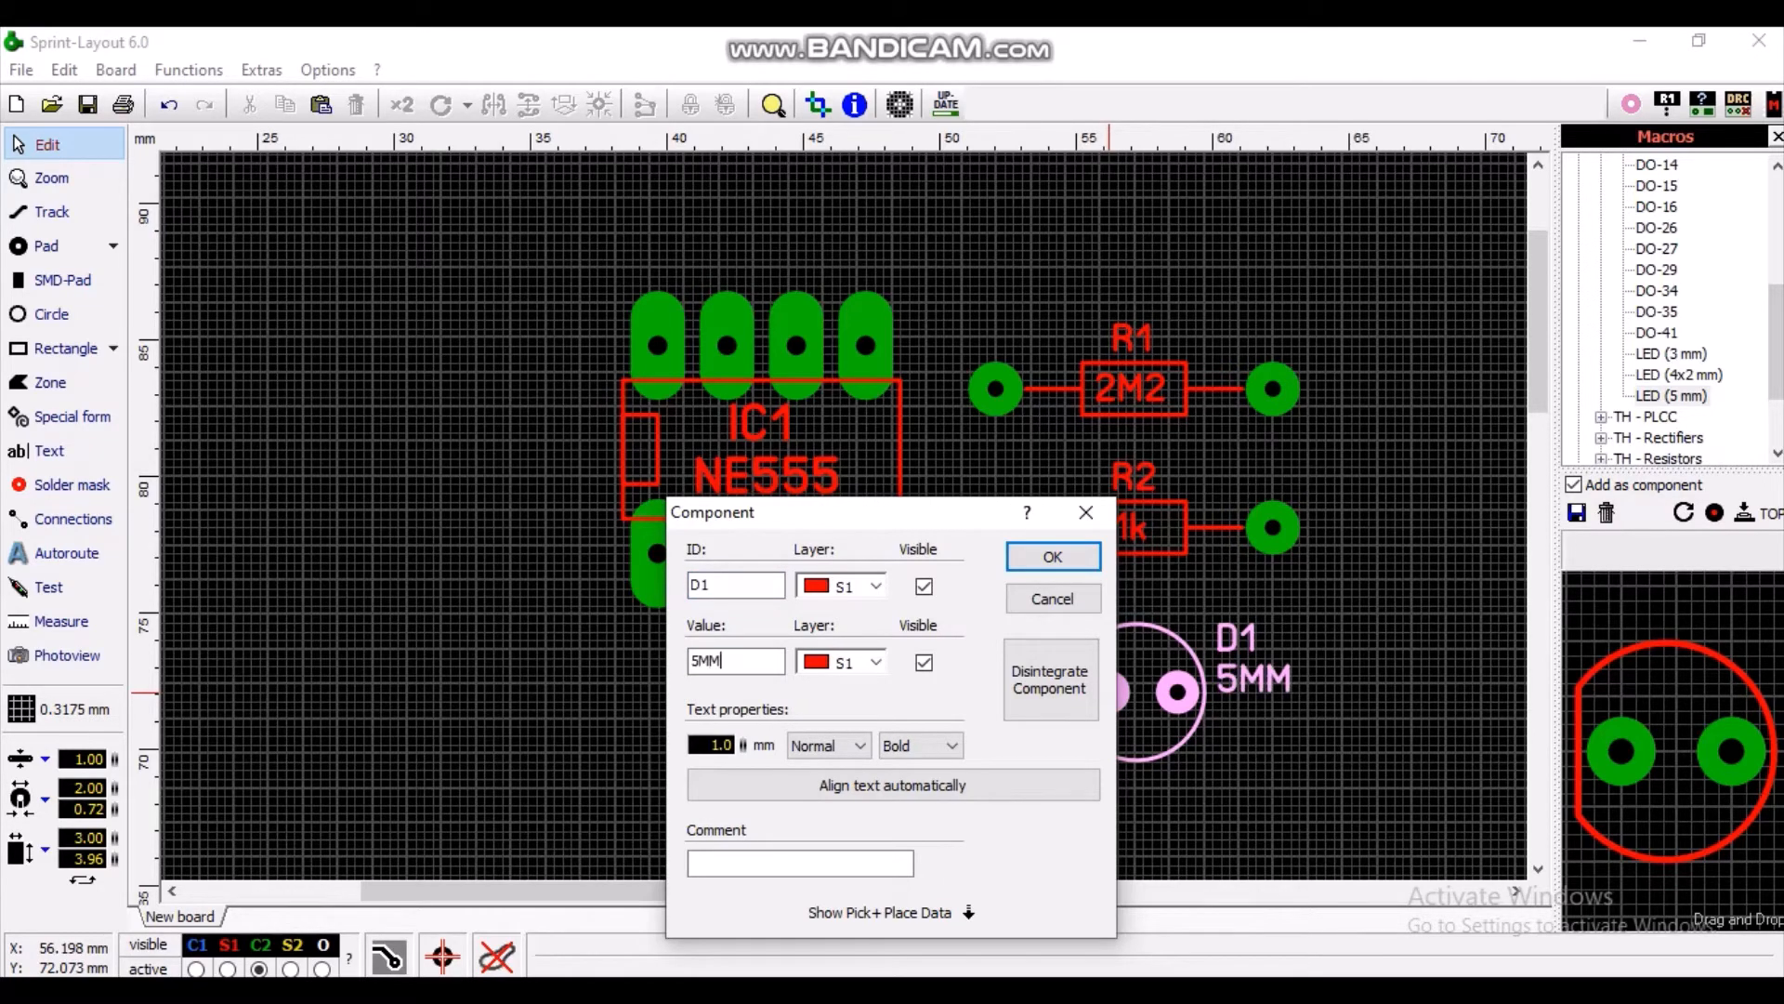
pyautogui.click(1051, 559)
pyautogui.click(1292, 755)
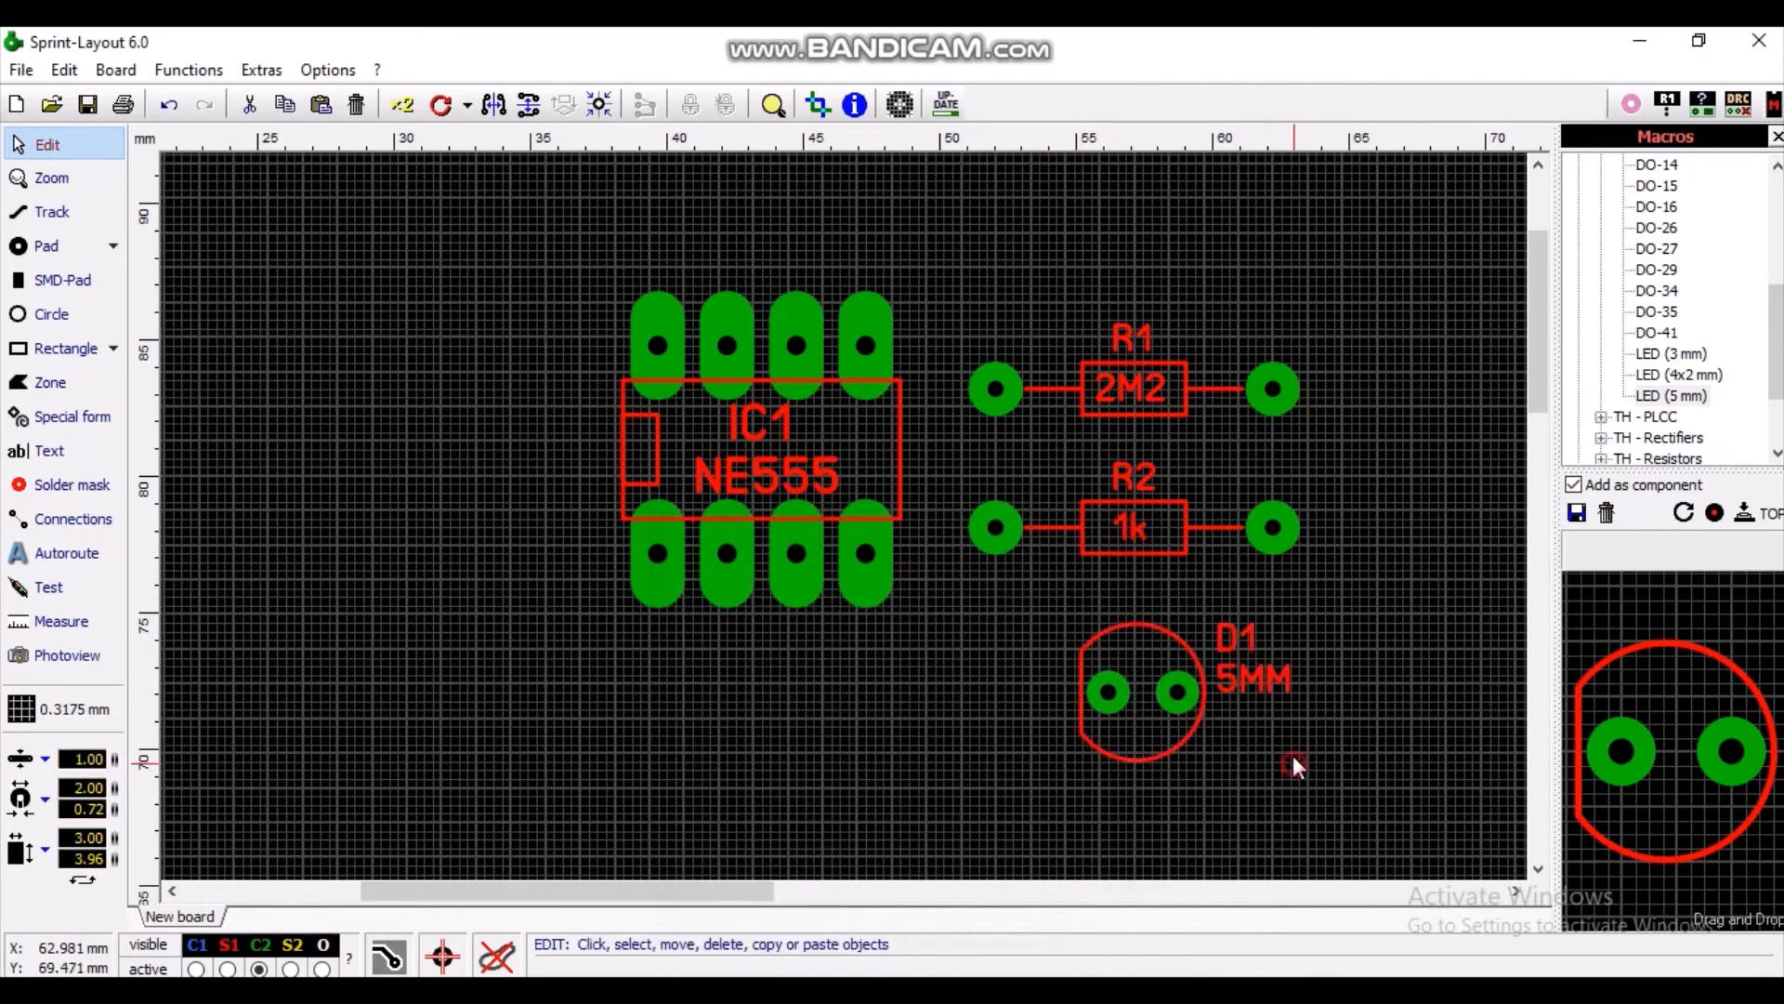
# Step: Move the LED's D1 and 5MM labels inside its outline, D1 above the pads and 5MM below them
pyautogui.click(1236, 642)
pyautogui.moveTo(1236, 641)
pyautogui.mouseDown()
pyautogui.moveTo(1143, 667)
pyautogui.moveTo(1141, 649)
pyautogui.mouseUp()
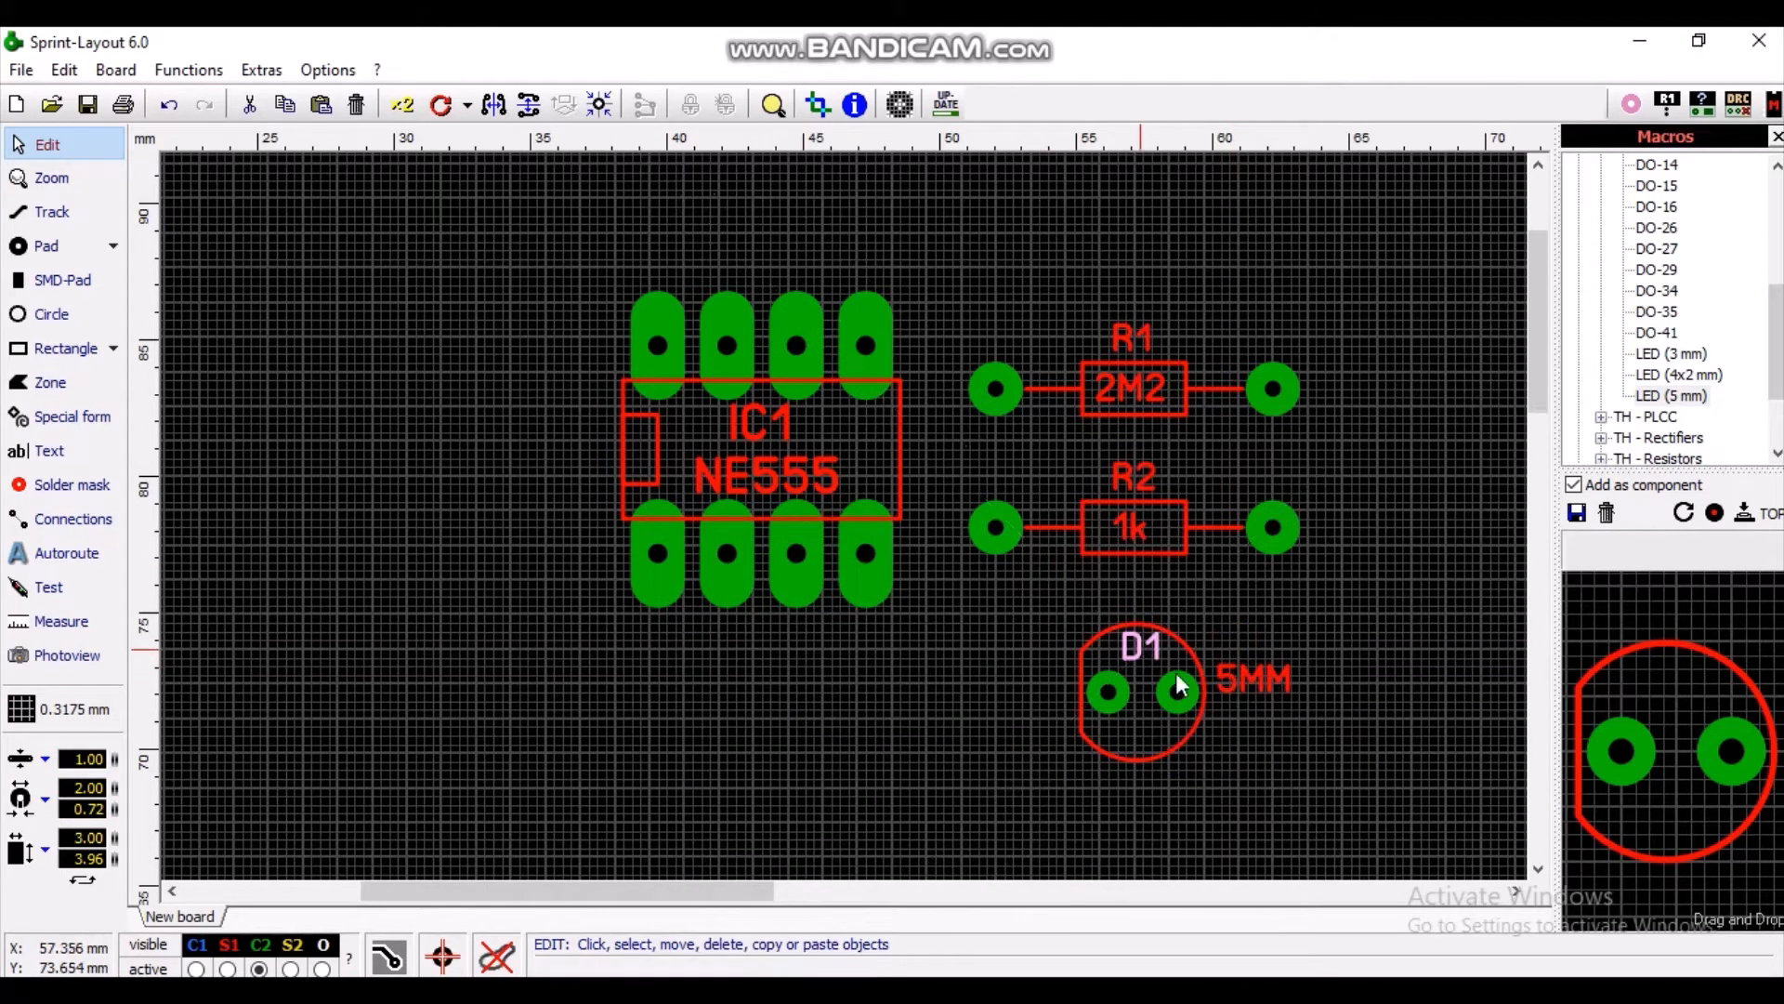
pyautogui.click(1262, 695)
pyautogui.moveTo(1245, 676); pyautogui.dragTo(1129, 741)
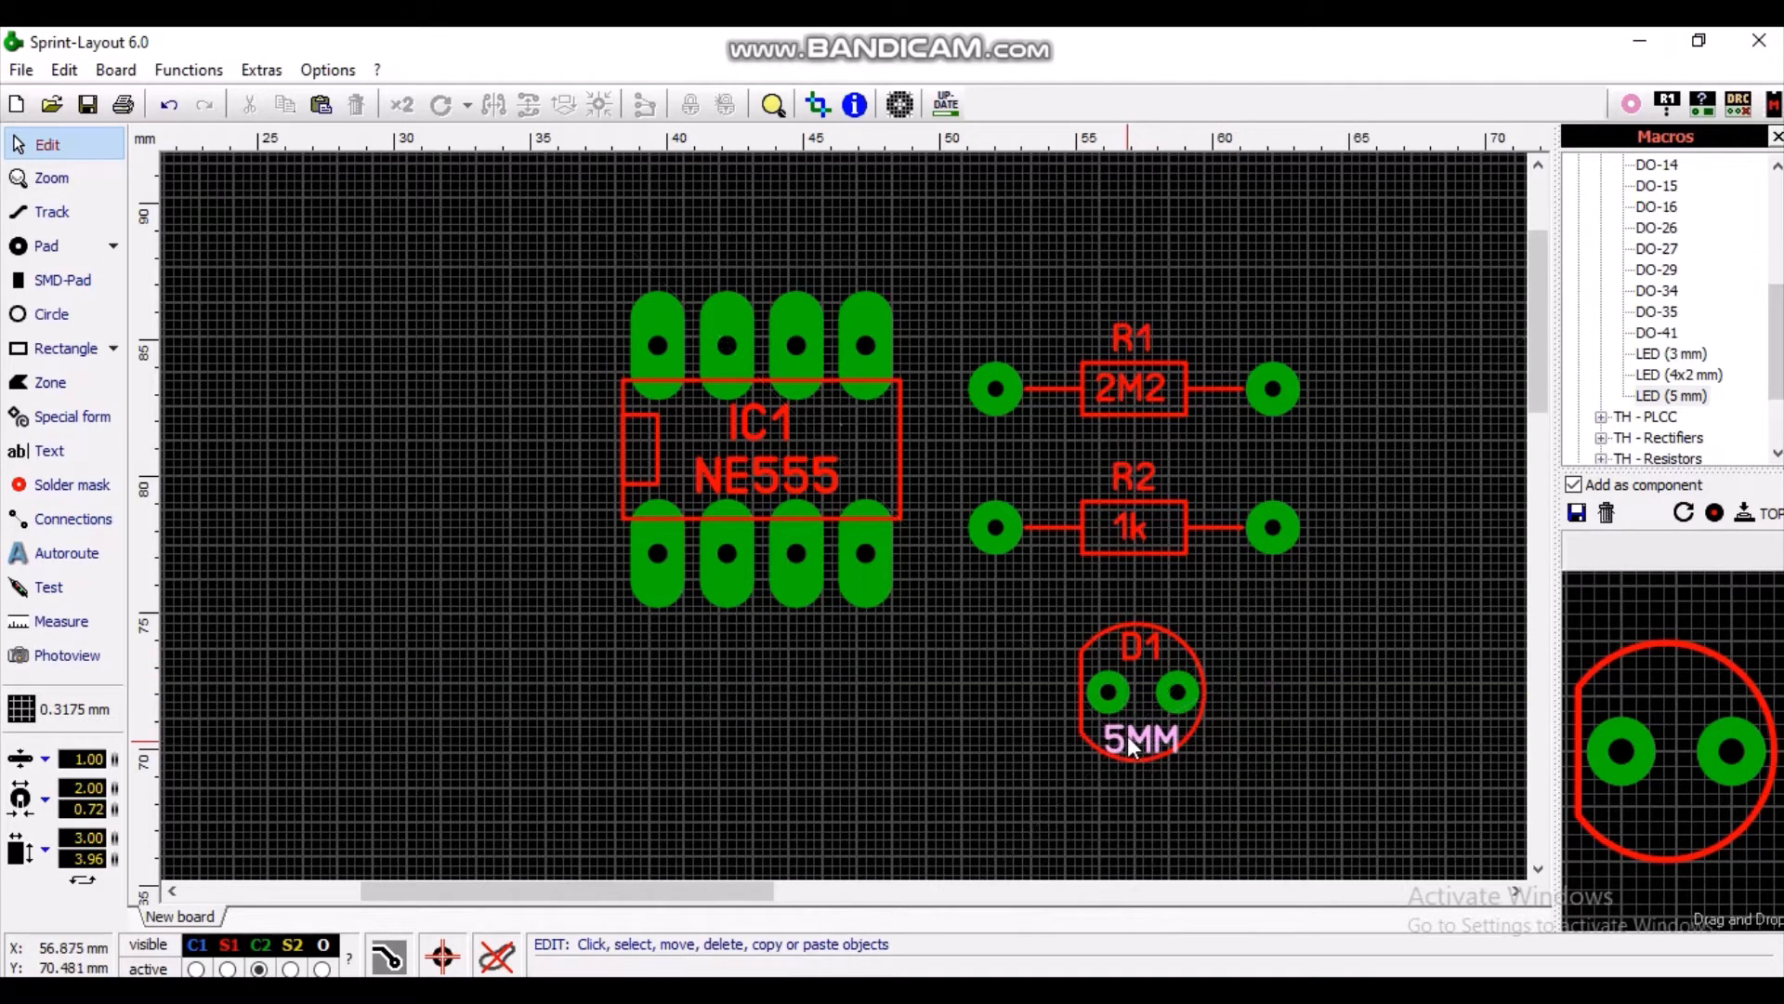
# Step: Deselect the LED label, check the next part in the Word component list, and return to Sprint-Layout
pyautogui.click(1306, 738)
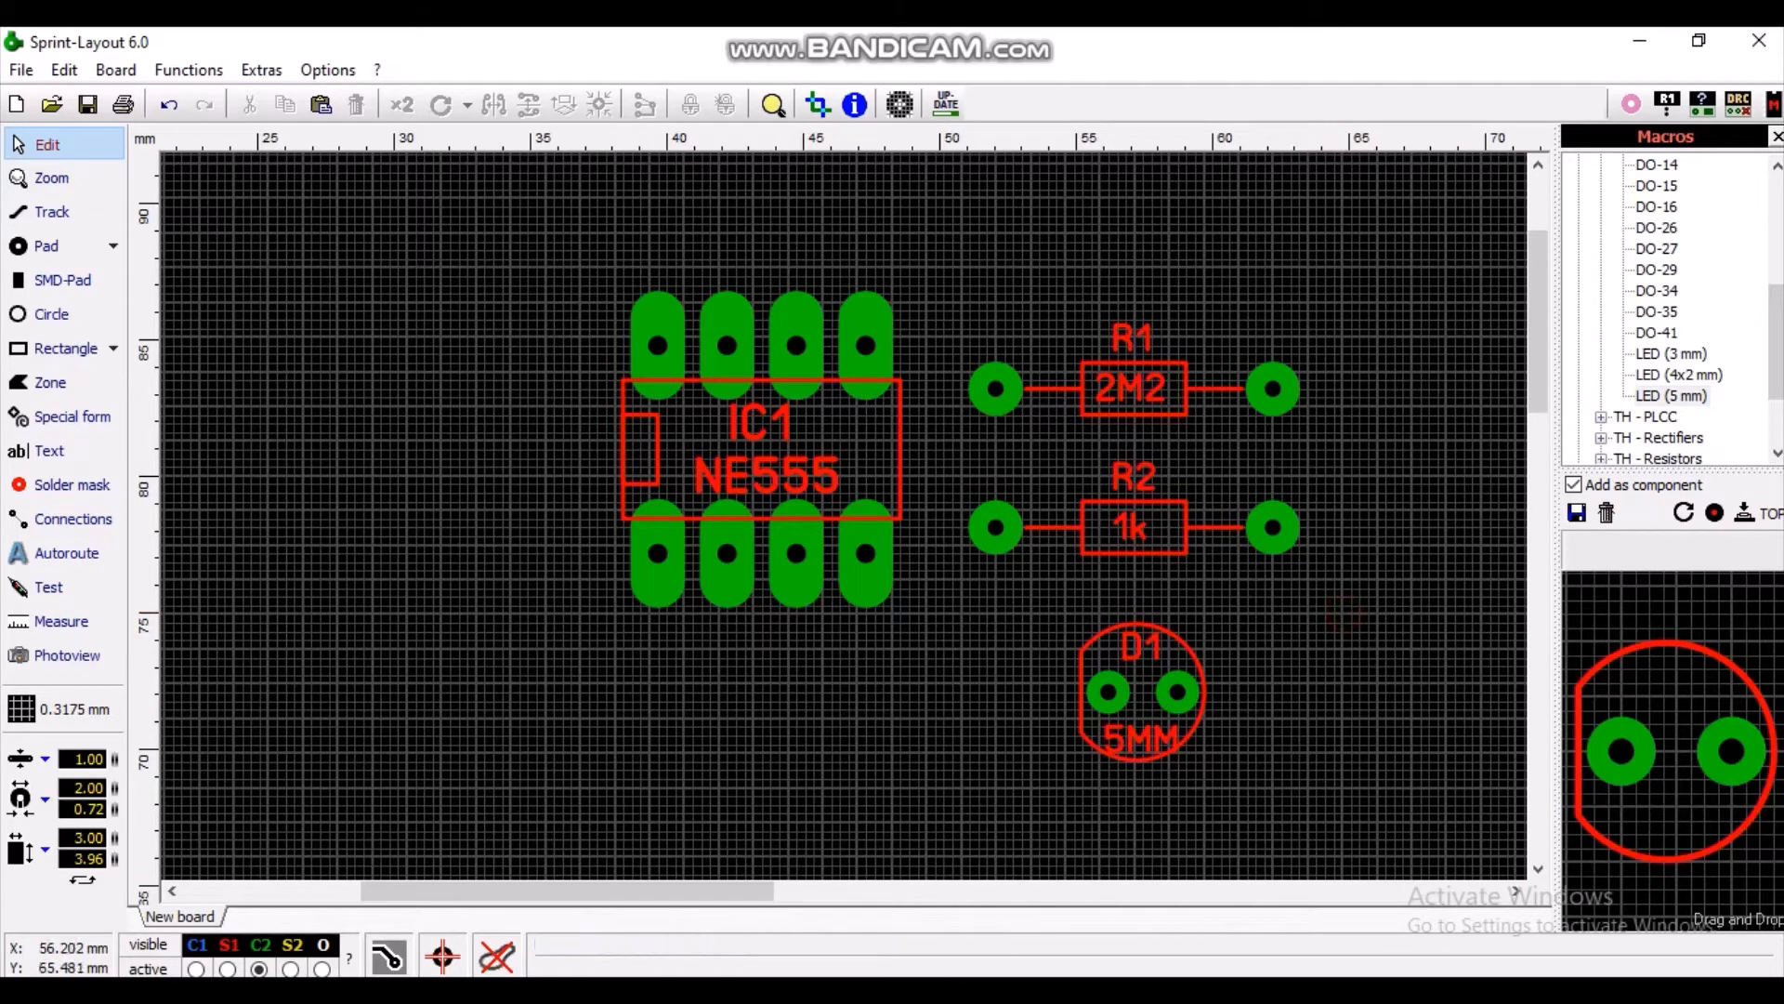
pyautogui.hotkey('alt', 'Tab')
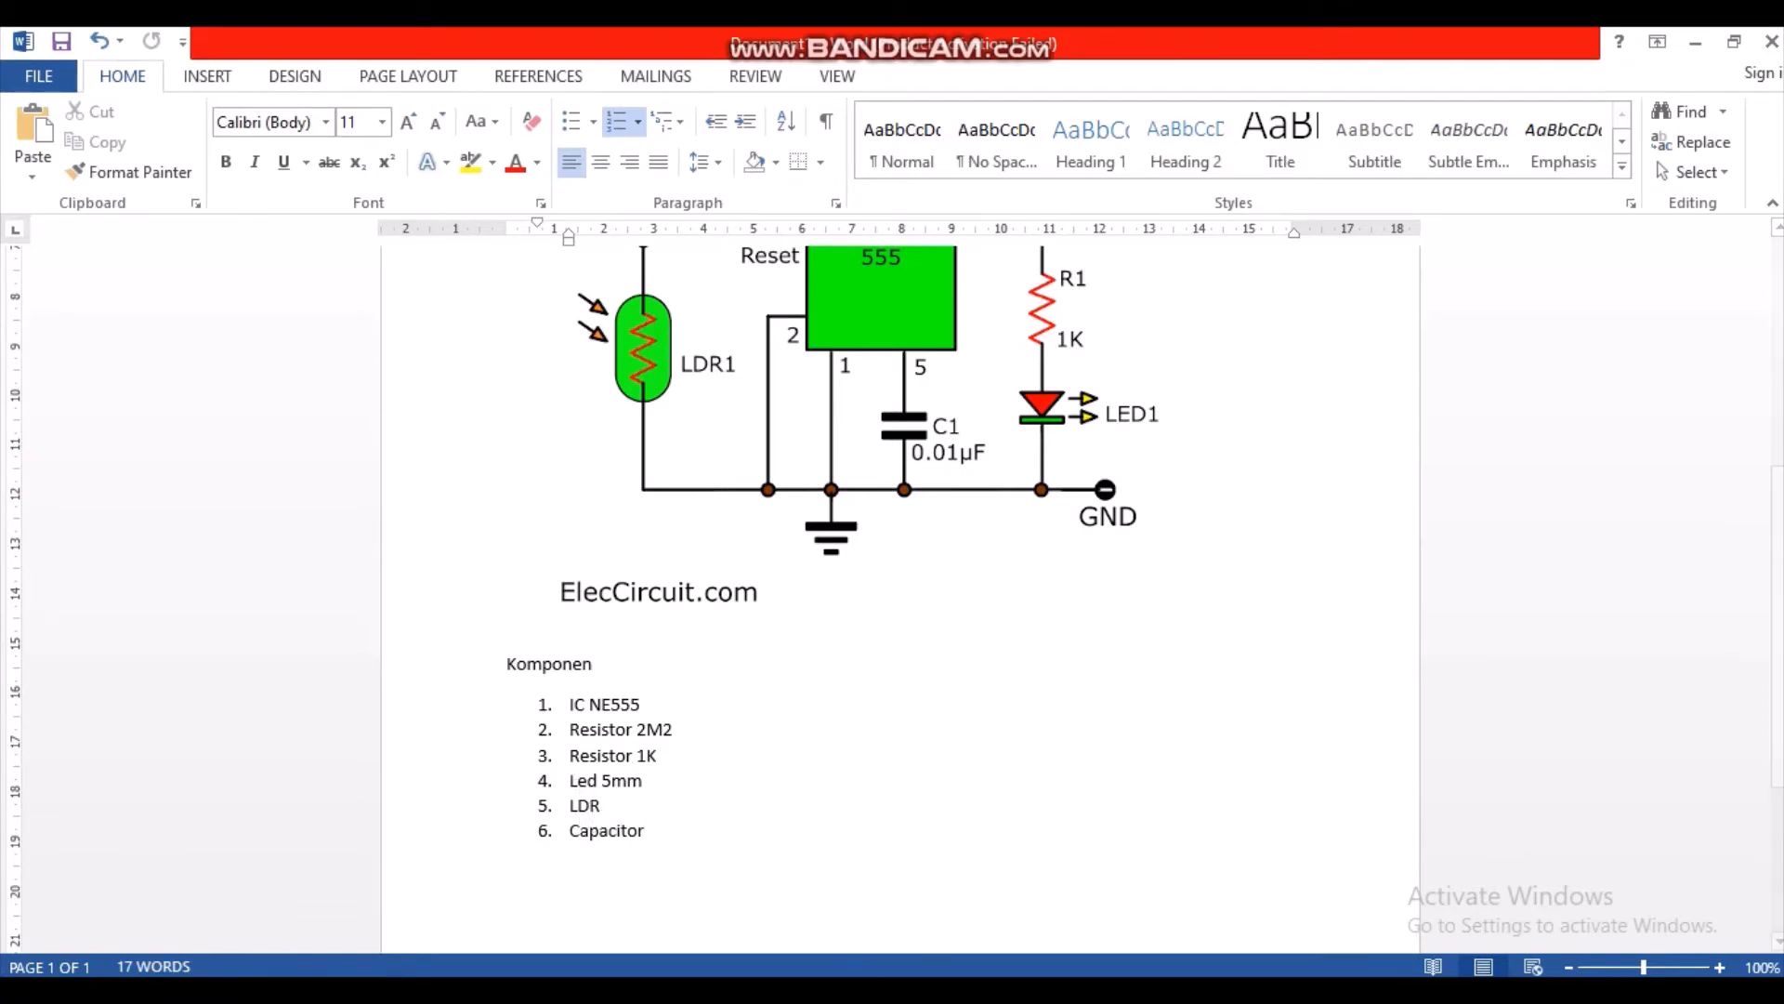
pyautogui.hotkey('alt', 'Tab')
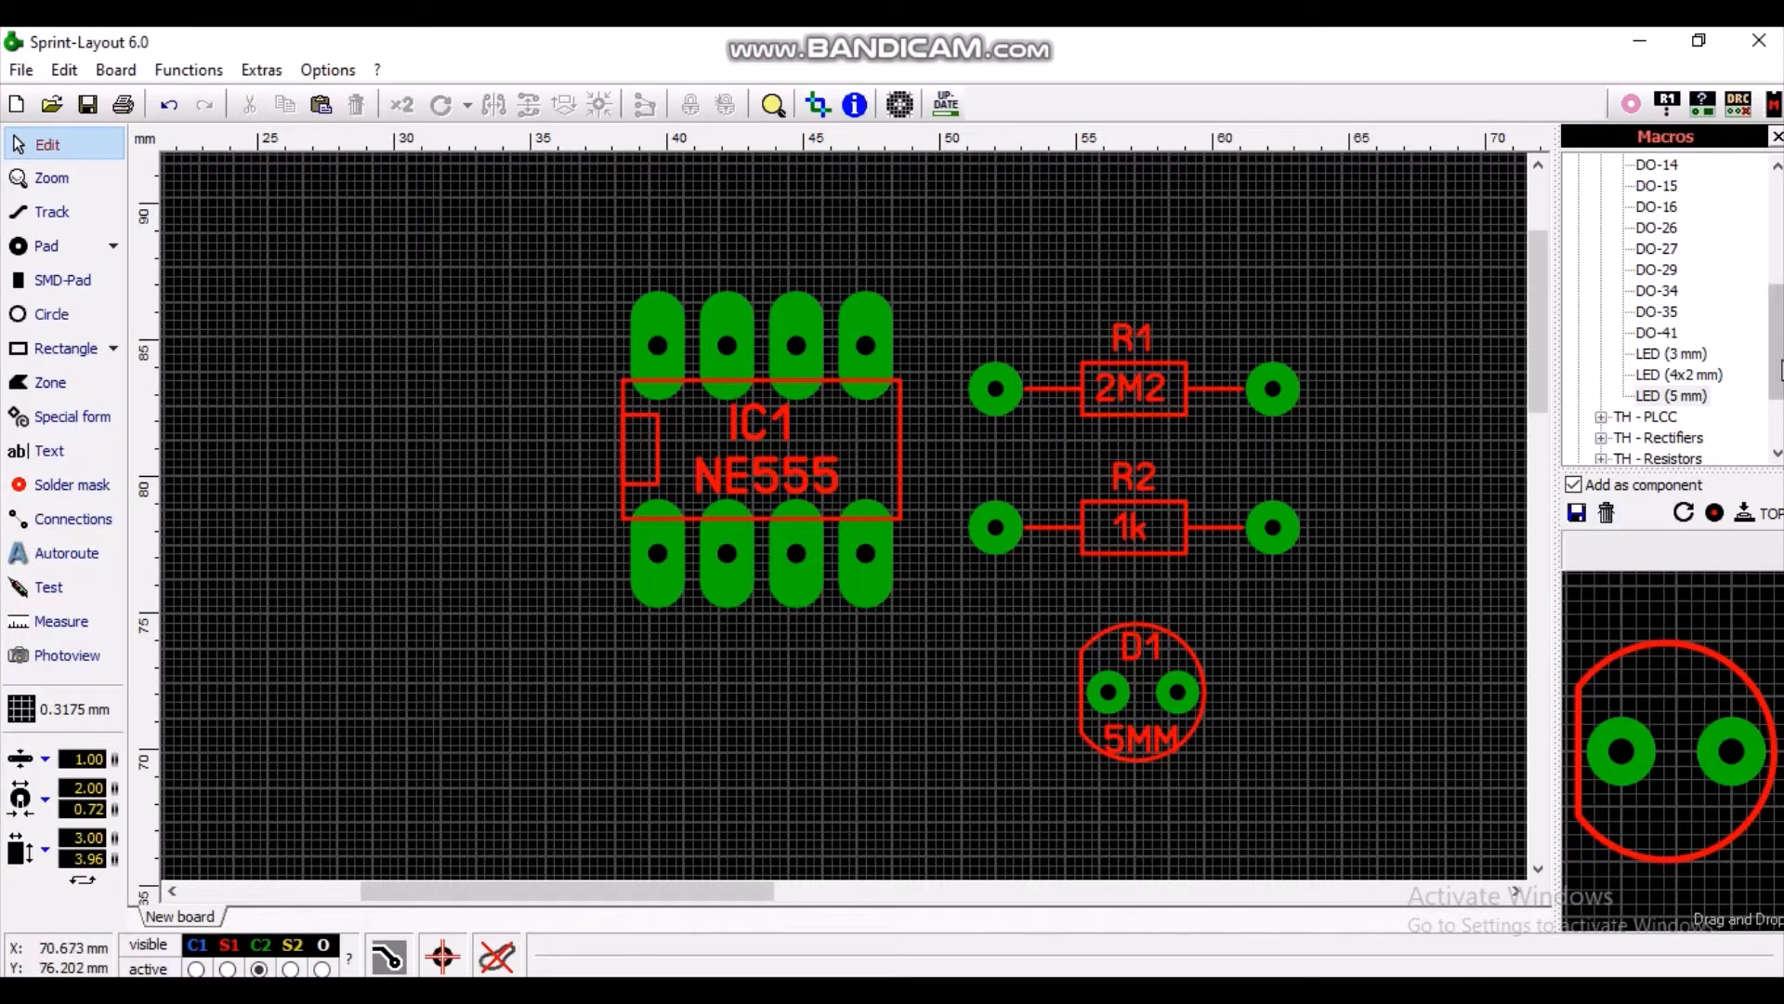
# Step: Place an R (10 mm) macro from the standard through-hole resistor library on the board below IC1 to represent the LDR
pyautogui.scroll(4, 1602, 276)
pyautogui.click(1600, 248)
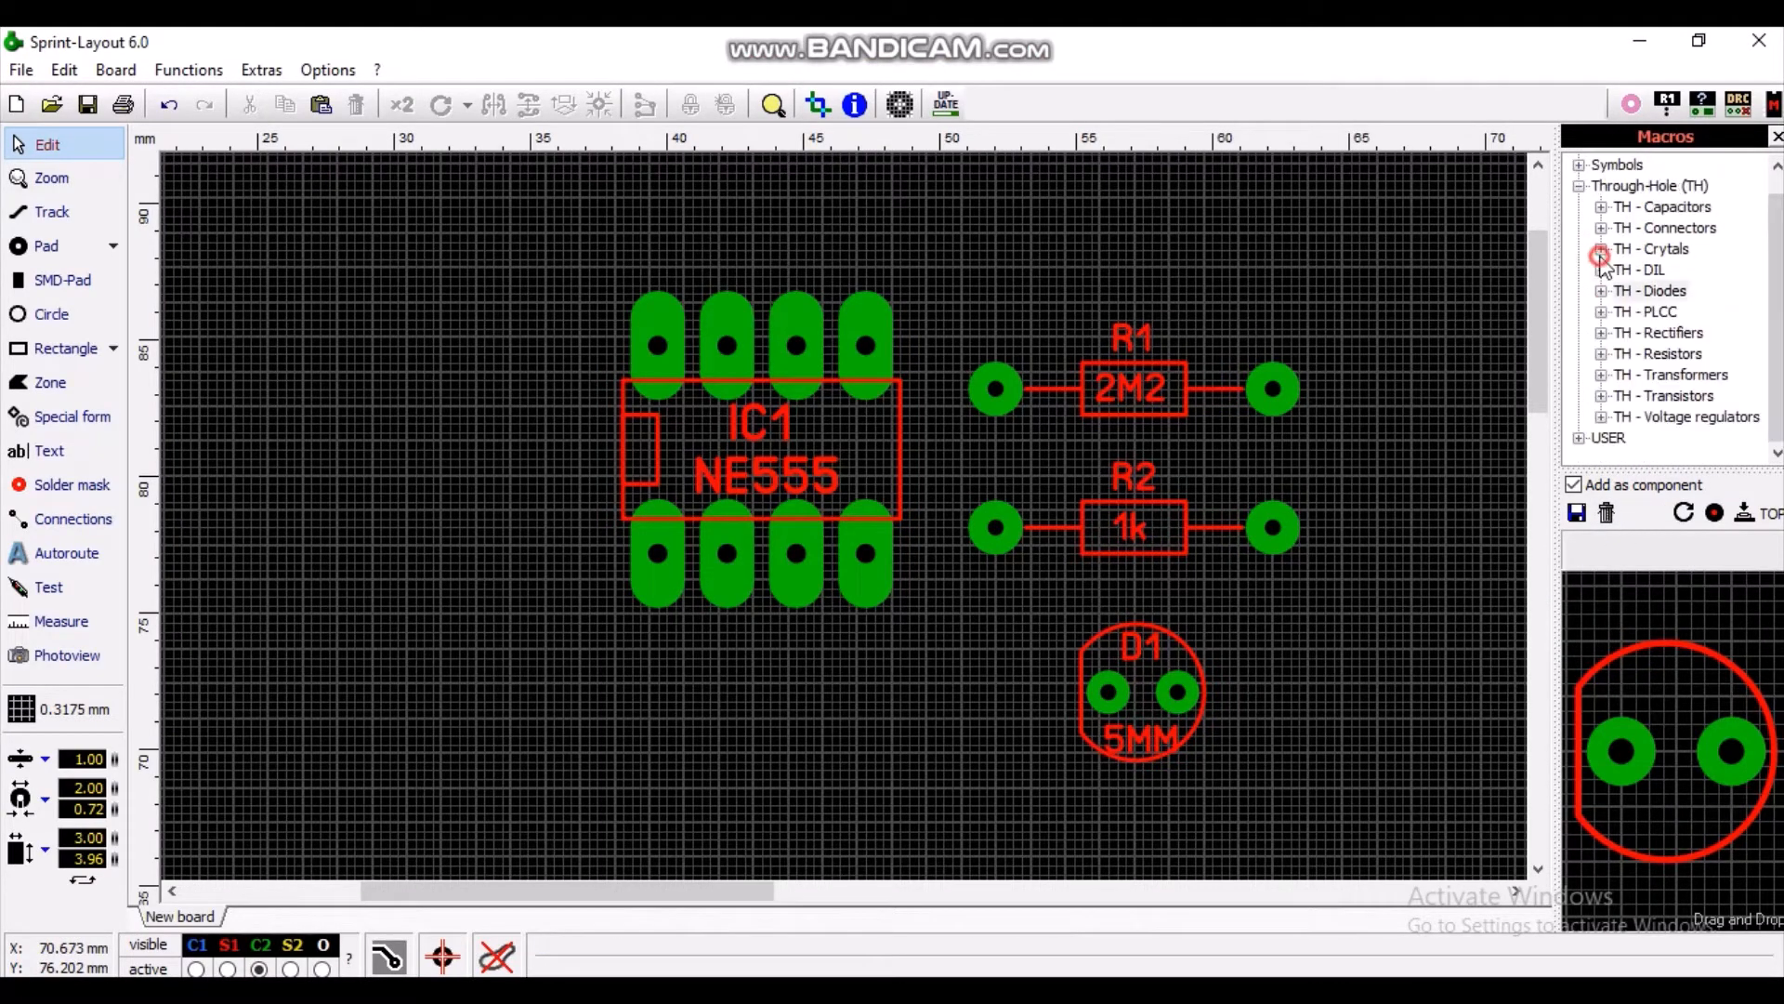
pyautogui.click(1650, 290)
pyautogui.click(1601, 353)
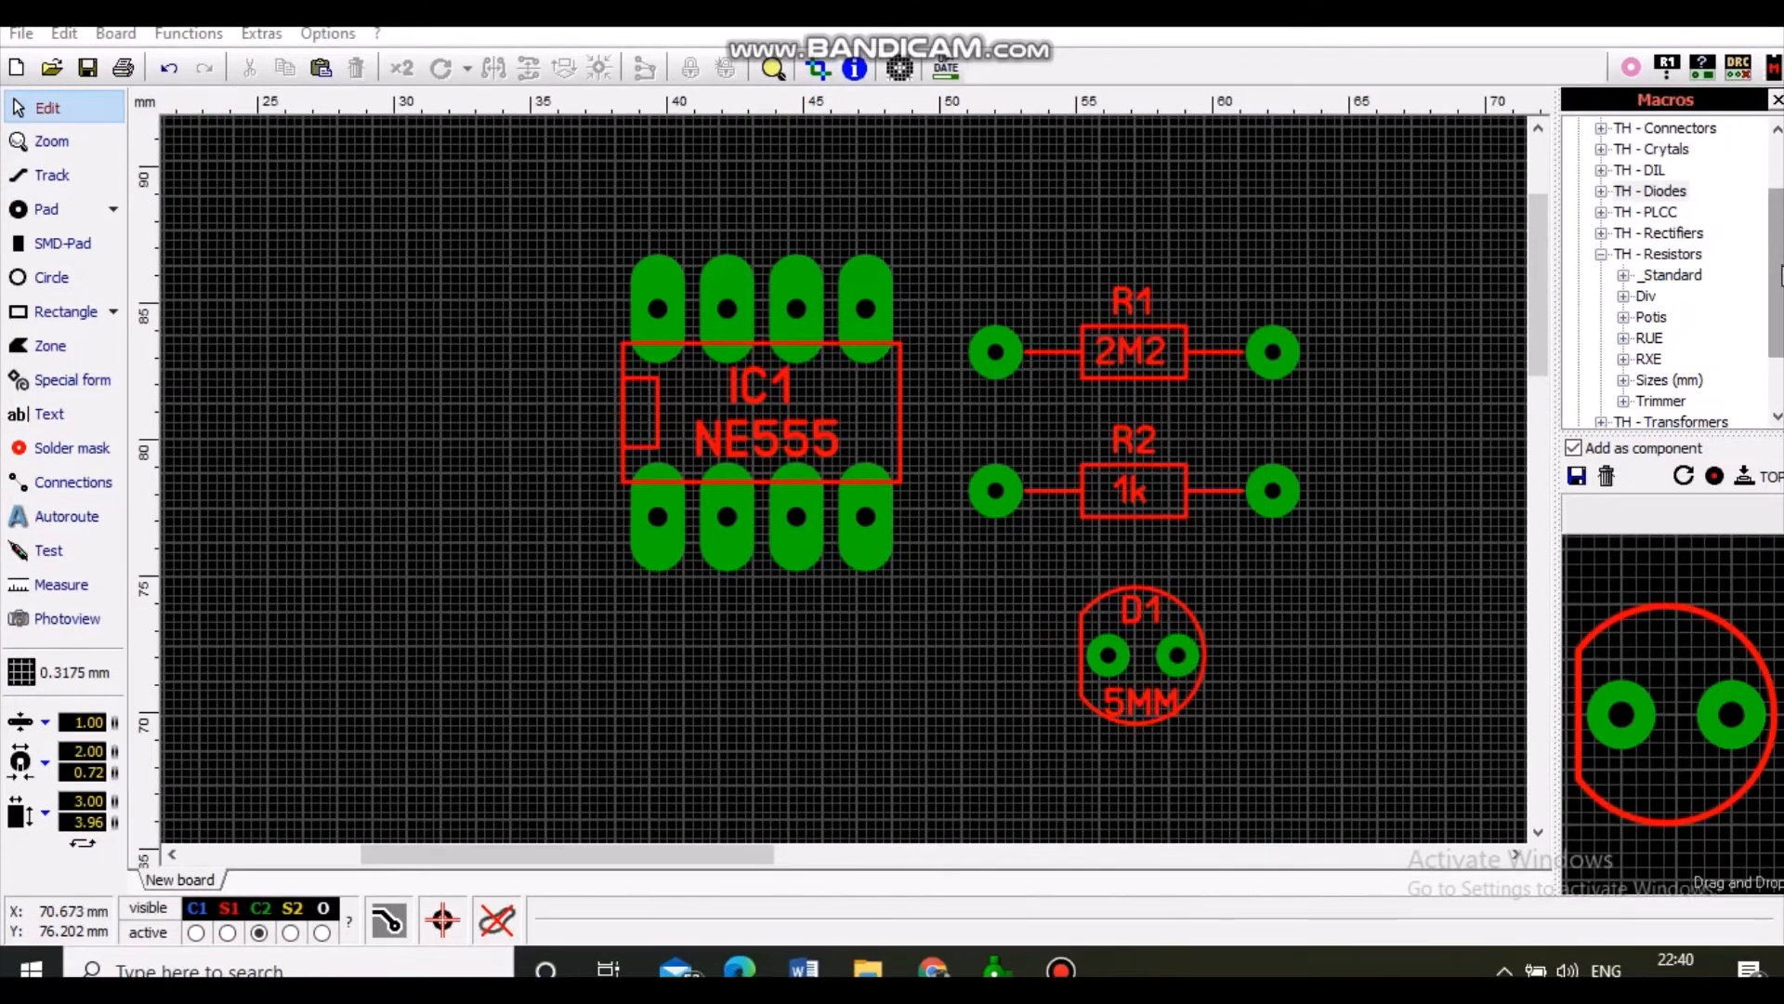
pyautogui.moveTo(1781, 263); pyautogui.dragTo(1783, 277)
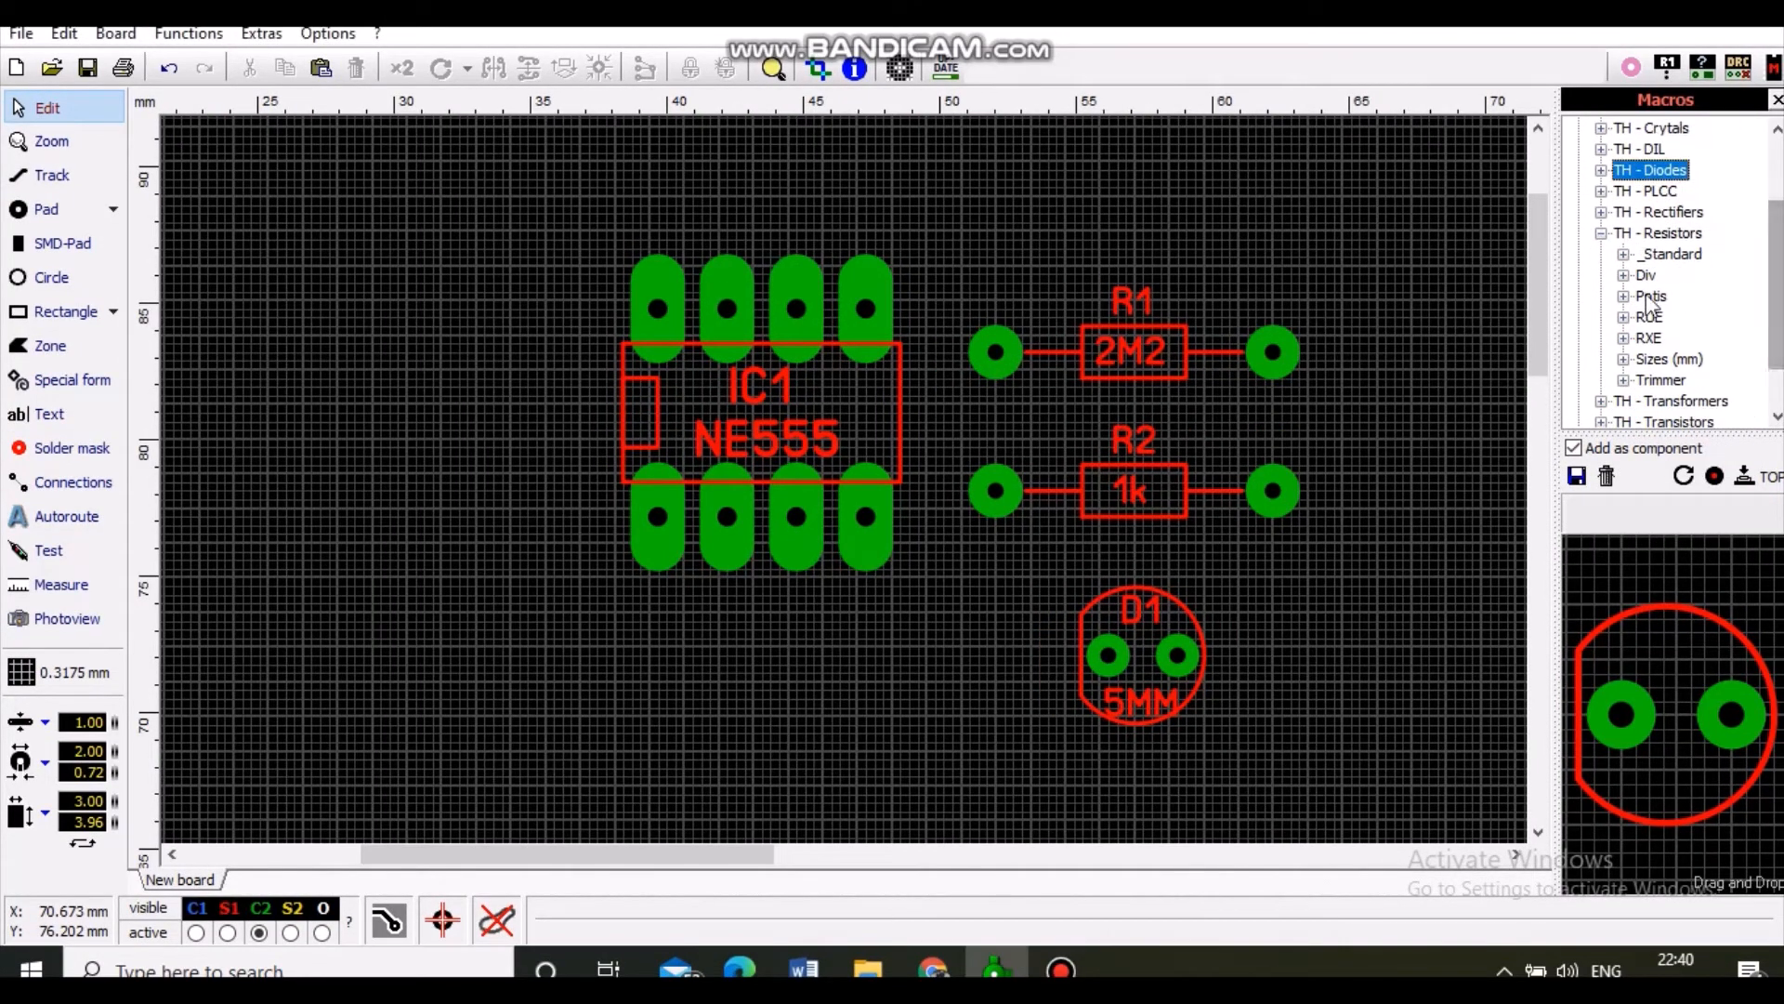
pyautogui.click(1624, 253)
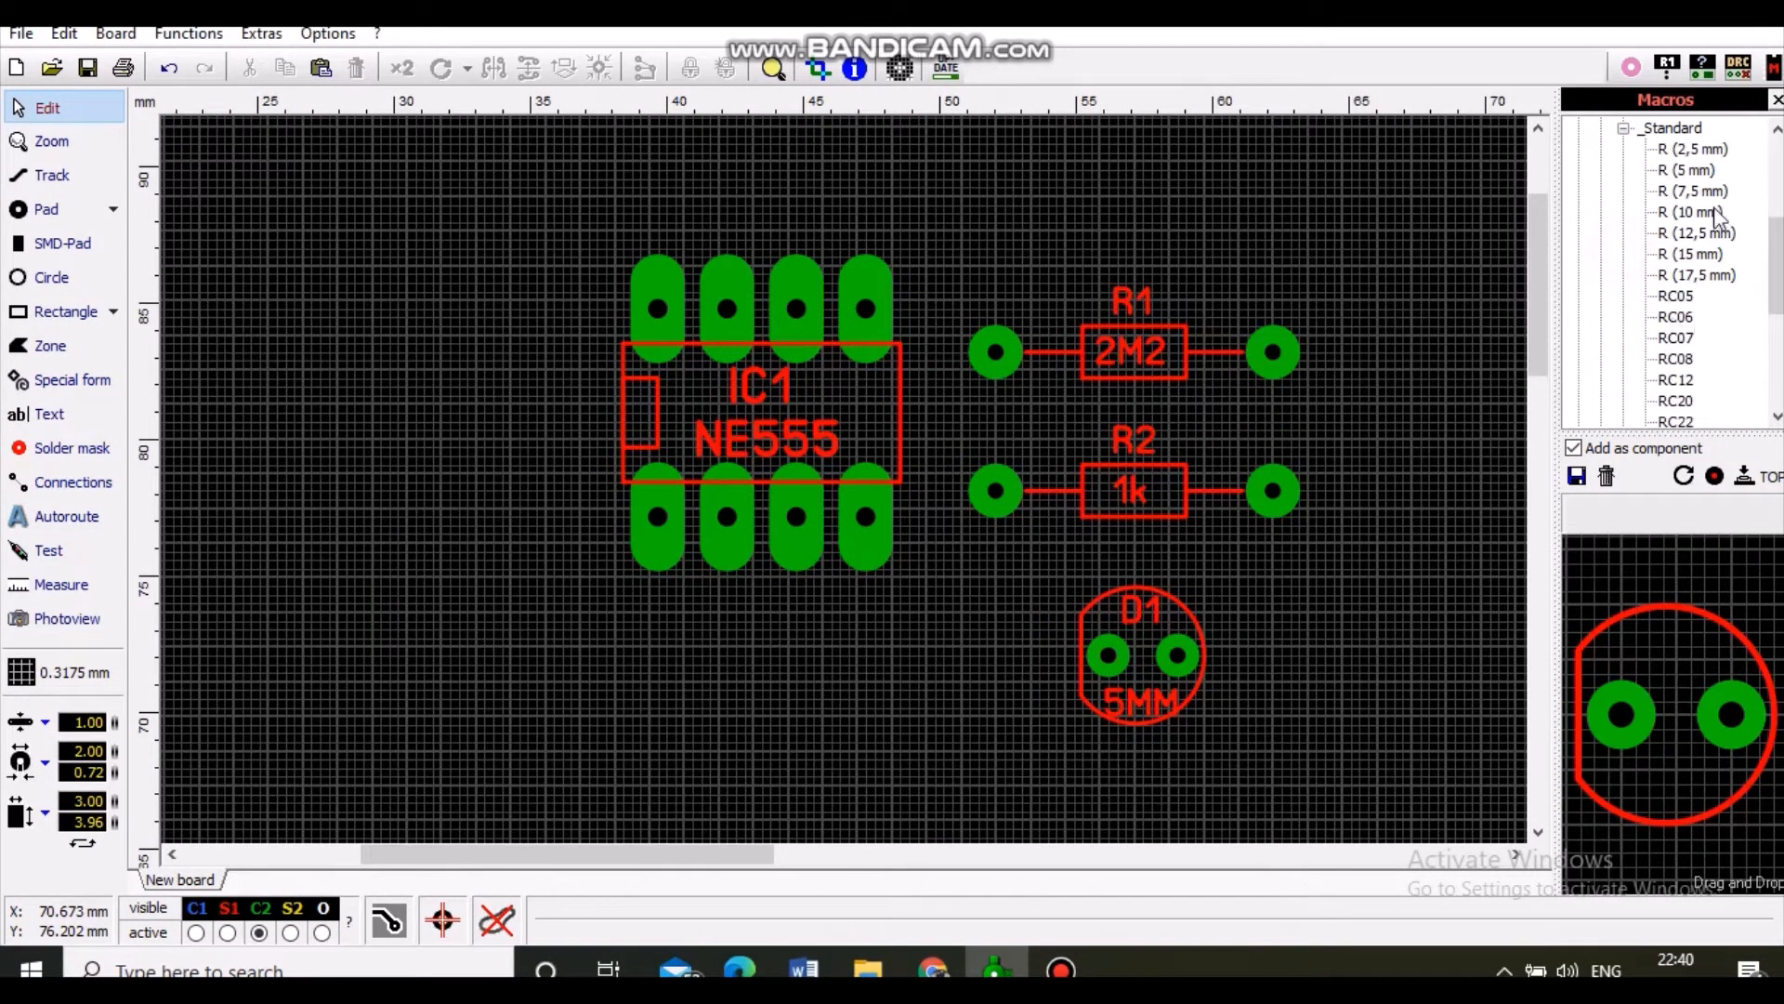
pyautogui.moveTo(1775, 255)
pyautogui.mouseDown()
pyautogui.moveTo(1773, 299)
pyautogui.moveTo(1775, 237)
pyautogui.mouseUp()
pyautogui.click(1692, 296)
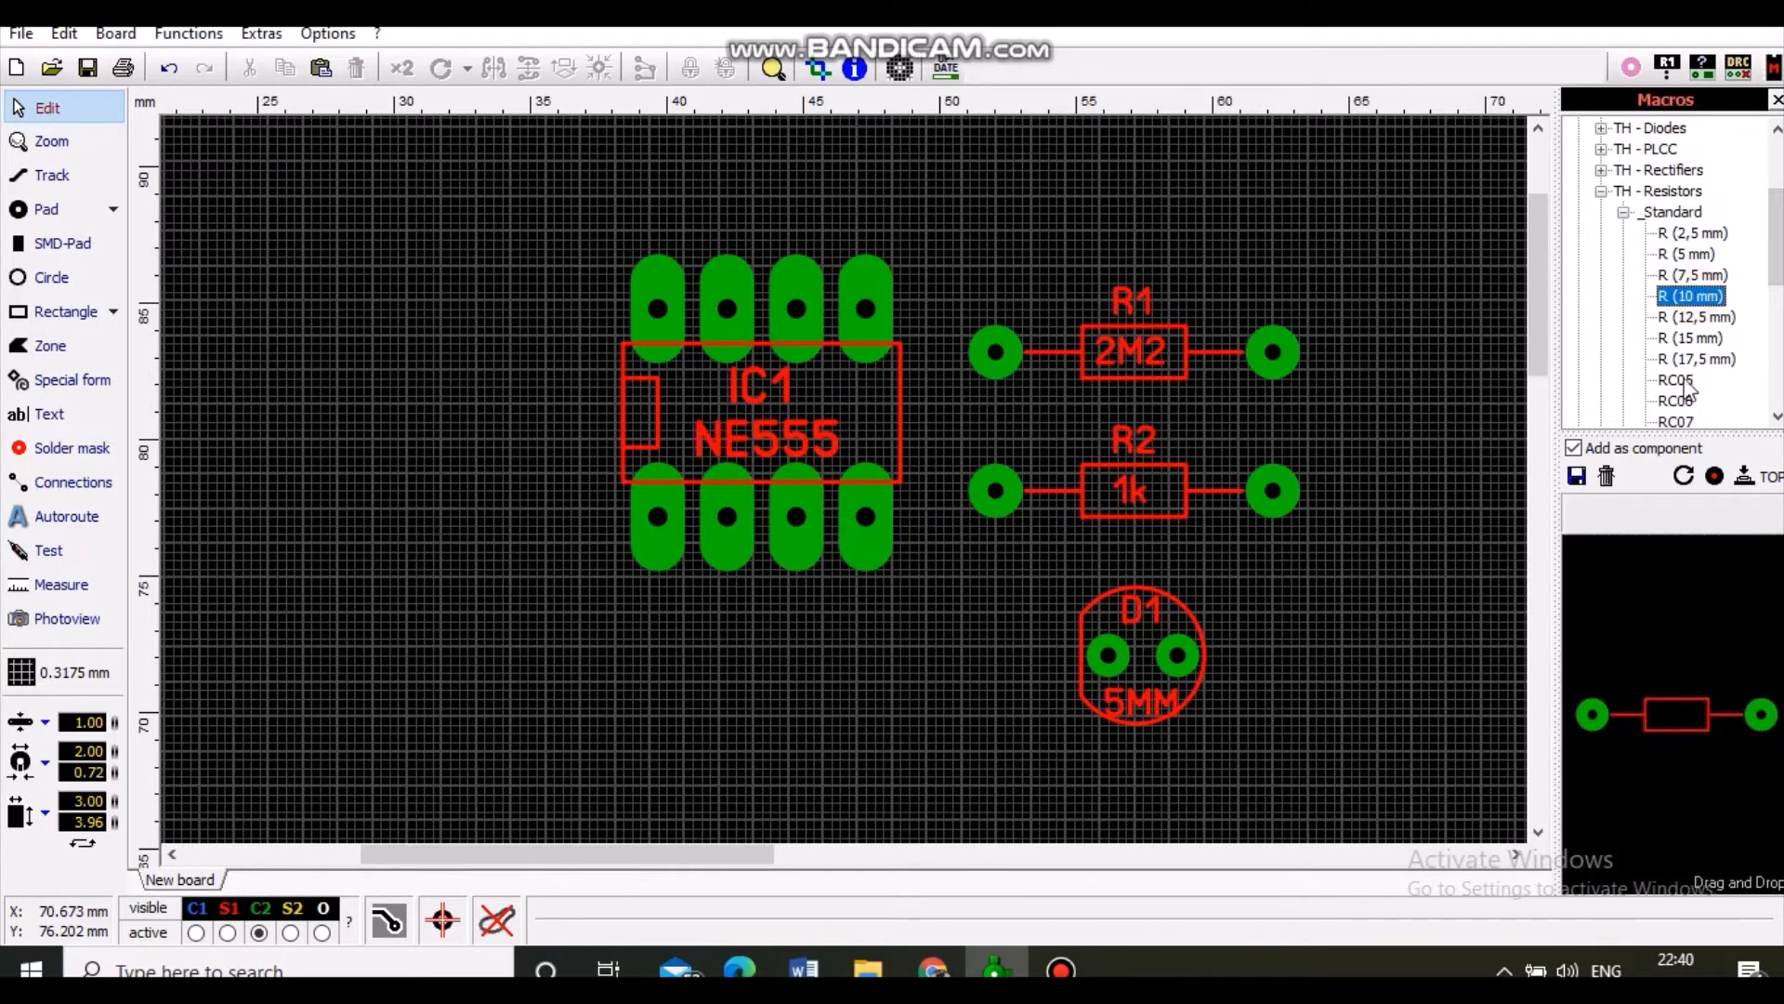
pyautogui.moveTo(1670, 738); pyautogui.dragTo(474, 745)
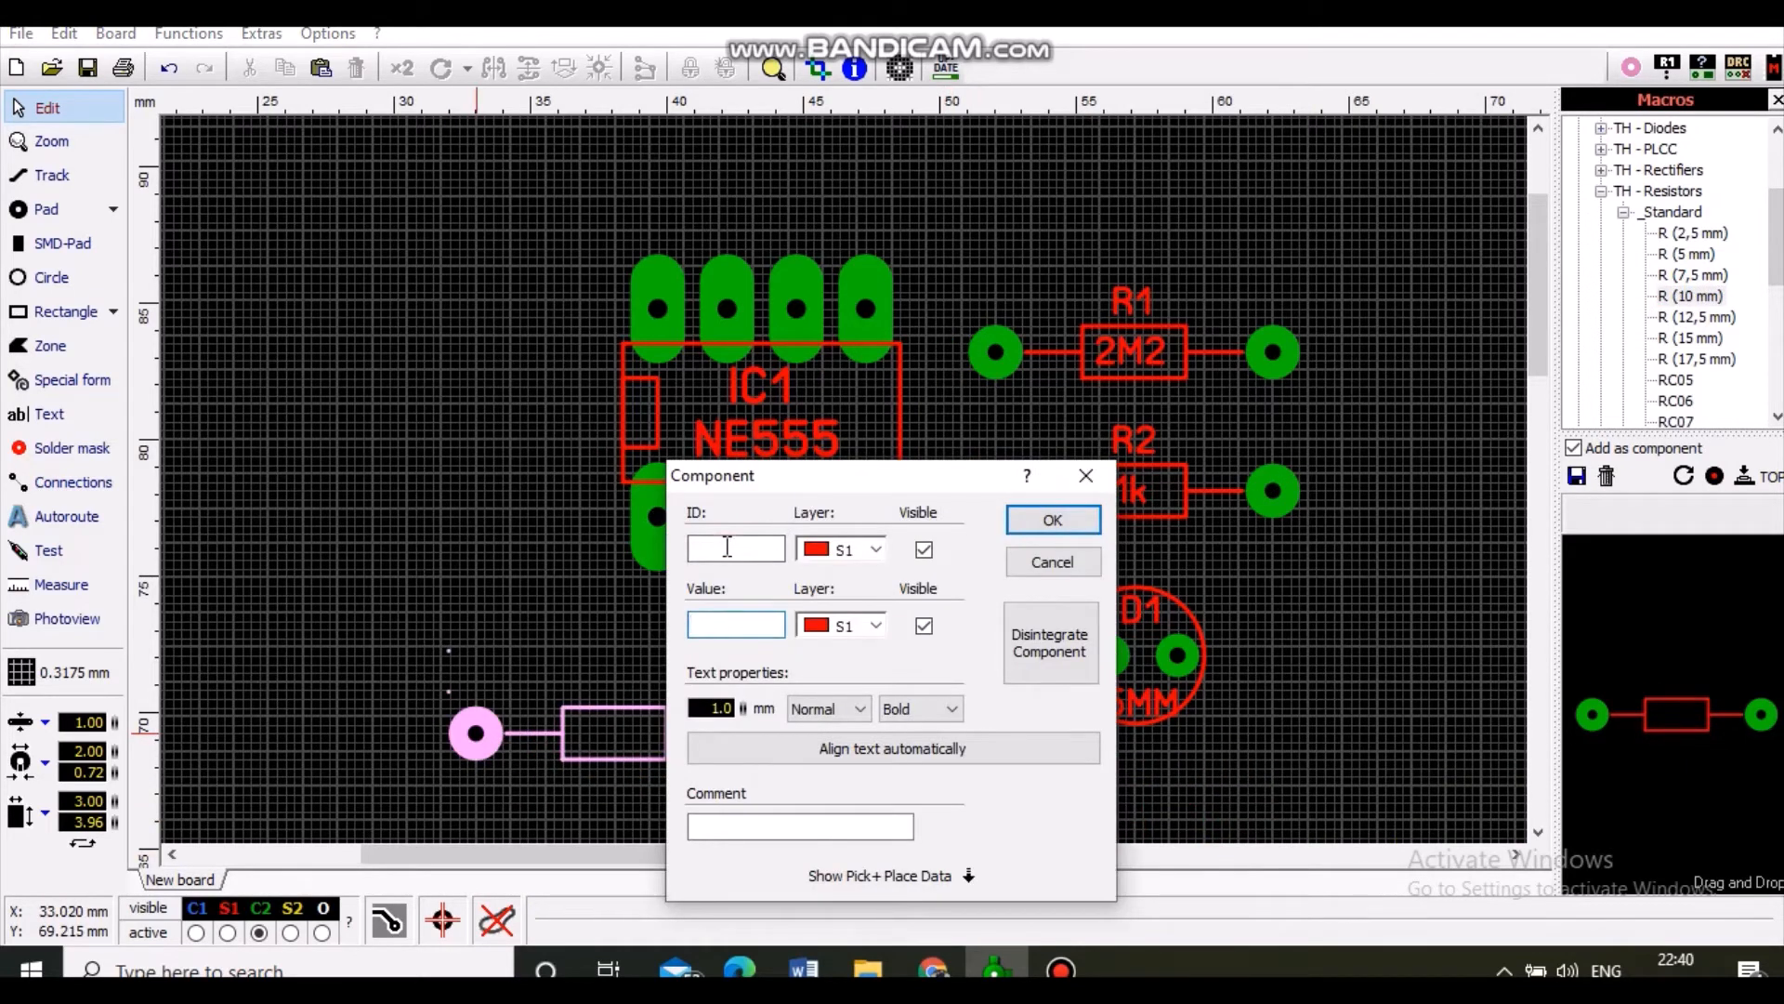
# Step: Give the placed component below IC1 the ID R3 and value LDR
pyautogui.write('R3')
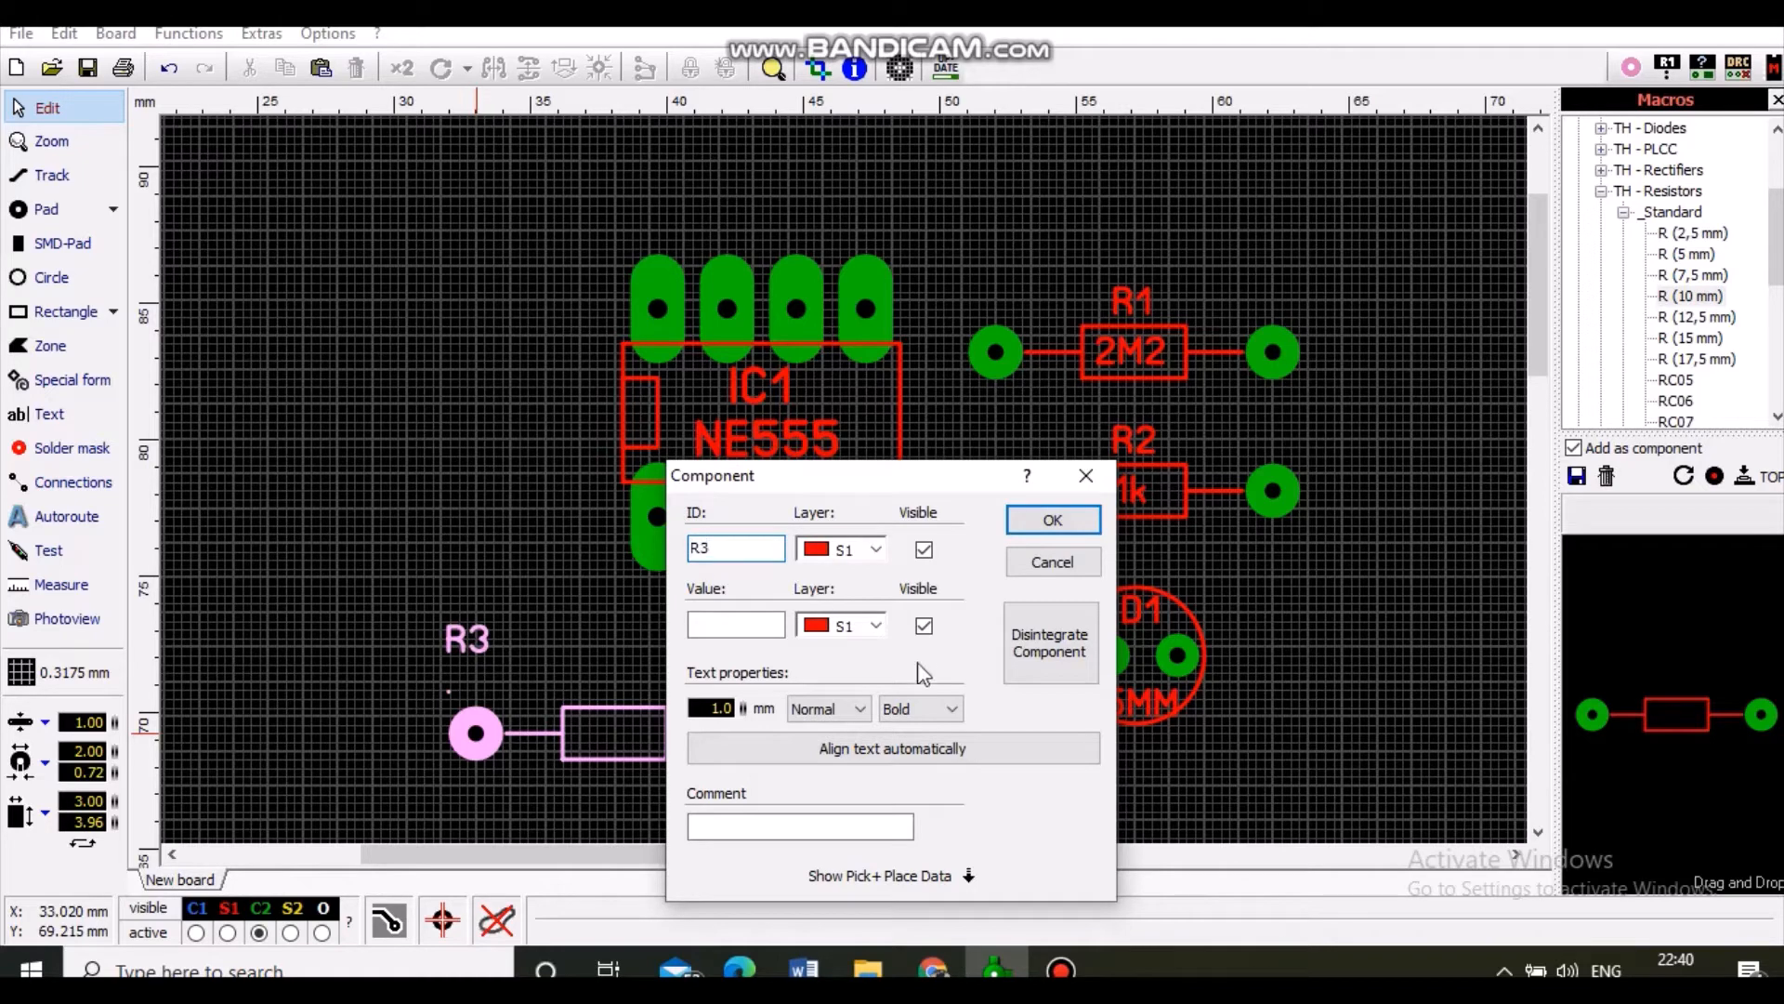
pyautogui.click(725, 622)
pyautogui.write('LDC')
pyautogui.press('BackSpace')
pyautogui.write('R')
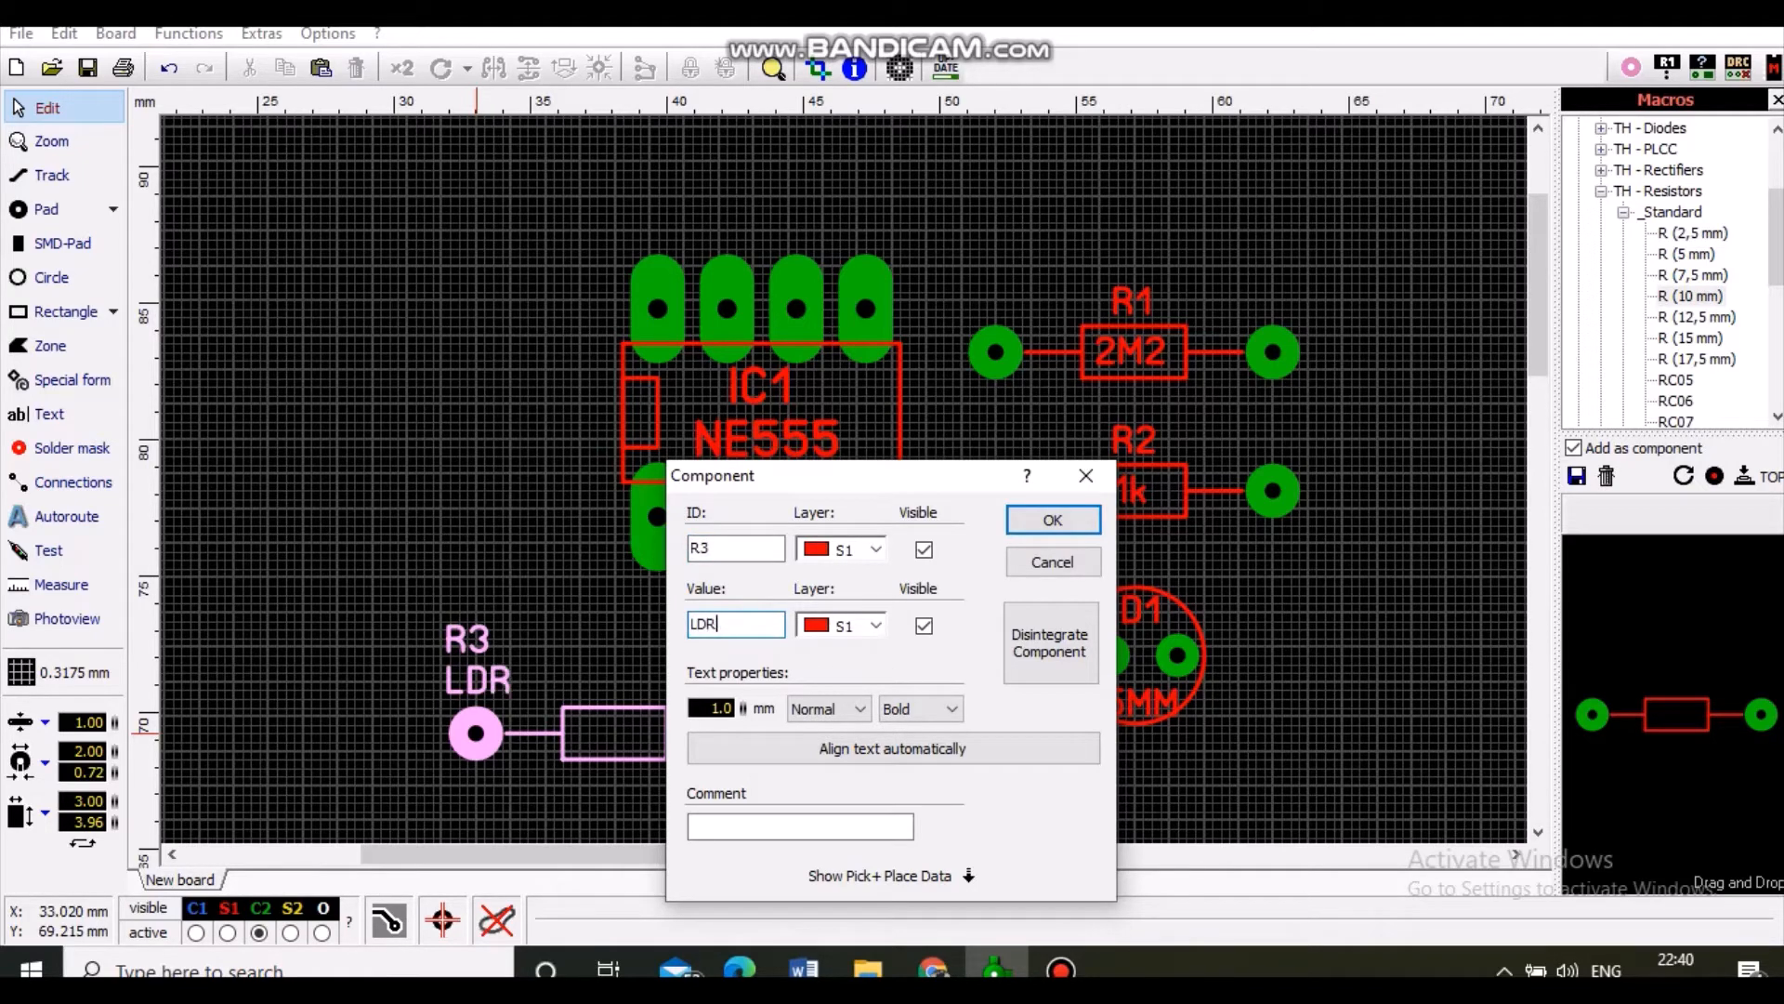
pyautogui.click(1051, 520)
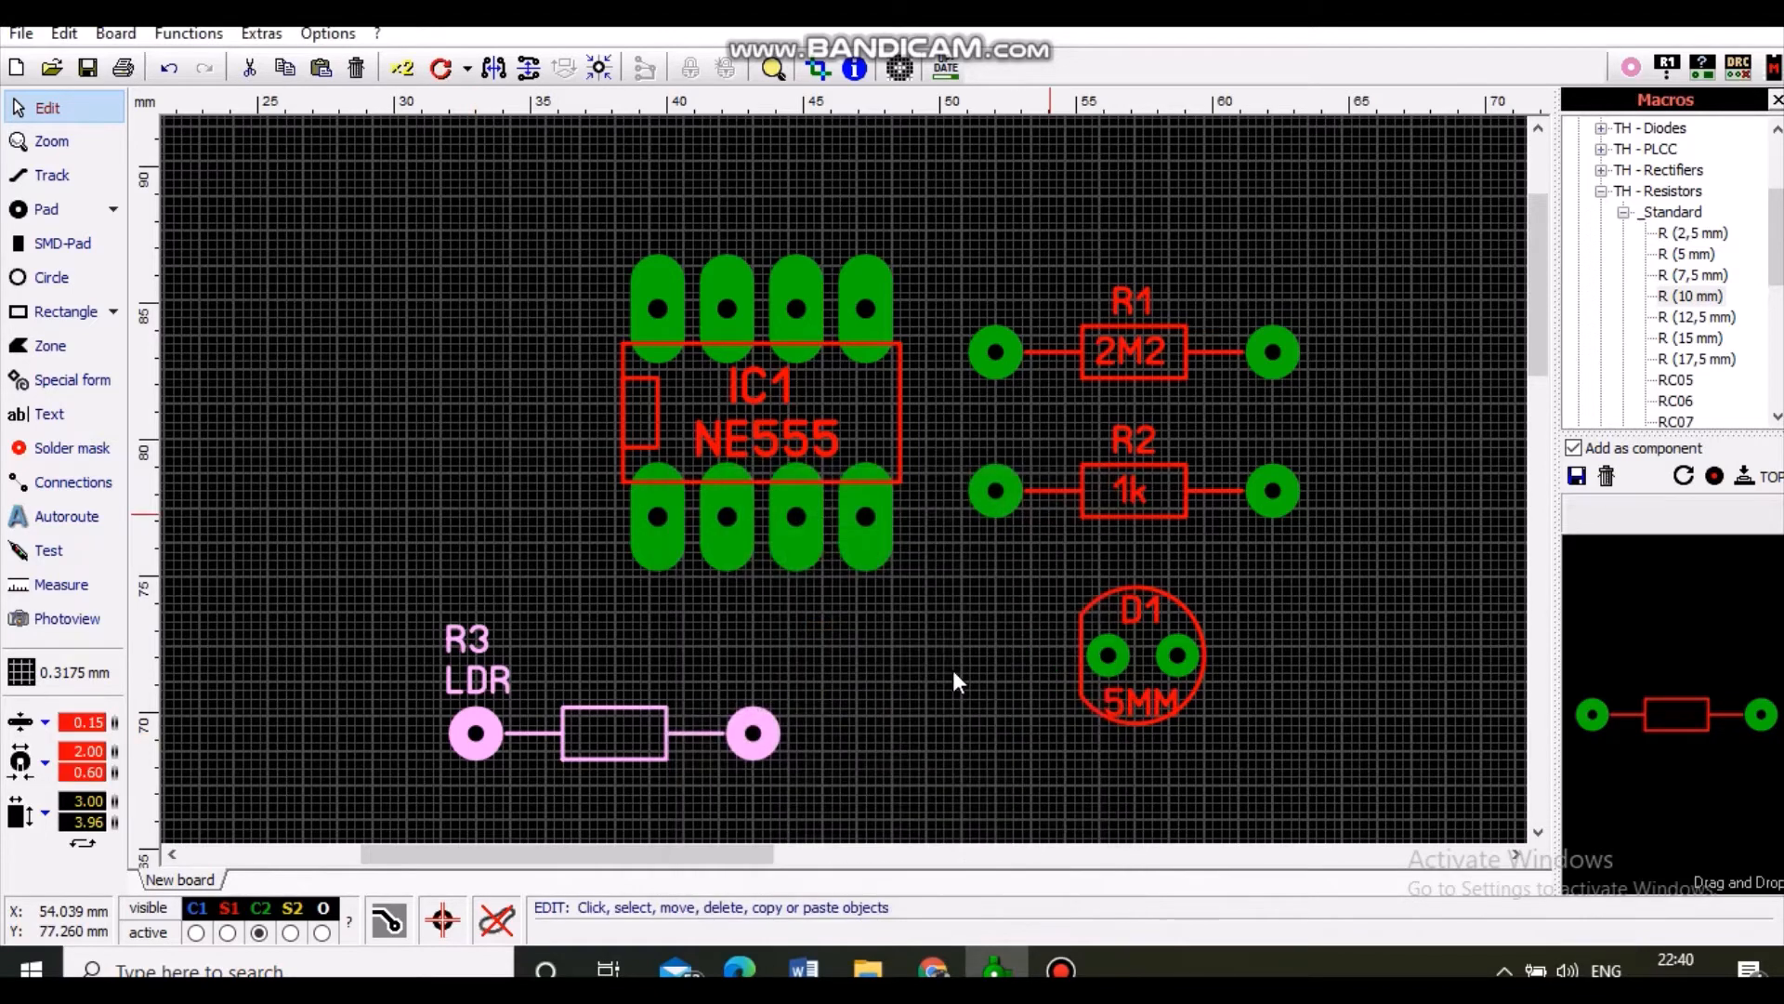
# Step: Move the LDR label inside the component's body and centre the R3 label just above it
pyautogui.moveTo(500, 686); pyautogui.dragTo(627, 734)
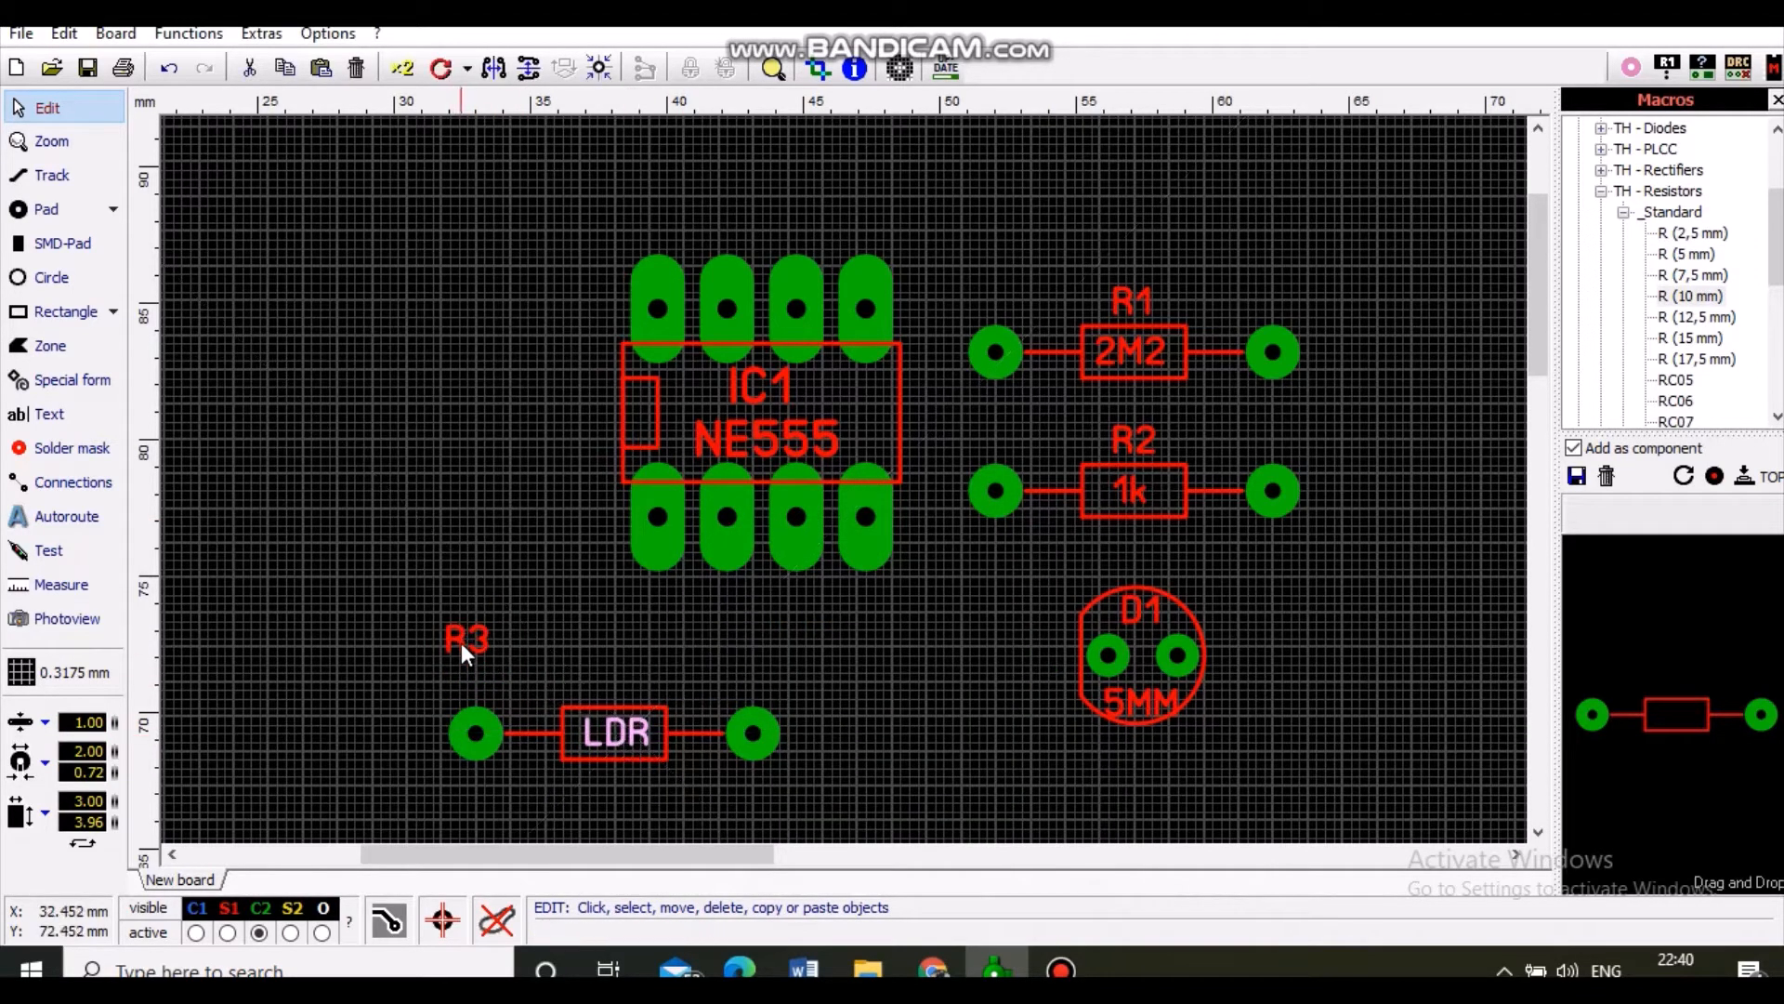
pyautogui.moveTo(461, 644); pyautogui.dragTo(610, 683)
pyautogui.click(929, 812)
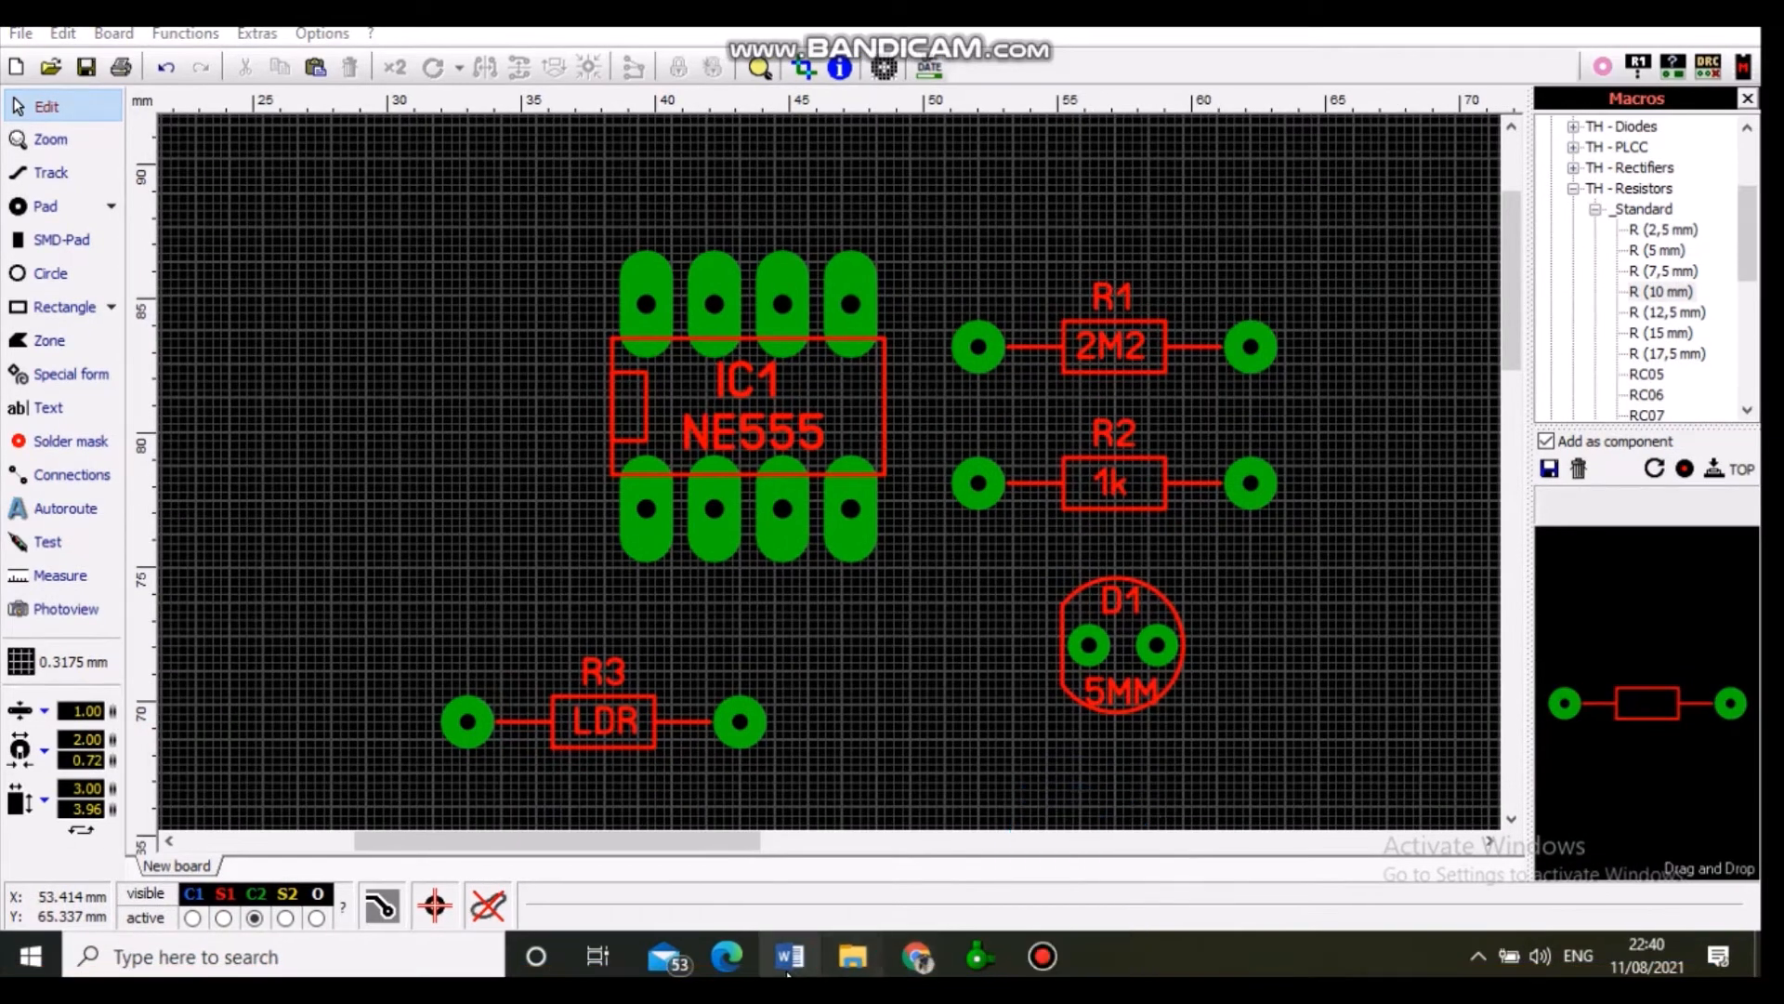
# Step: Switch to the Word document to check the capacitor's value in the schematic, and return to Sprint-Layout
pyautogui.click(791, 957)
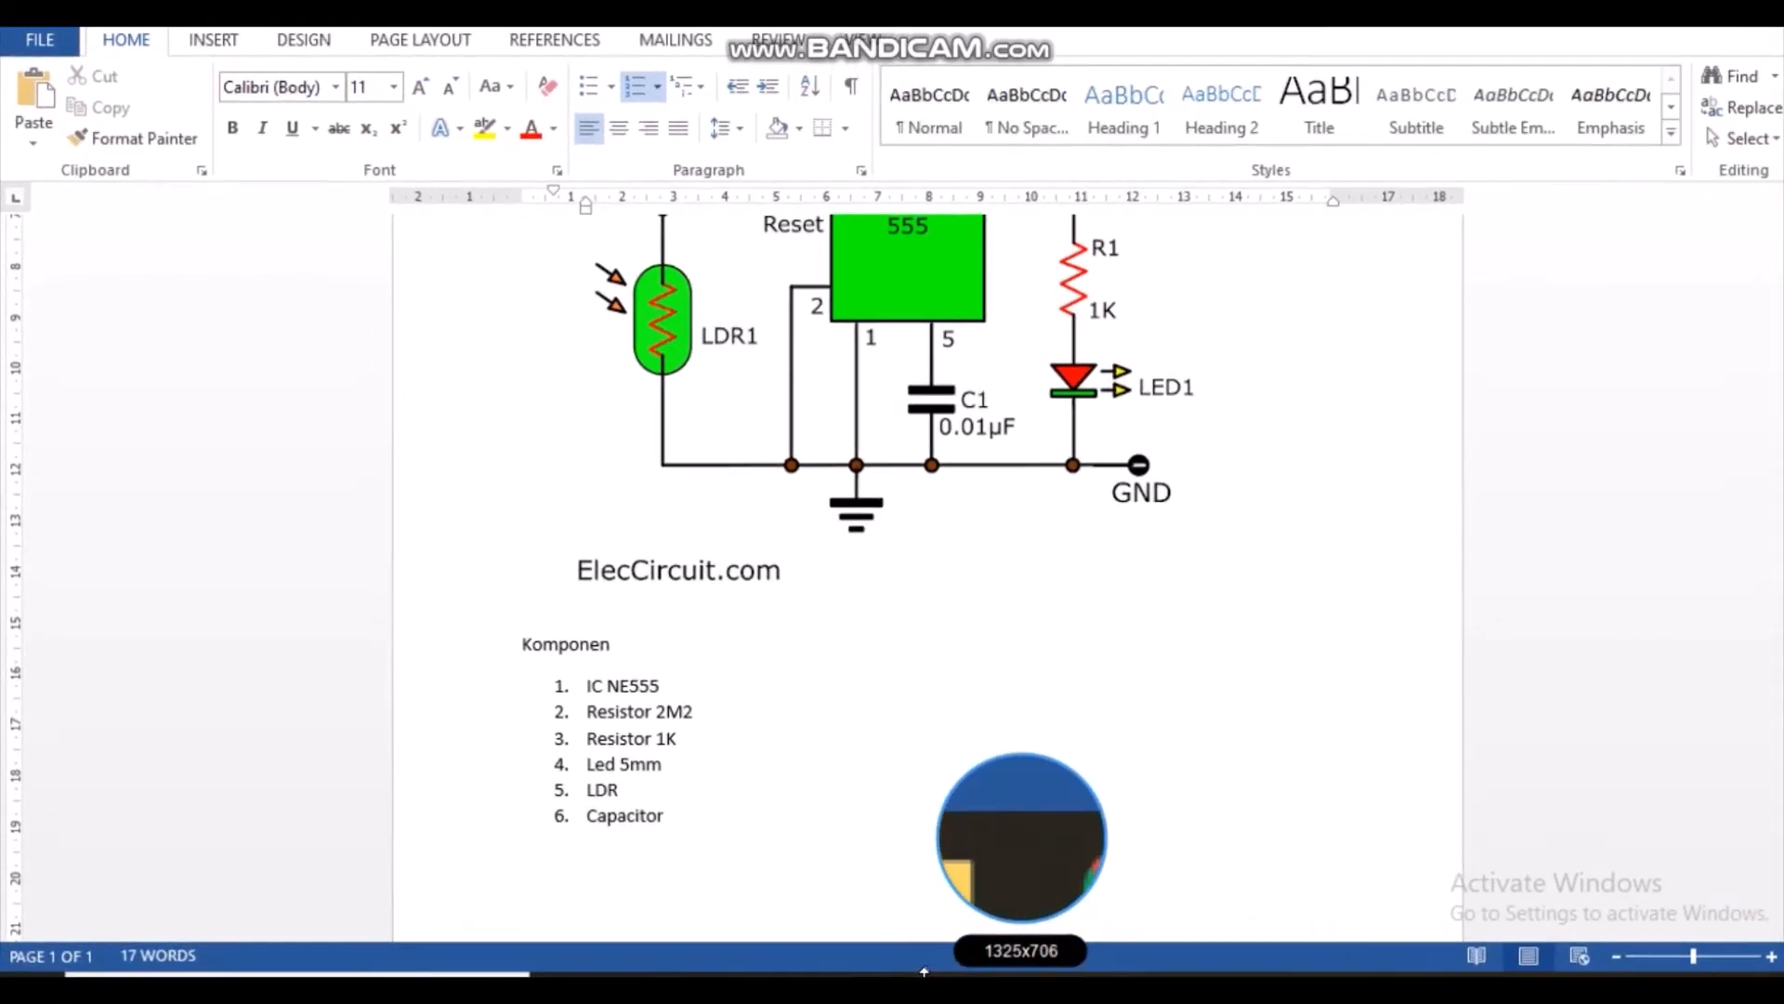
pyautogui.moveTo(899, 971); pyautogui.dragTo(885, 993)
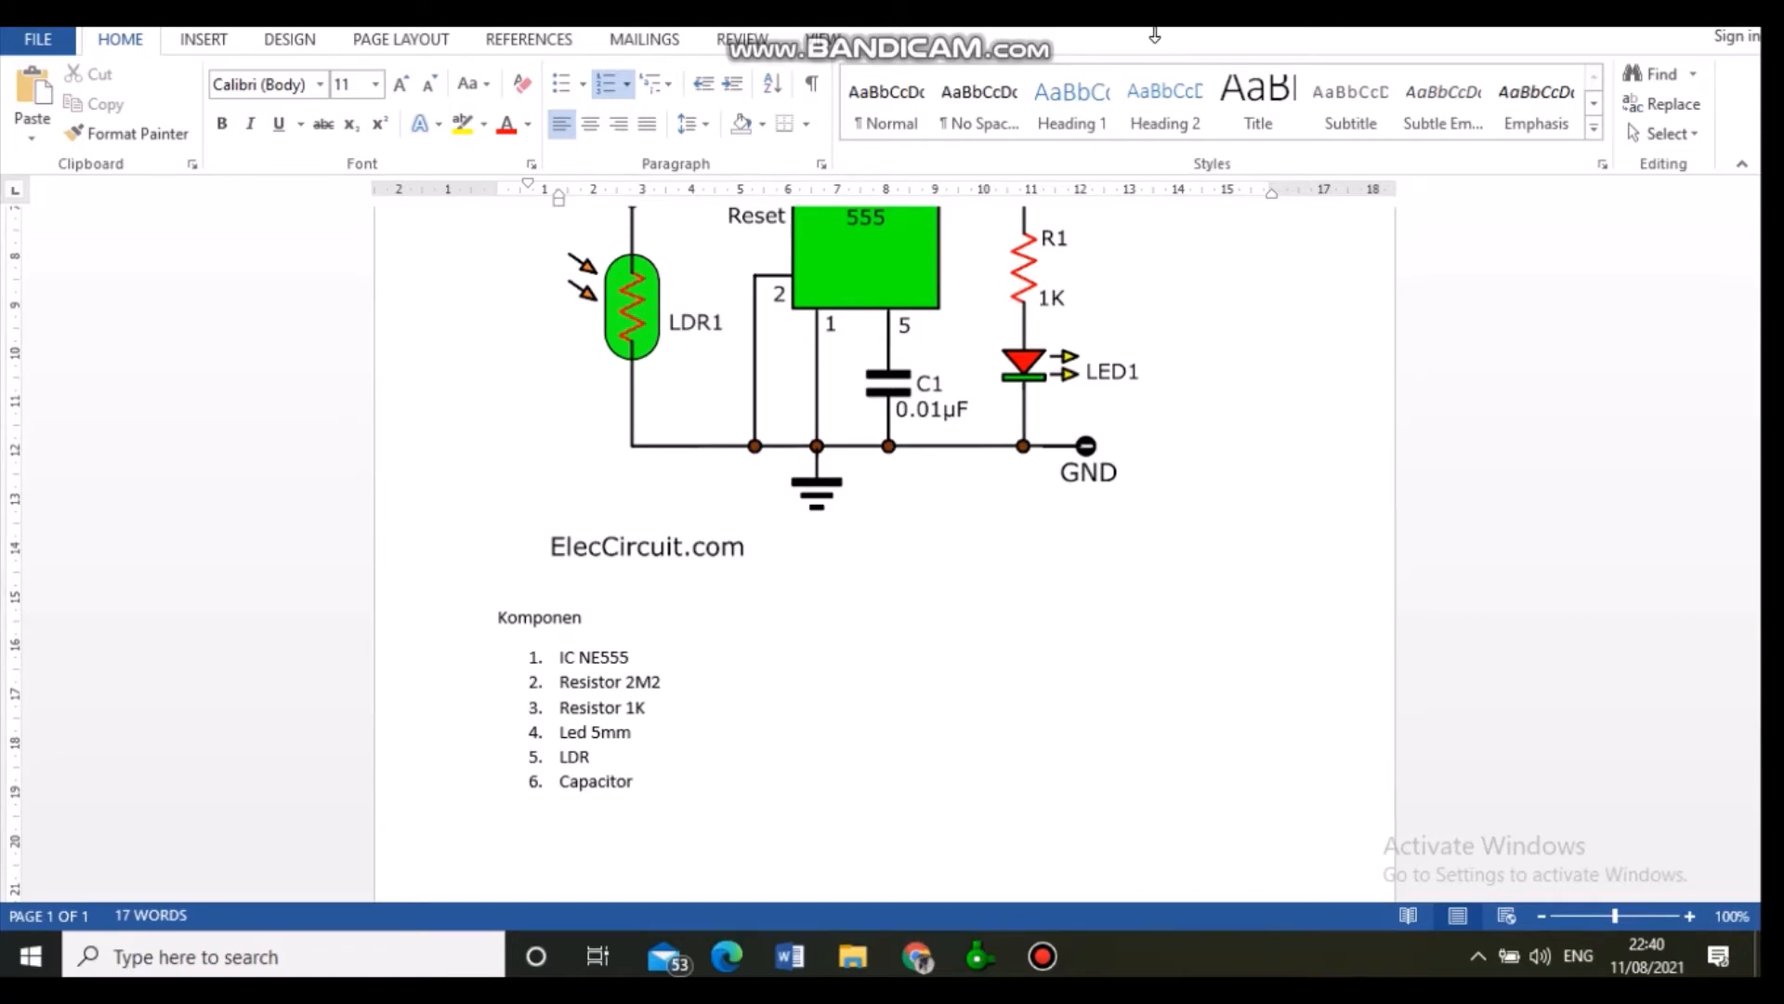
pyautogui.moveTo(1154, 33)
pyautogui.mouseDown()
pyautogui.moveTo(1169, 6)
pyautogui.moveTo(1169, 26)
pyautogui.mouseUp()
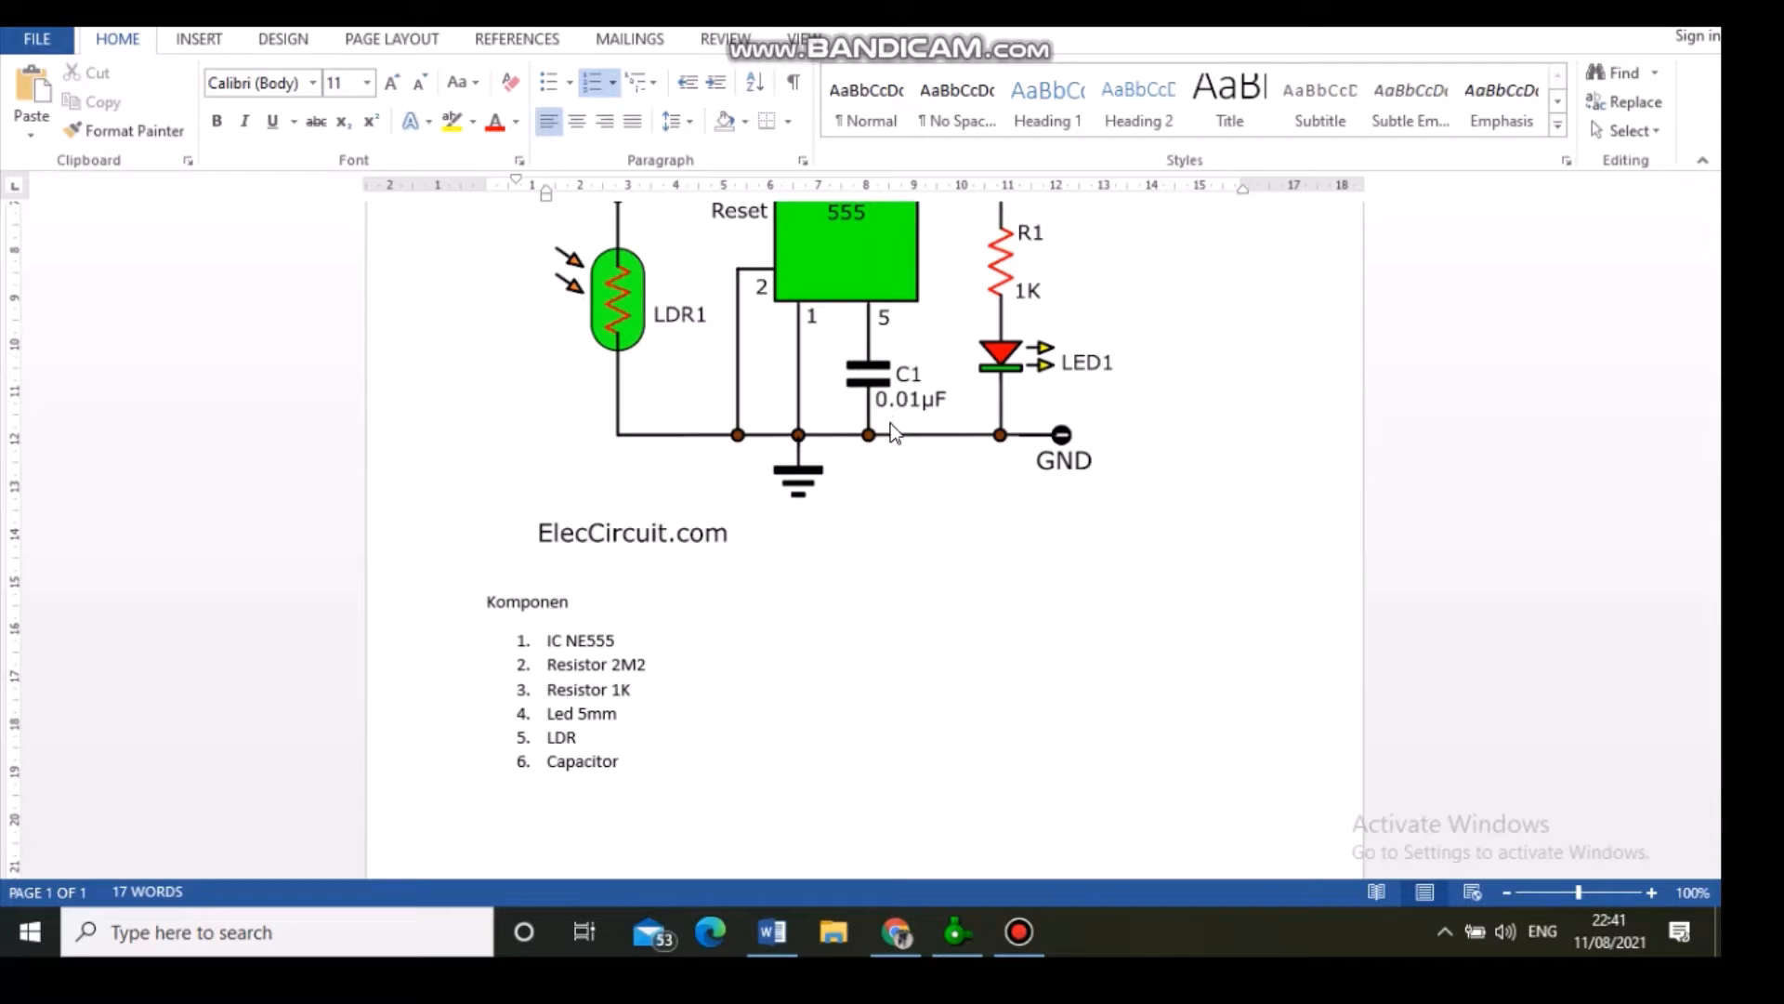
pyautogui.click(962, 950)
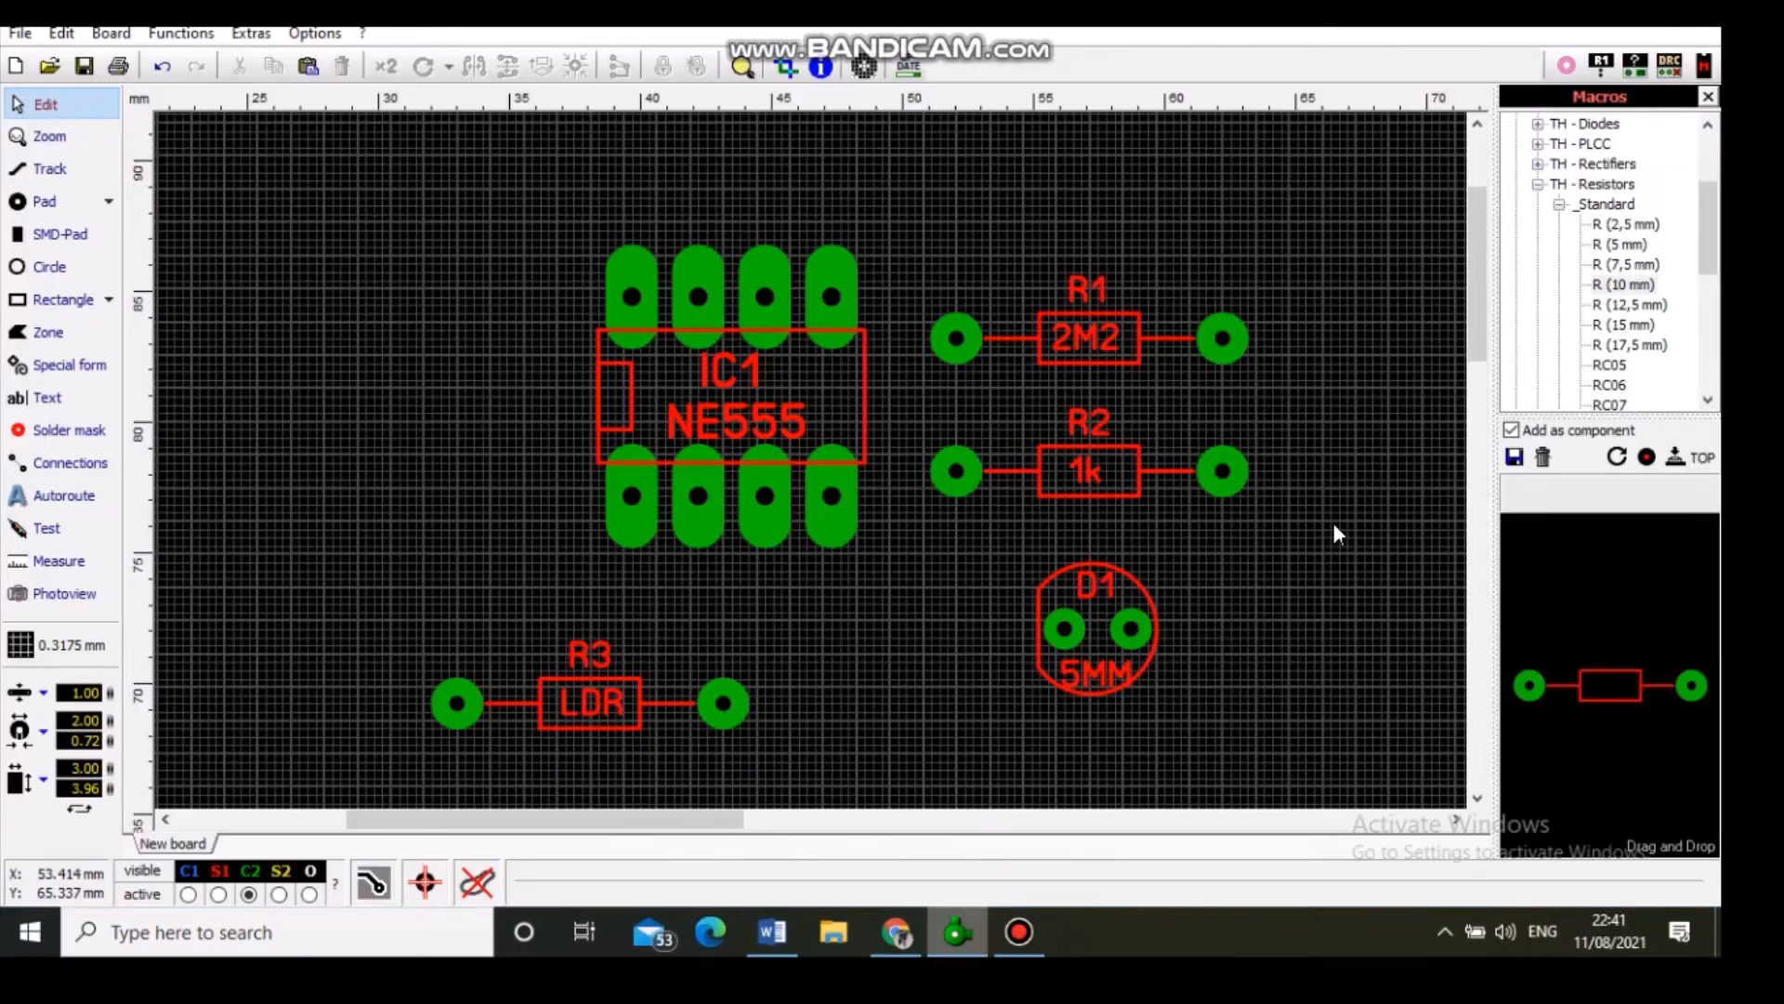
# Step: Place the C (5 mm) macro from the standard through-hole capacitor library on the board to the left of IC1
pyautogui.moveTo(1712, 257); pyautogui.dragTo(1713, 237)
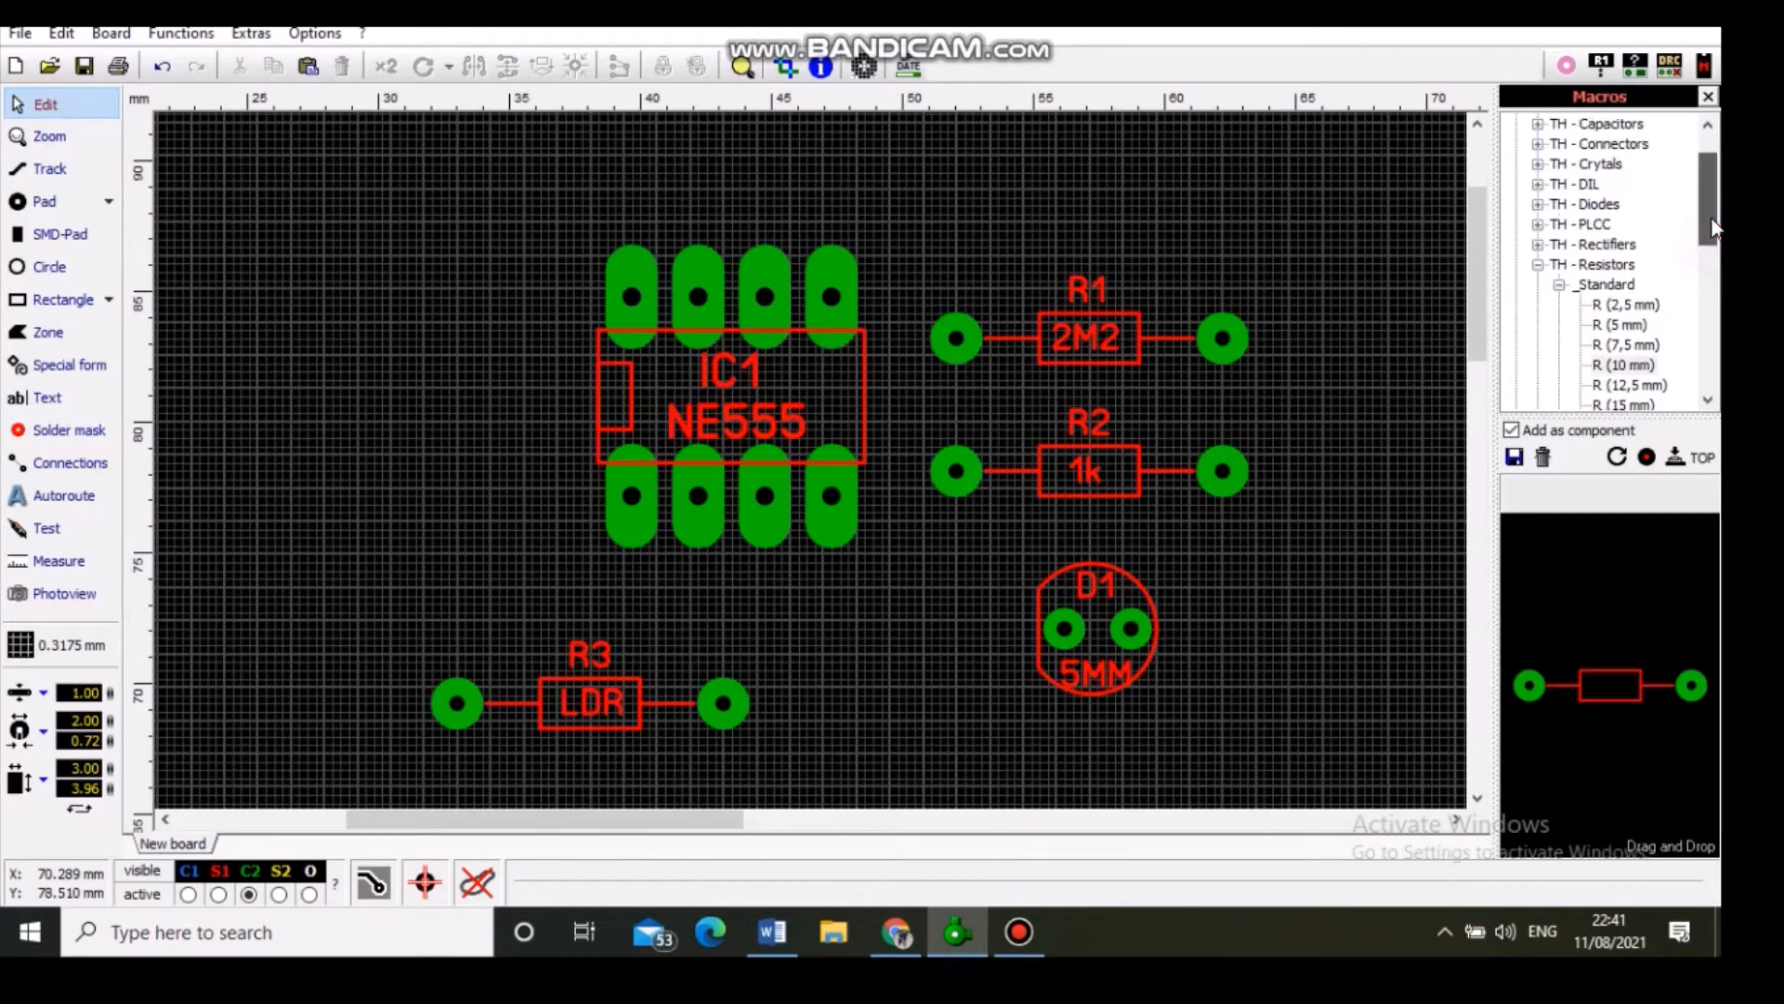
pyautogui.click(1559, 285)
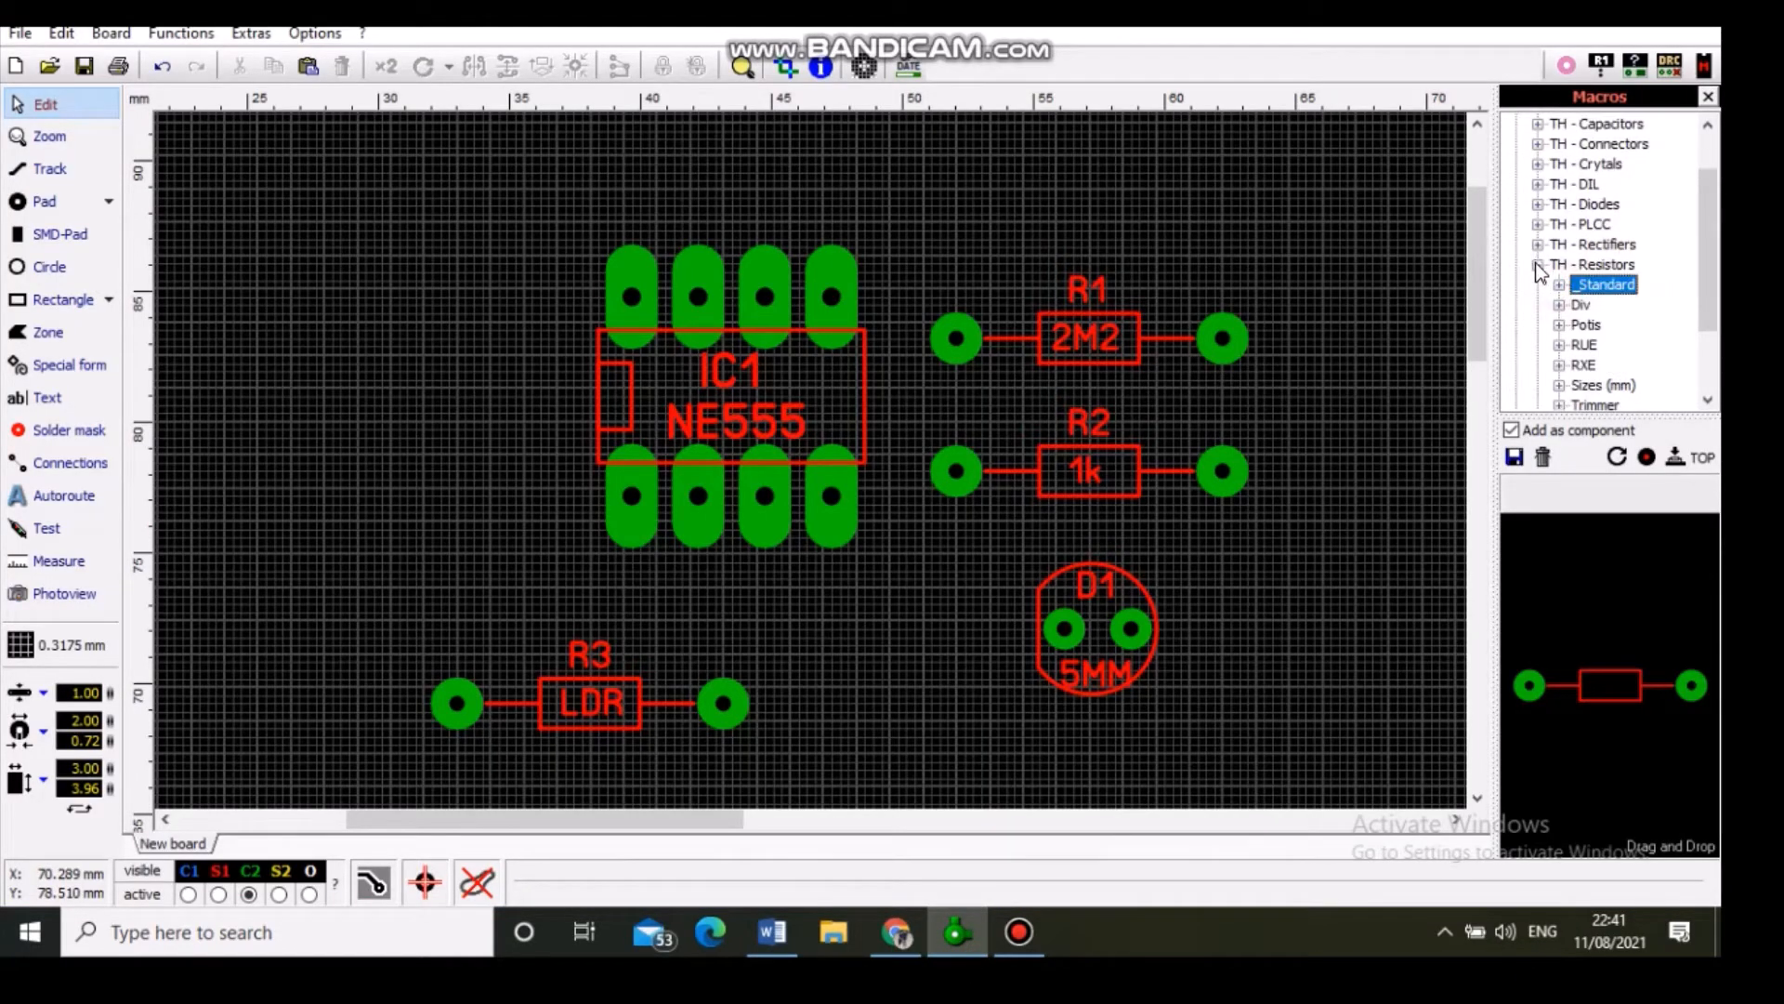
pyautogui.click(1538, 266)
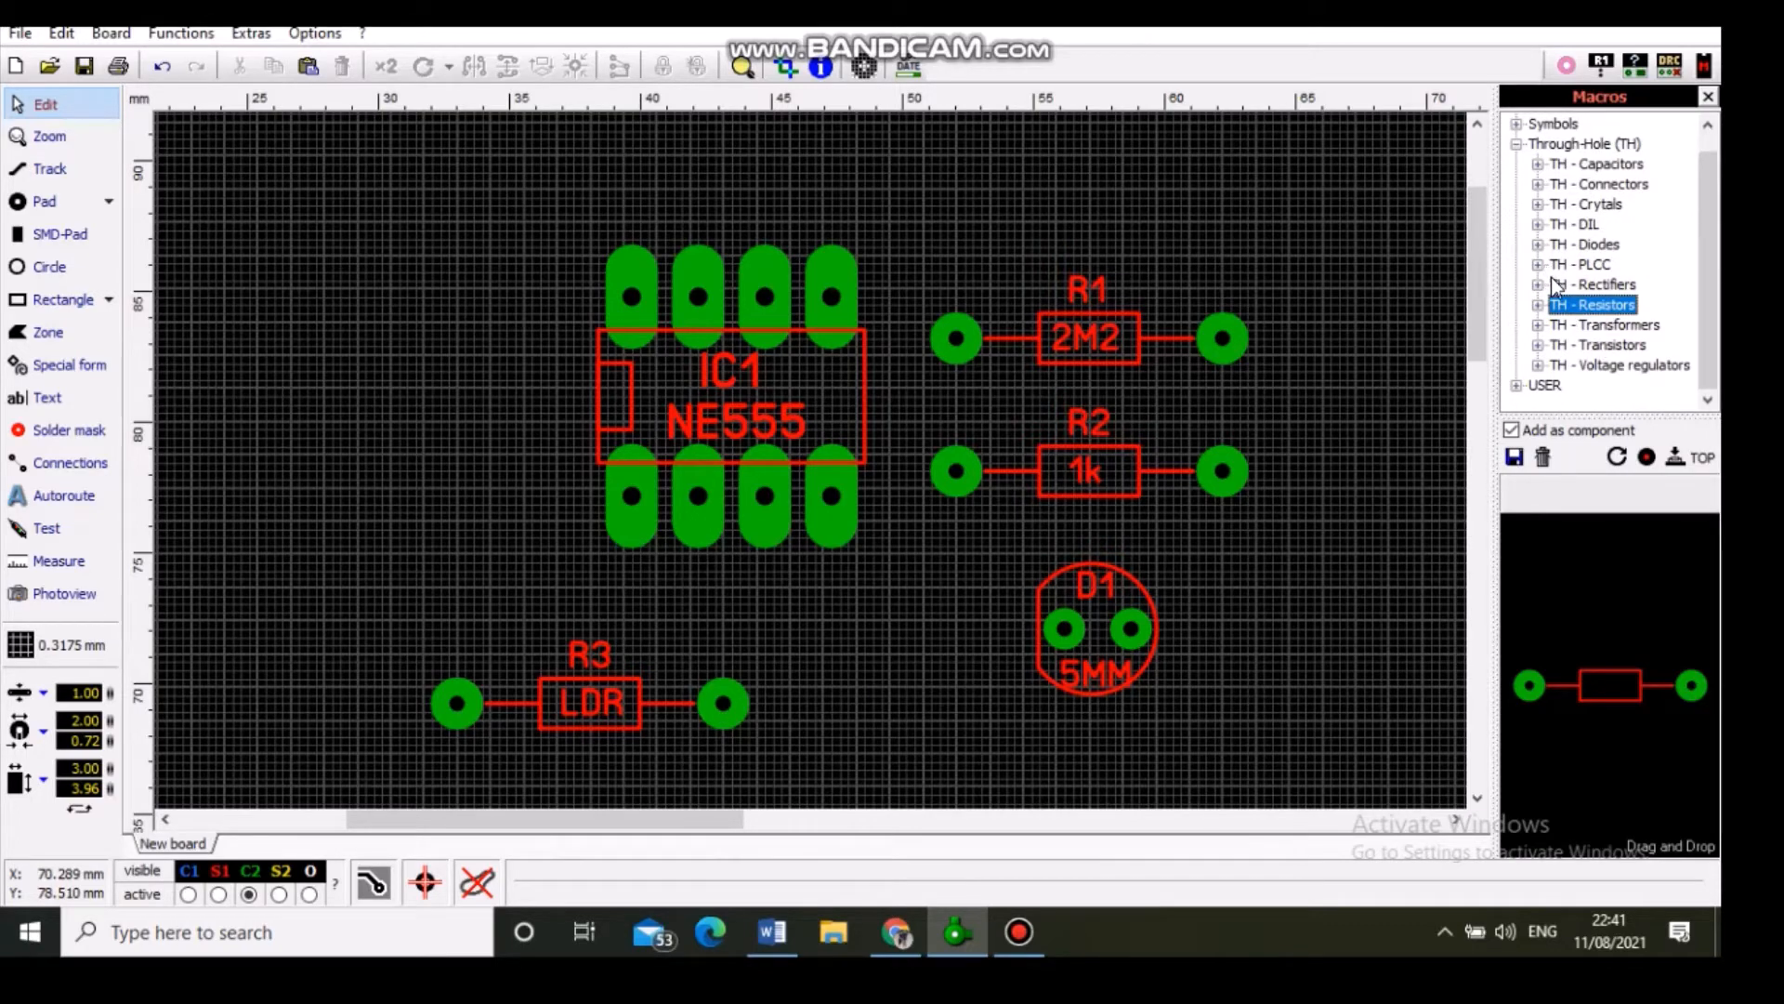
pyautogui.click(1538, 163)
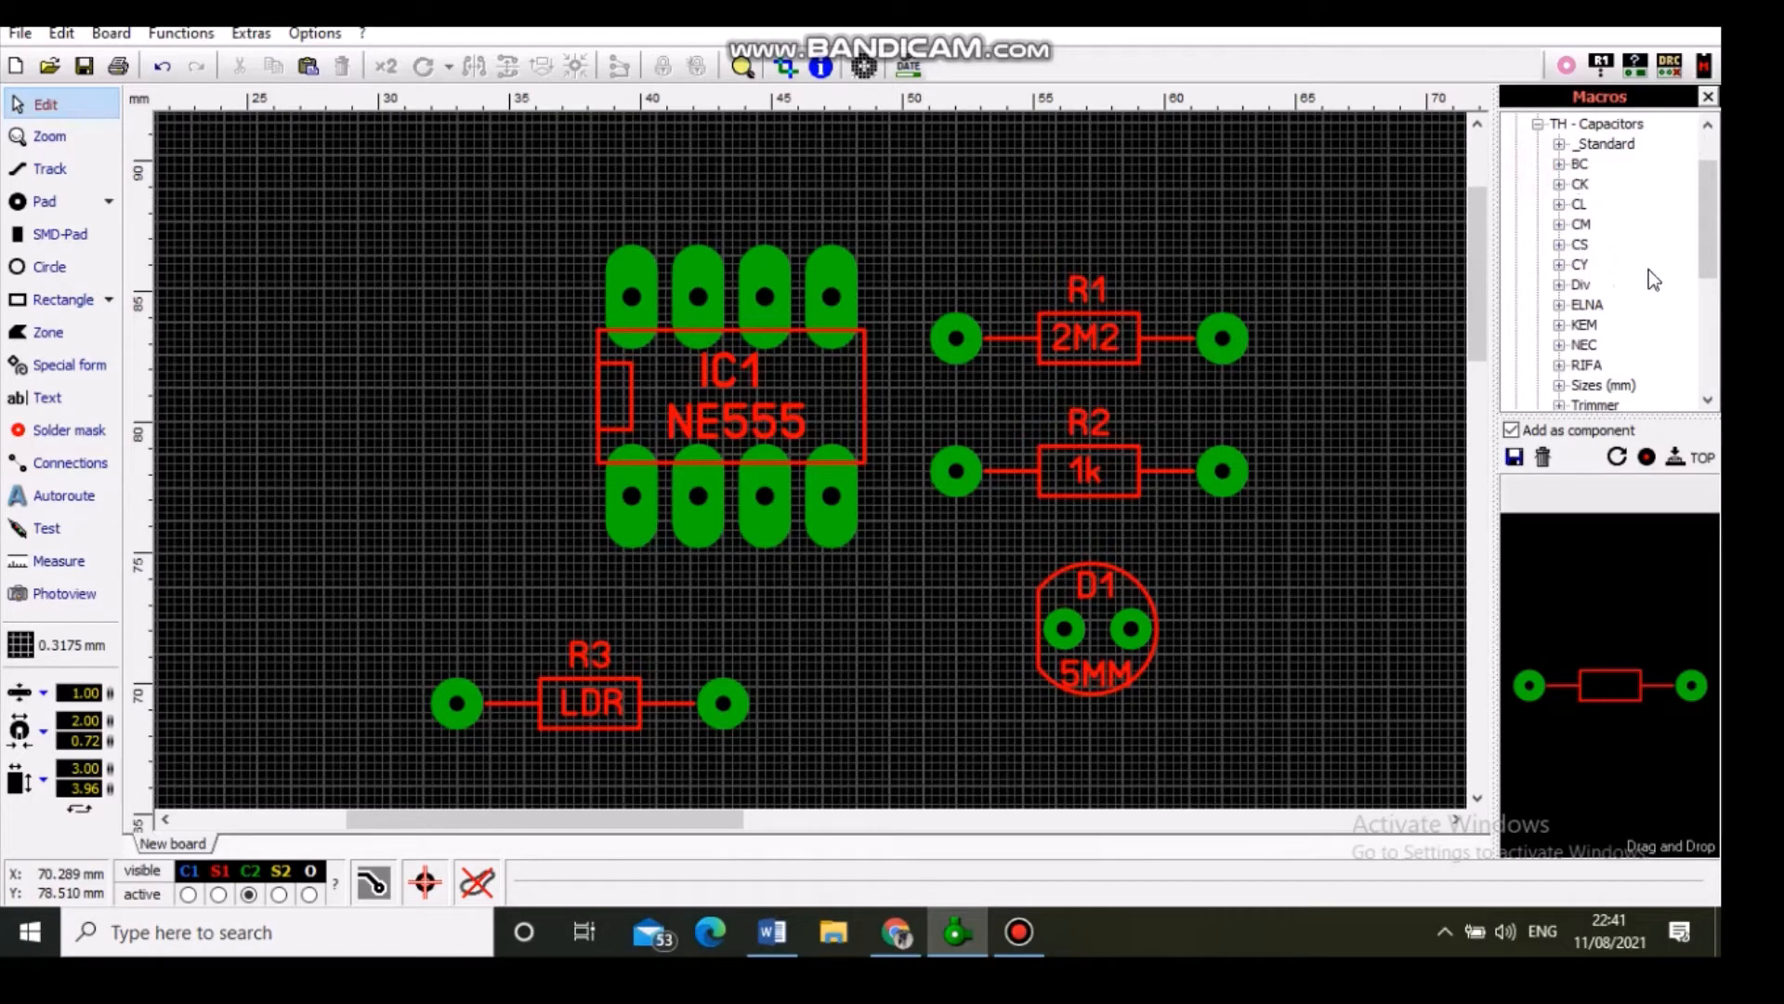
pyautogui.scroll(1, 1715, 254)
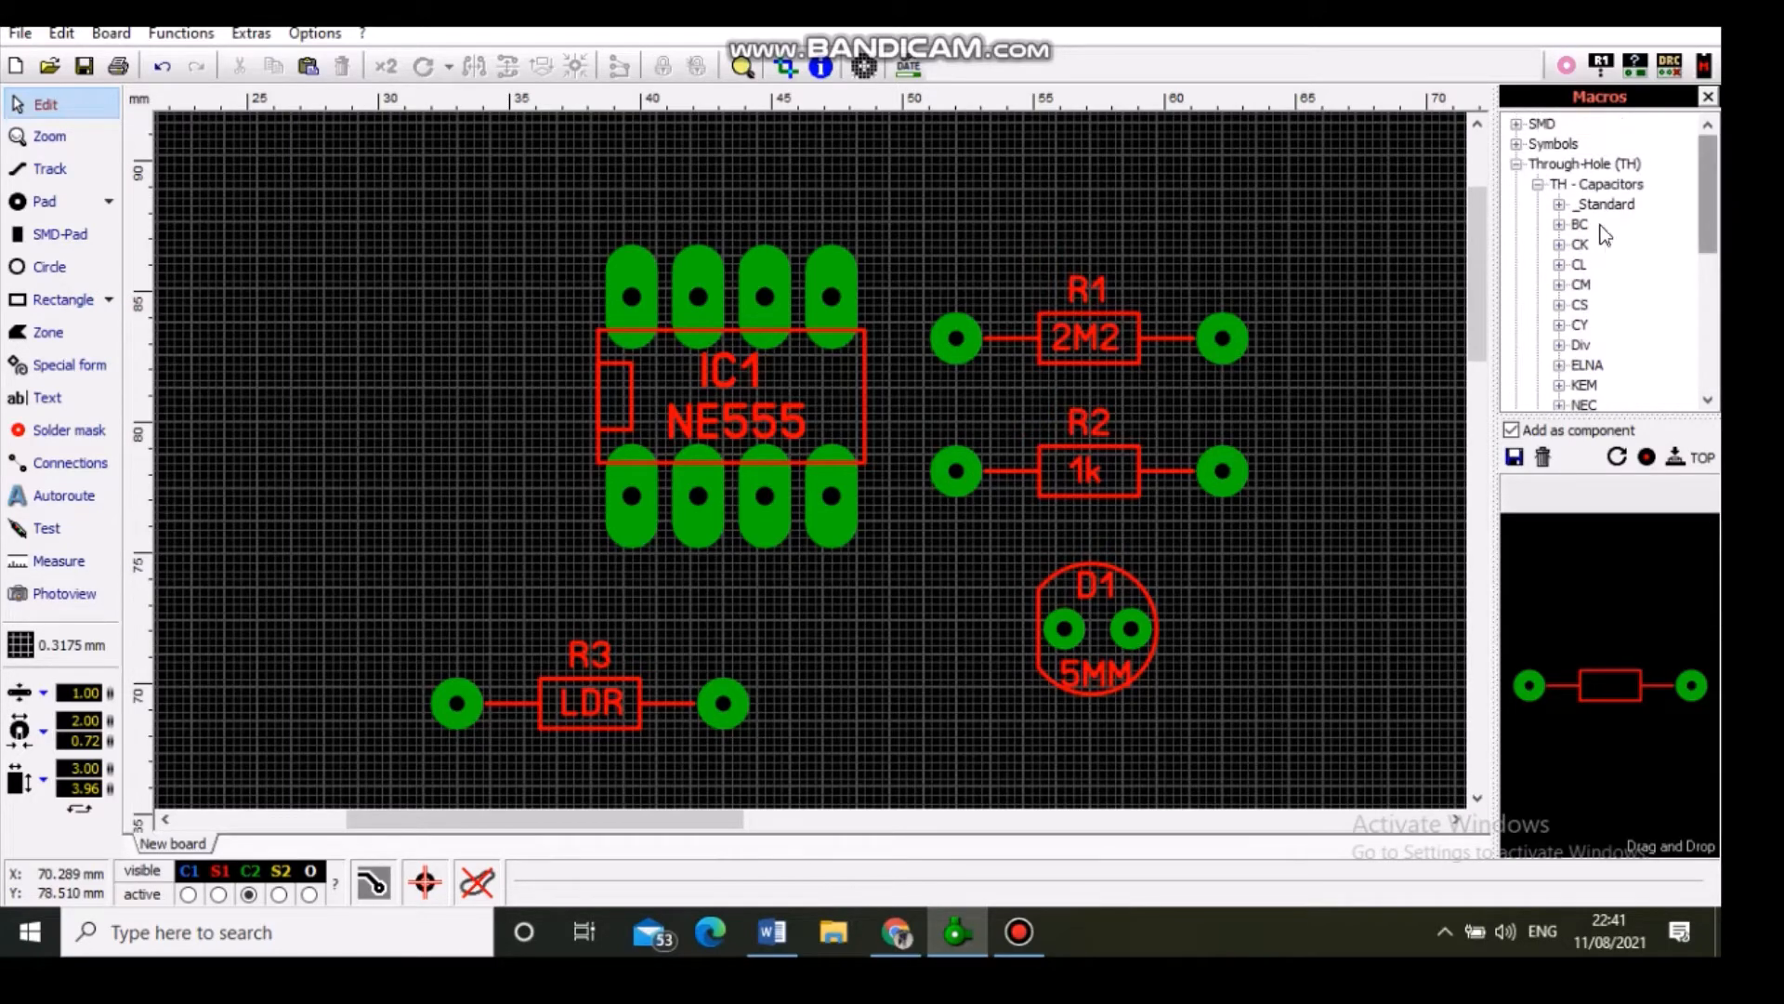
pyautogui.click(1560, 203)
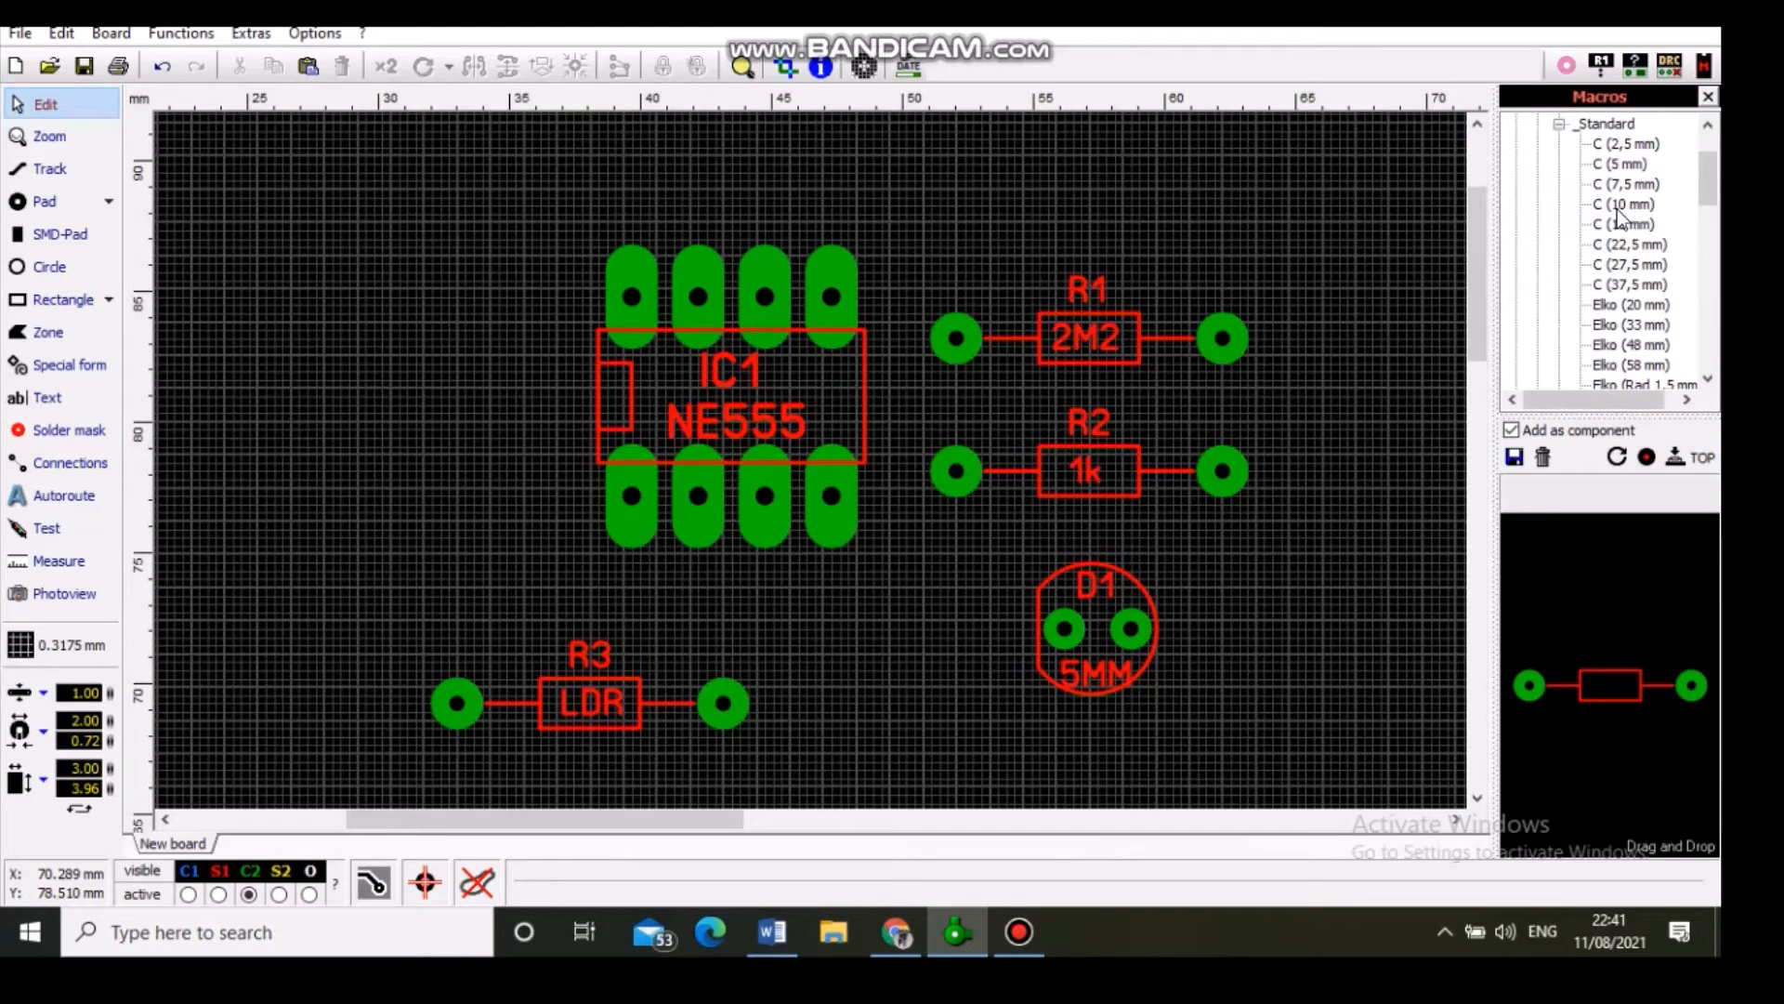
pyautogui.click(1621, 164)
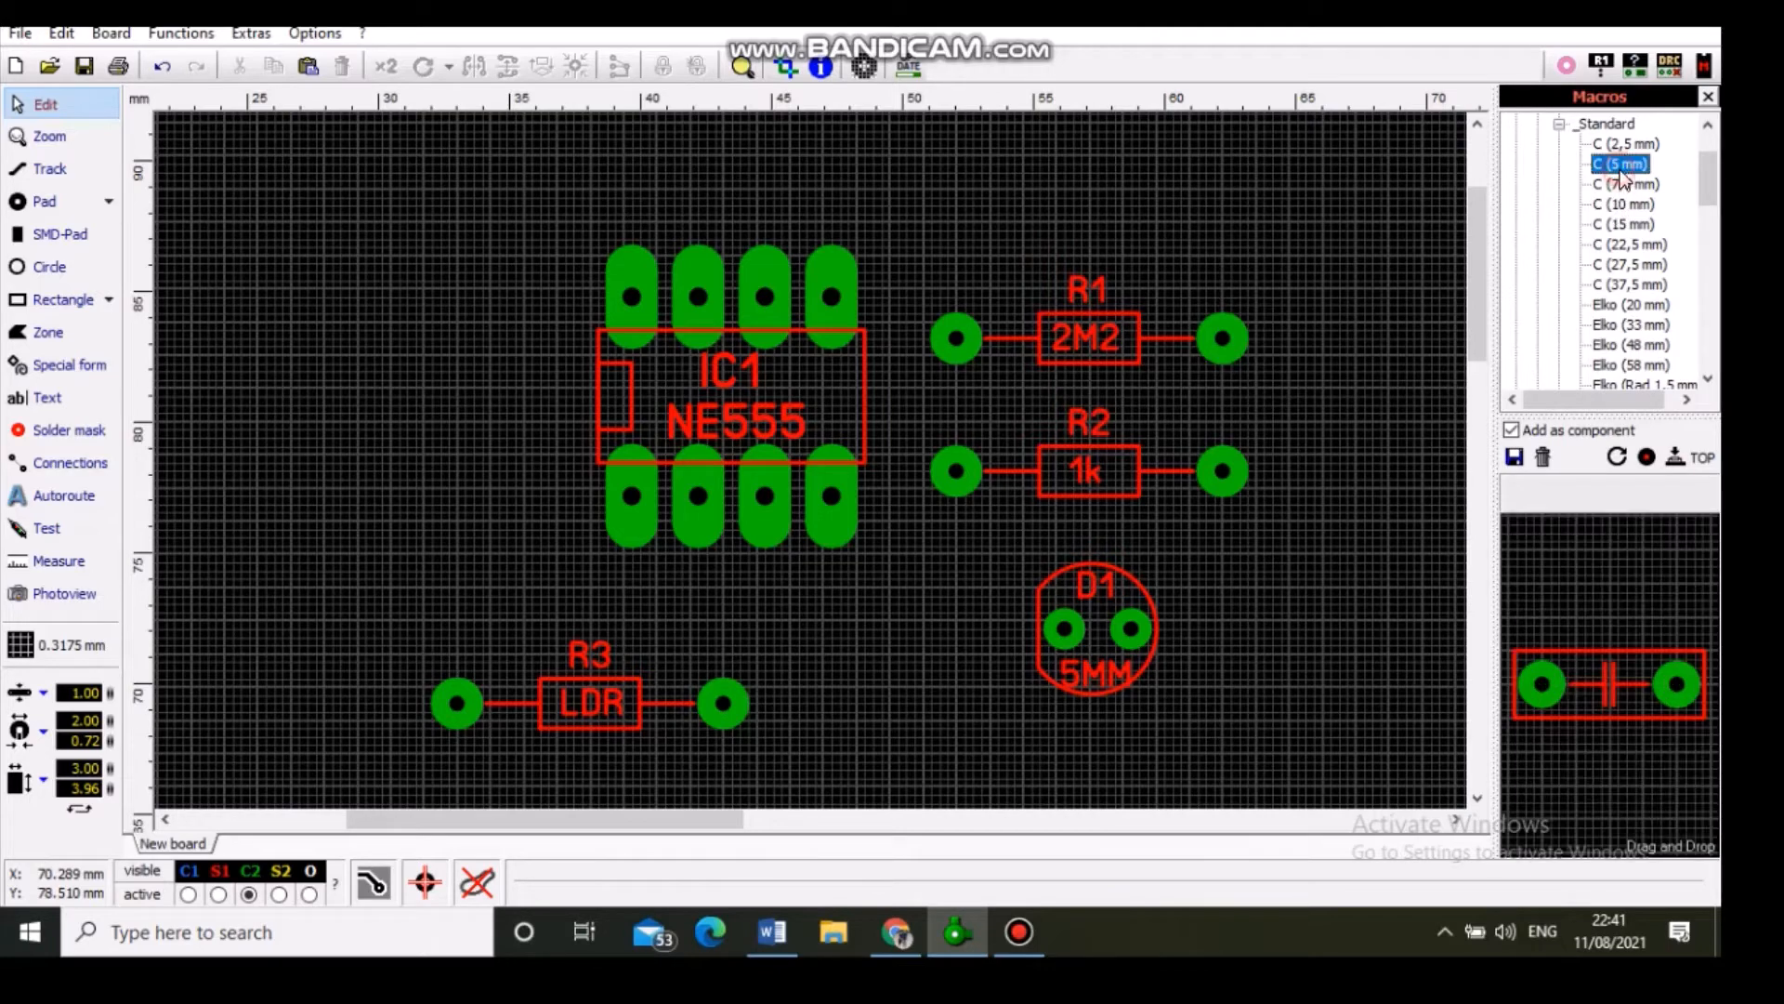
pyautogui.moveTo(1565, 685); pyautogui.dragTo(340, 430)
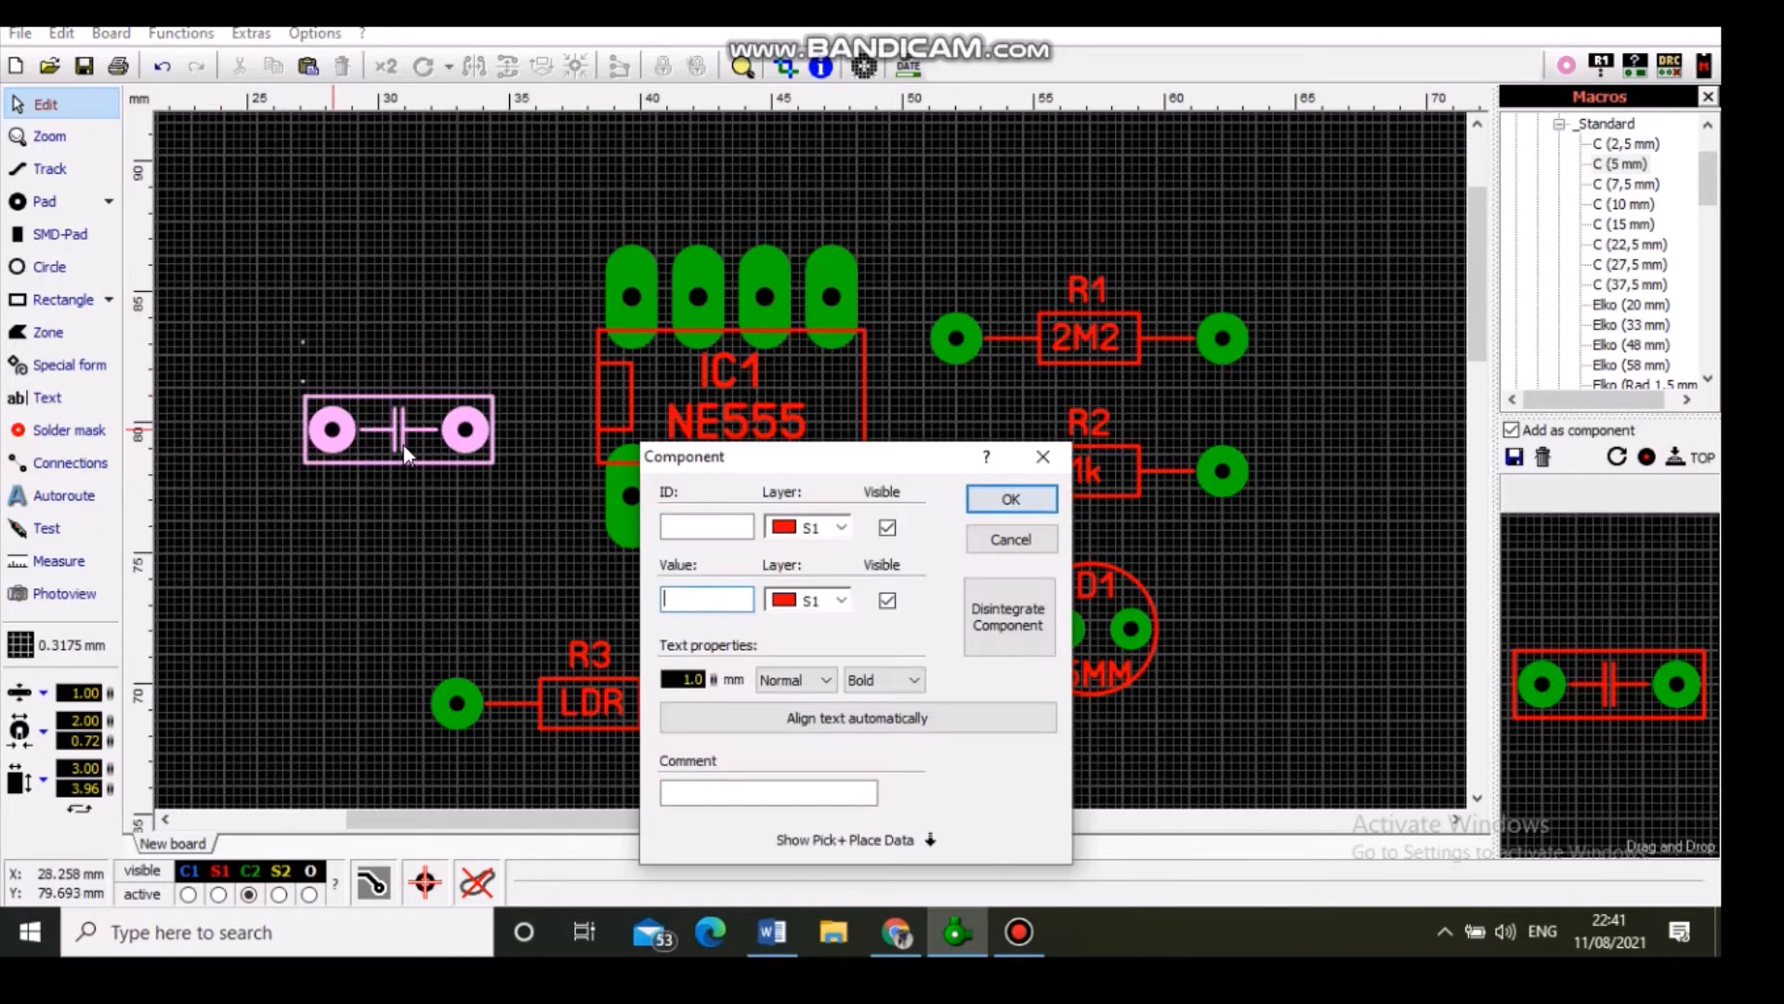
# Step: Give the placed capacitor the ID C1 and value 10nF
pyautogui.click(695, 527)
pyautogui.write('1')
pyautogui.moveTo(676, 526); pyautogui.dragTo(649, 539)
pyautogui.write('c')
pyautogui.press('BackSpace')
pyautogui.write('C')
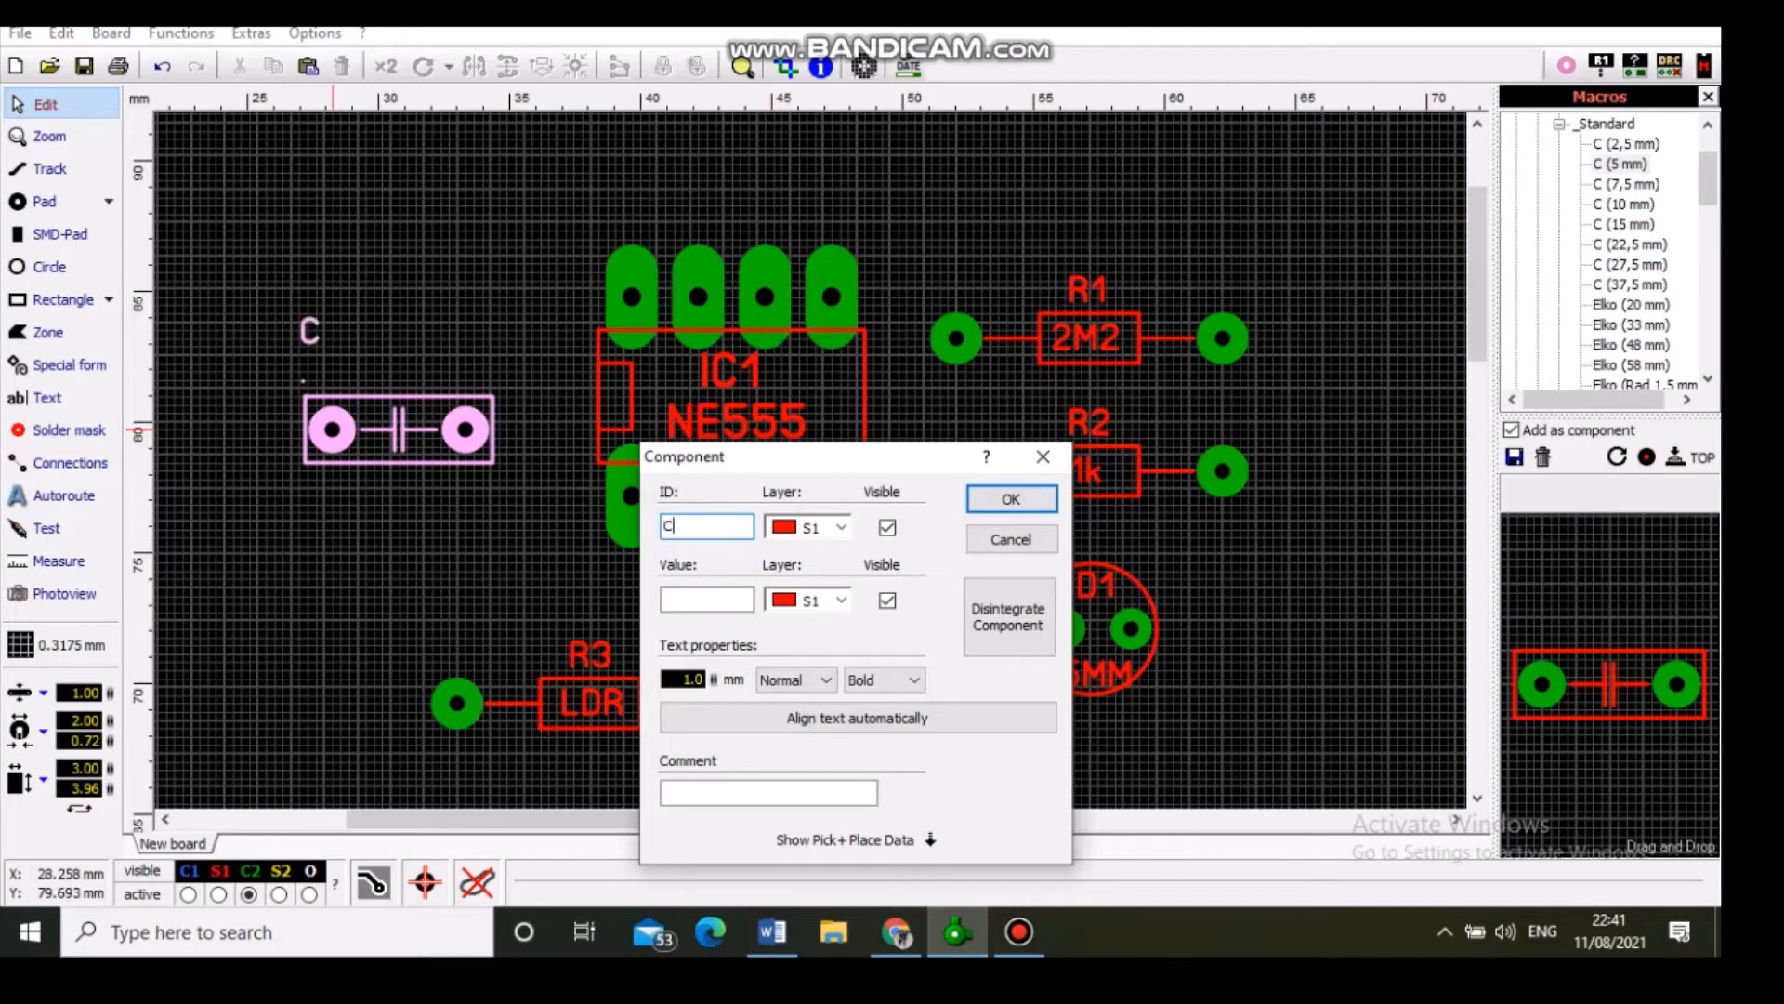
pyautogui.write('1')
pyautogui.click(709, 604)
pyautogui.write('10nF')
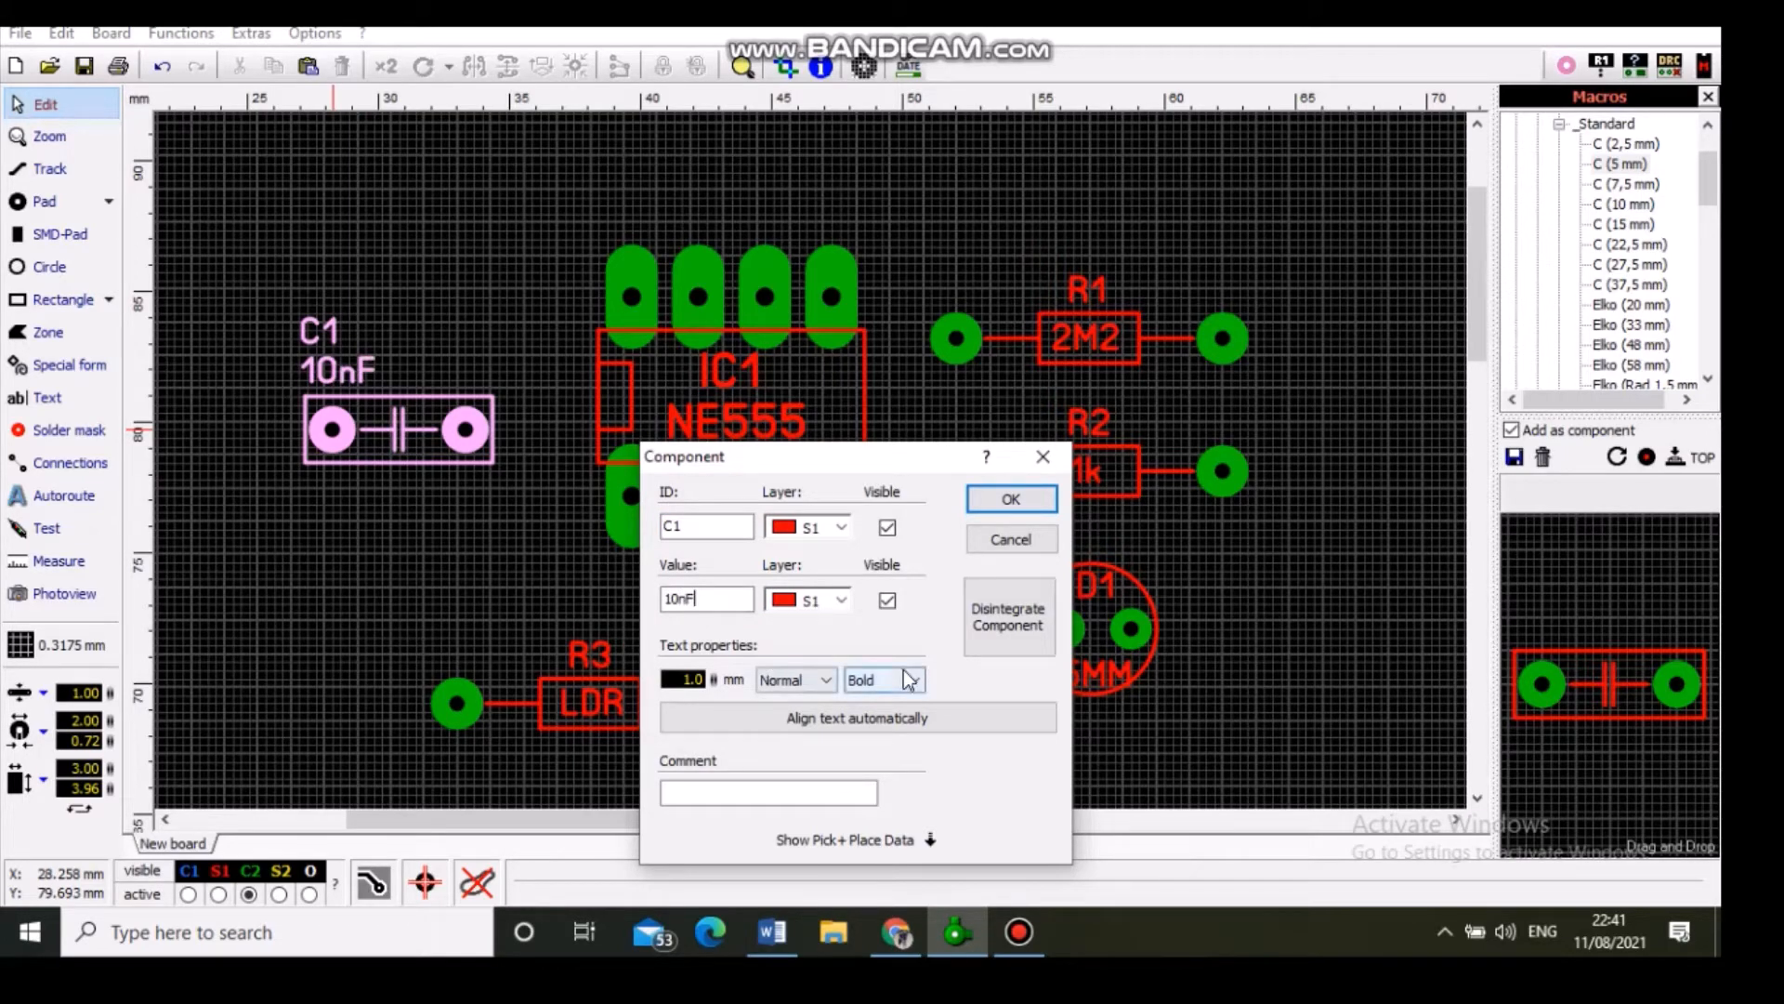
pyautogui.click(1011, 499)
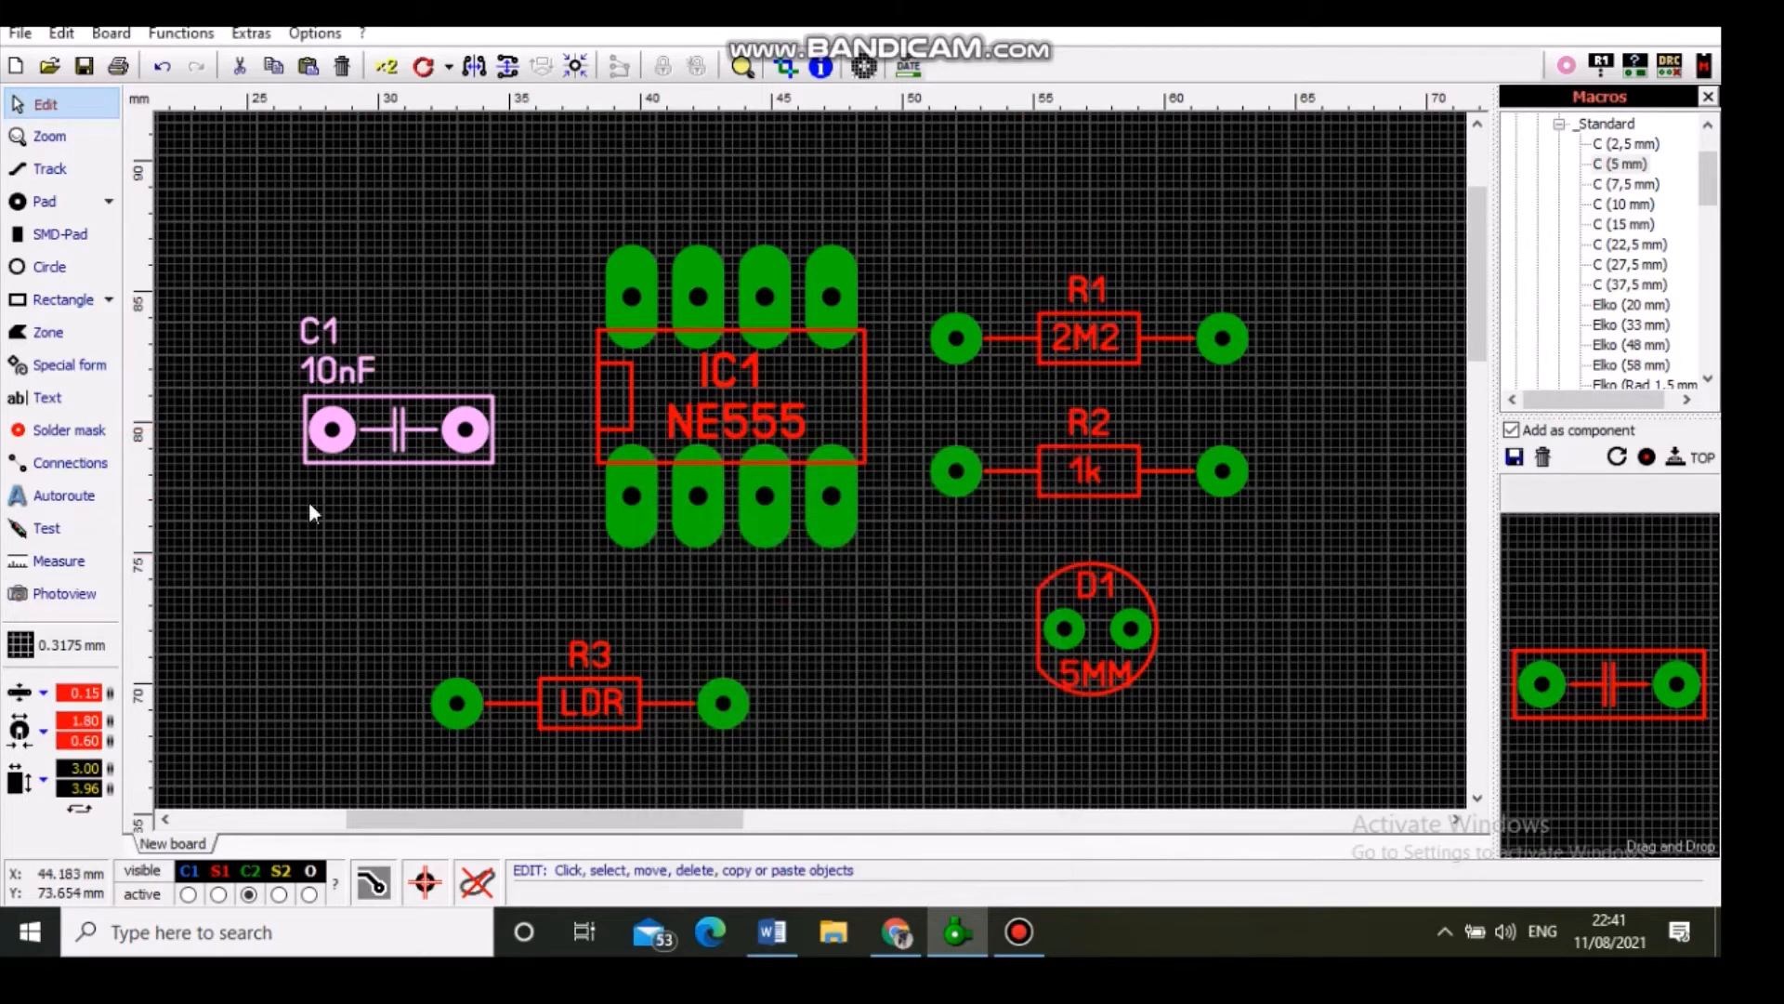
# Step: Move capacitor C1 with its labels slightly upward beside IC1
pyautogui.click(430, 516)
pyautogui.click(487, 415)
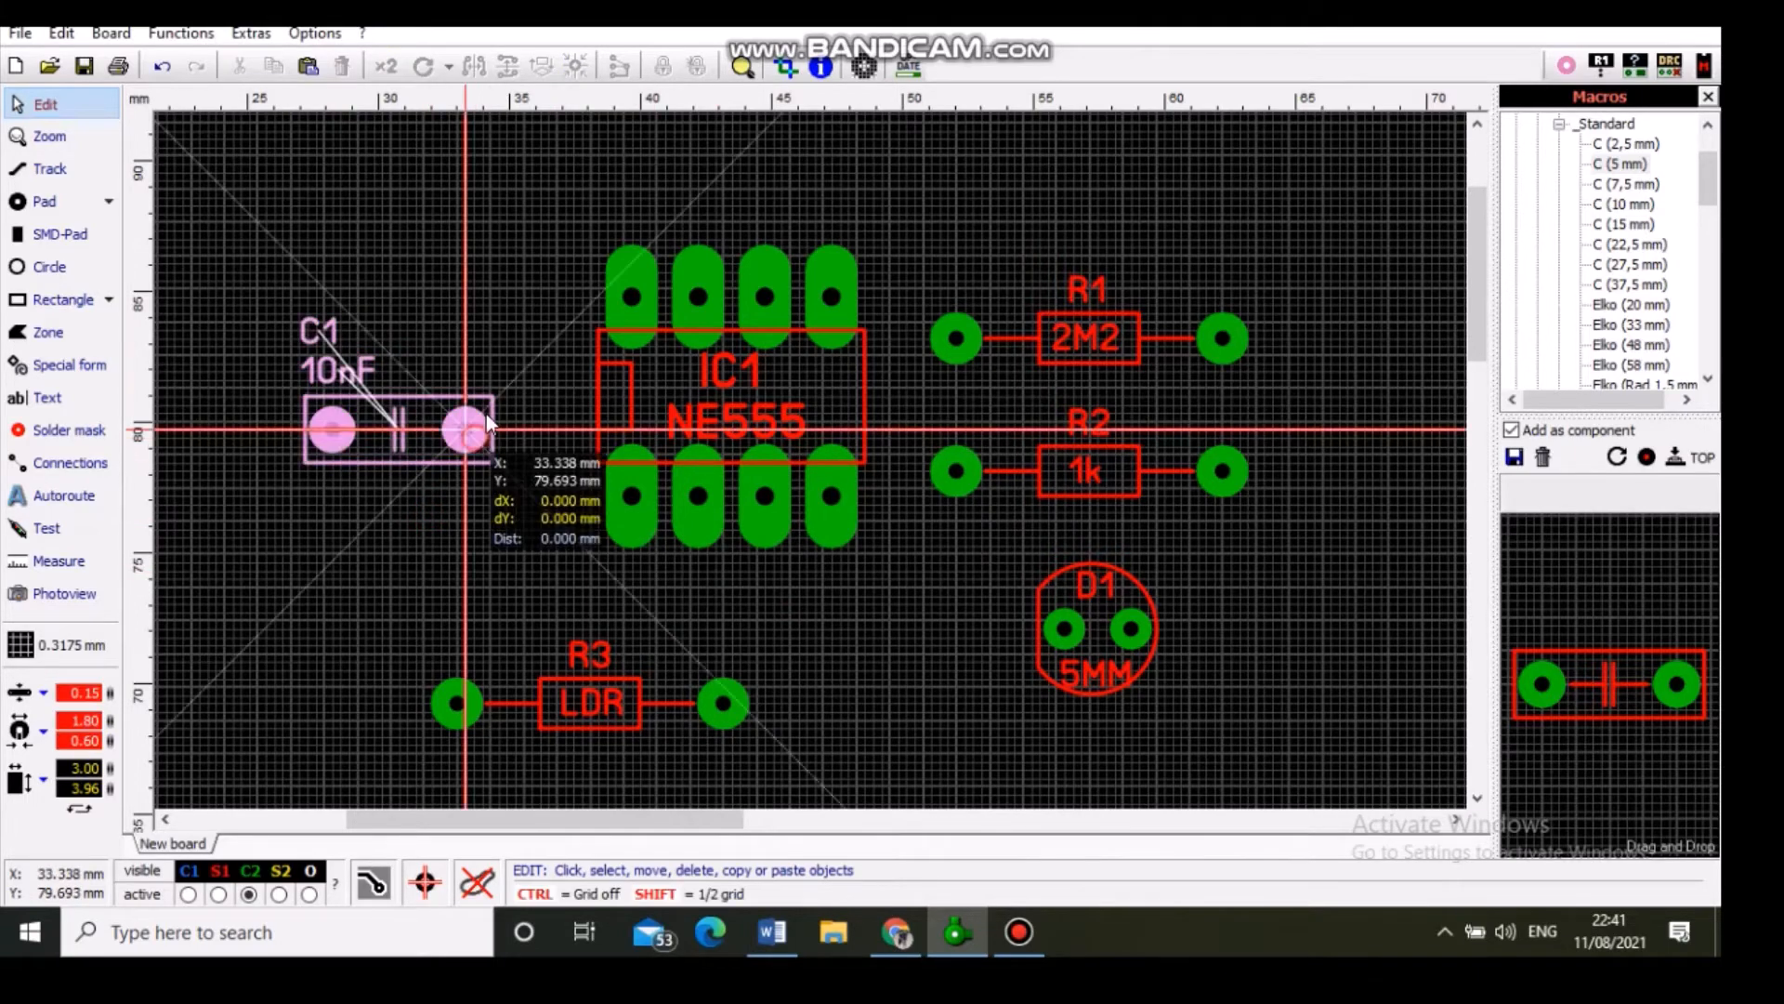
pyautogui.moveTo(487, 414); pyautogui.dragTo(479, 364)
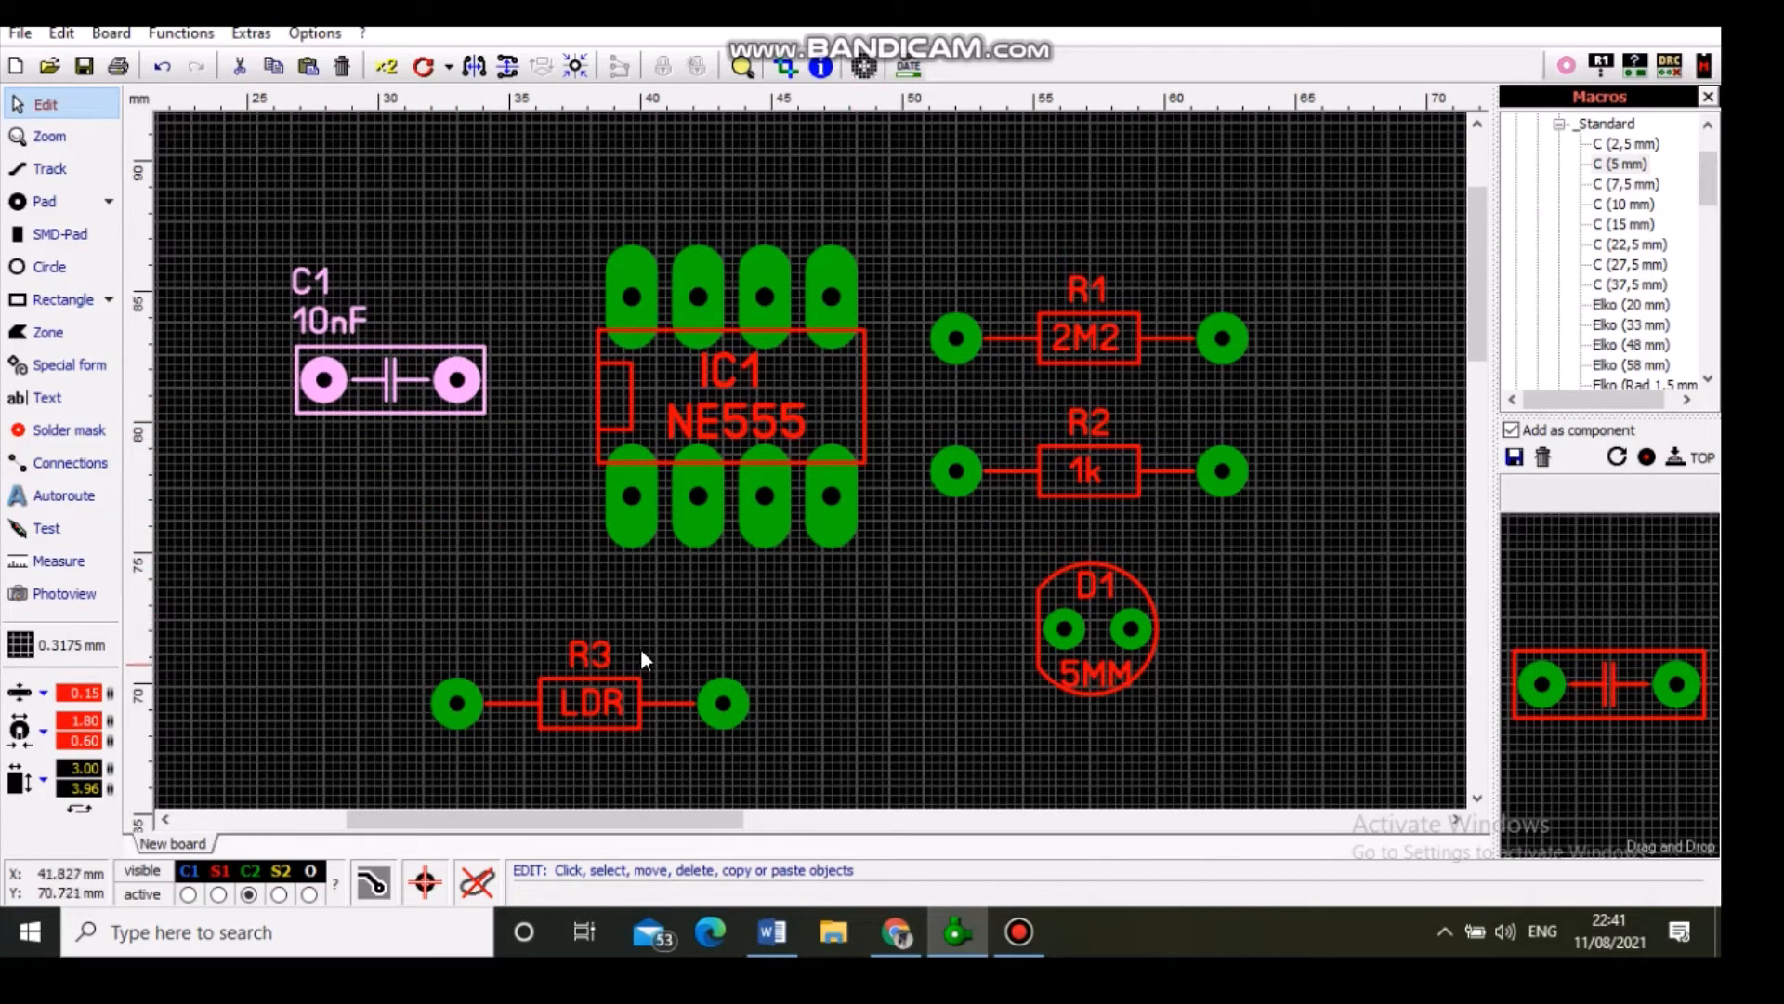
# Step: Consult the Word schematic, then move LED D1 to the board's lower right and resistor R1 below R2
pyautogui.click(773, 932)
pyautogui.click(773, 932)
pyautogui.moveTo(1075, 632); pyautogui.dragTo(1366, 673)
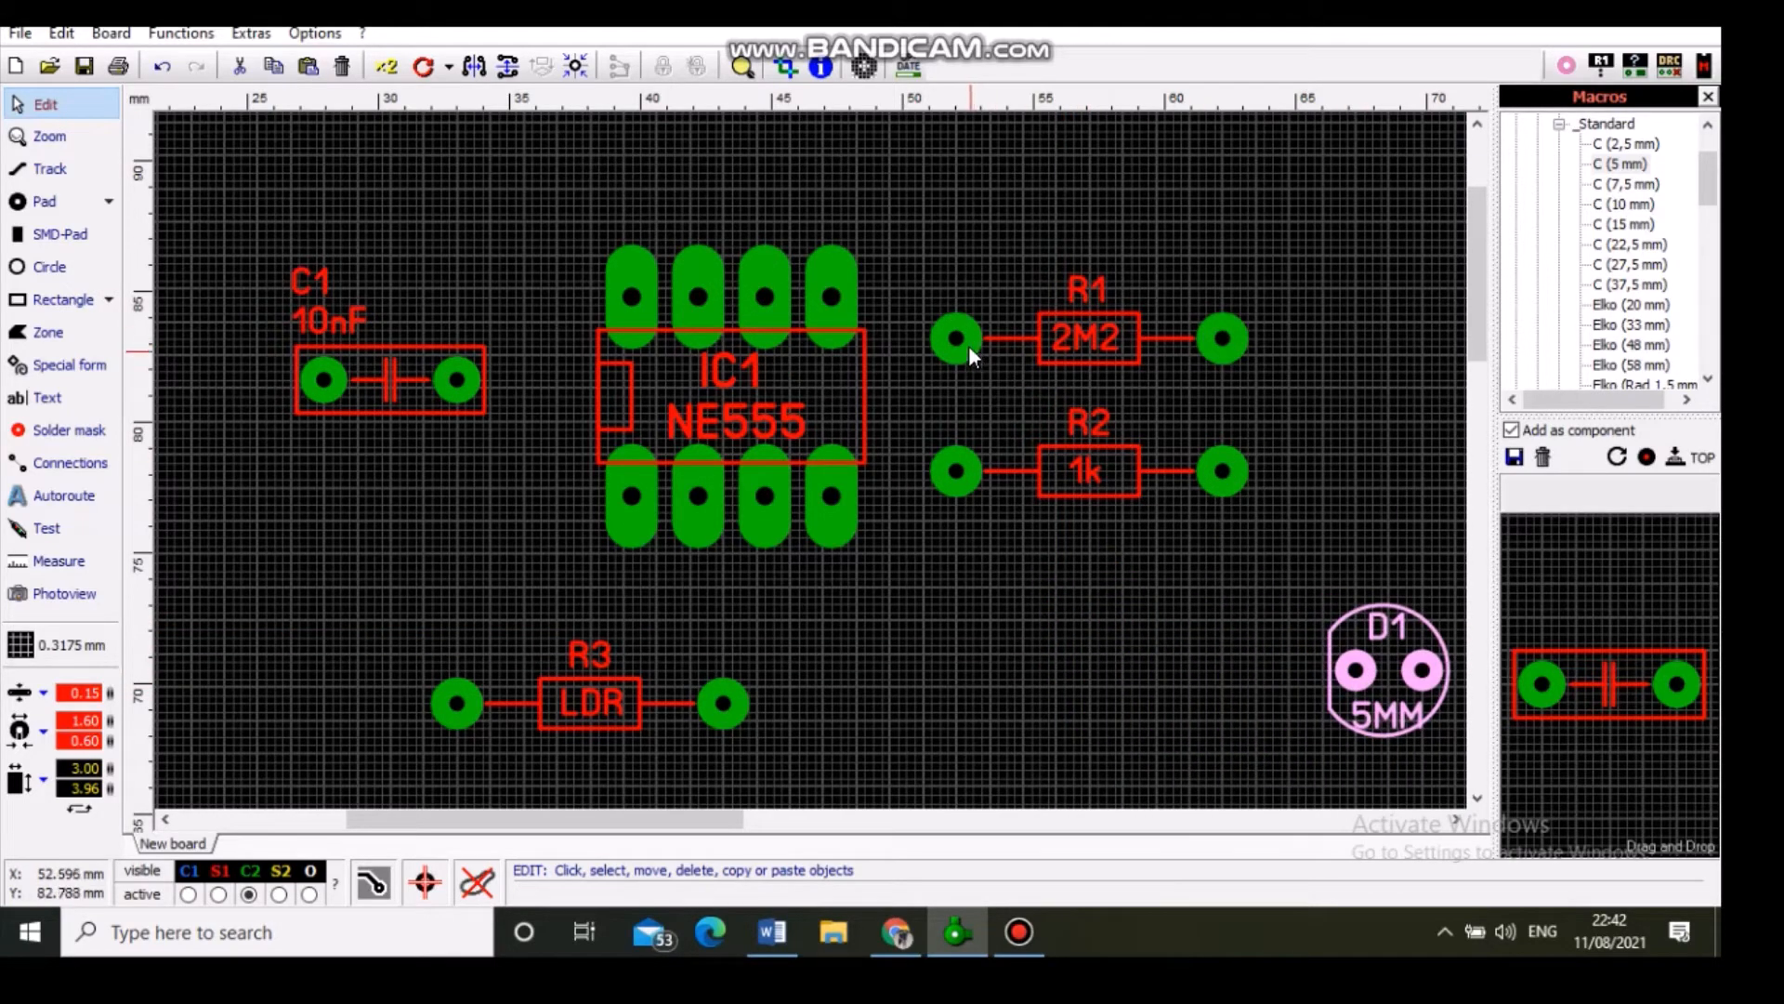
pyautogui.moveTo(956, 339); pyautogui.dragTo(950, 656)
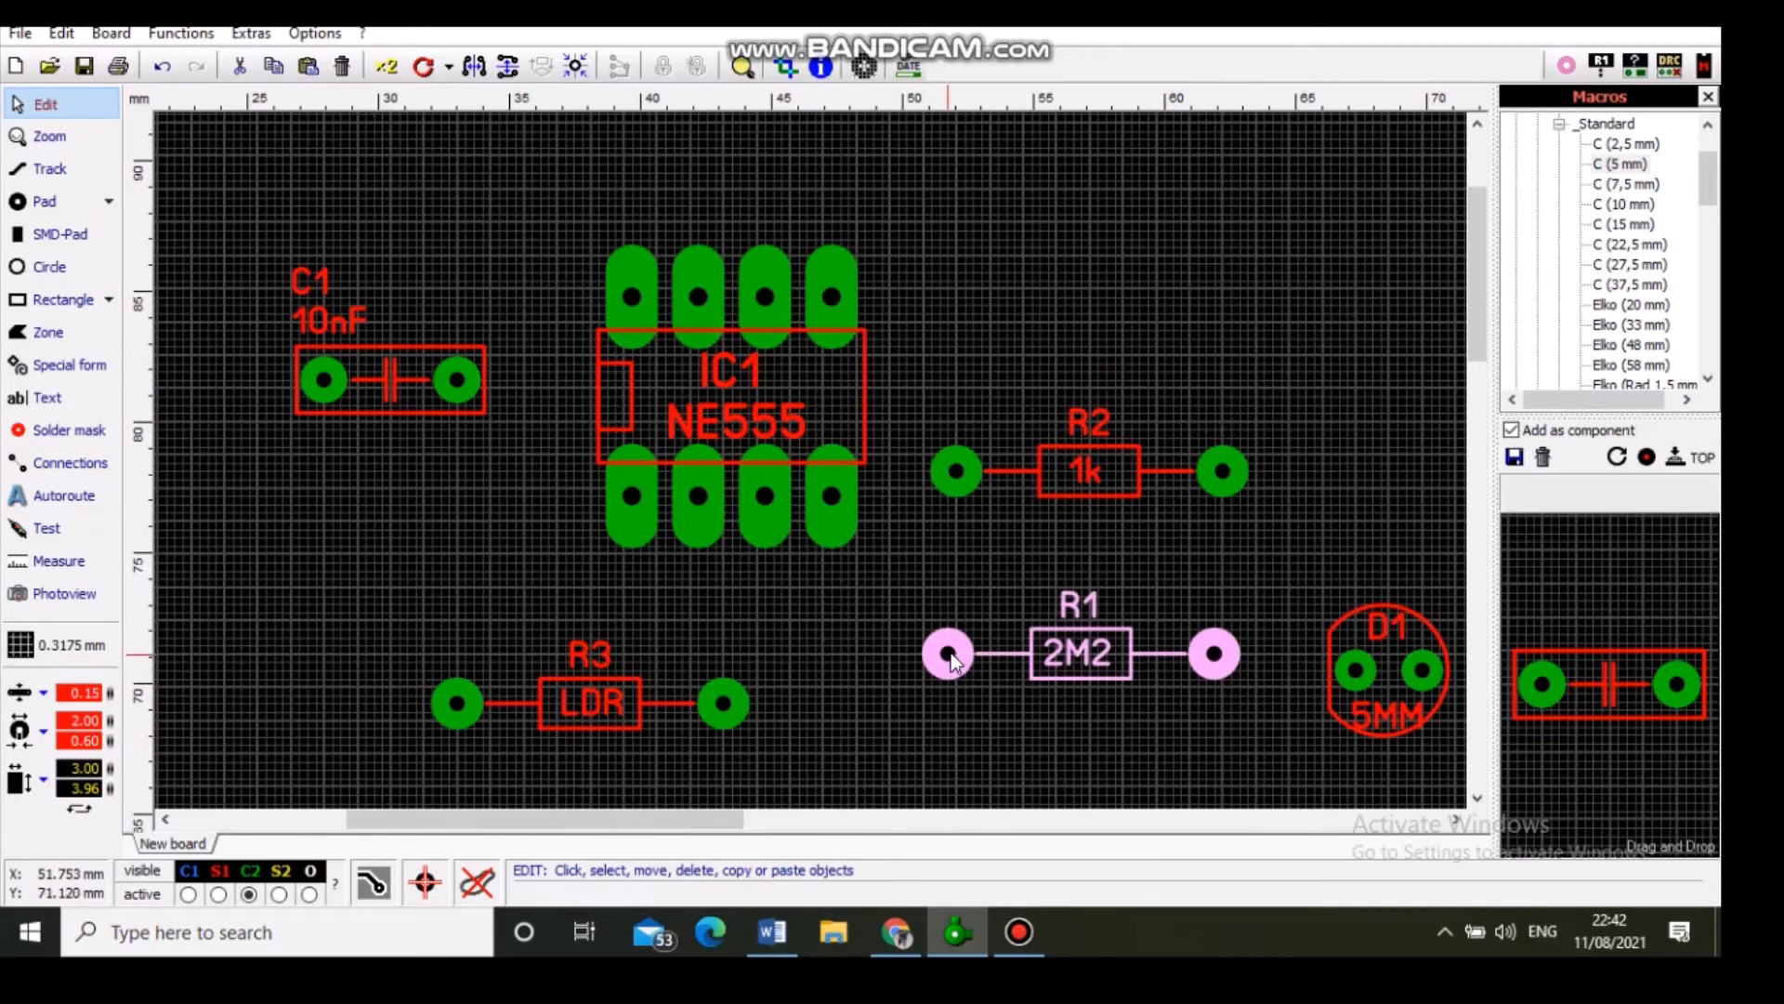
# Step: Rotate resistor R2 to a vertical orientation and position it directly to the right of IC1
pyautogui.click(956, 471)
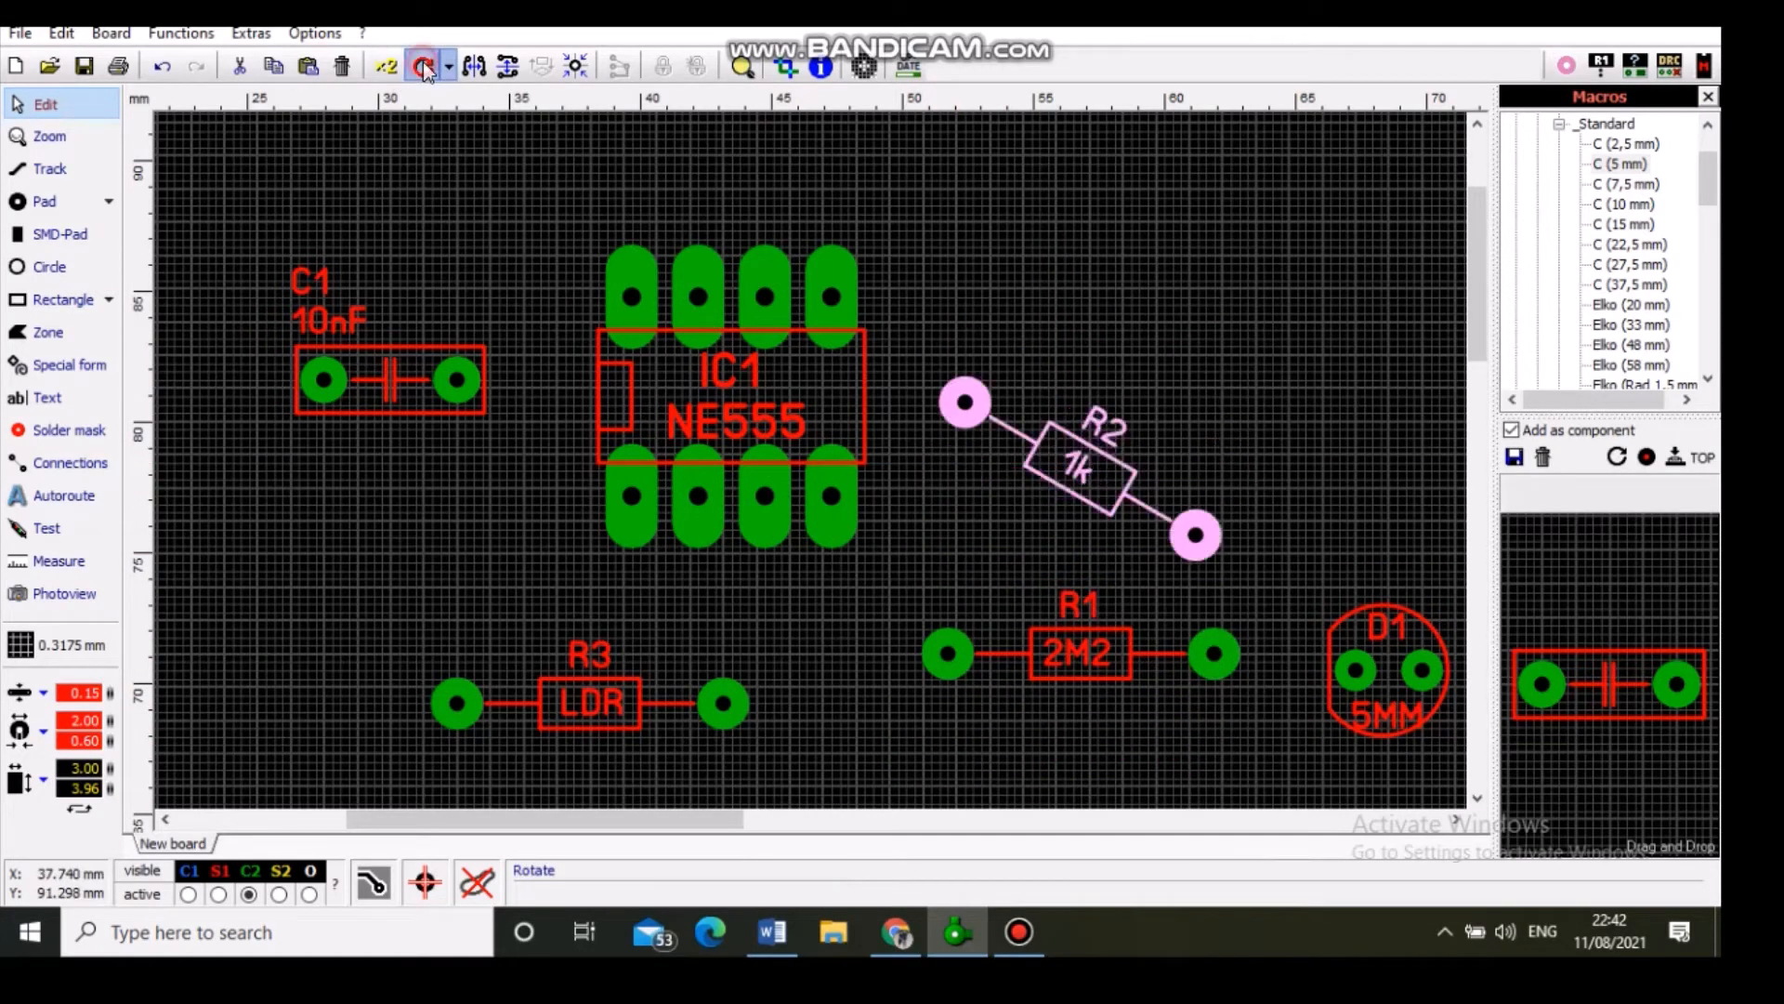
pyautogui.click(424, 67)
pyautogui.click(424, 67)
pyautogui.moveTo(1076, 598); pyautogui.dragTo(940, 522)
# Step: Rotate resistor R1 to a vertical orientation and place it directly to the right of R2, with their pads aligned
pyautogui.click(947, 653)
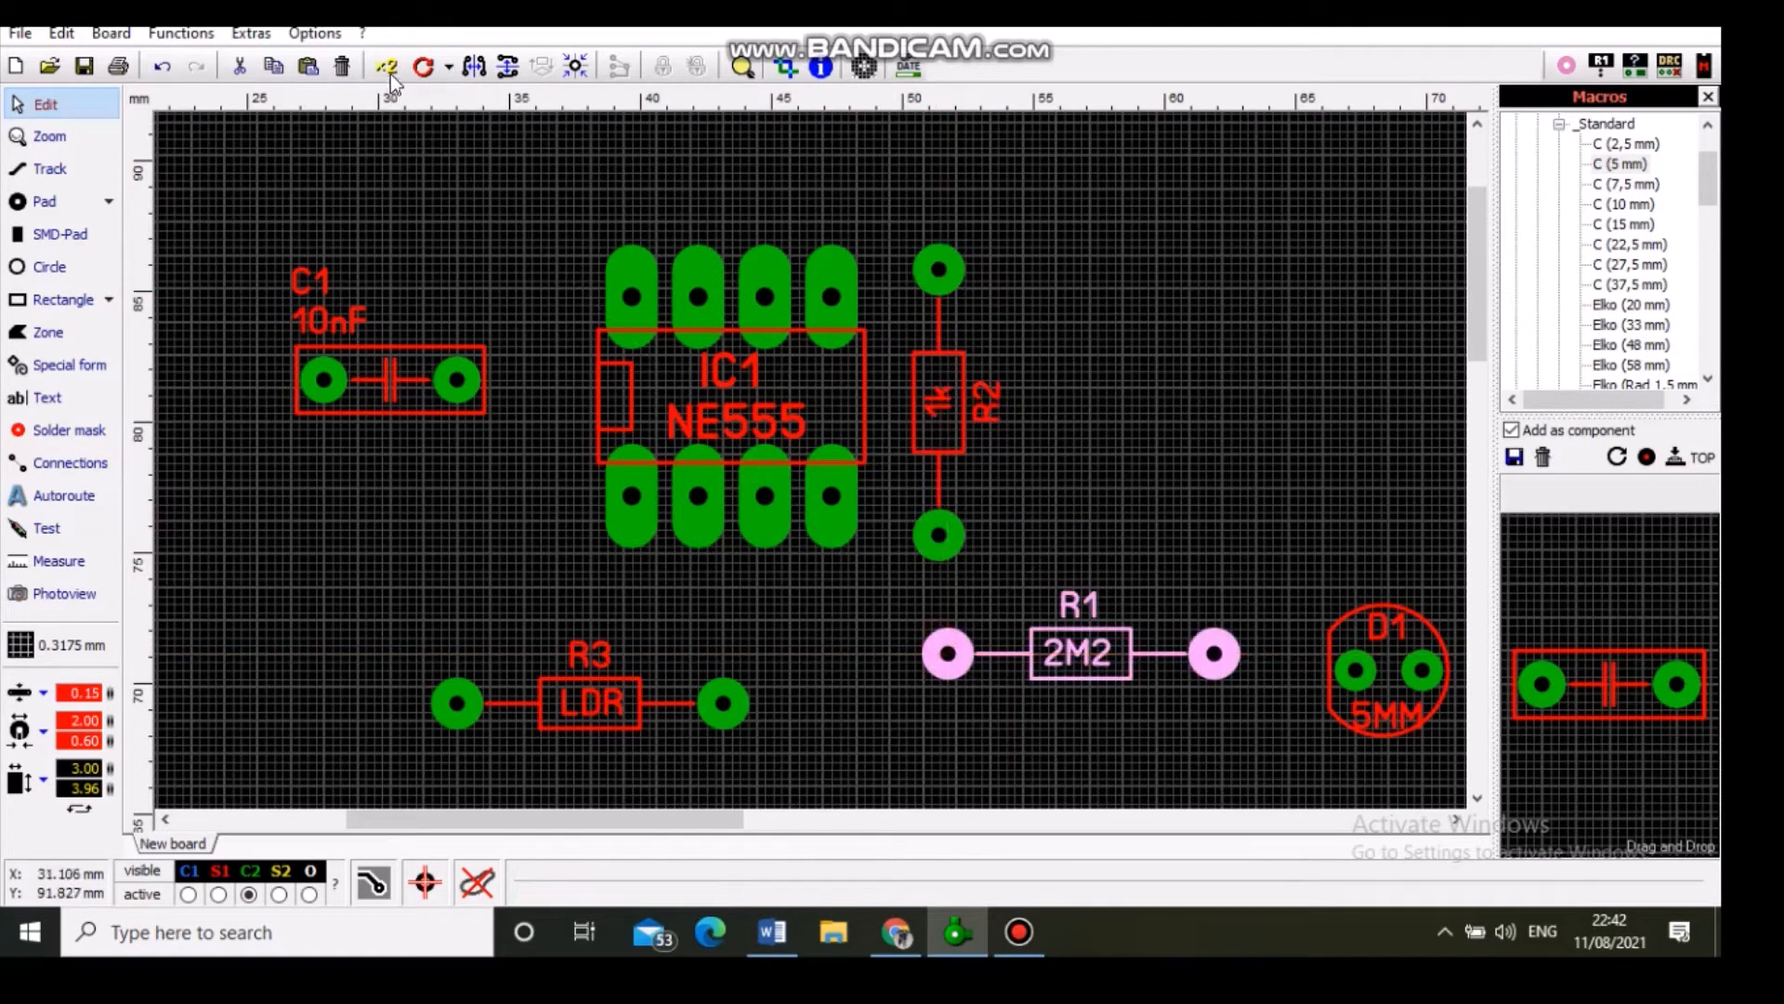
pyautogui.click(424, 67)
pyautogui.click(424, 67)
pyautogui.click(424, 67)
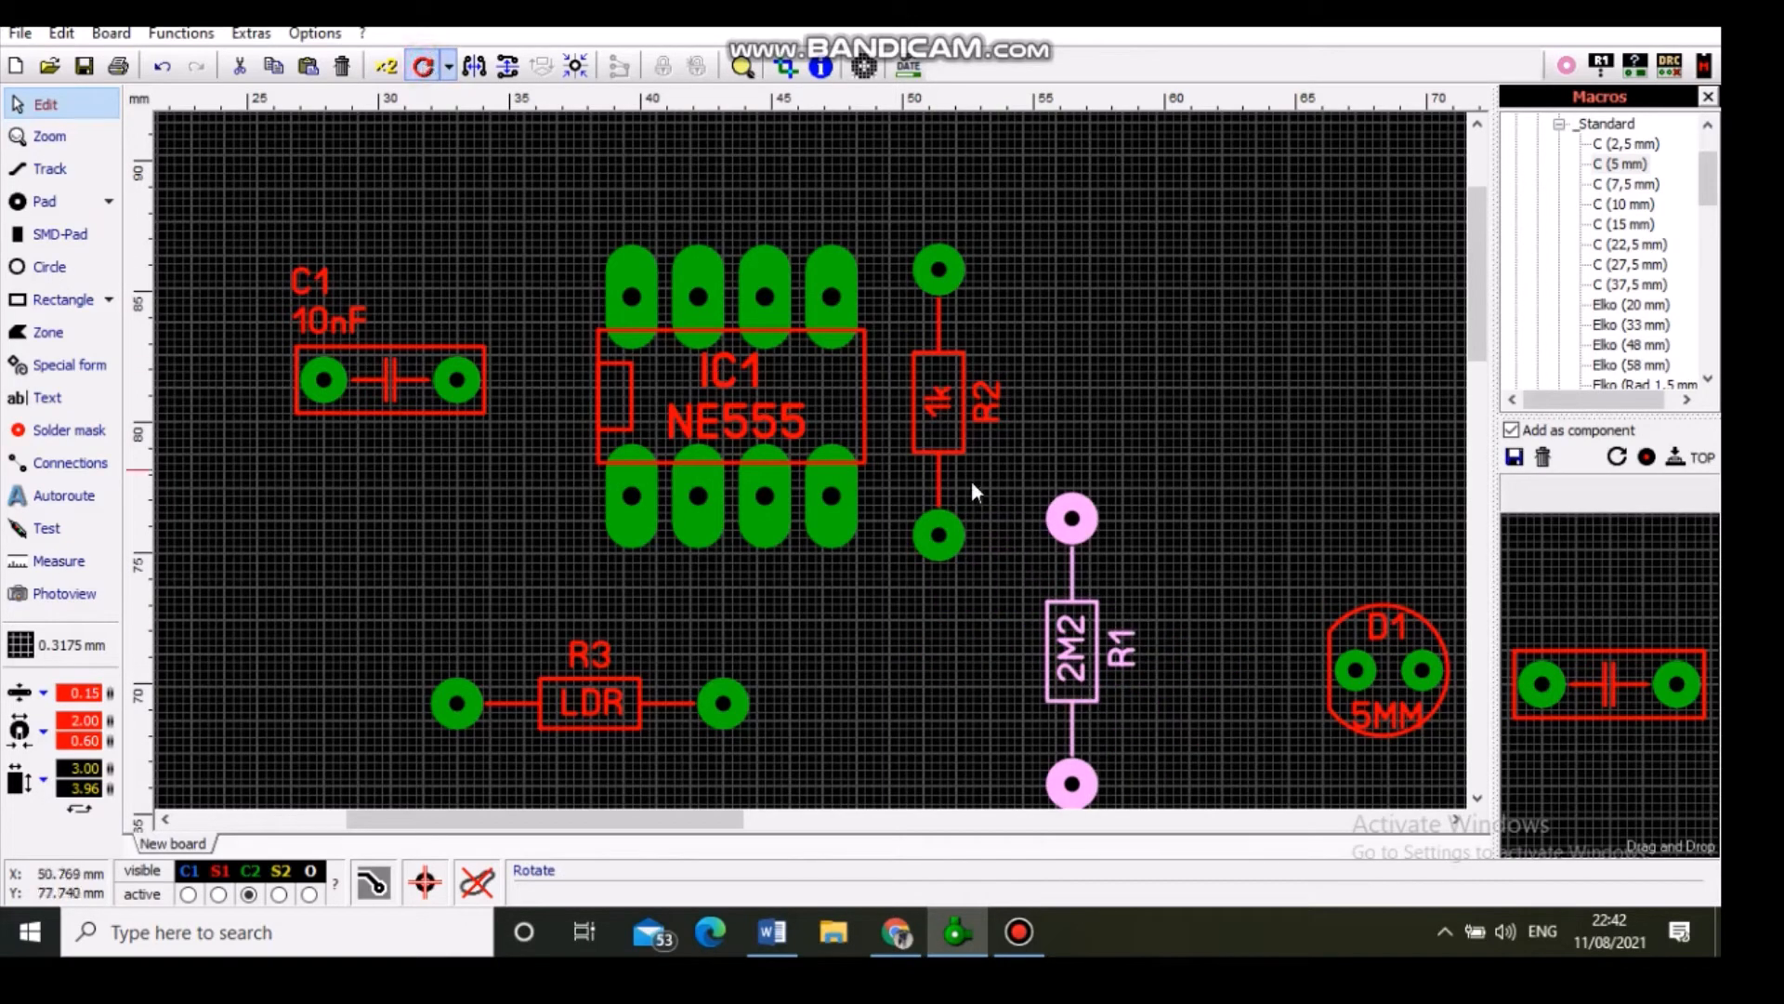
pyautogui.moveTo(1058, 535); pyautogui.dragTo(1045, 279)
pyautogui.click(964, 676)
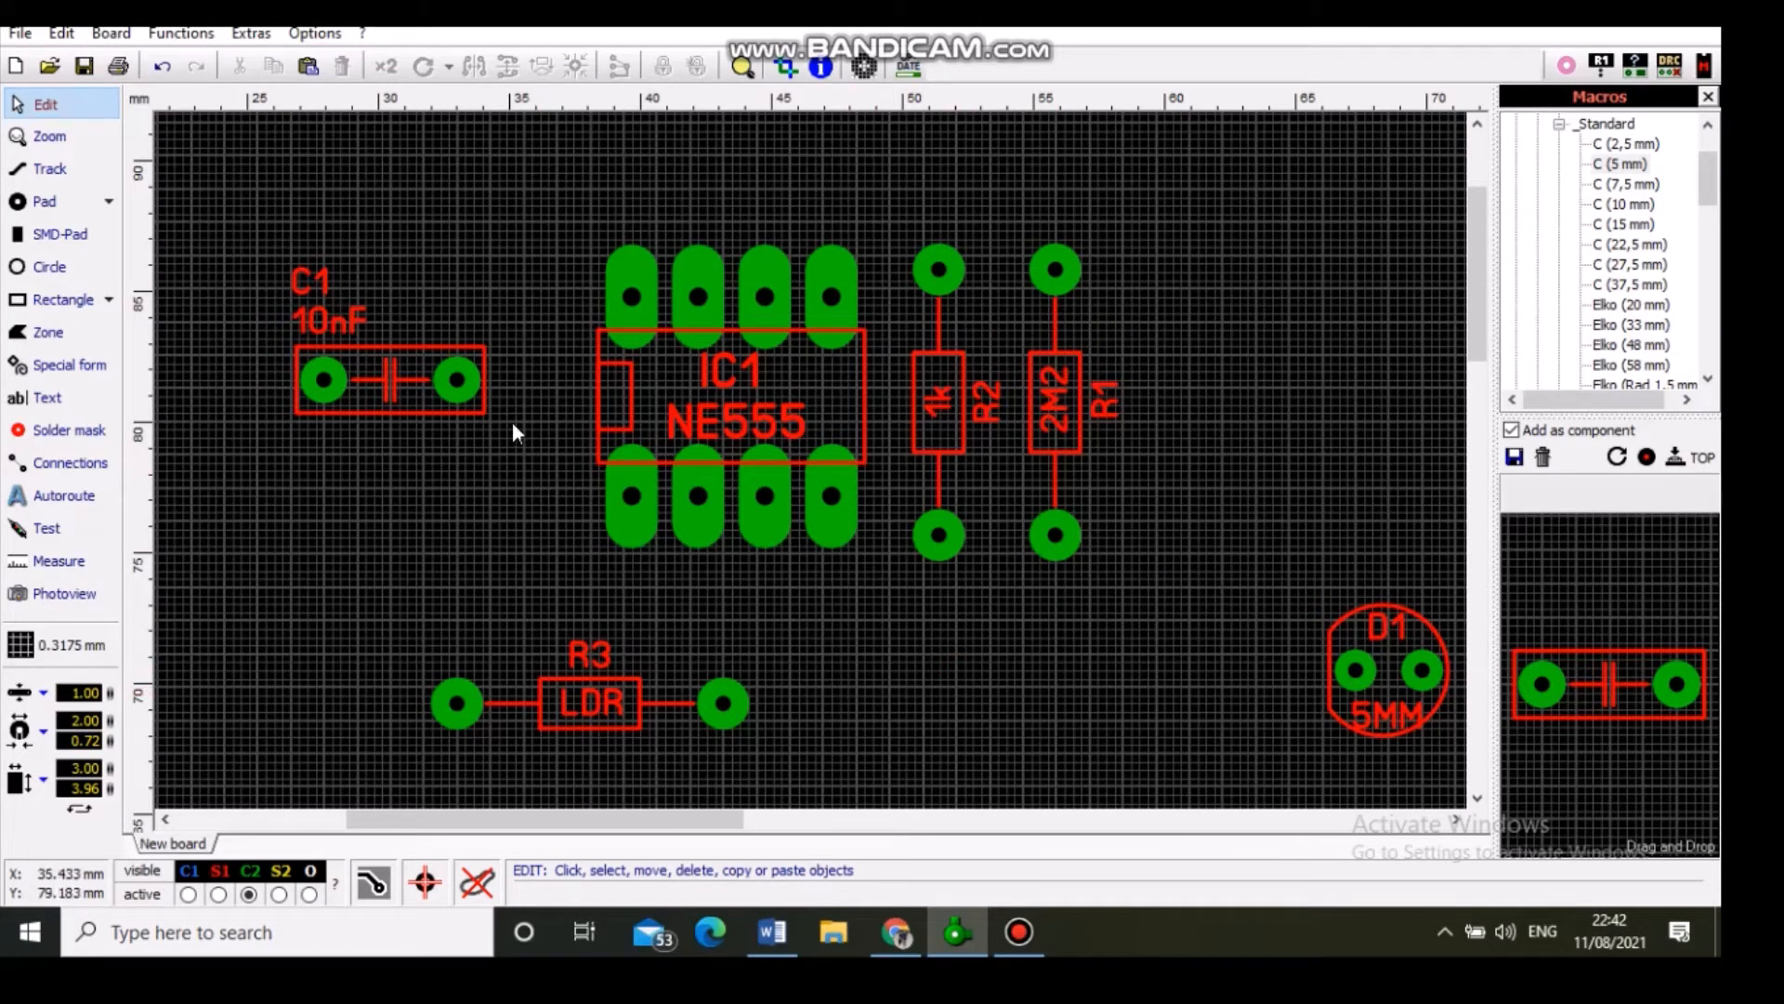
# Step: Move capacitor C1 below R2 and R1, then stand resistor R3 vertically to the right of R1
pyautogui.moveTo(484, 394); pyautogui.dragTo(1067, 624)
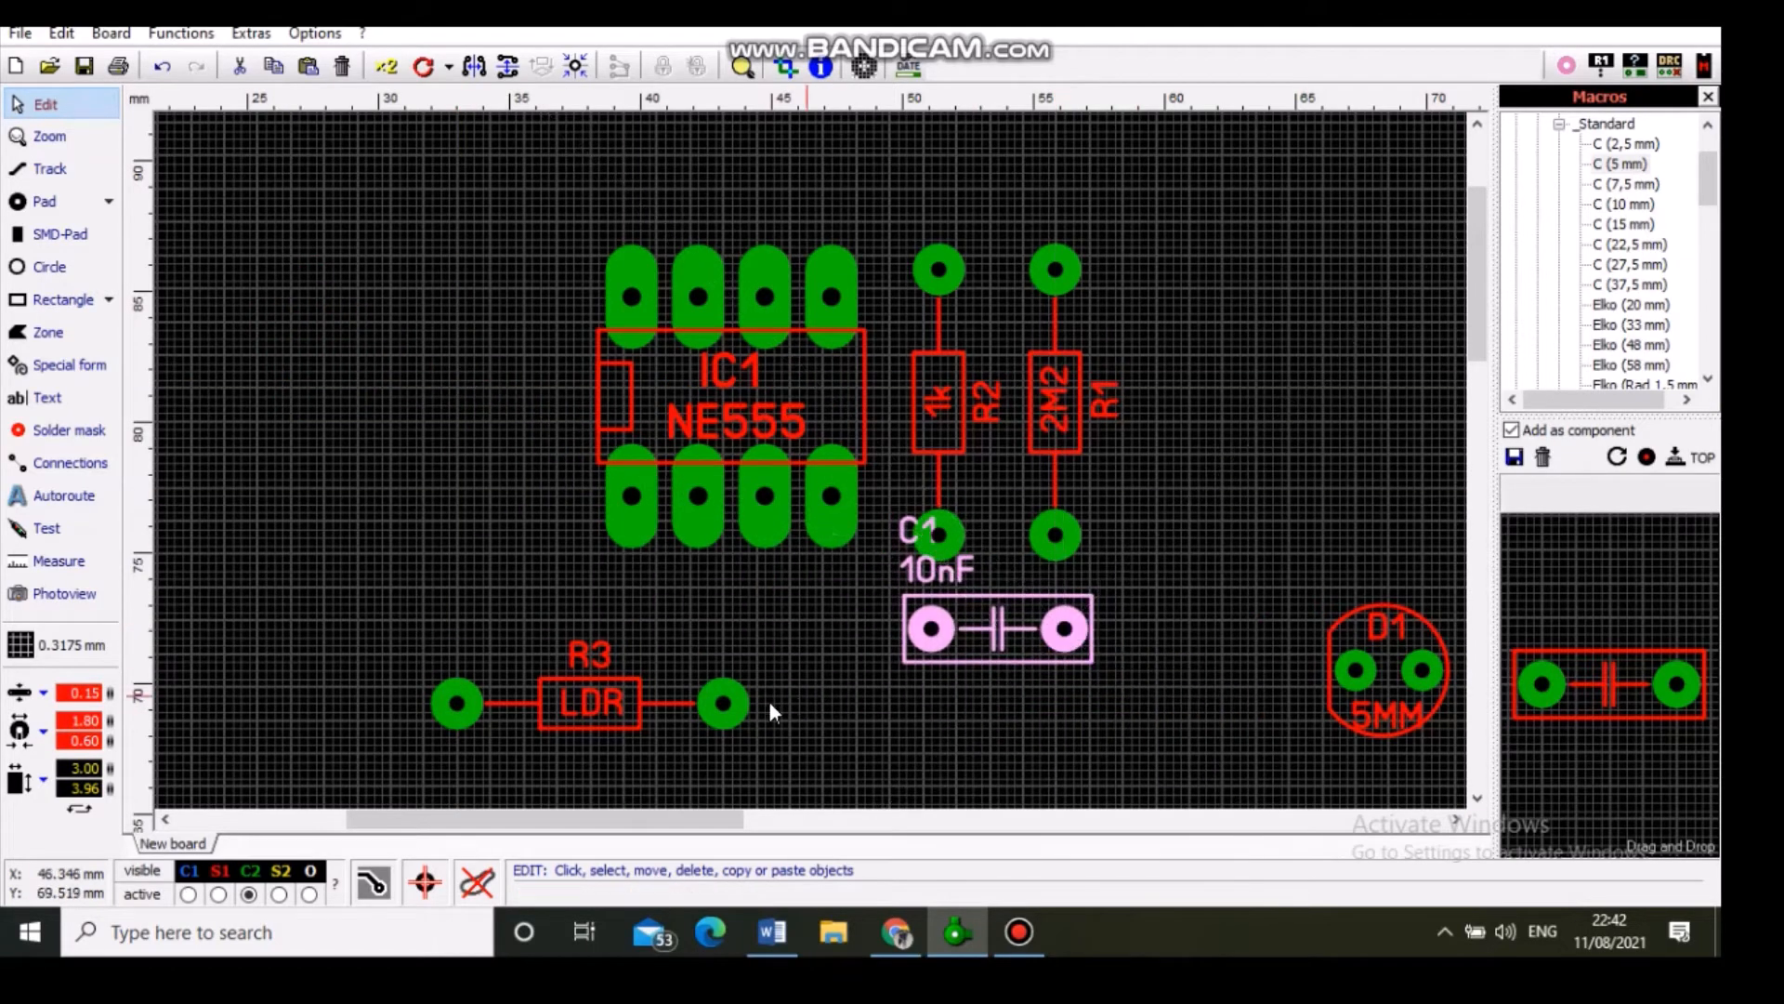
pyautogui.click(723, 703)
pyautogui.click(423, 66)
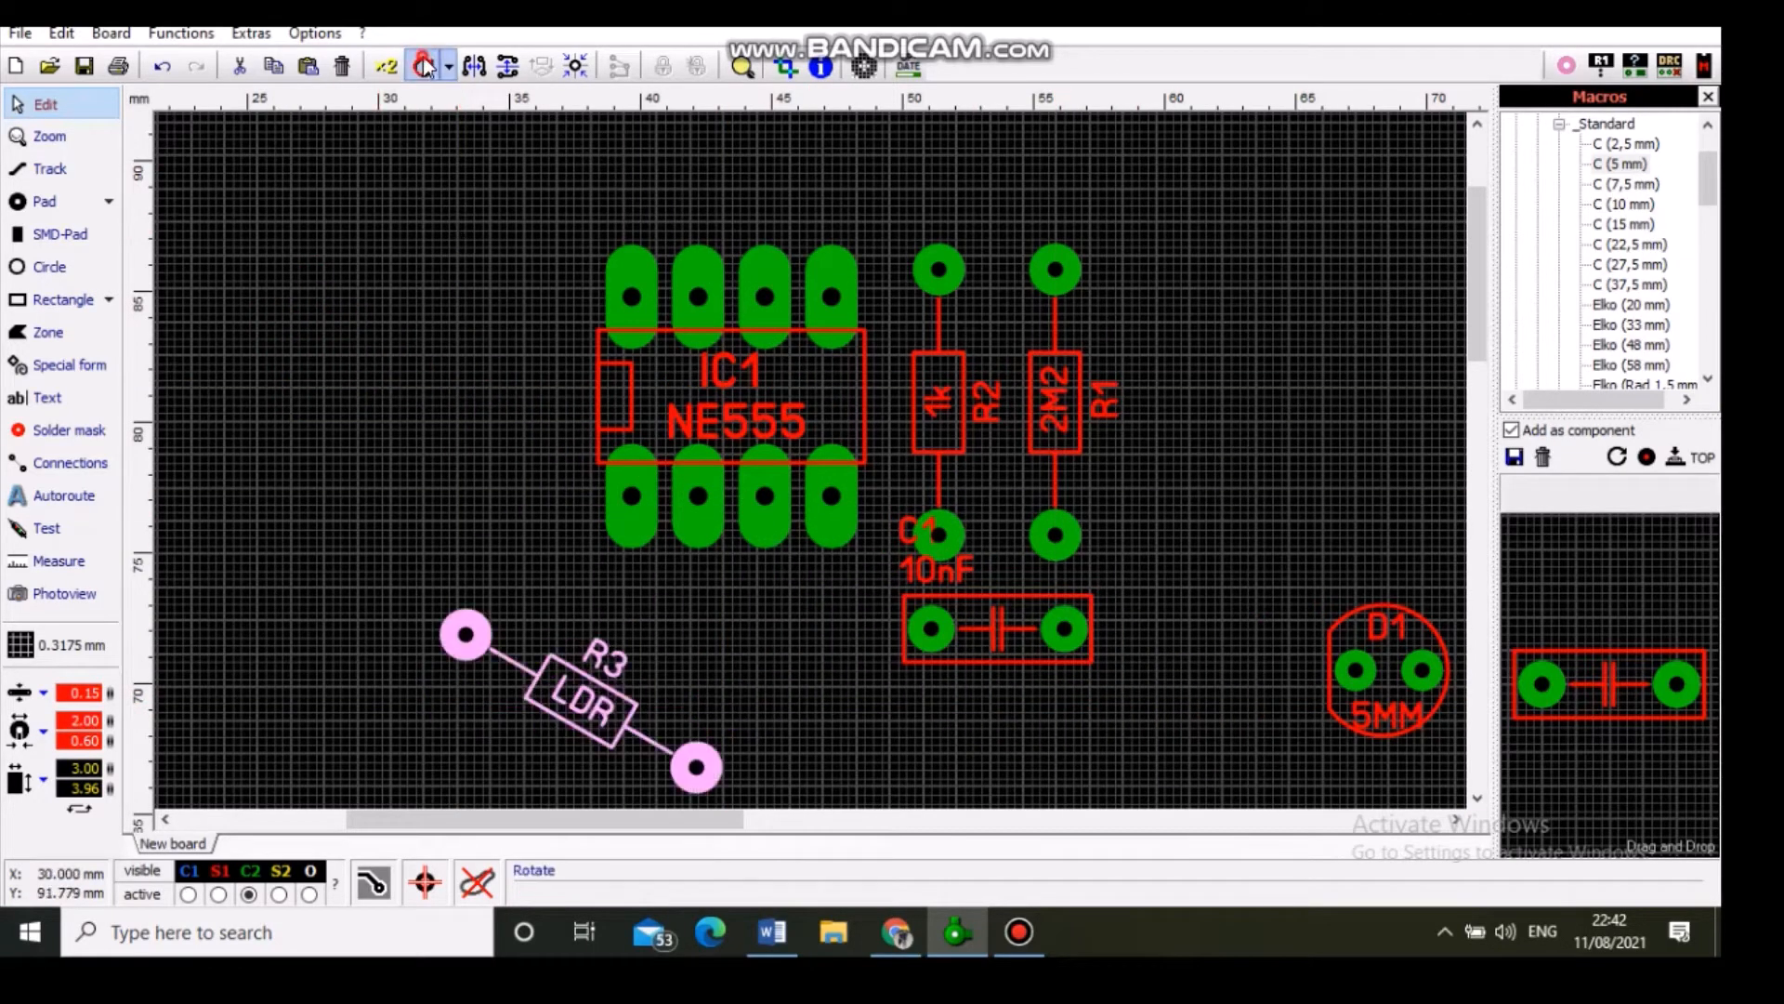
pyautogui.moveTo(596, 576); pyautogui.dragTo(1174, 269)
pyautogui.click(1251, 625)
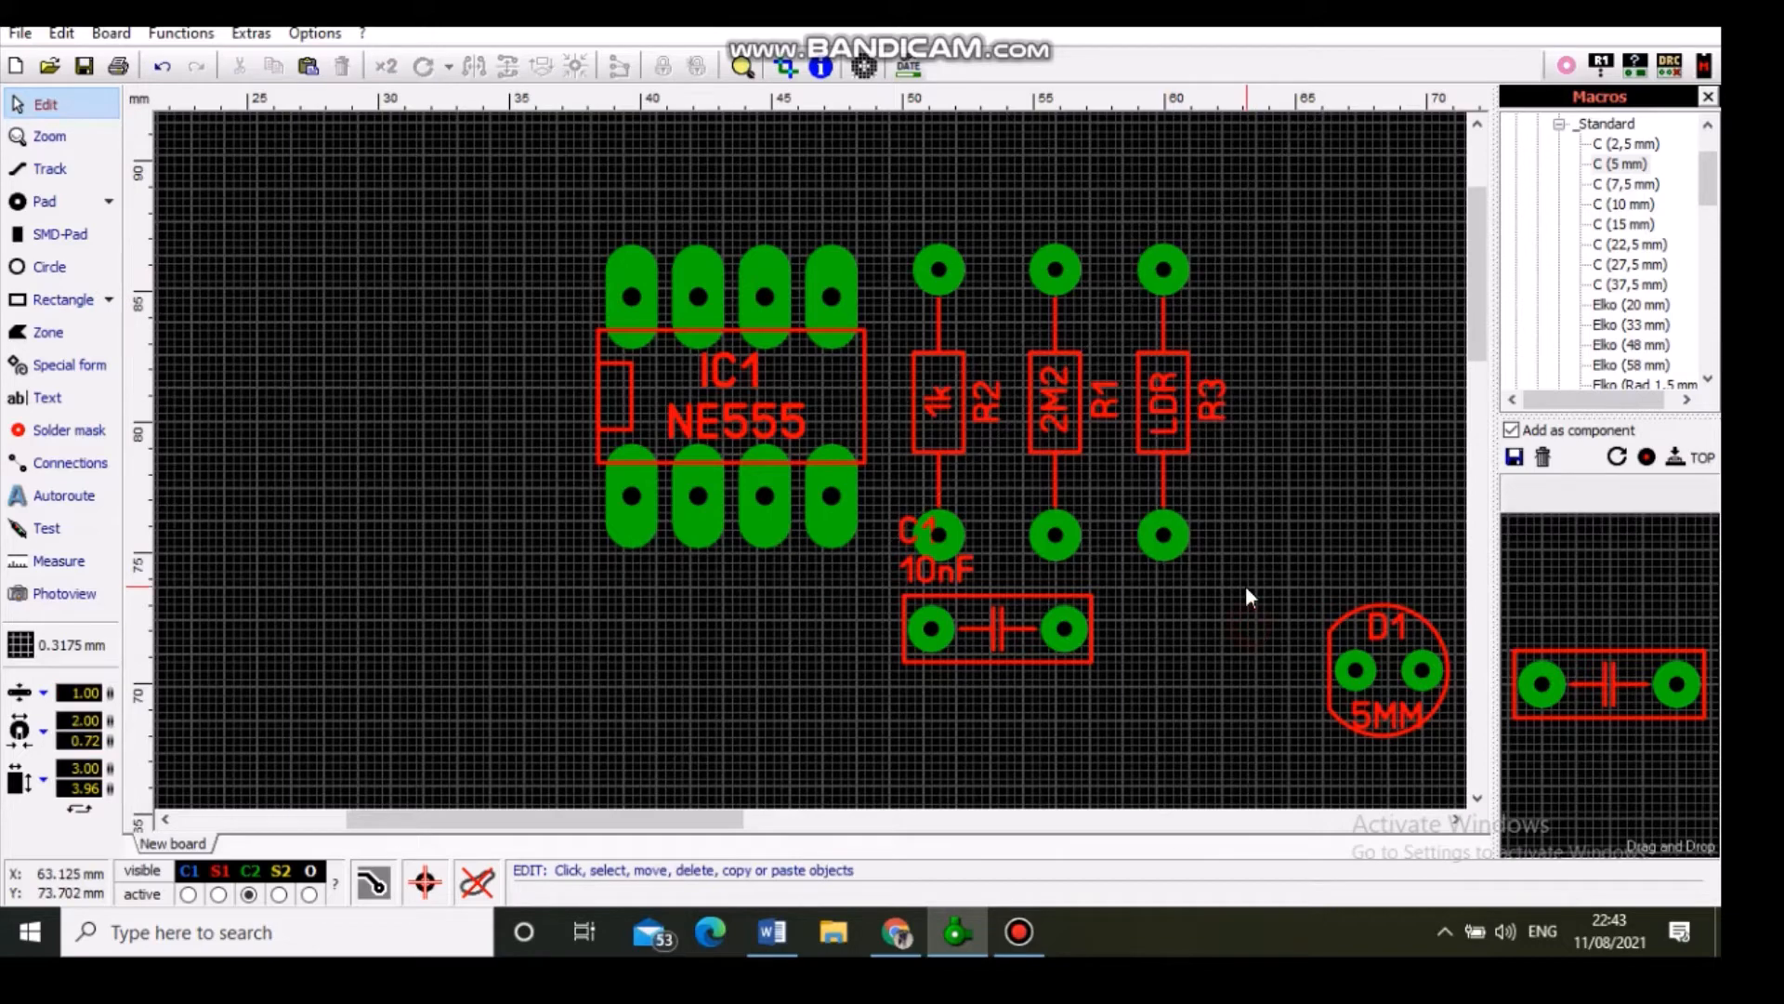
# Step: Shift capacitor C1 below R1 and R3, and place its C1 and 10nF labels side by side under its outline
pyautogui.click(1067, 629)
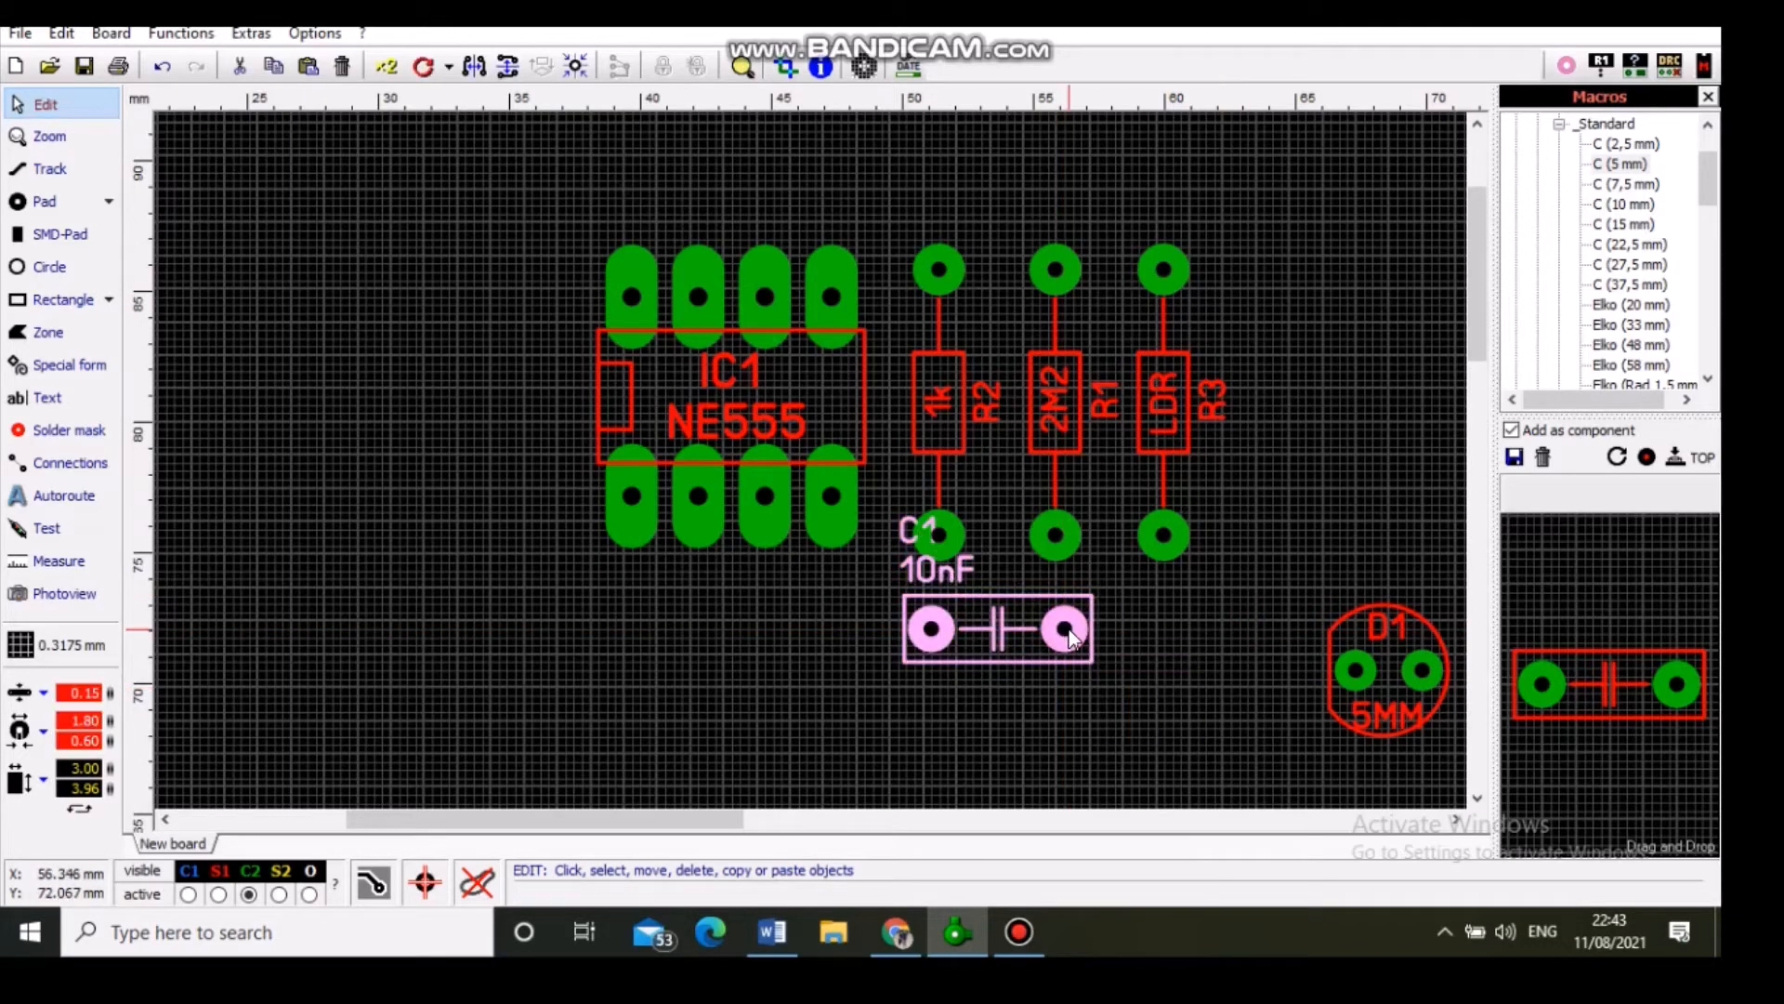
pyautogui.moveTo(1070, 634); pyautogui.dragTo(1166, 621)
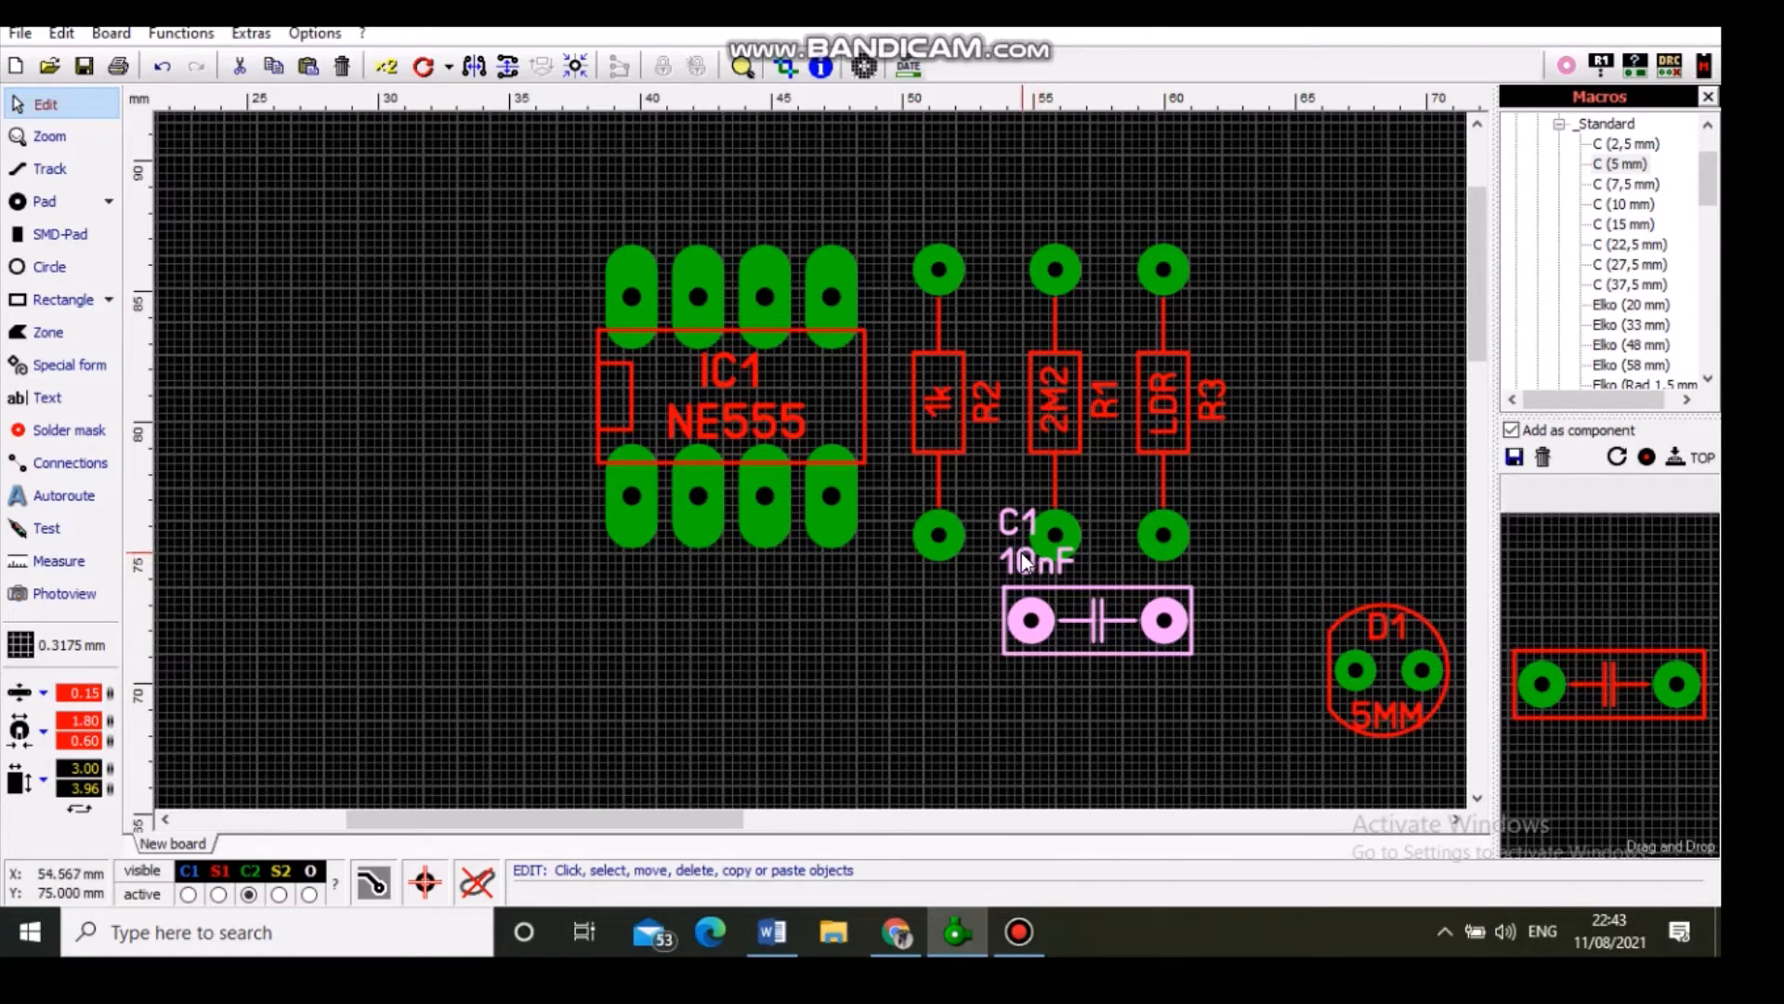
pyautogui.click(987, 602)
pyautogui.moveTo(1018, 567); pyautogui.dragTo(1140, 682)
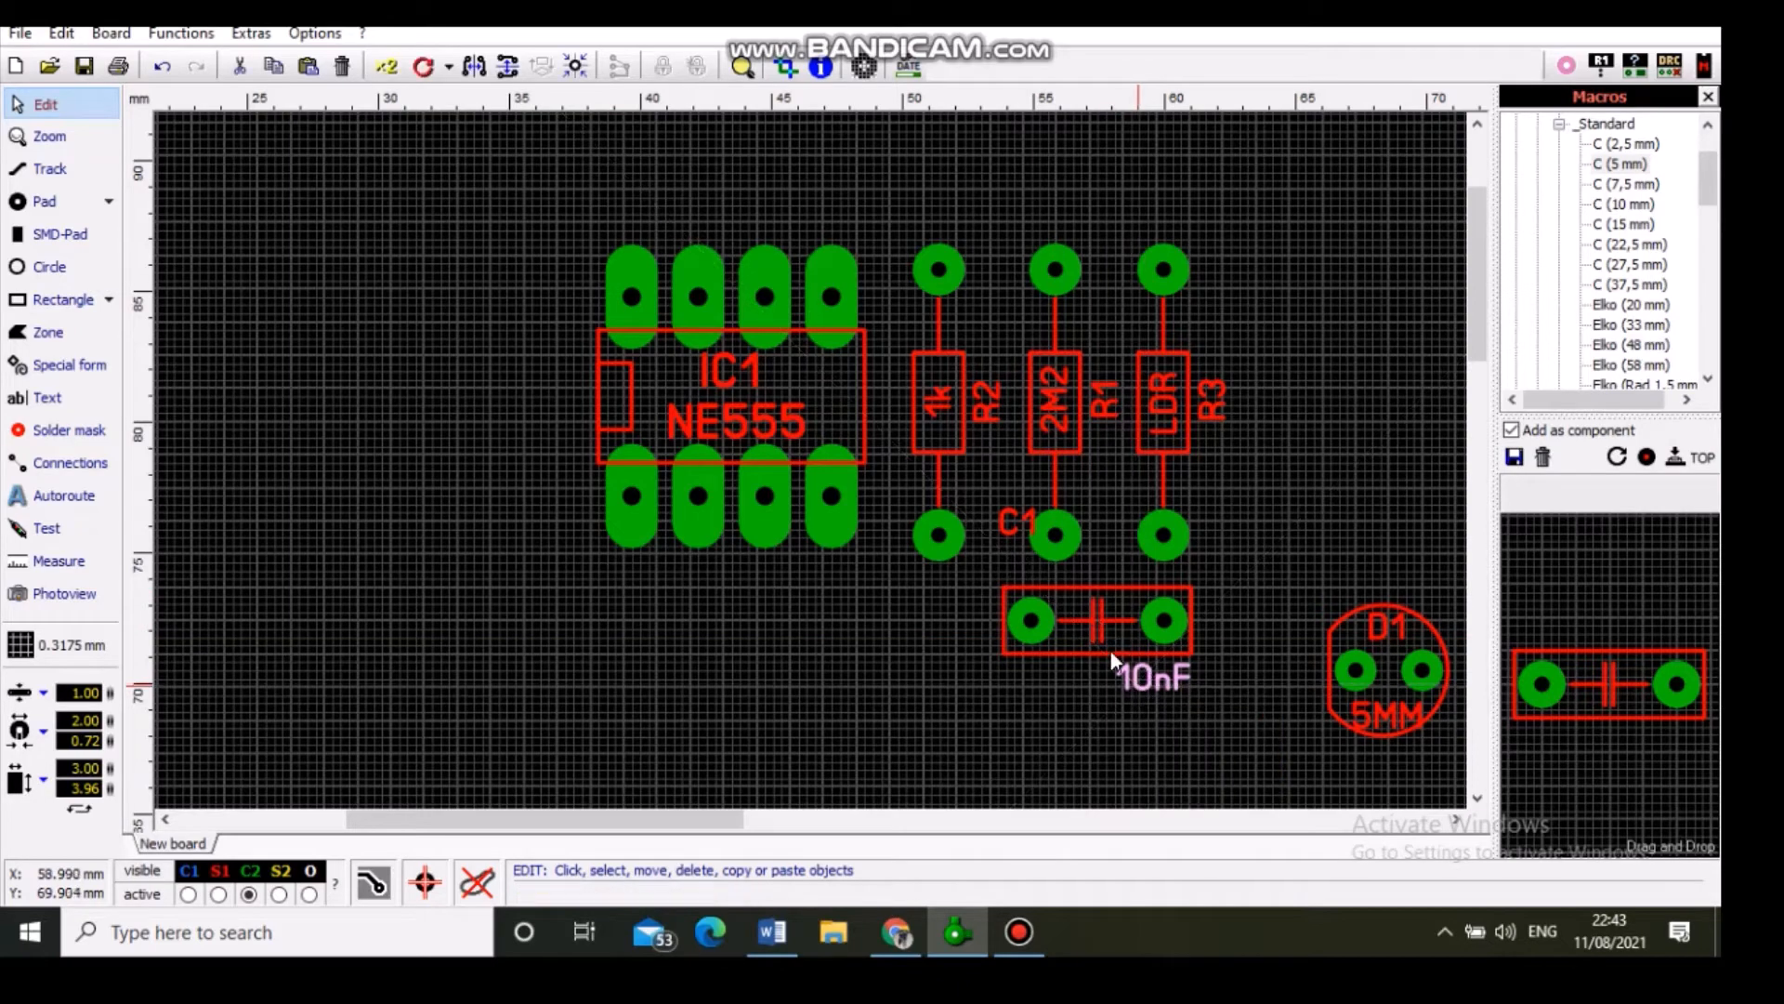
pyautogui.click(1008, 530)
pyautogui.moveTo(1007, 529); pyautogui.dragTo(1102, 686)
pyautogui.click(1202, 719)
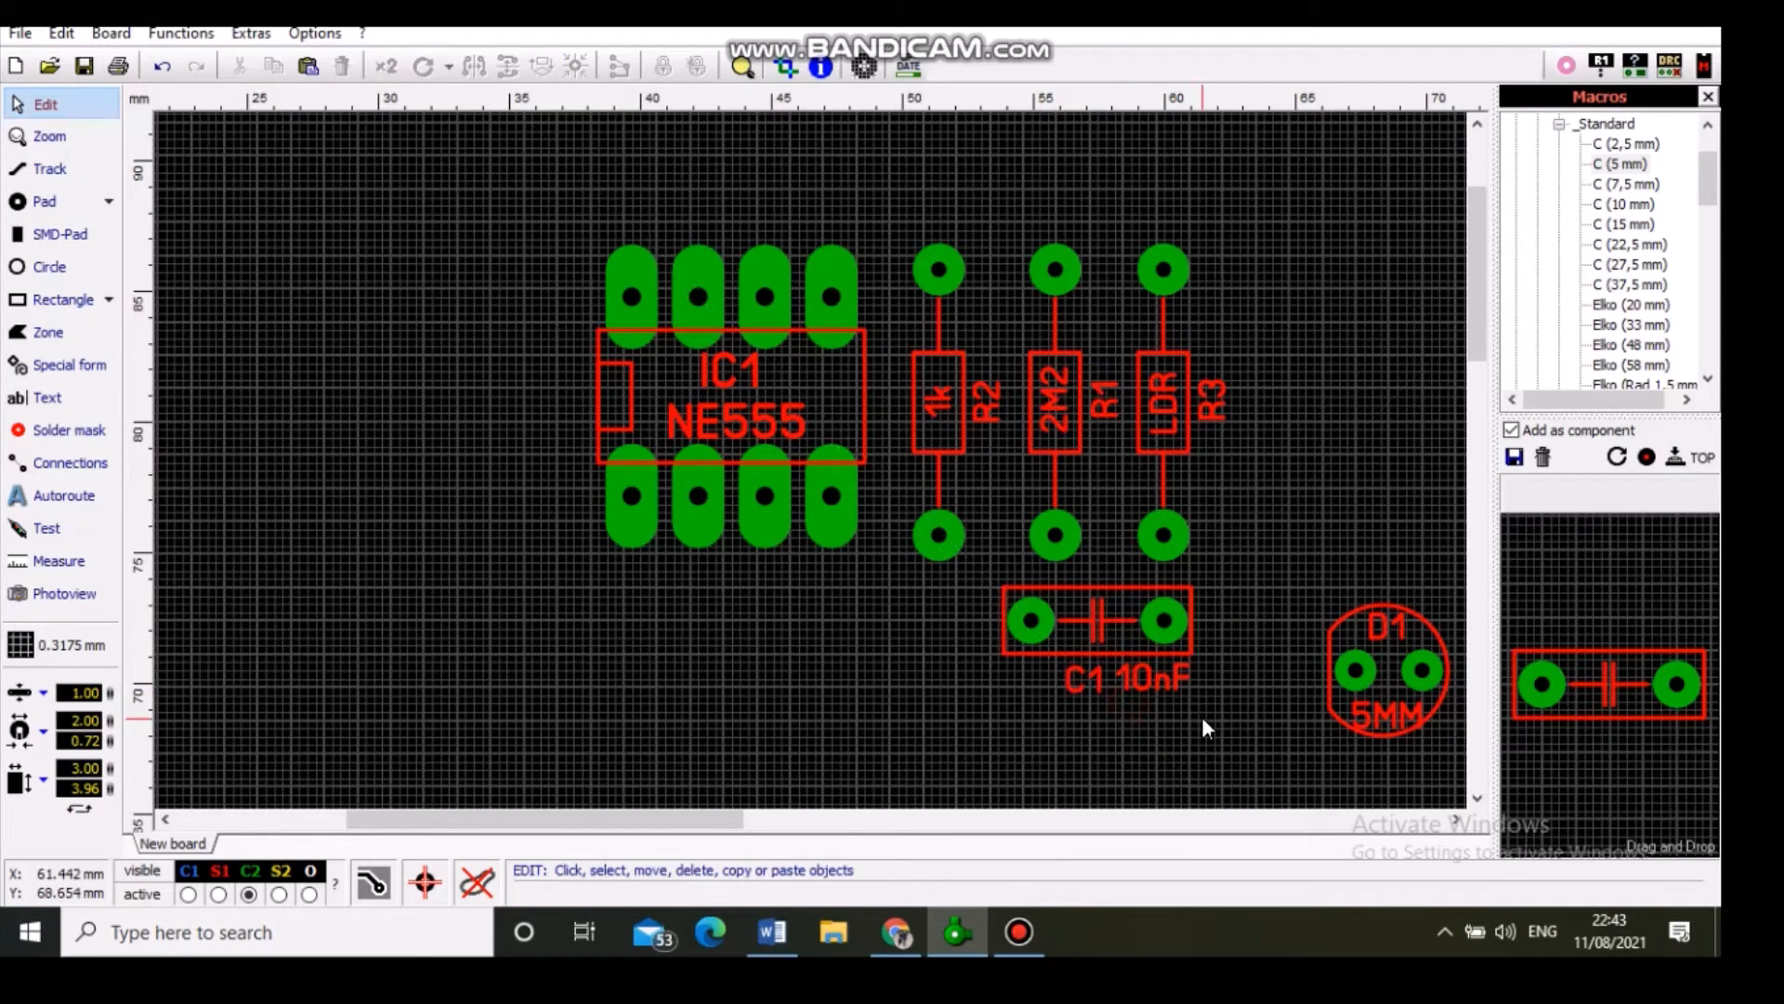
# Step: Move LED D1 to the left of capacitor C1, just below the lower pad of R2
pyautogui.moveTo(1370, 672); pyautogui.dragTo(866, 627)
pyautogui.click(846, 768)
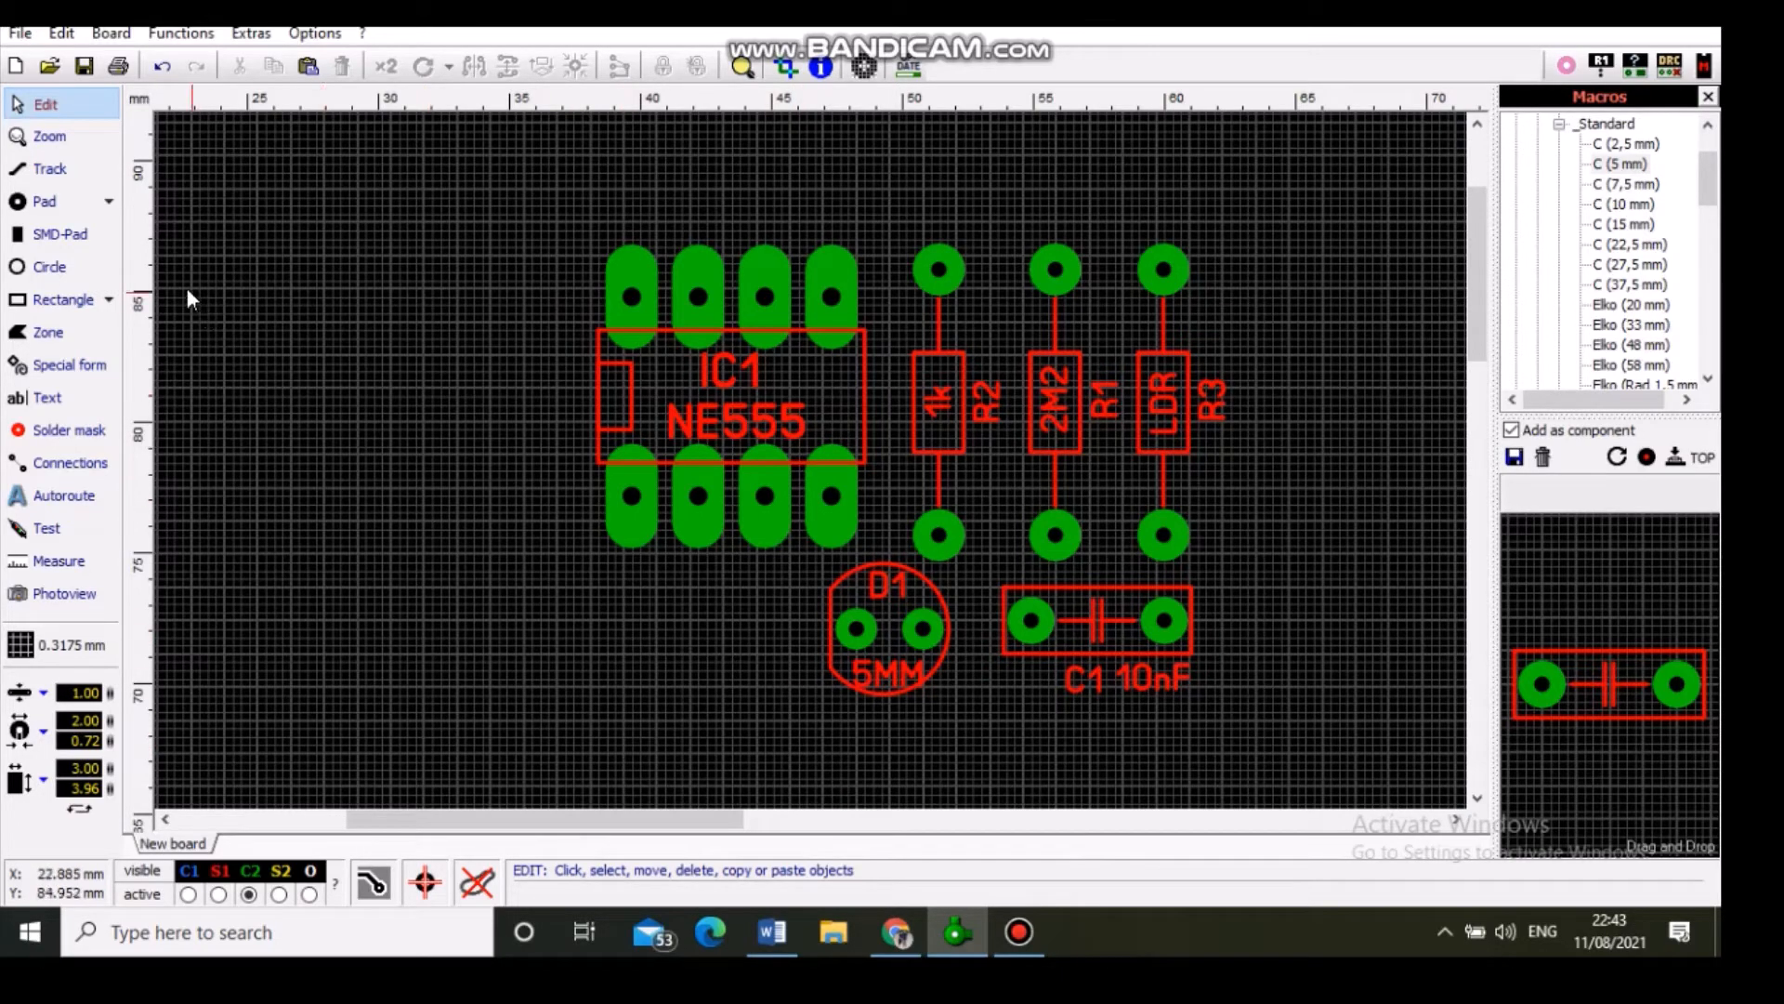
# Step: Place two round pads below IC1, at about X 43.5 mm and X 39.7 mm, both at Y 70.5 mm
pyautogui.click(56, 201)
pyautogui.click(35, 200)
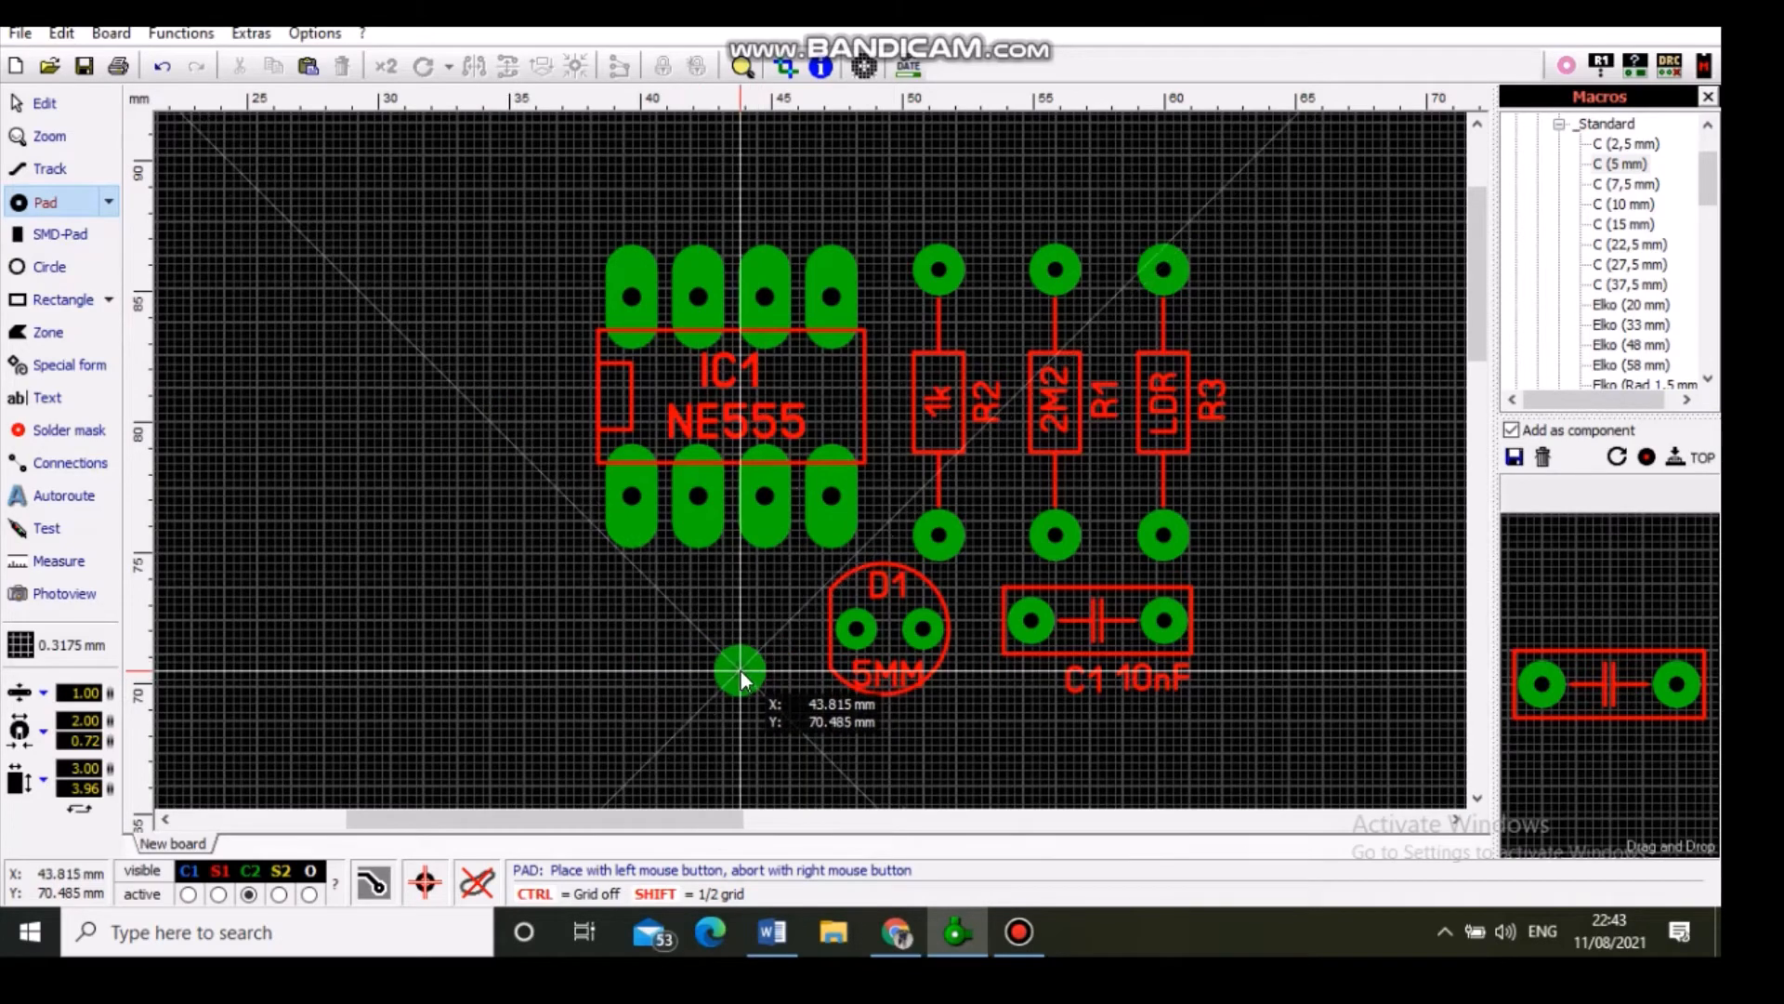
pyautogui.click(730, 668)
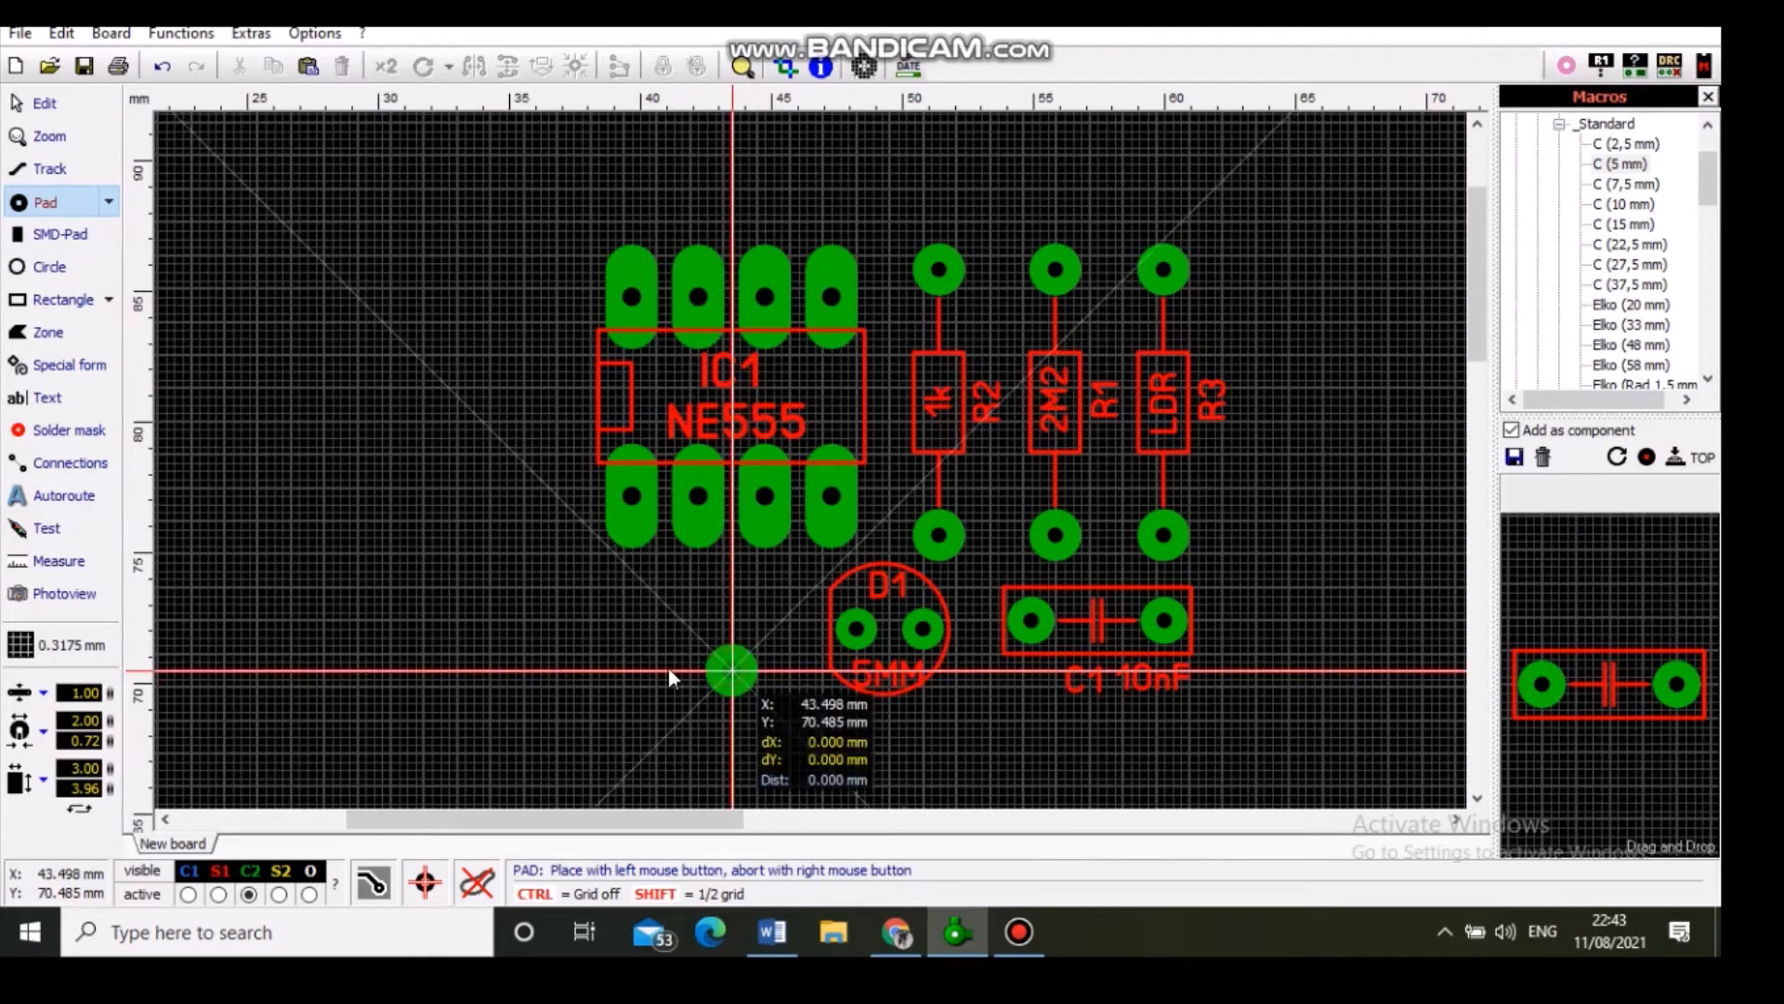
pyautogui.click(634, 677)
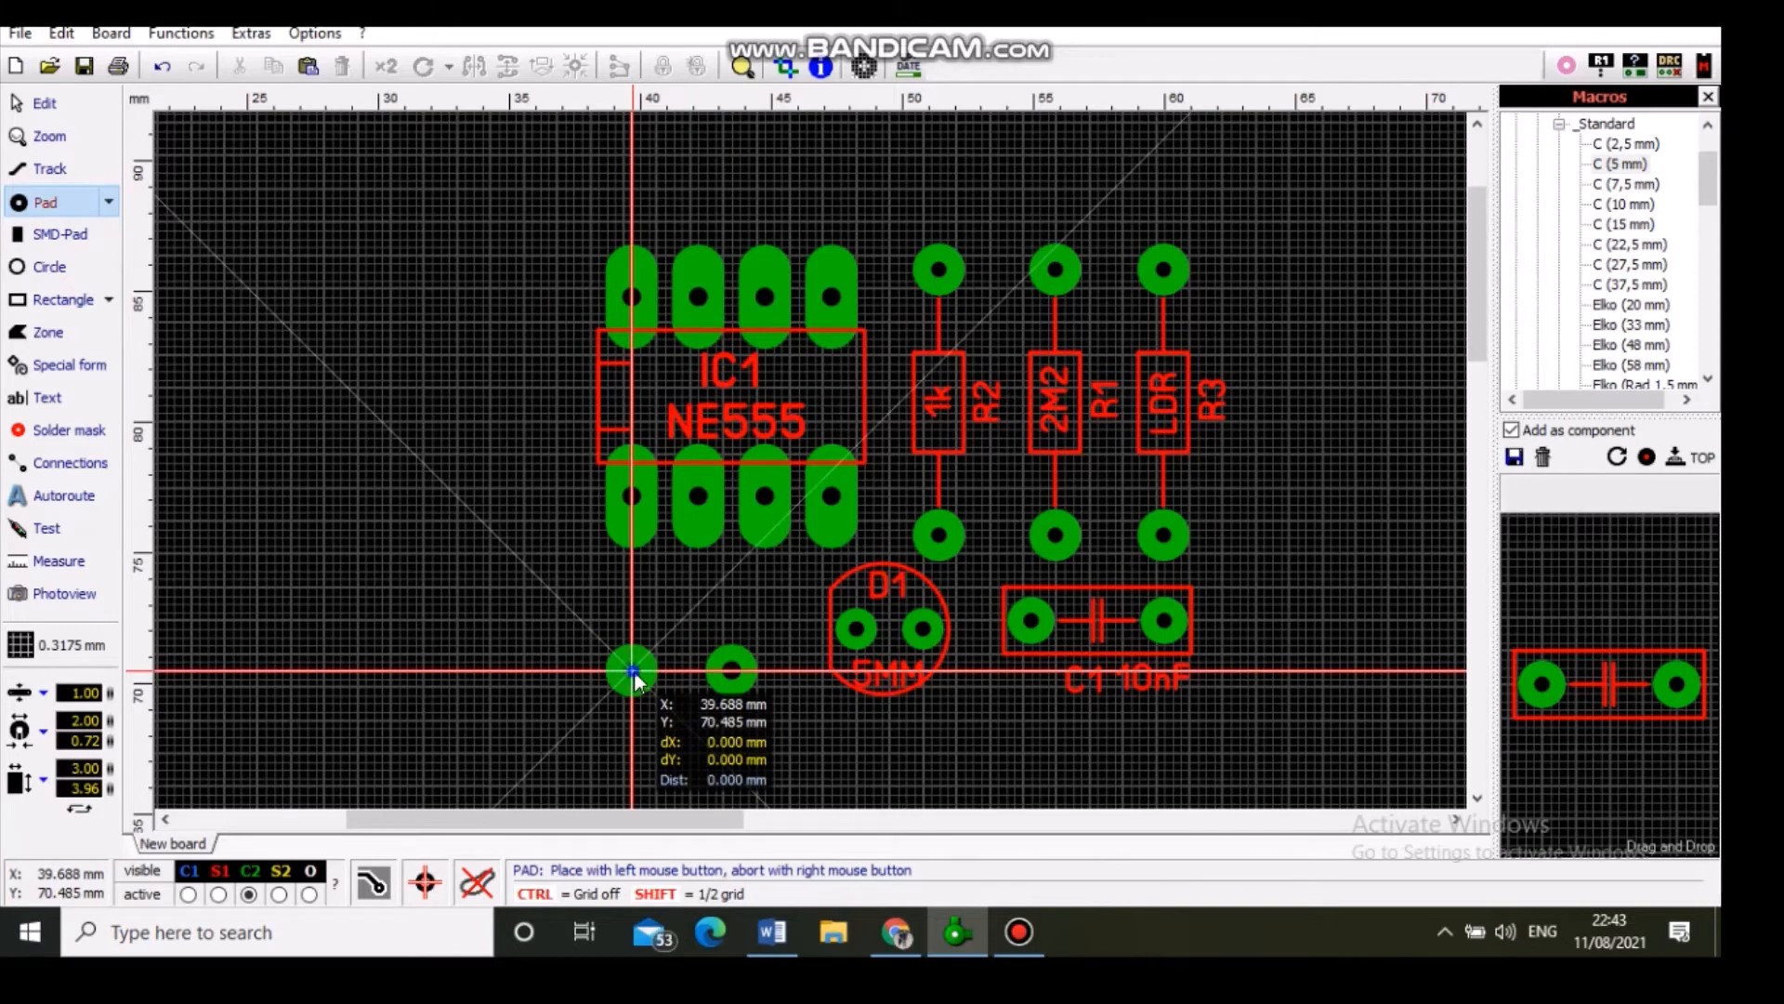
pyautogui.rightClick(634, 678)
pyautogui.click(47, 398)
pyautogui.click(775, 604)
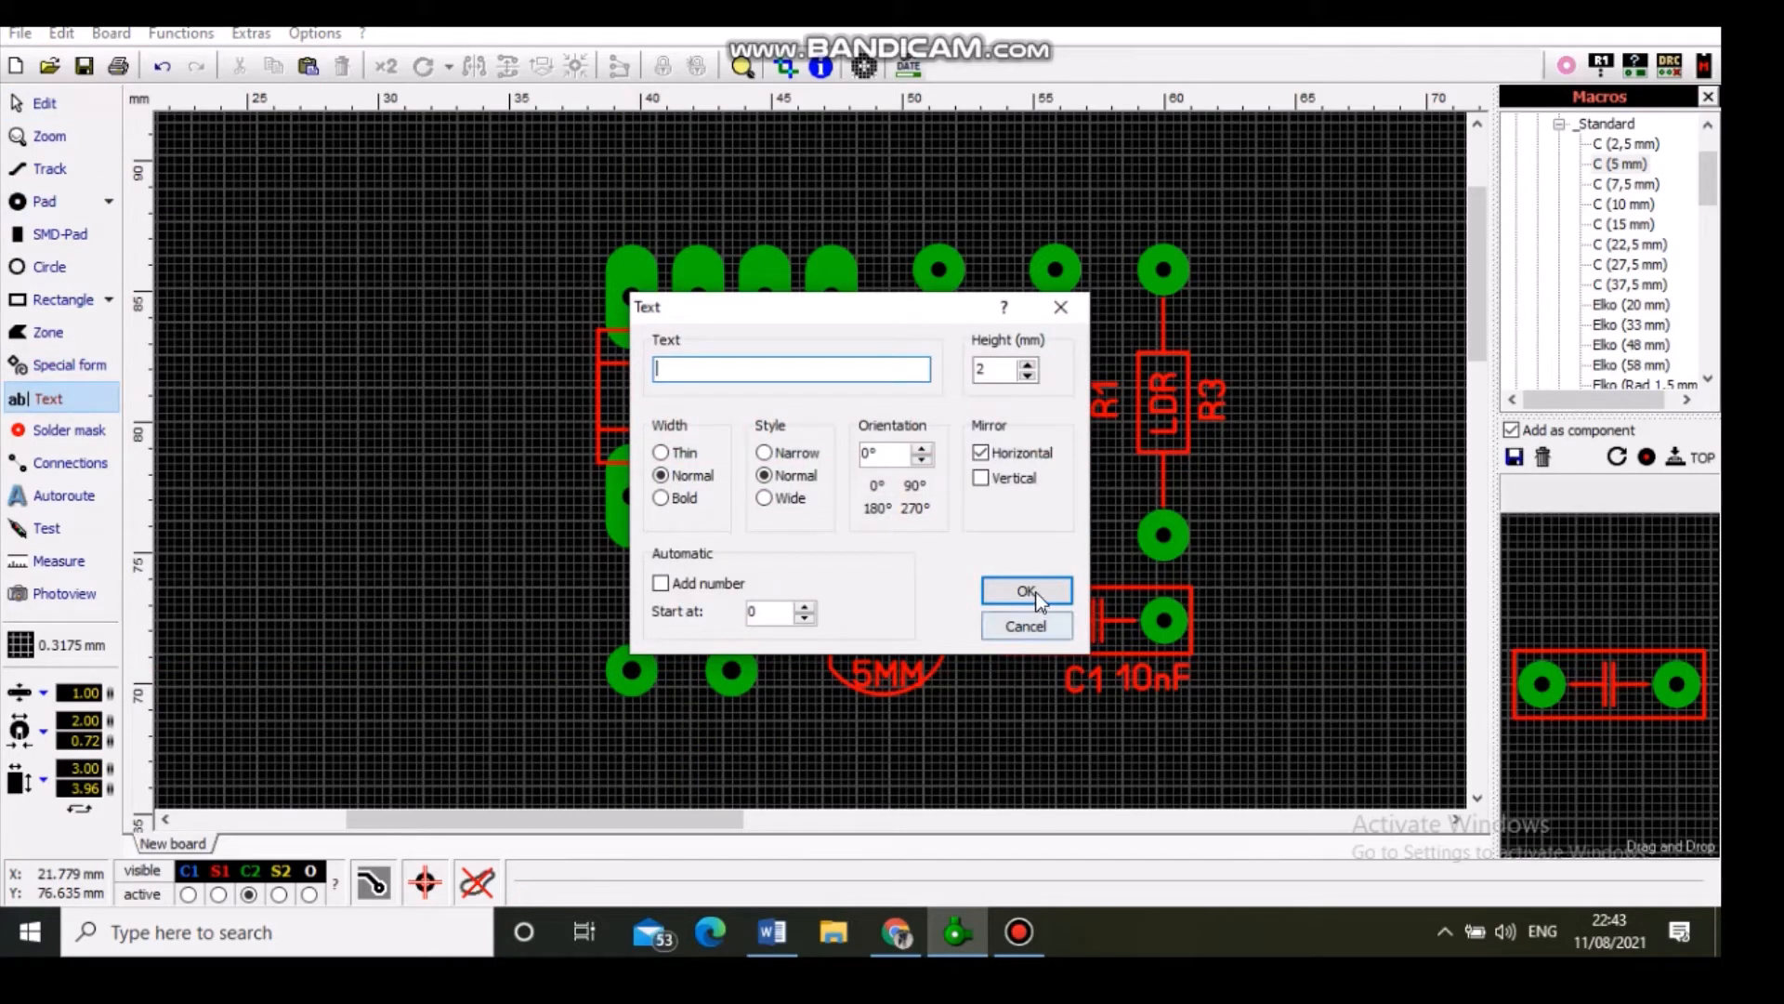
pyautogui.click(1022, 628)
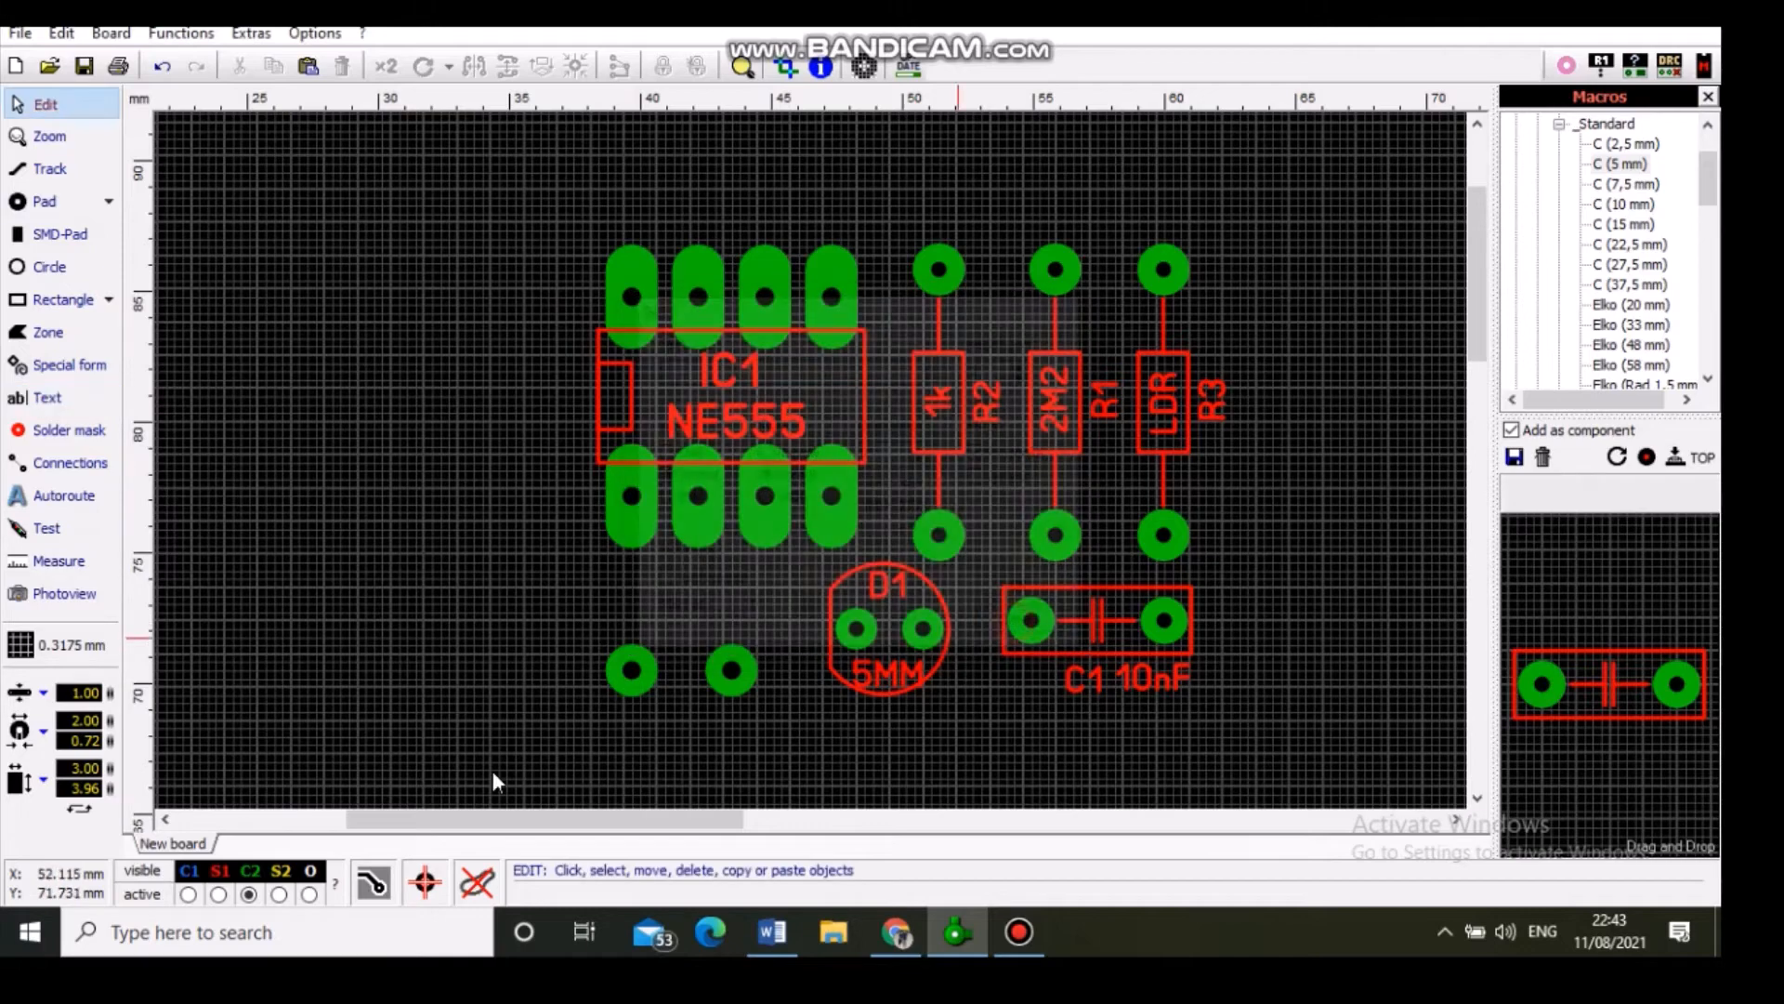
# Step: Make S1 the active layer and place a 2 mm high "+" text above the right supply pad
pyautogui.click(218, 894)
pyautogui.click(47, 400)
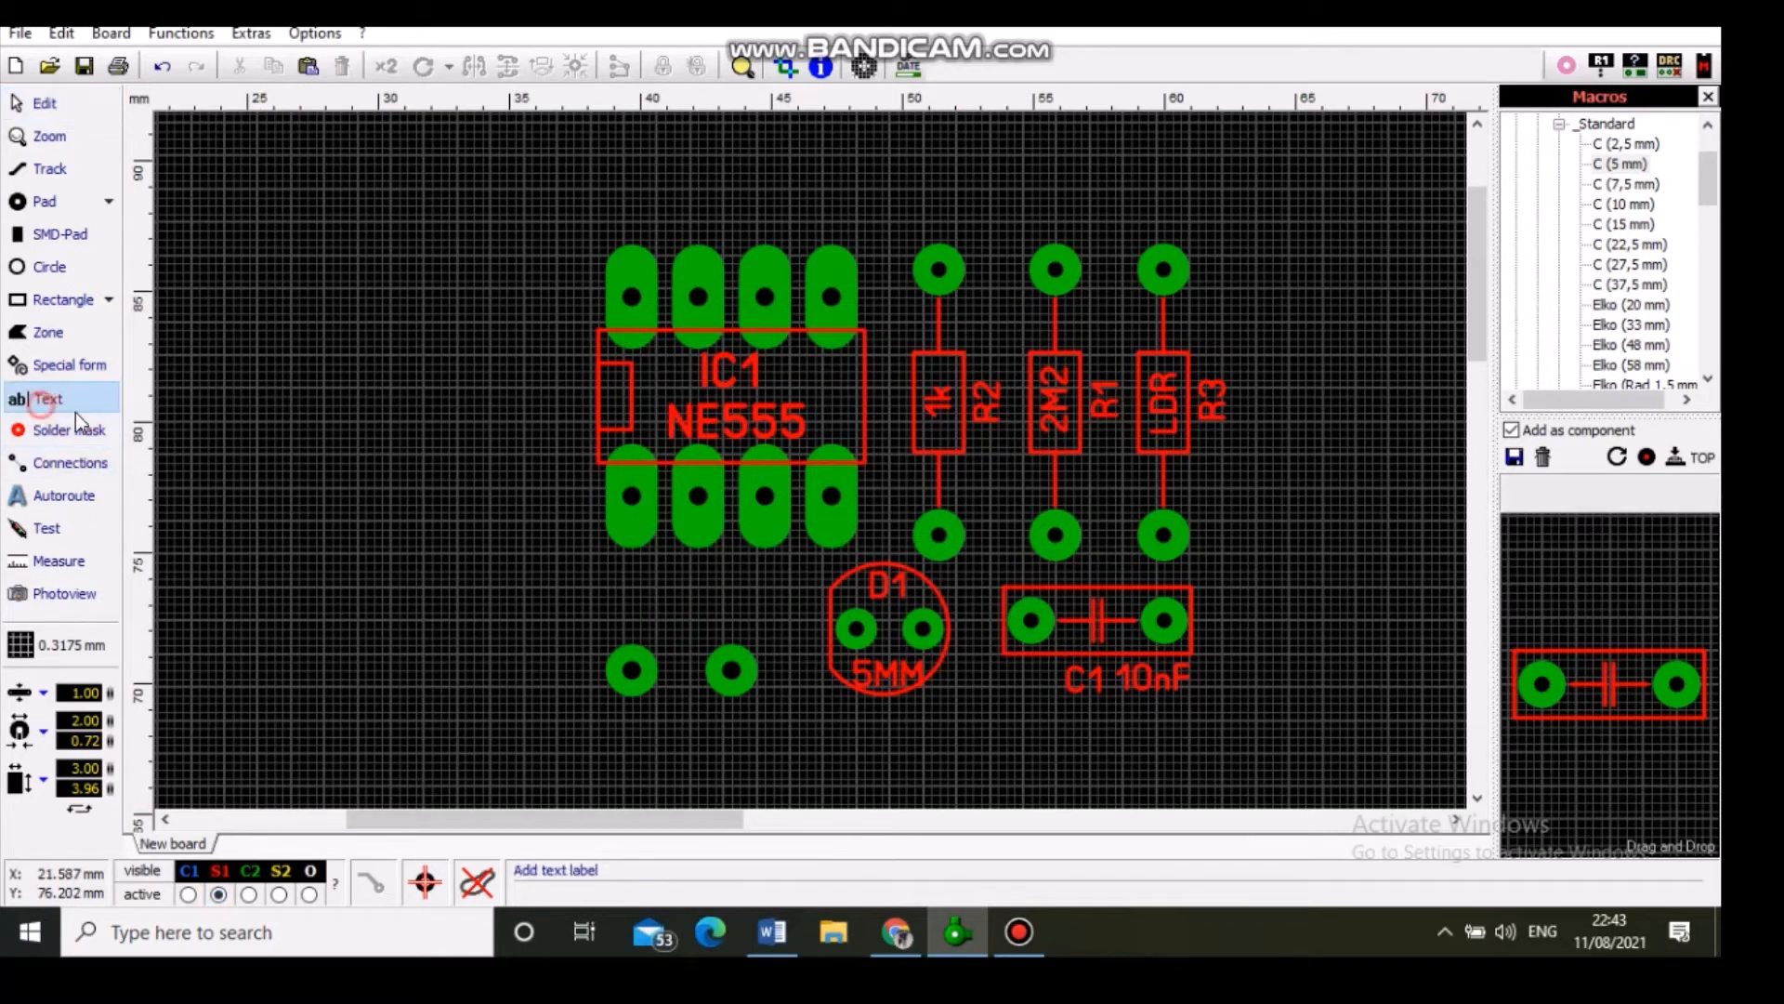
pyautogui.click(570, 655)
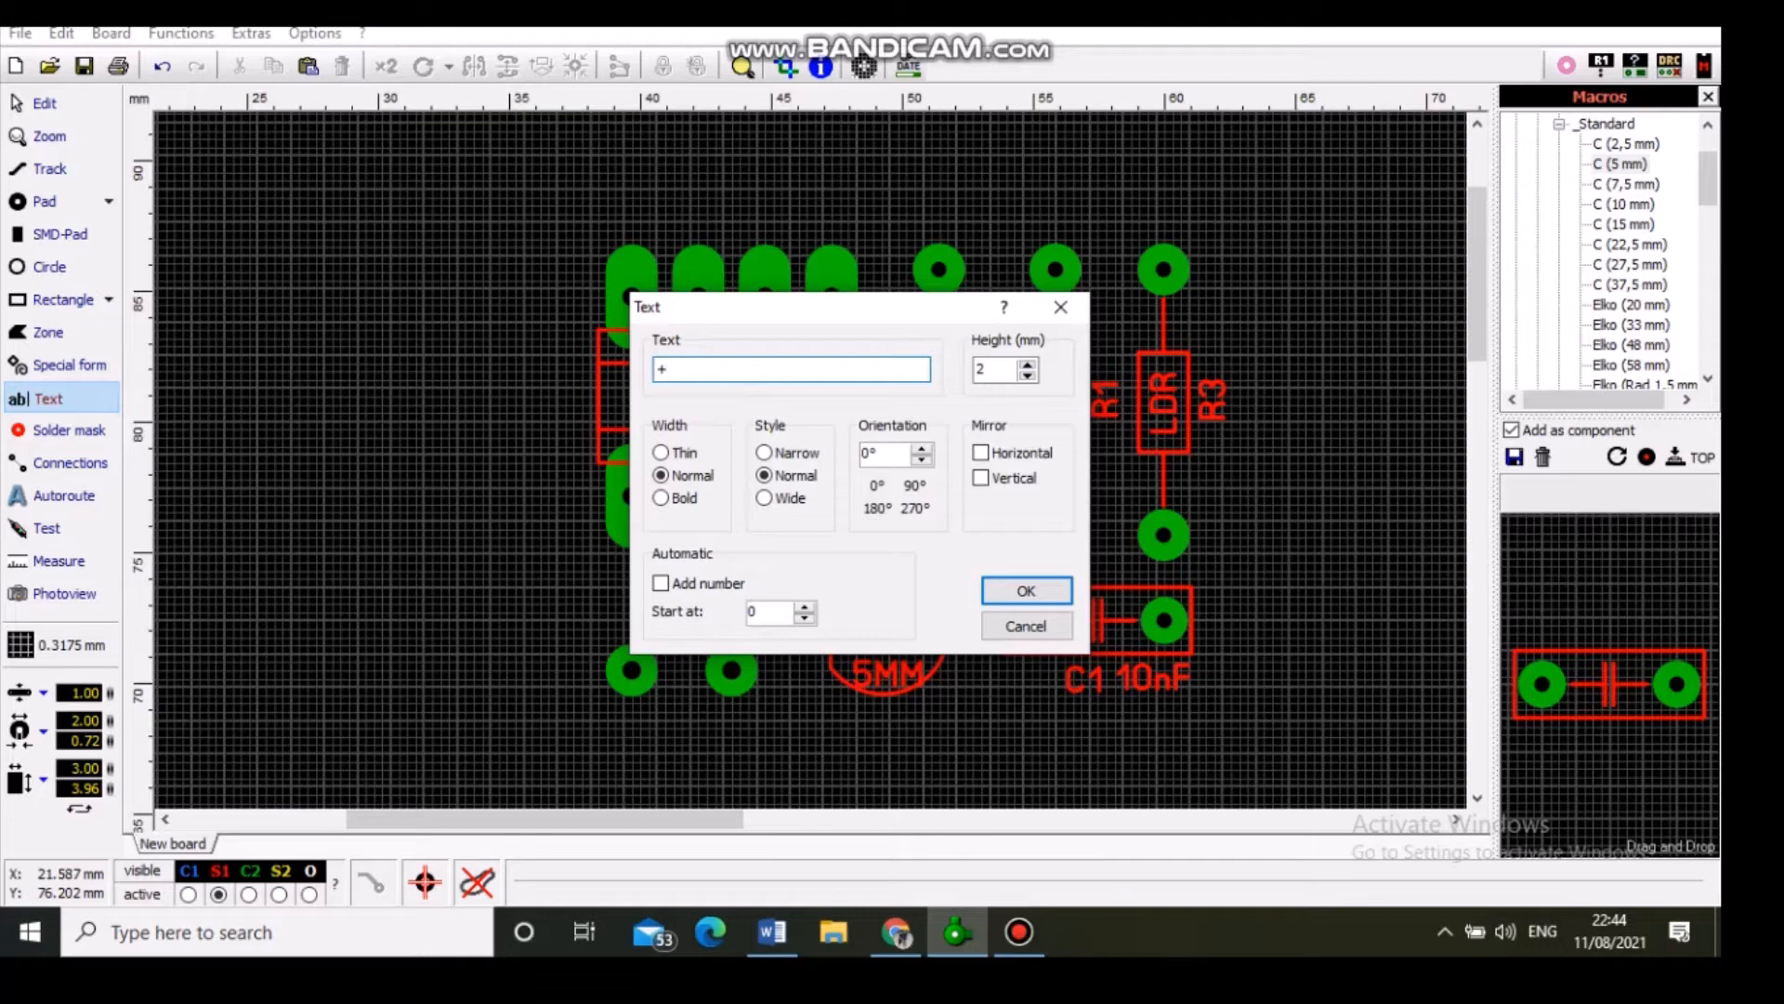
pyautogui.click(1027, 590)
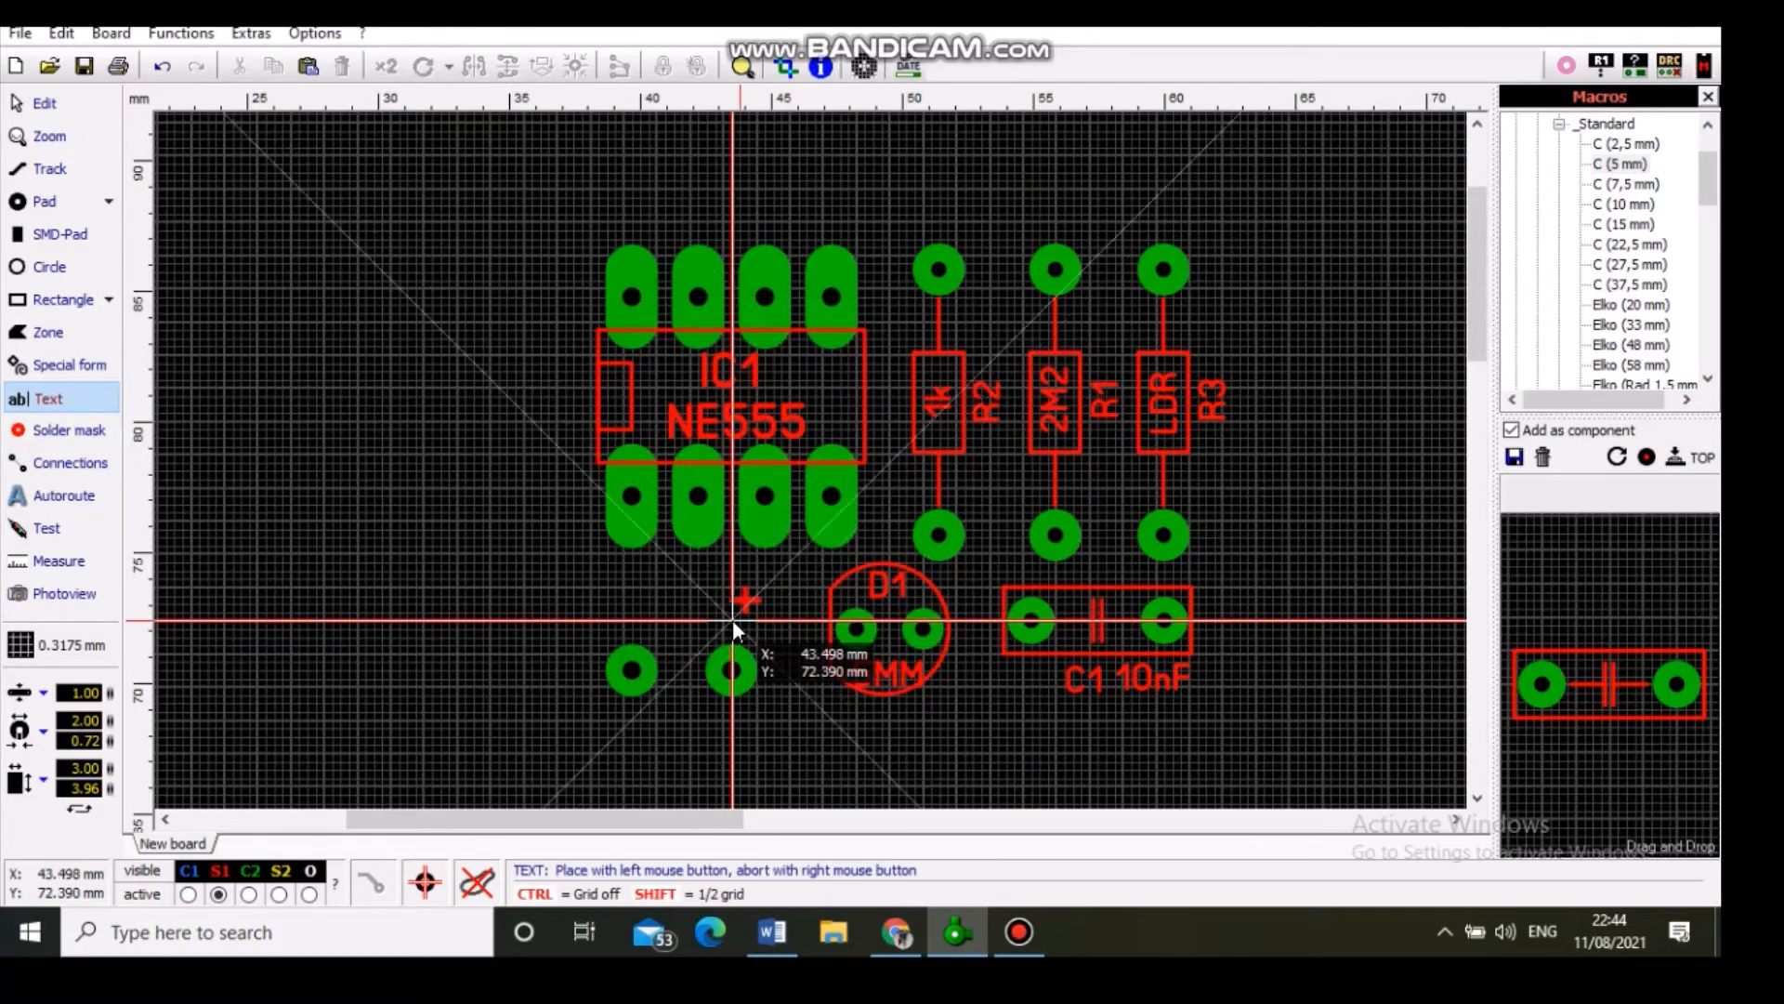
pyautogui.click(717, 643)
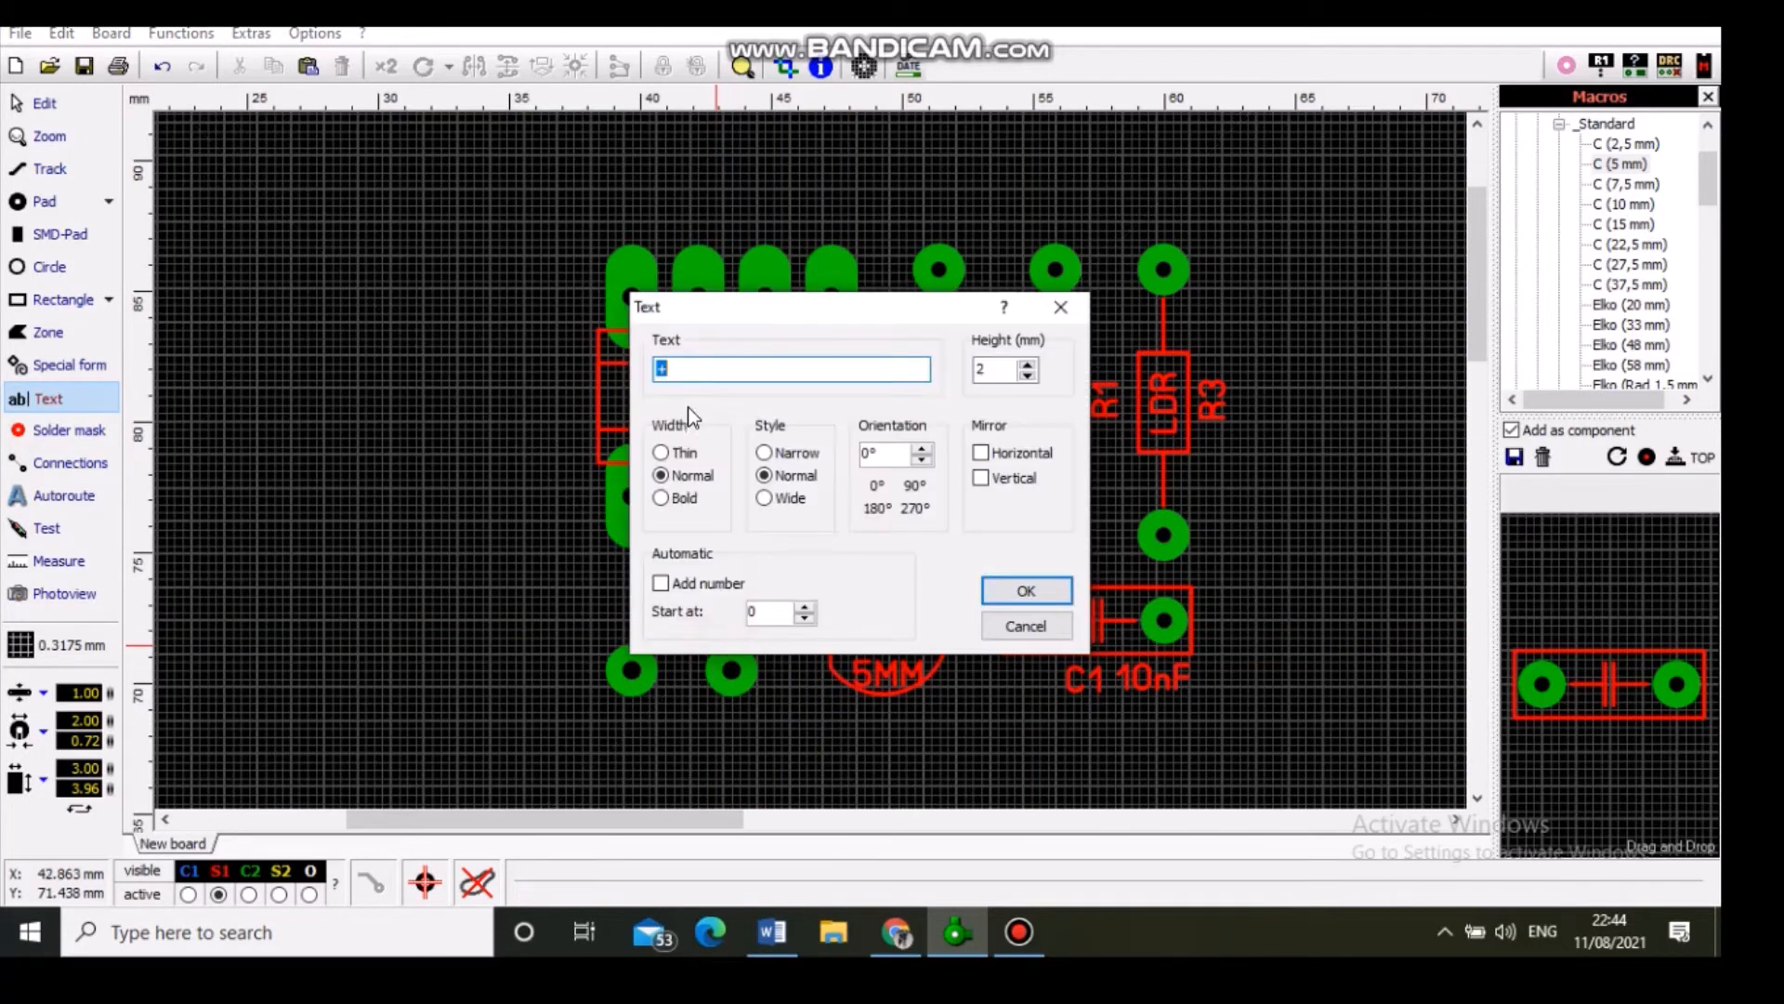
# Step: Place a "-" text above the left supply pad and finish adding text
pyautogui.write('-')
pyautogui.click(1027, 591)
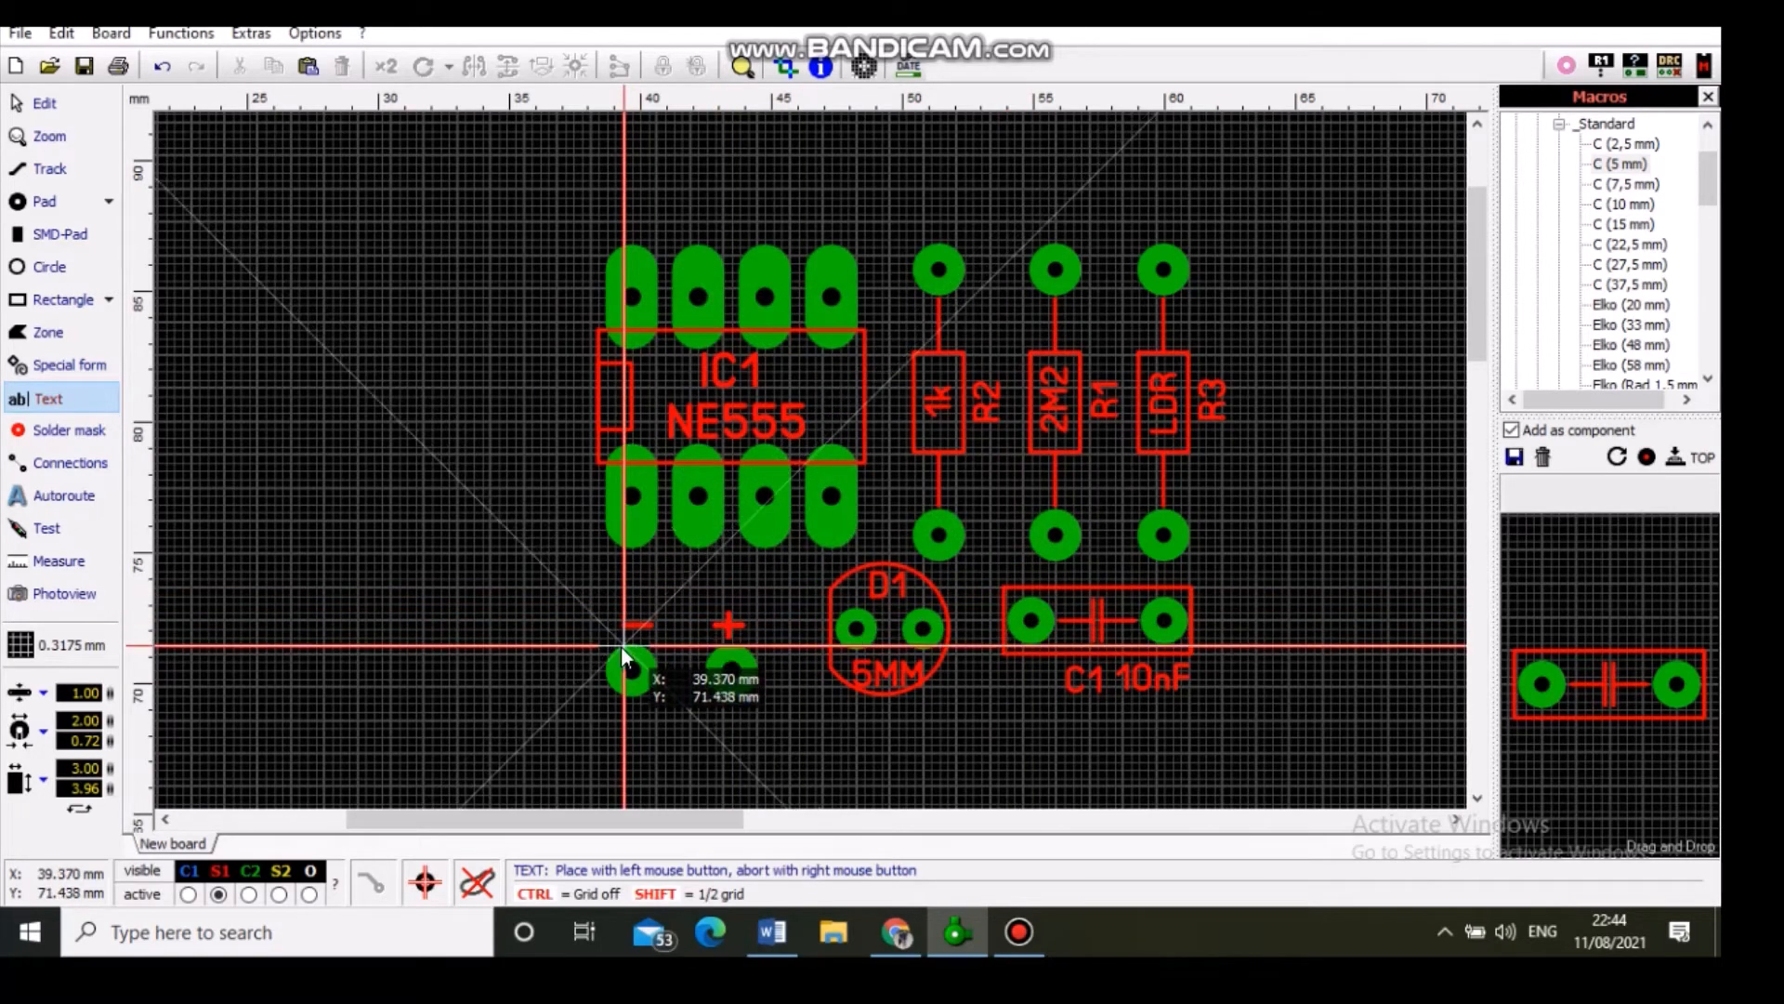
pyautogui.click(621, 645)
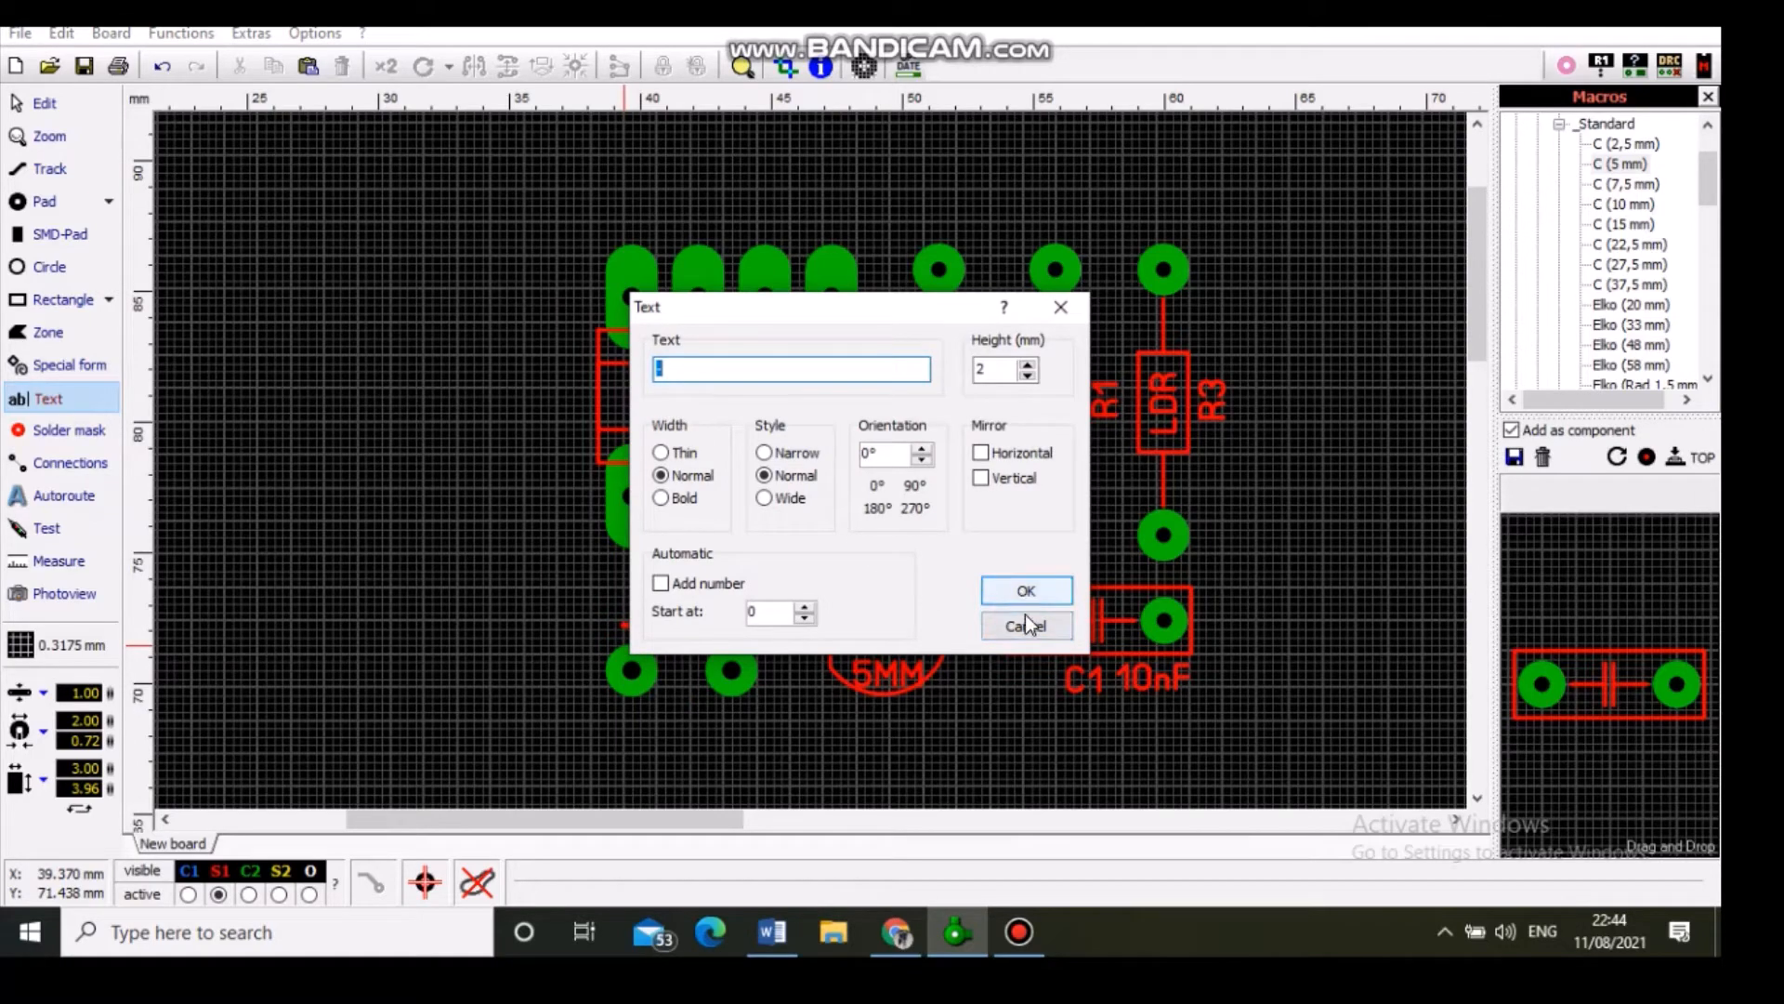
pyautogui.click(1022, 625)
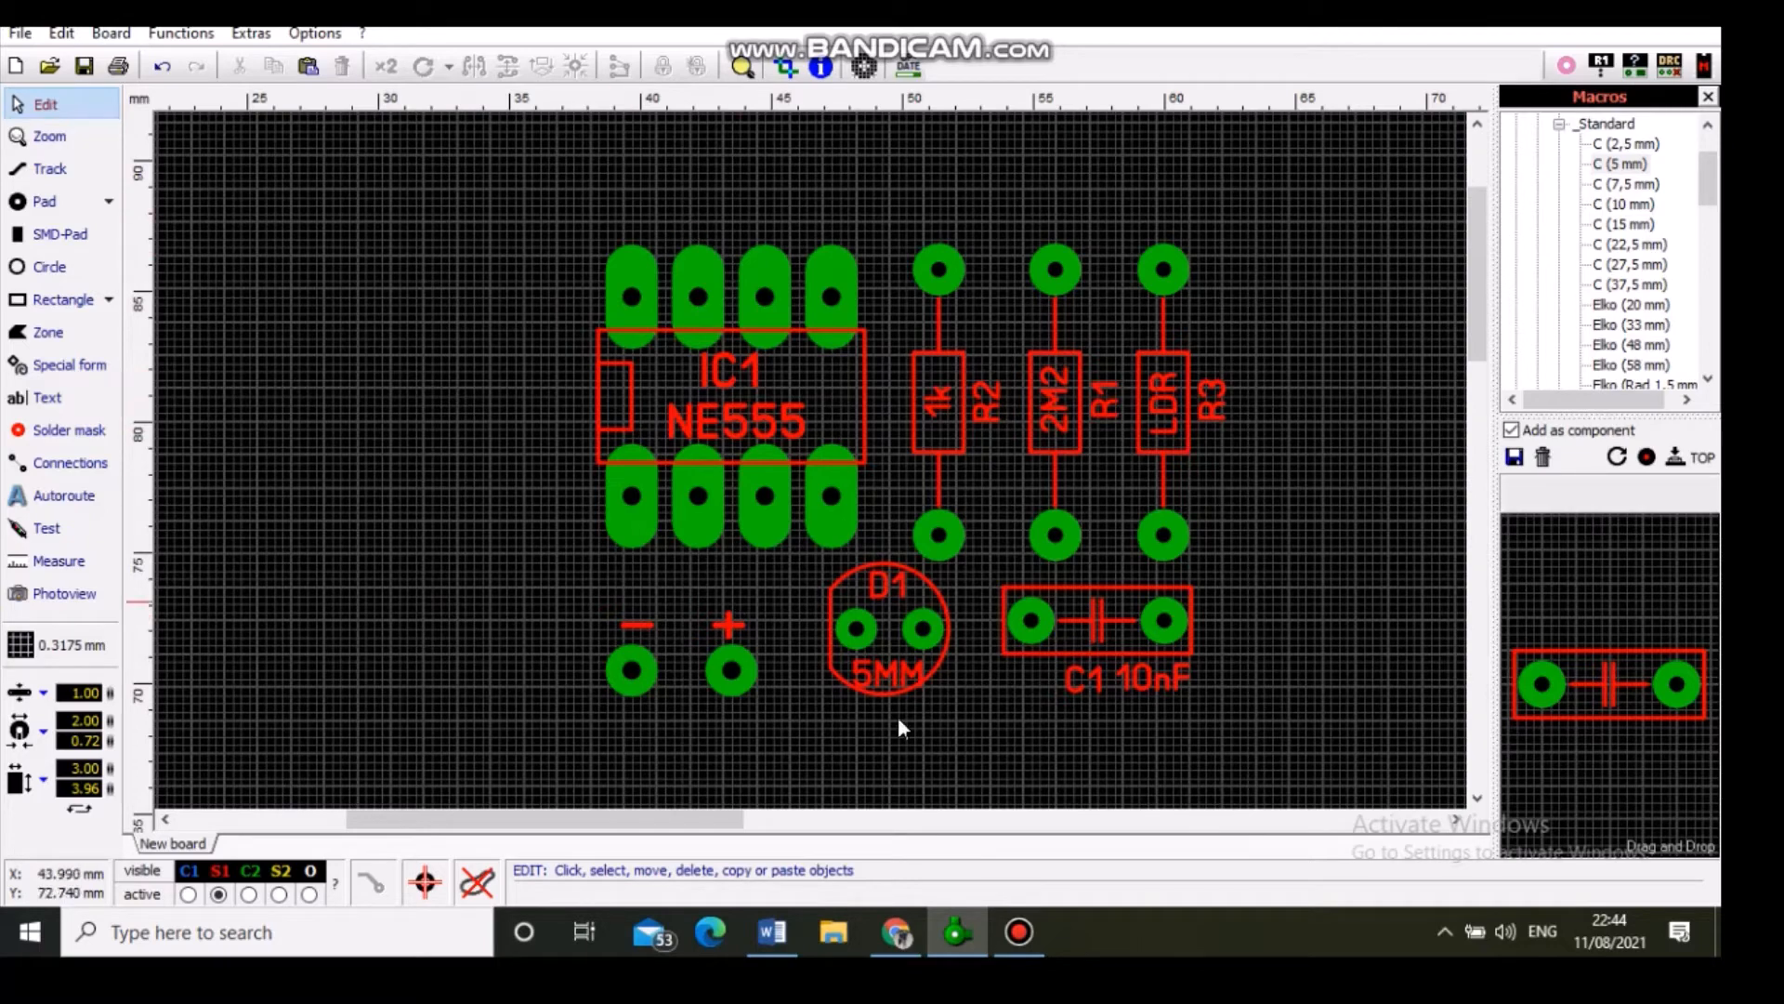
pyautogui.moveTo(718, 814)
pyautogui.mouseDown()
pyautogui.moveTo(768, 815)
pyautogui.moveTo(746, 823)
pyautogui.mouseUp()
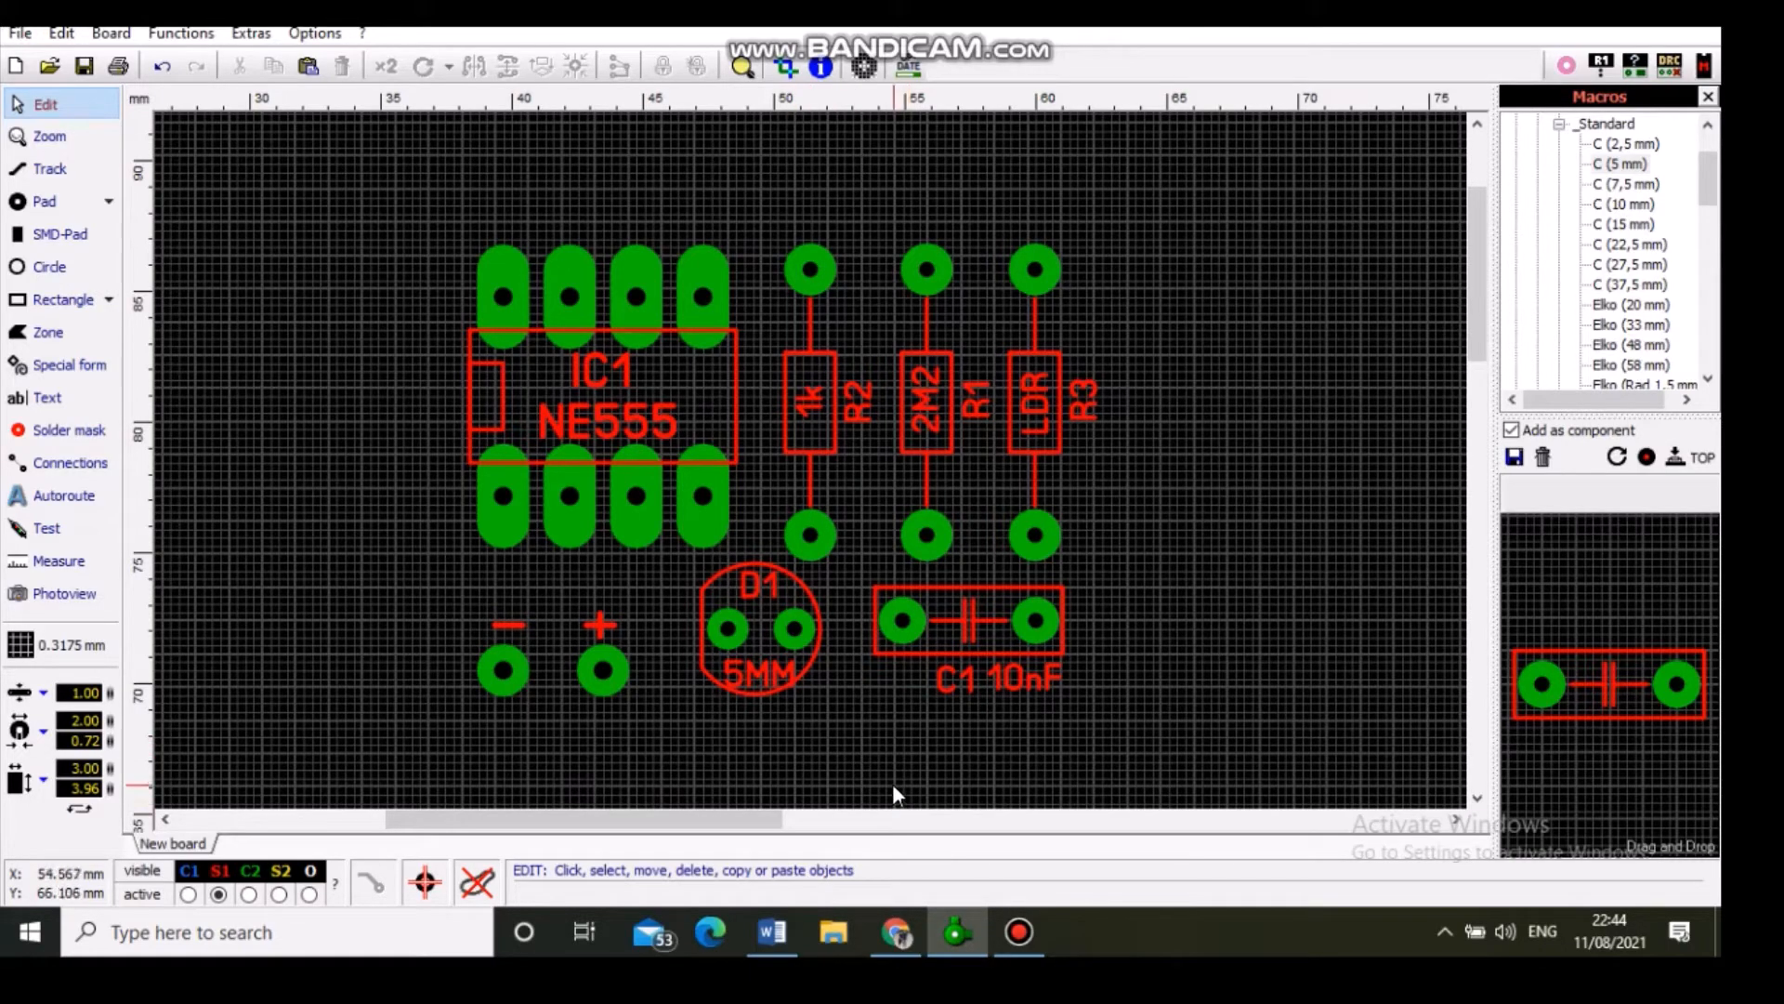
pyautogui.click(1019, 935)
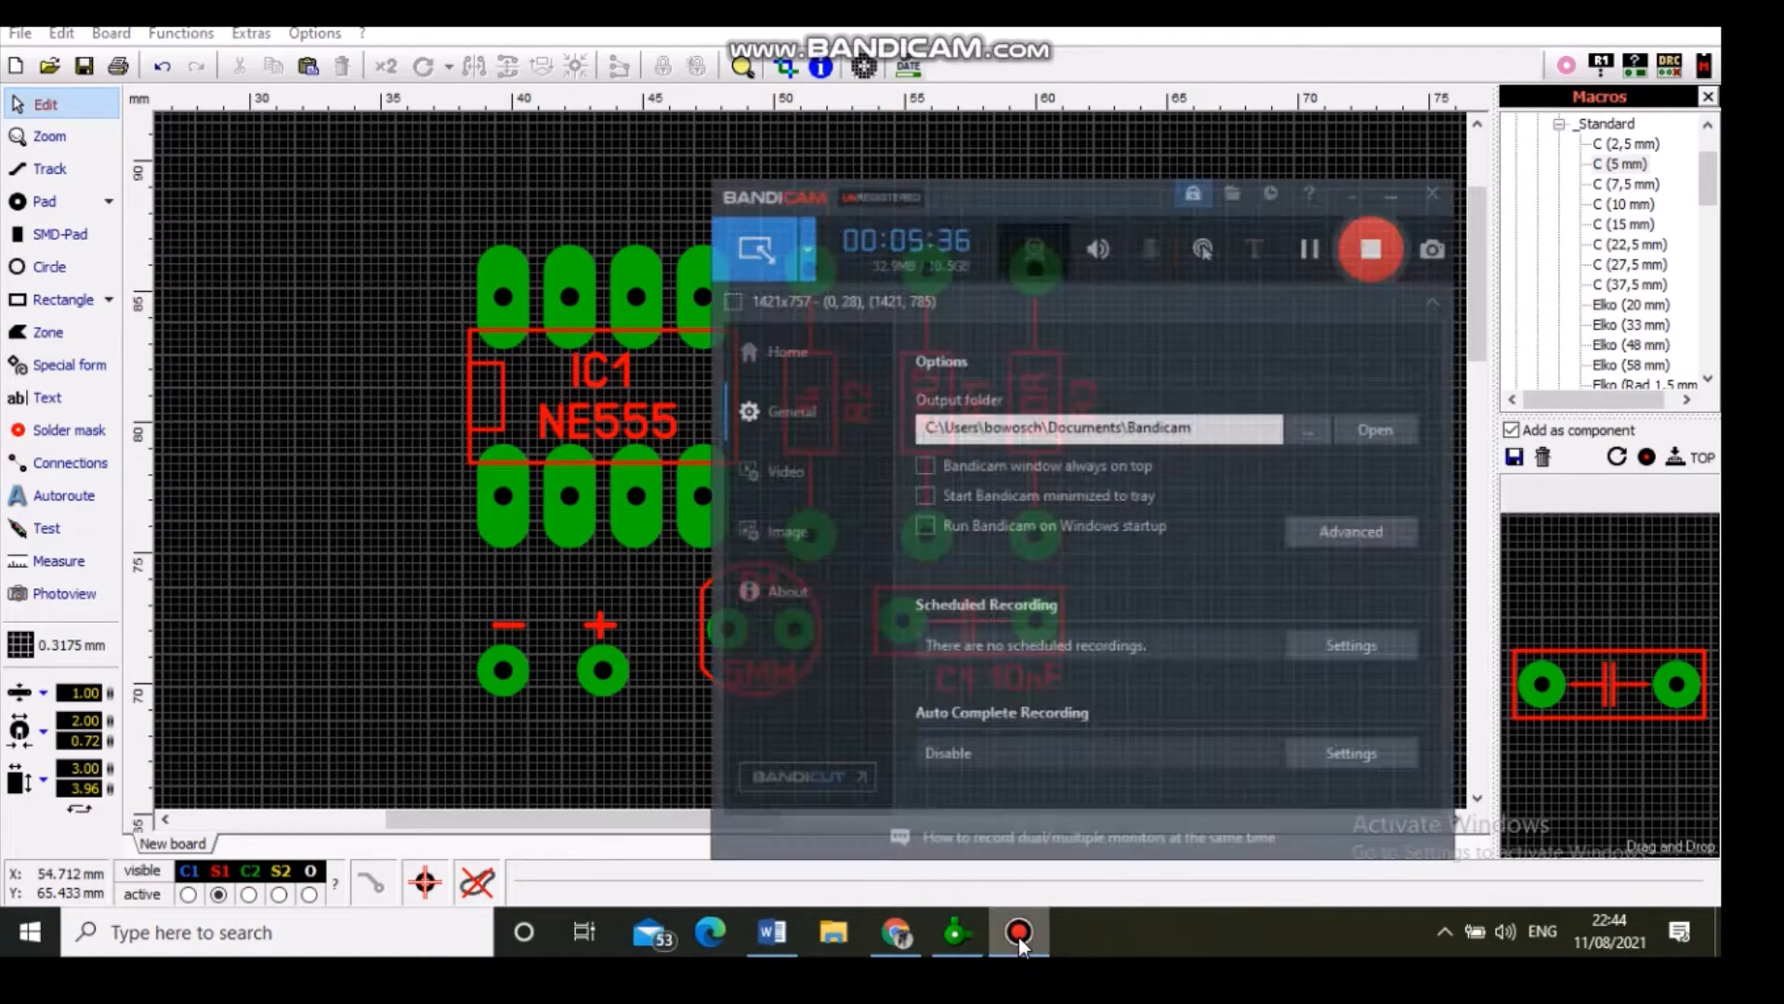
pyautogui.click(1018, 937)
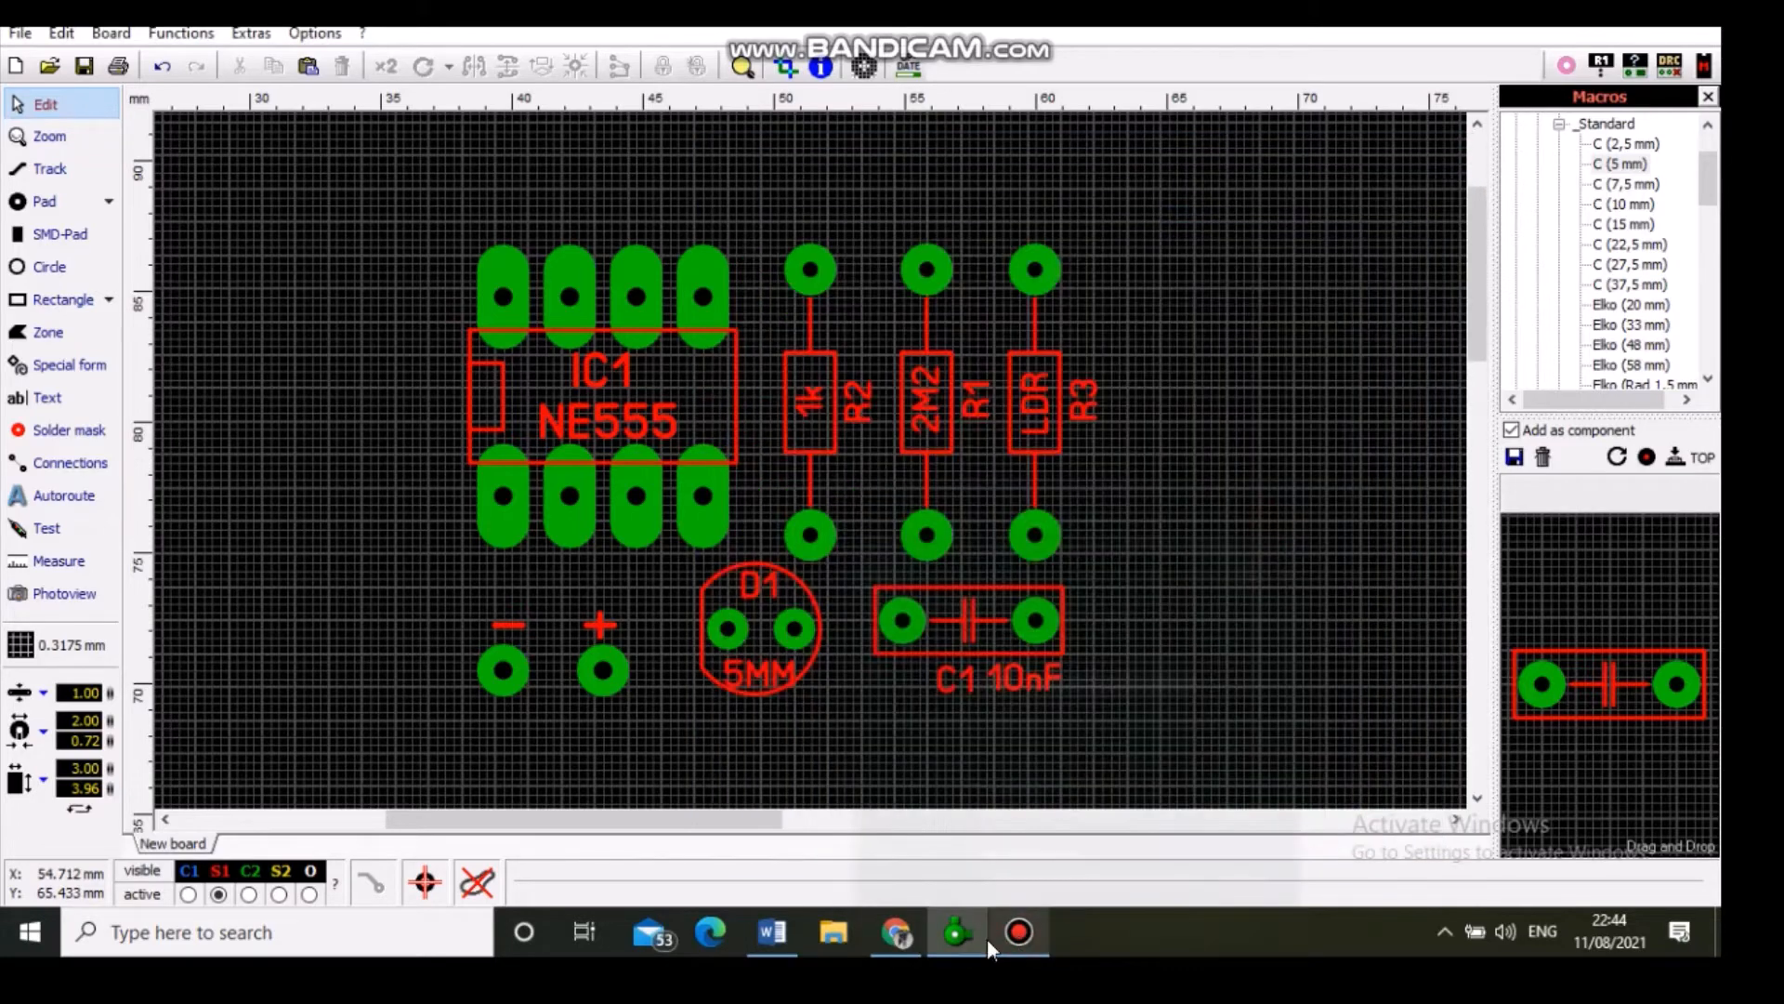
# Step: Check IC1's connections in the Word schematic, then return to Sprint-Layout and set the track width to 1.20 mm
pyautogui.click(771, 935)
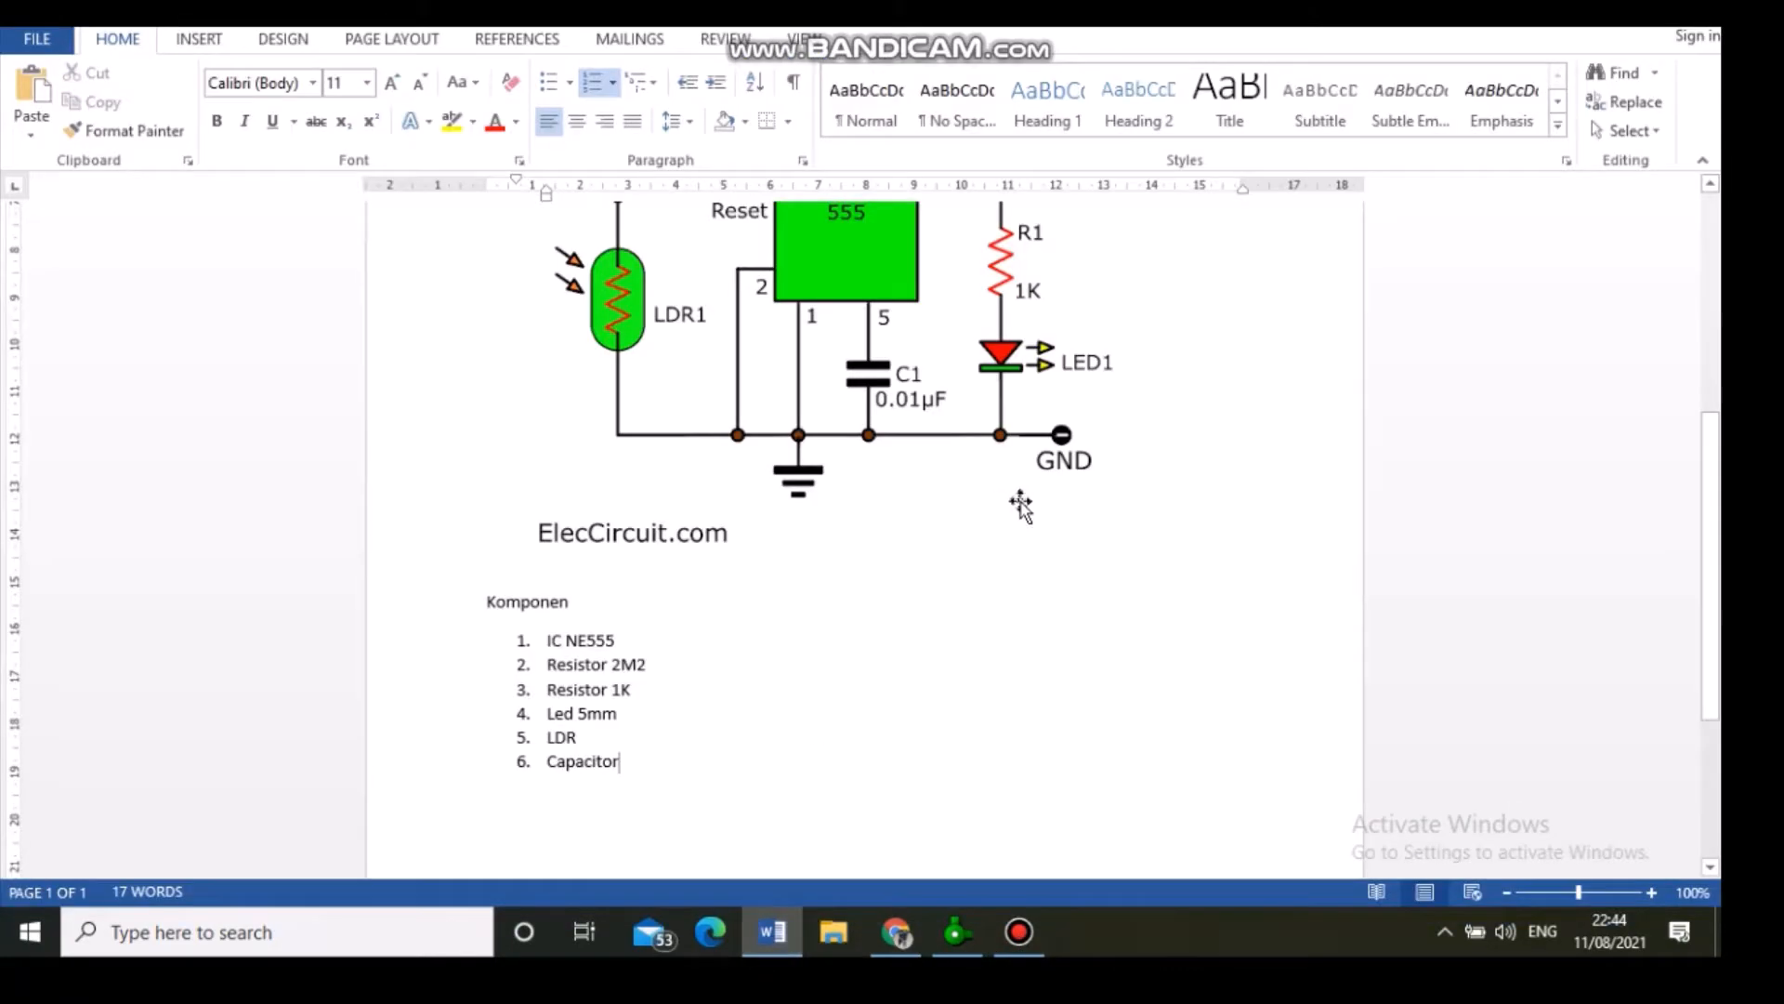
pyautogui.scroll(5, 1021, 507)
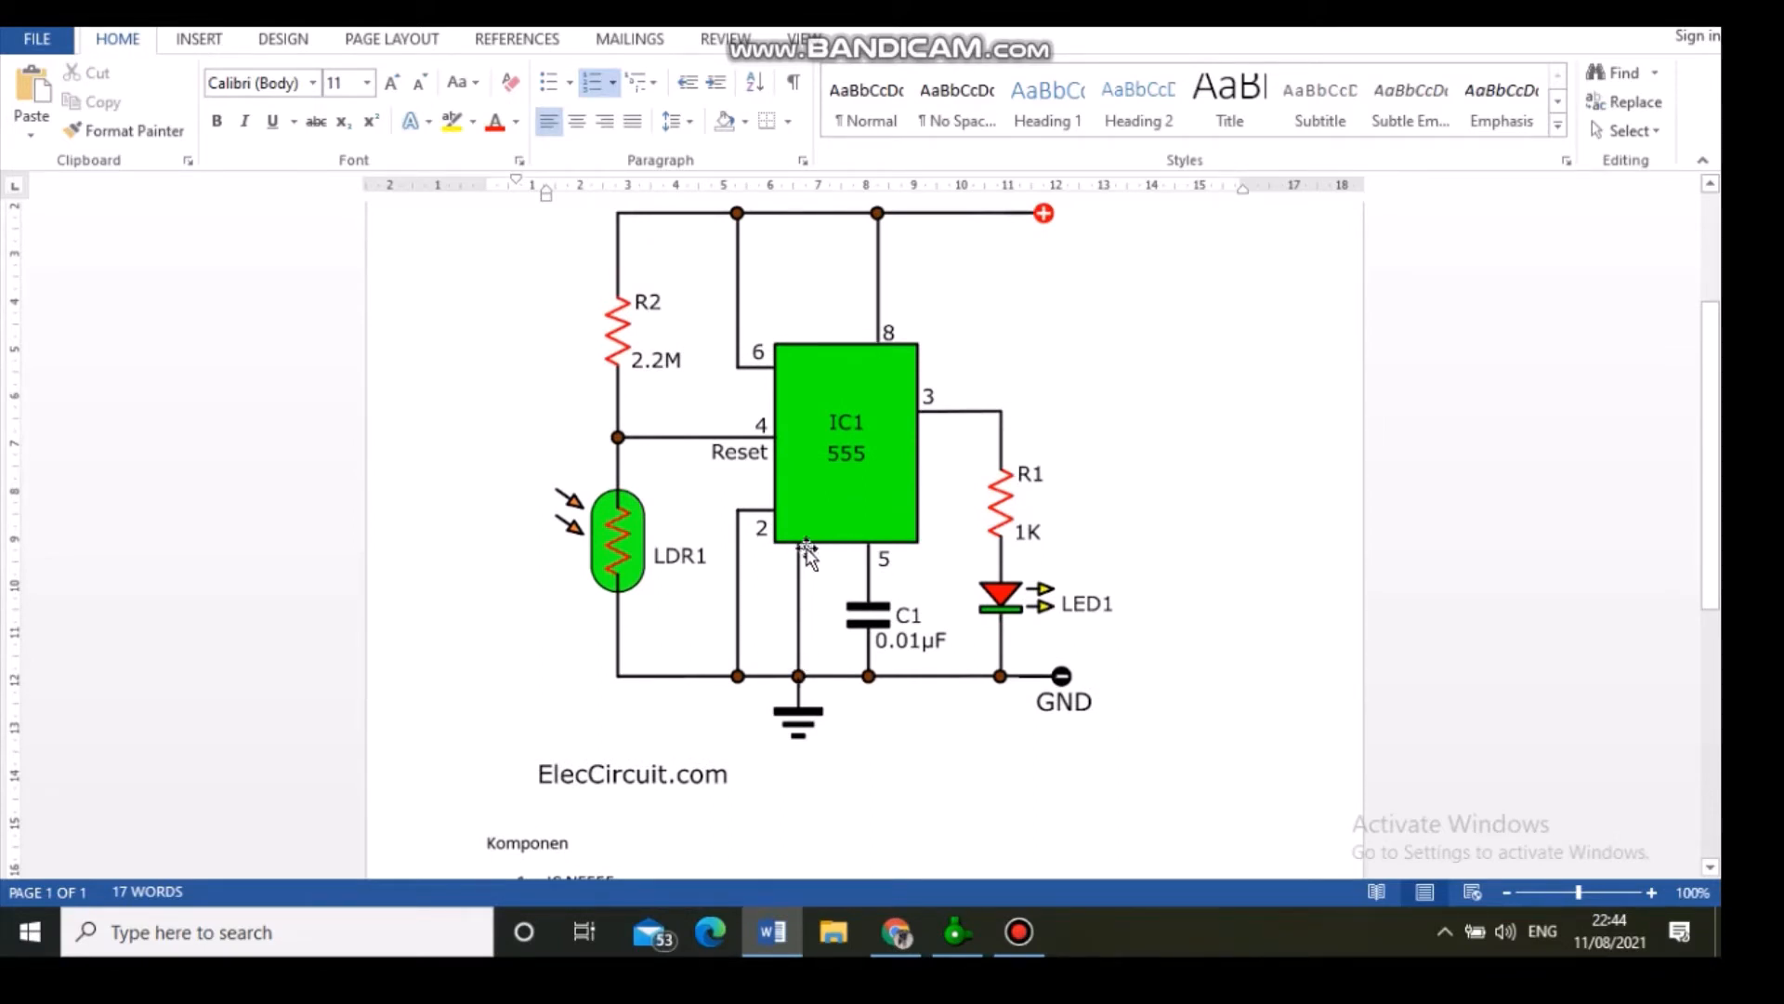
pyautogui.click(955, 935)
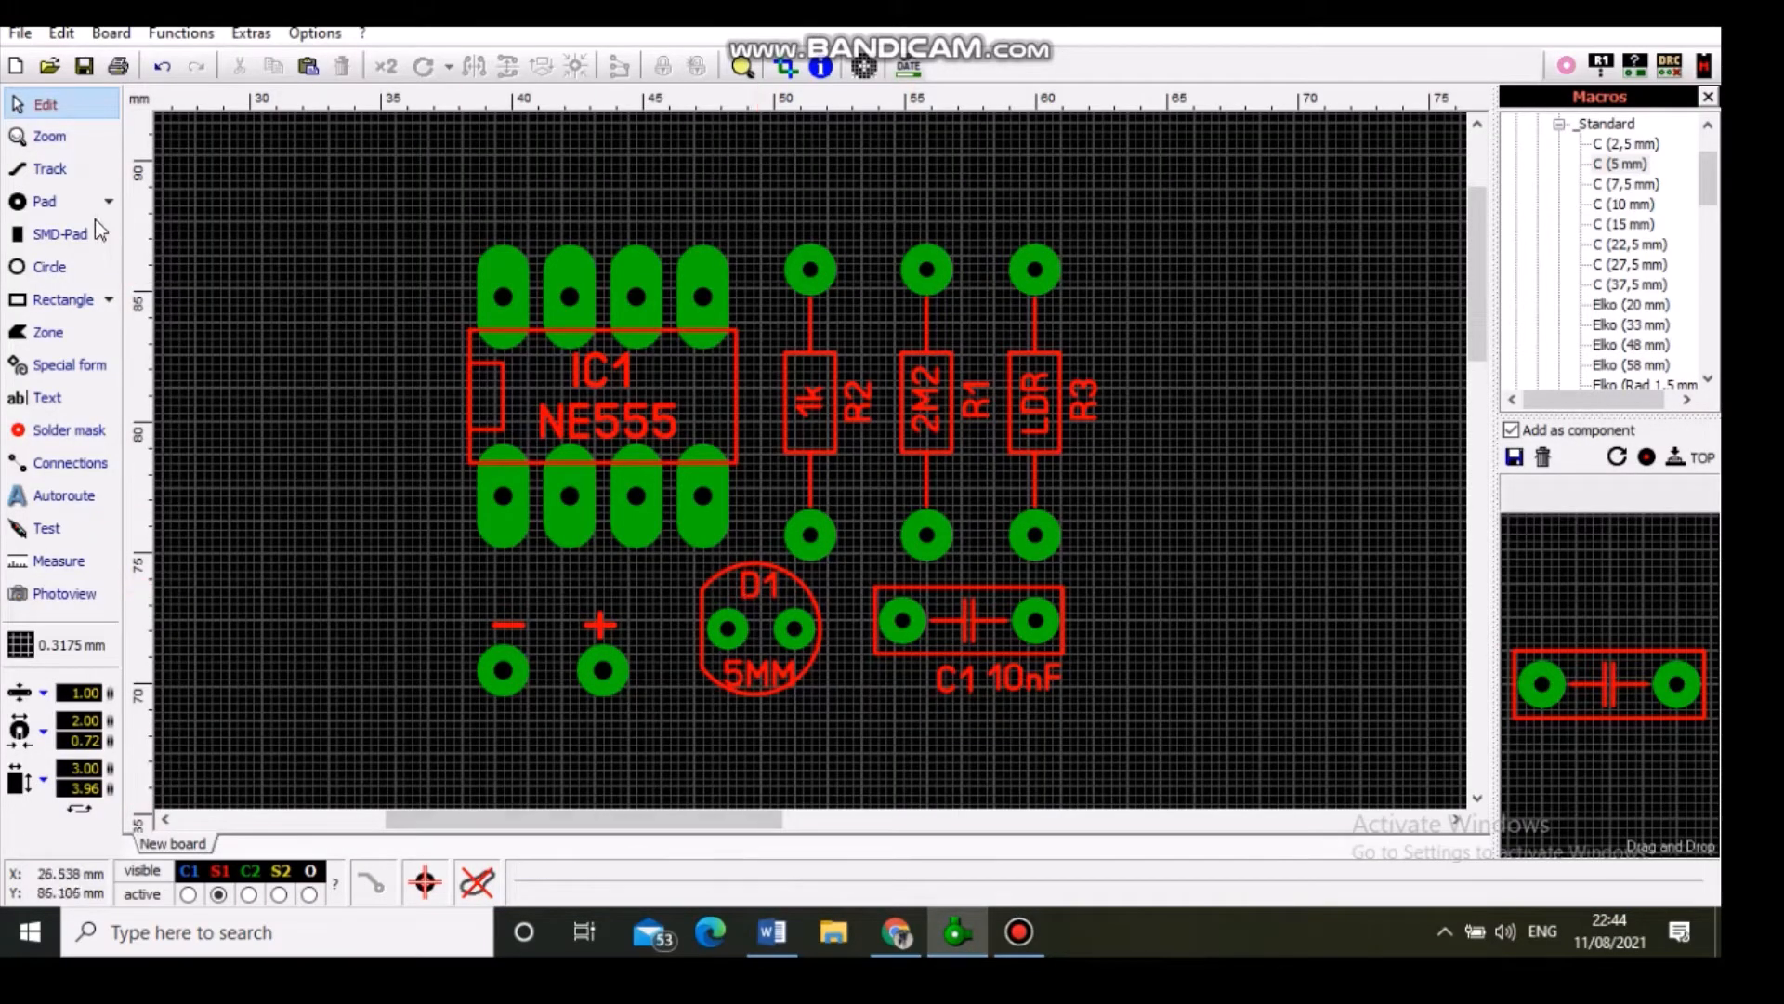
pyautogui.click(48, 173)
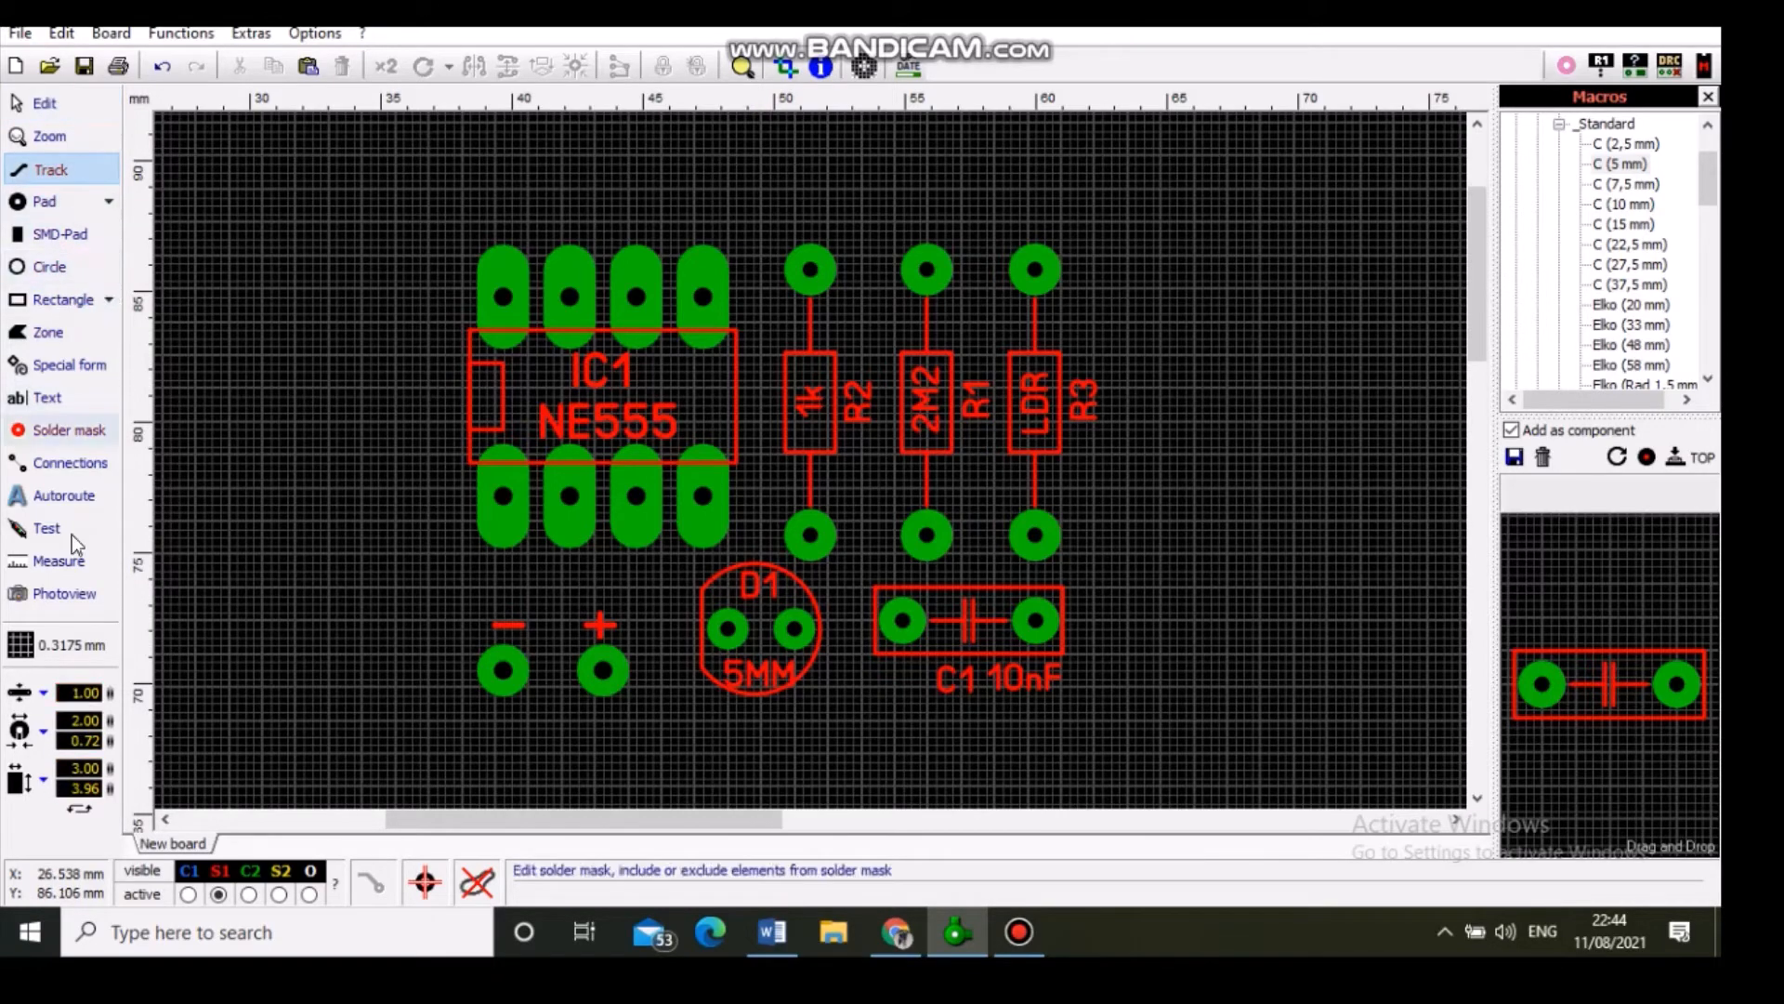
pyautogui.click(78, 692)
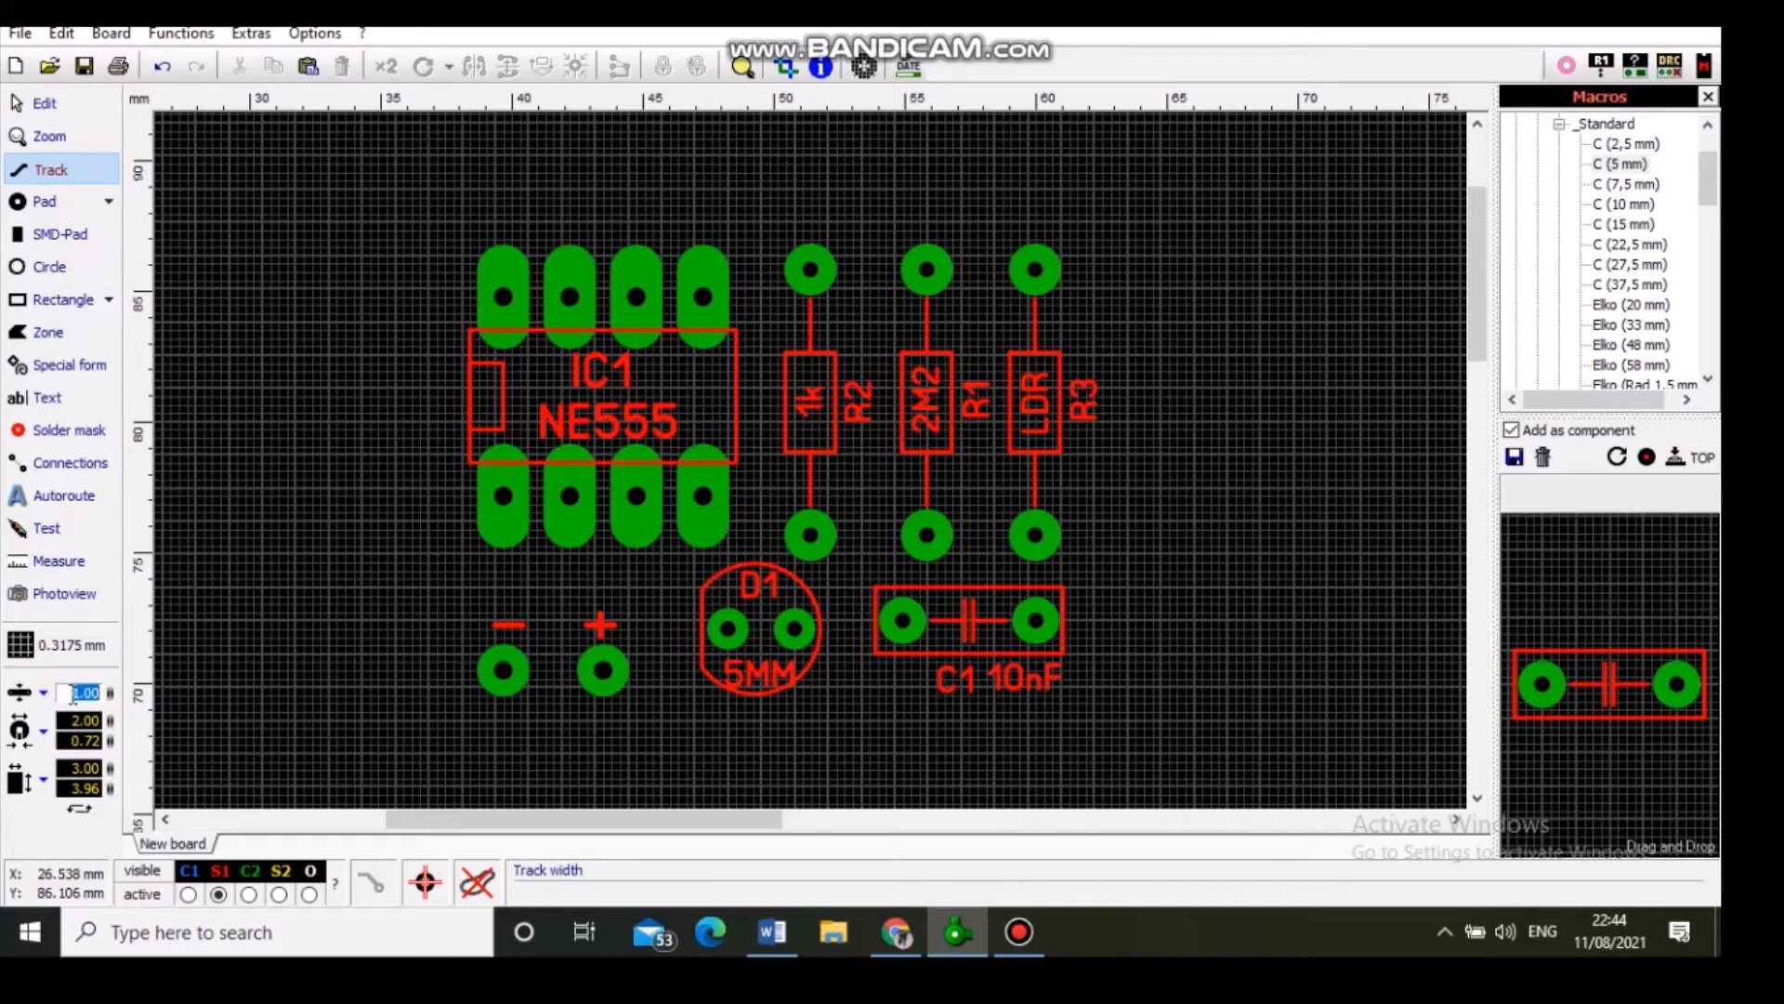
pyautogui.write('1')
pyautogui.press('Return')
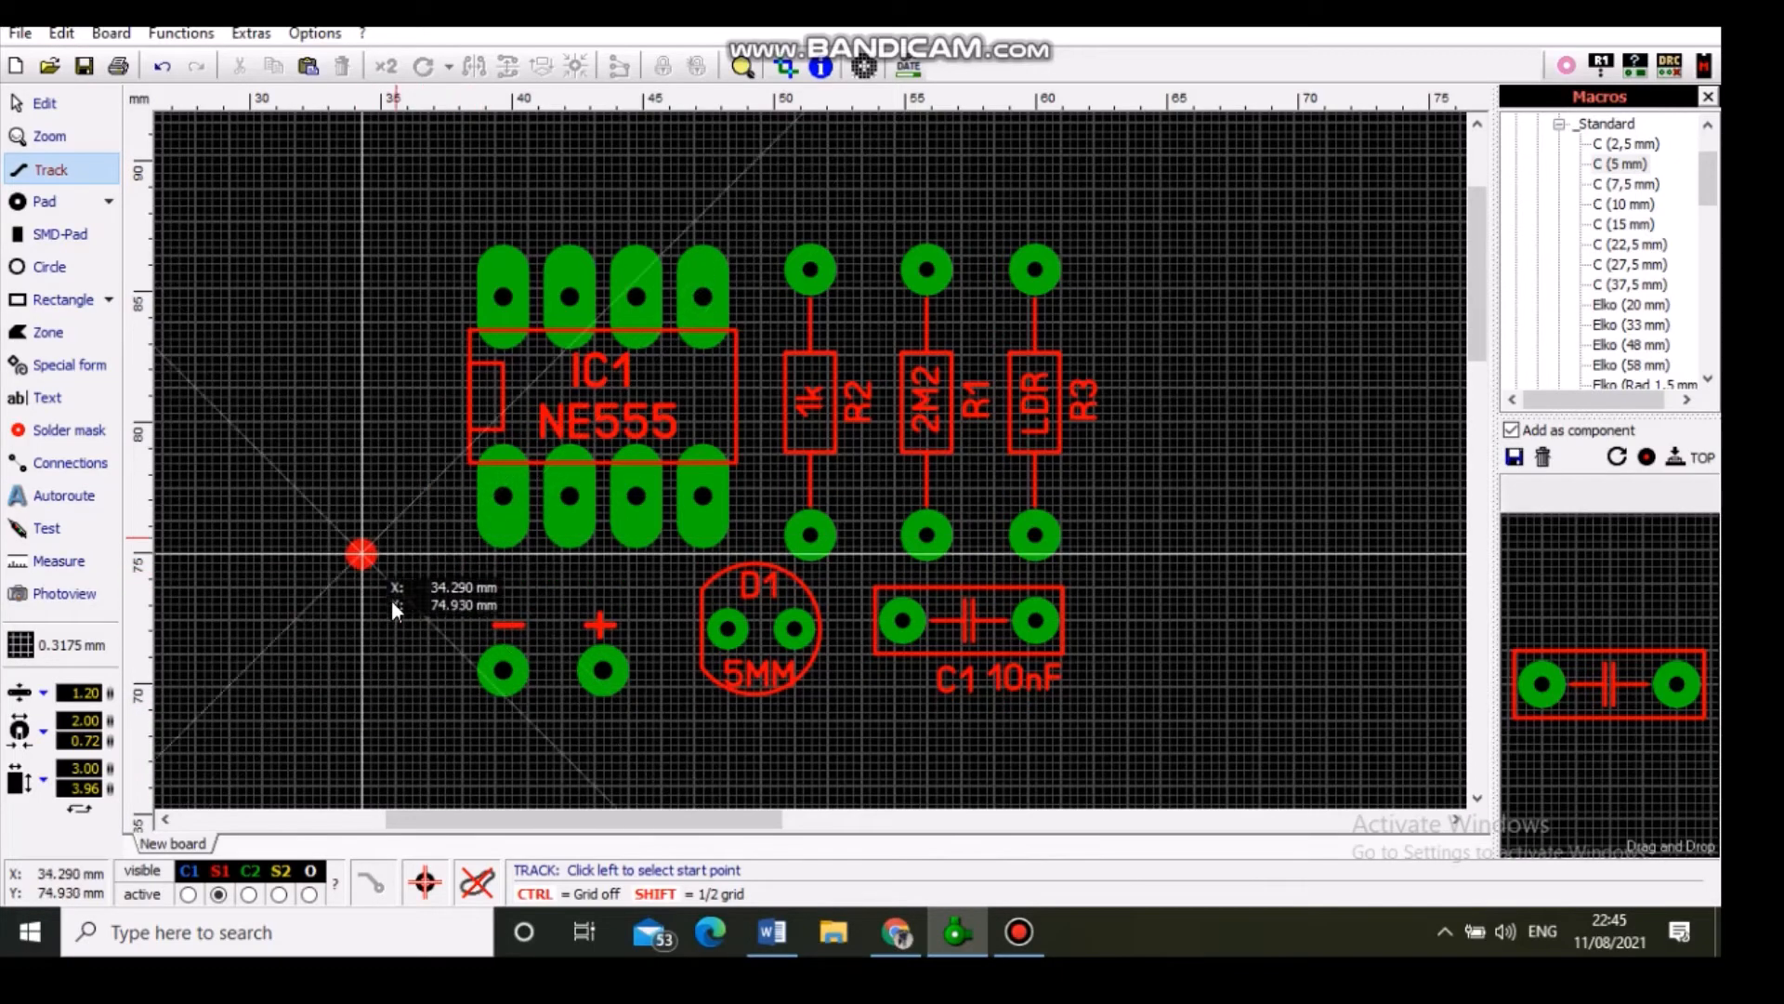
# Step: On copper layer C2, route a straight track from IC1's lower-left pad down to the minus supply pad
pyautogui.click(249, 894)
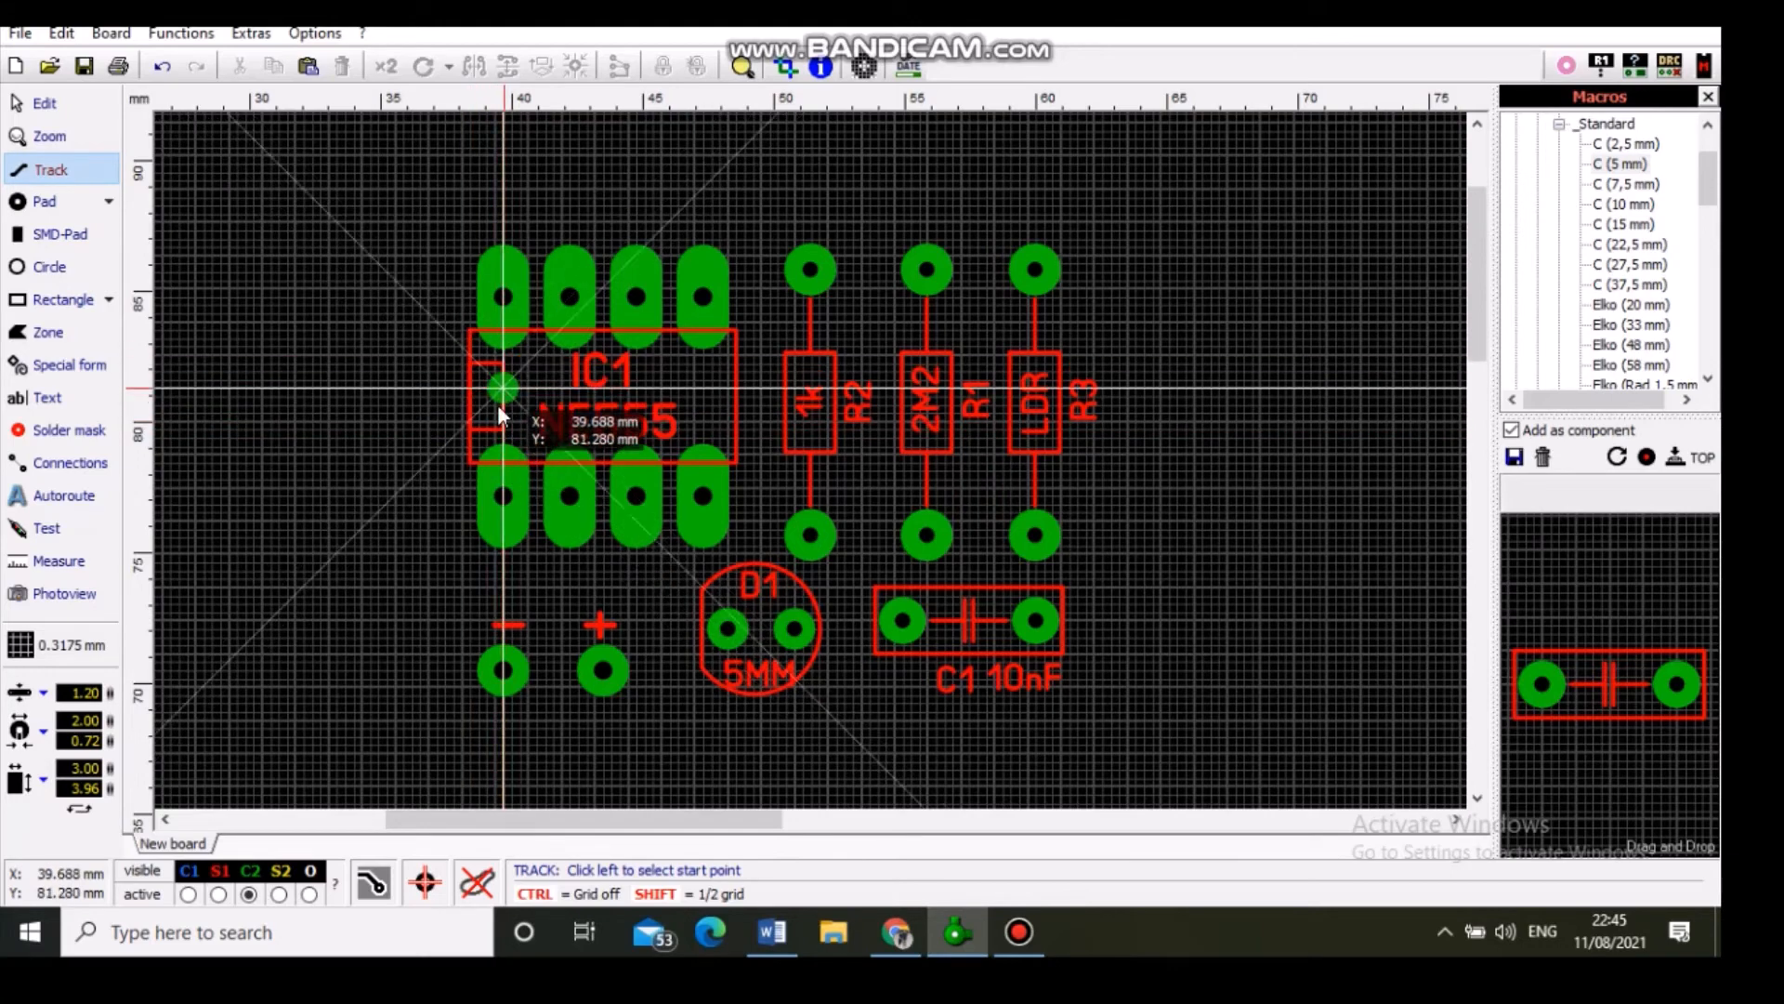
pyautogui.click(506, 482)
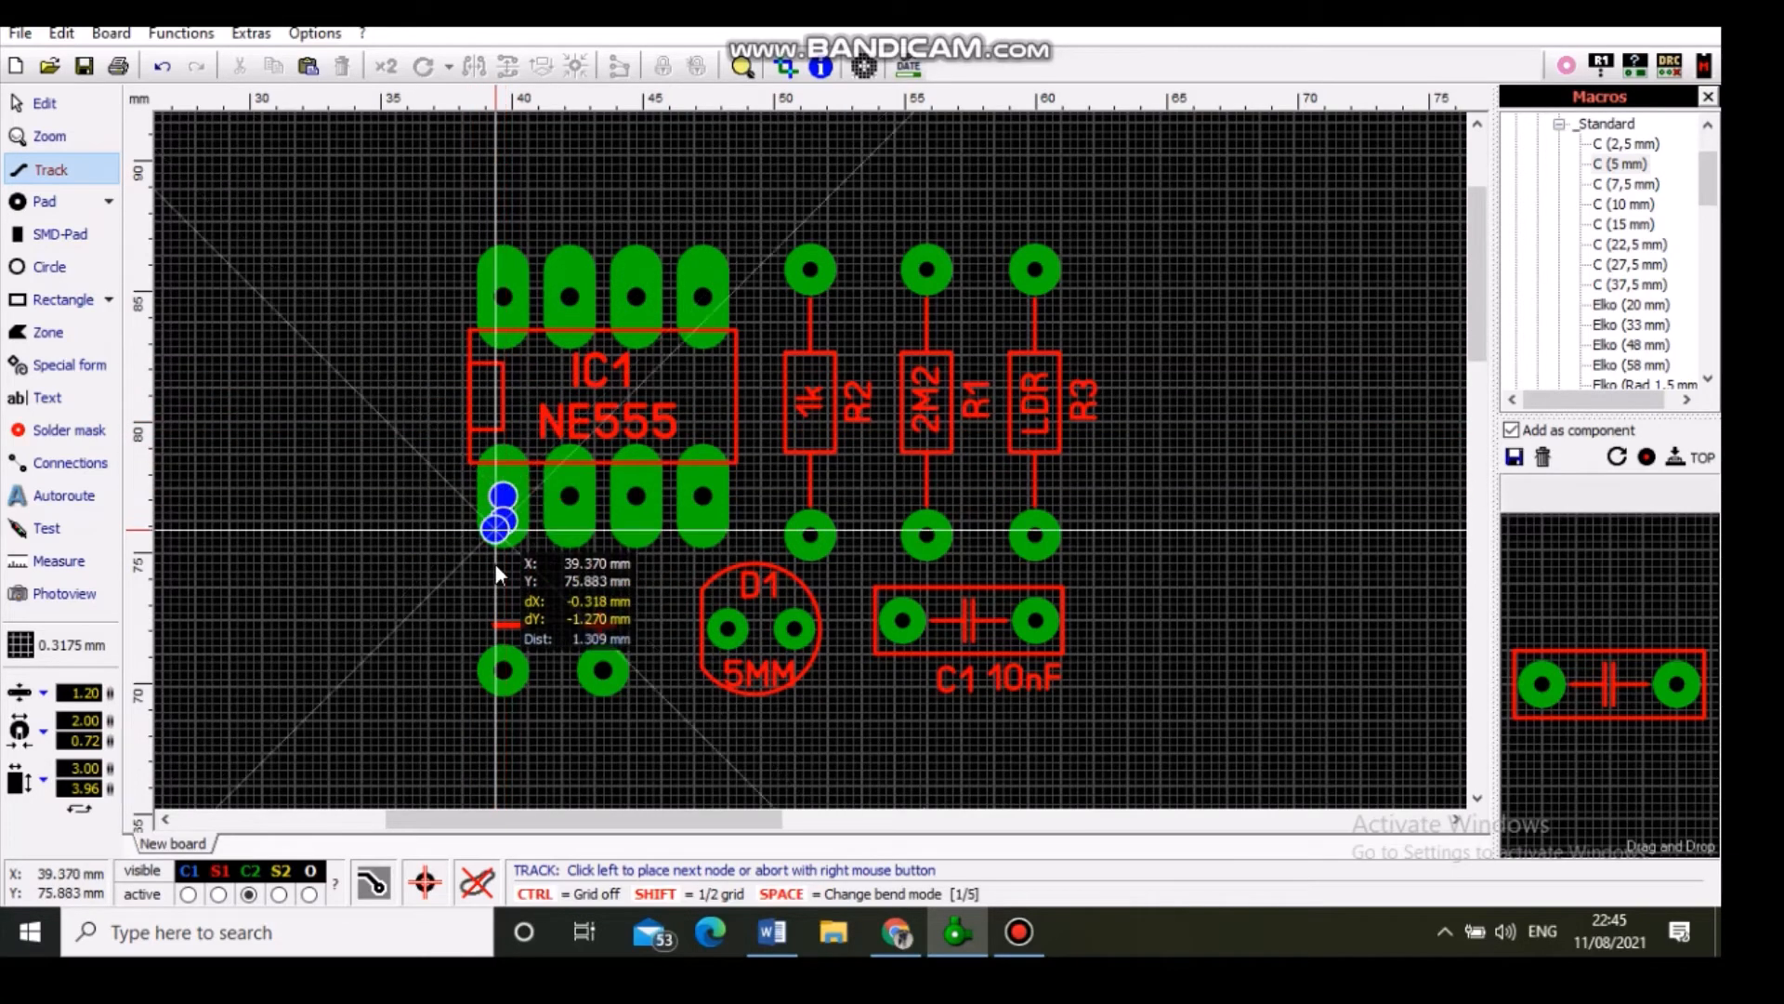
pyautogui.click(503, 670)
pyautogui.rightClick(503, 673)
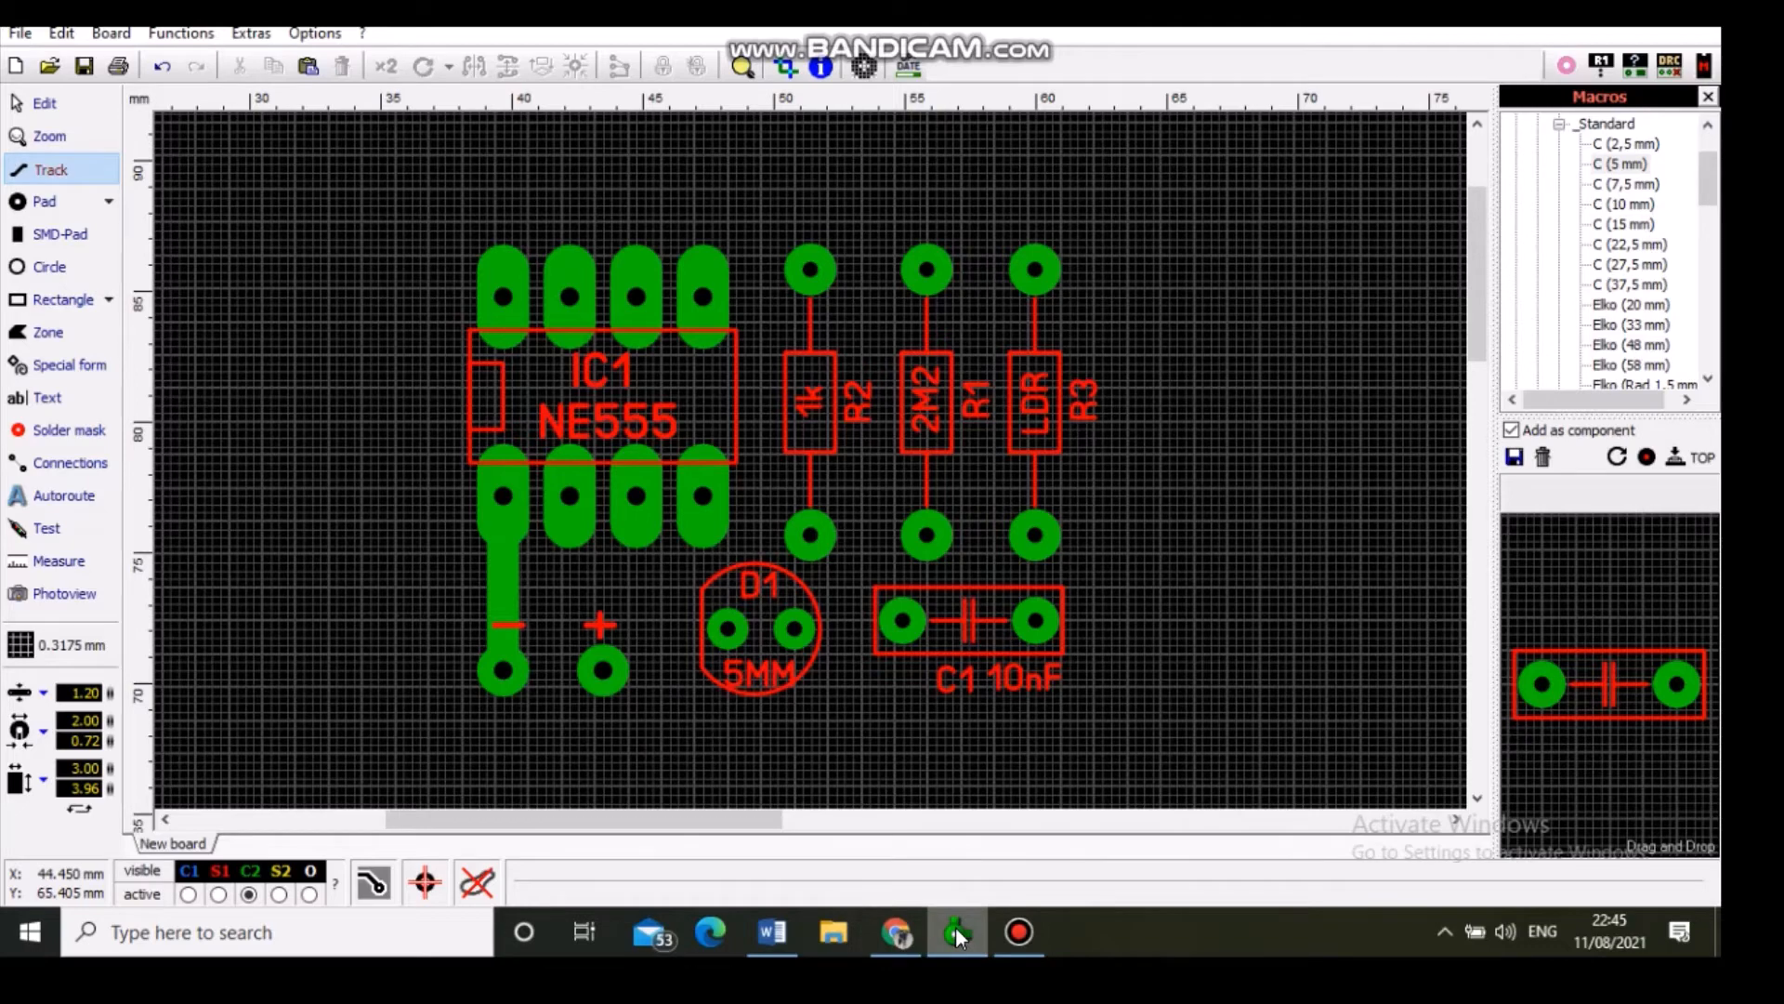
# Step: Check IC1's pins 1 and 2 in the Word schematic, then join IC1's two lower-left pads in Sprint-Layout with a short straight track
pyautogui.click(775, 931)
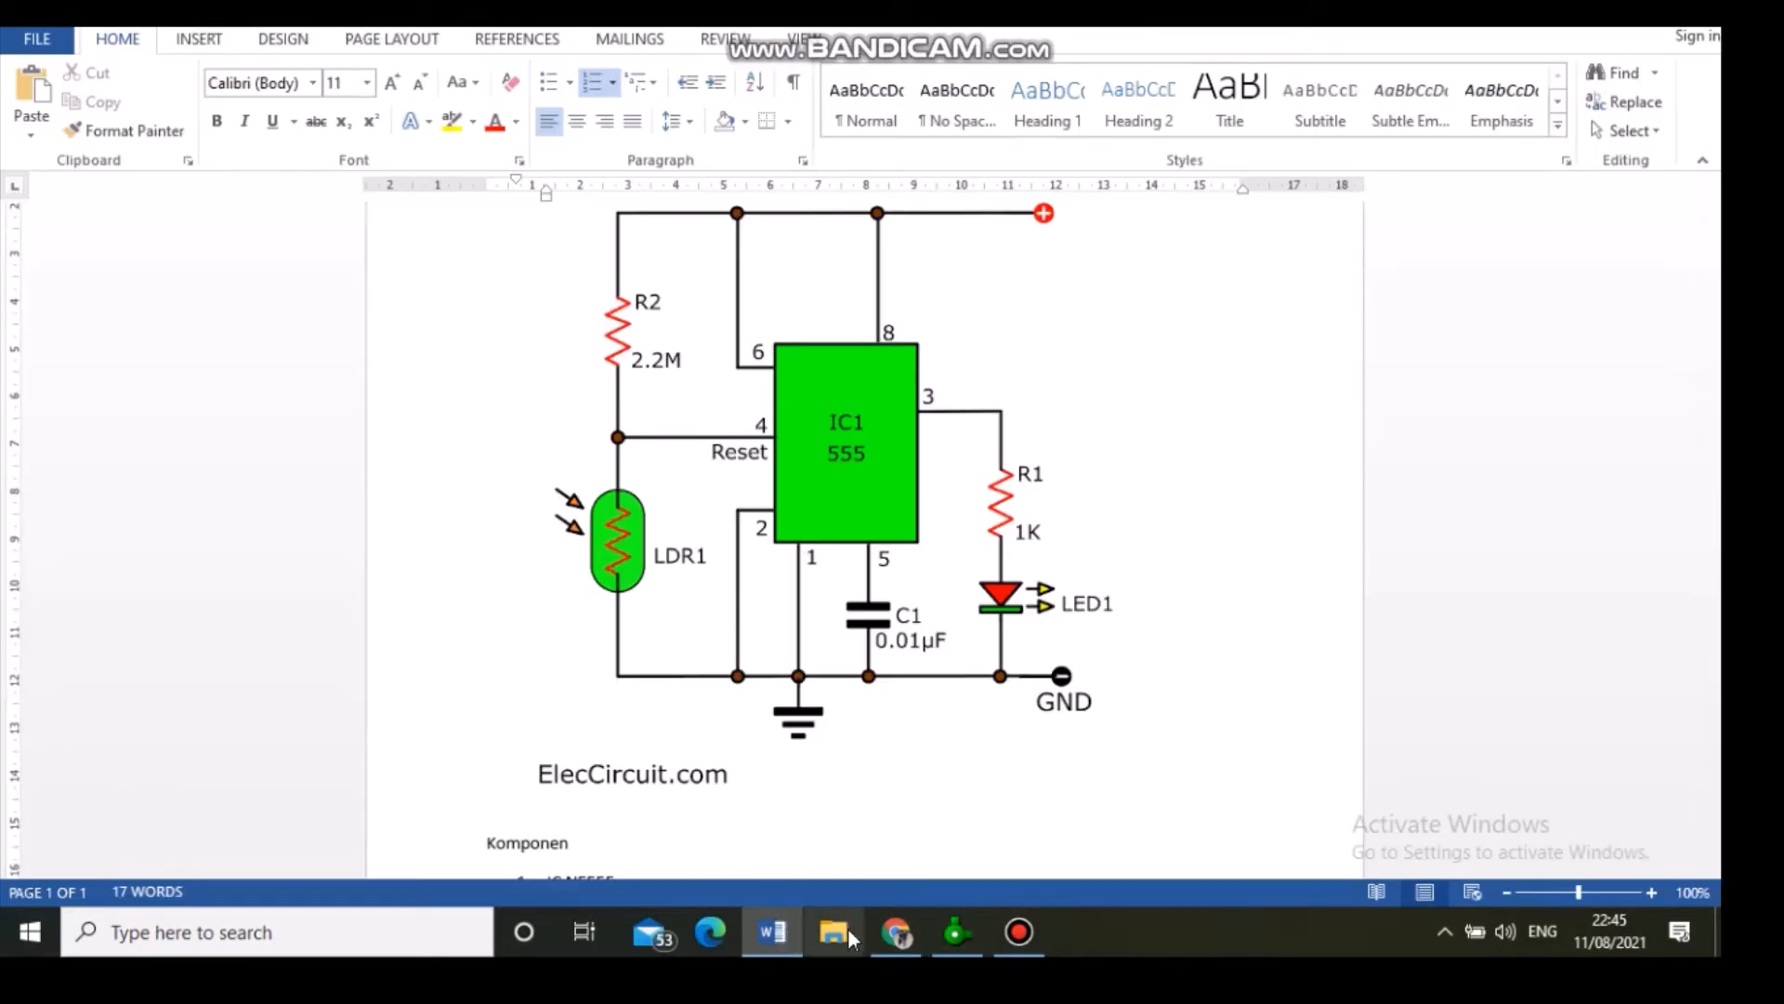
pyautogui.click(957, 932)
pyautogui.click(570, 496)
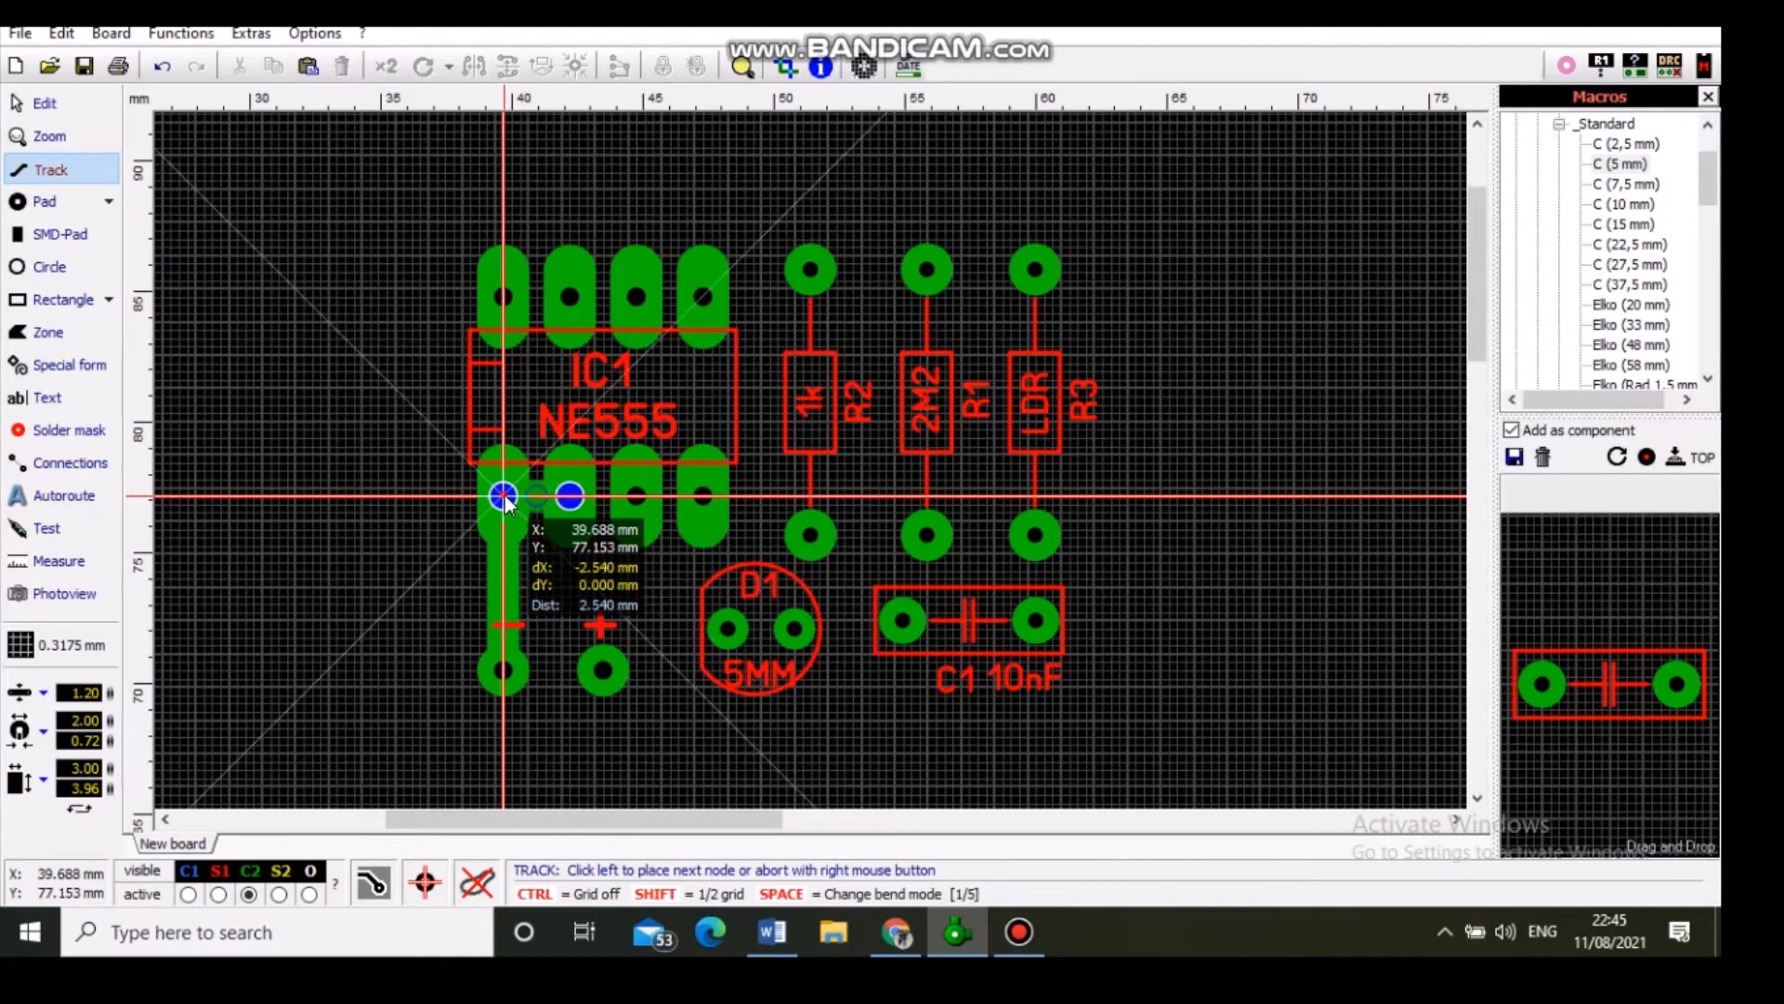
pyautogui.click(504, 493)
pyautogui.rightClick(505, 492)
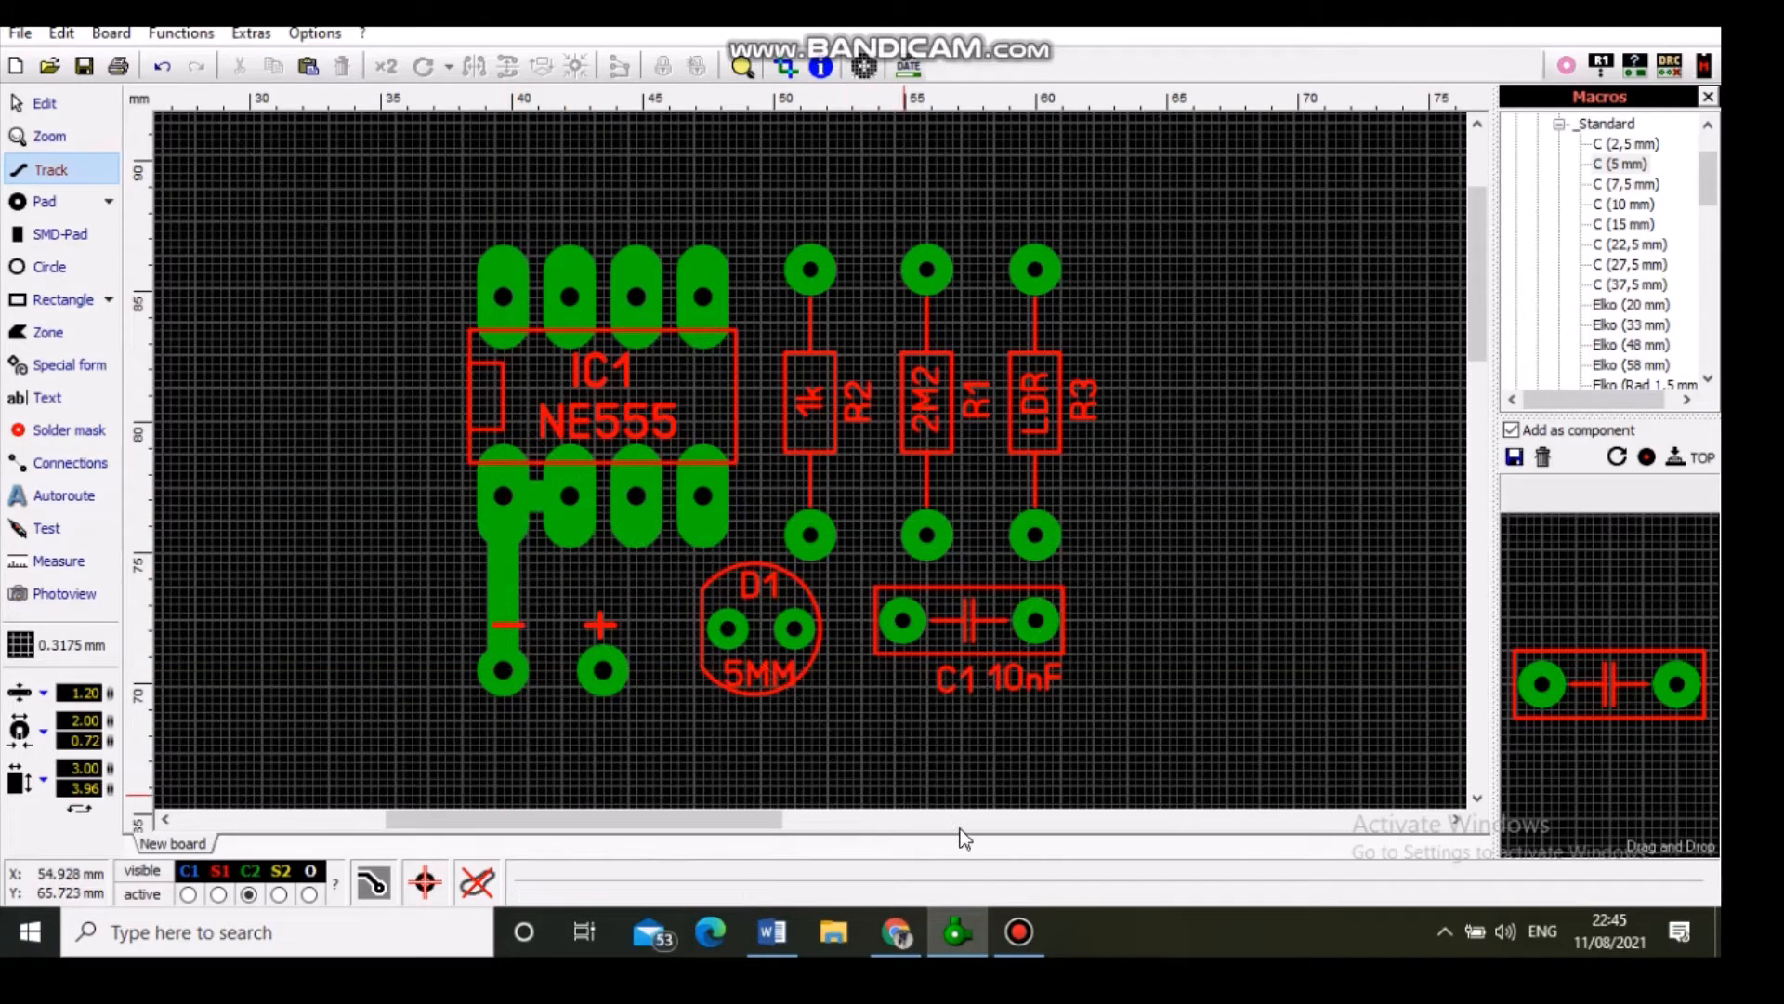
# Step: Check pin 3's connection in the Word schematic, then in Sprint-Layout route a bent track from IC1's third lower pad to R2's upper pad
pyautogui.click(959, 937)
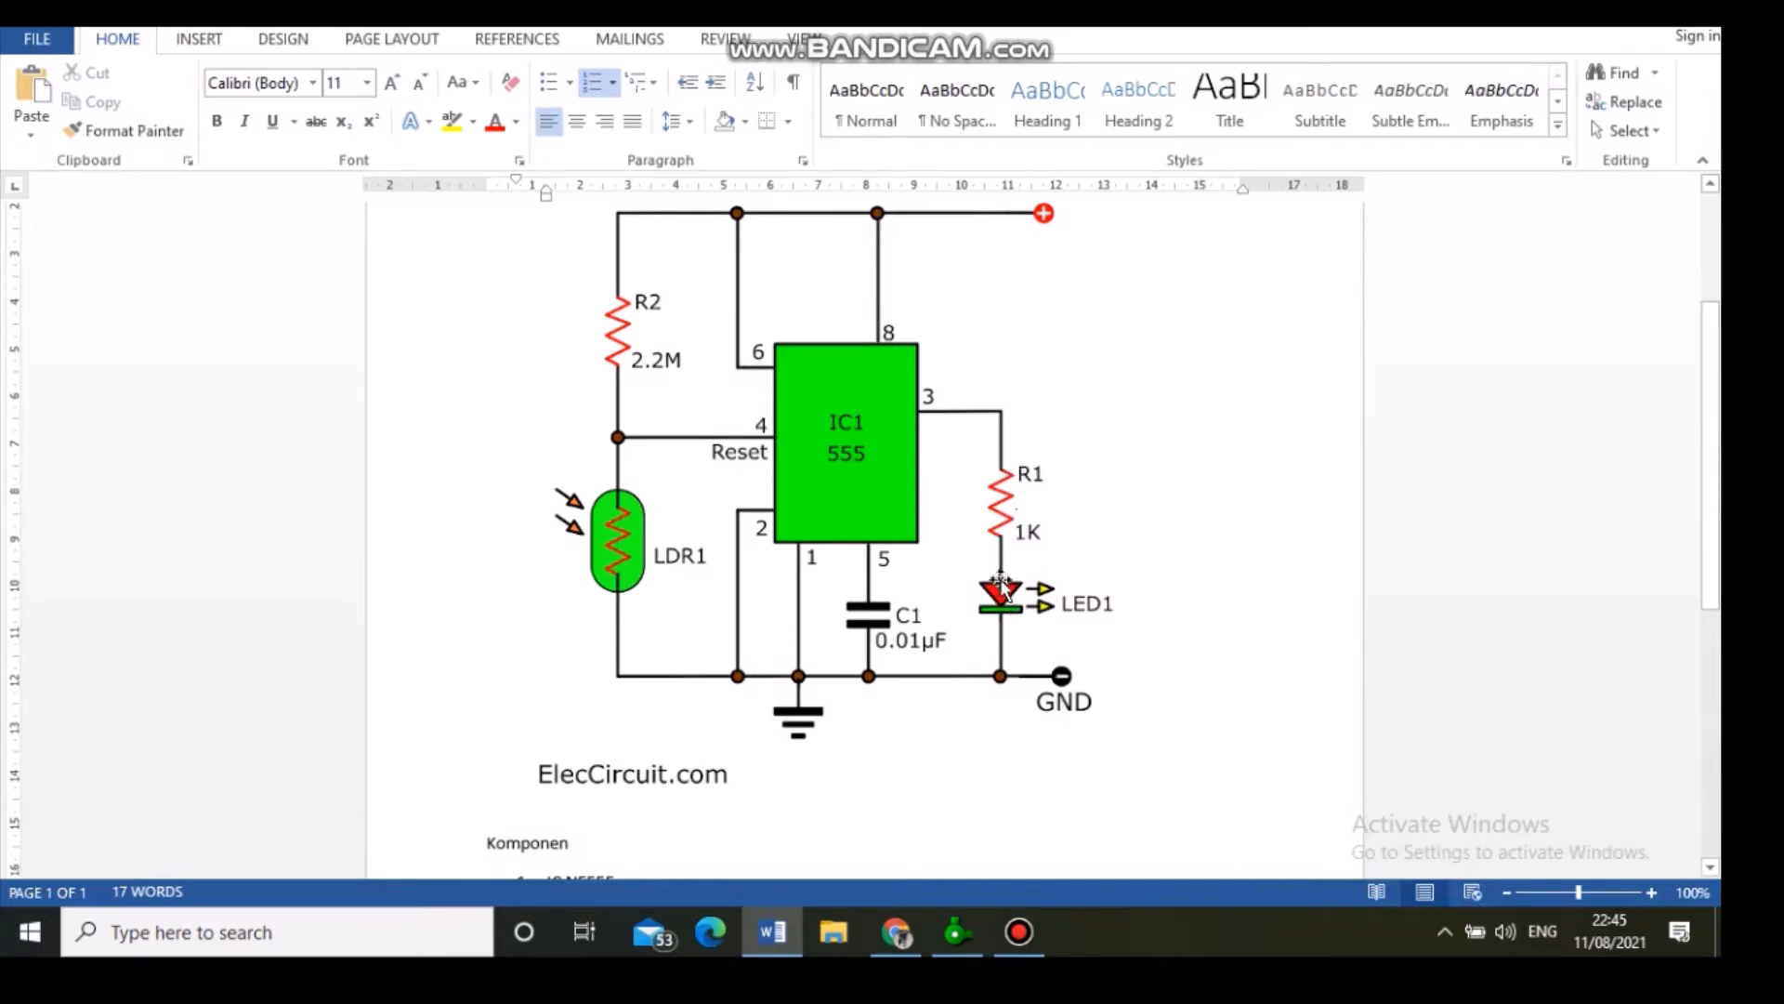
pyautogui.click(956, 931)
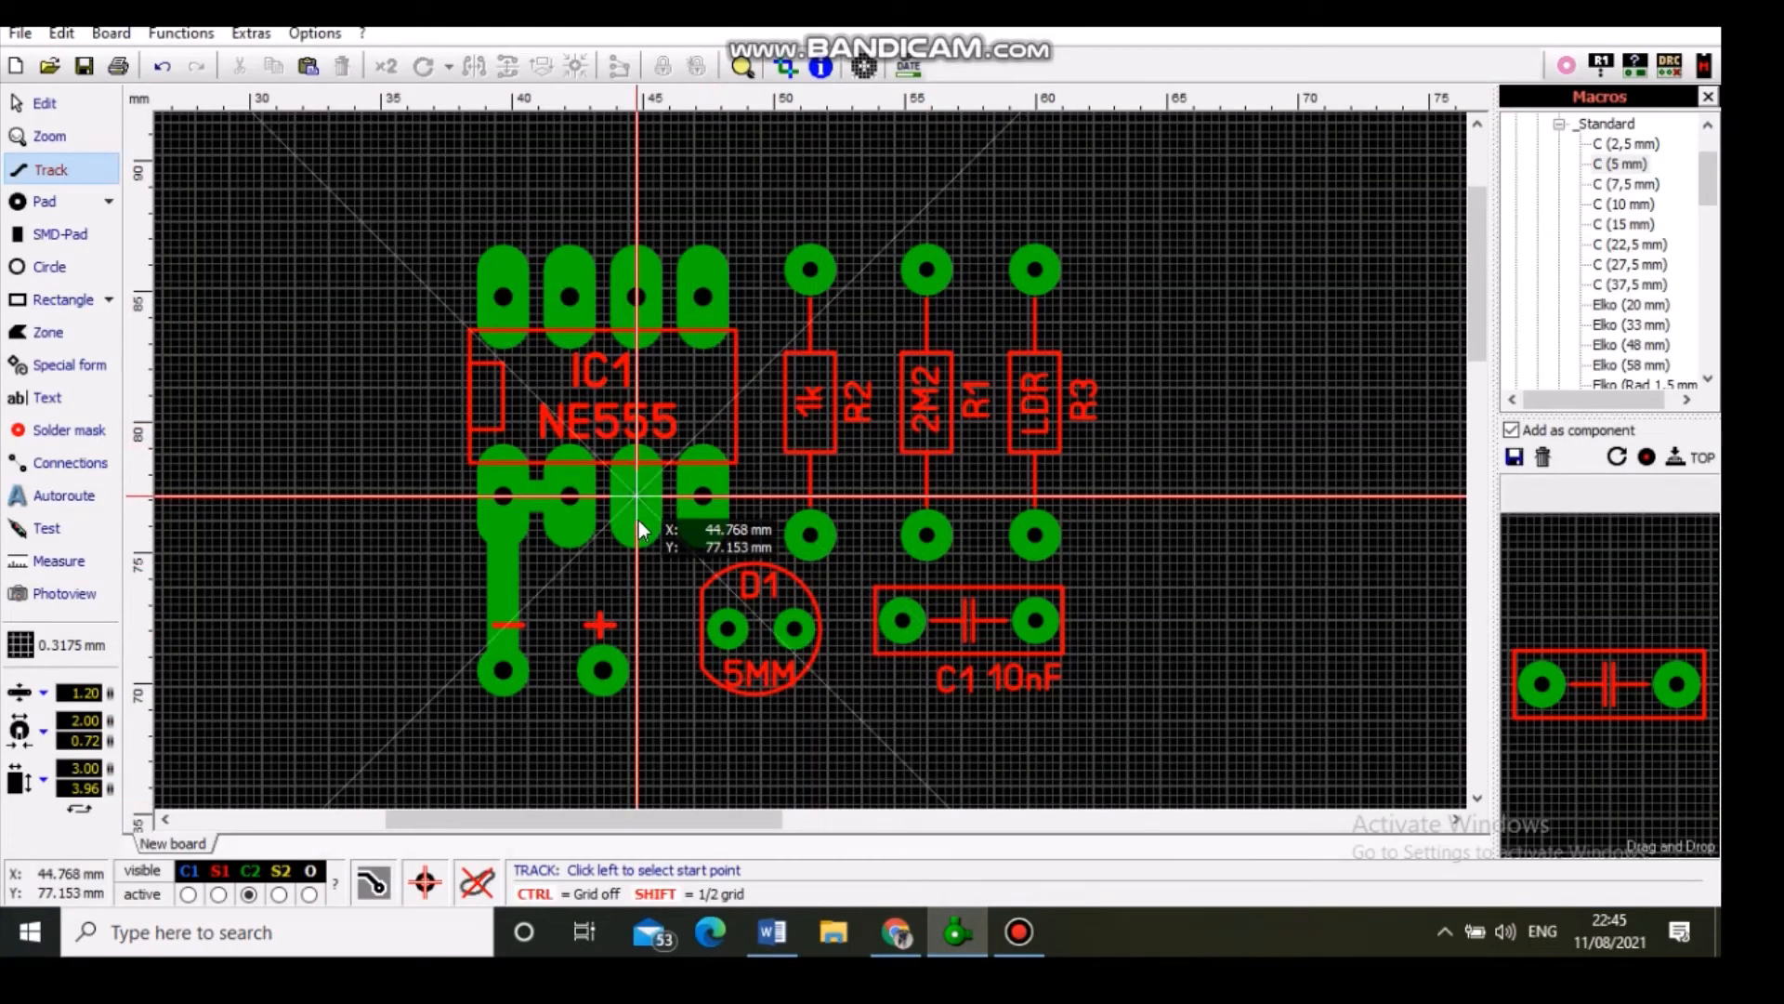
pyautogui.click(952, 935)
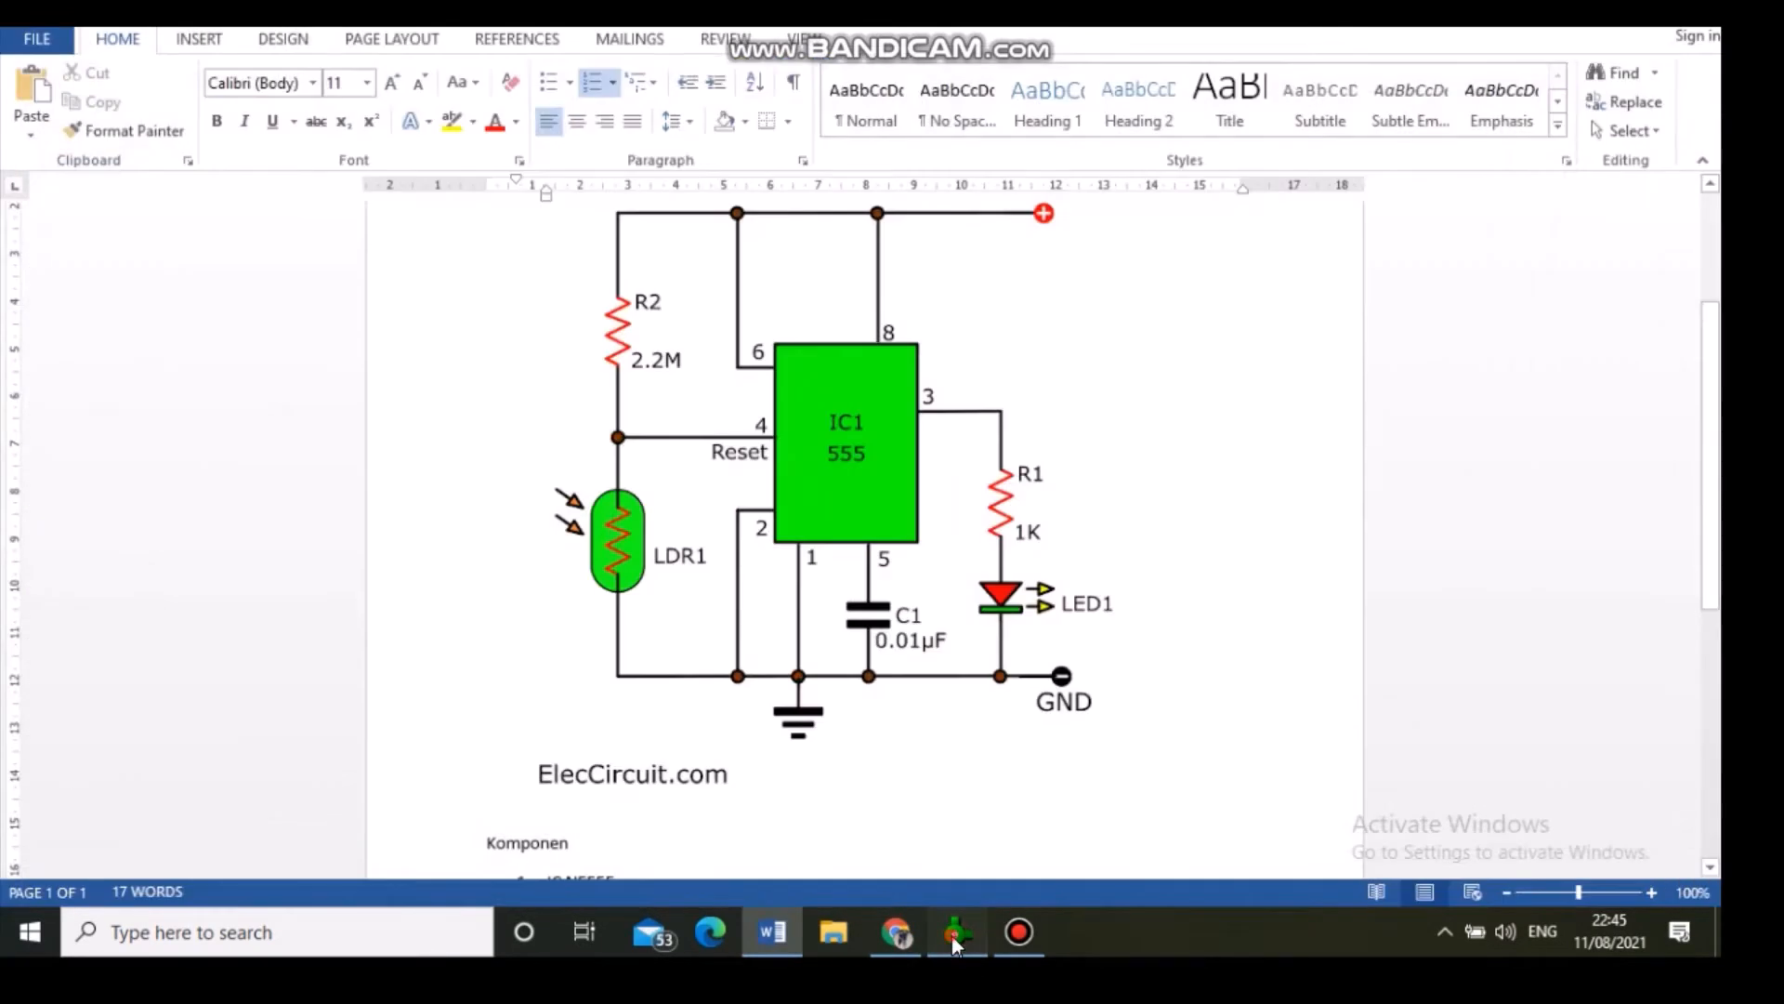
pyautogui.click(952, 934)
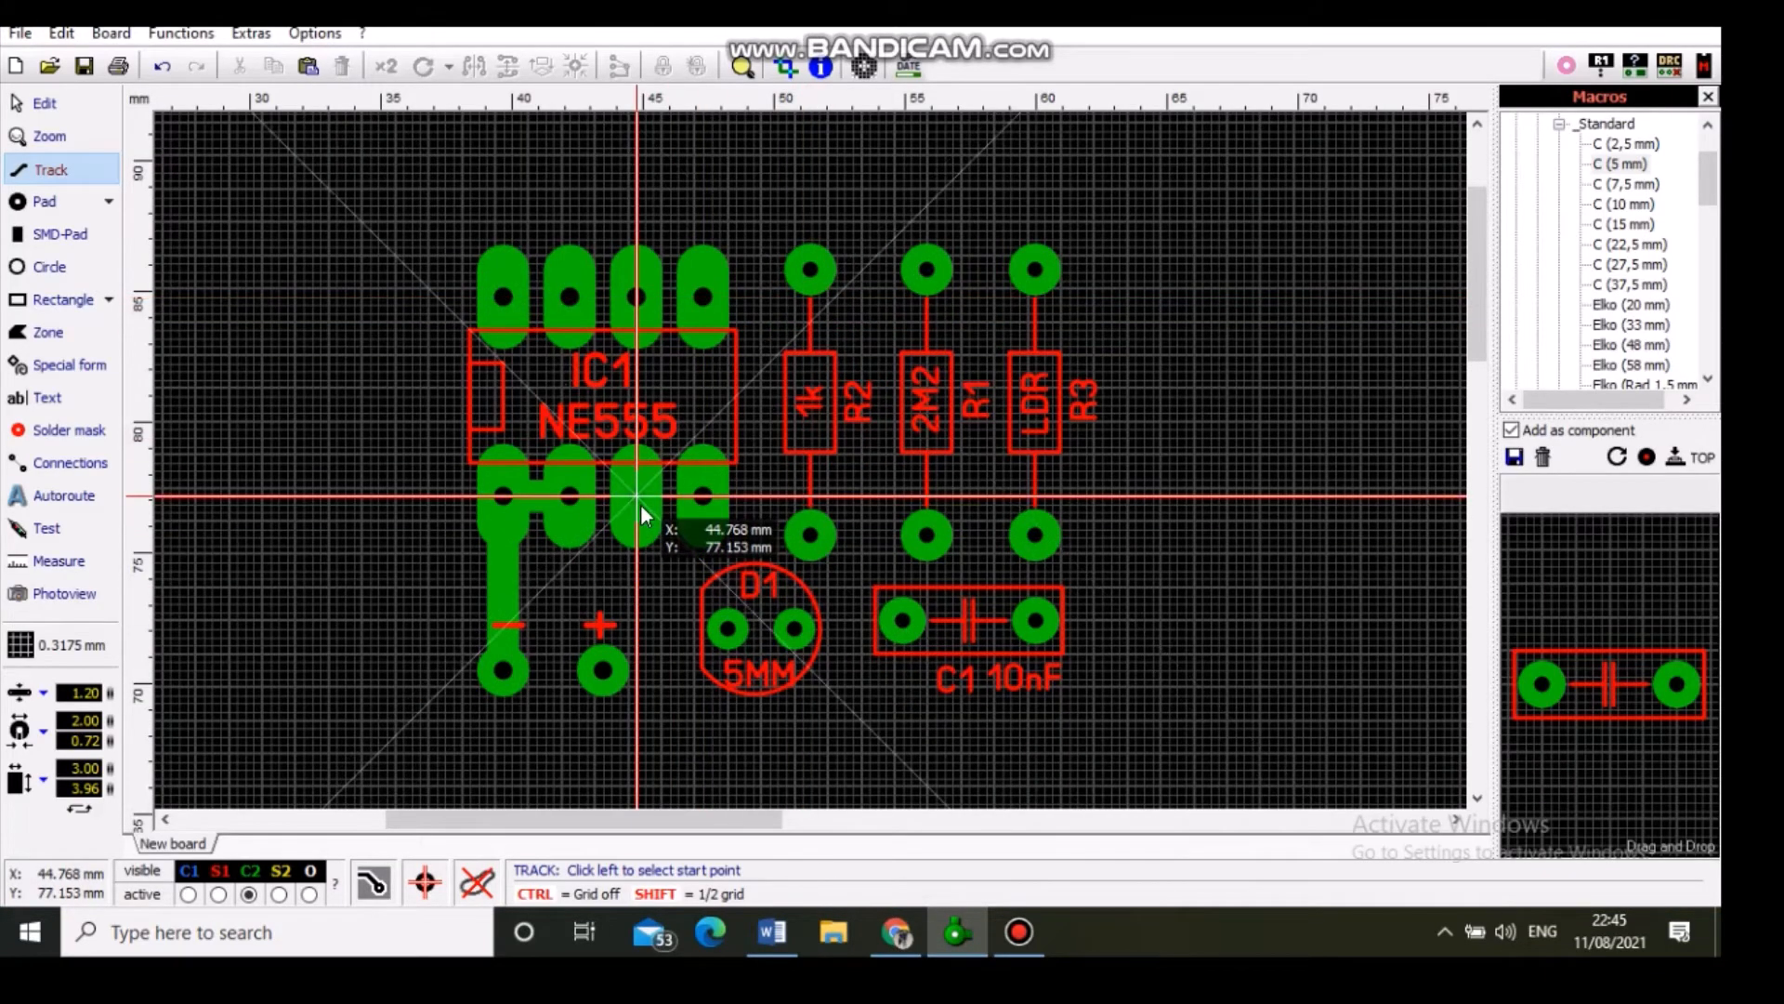
pyautogui.click(639, 506)
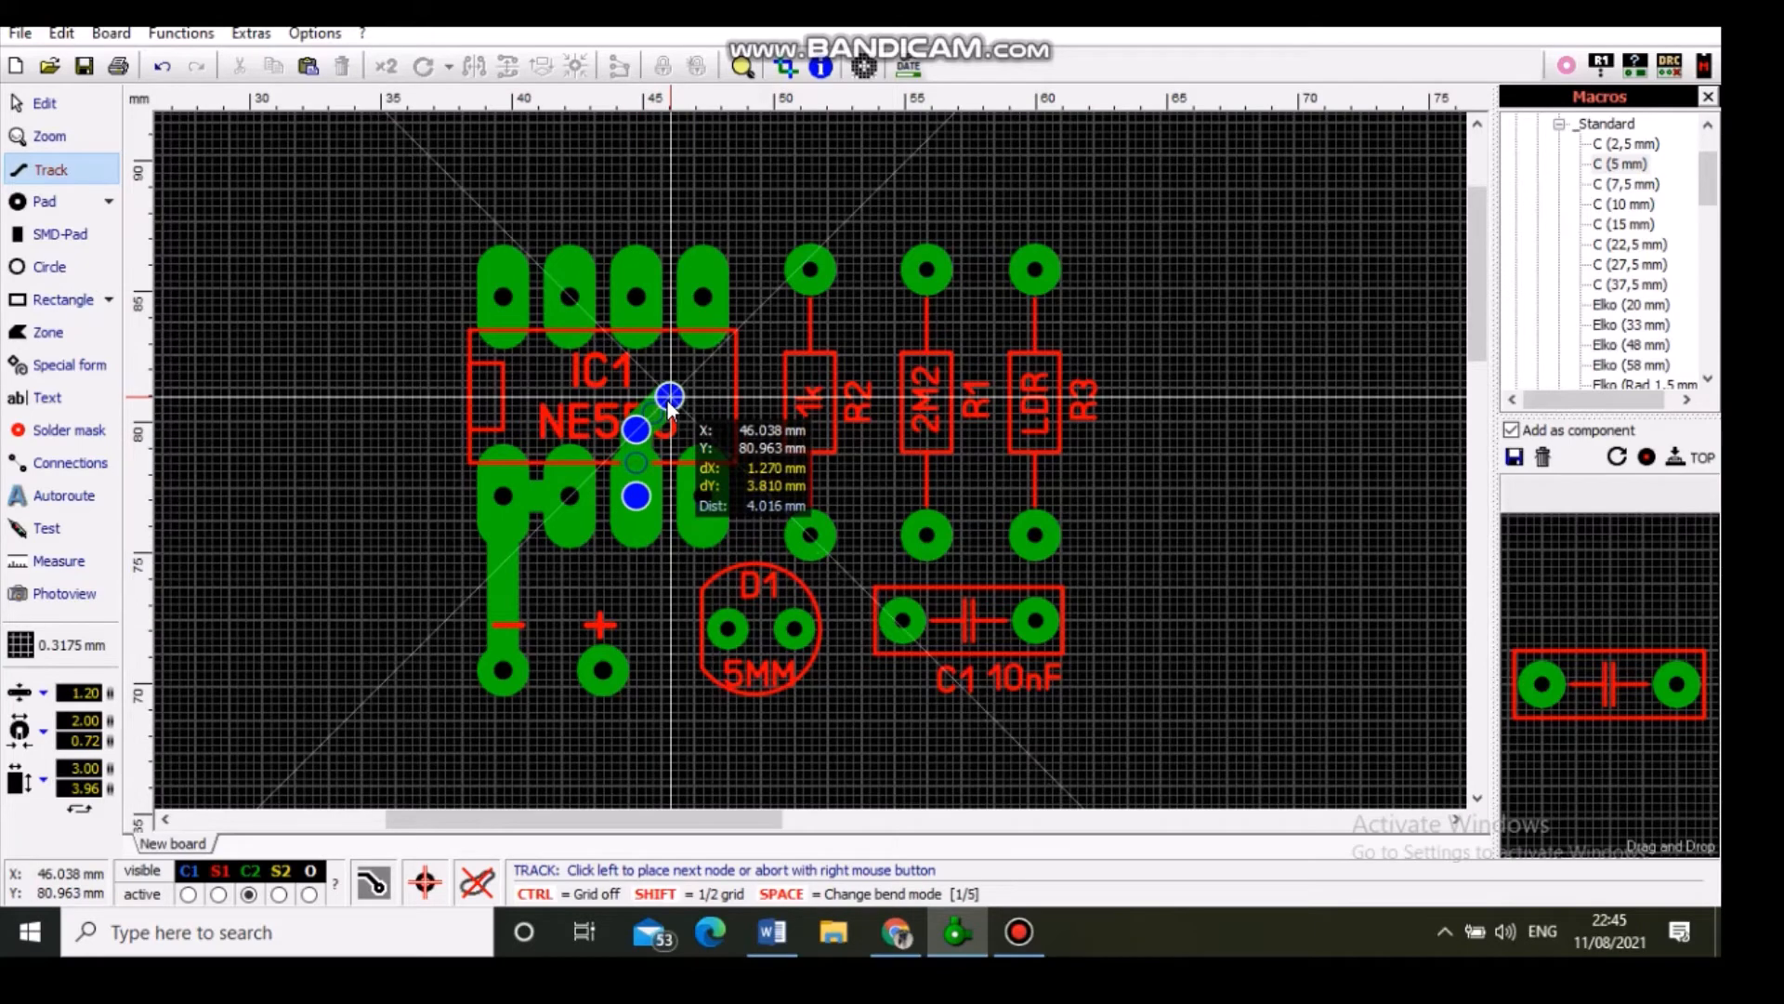
pyautogui.click(814, 362)
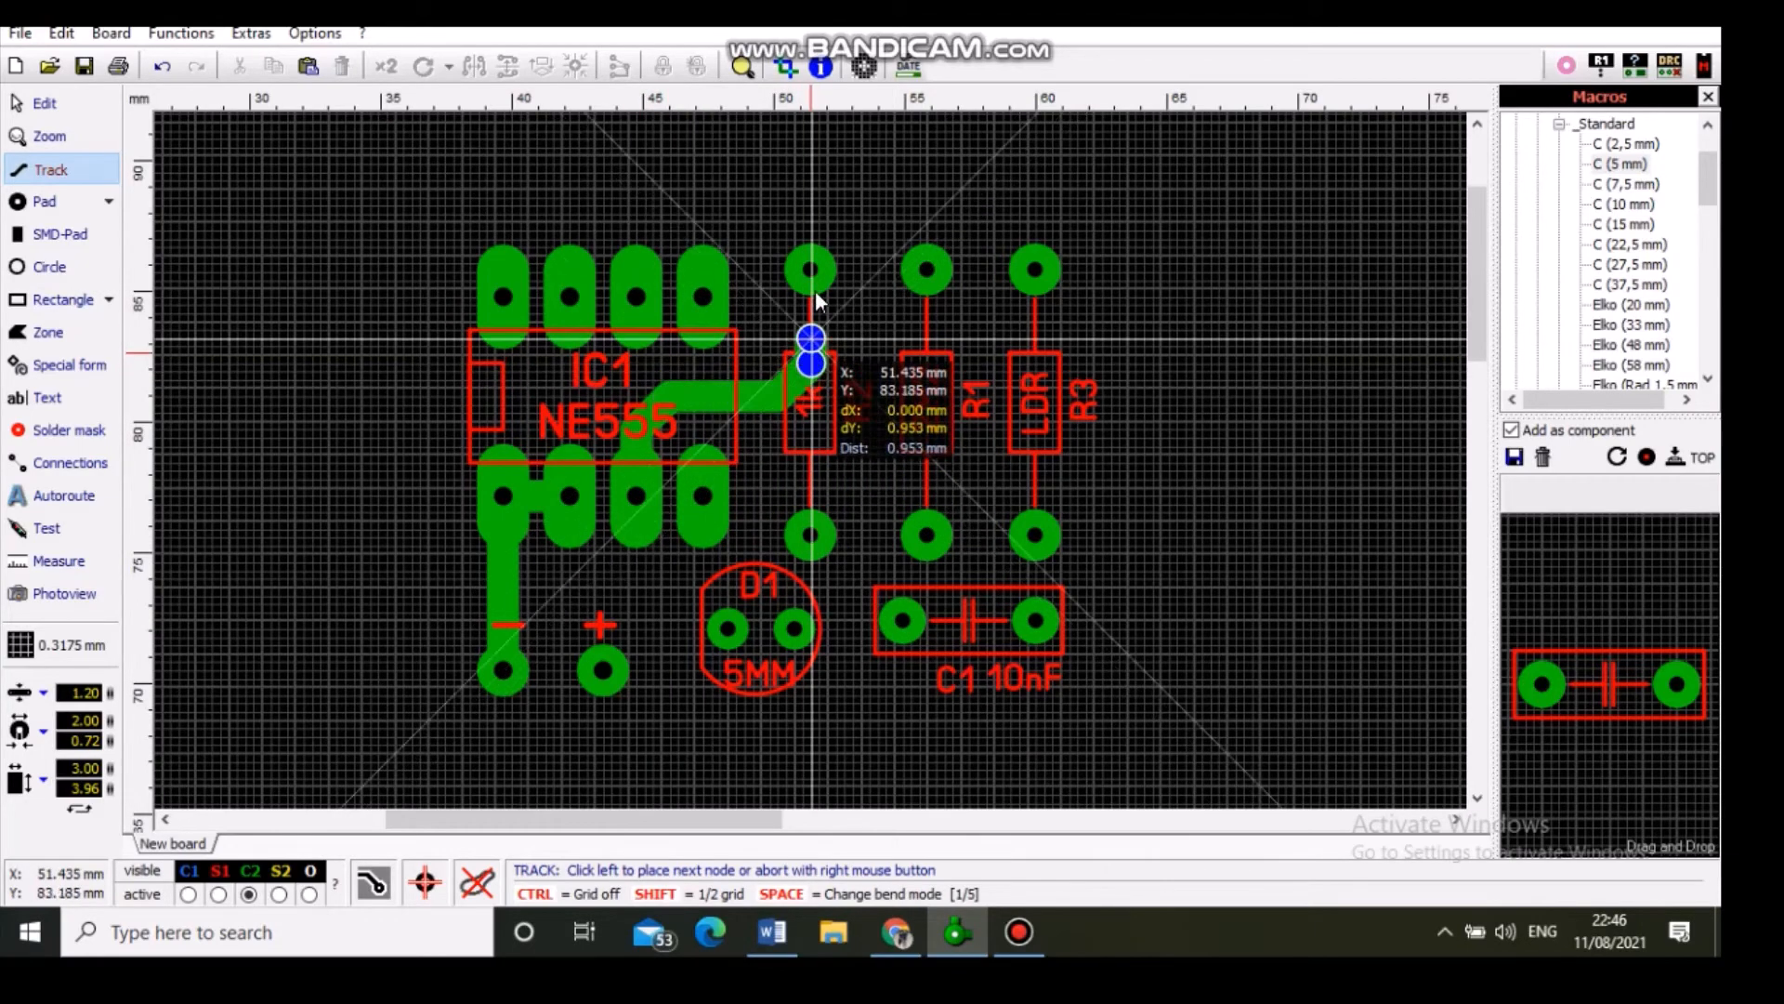
pyautogui.click(817, 270)
pyautogui.rightClick(817, 275)
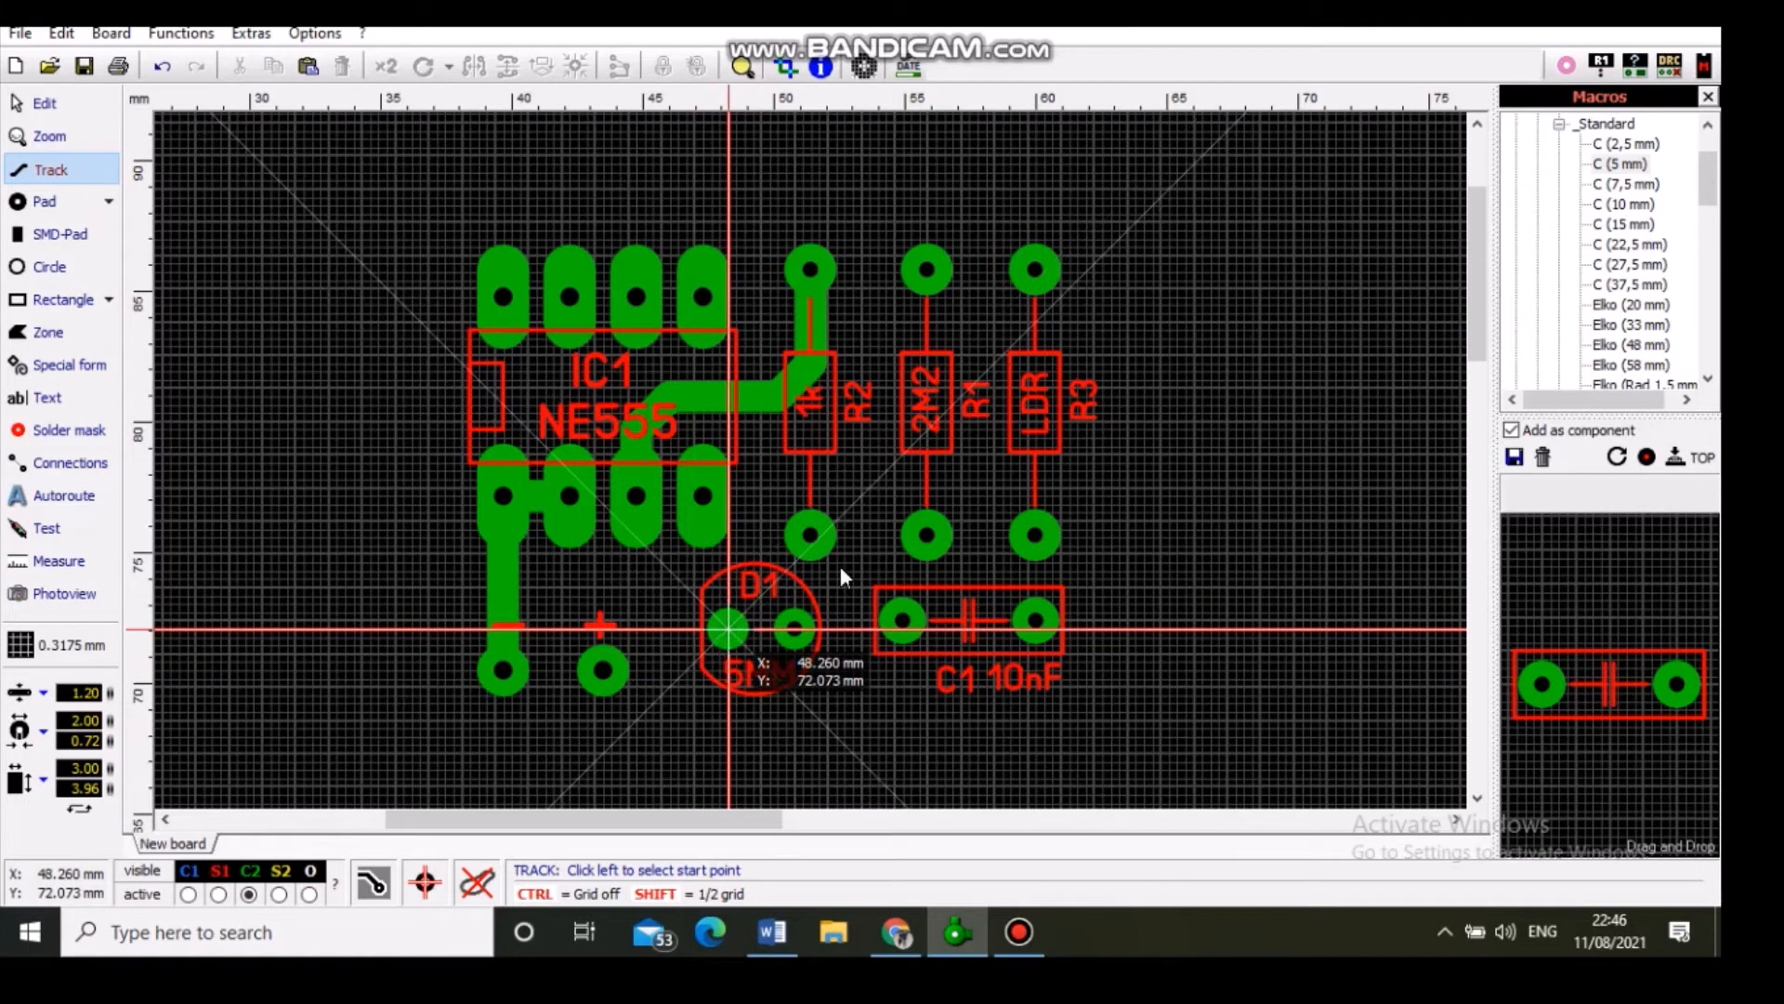
# Step: Check the LED's orientation in the Word schematic, then return to Sprint-Layout and rotate component D1 by 180 degrees
pyautogui.click(783, 942)
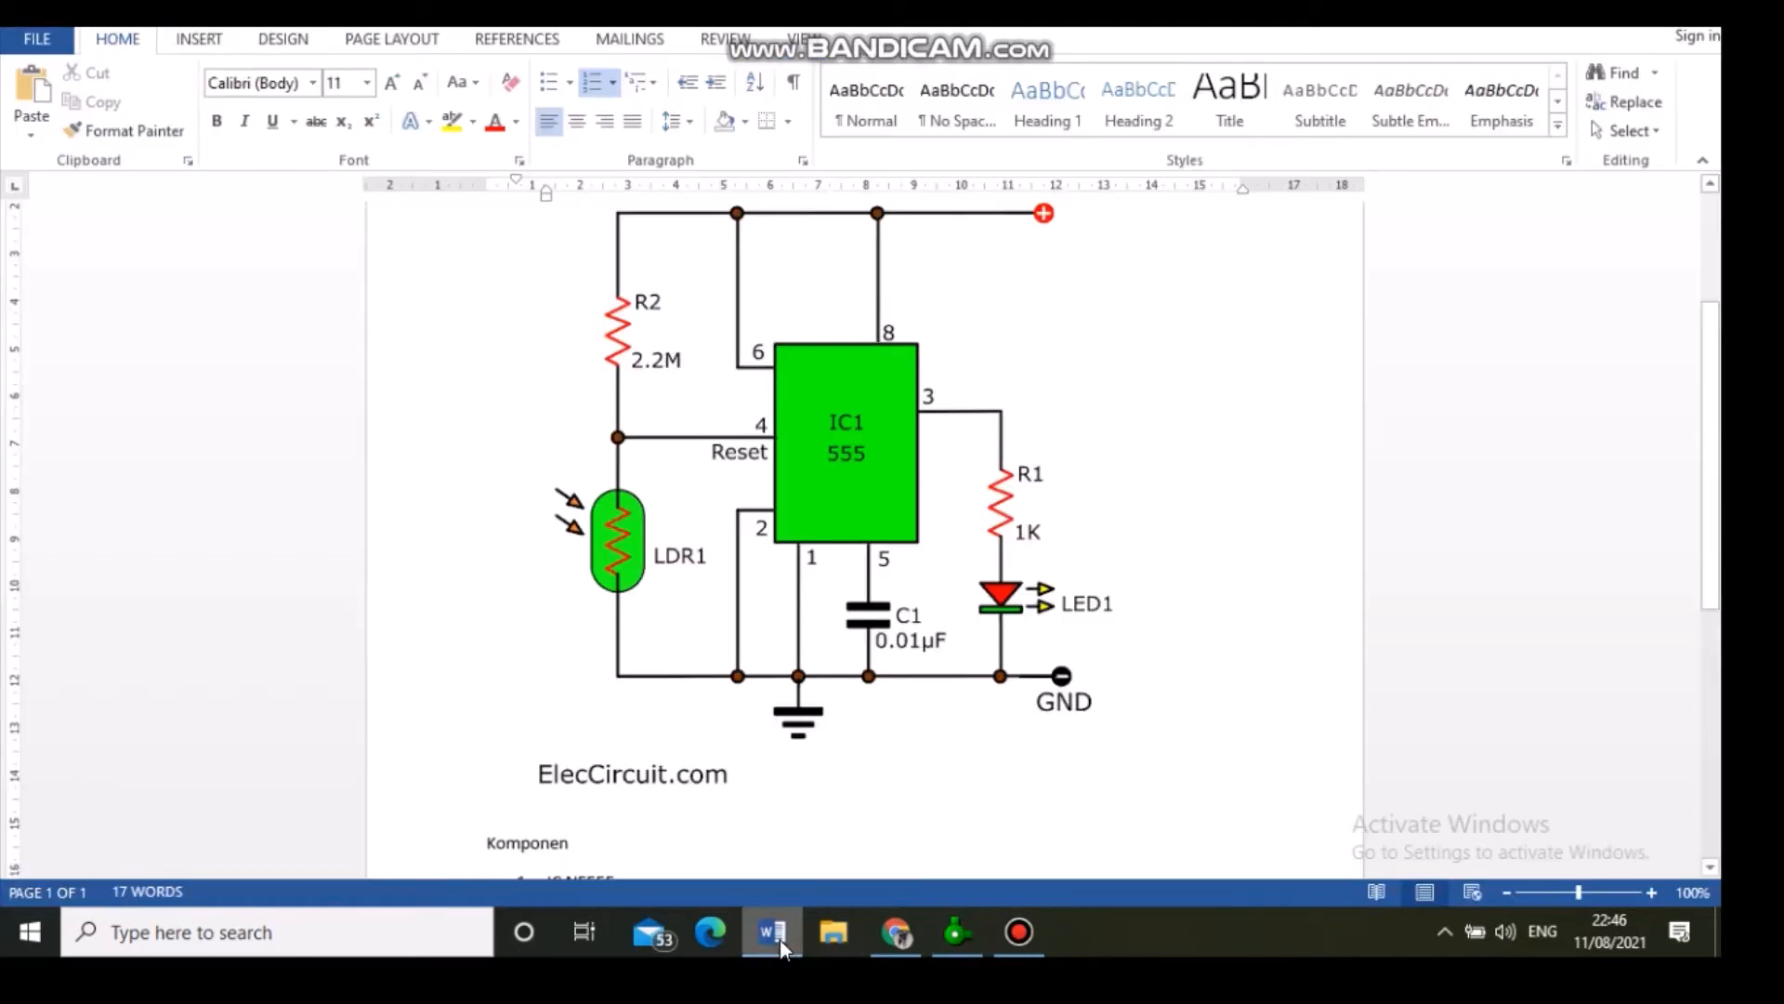
pyautogui.click(781, 941)
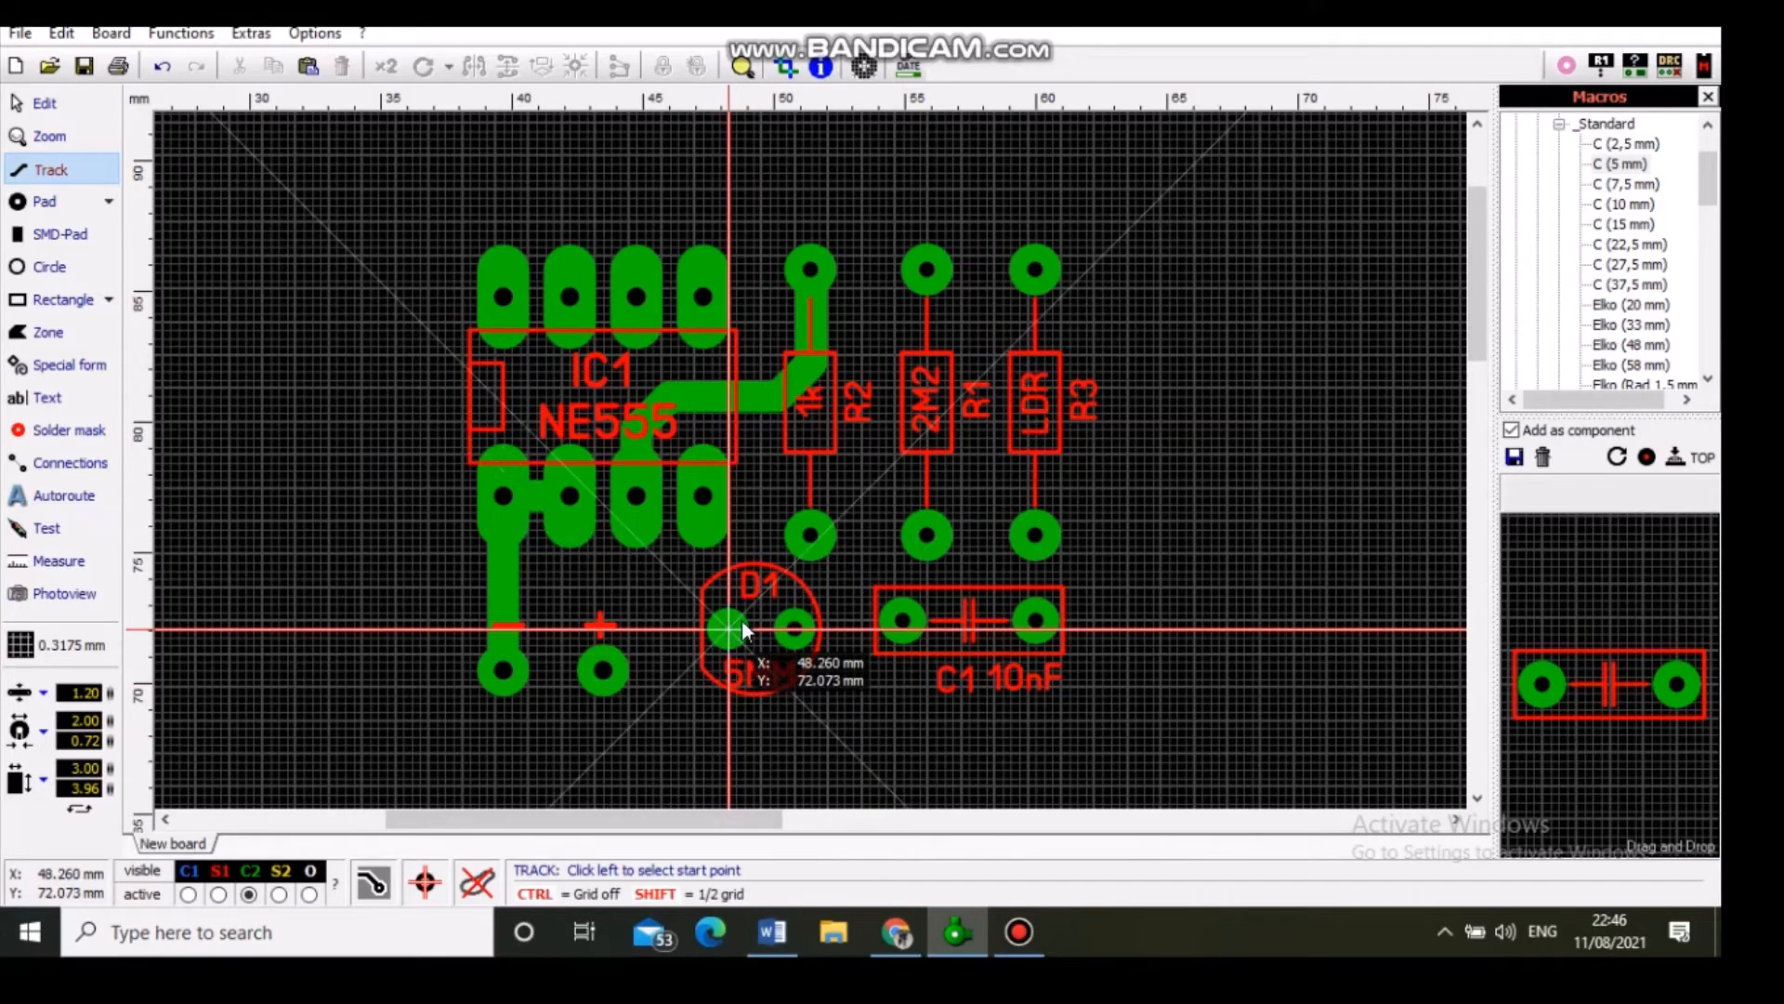
pyautogui.press('Escape')
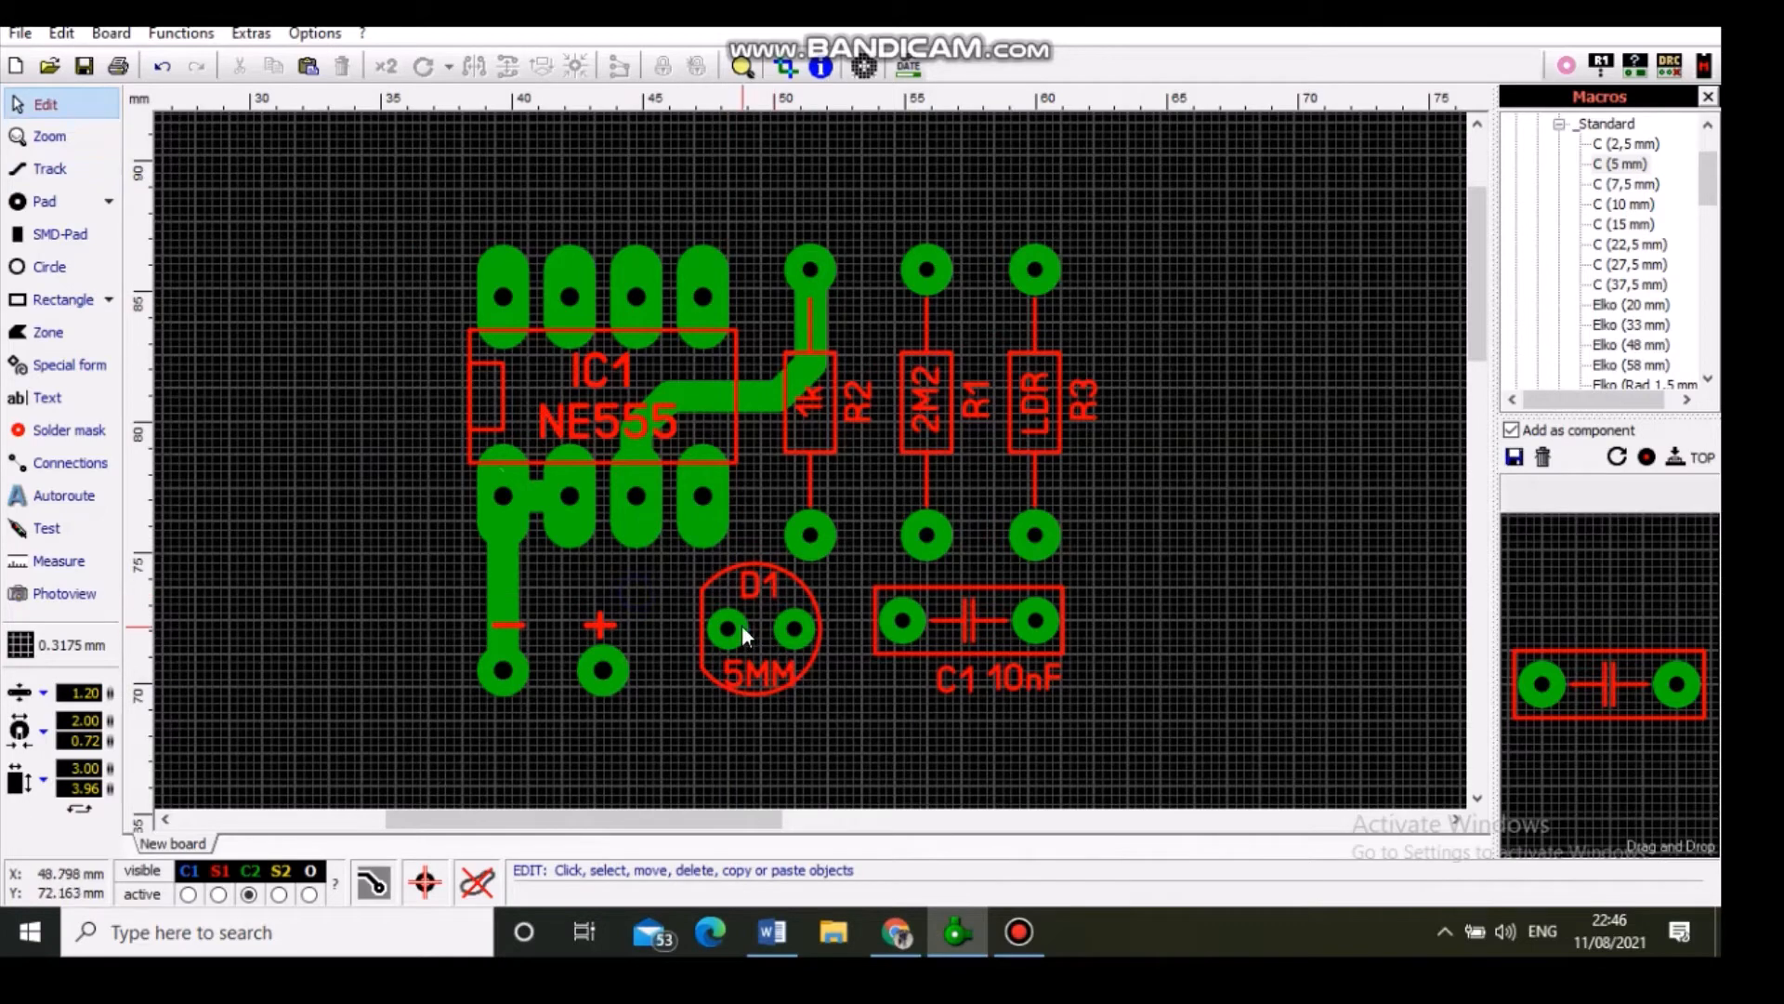
pyautogui.click(742, 624)
pyautogui.click(423, 66)
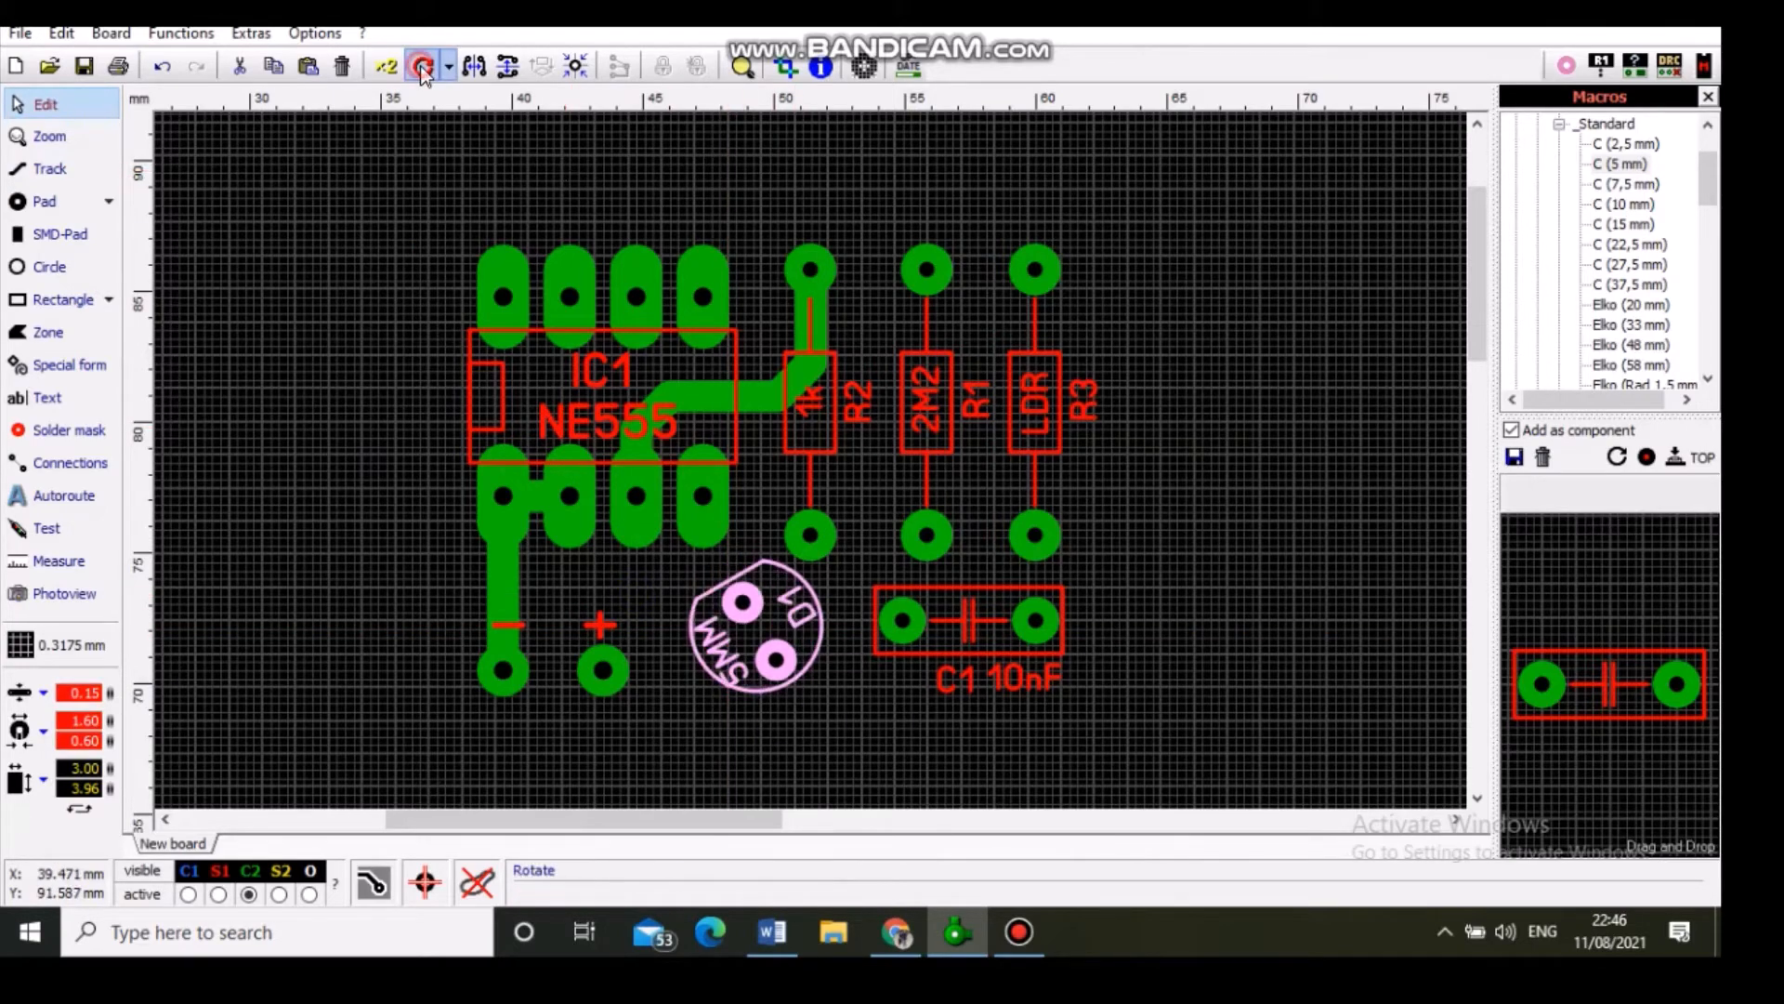
pyautogui.click(423, 67)
pyautogui.click(423, 67)
pyautogui.click(423, 67)
pyautogui.click(423, 66)
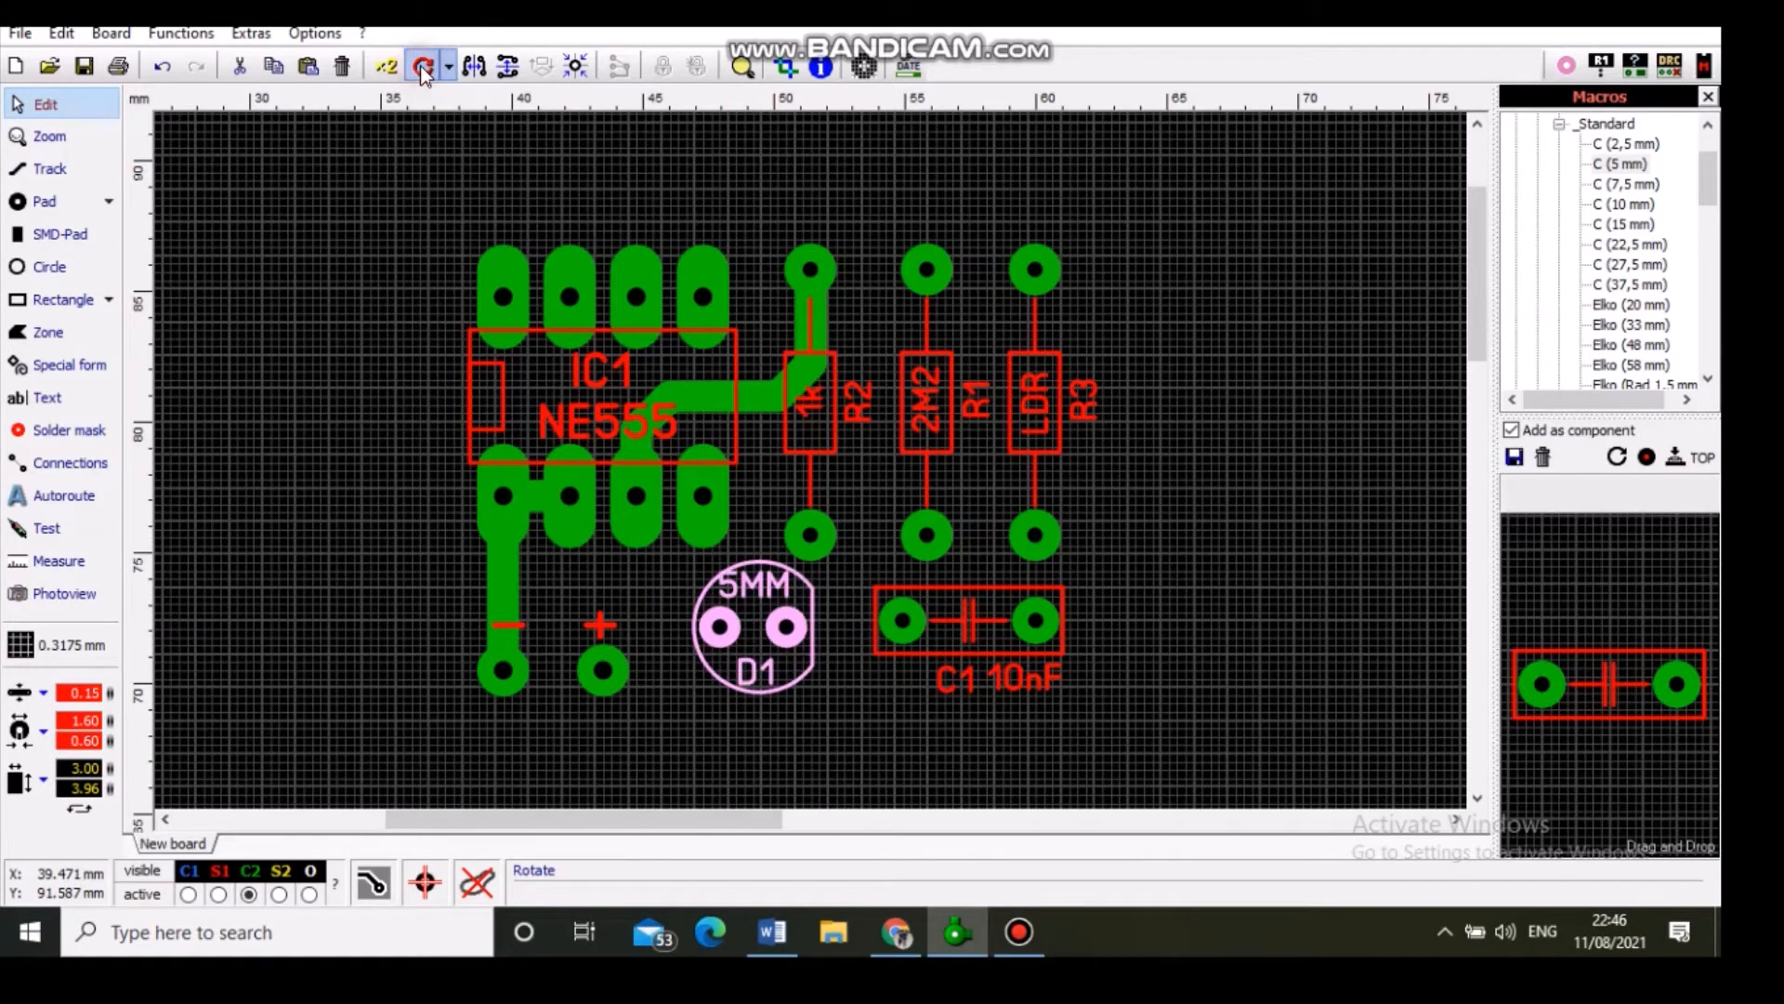
pyautogui.click(853, 697)
# Step: Route a track from the lower pad of the 1k resistor R2 to D1's right pad and finish track drawing
pyautogui.click(56, 170)
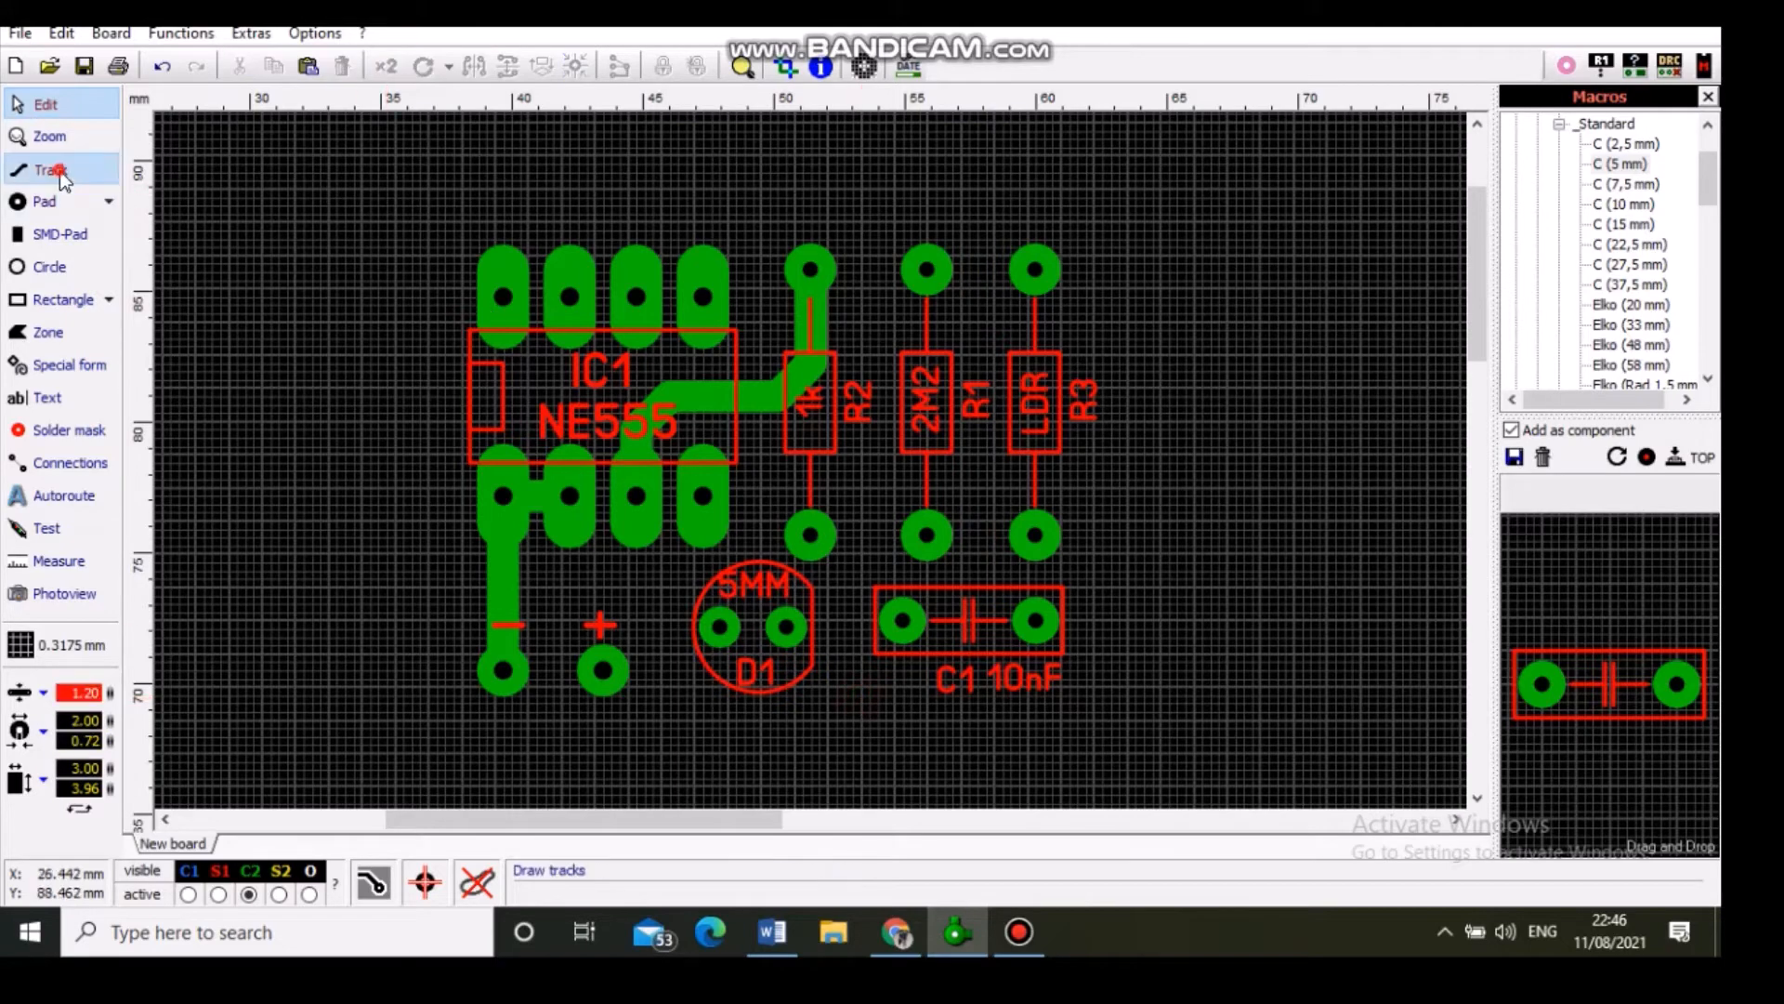
pyautogui.click(810, 534)
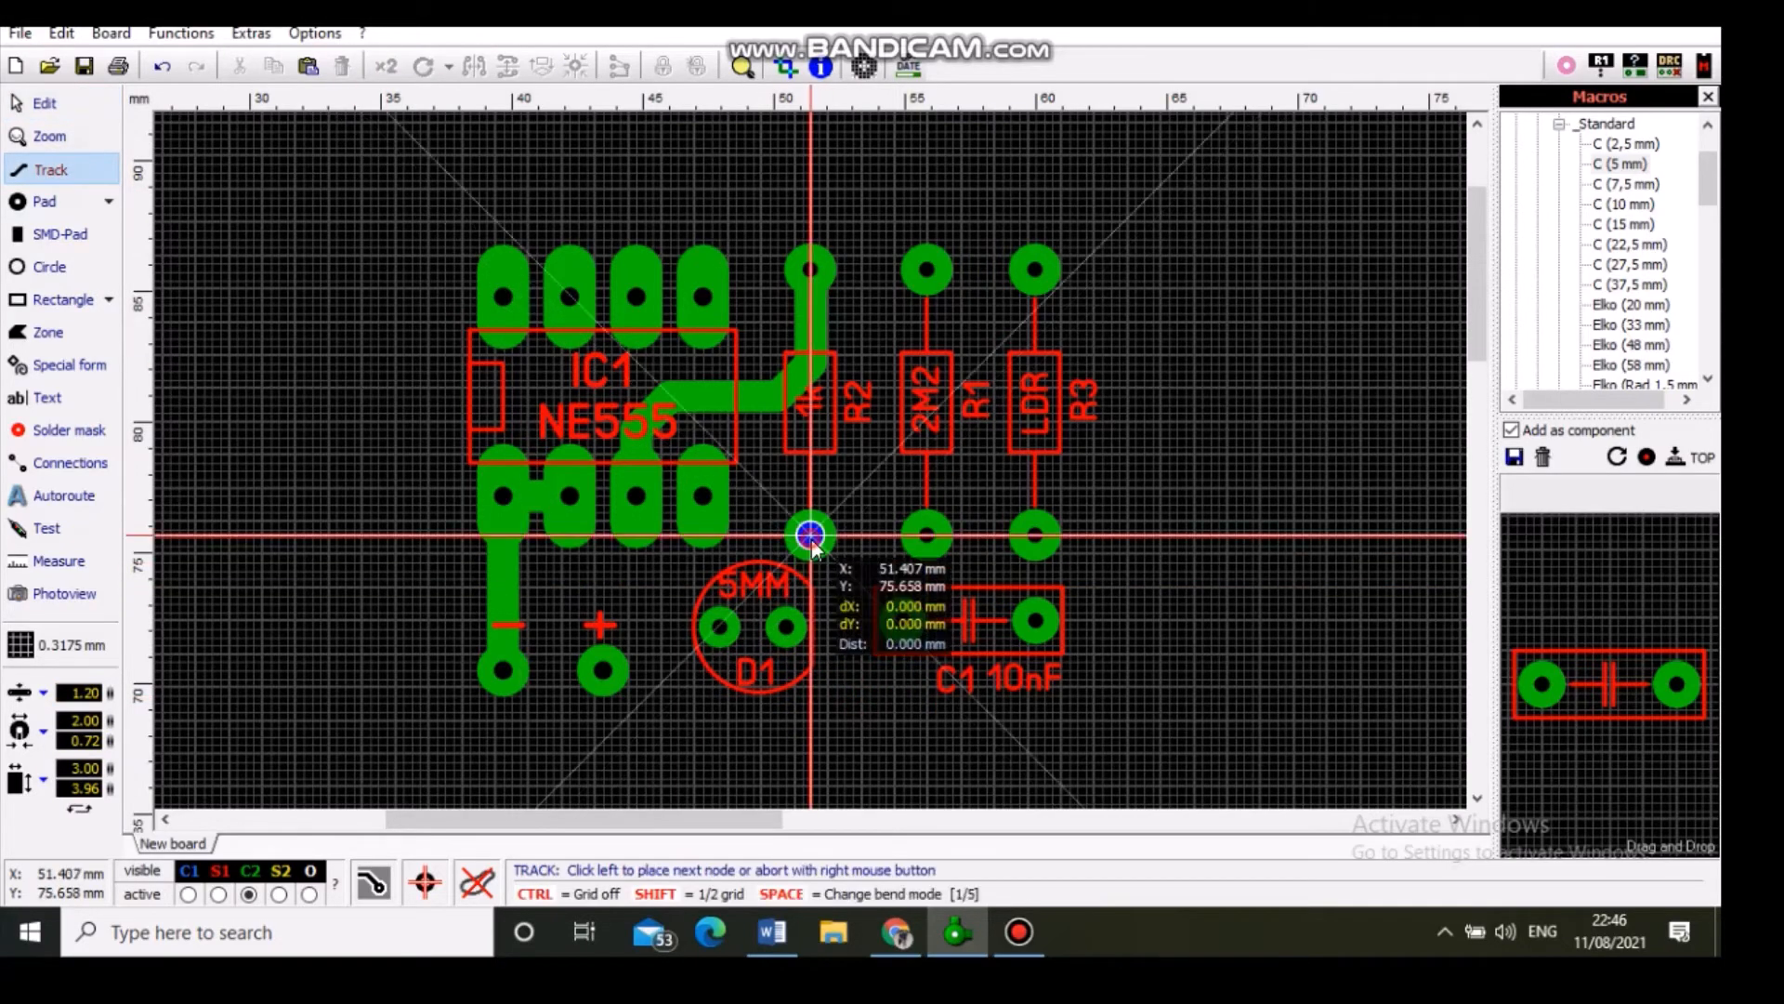
pyautogui.click(786, 626)
pyautogui.rightClick(787, 625)
pyautogui.rightClick(897, 736)
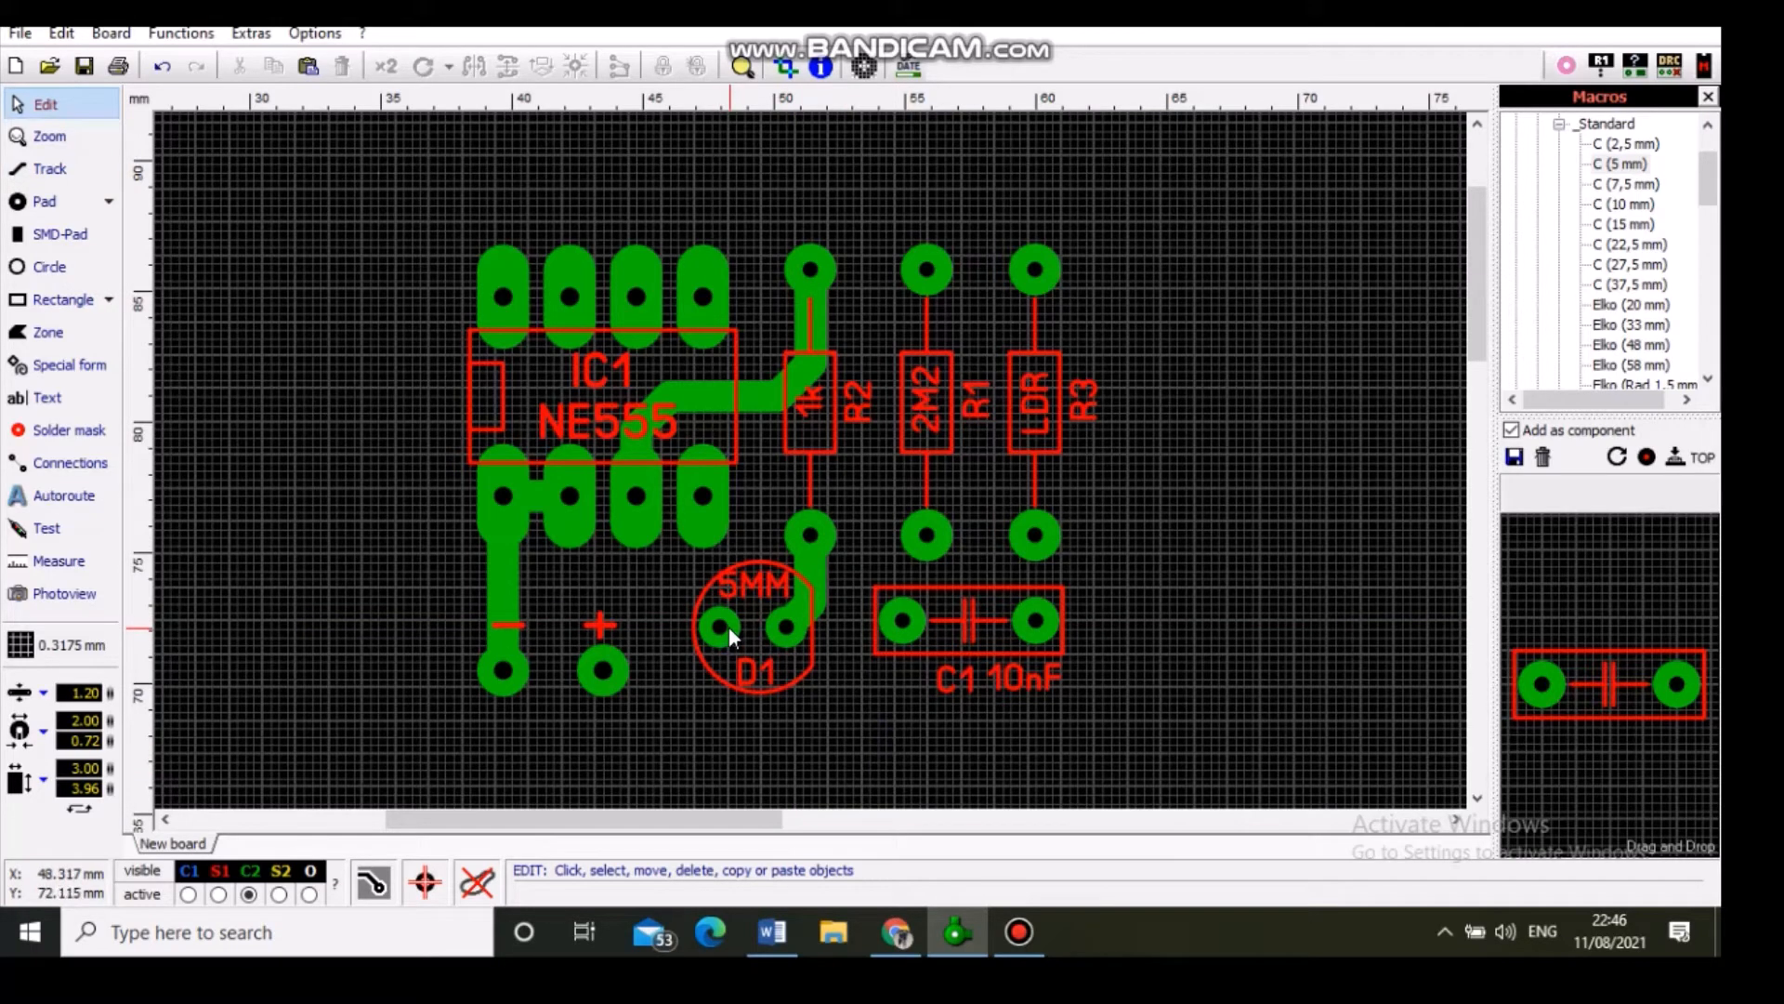
# Step: Check the LED's ground connection in the Word schematic, then in Sprint-Layout route D1's left pad to the vertical minus supply track
pyautogui.click(782, 936)
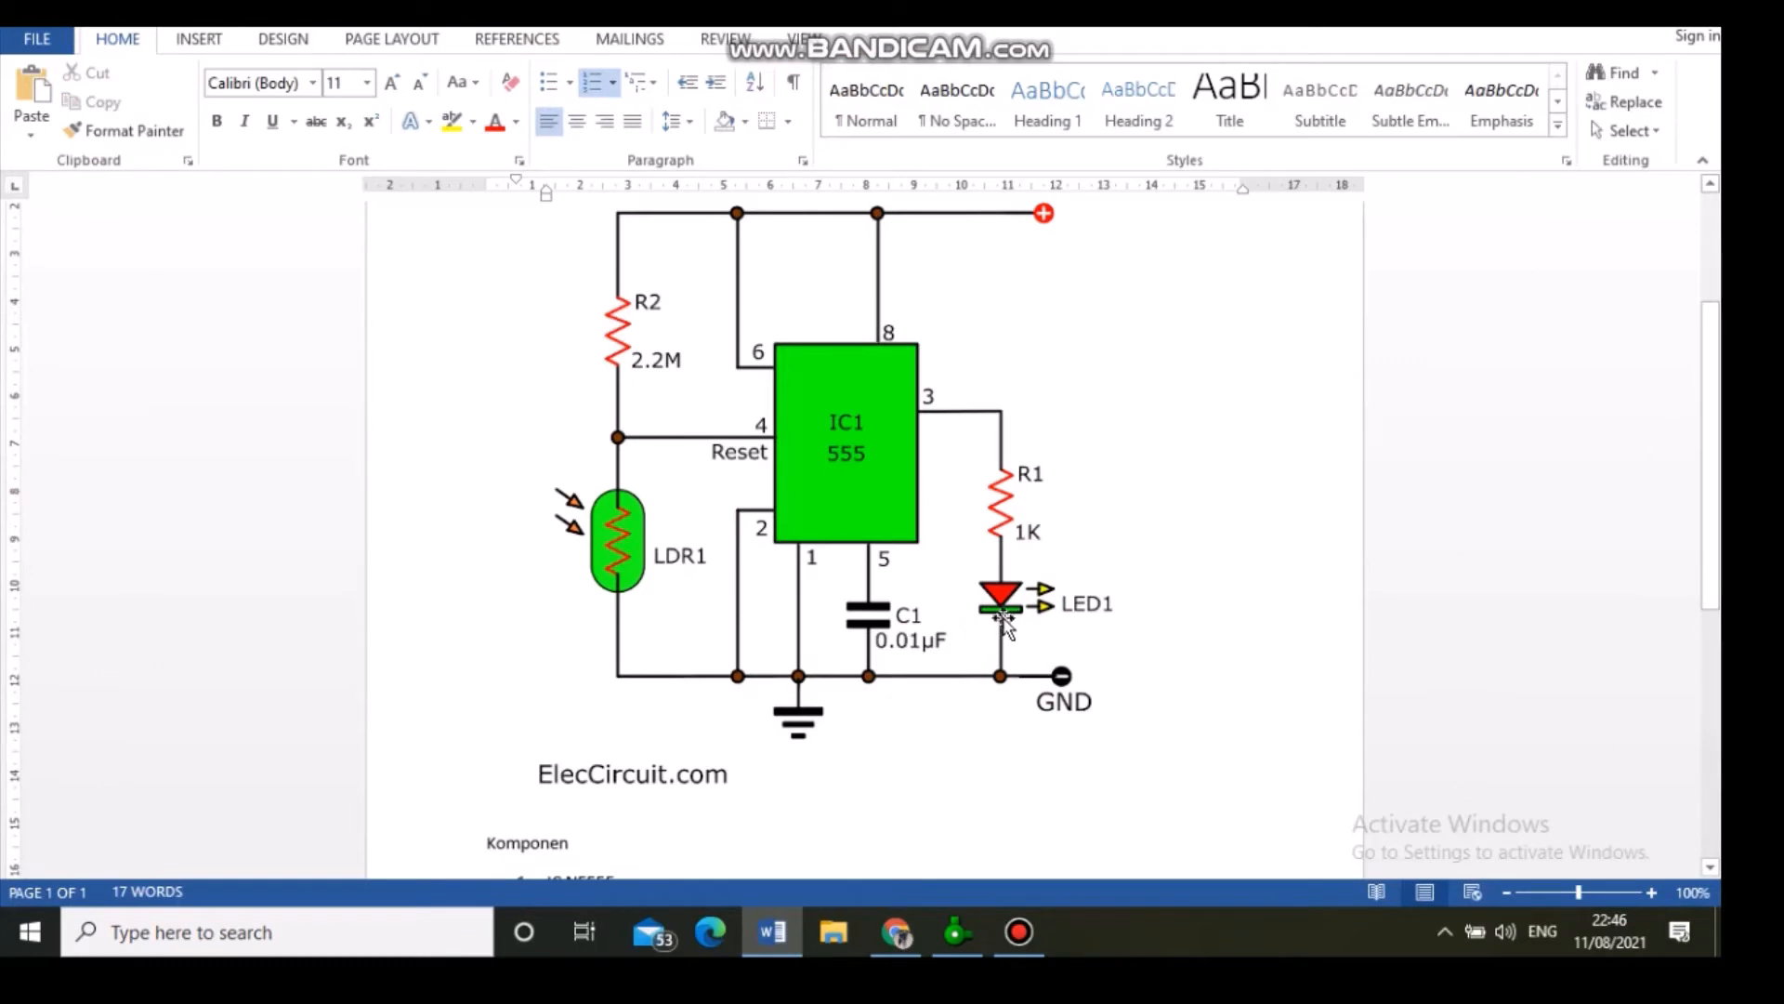
pyautogui.click(959, 927)
pyautogui.click(34, 168)
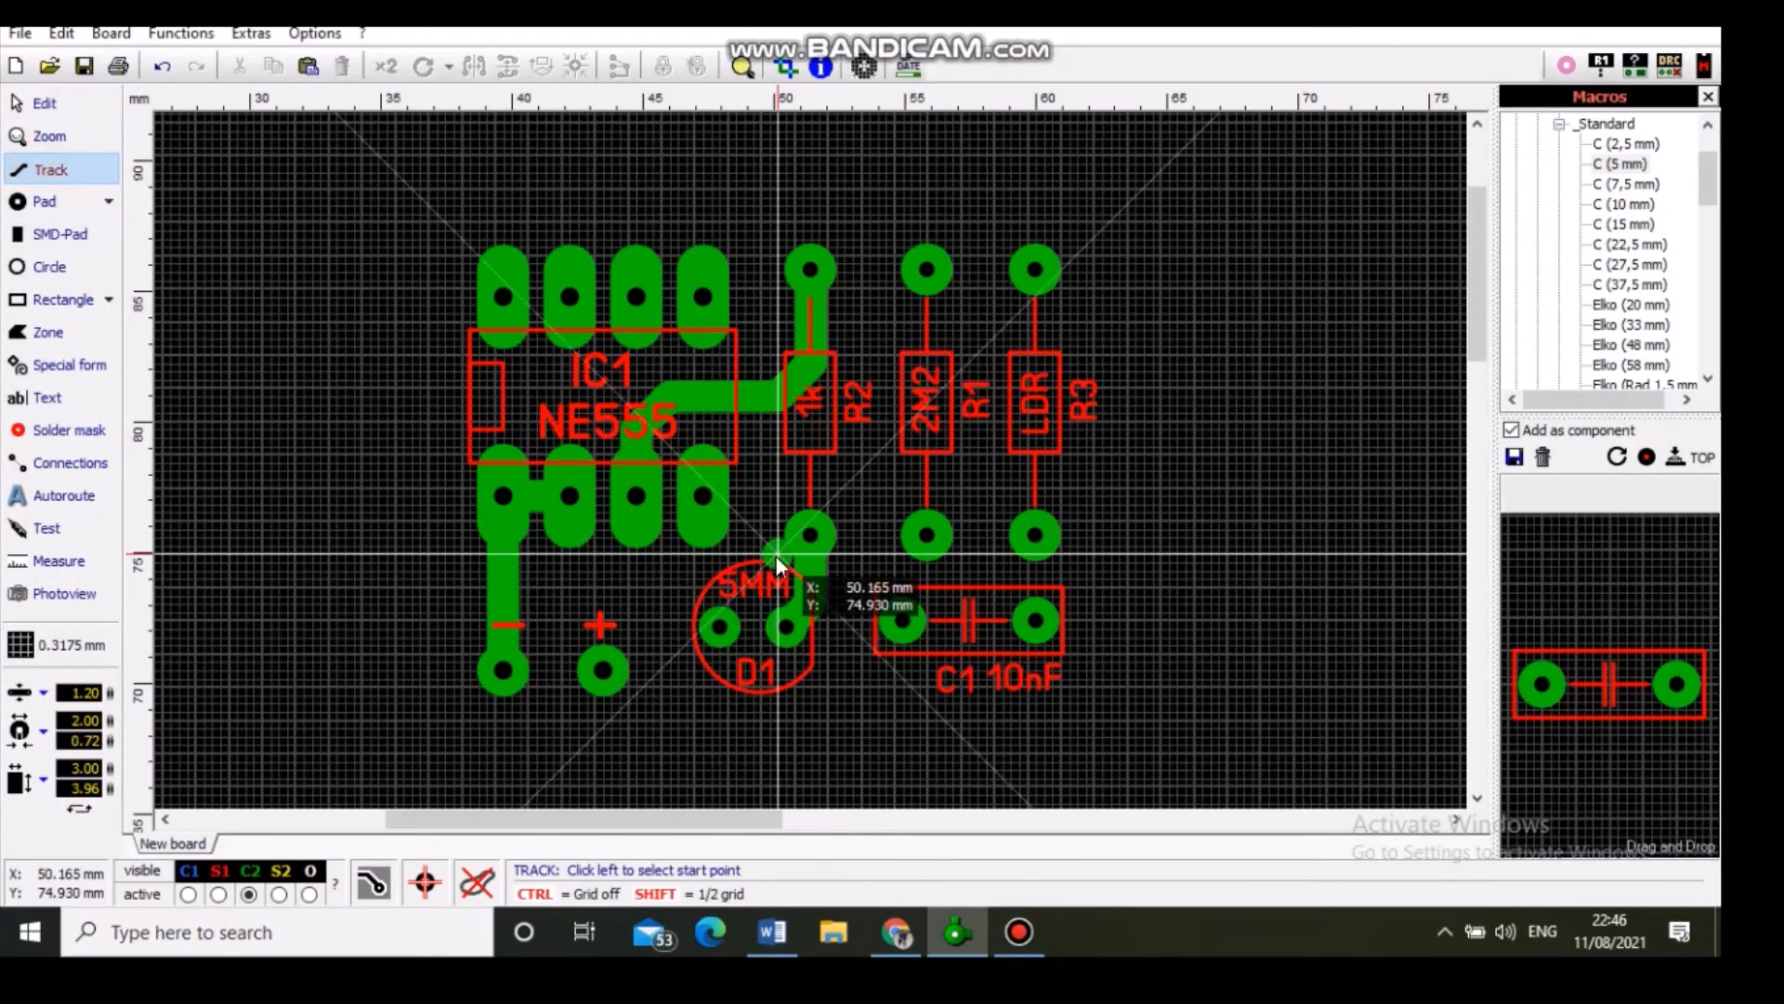
pyautogui.click(721, 628)
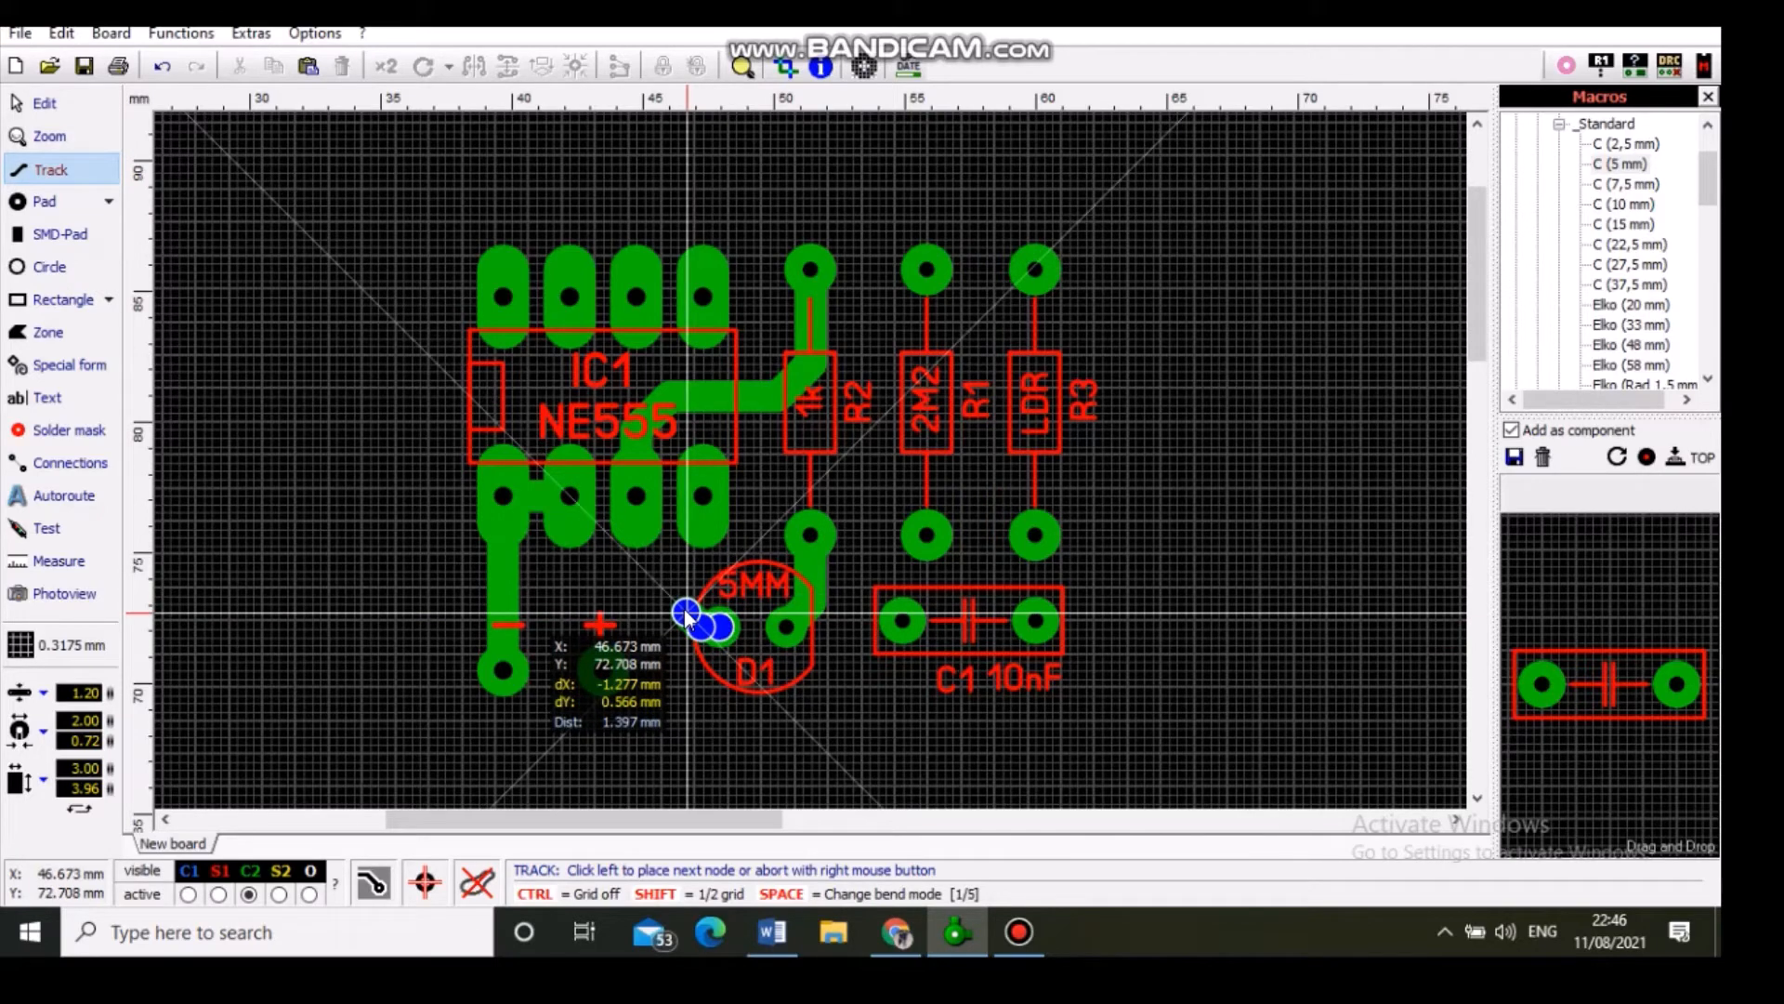
pyautogui.click(686, 596)
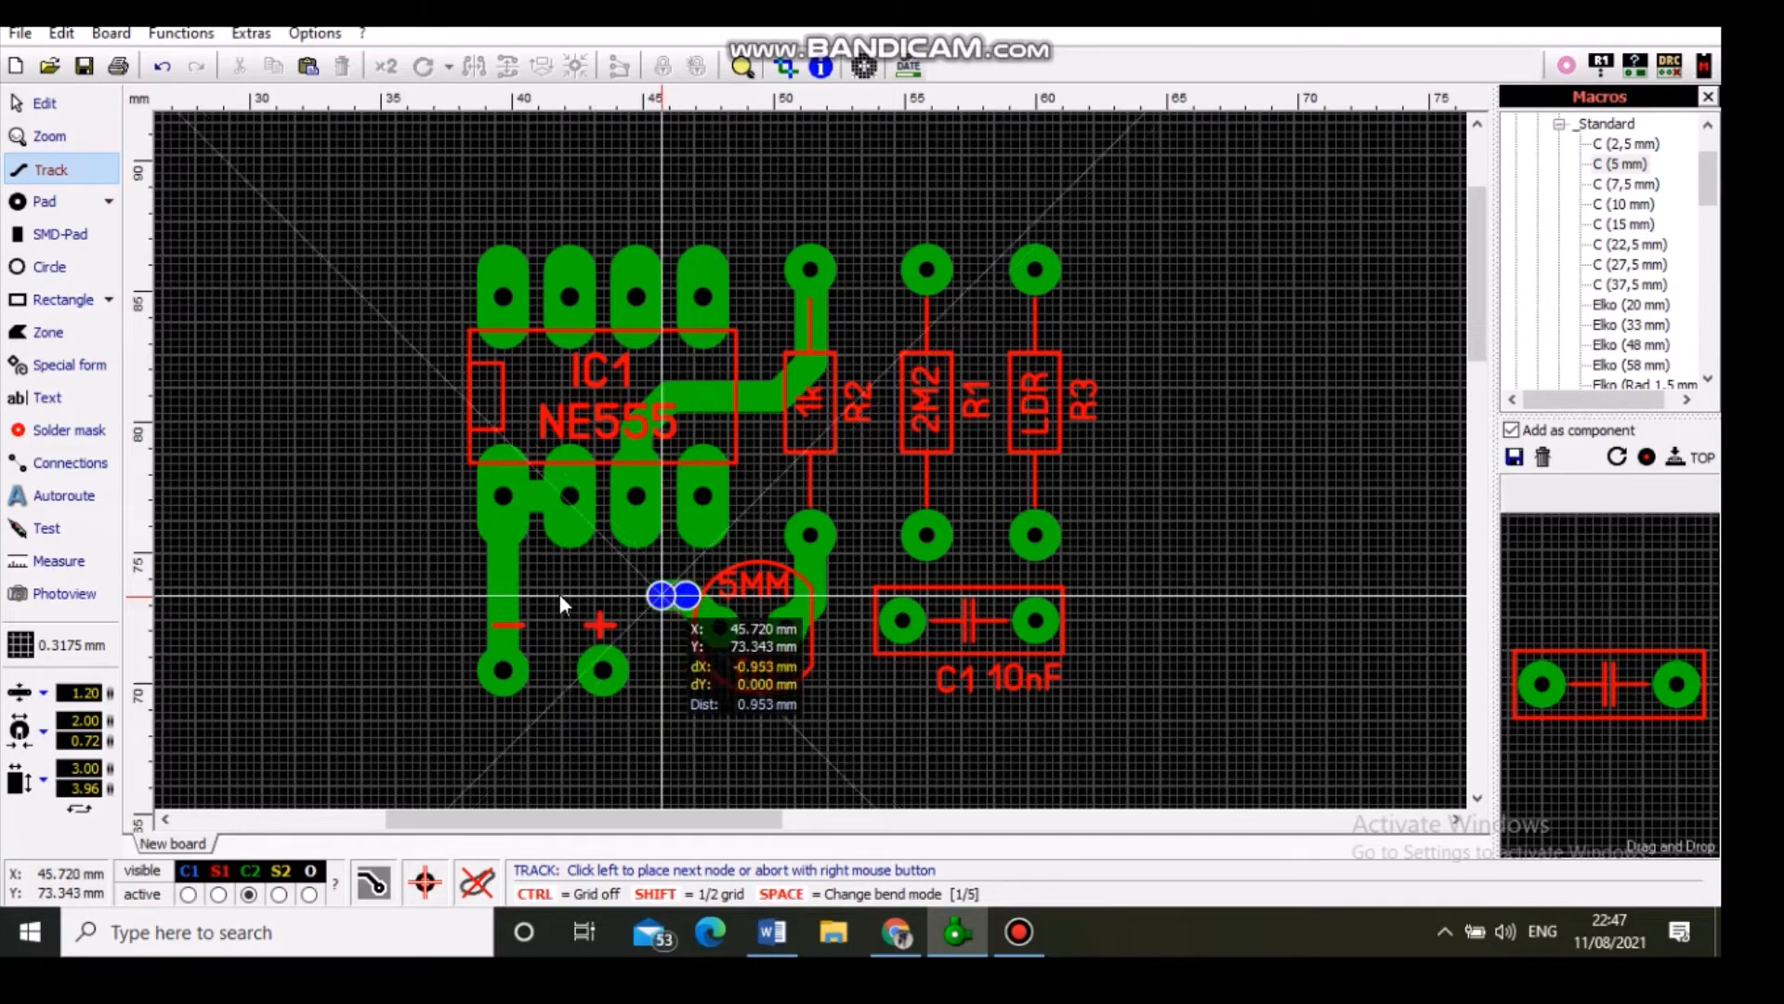
pyautogui.rightClick(501, 596)
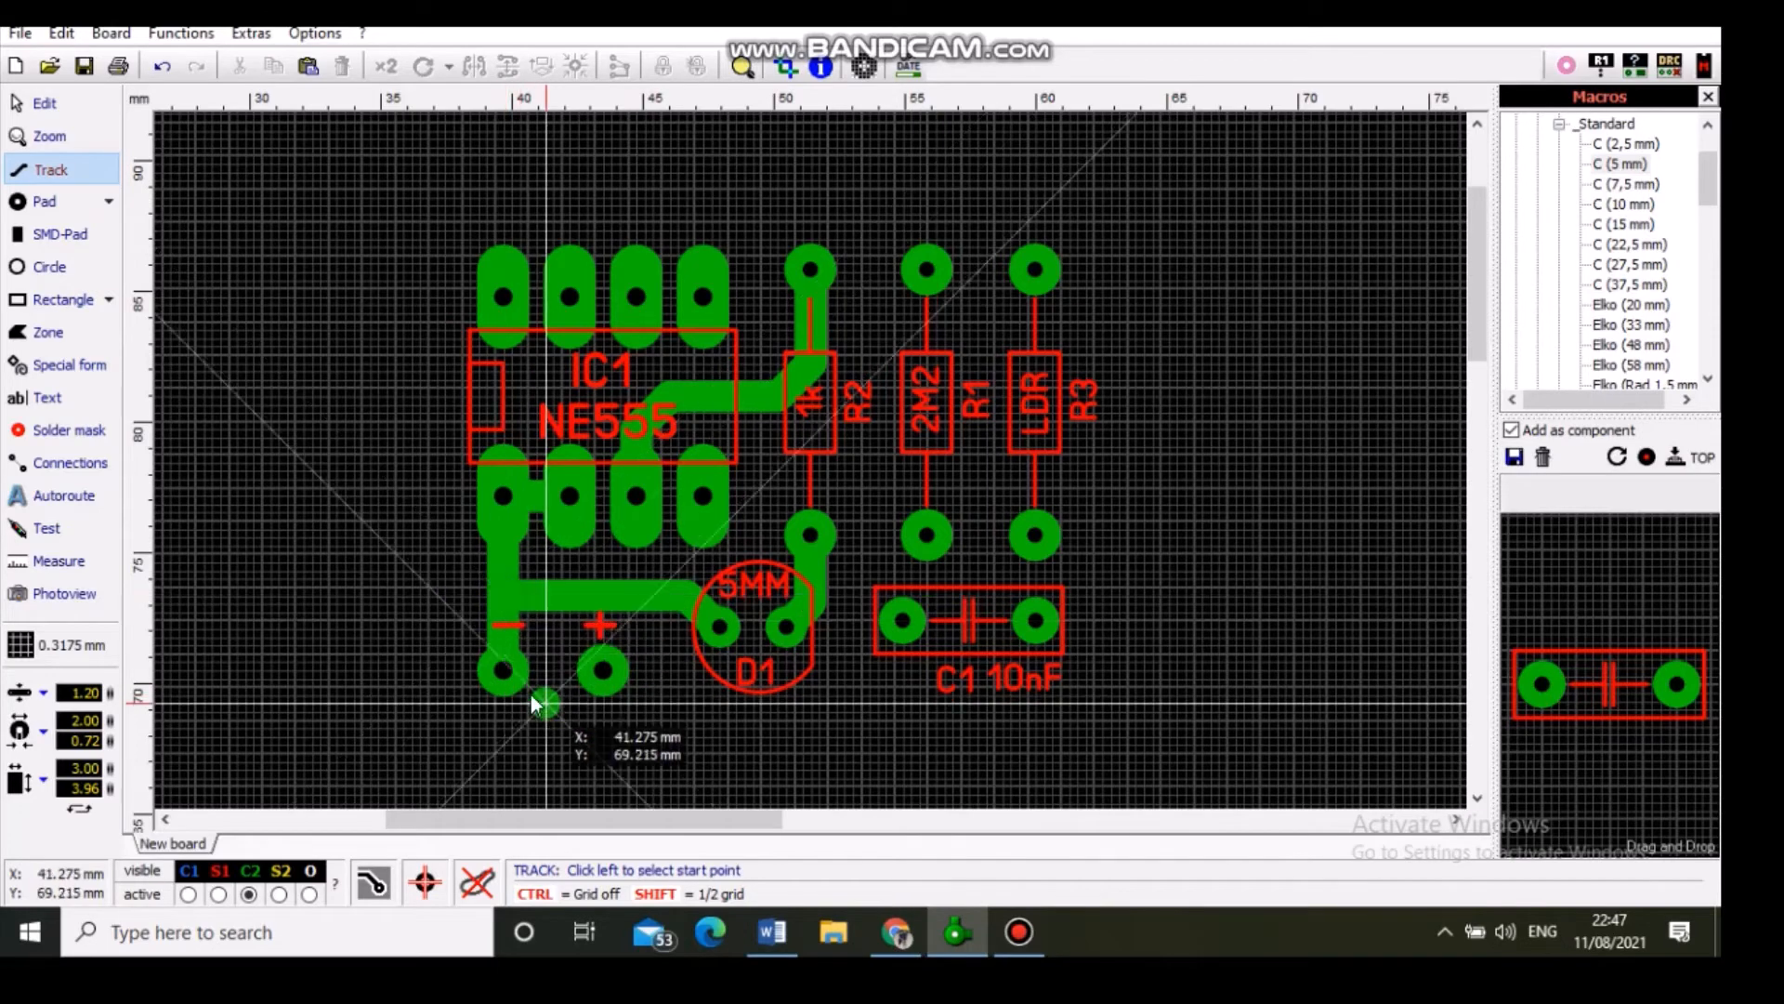
# Step: Reinforce the junction of D1's ground track and the vertical minus track with short diagonal tracks above and below it
pyautogui.click(504, 543)
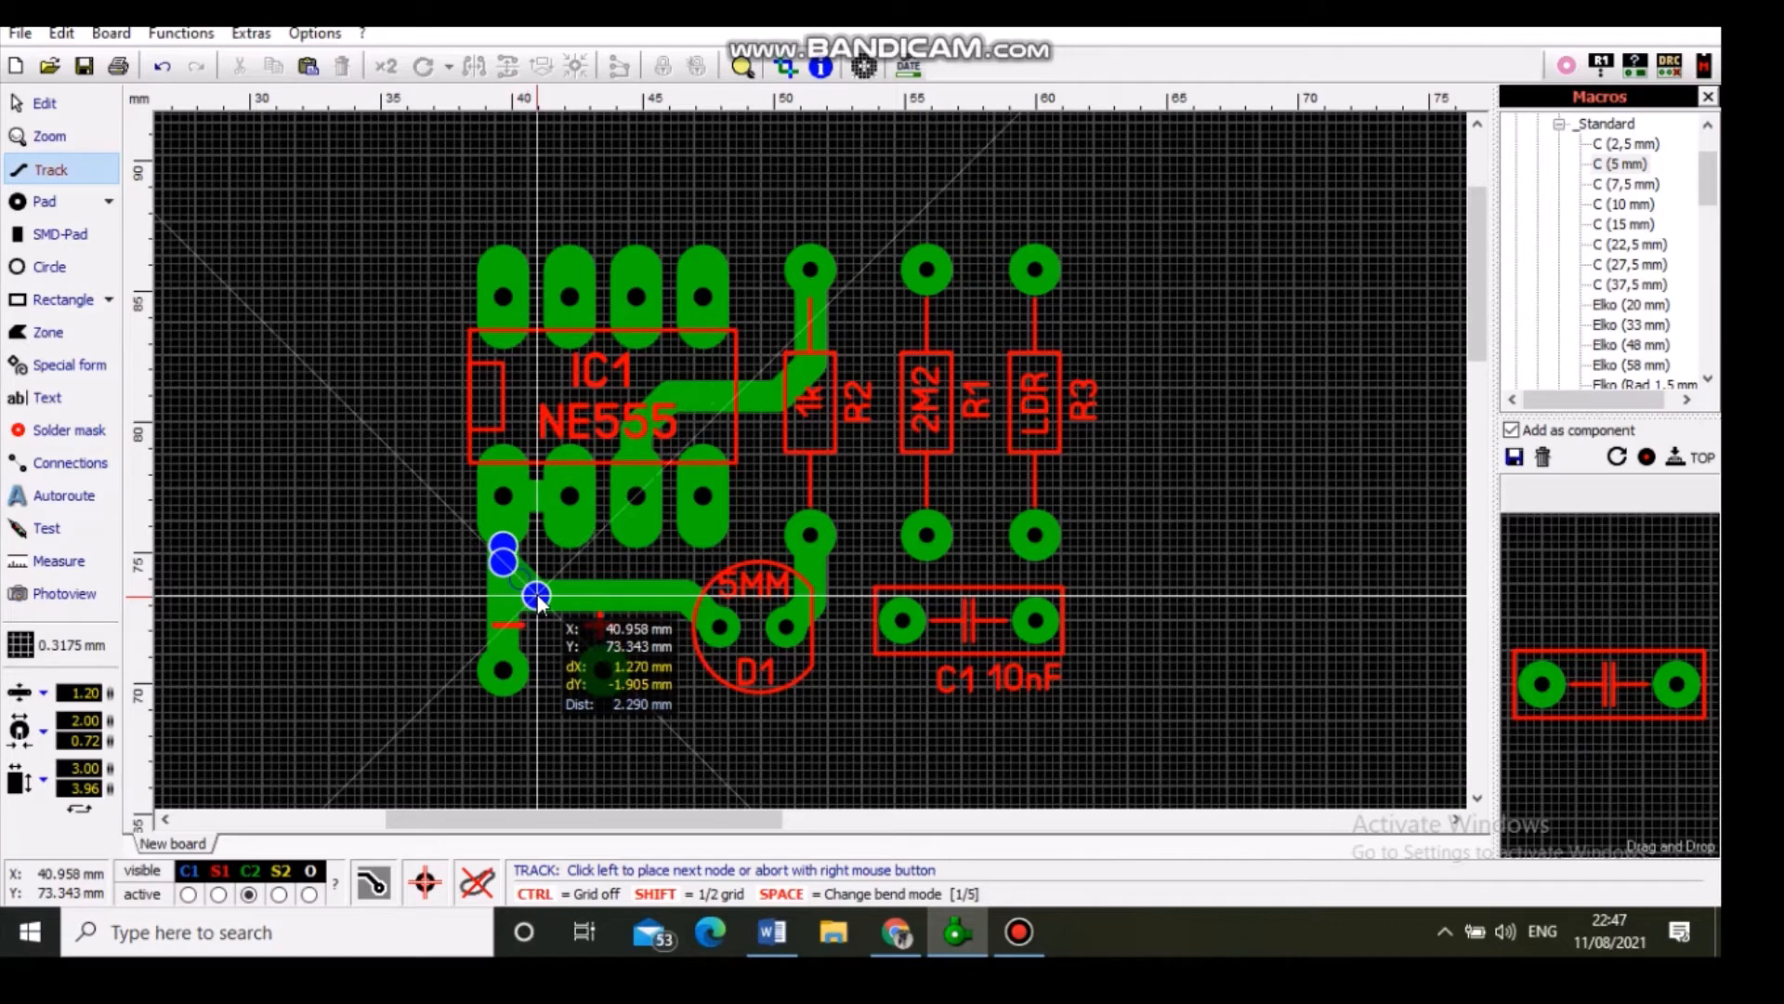
pyautogui.click(536, 594)
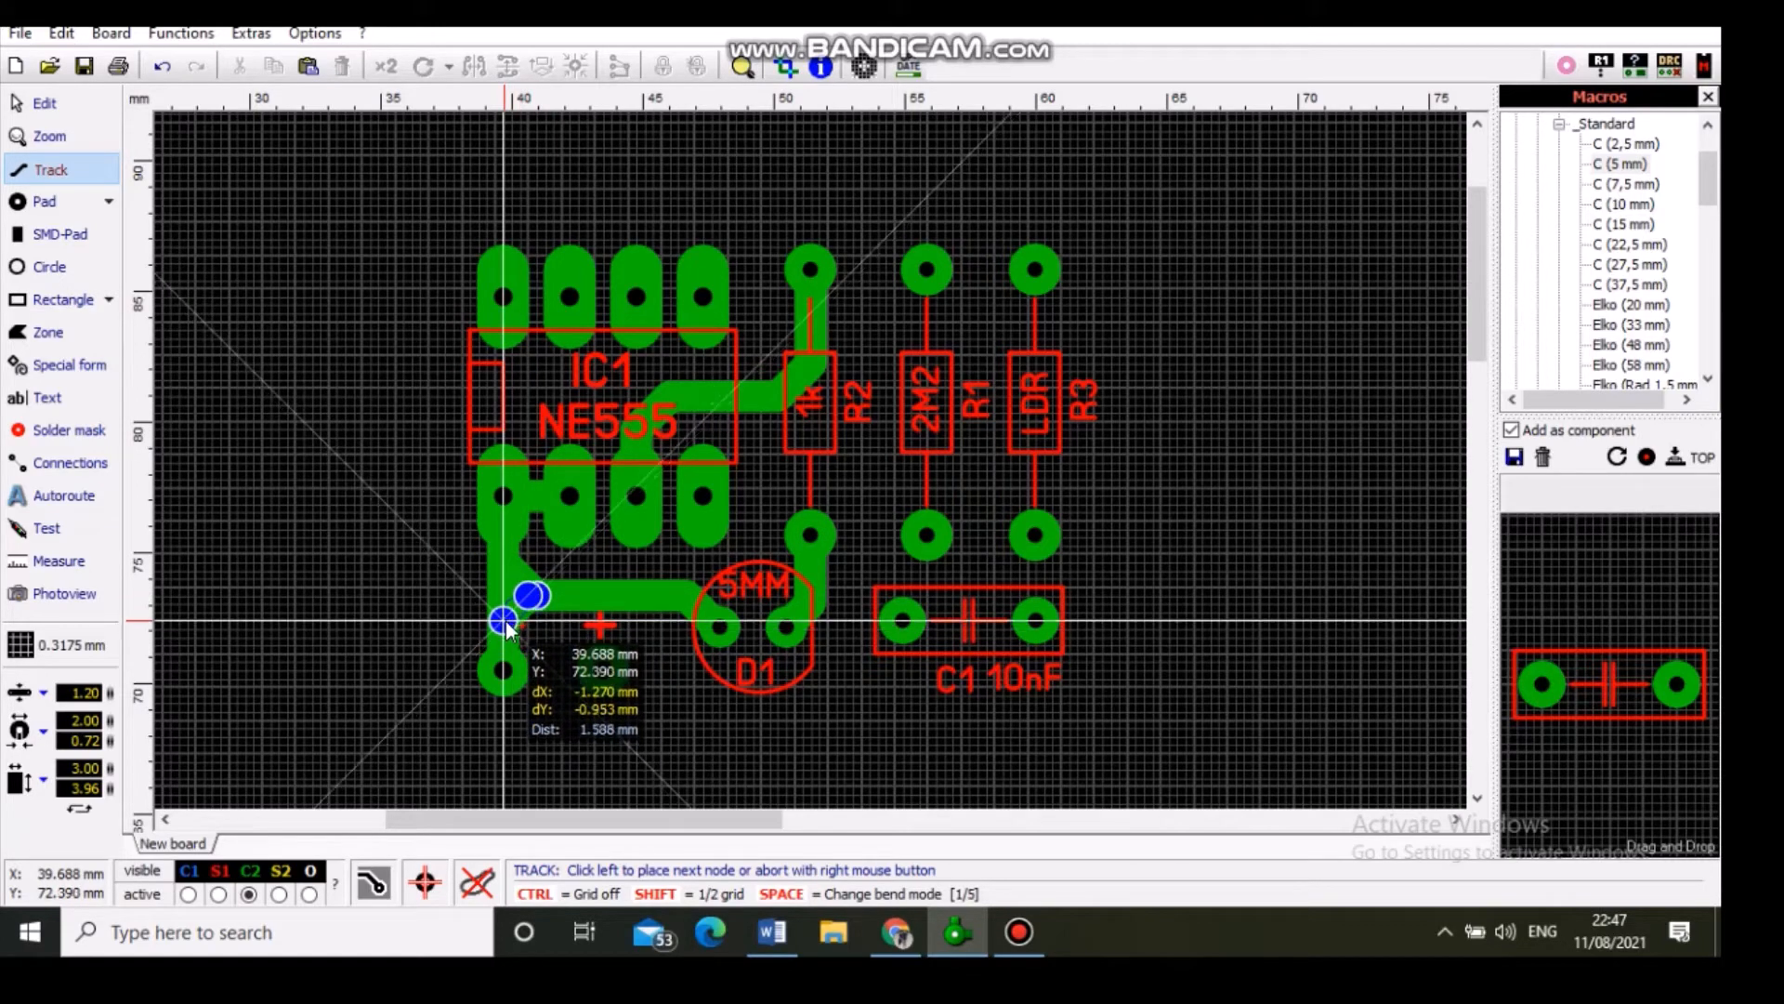
pyautogui.click(503, 621)
pyautogui.rightClick(504, 621)
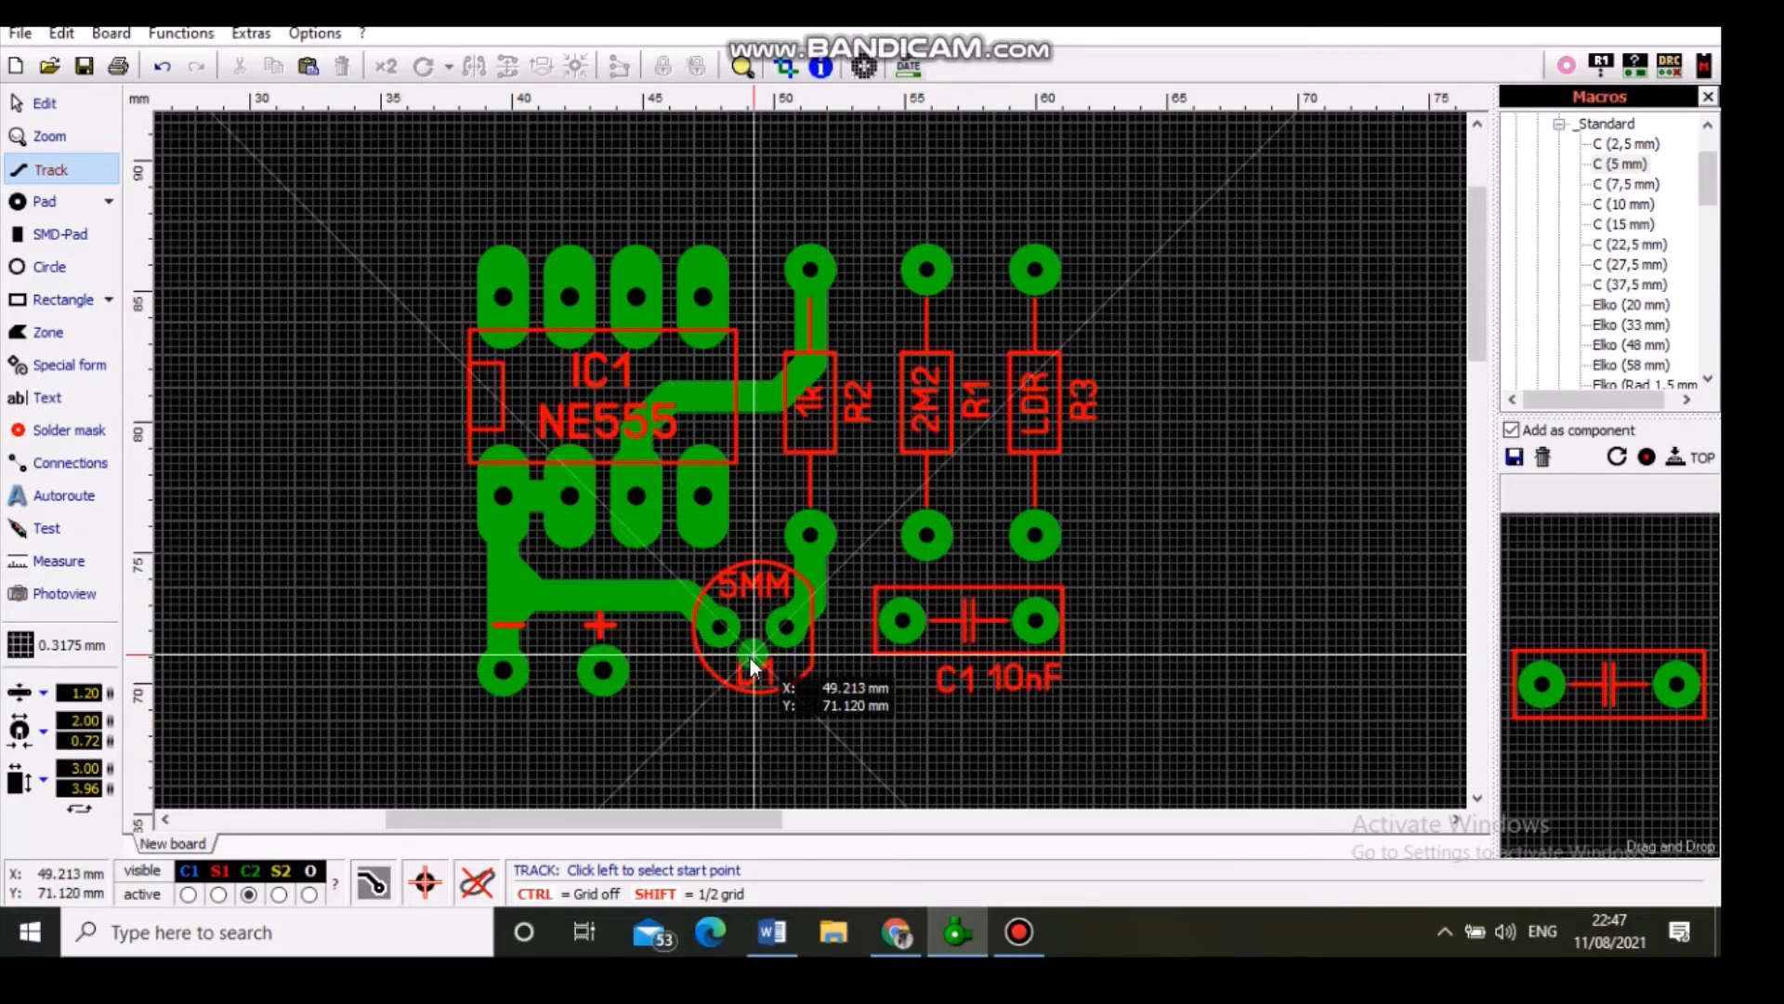
pyautogui.click(539, 598)
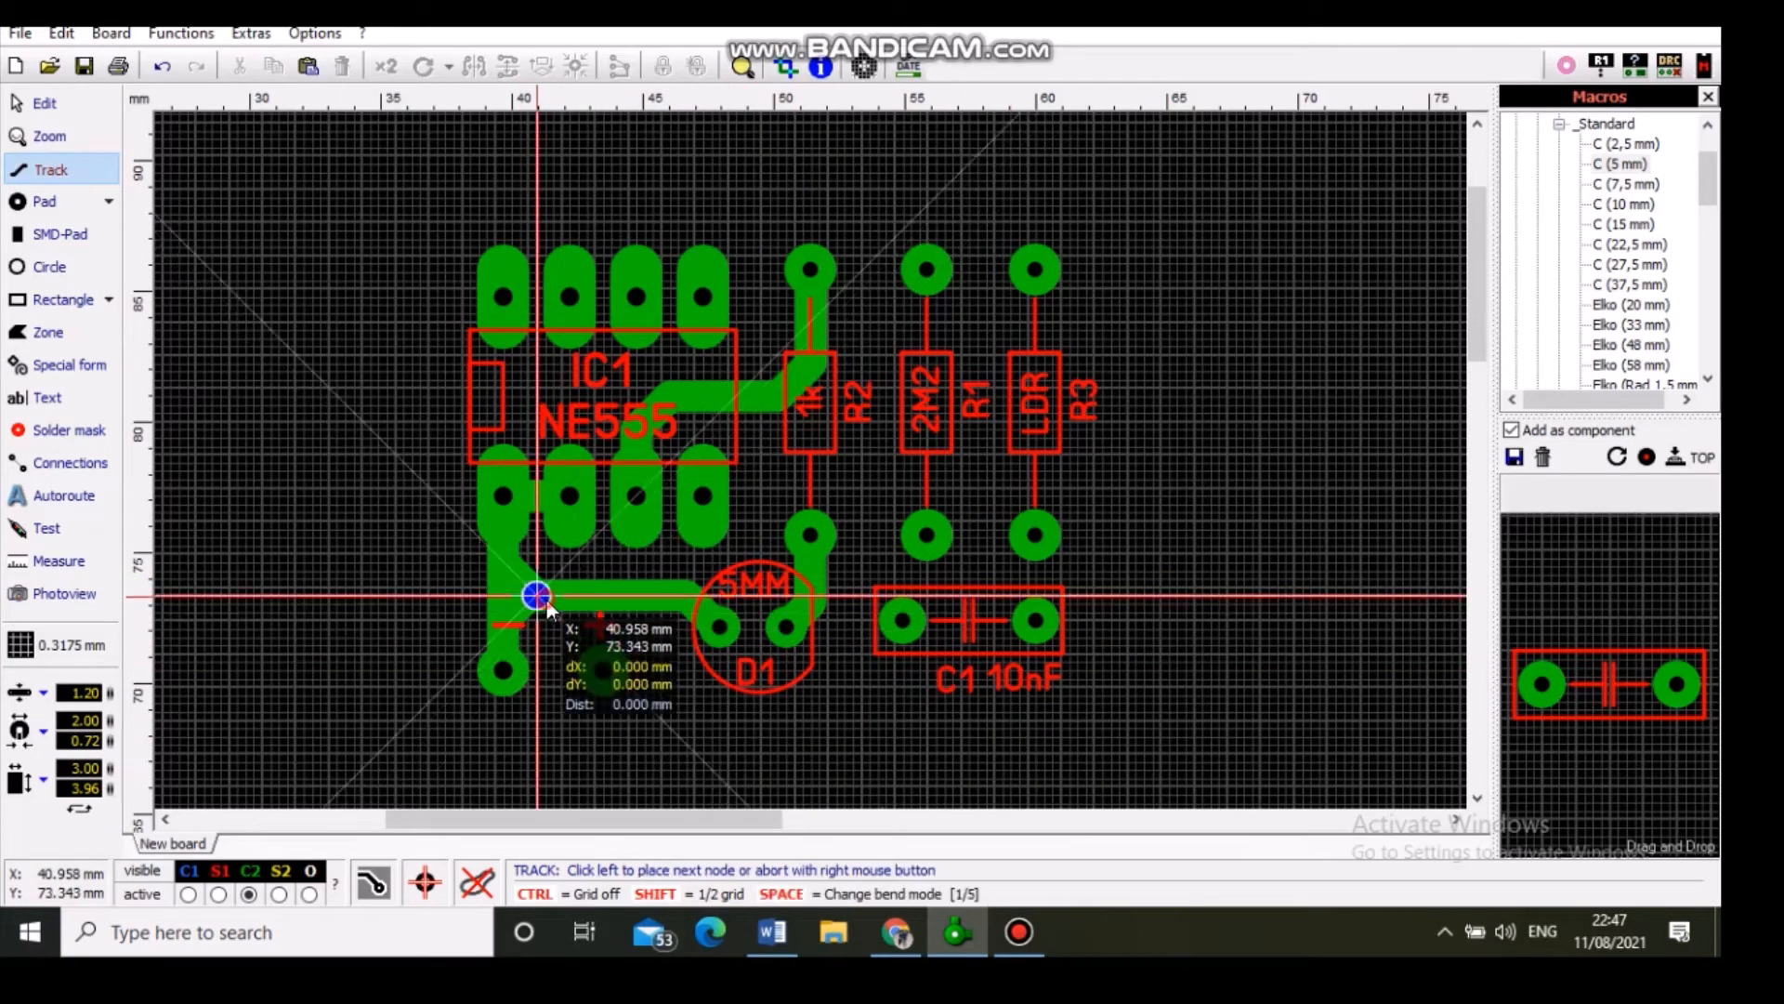
pyautogui.click(503, 639)
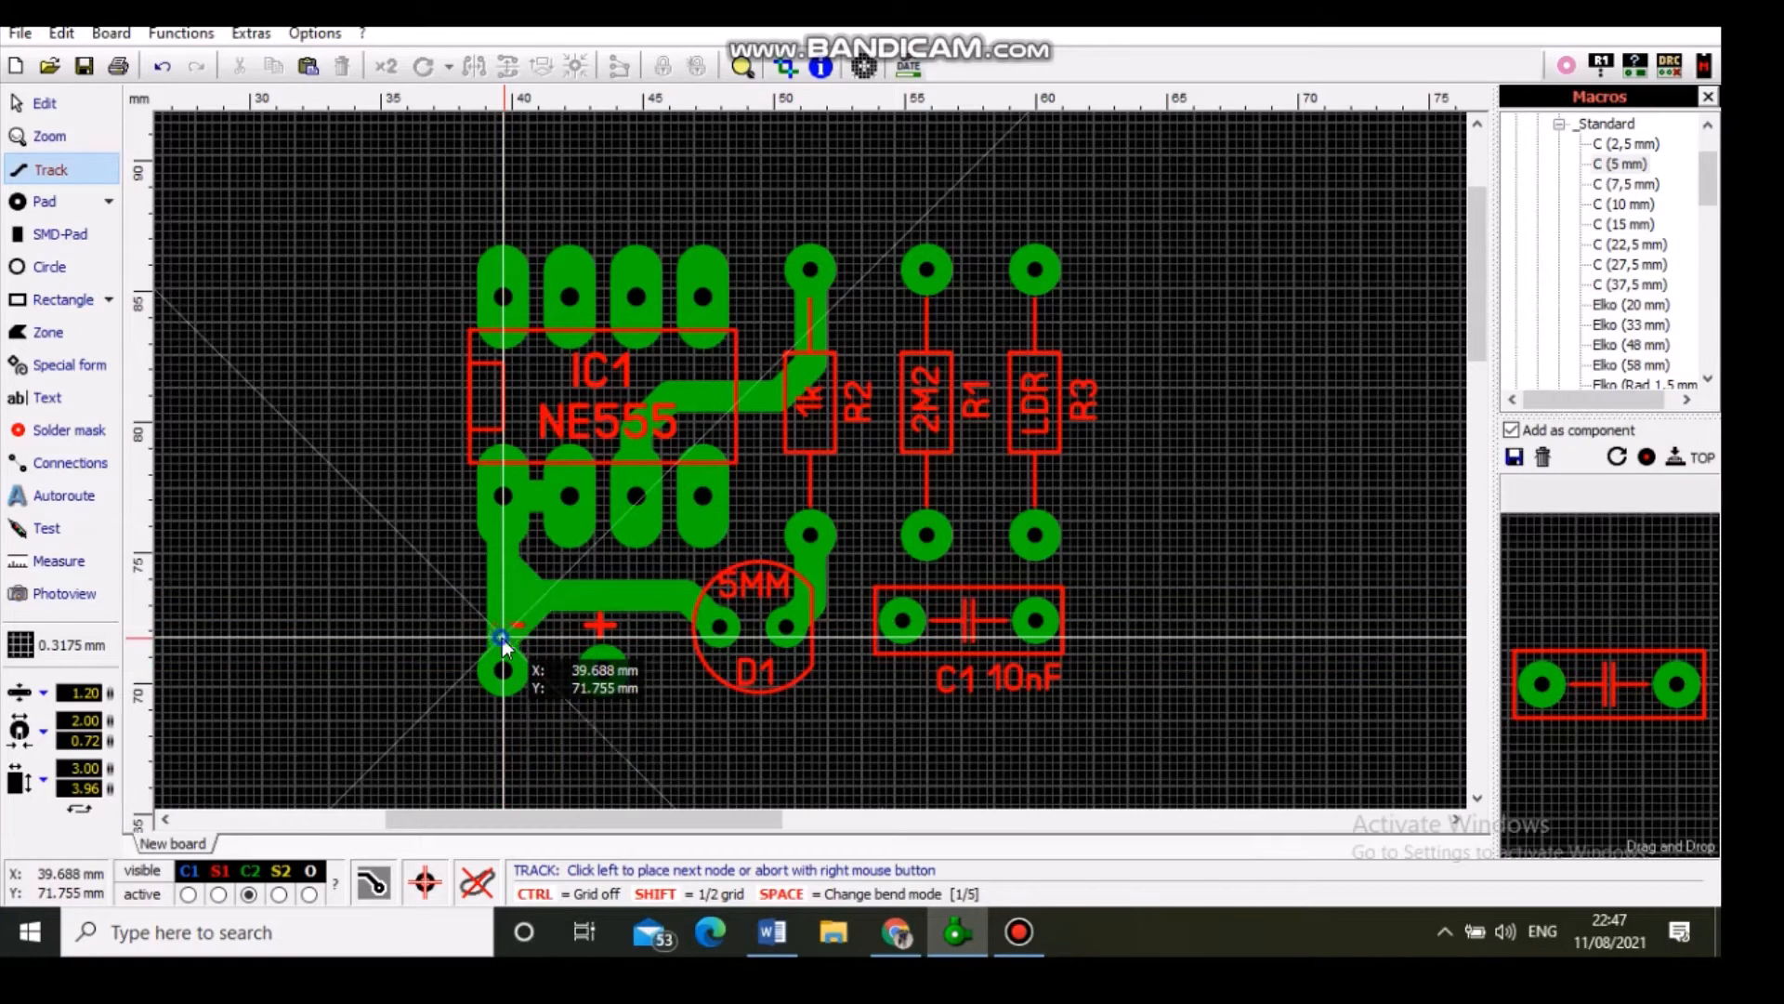
pyautogui.rightClick(502, 638)
pyautogui.rightClick(902, 749)
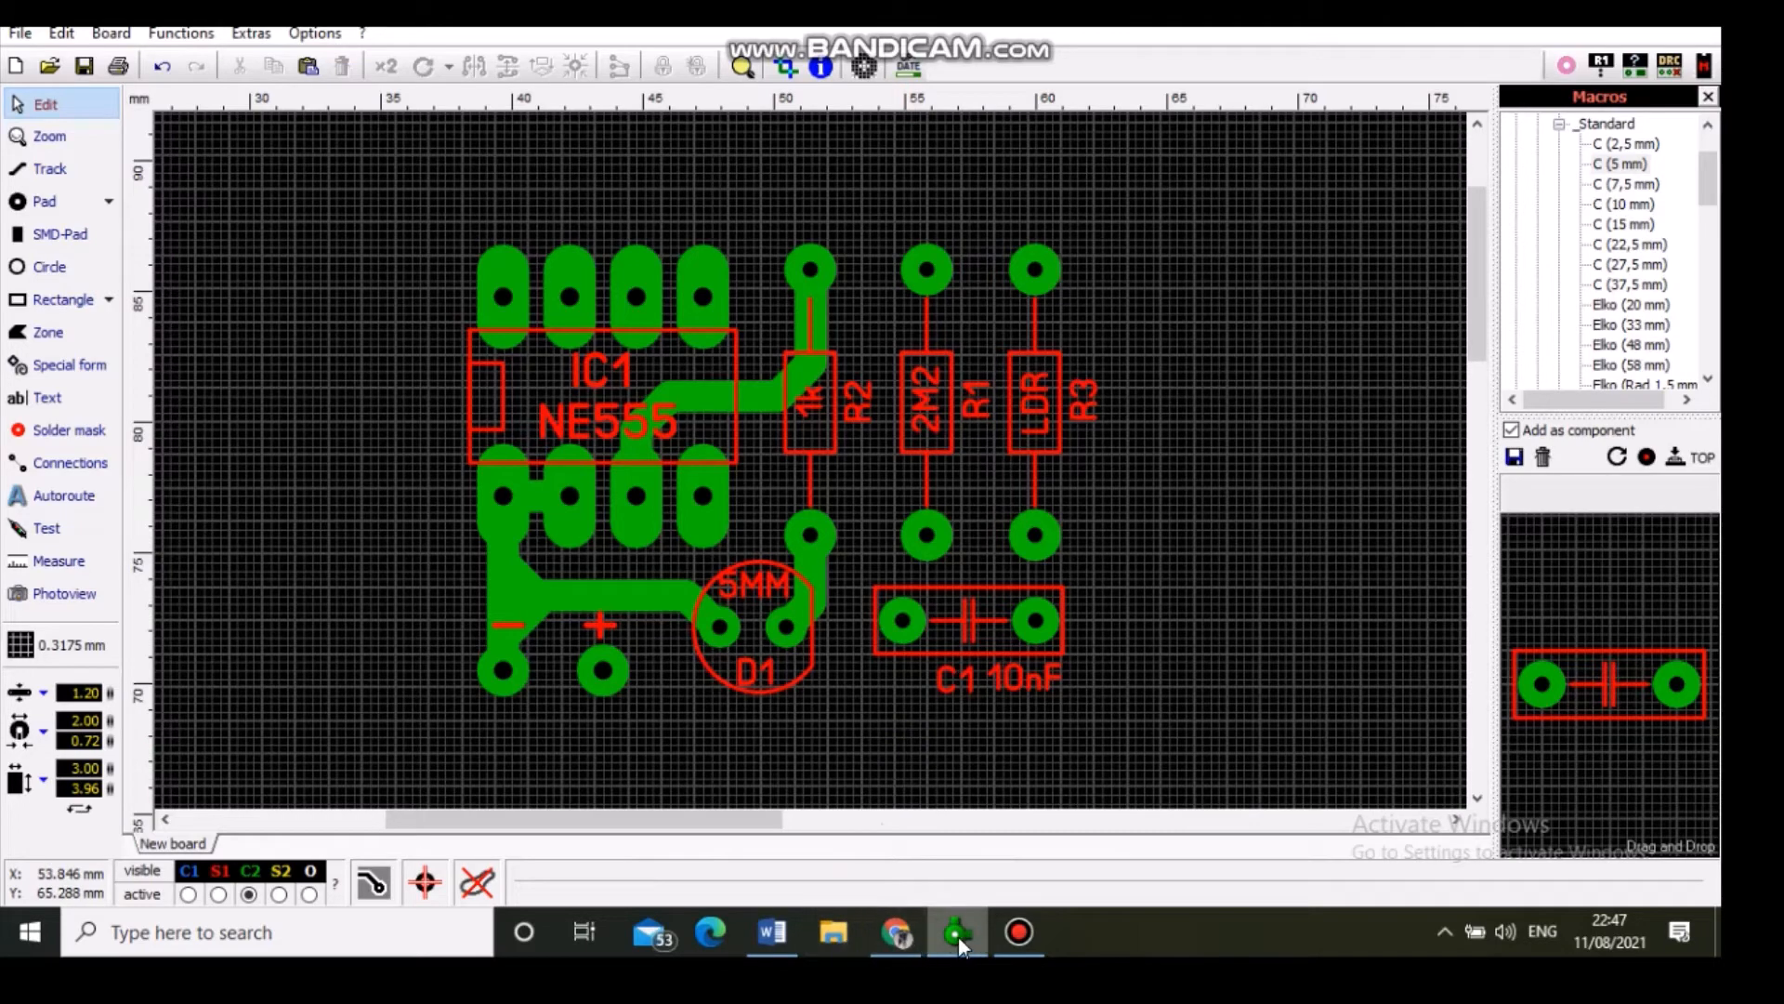
# Step: Check the R2–LDR junction in the Word schematic, then in Sprint-Layout route IC1's lower-right pad to the lower pads of the 2M2 resistor and the LDR
pyautogui.click(761, 933)
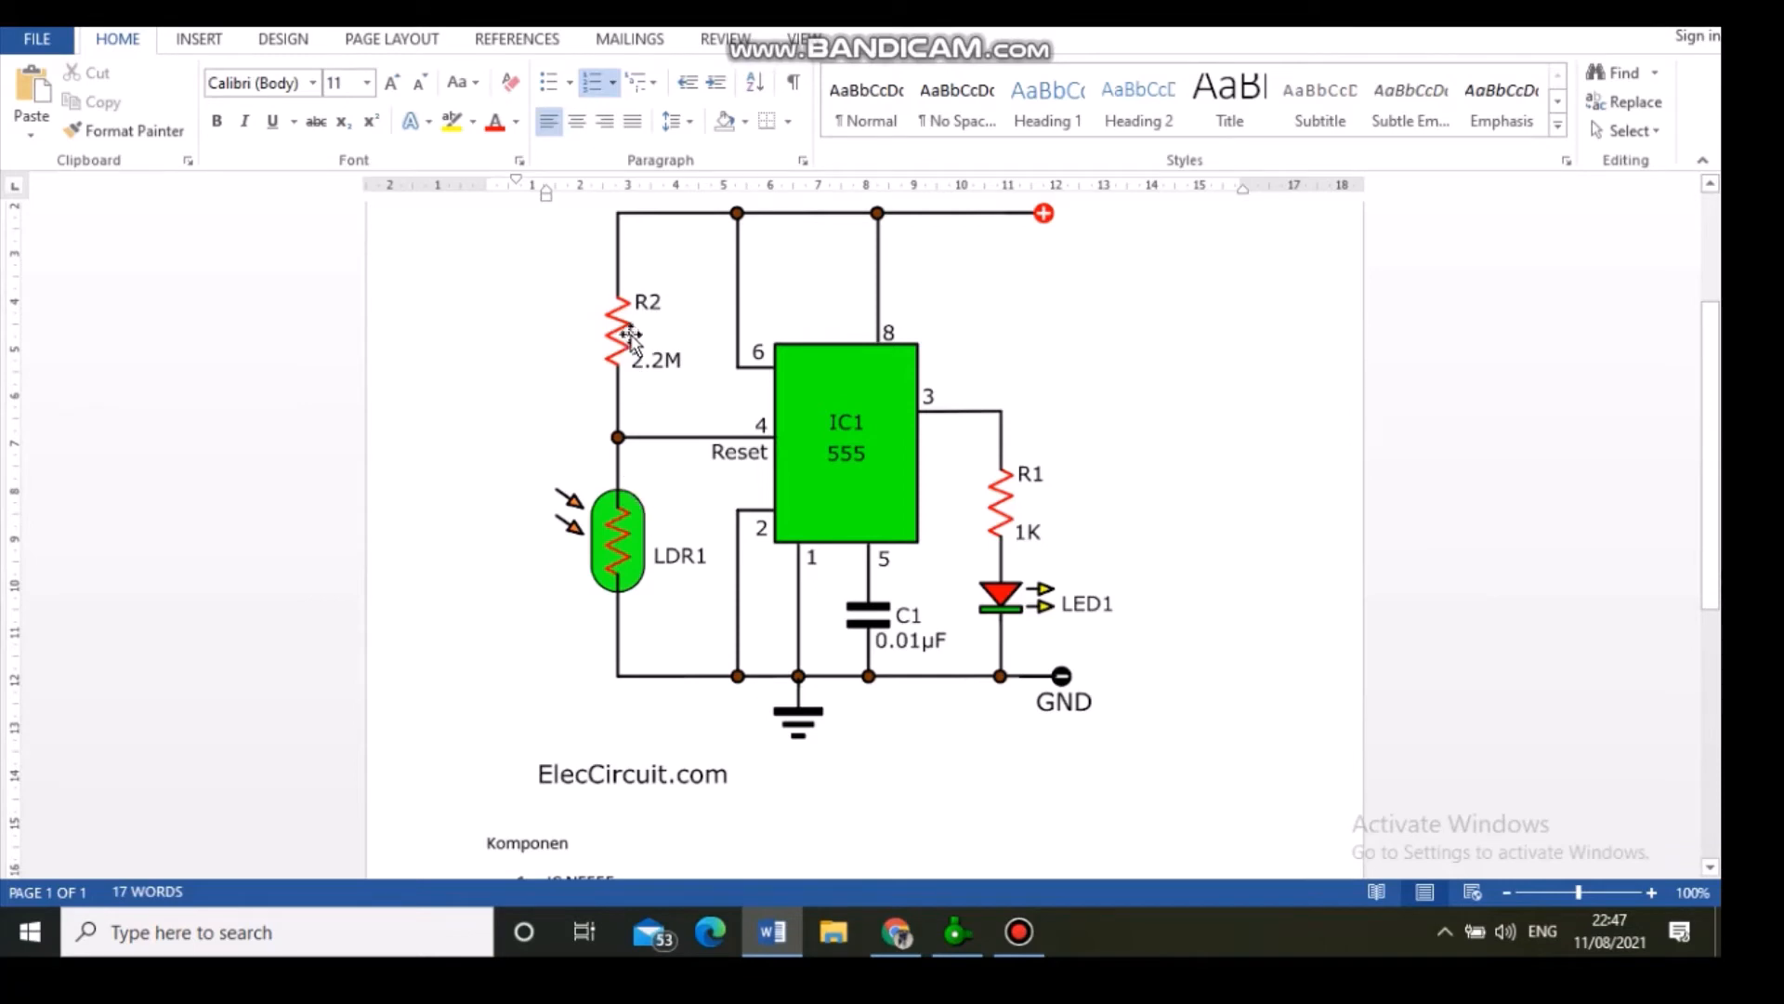
pyautogui.click(954, 932)
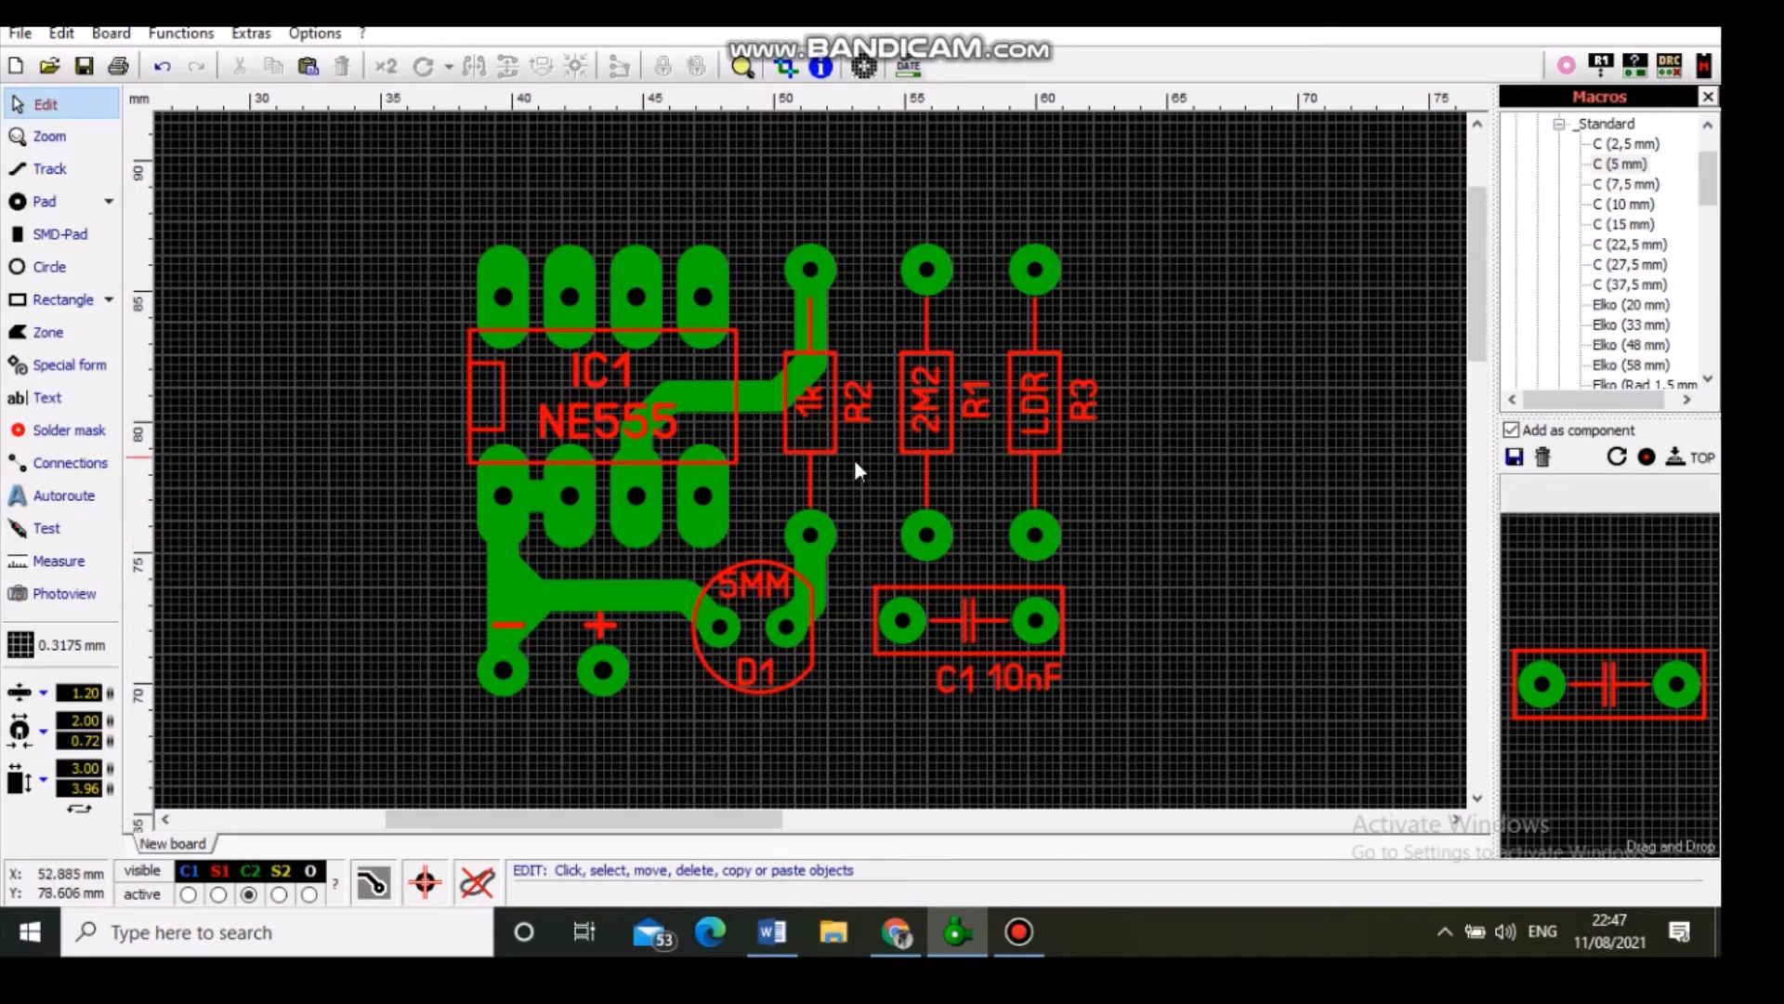
pyautogui.click(50, 170)
pyautogui.click(50, 170)
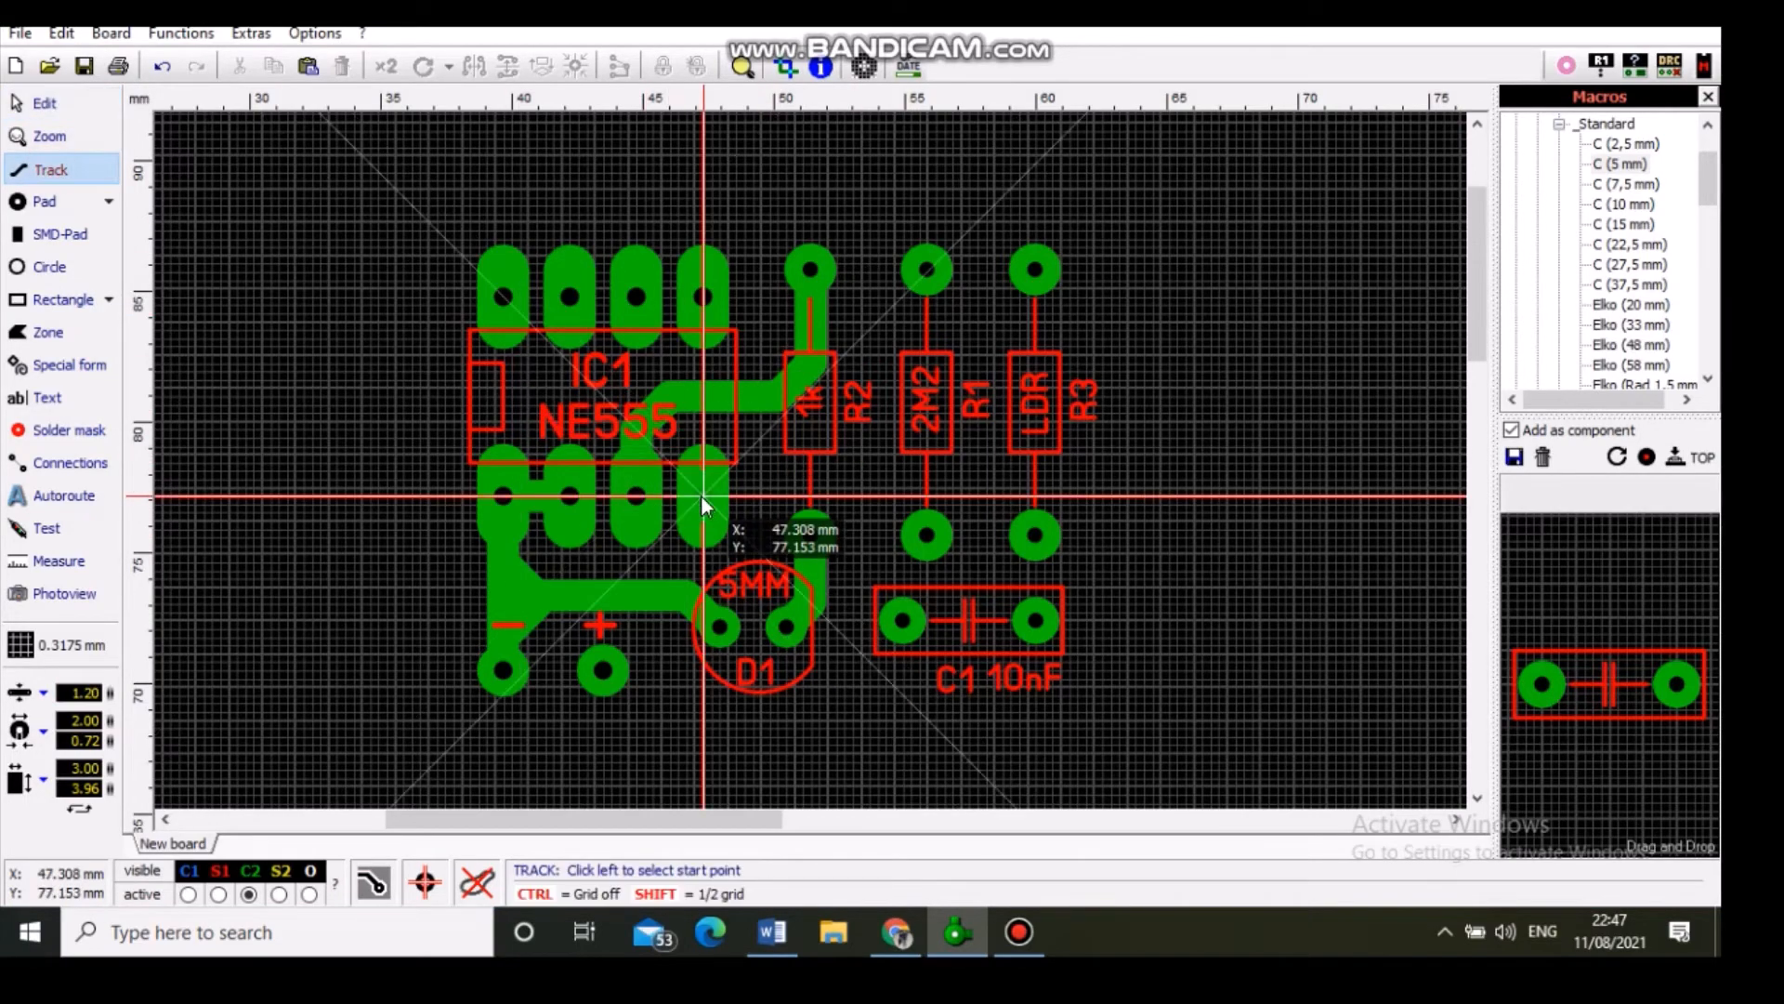
pyautogui.click(703, 499)
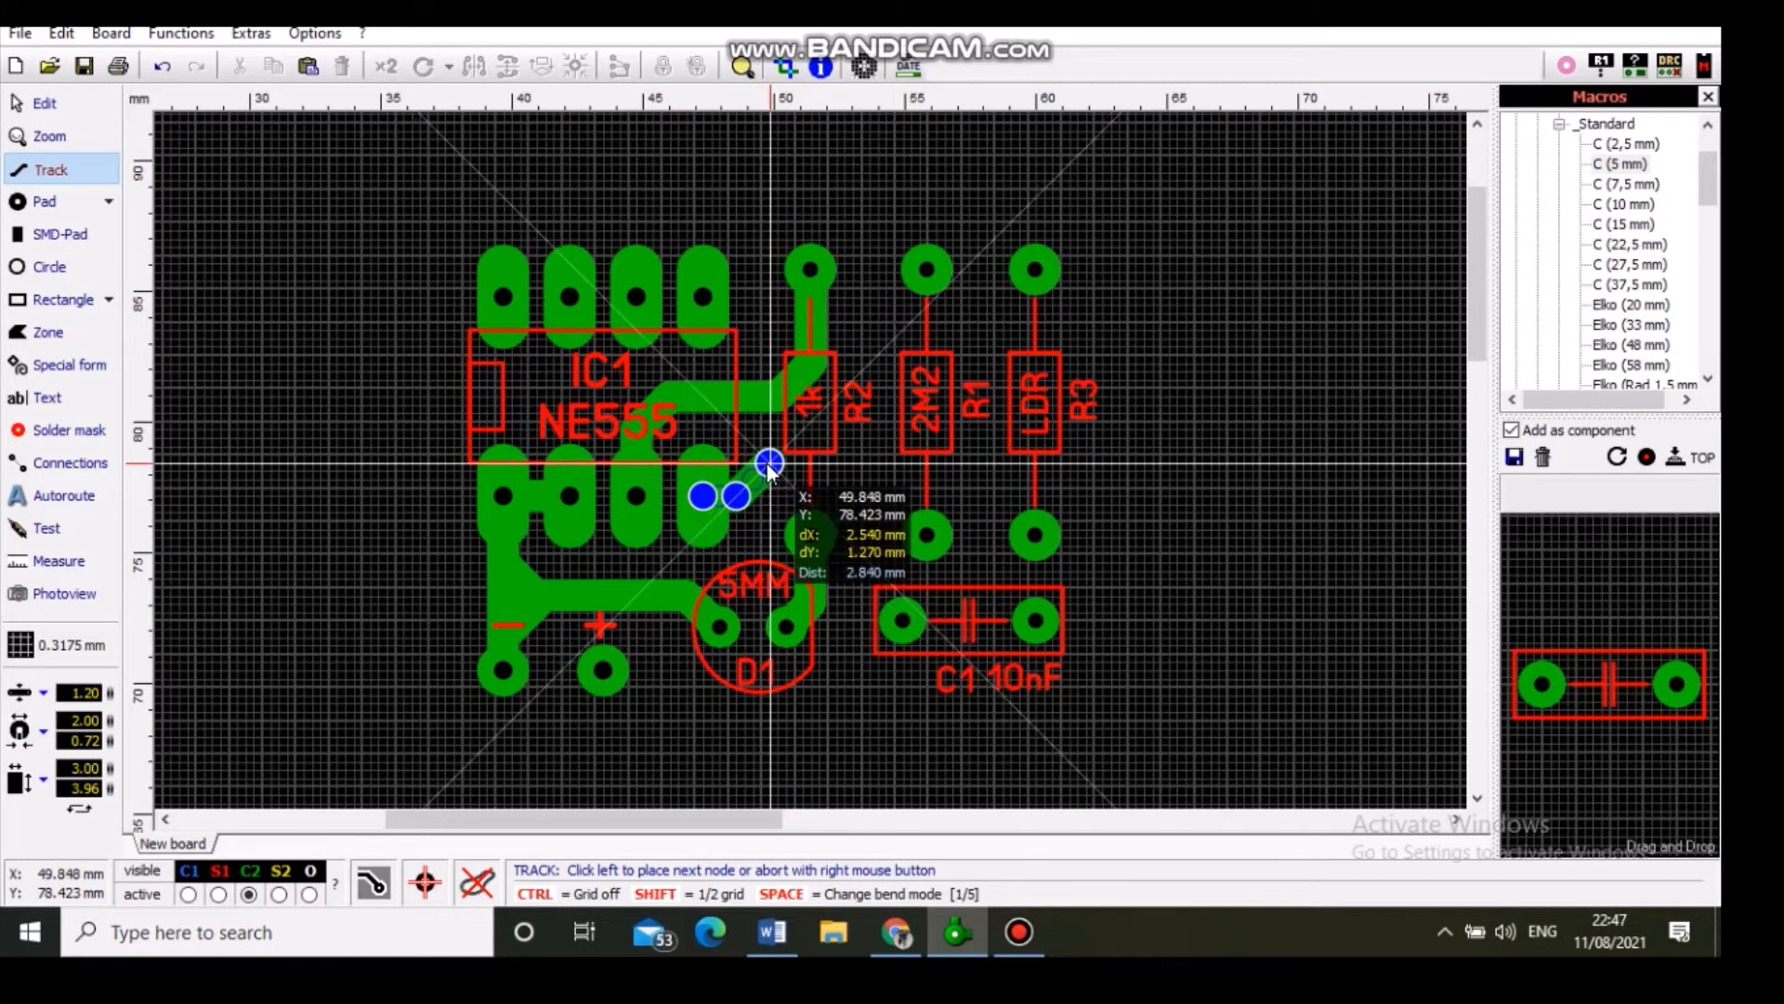
pyautogui.click(769, 464)
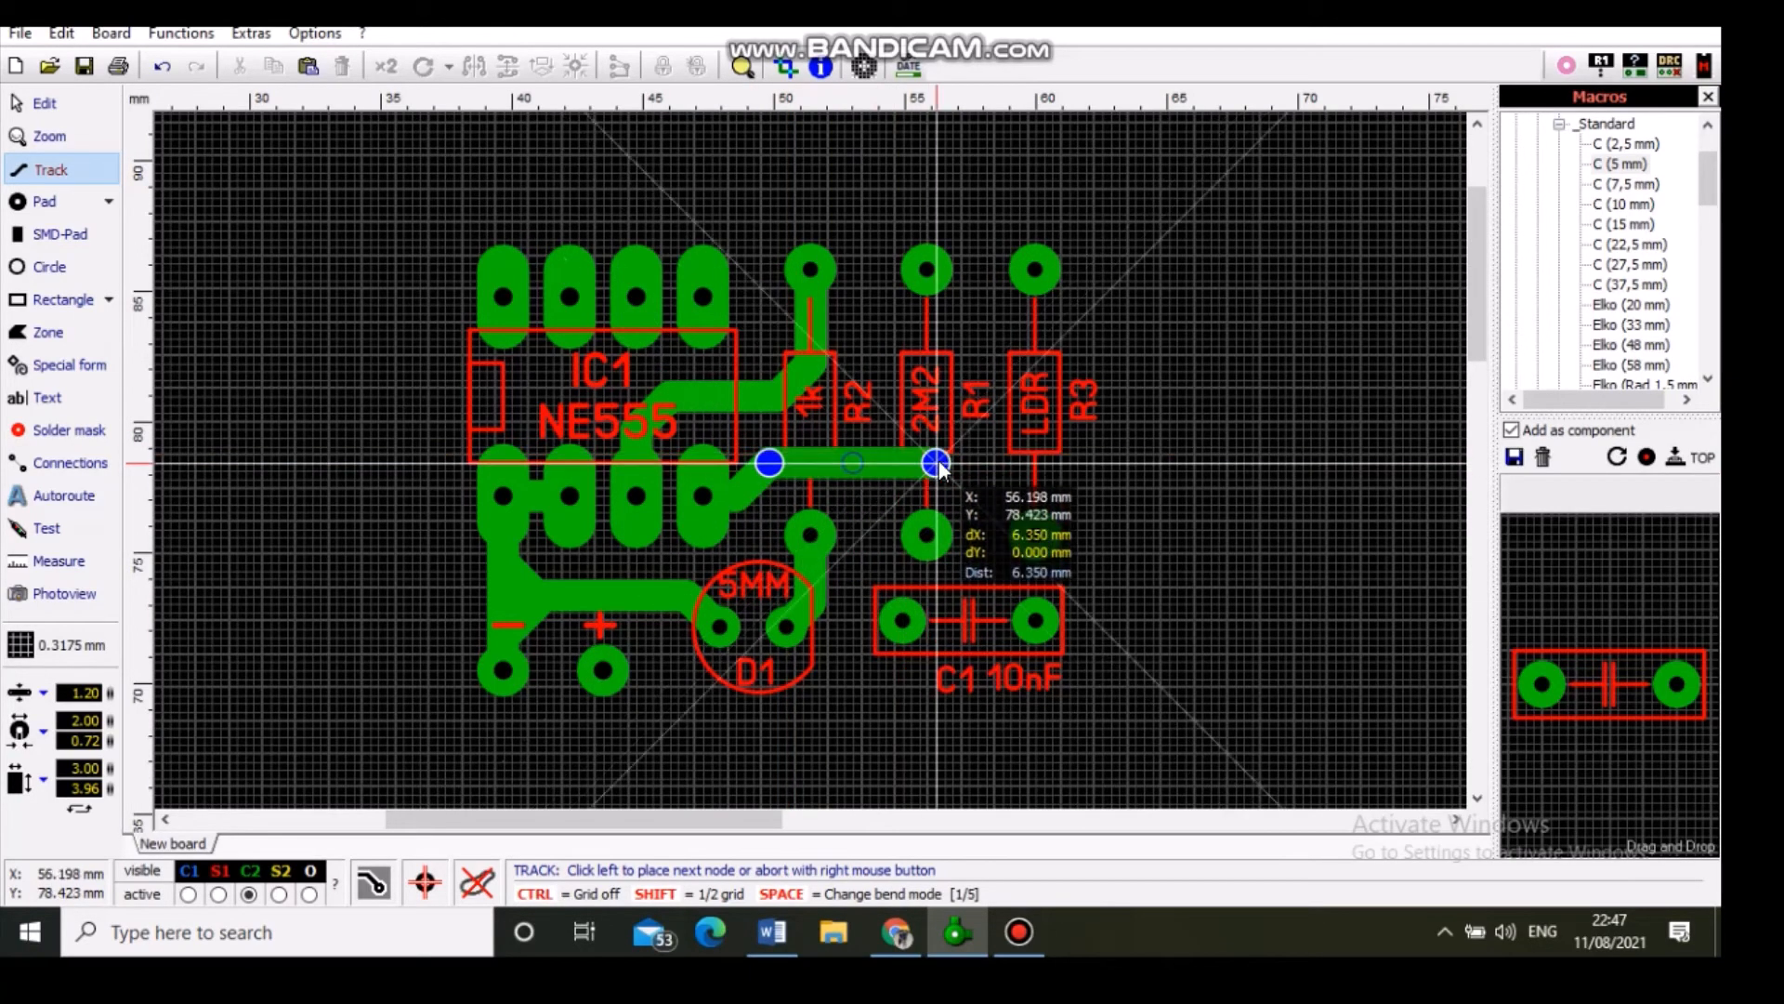
pyautogui.click(927, 535)
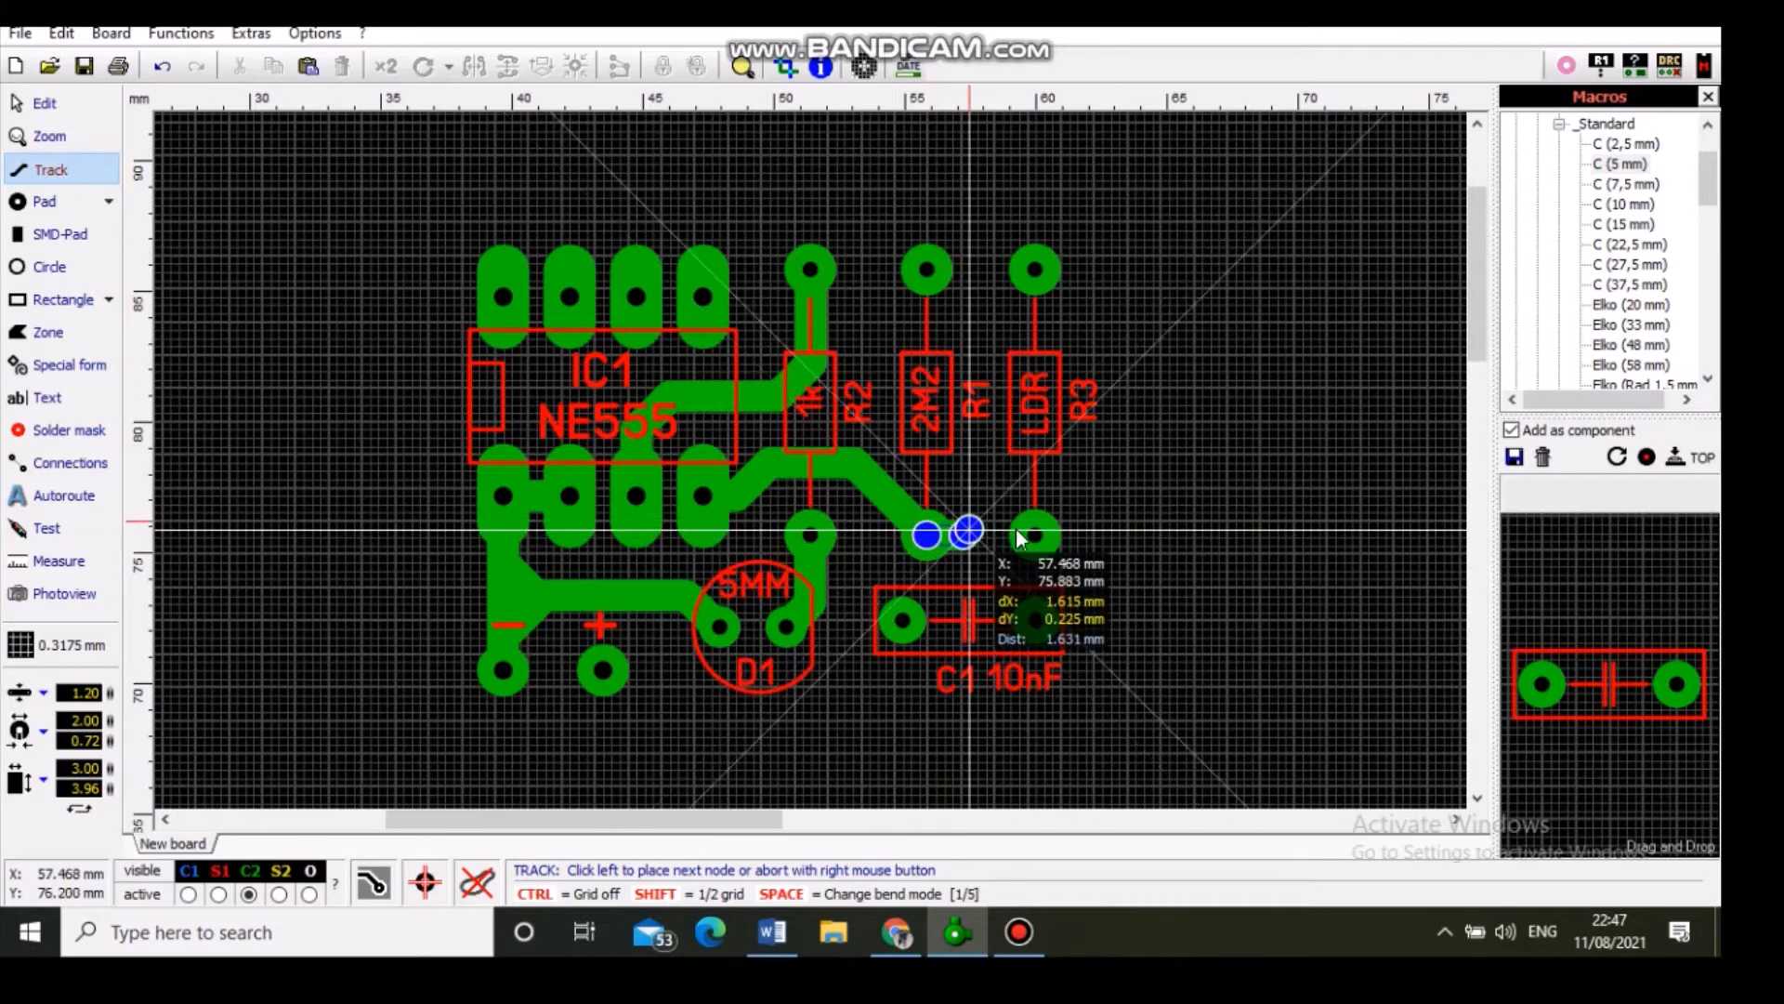
pyautogui.click(1035, 536)
pyautogui.rightClick(1035, 535)
pyautogui.rightClick(830, 697)
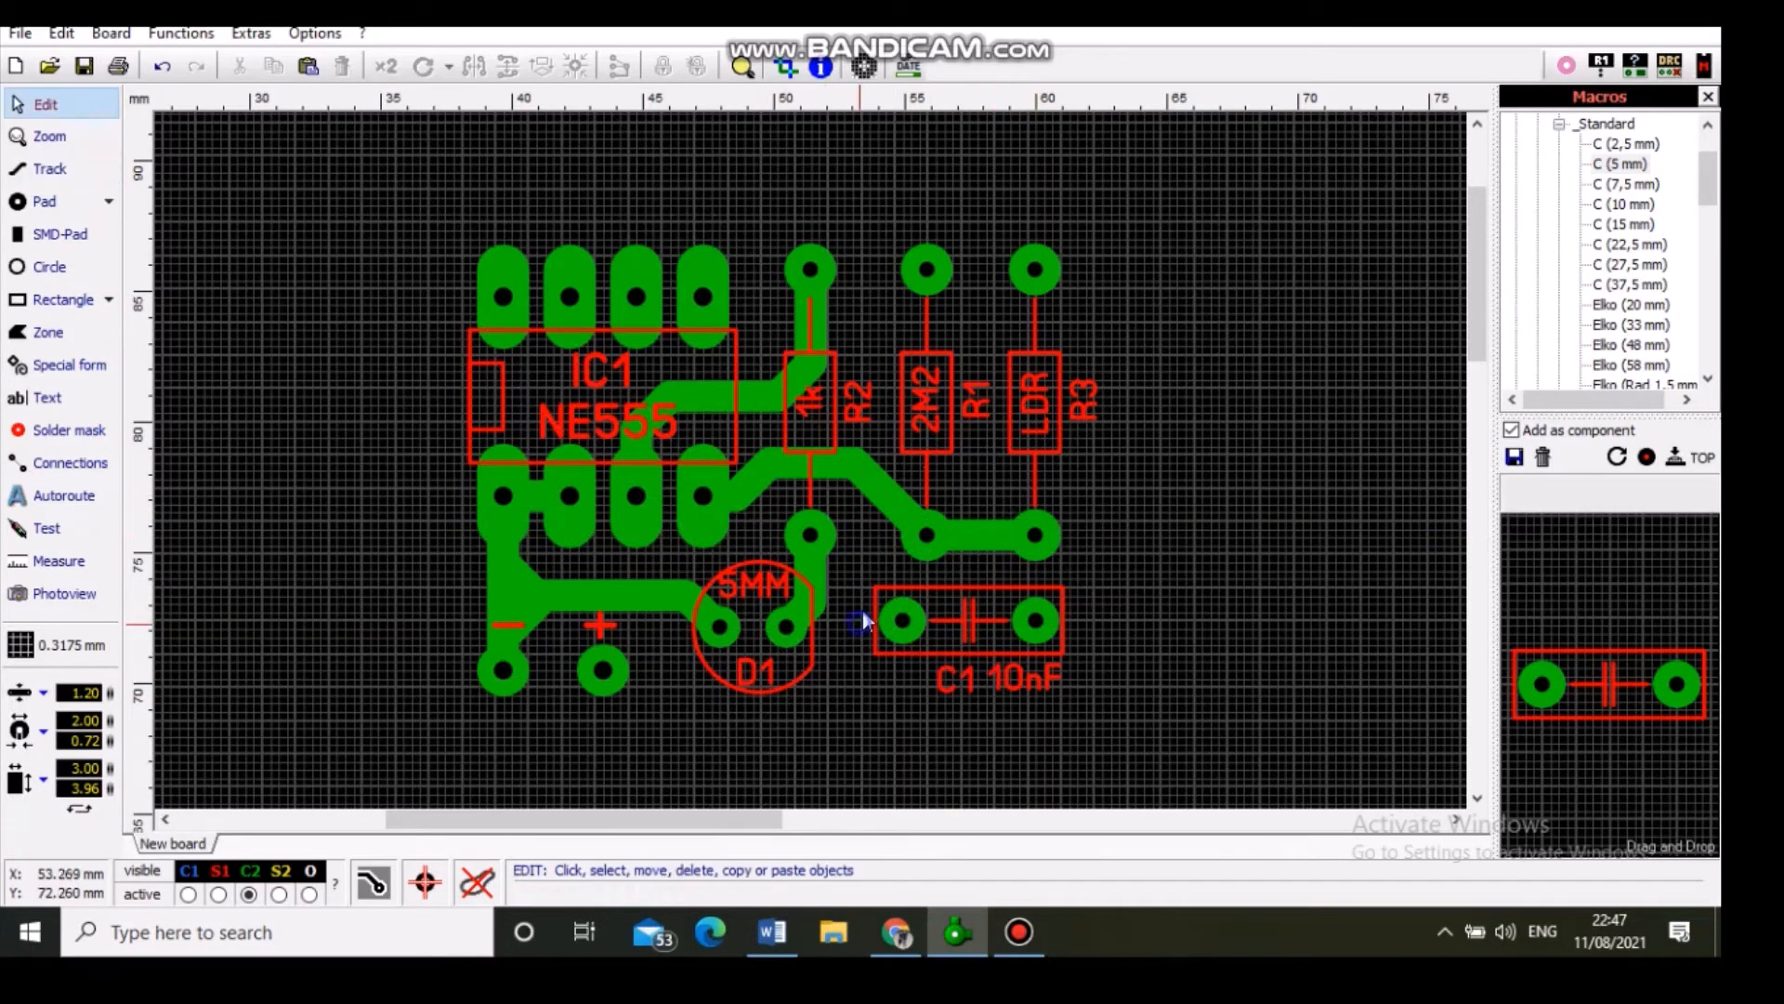
# Step: Check the resistor designators in the Word schematic and component list, then return to Sprint-Layout and set the 1k resistor's ID to R1
pyautogui.click(770, 930)
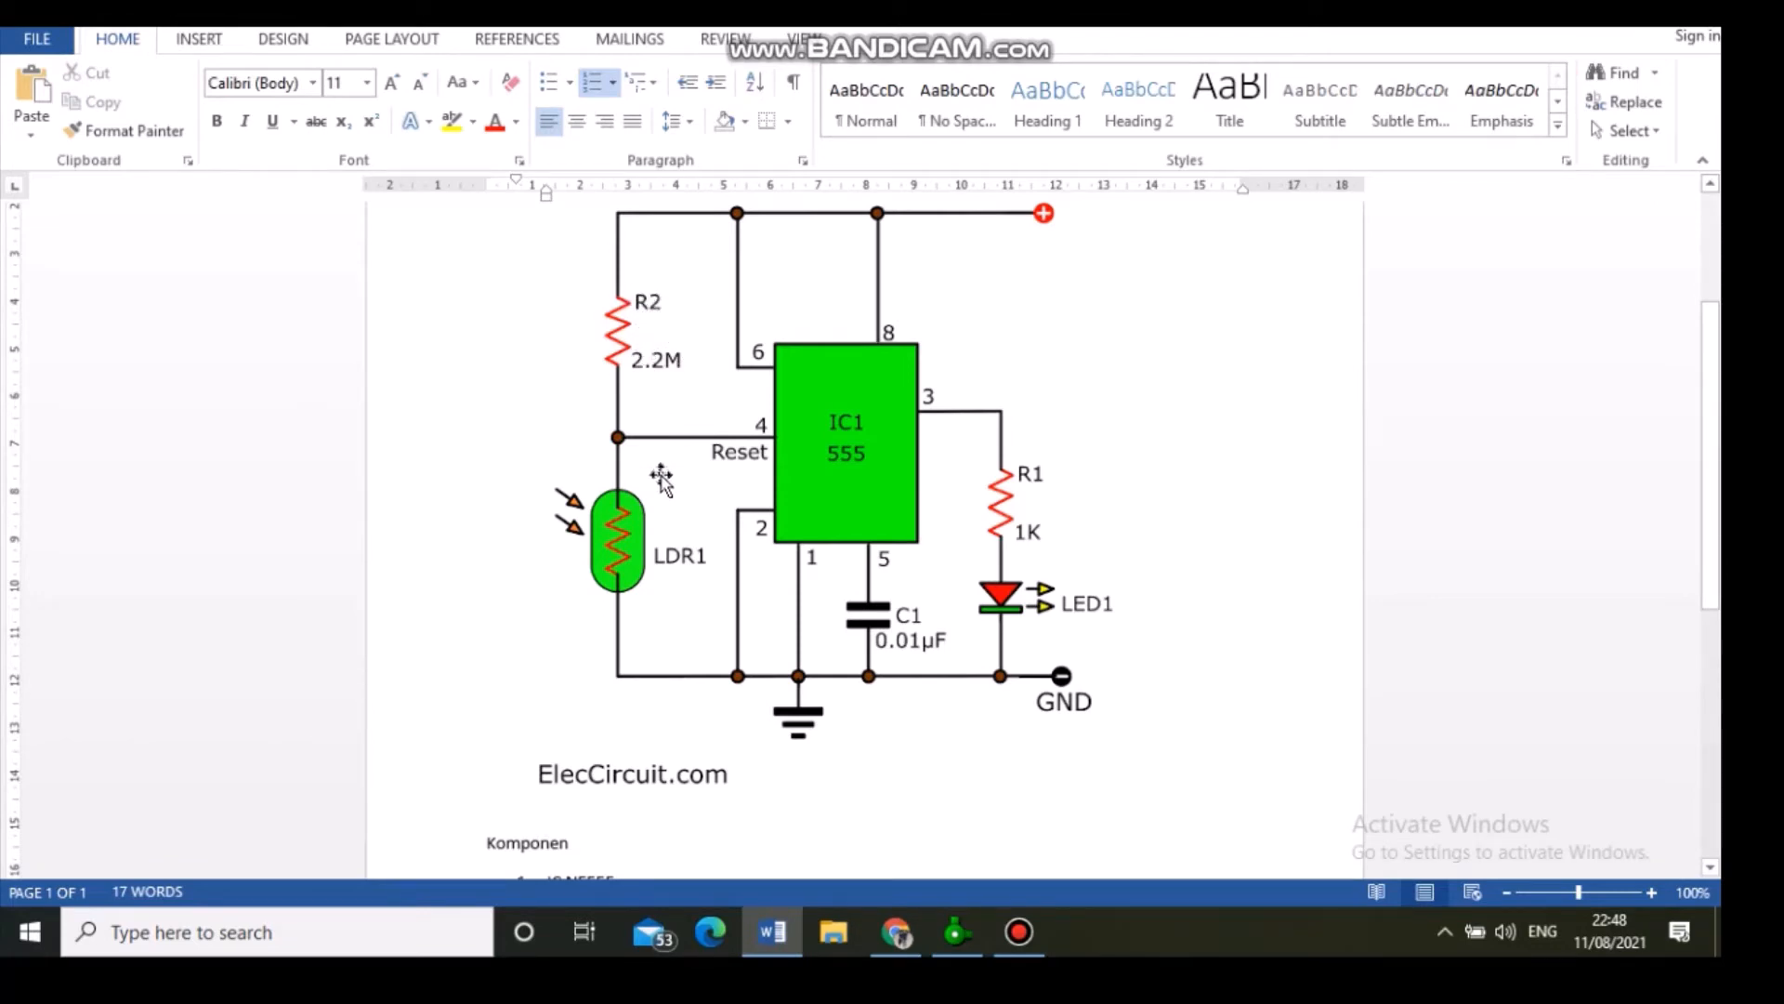
pyautogui.scroll(-2, 651, 614)
pyautogui.scroll(3, 652, 613)
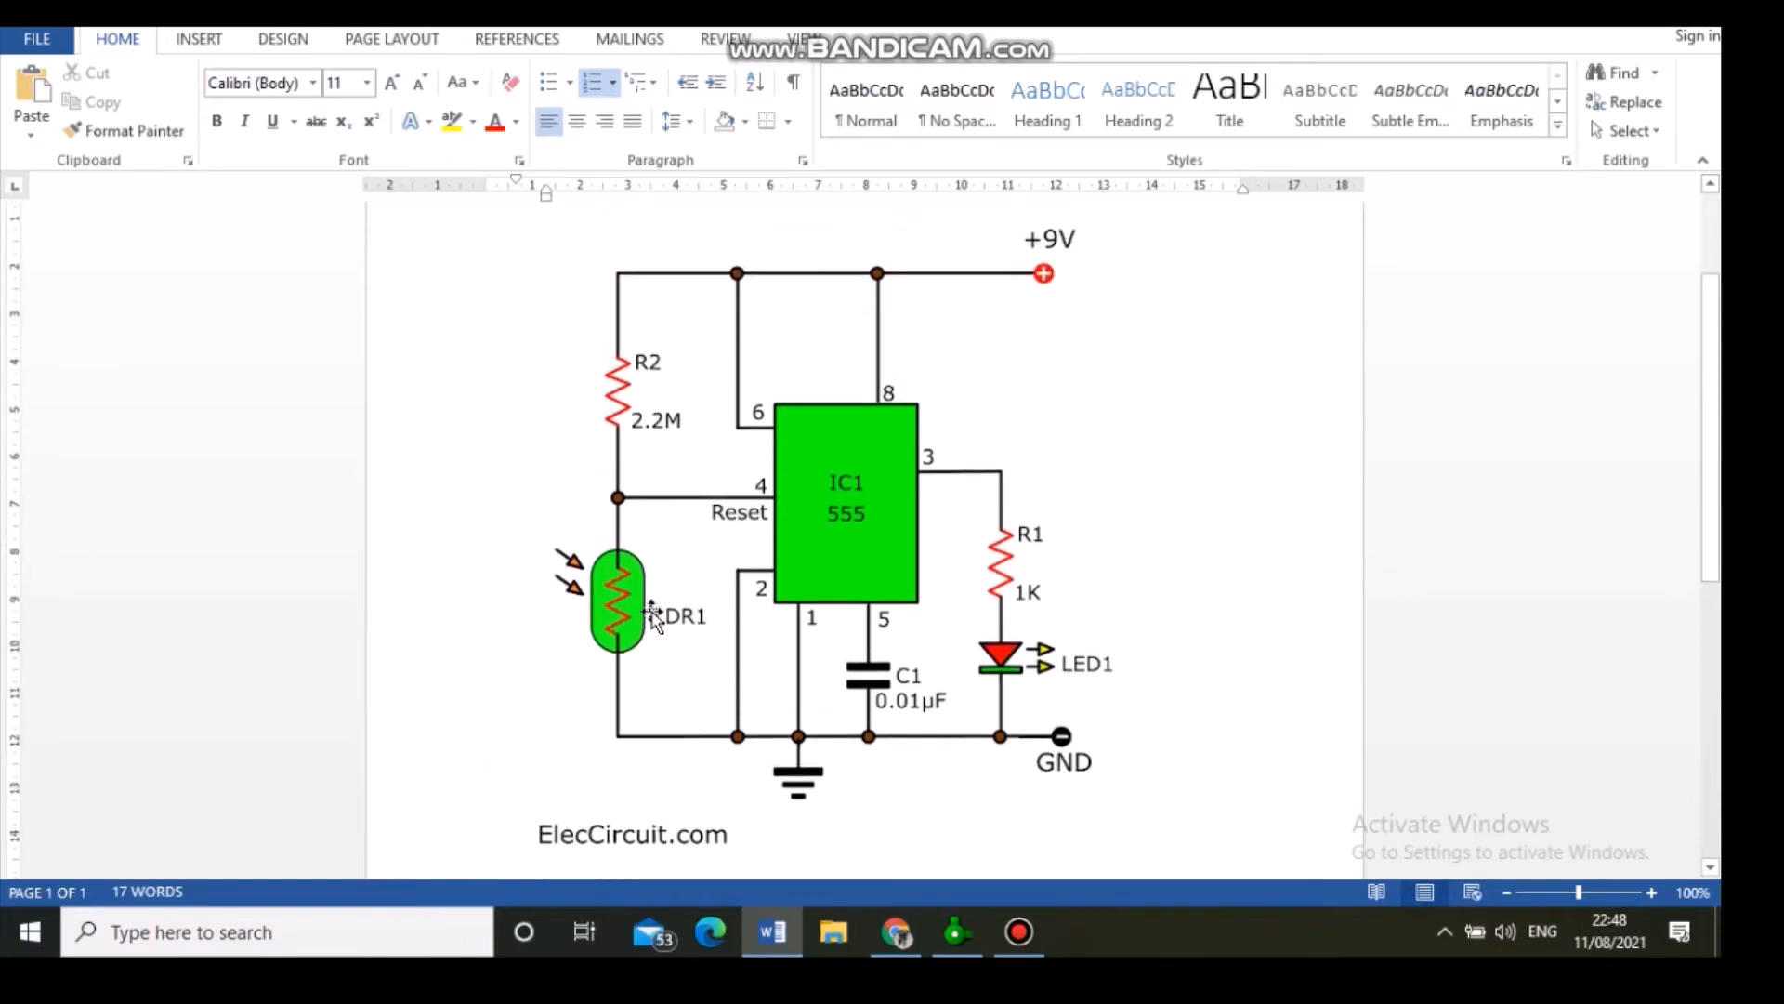
pyautogui.scroll(-3, 653, 616)
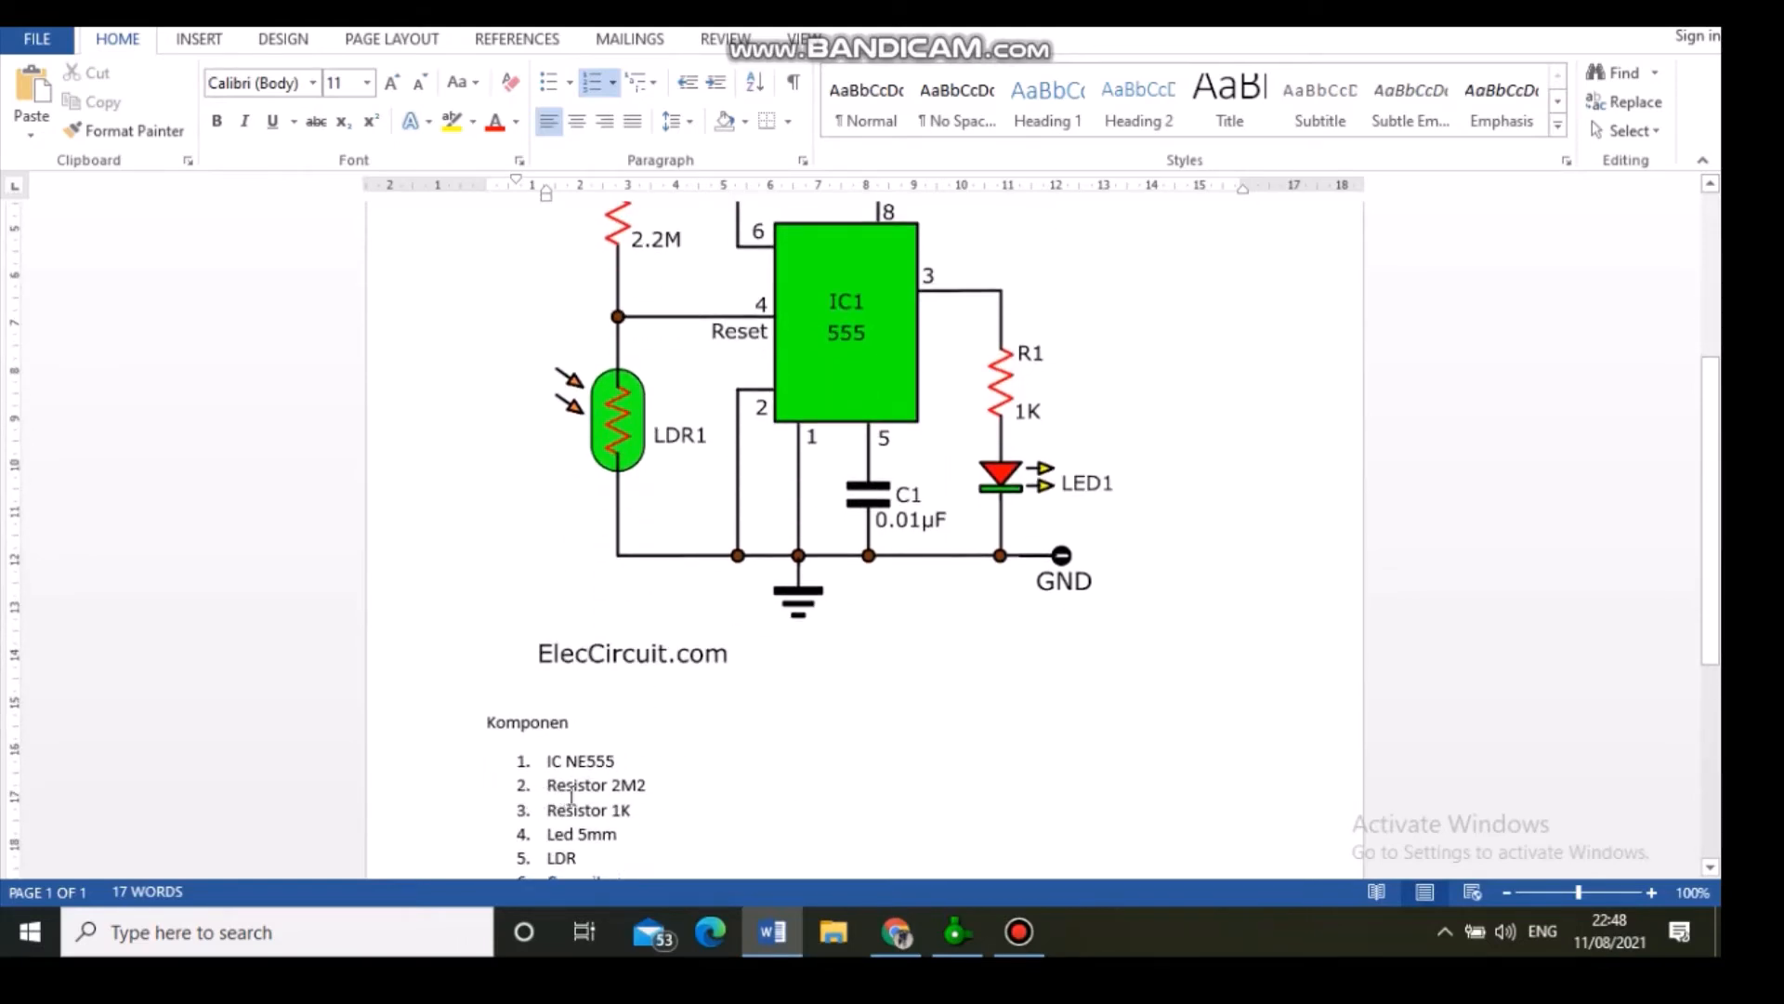
pyautogui.scroll(3, 595, 808)
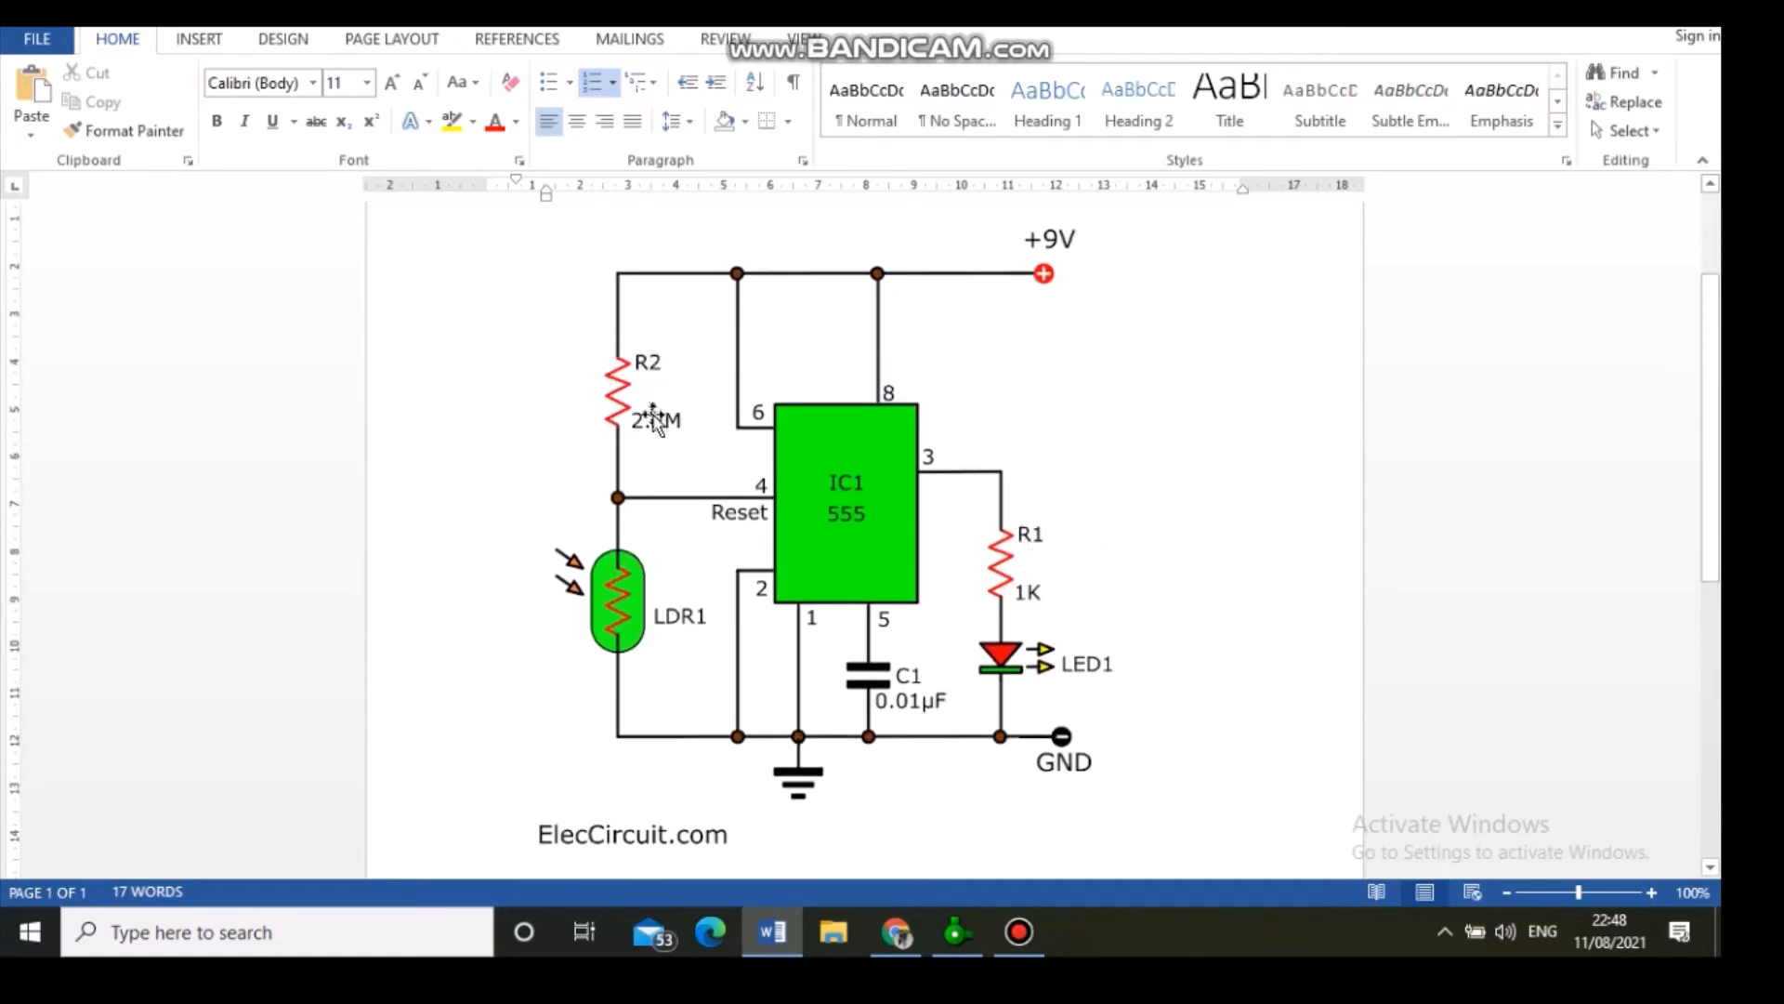
pyautogui.click(958, 932)
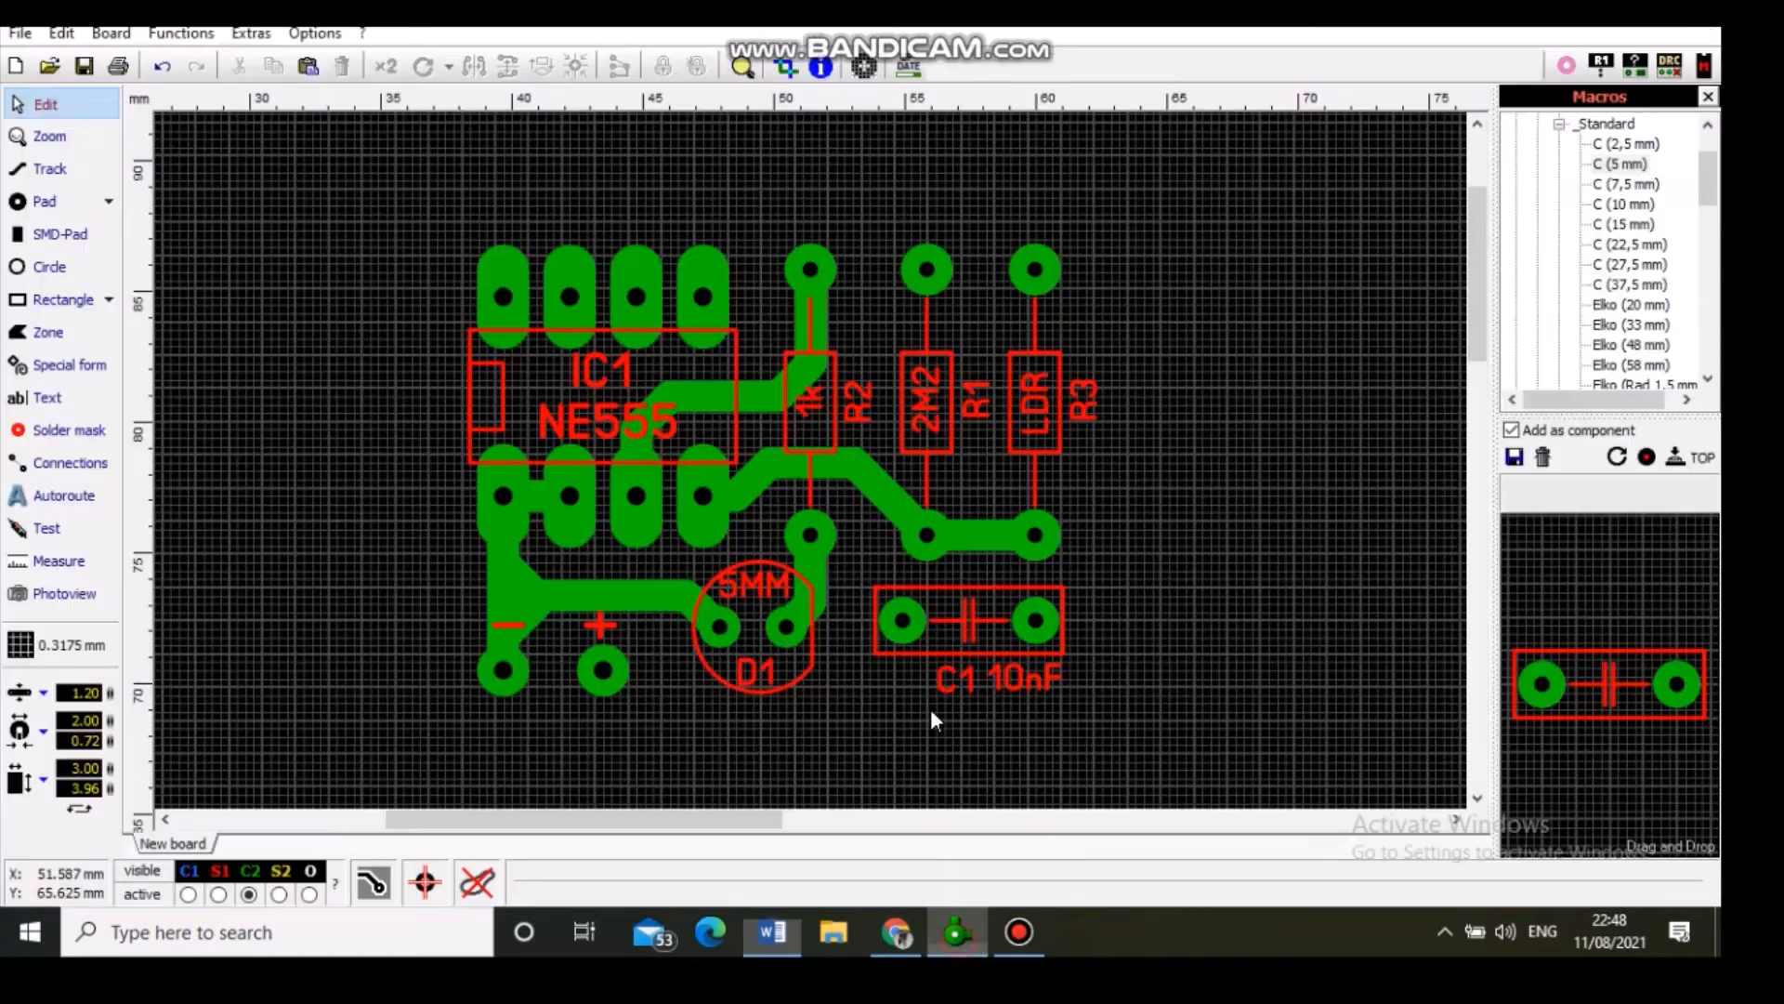
pyautogui.doubleClick(860, 411)
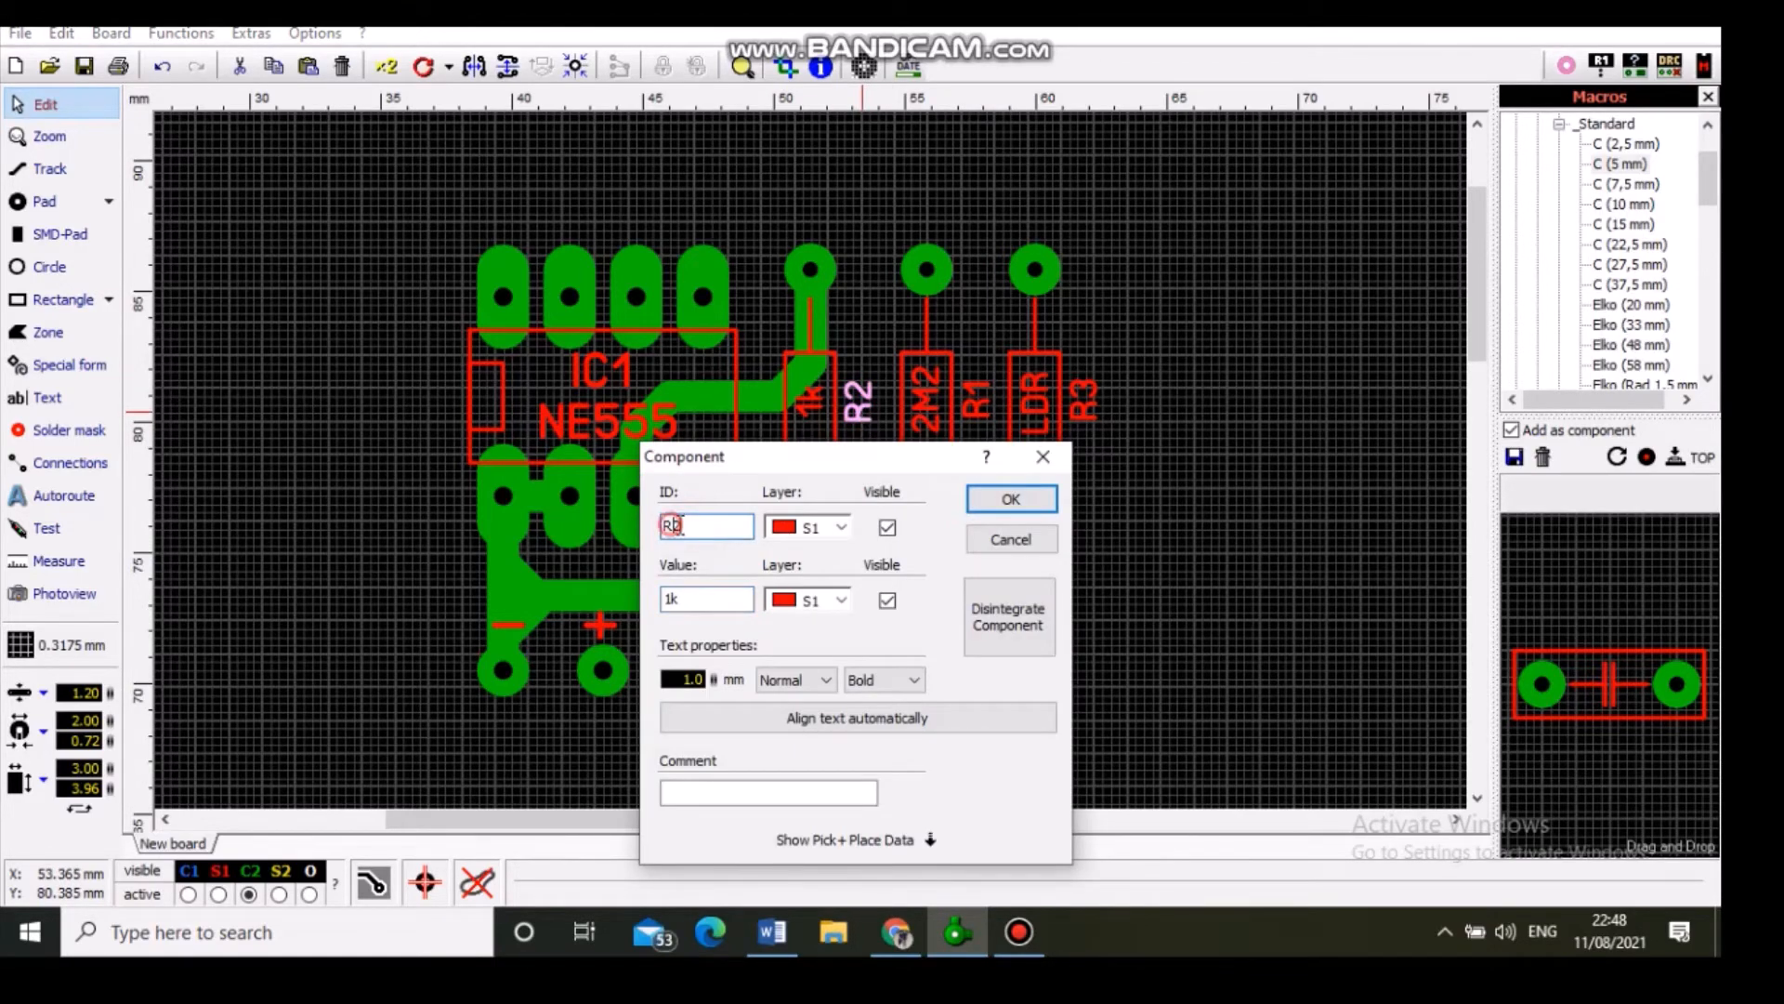
pyautogui.press('BackSpace')
pyautogui.write('1')
pyautogui.click(1011, 499)
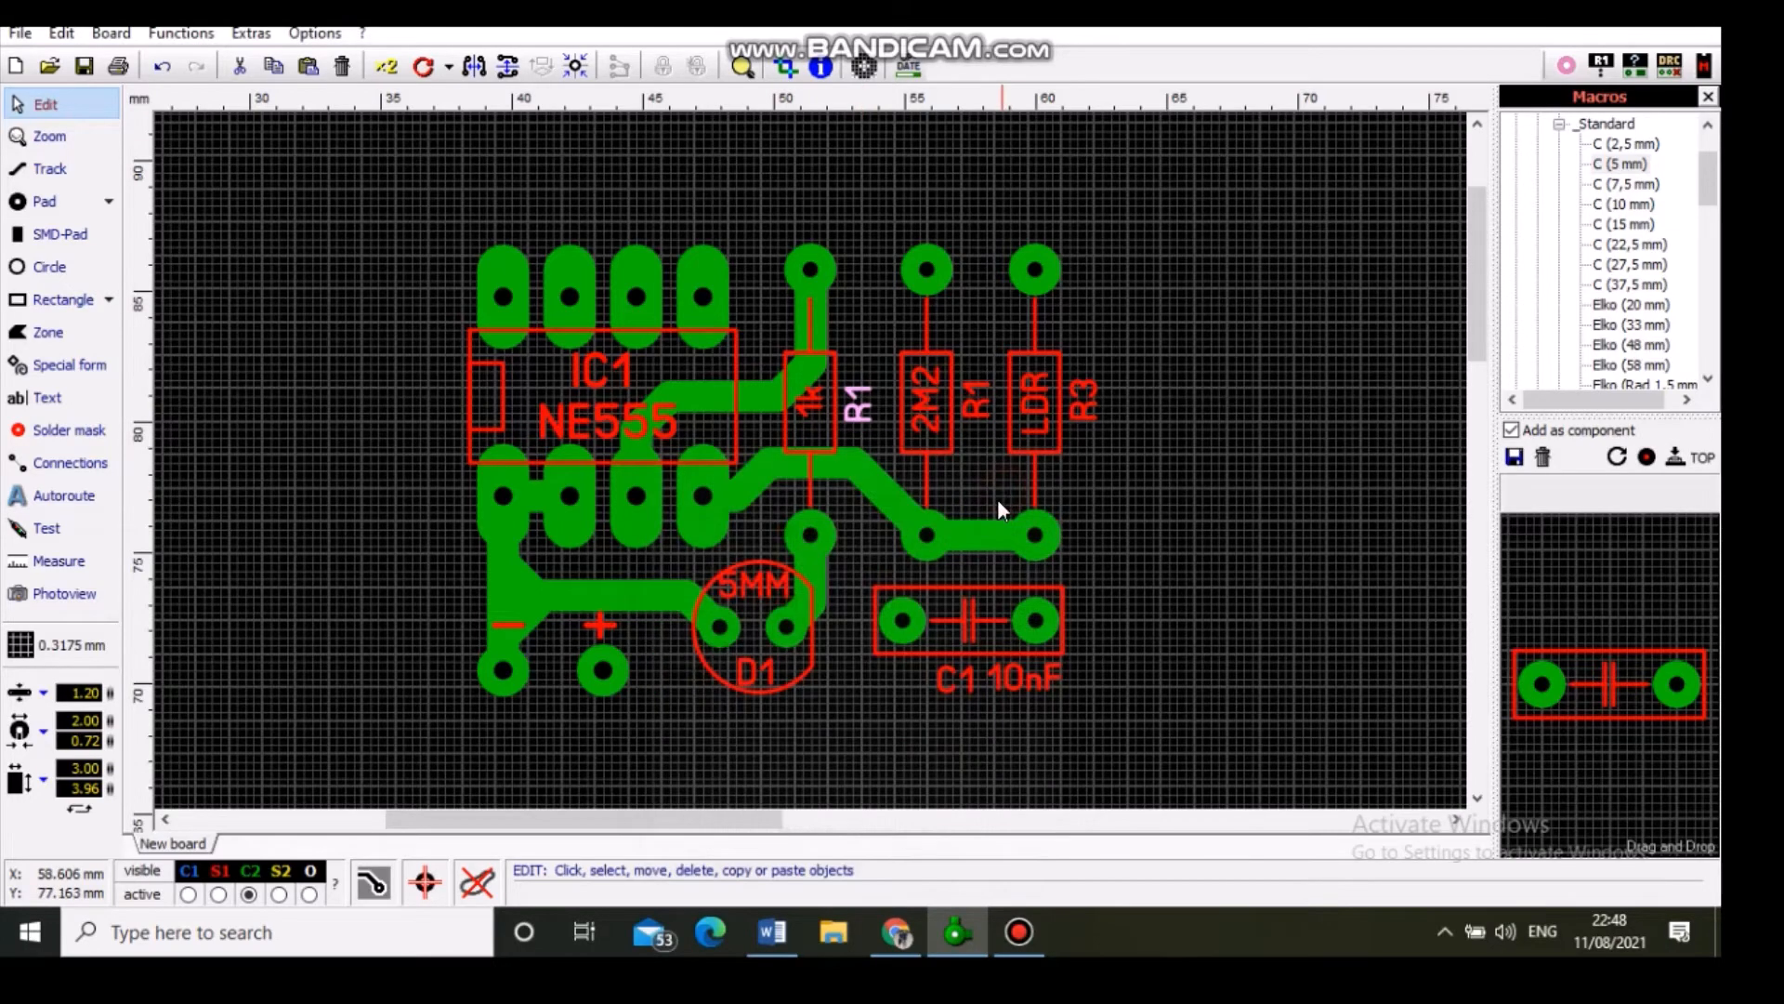
# Step: Set the 2M2 resistor's component ID to R2
pyautogui.doubleClick(980, 411)
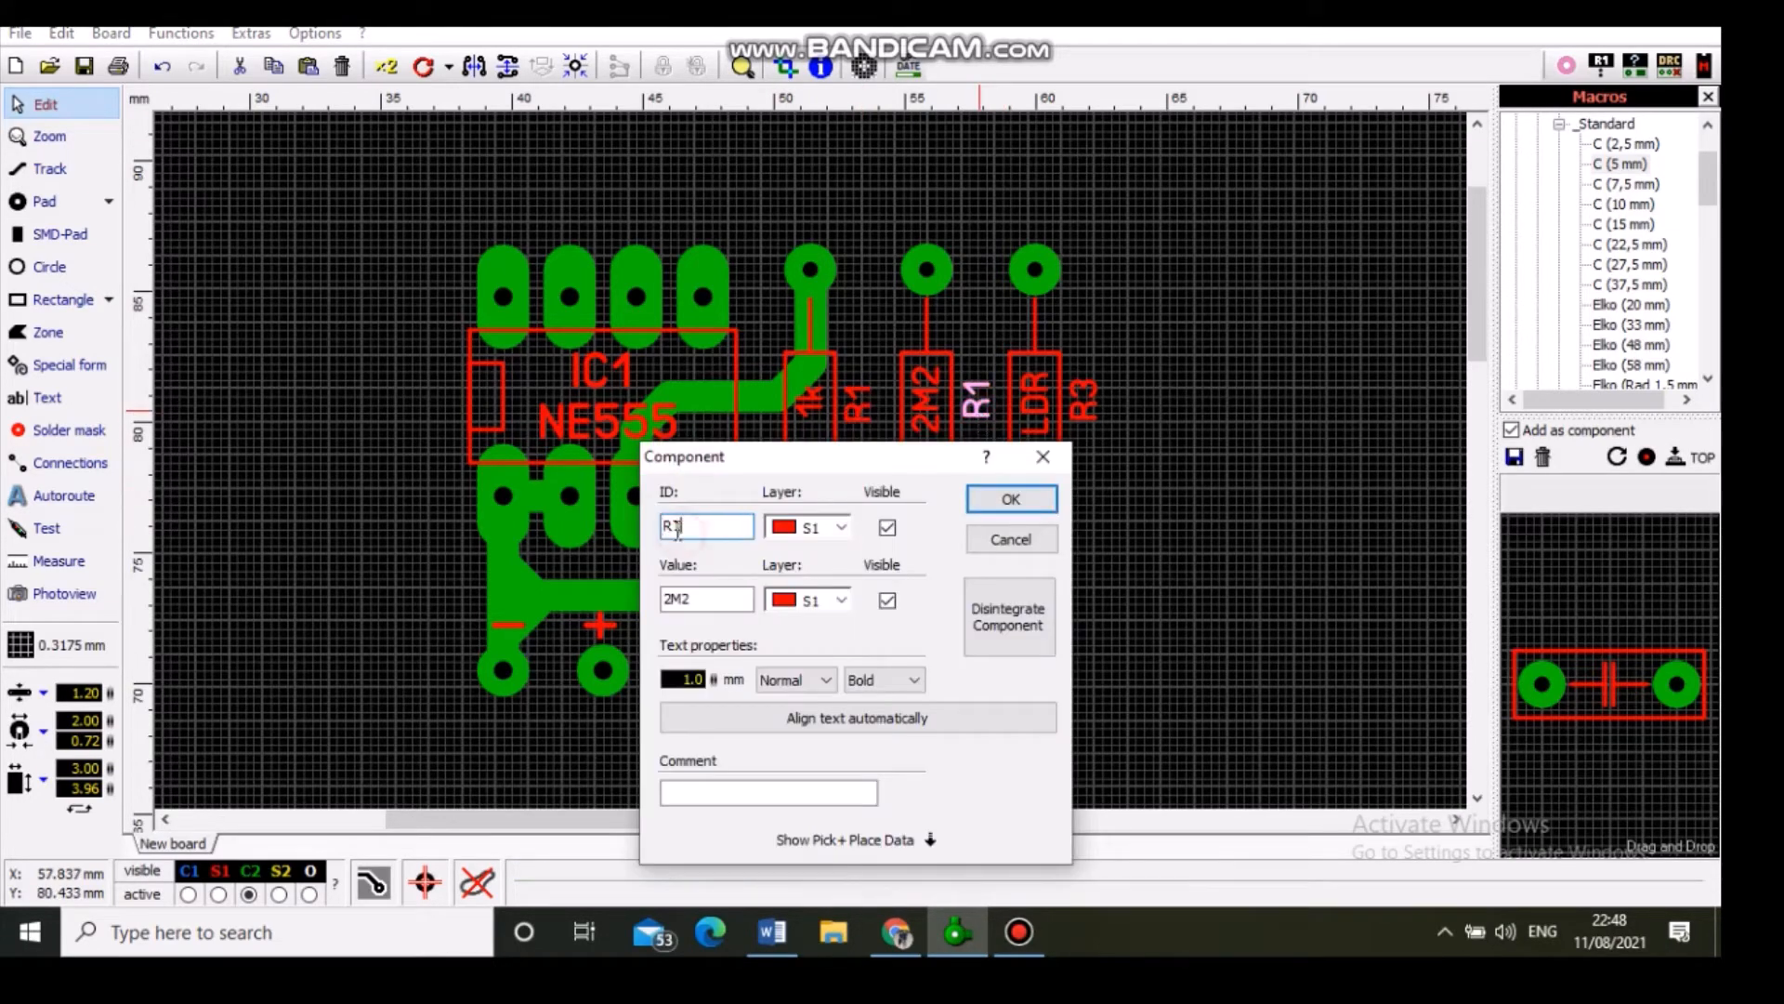
pyautogui.moveTo(672, 526); pyautogui.dragTo(686, 526)
pyautogui.write('2')
pyautogui.click(1011, 502)
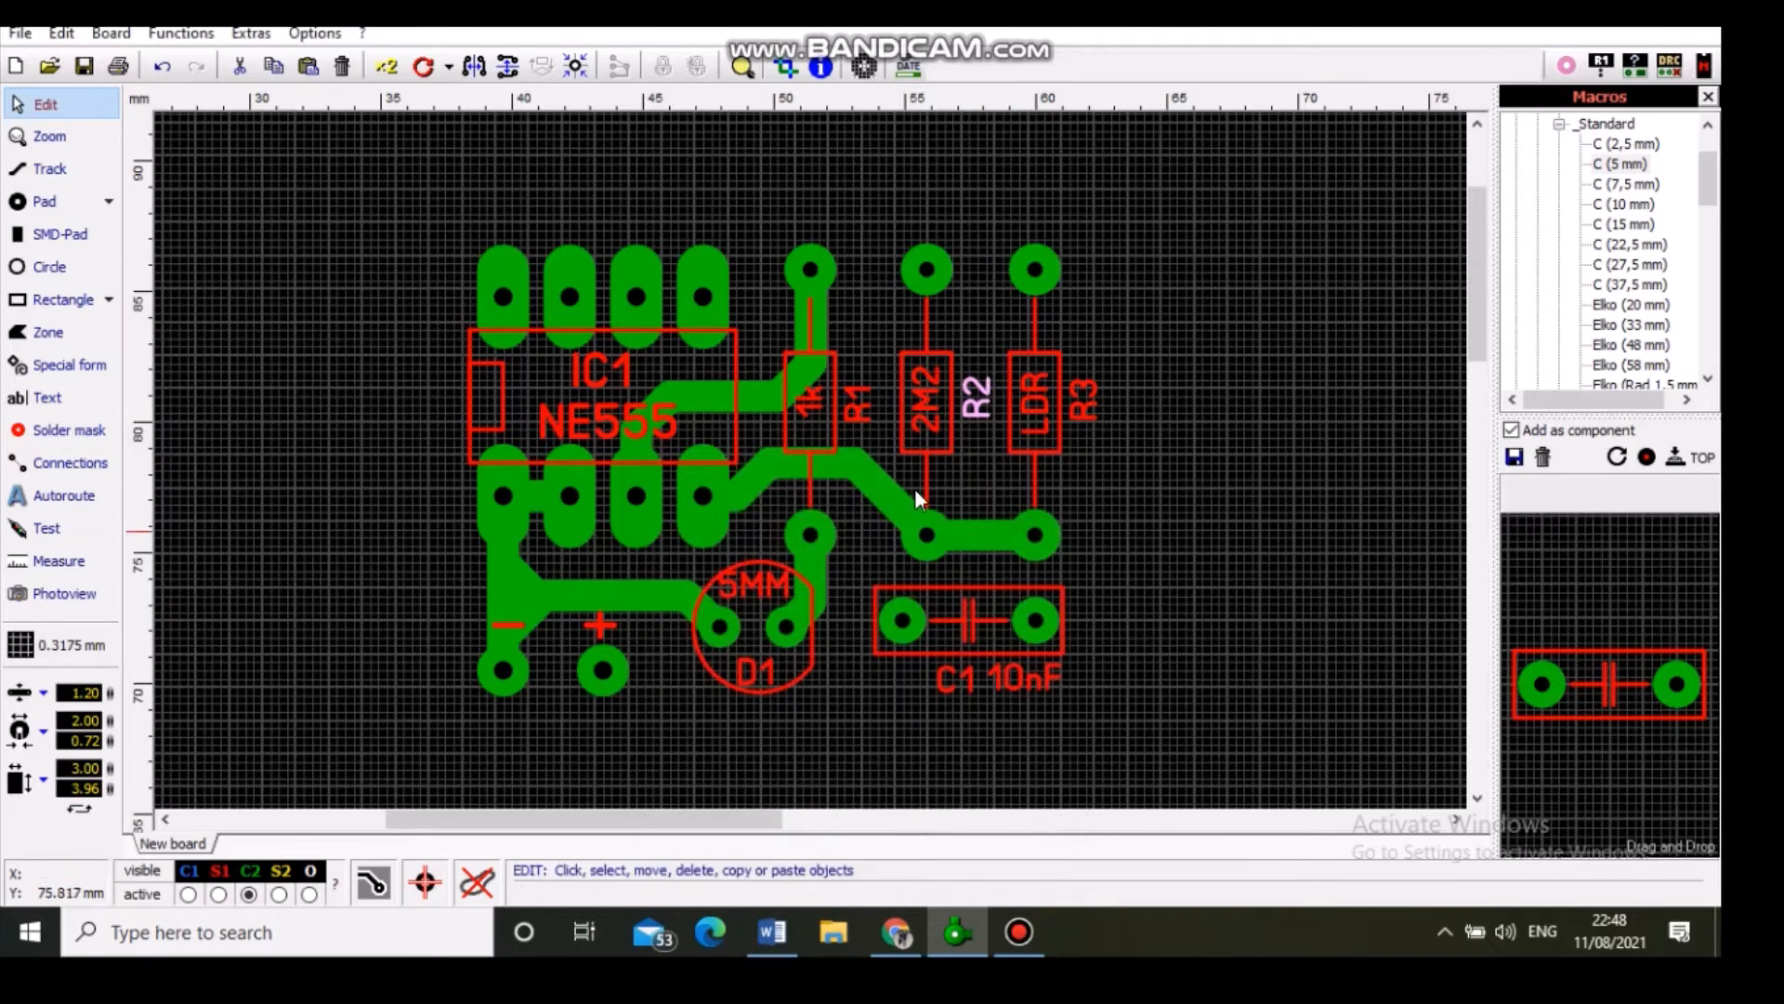
pyautogui.click(1018, 953)
pyautogui.click(1020, 955)
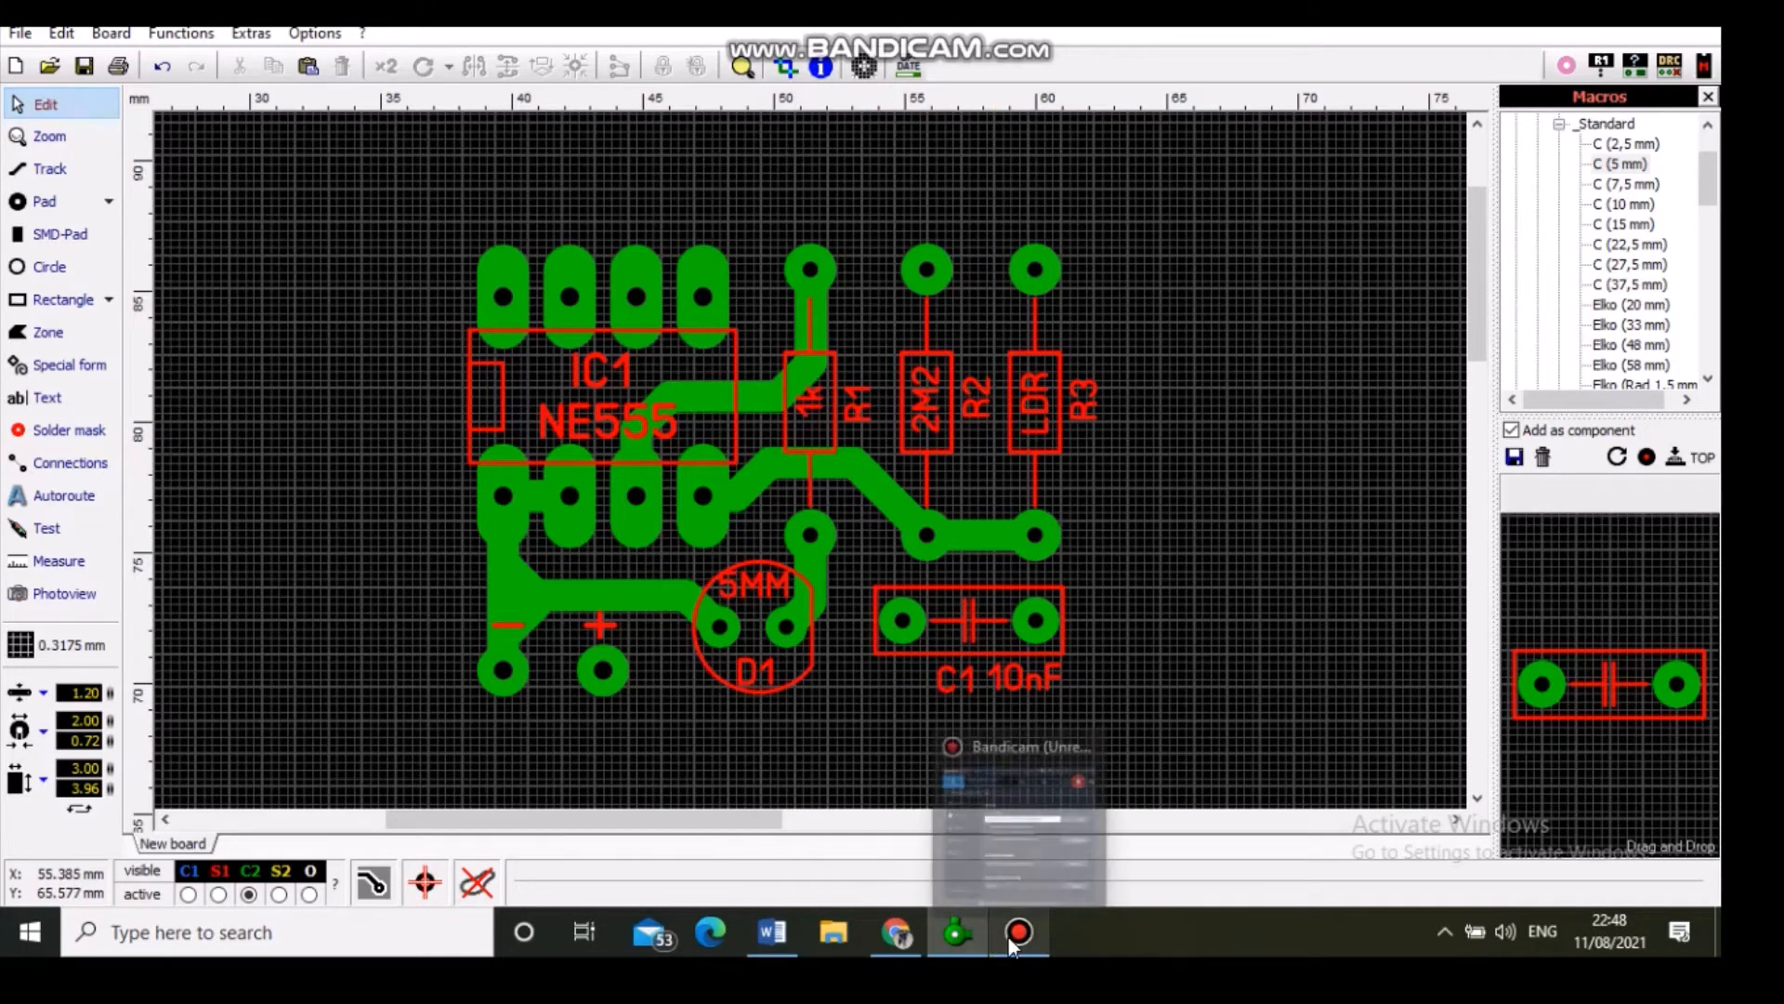
pyautogui.moveTo(896, 932)
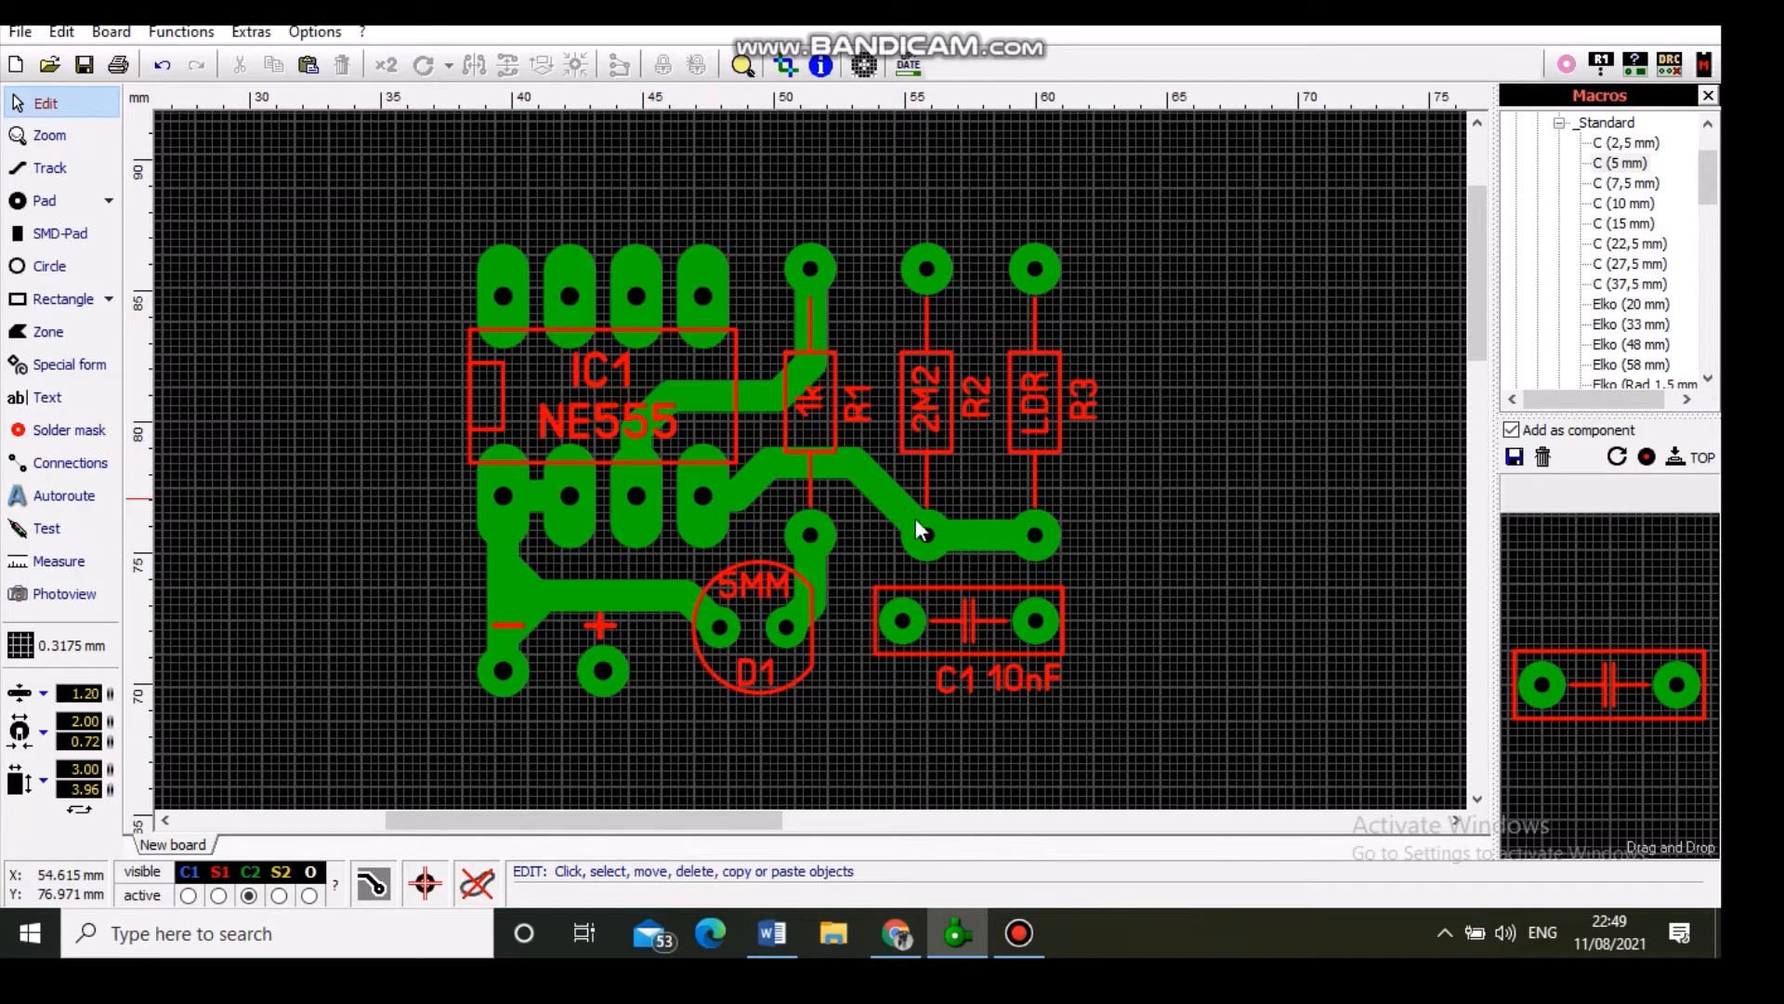
# Step: Review the Word schematic, then in Sprint-Layout route a track from the LDR's upper pad around C1 and below D1 to the plus supply pad
pyautogui.click(779, 935)
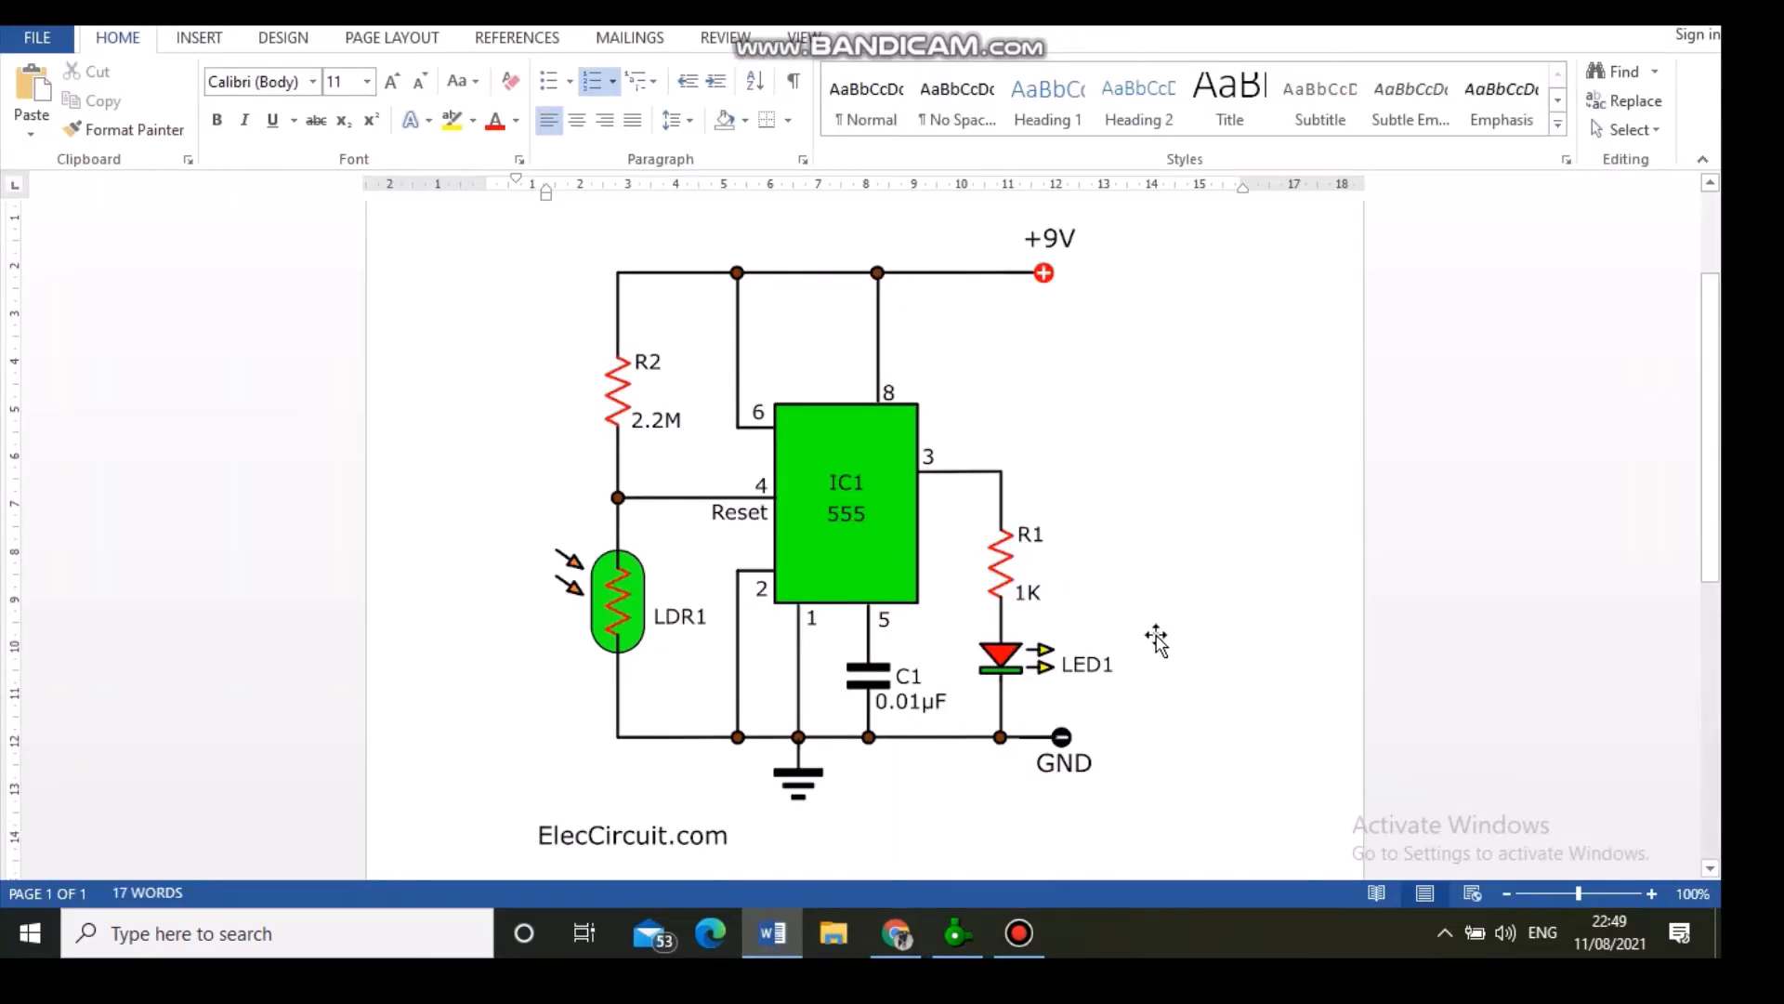
pyautogui.scroll(-1, 1155, 641)
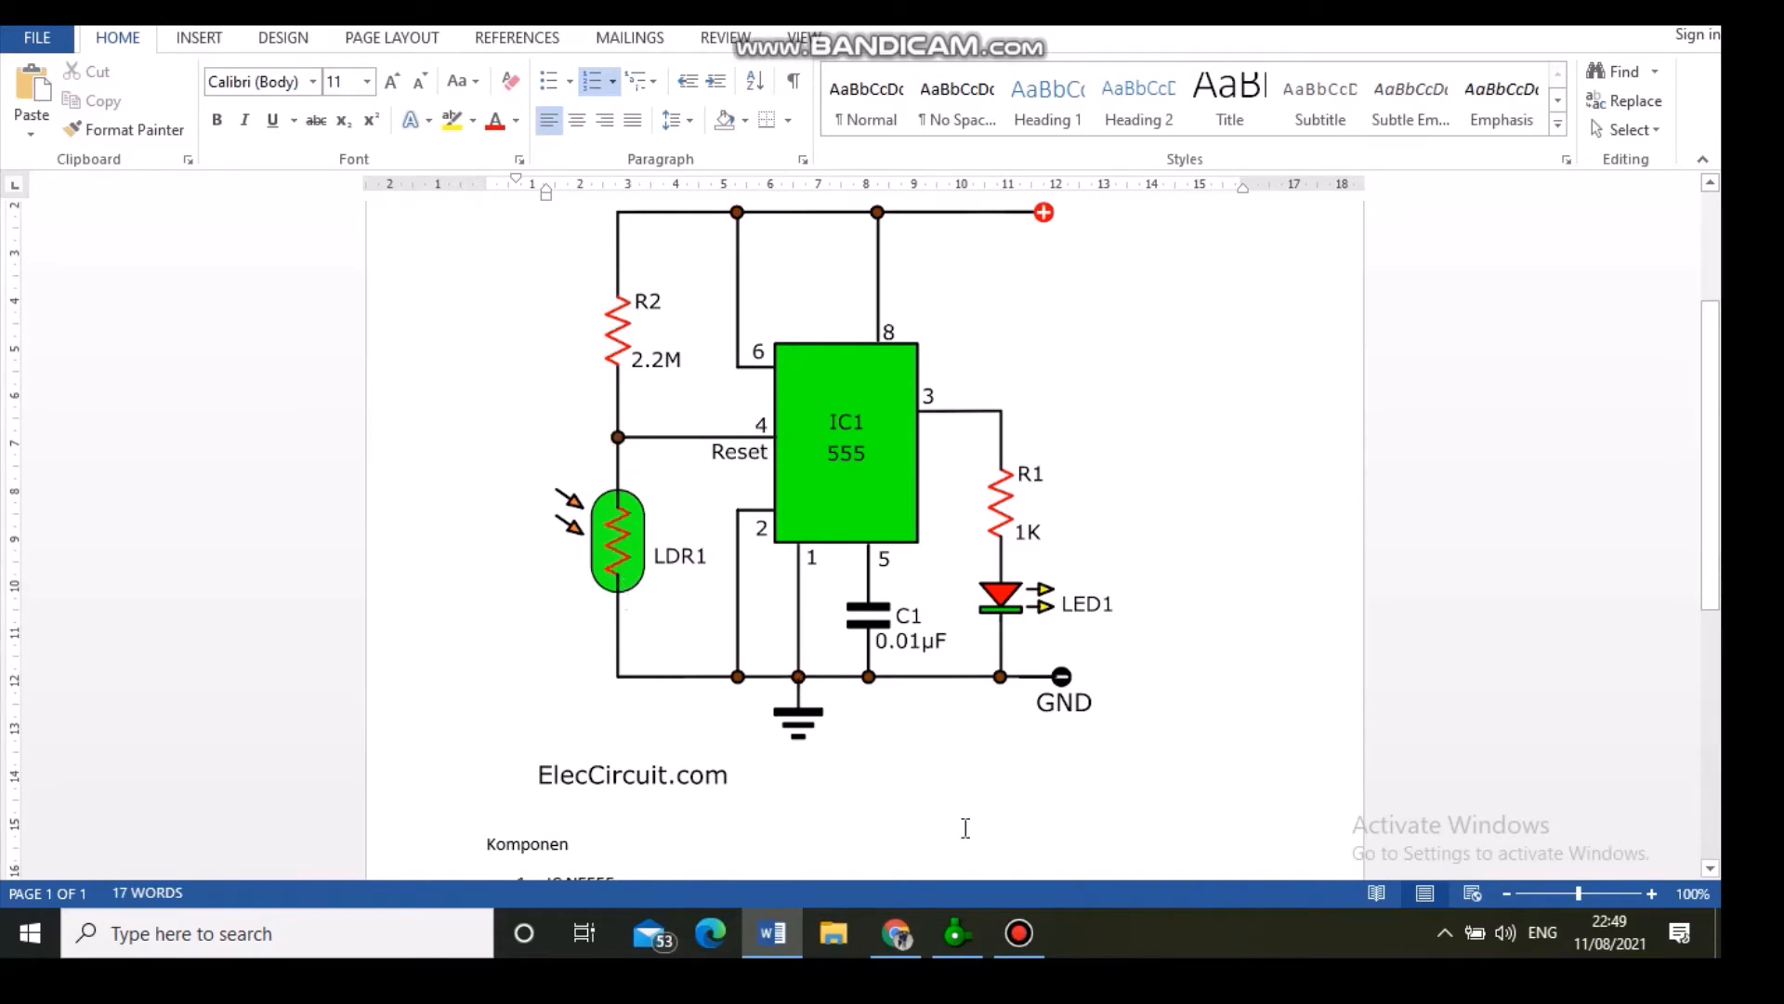
pyautogui.click(957, 938)
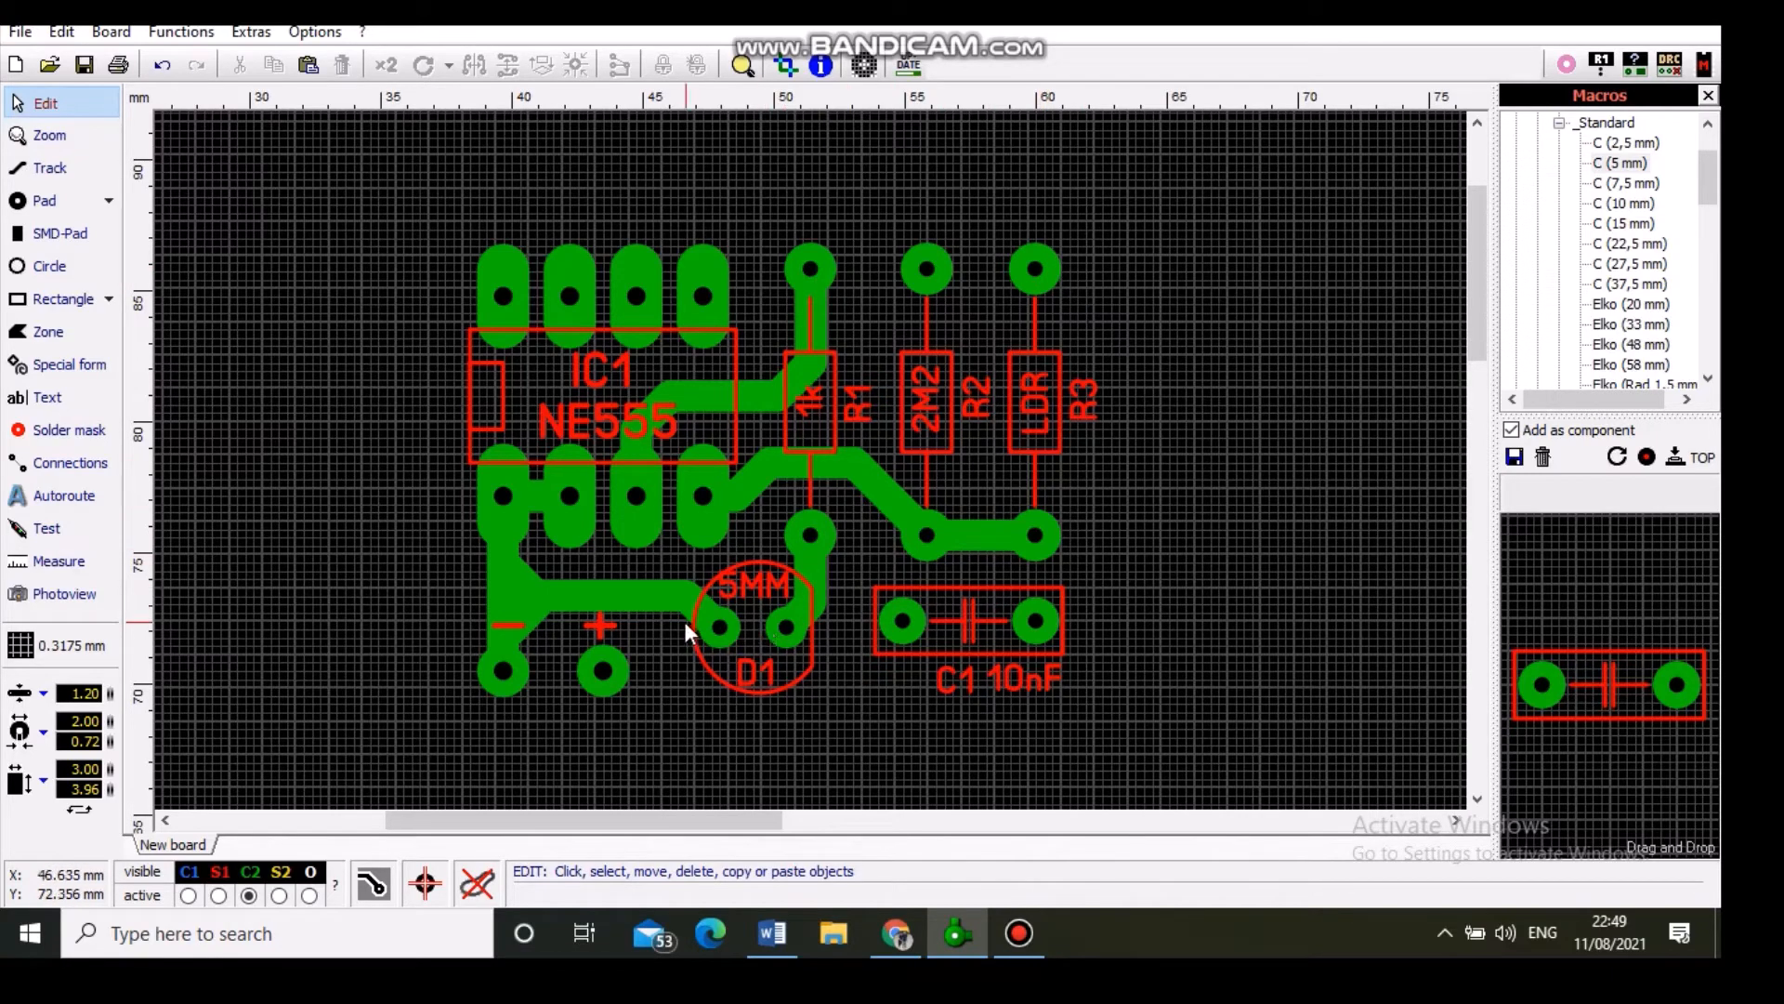
pyautogui.click(46, 169)
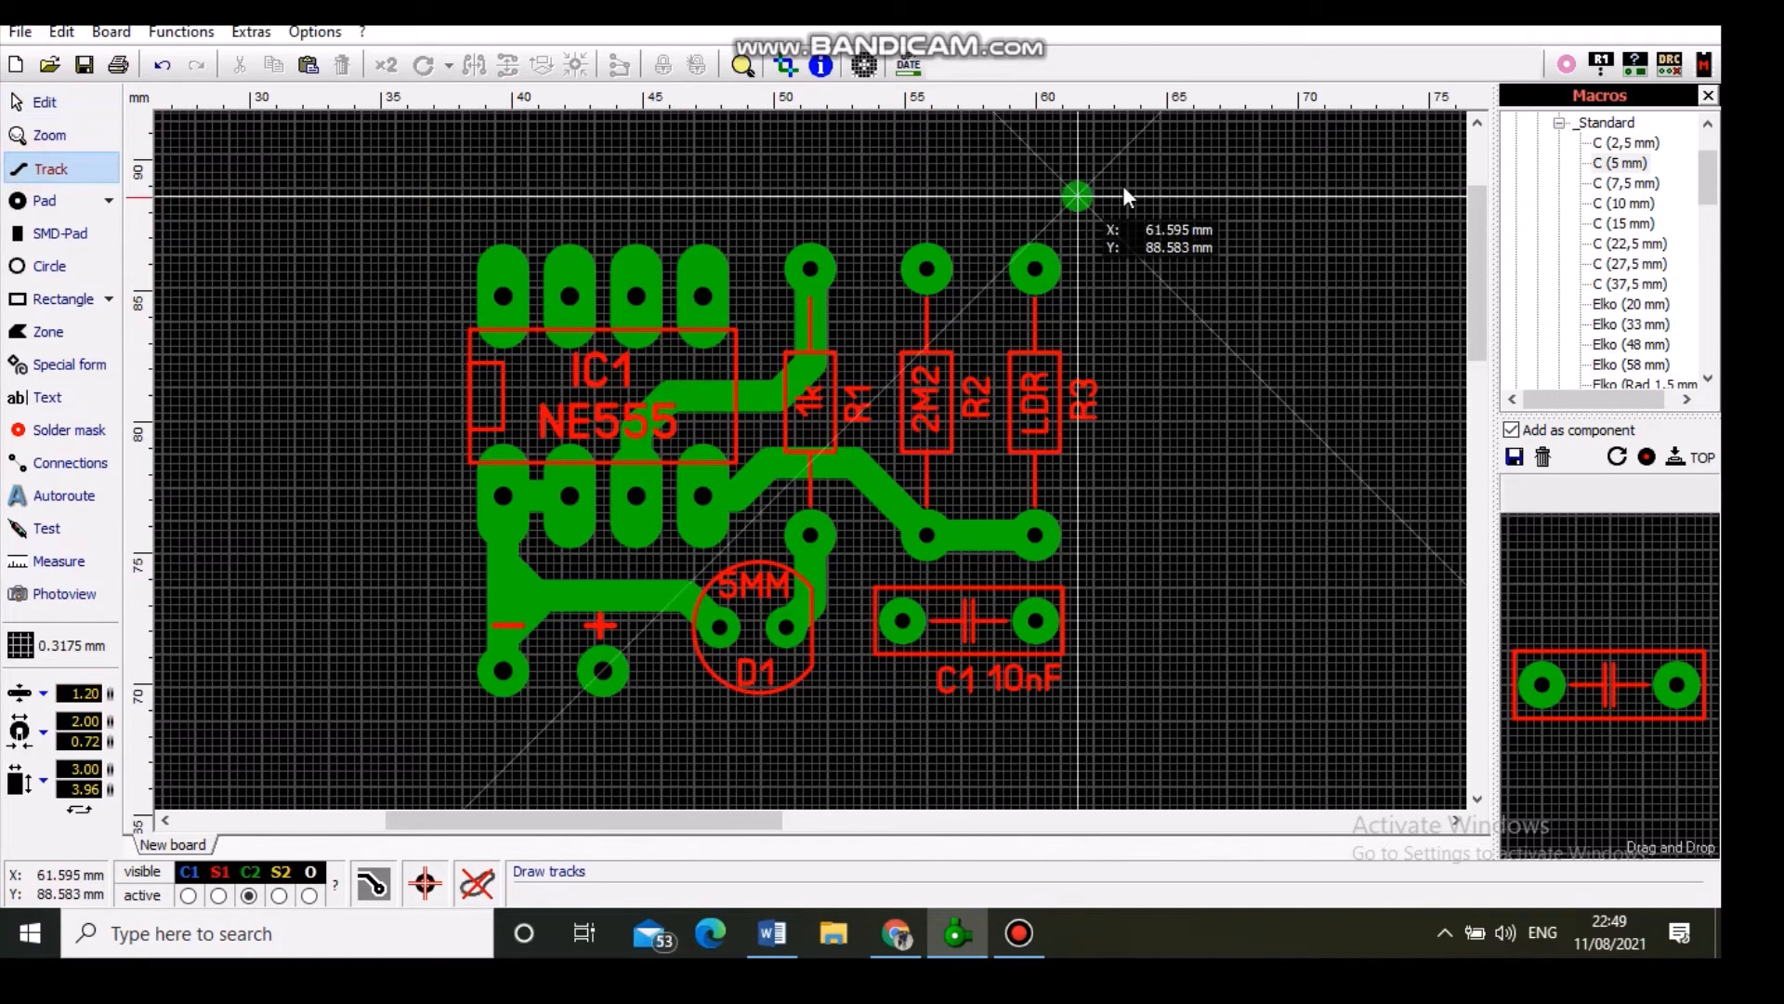
pyautogui.click(1041, 275)
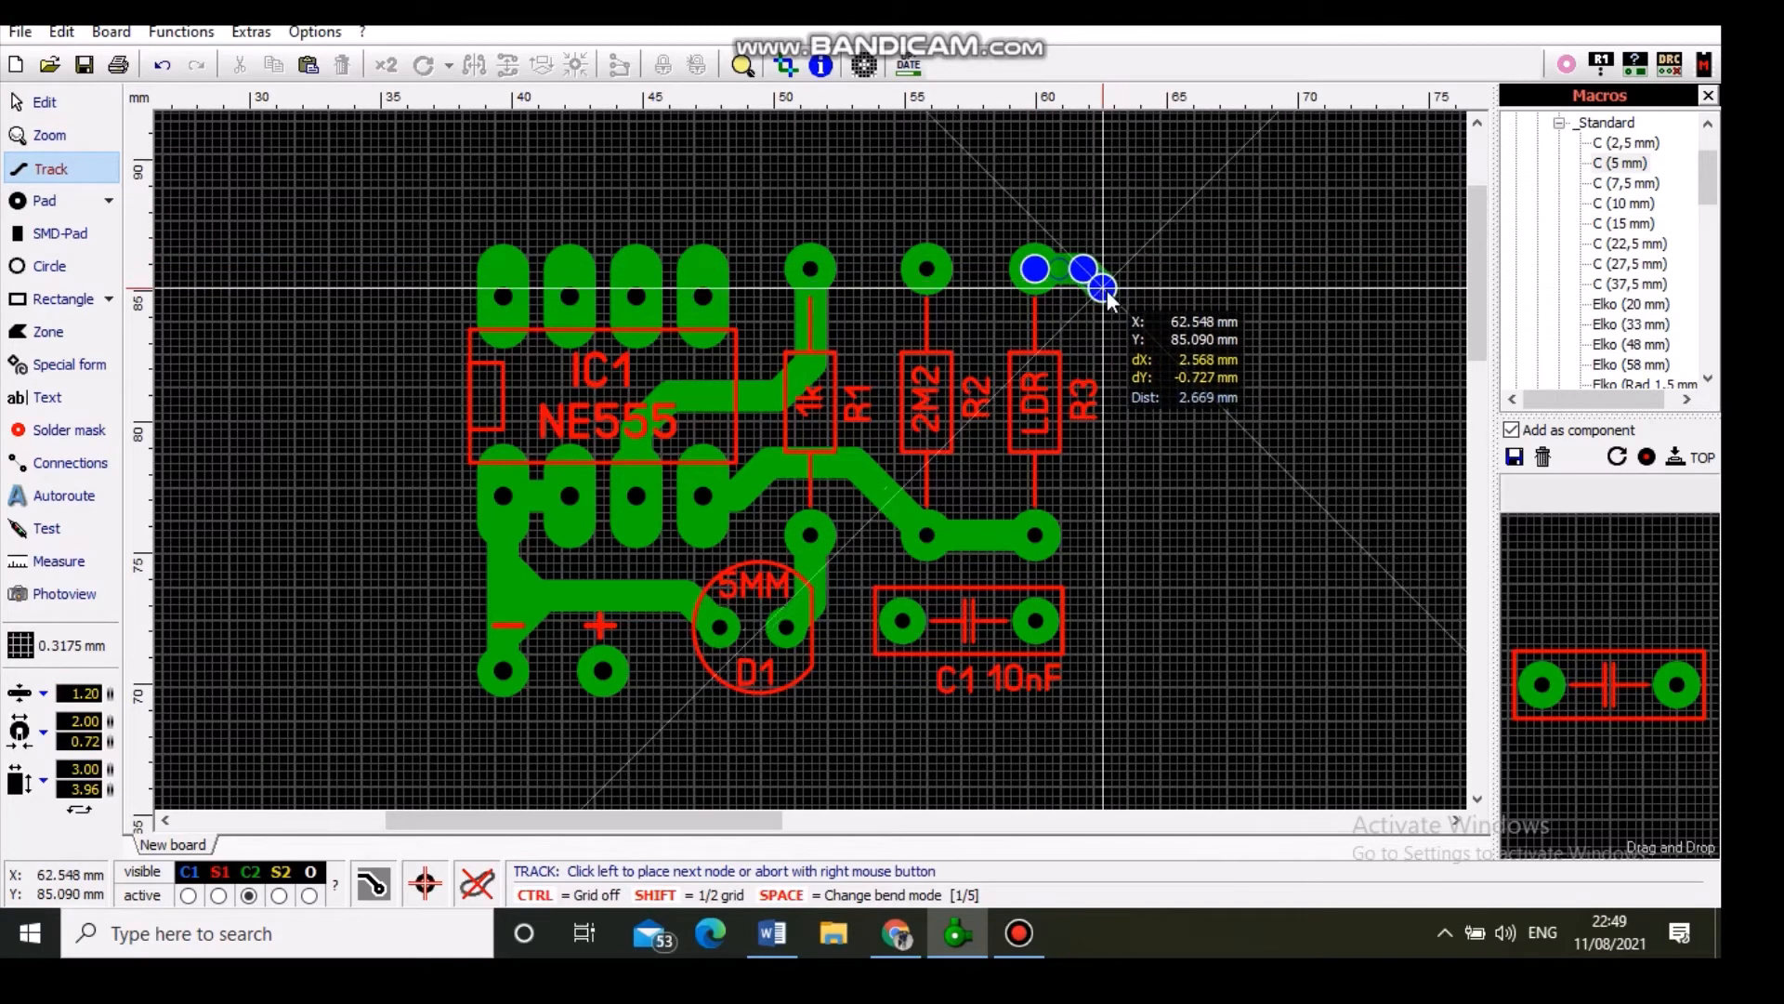
pyautogui.click(1110, 289)
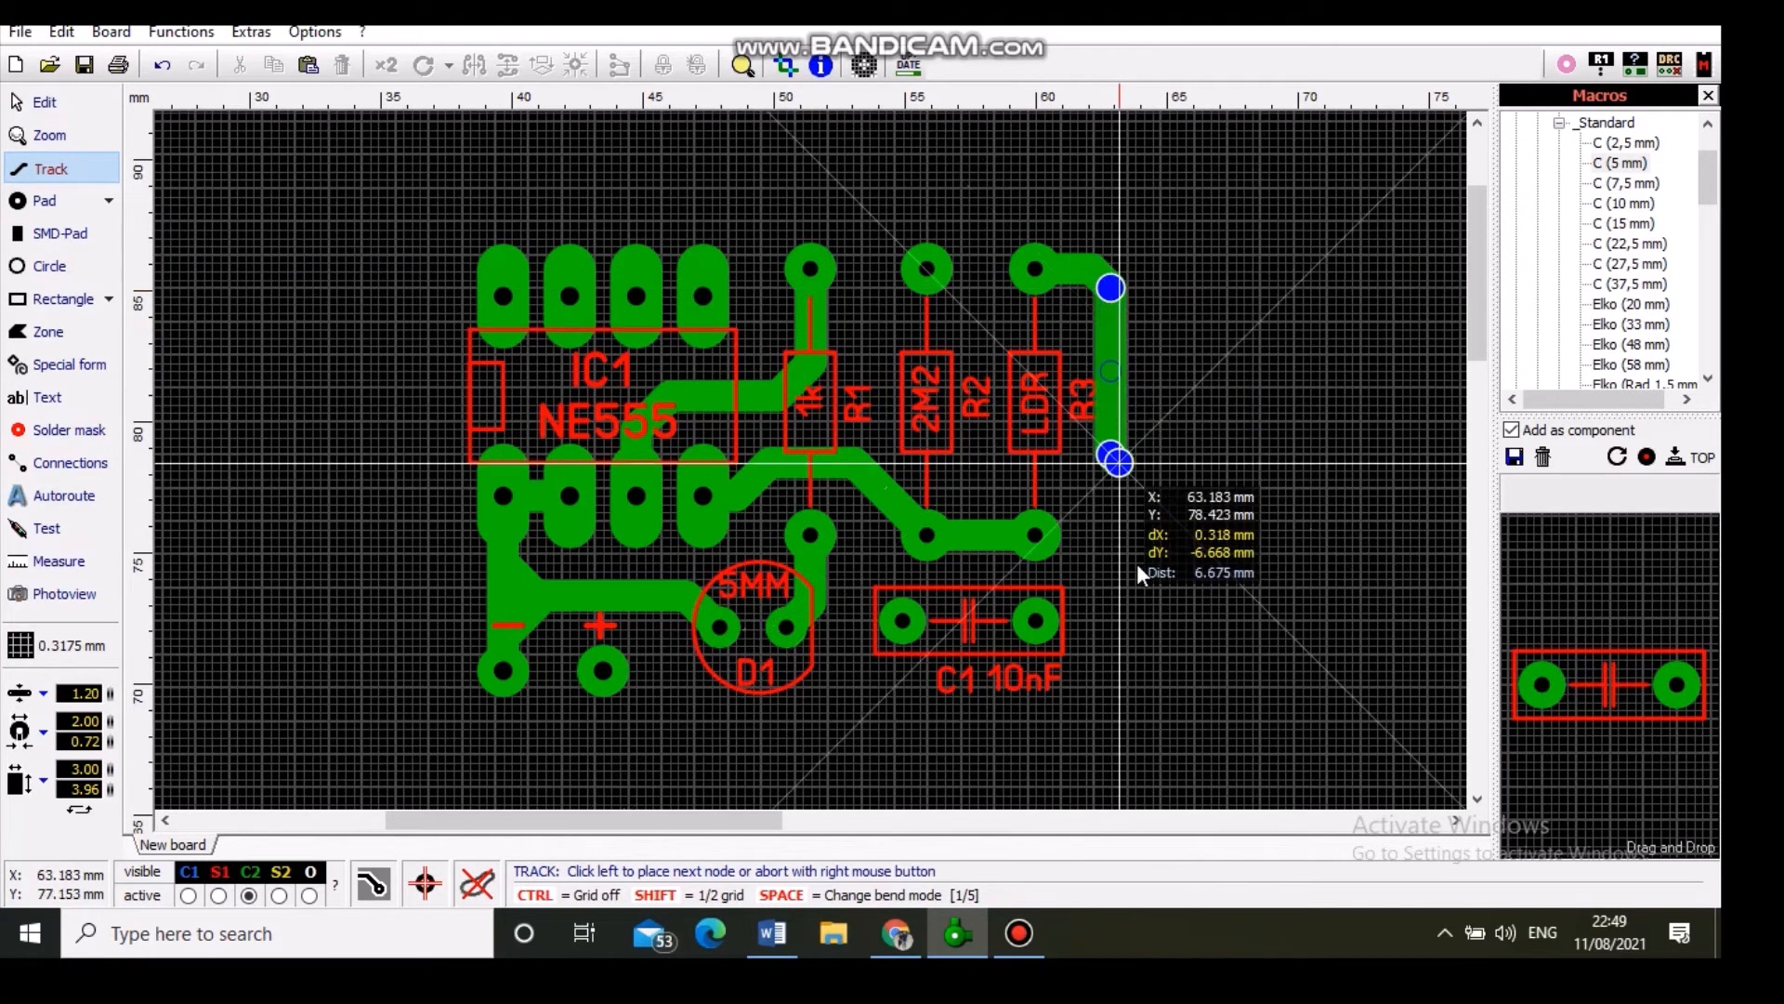
pyautogui.click(1086, 704)
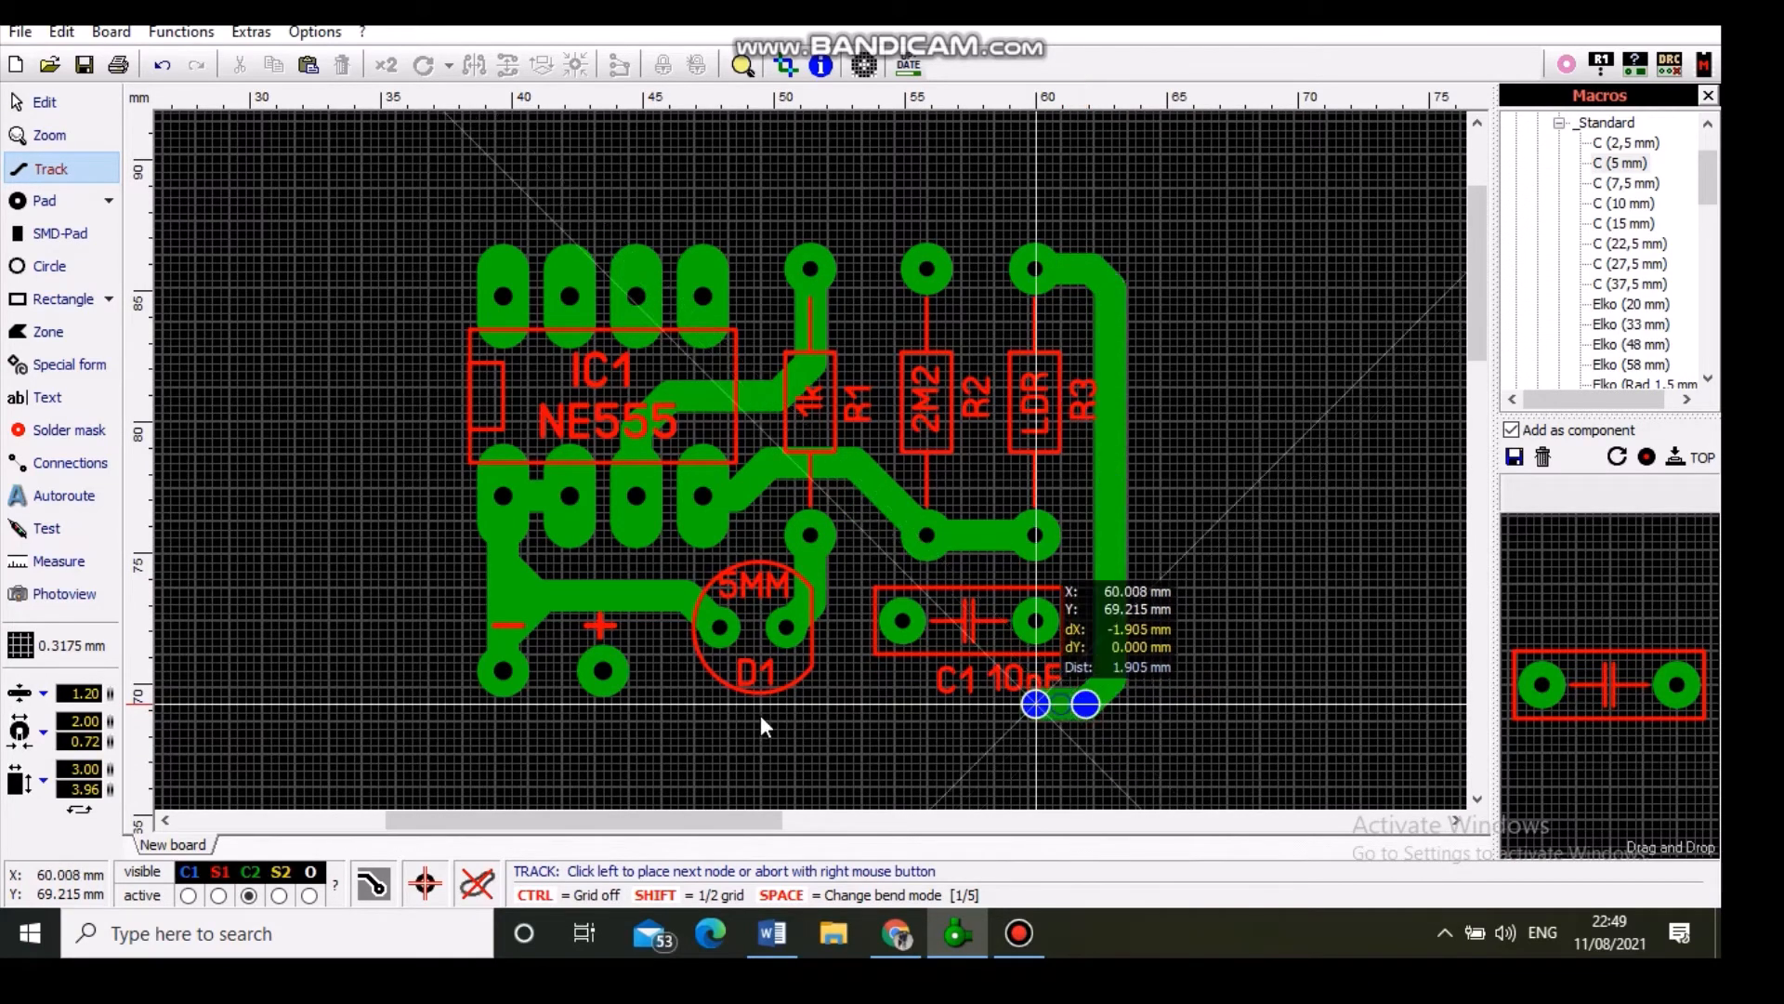
pyautogui.click(605, 670)
pyautogui.rightClick(608, 688)
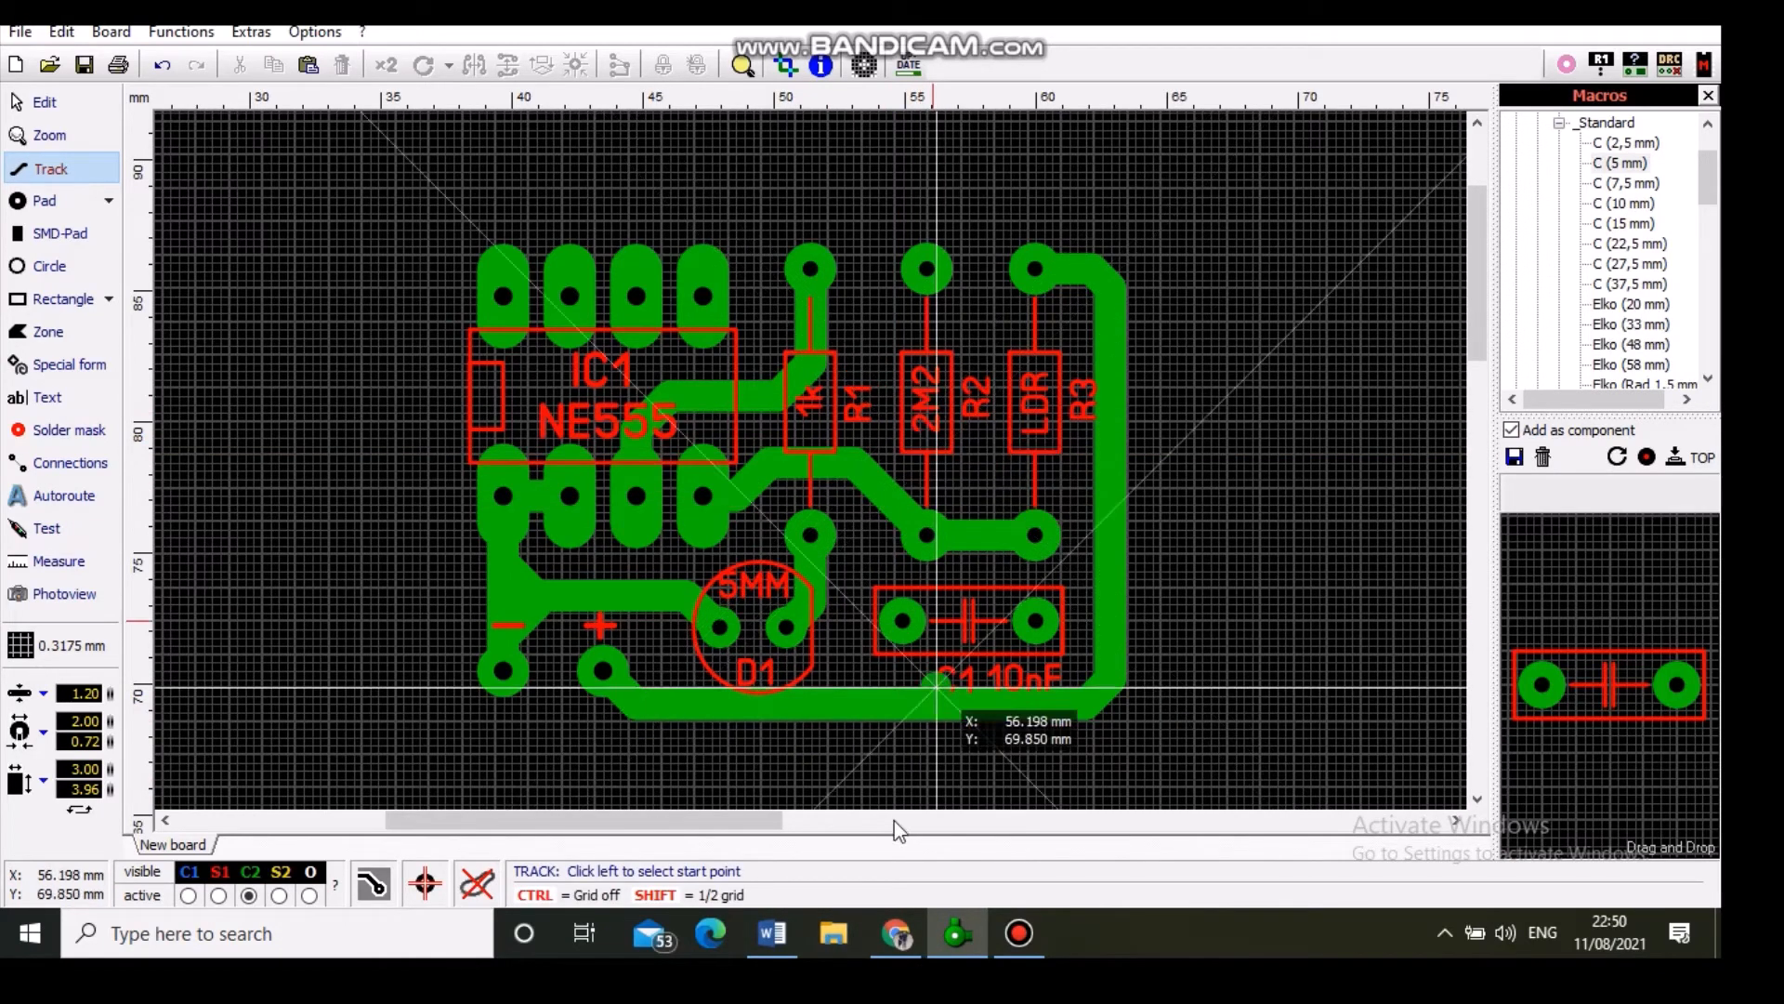
# Step: Recheck the LDR's supply connection in the Word schematic, then in Sprint-Layout detach its track from the plus pad and shorten it to end just below D1
pyautogui.click(783, 934)
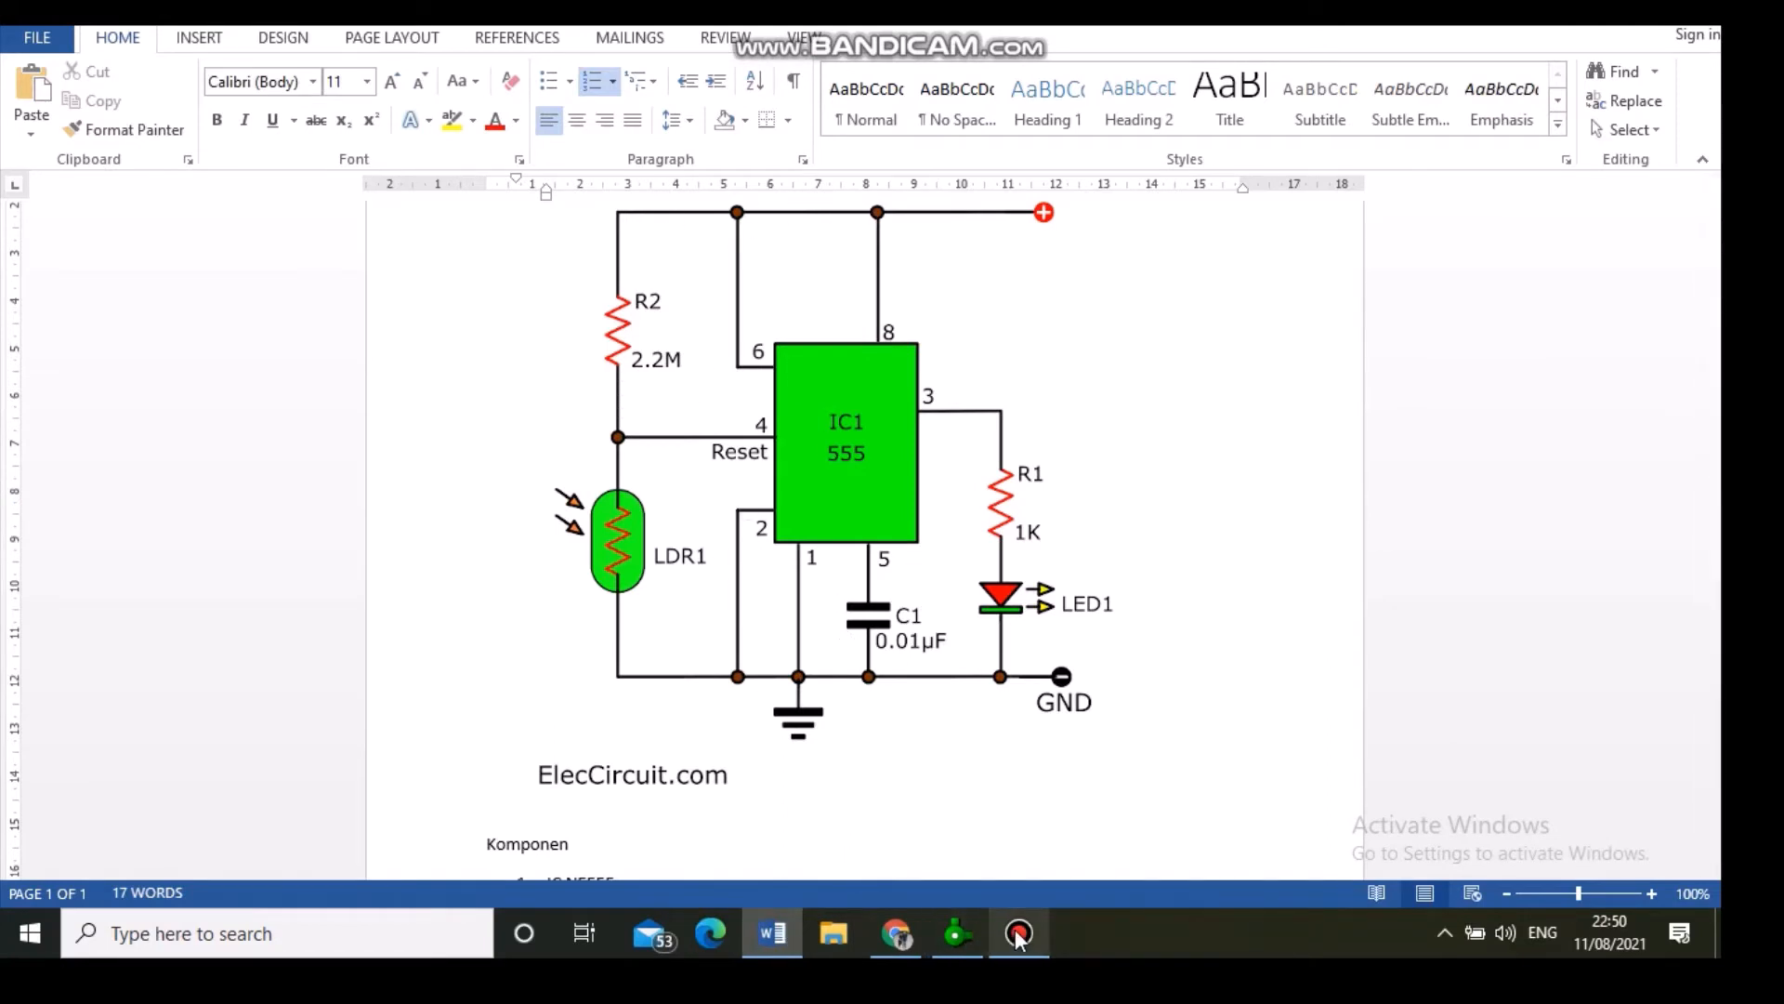
pyautogui.click(956, 936)
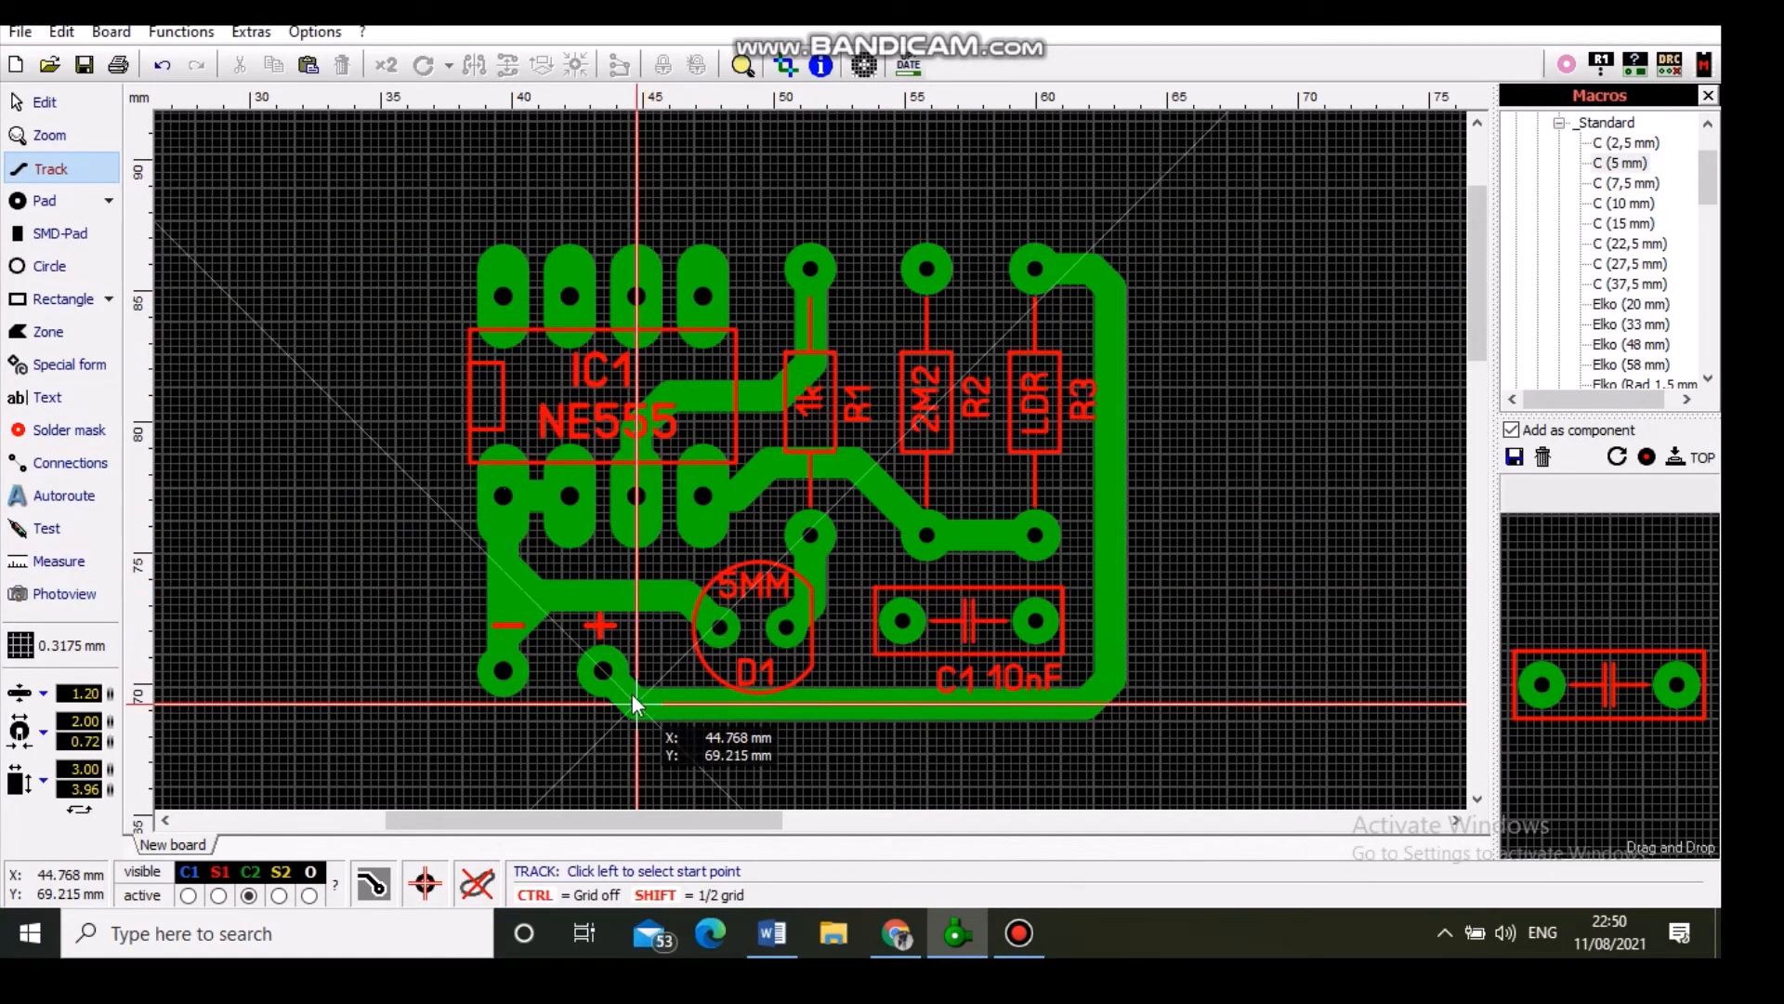
pyautogui.press('Escape')
pyautogui.click(674, 697)
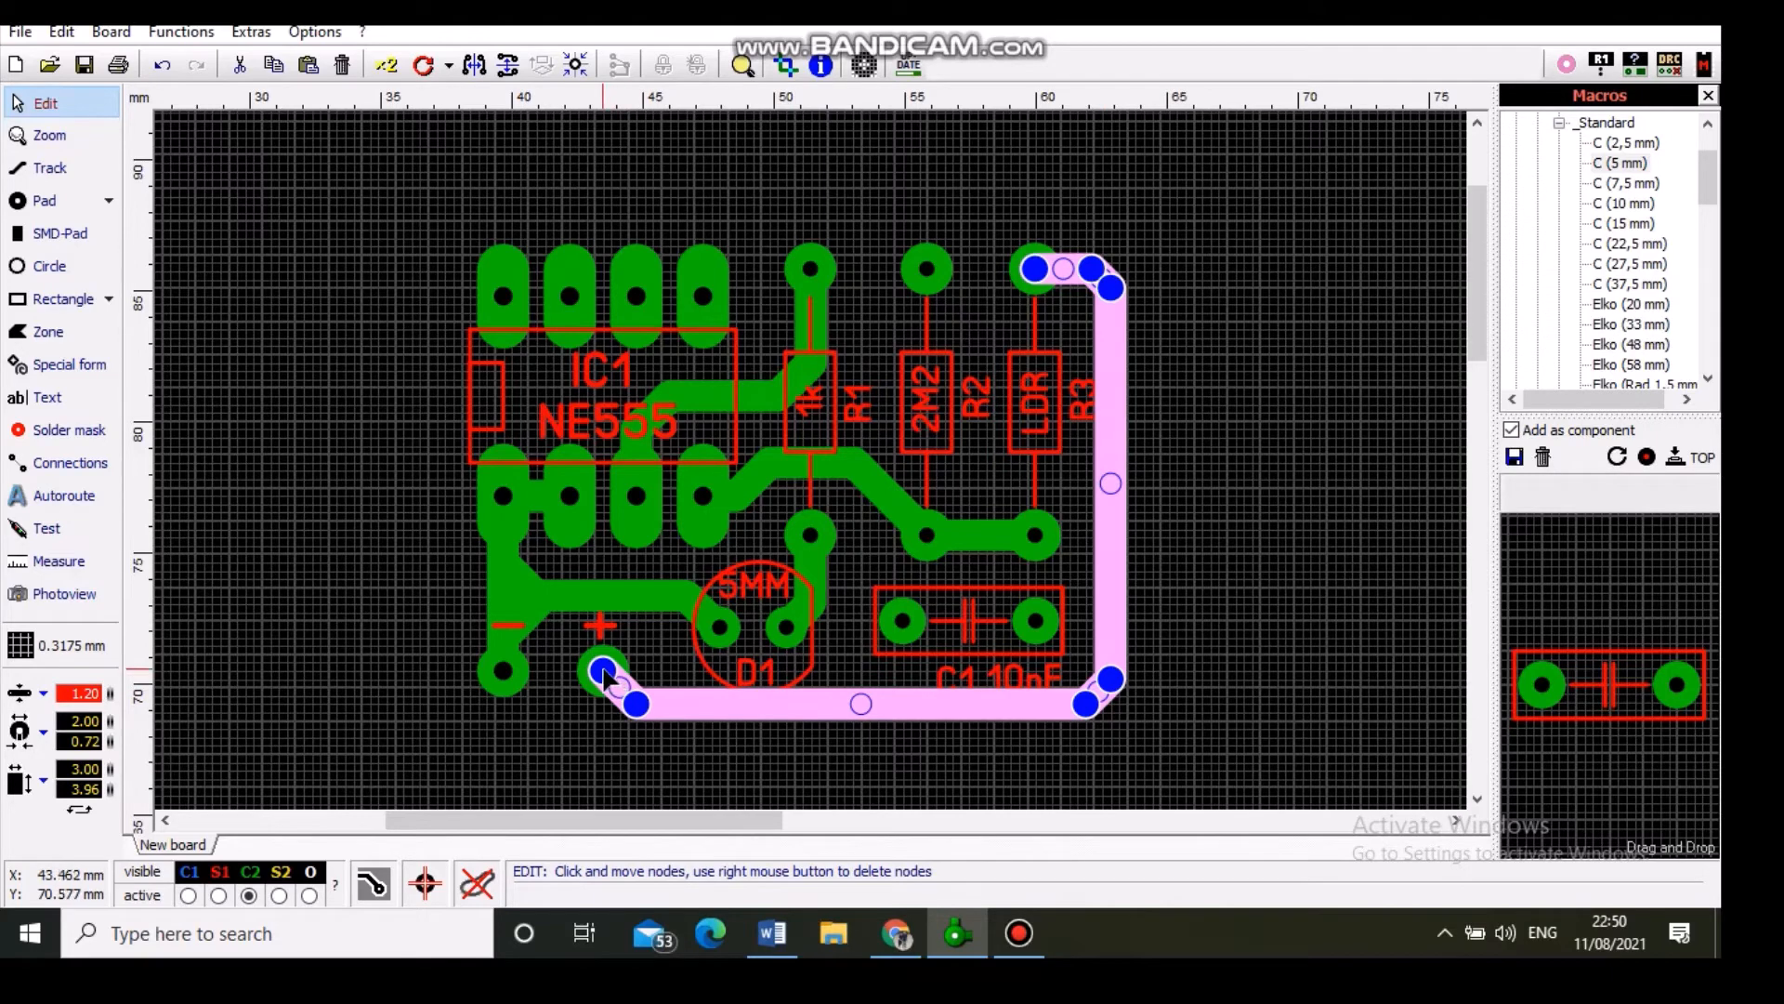
pyautogui.moveTo(604, 671); pyautogui.dragTo(633, 671)
pyautogui.moveTo(697, 663); pyautogui.dragTo(721, 629)
pyautogui.moveTo(635, 704); pyautogui.dragTo(795, 704)
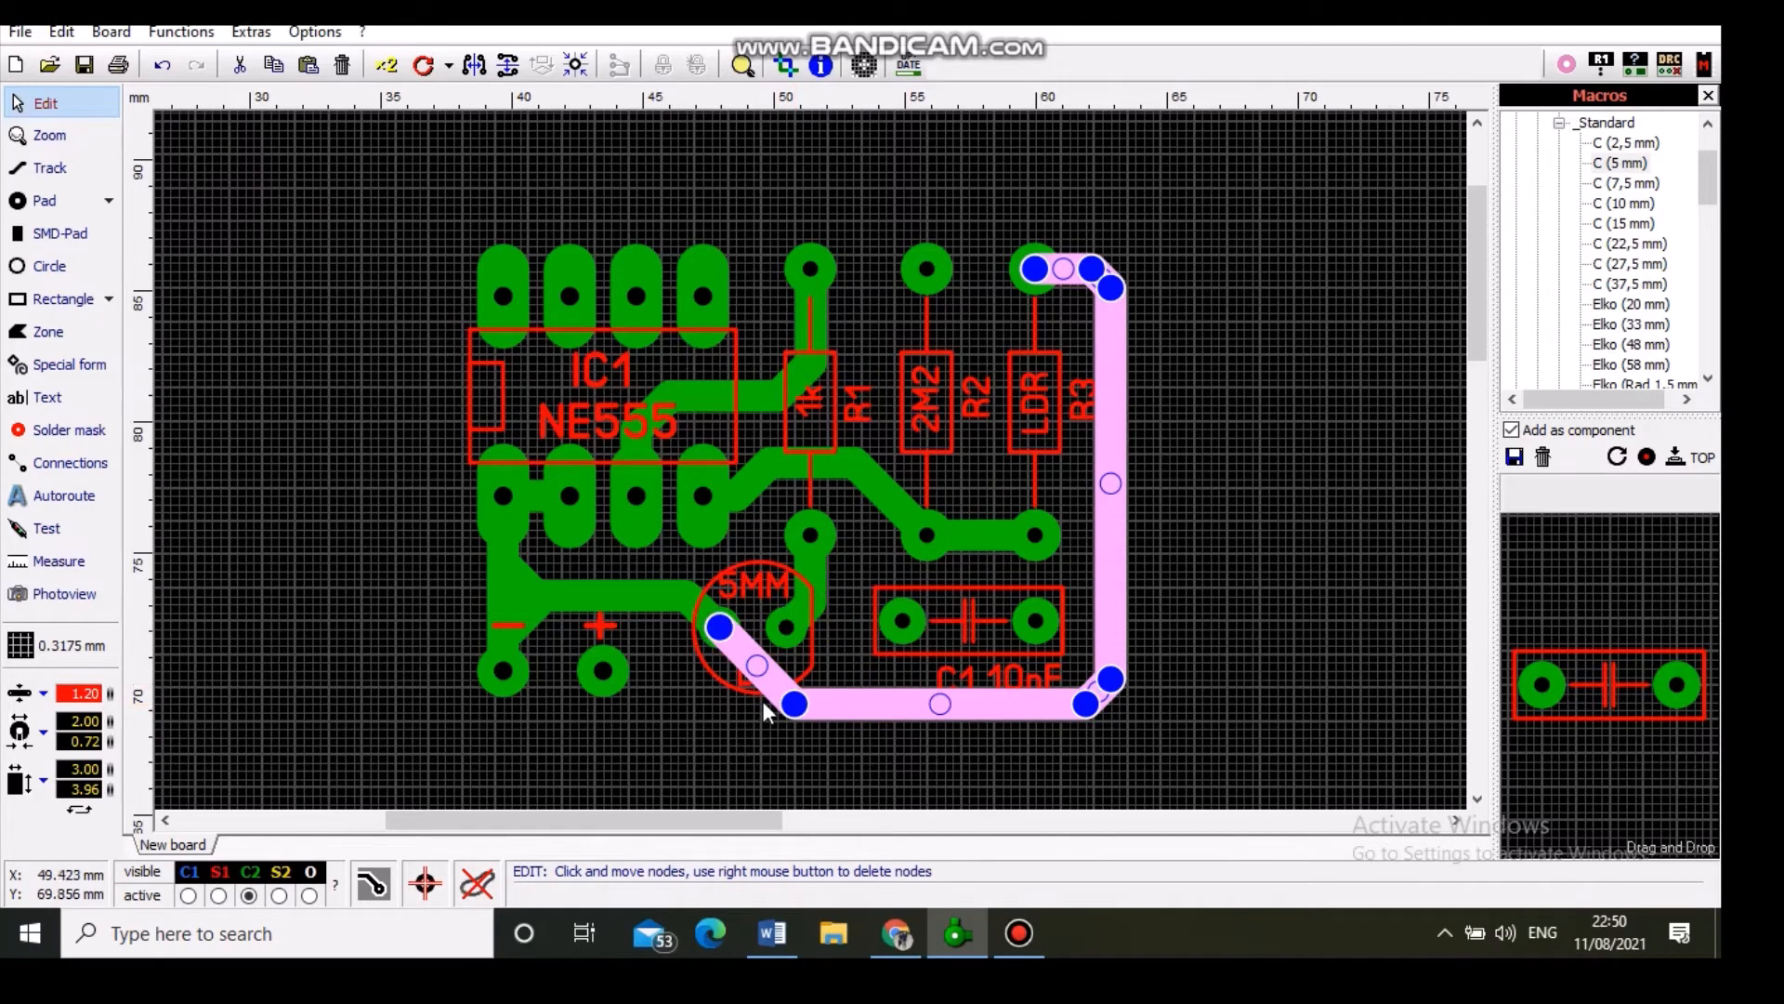
pyautogui.rightClick(722, 631)
pyautogui.click(768, 647)
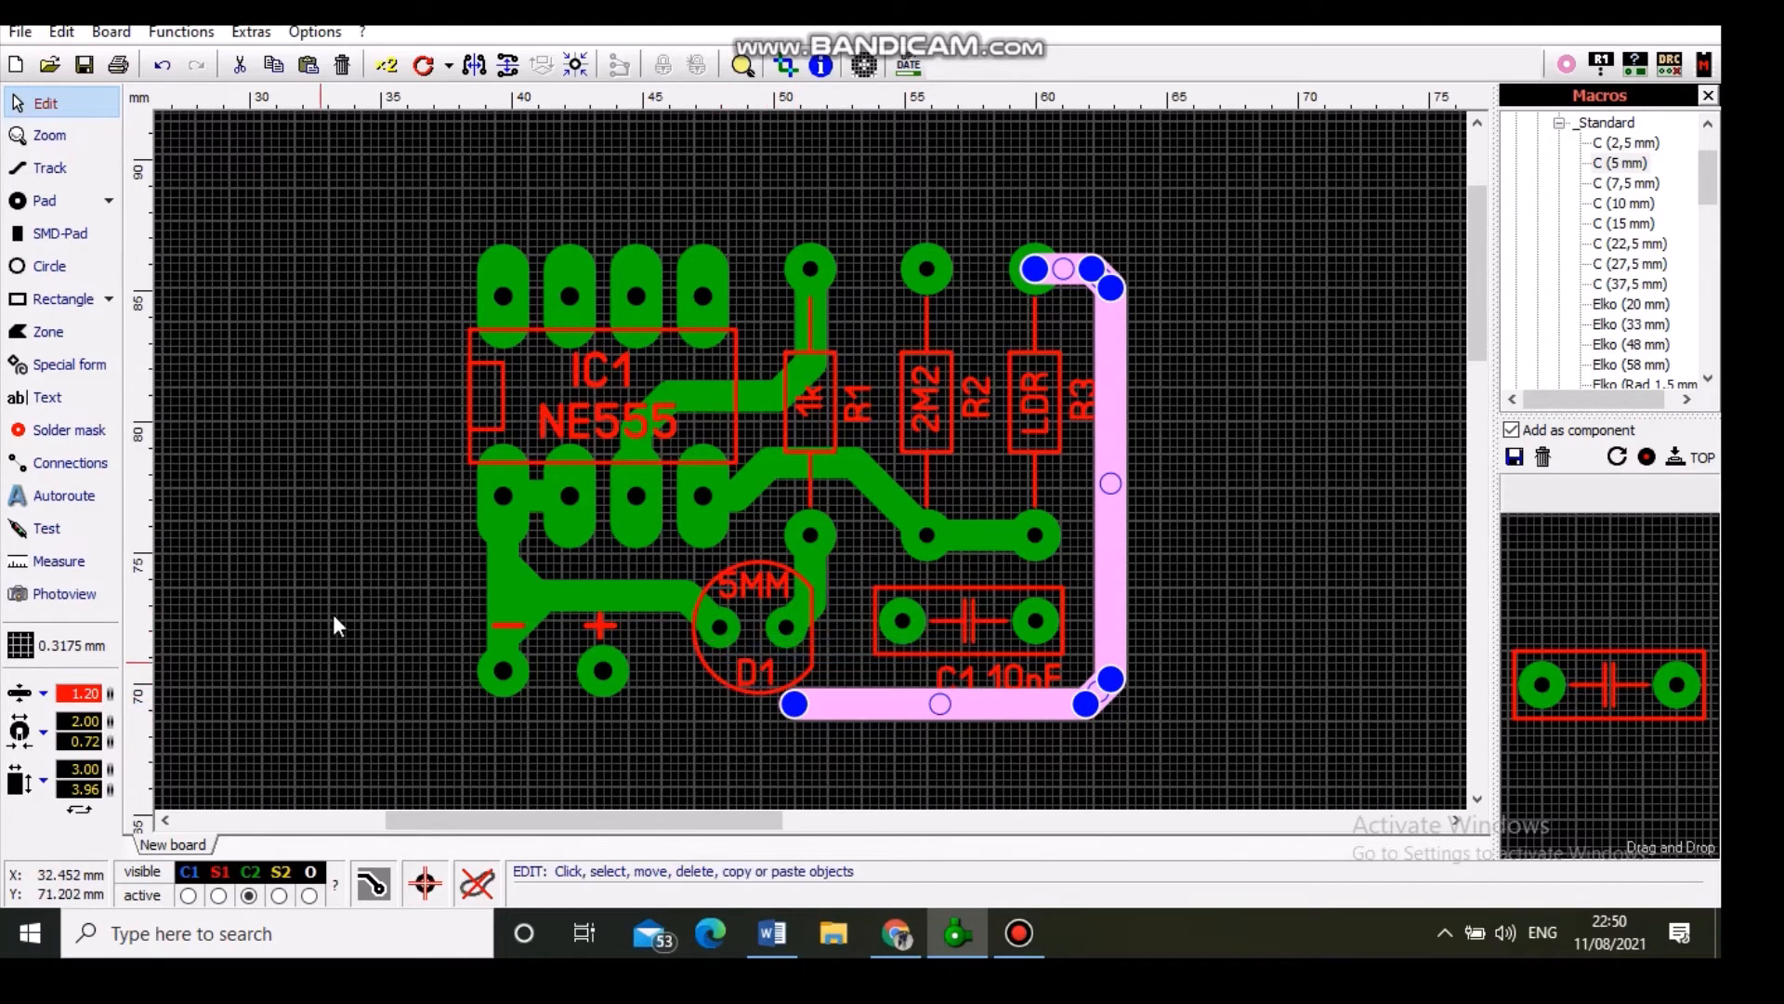
# Step: Route a diagonal track from D1's left pad to the end of the LDR track below it and finish track drawing
pyautogui.click(47, 172)
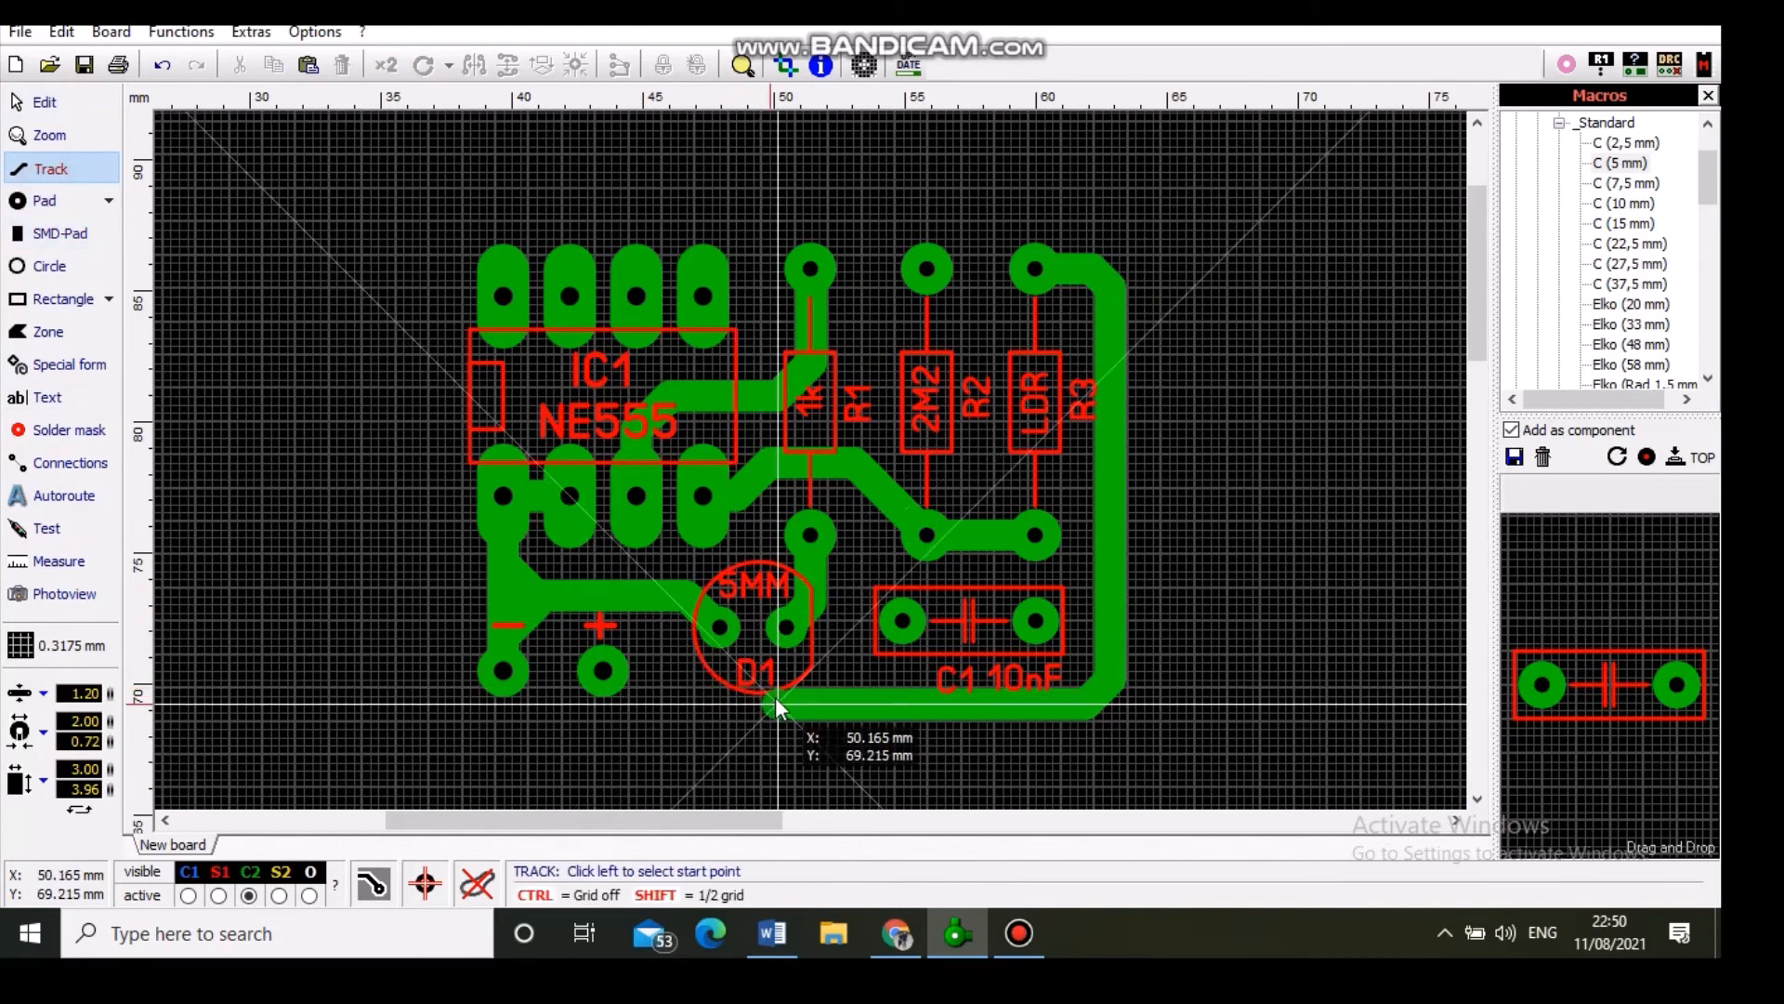
pyautogui.click(723, 639)
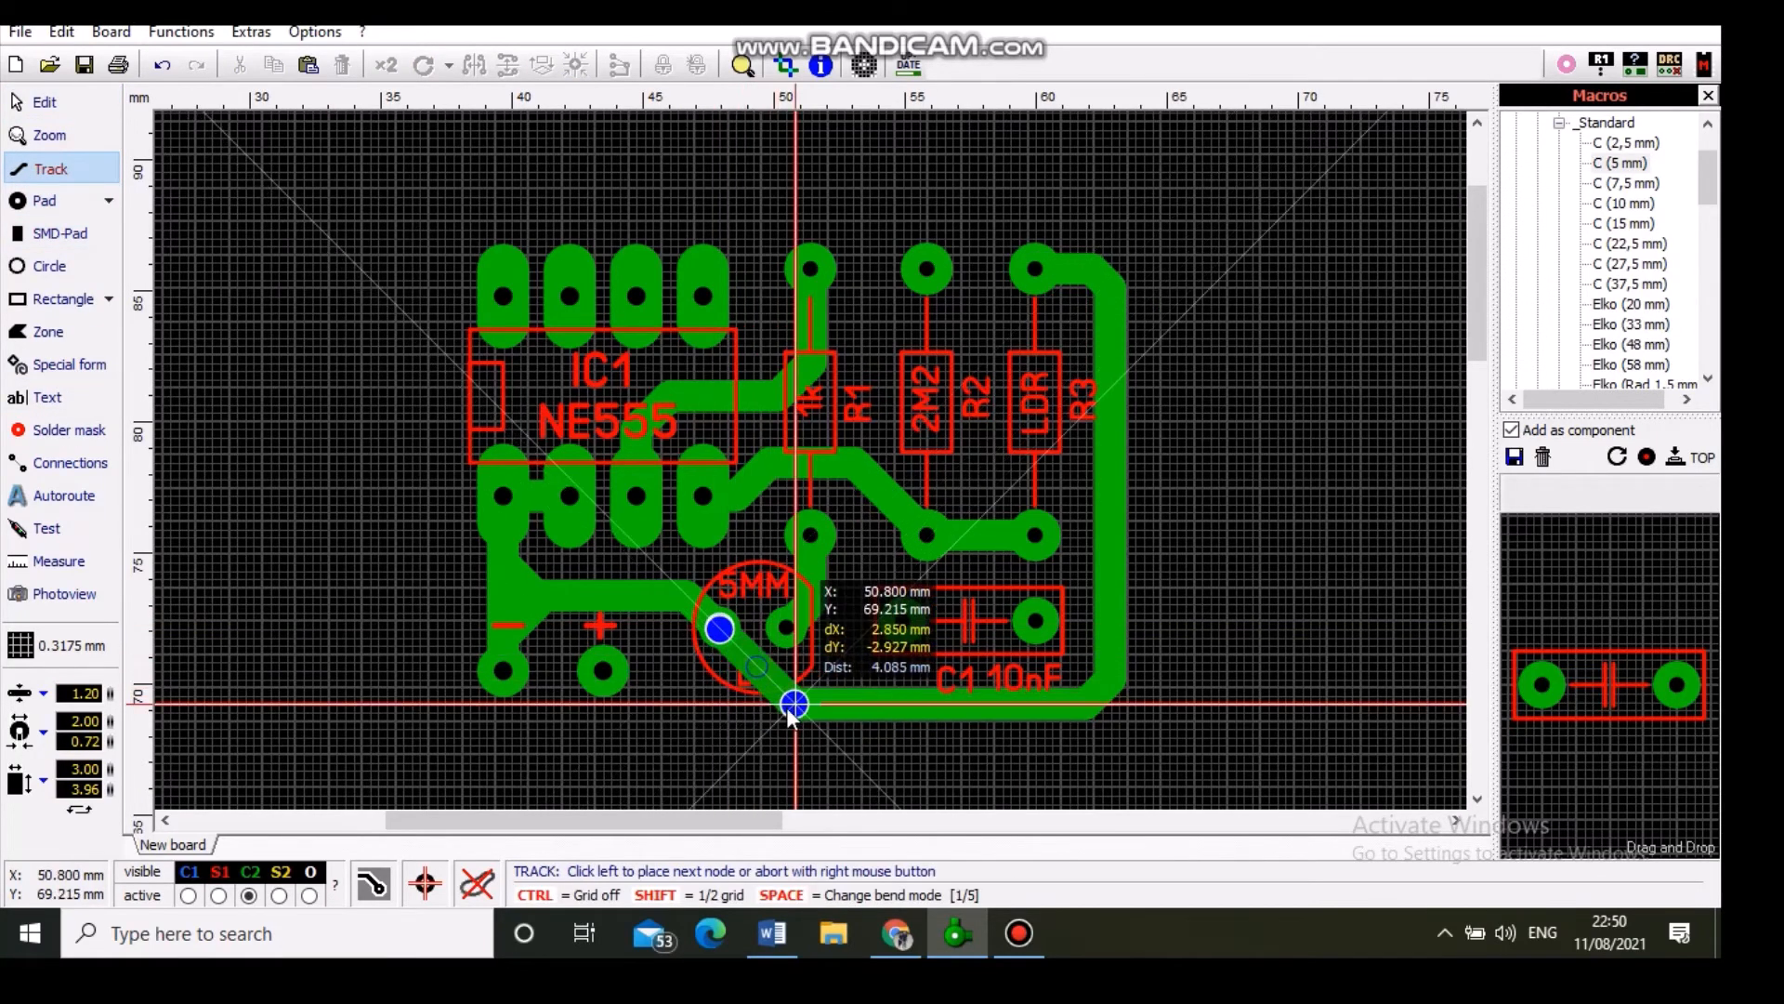
pyautogui.click(794, 704)
pyautogui.rightClick(803, 717)
pyautogui.press('Escape')
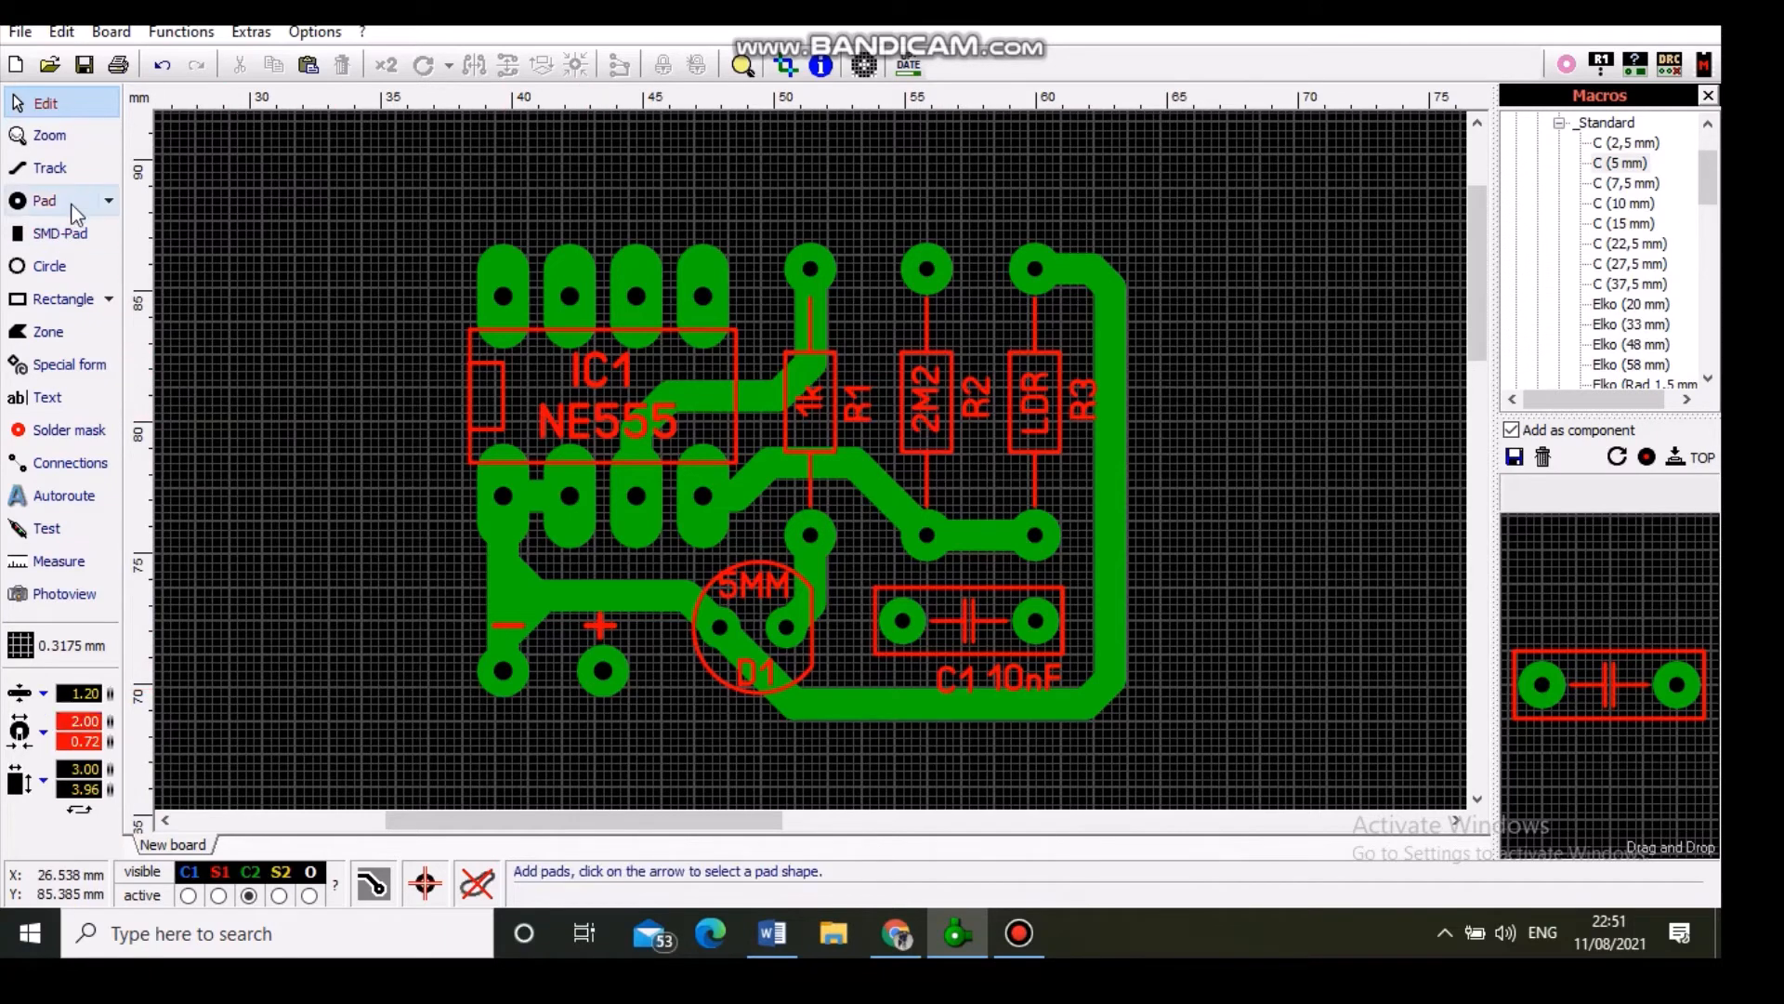
# Step: Route a track from R2's upper pad over the LDR, down outside its track and below D1 to the plus supply pad, and finish track drawing
pyautogui.click(53, 180)
pyautogui.click(927, 269)
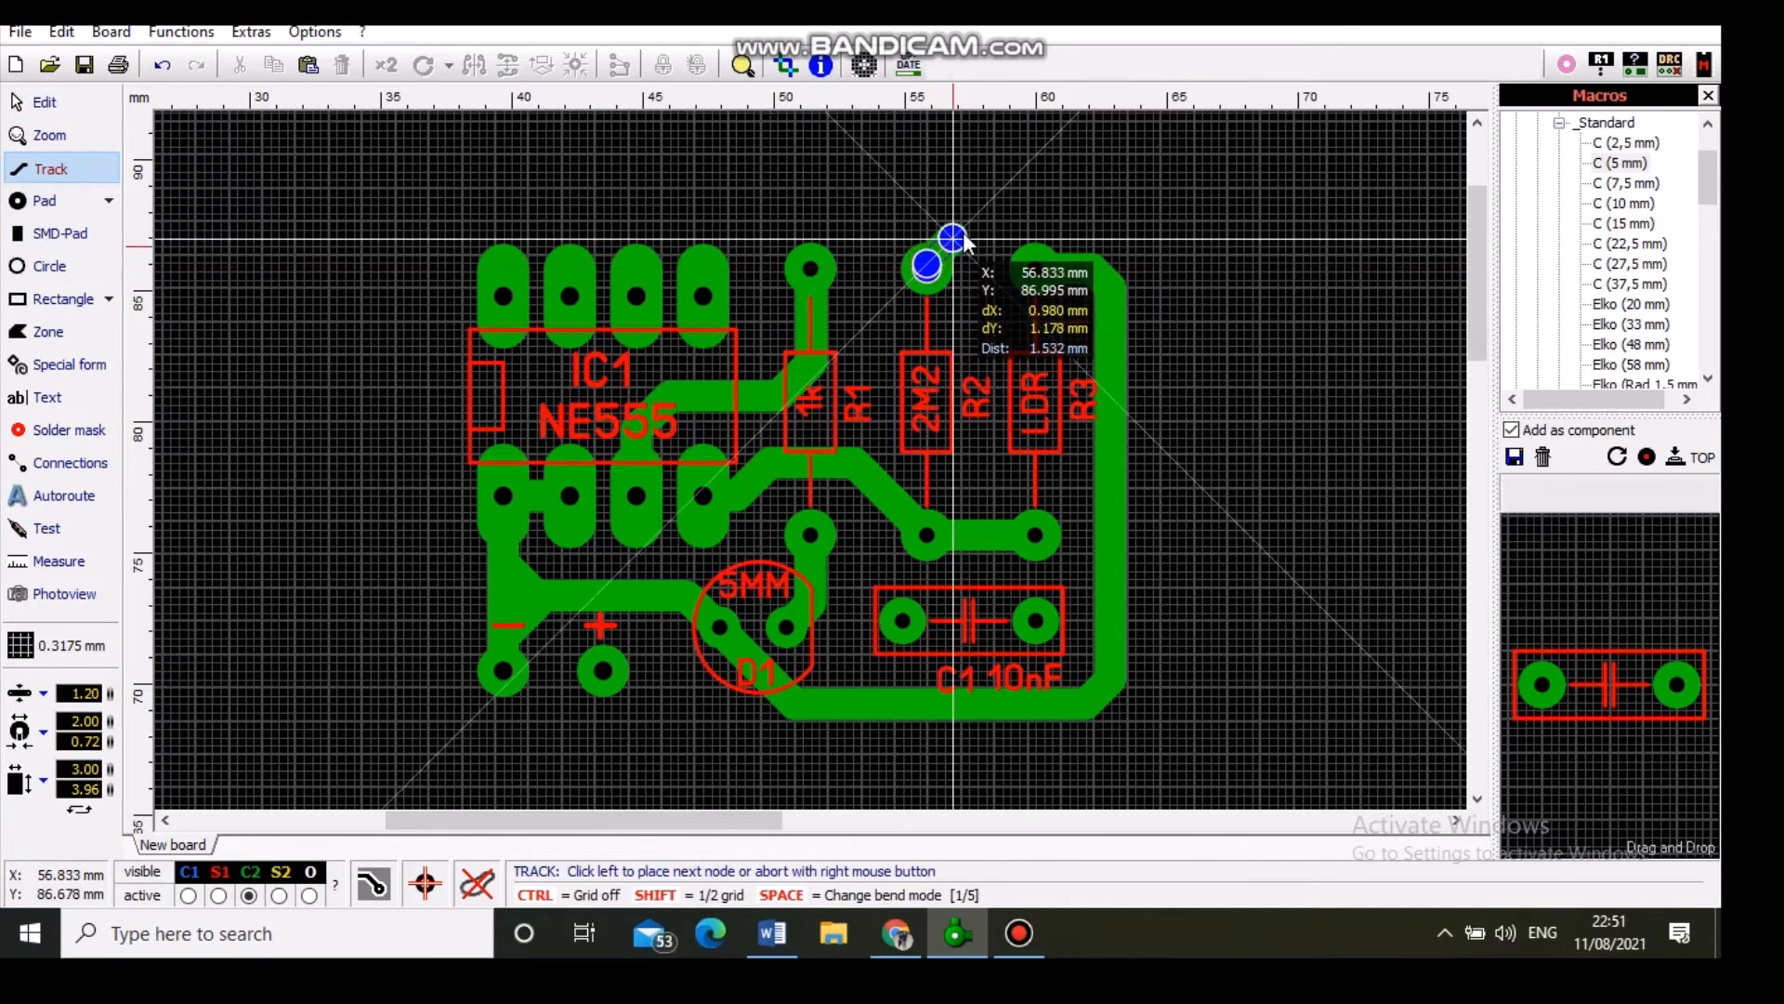
pyautogui.click(969, 213)
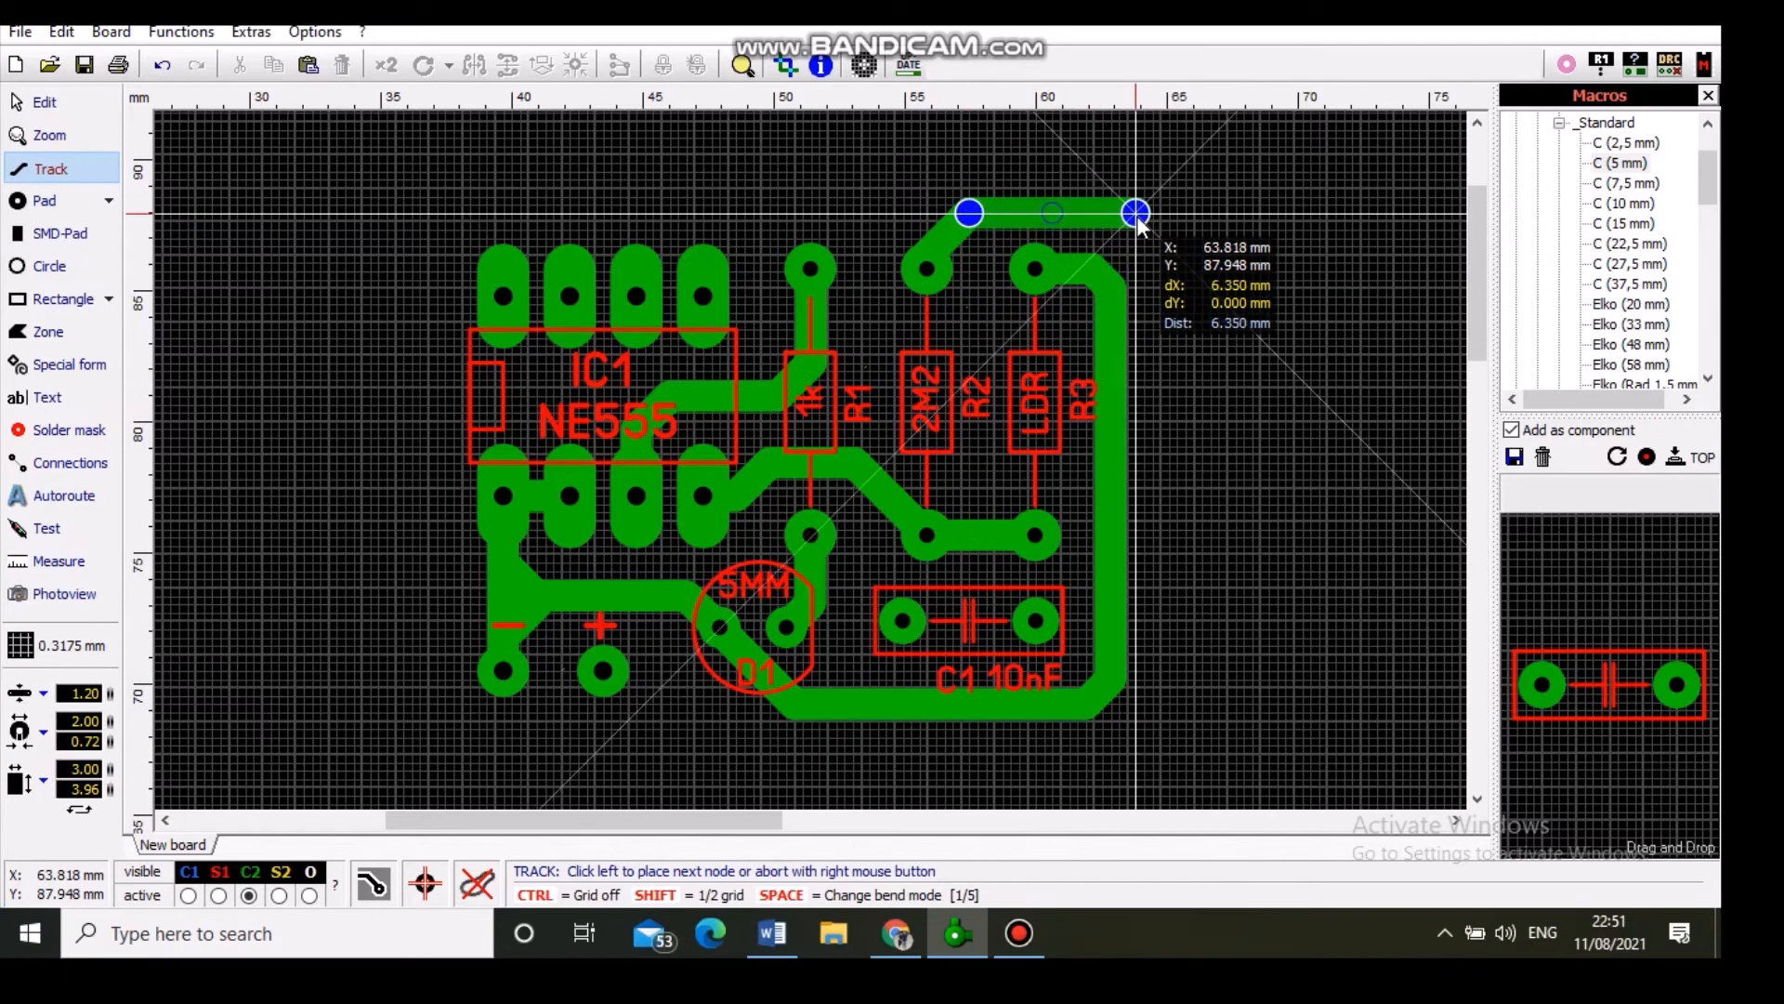
pyautogui.click(1111, 213)
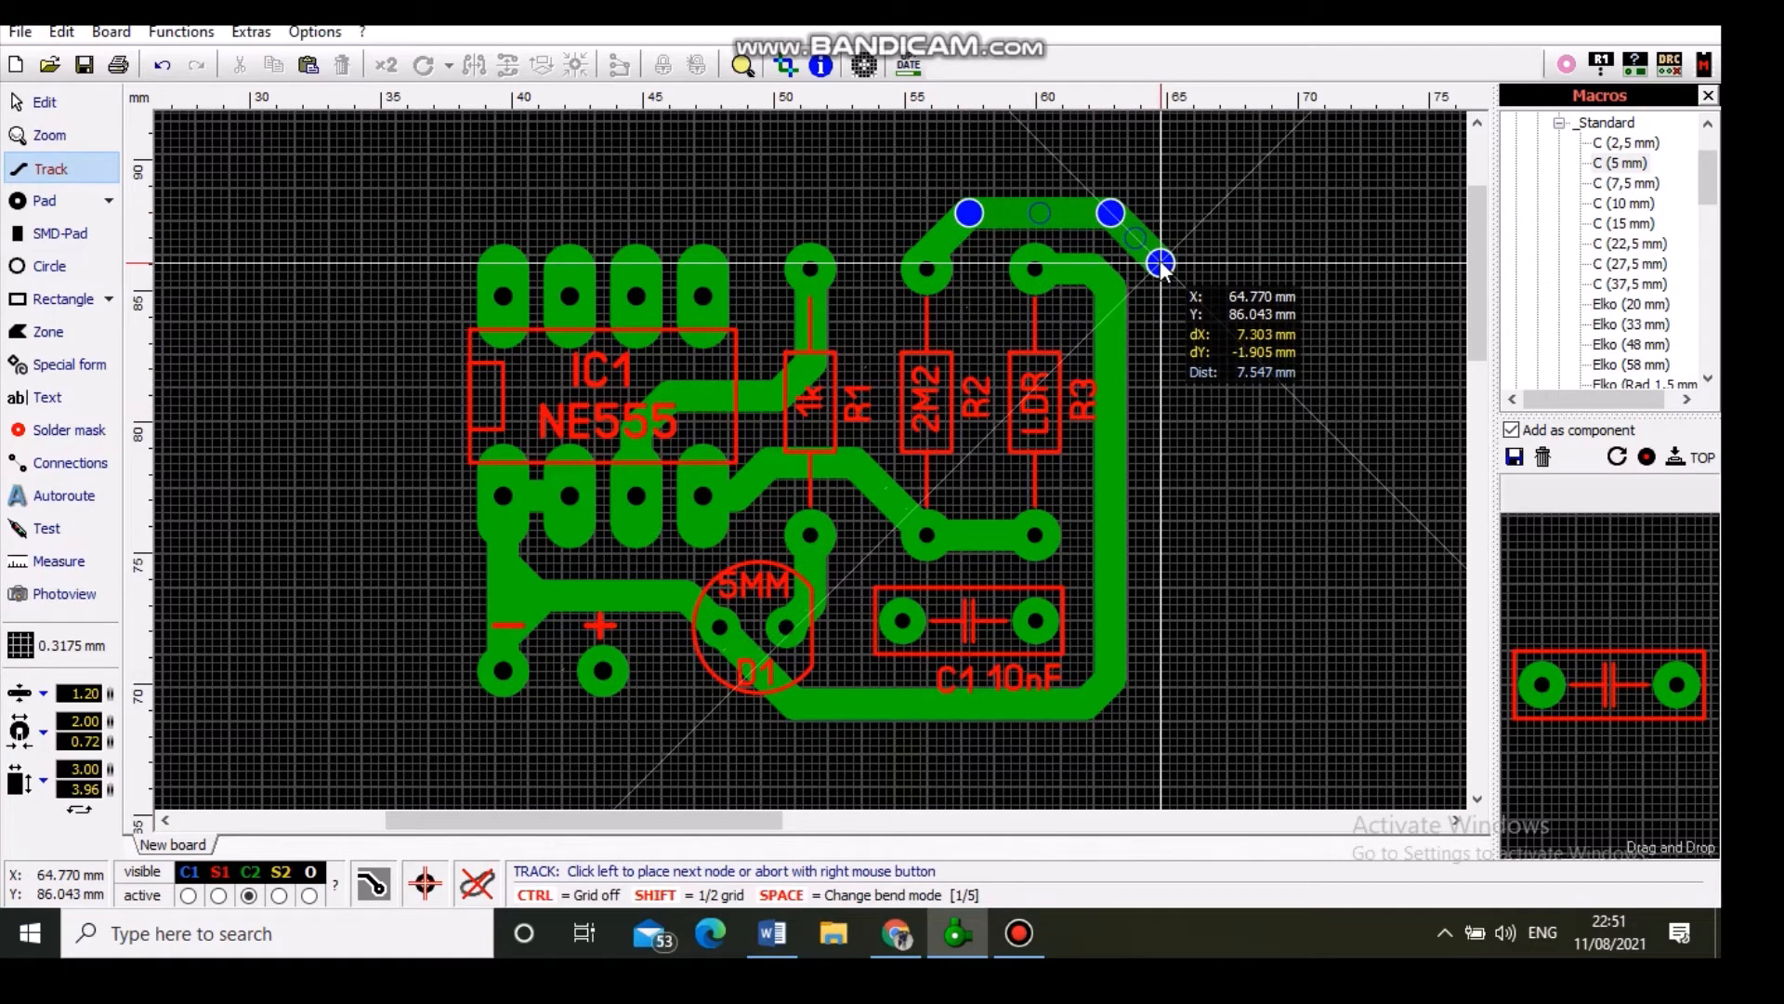
pyautogui.click(1161, 264)
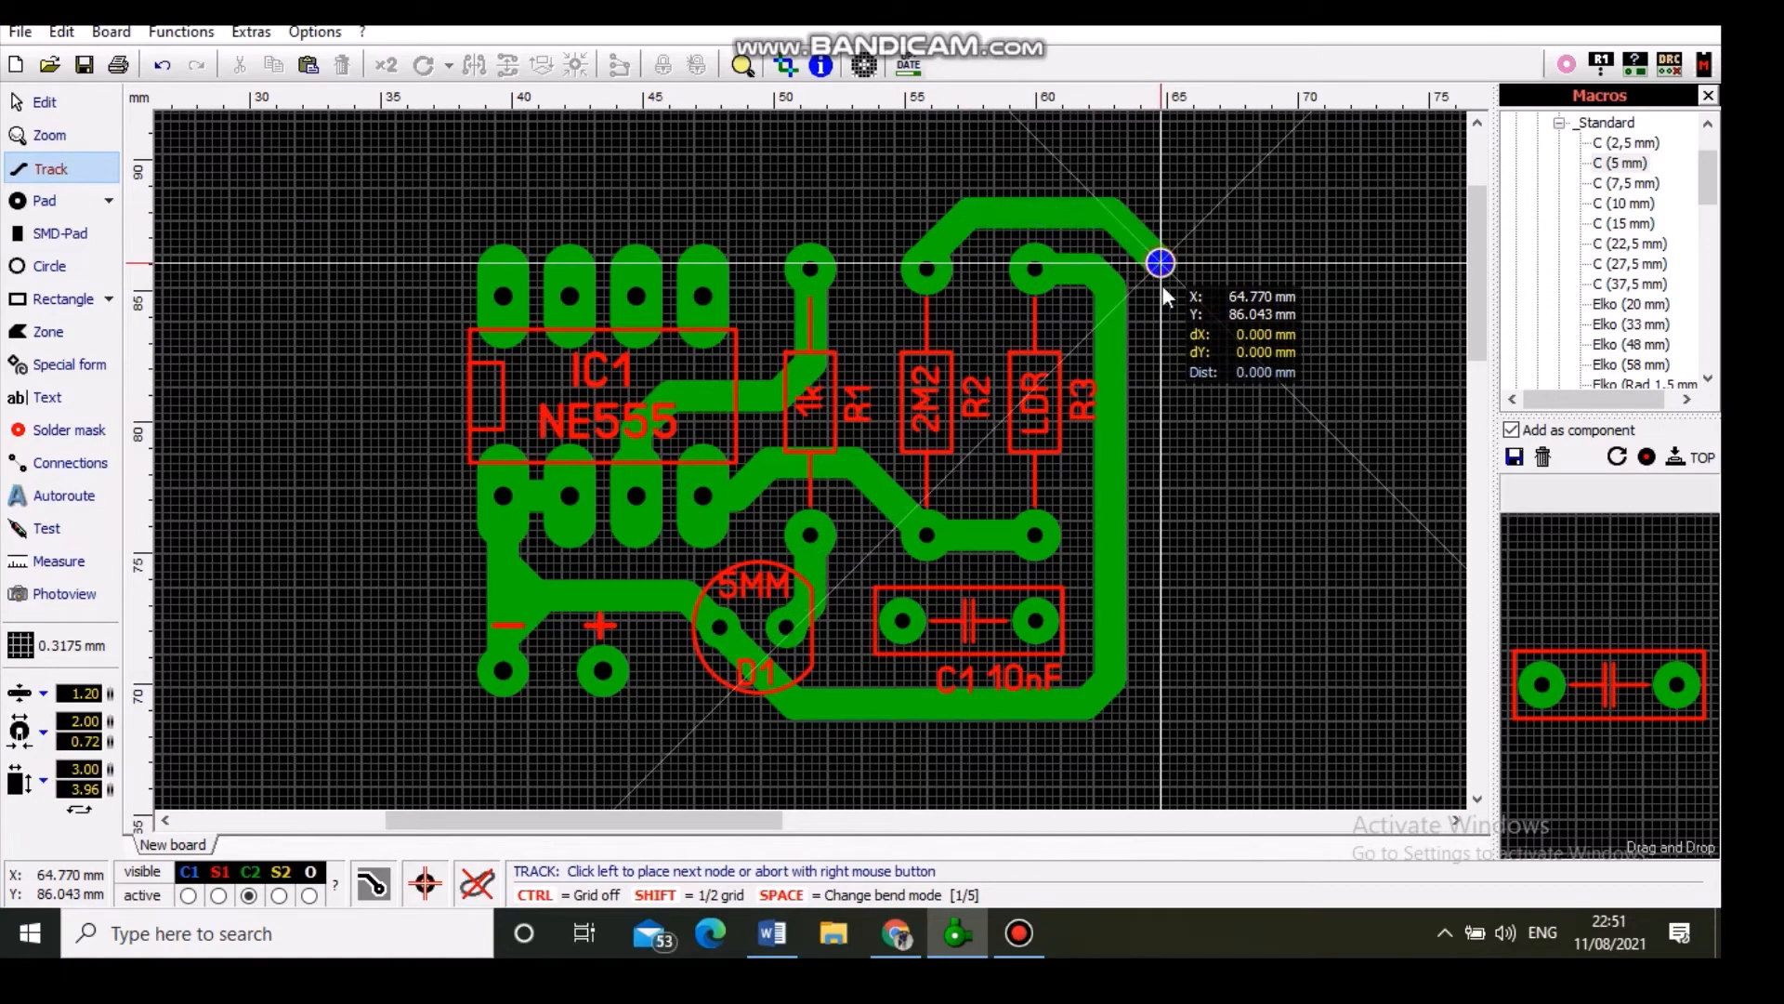
pyautogui.click(1110, 749)
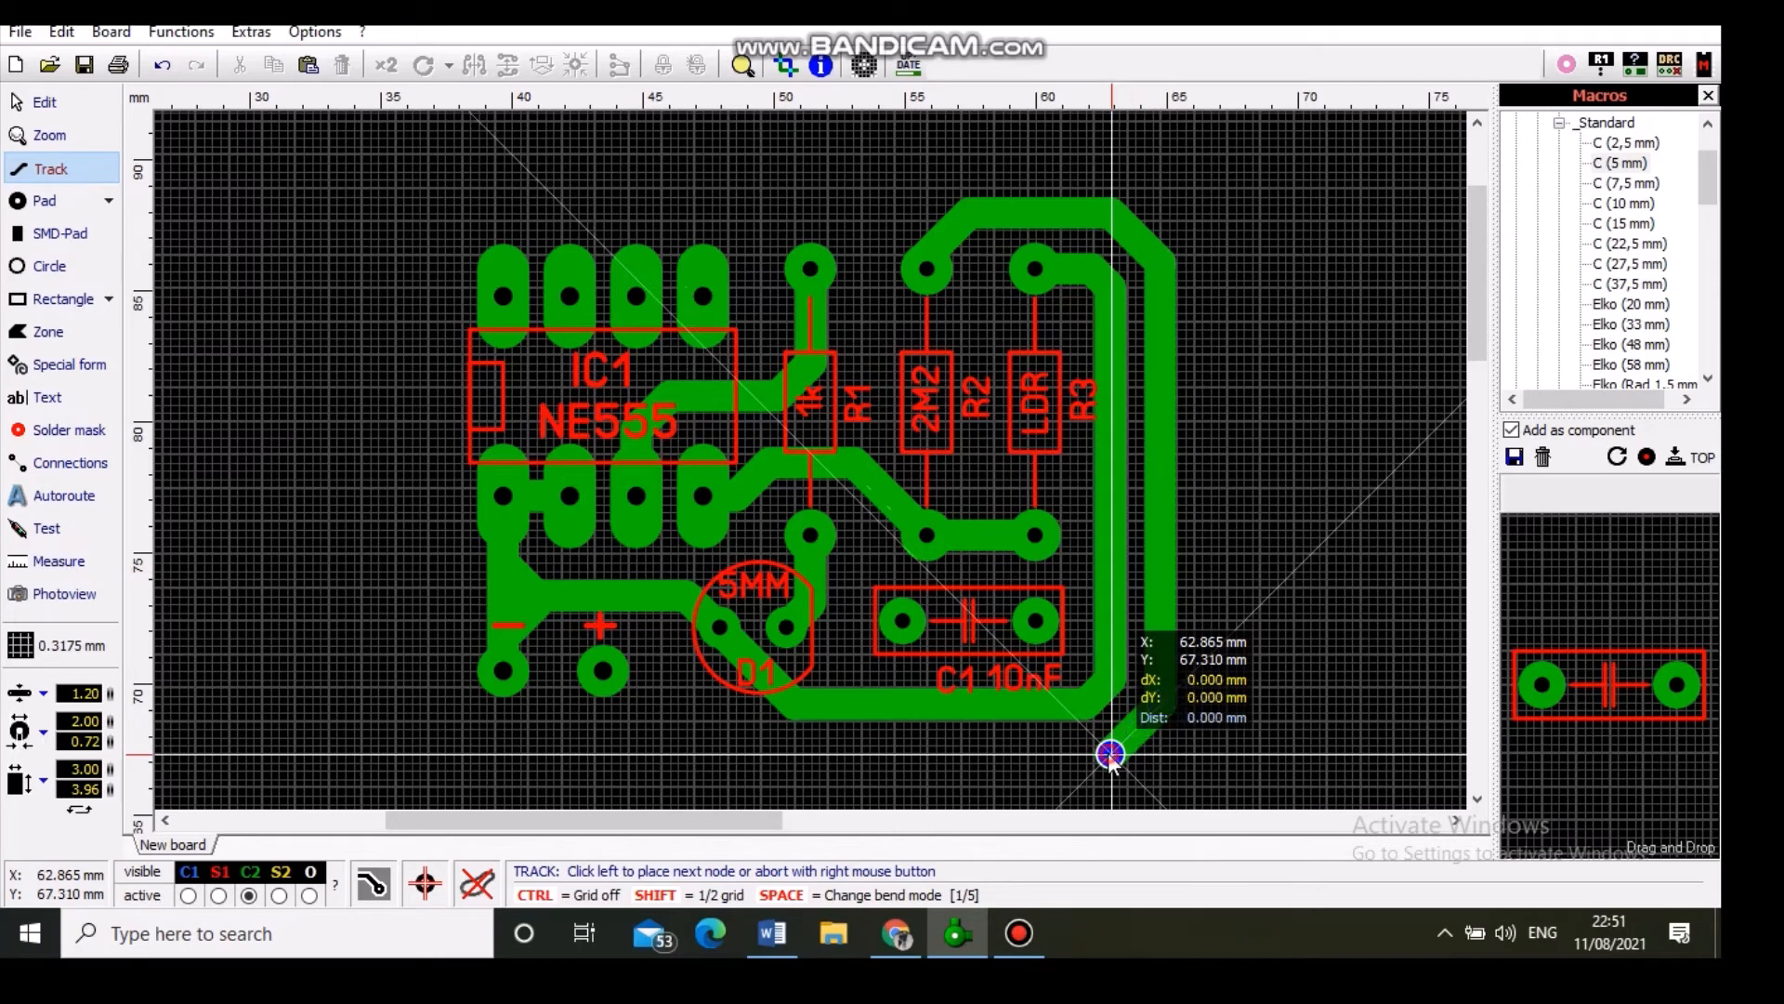
pyautogui.click(610, 687)
pyautogui.rightClick(611, 687)
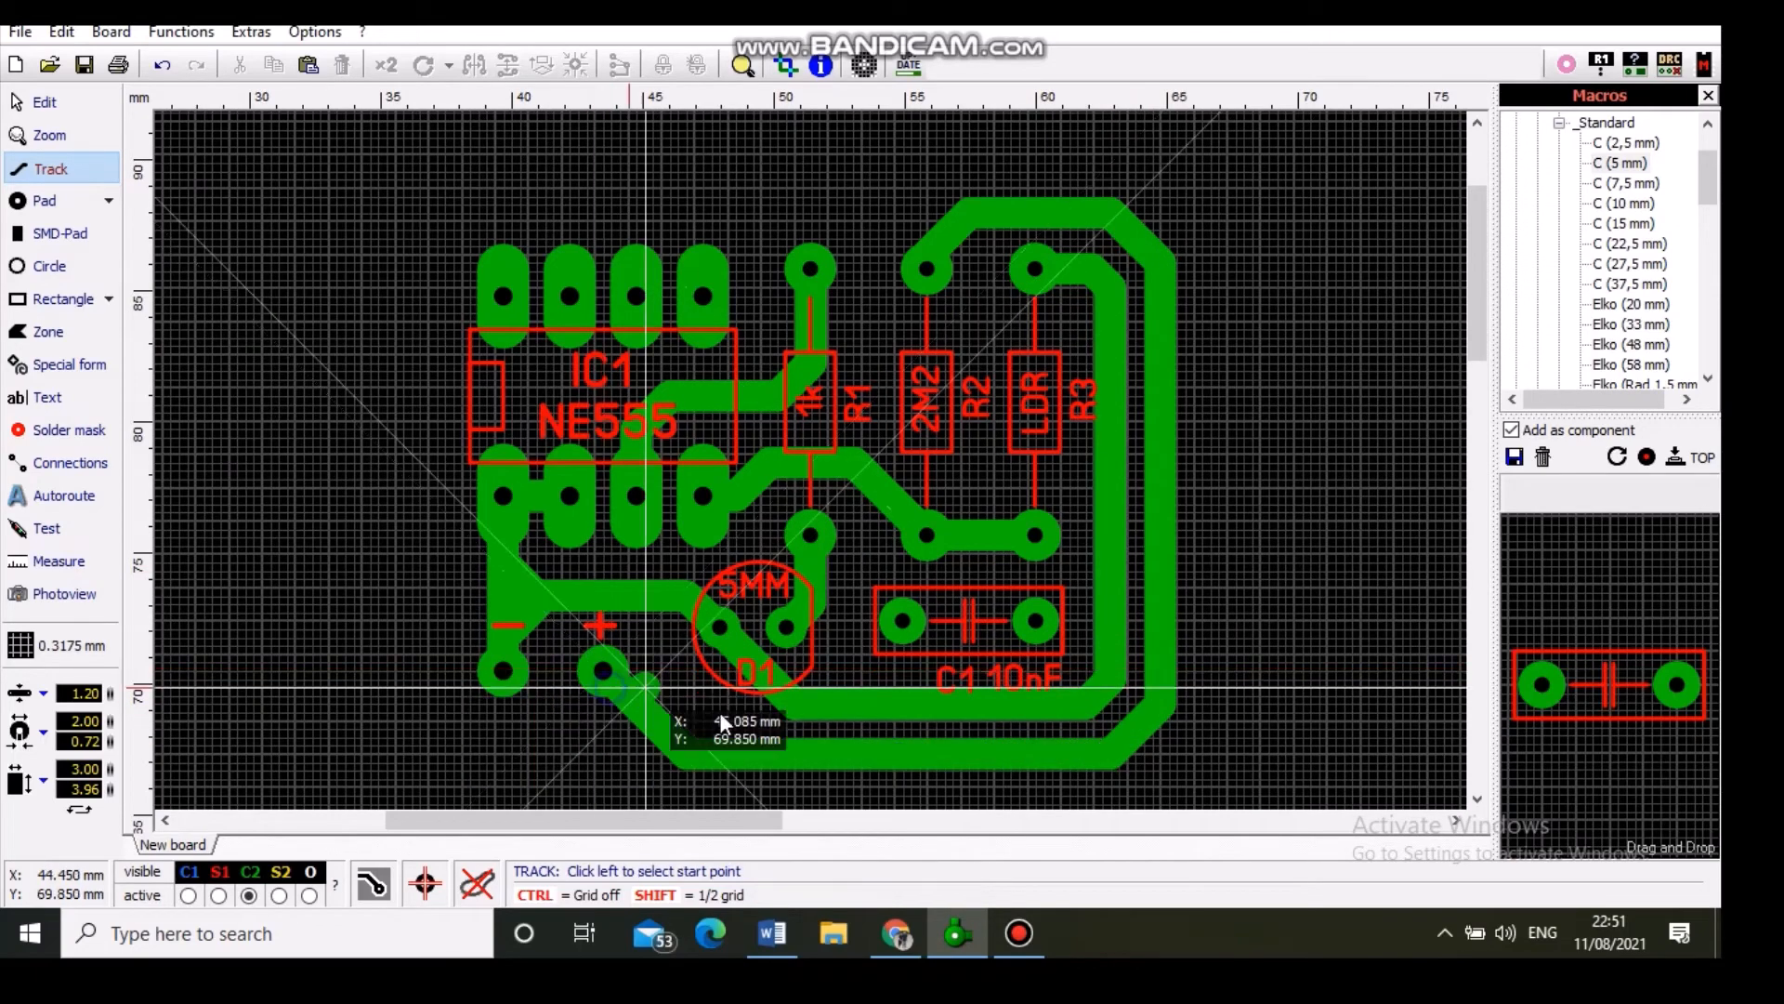
pyautogui.rightClick(844, 744)
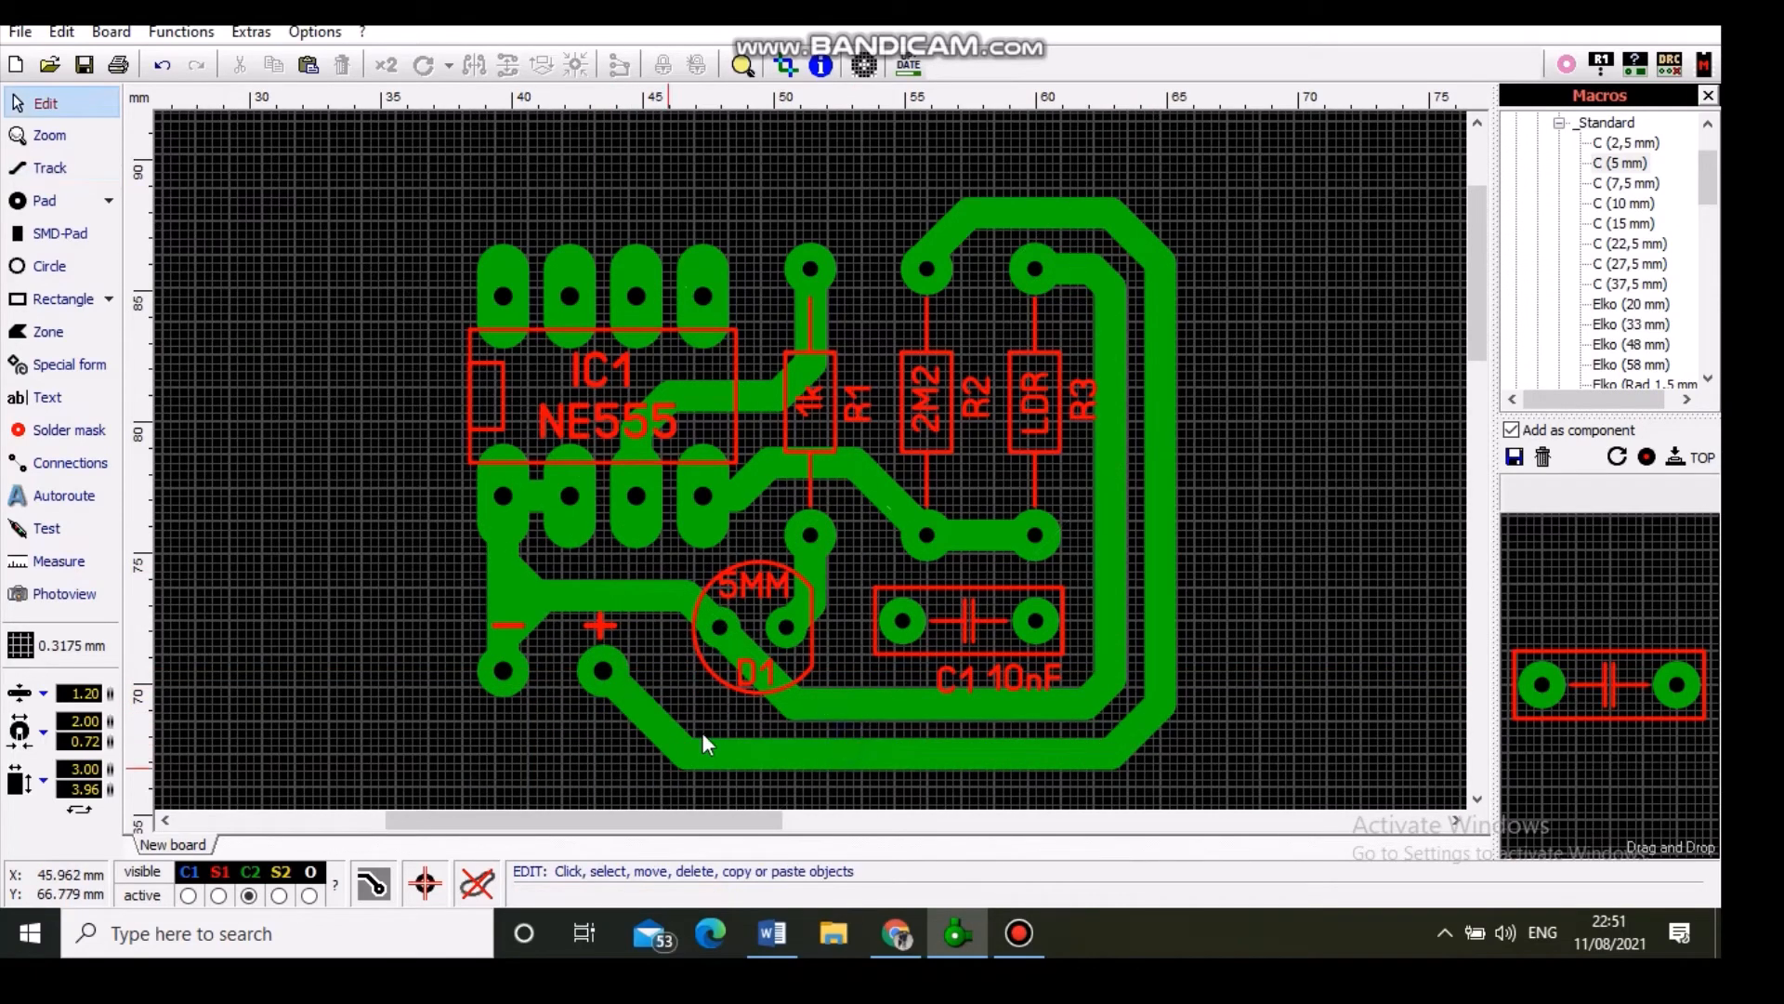
# Step: Check the Word schematic, then in Sprint-Layout move the vertical segments of the R2 supply track and the LDR track outward, away from C1
pyautogui.click(770, 937)
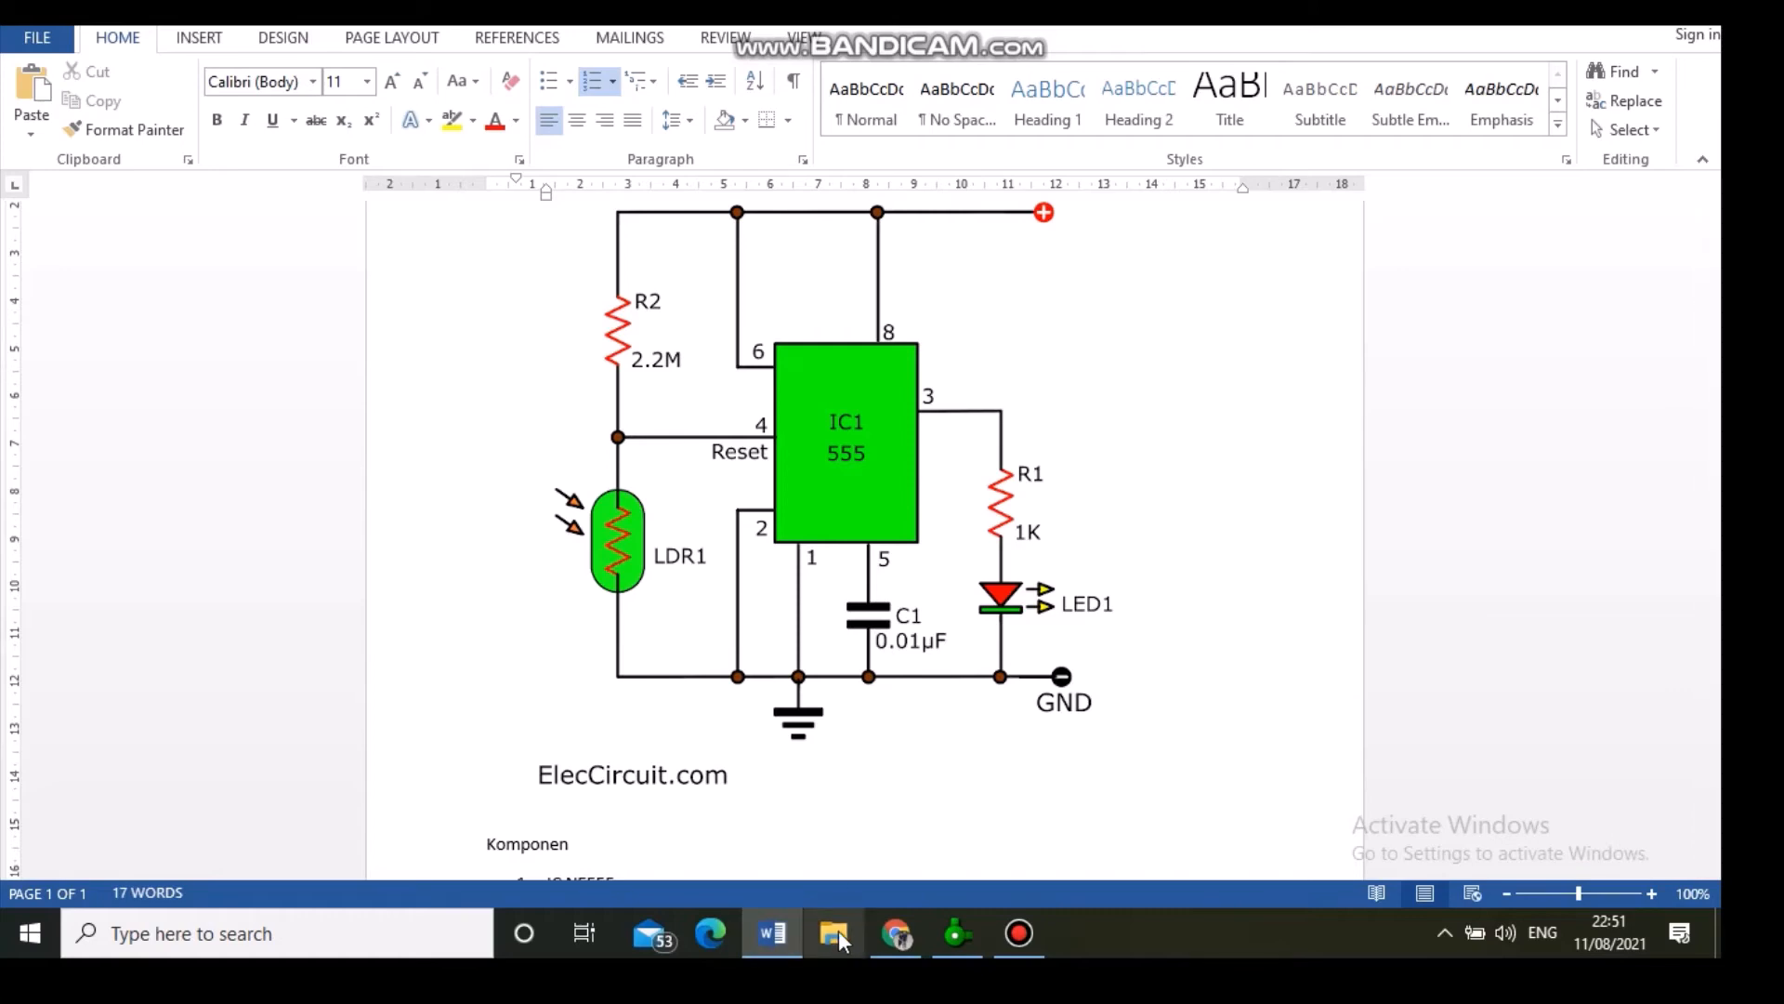
pyautogui.click(957, 933)
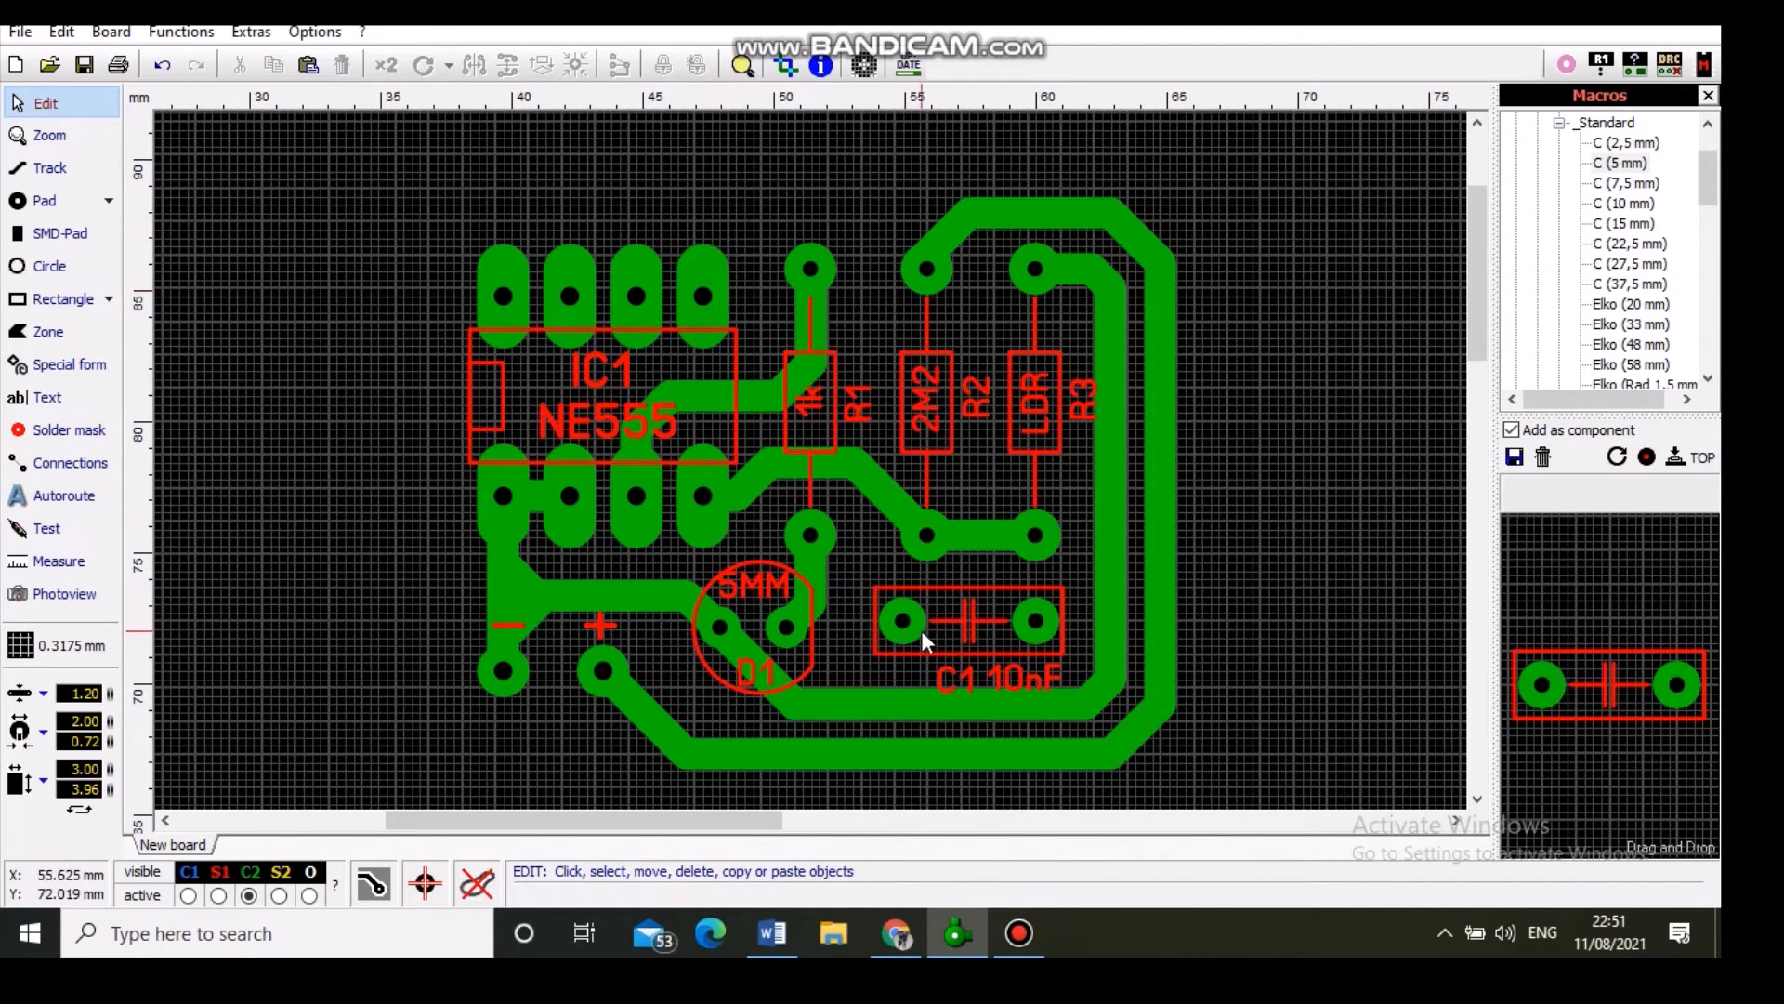
pyautogui.click(1168, 377)
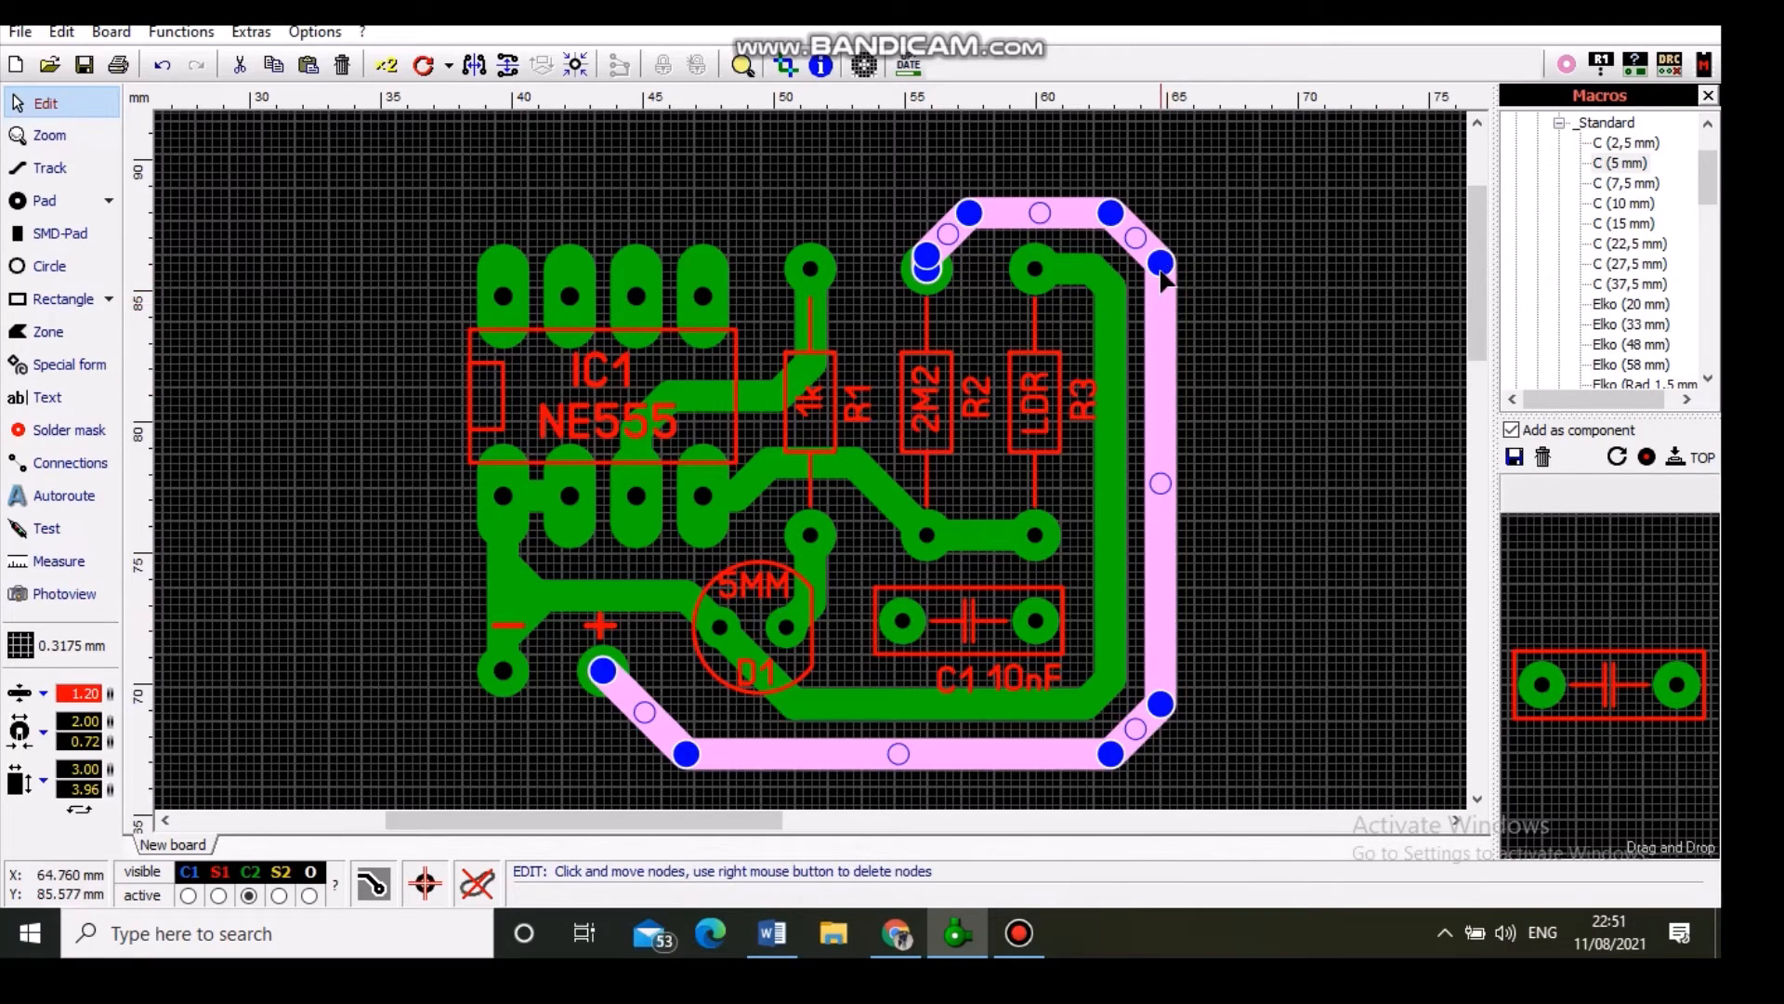
pyautogui.moveTo(1162, 267); pyautogui.dragTo(1197, 303)
pyautogui.moveTo(1162, 705); pyautogui.dragTo(1143, 654)
pyautogui.click(1106, 650)
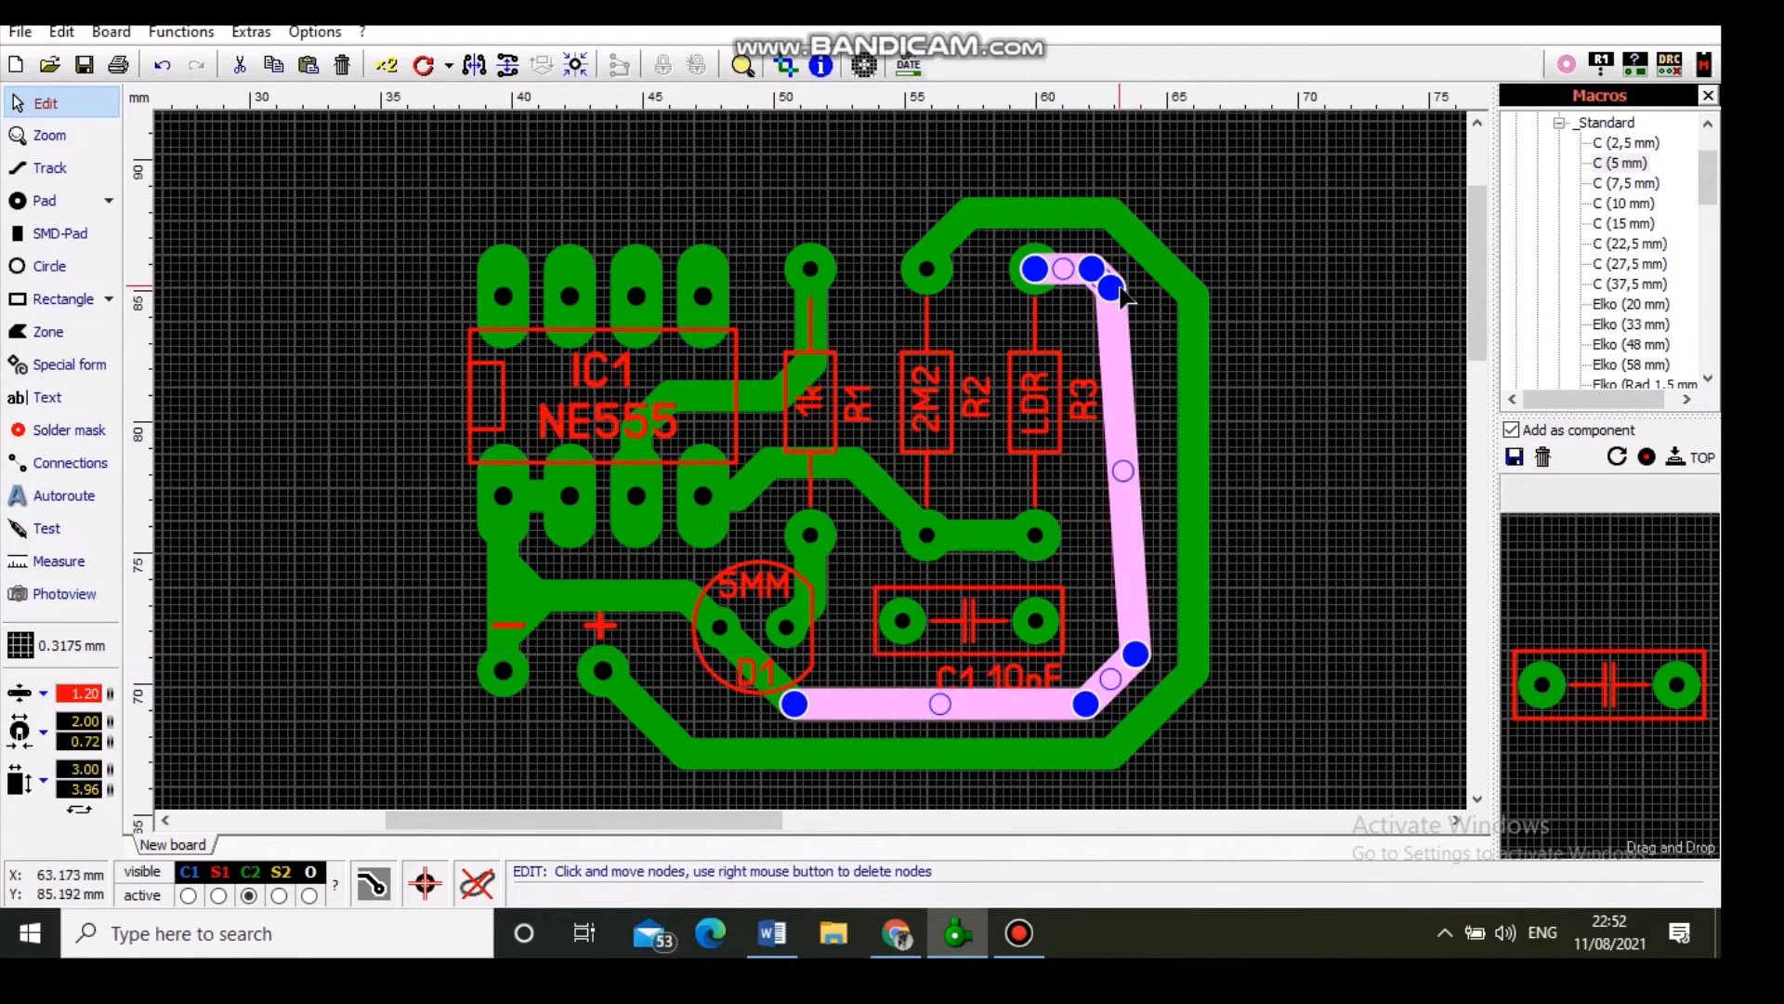
pyautogui.moveTo(1117, 291); pyautogui.dragTo(1148, 318)
pyautogui.click(1113, 353)
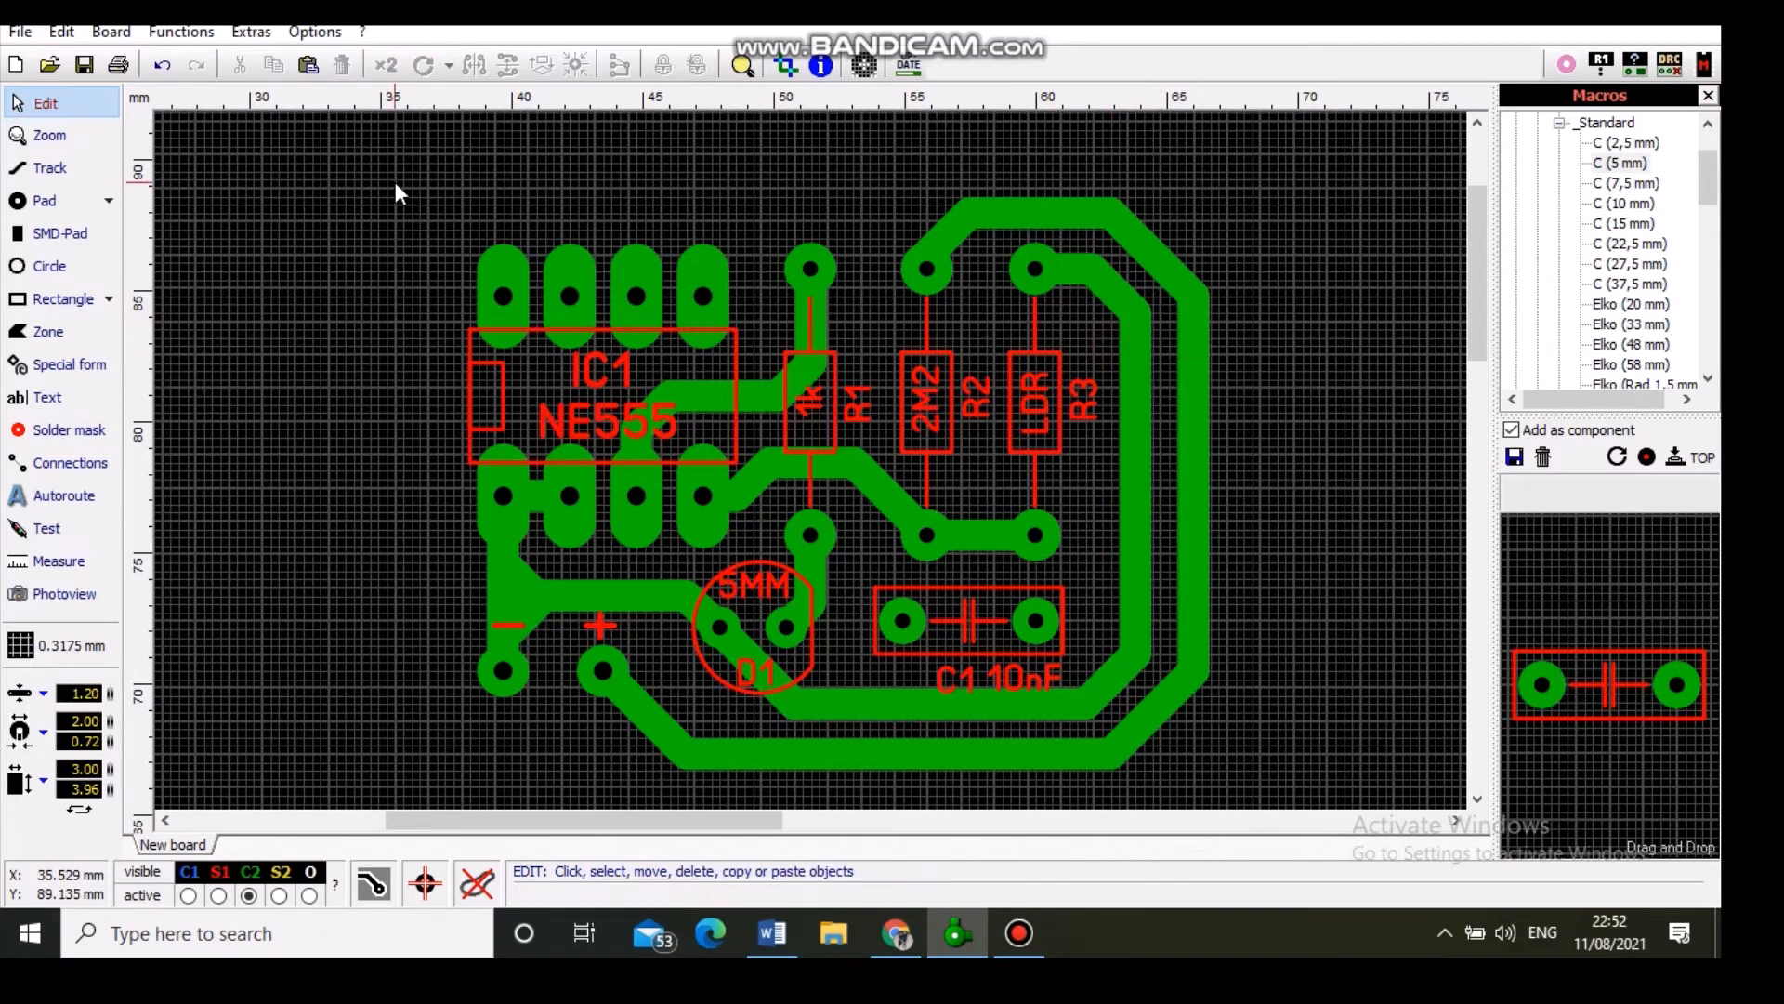
# Step: Route a track from IC1's upper-right pad over R1, down between R1 and R2, and beneath R2 and the LDR to C1's right pad
pyautogui.click(51, 168)
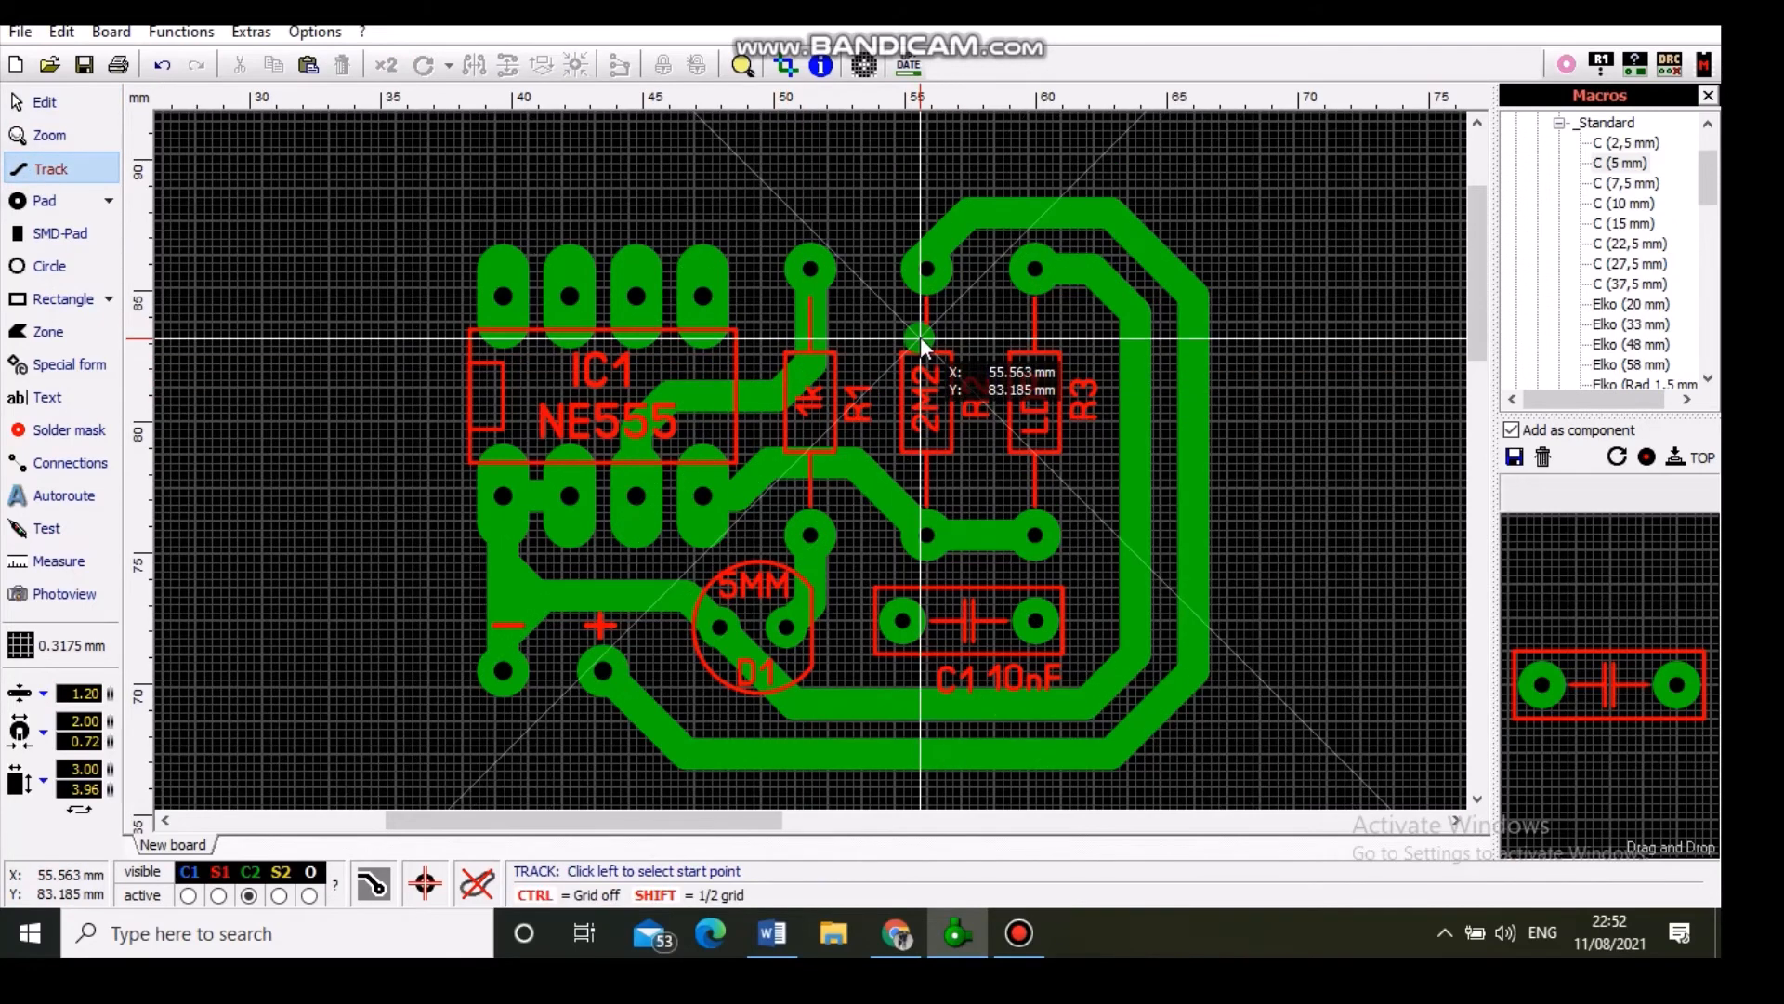
pyautogui.click(702, 295)
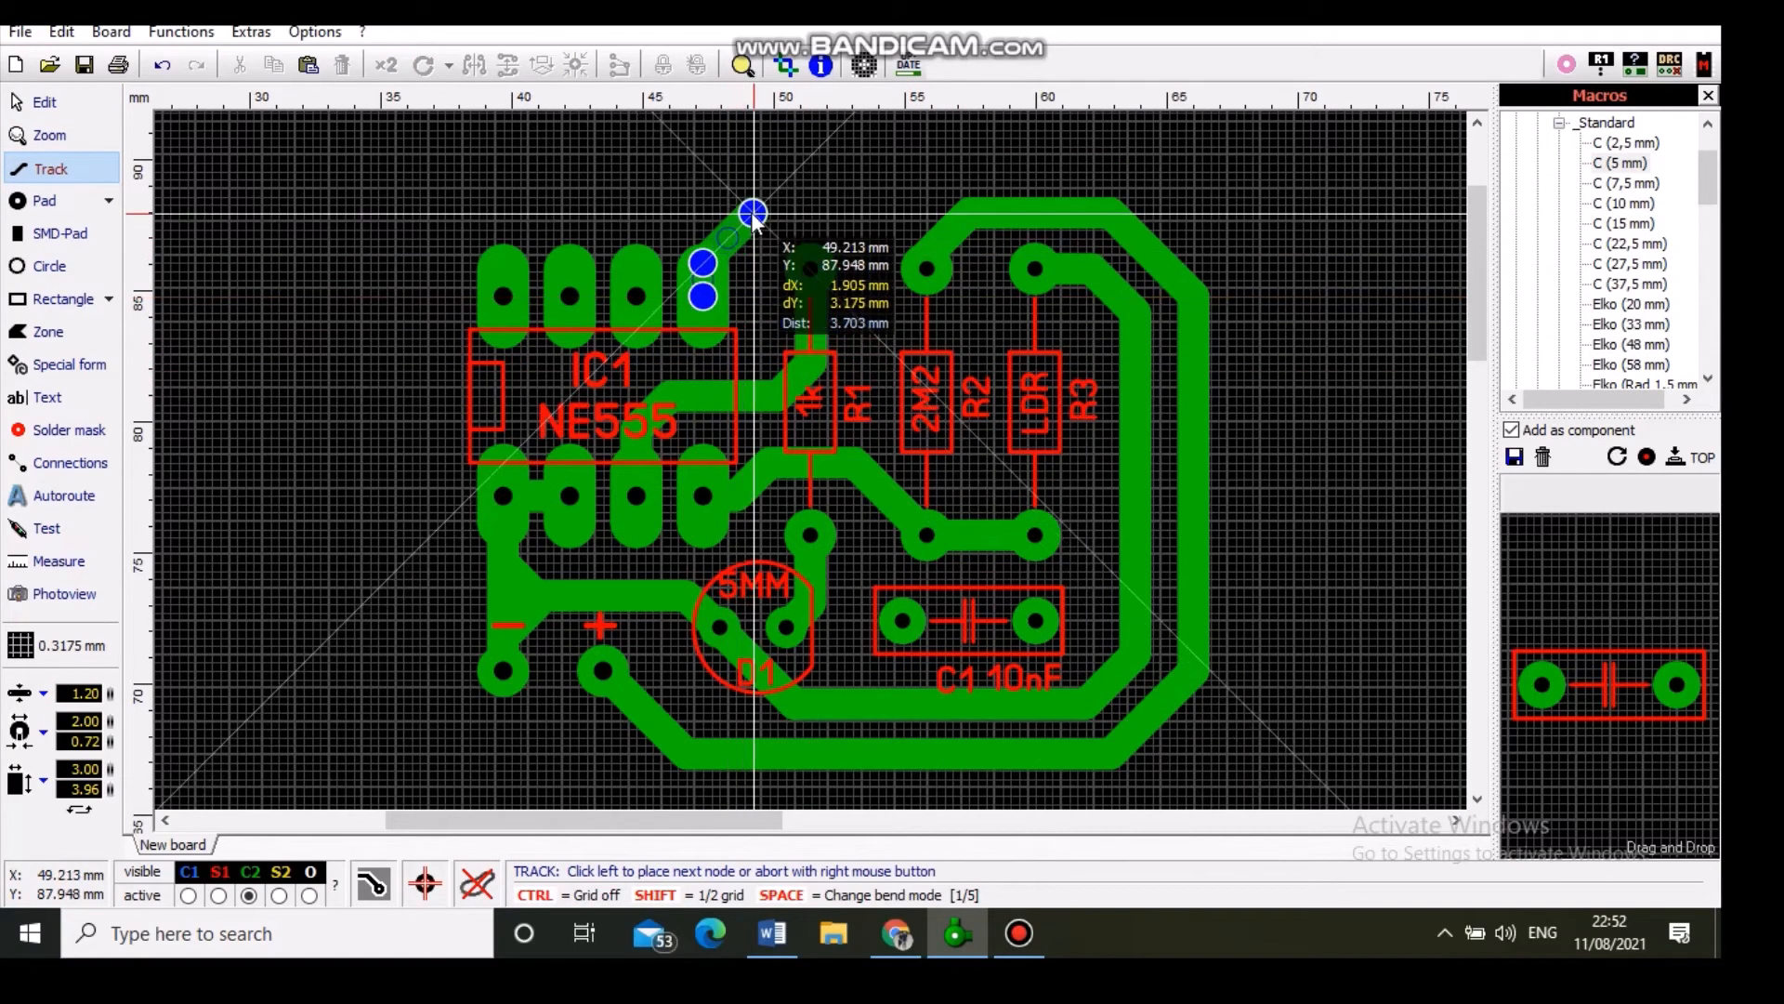
pyautogui.click(751, 214)
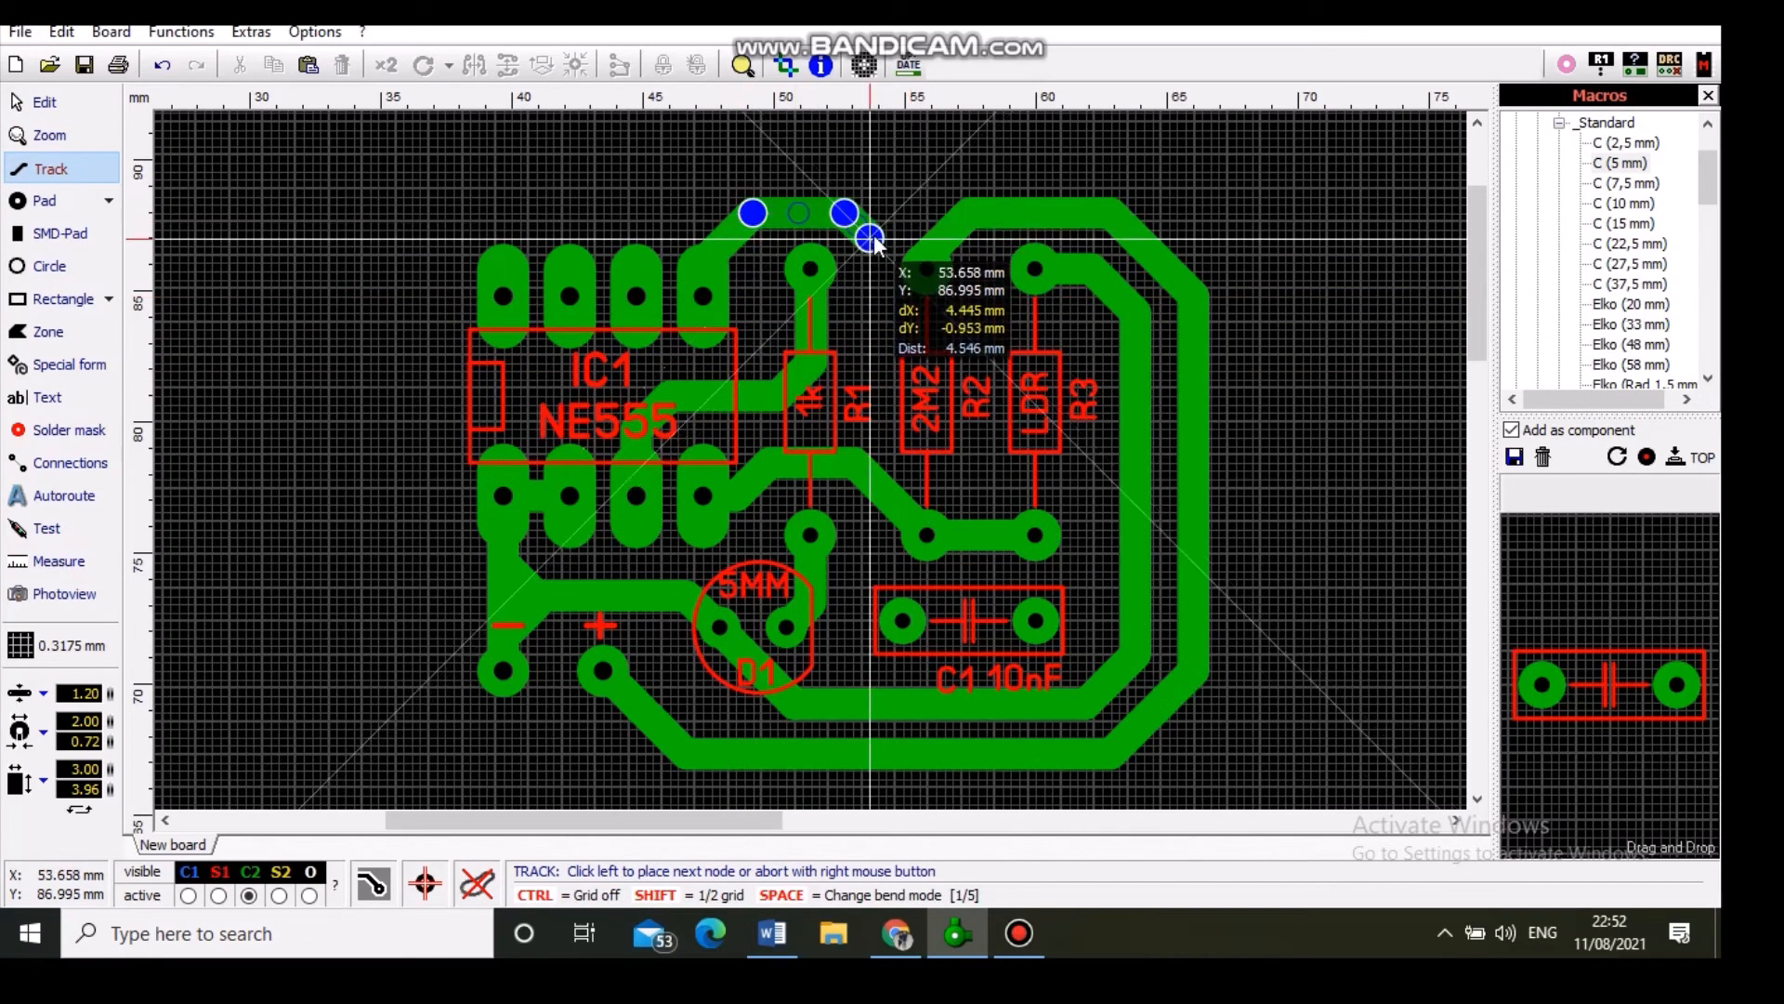
pyautogui.click(870, 239)
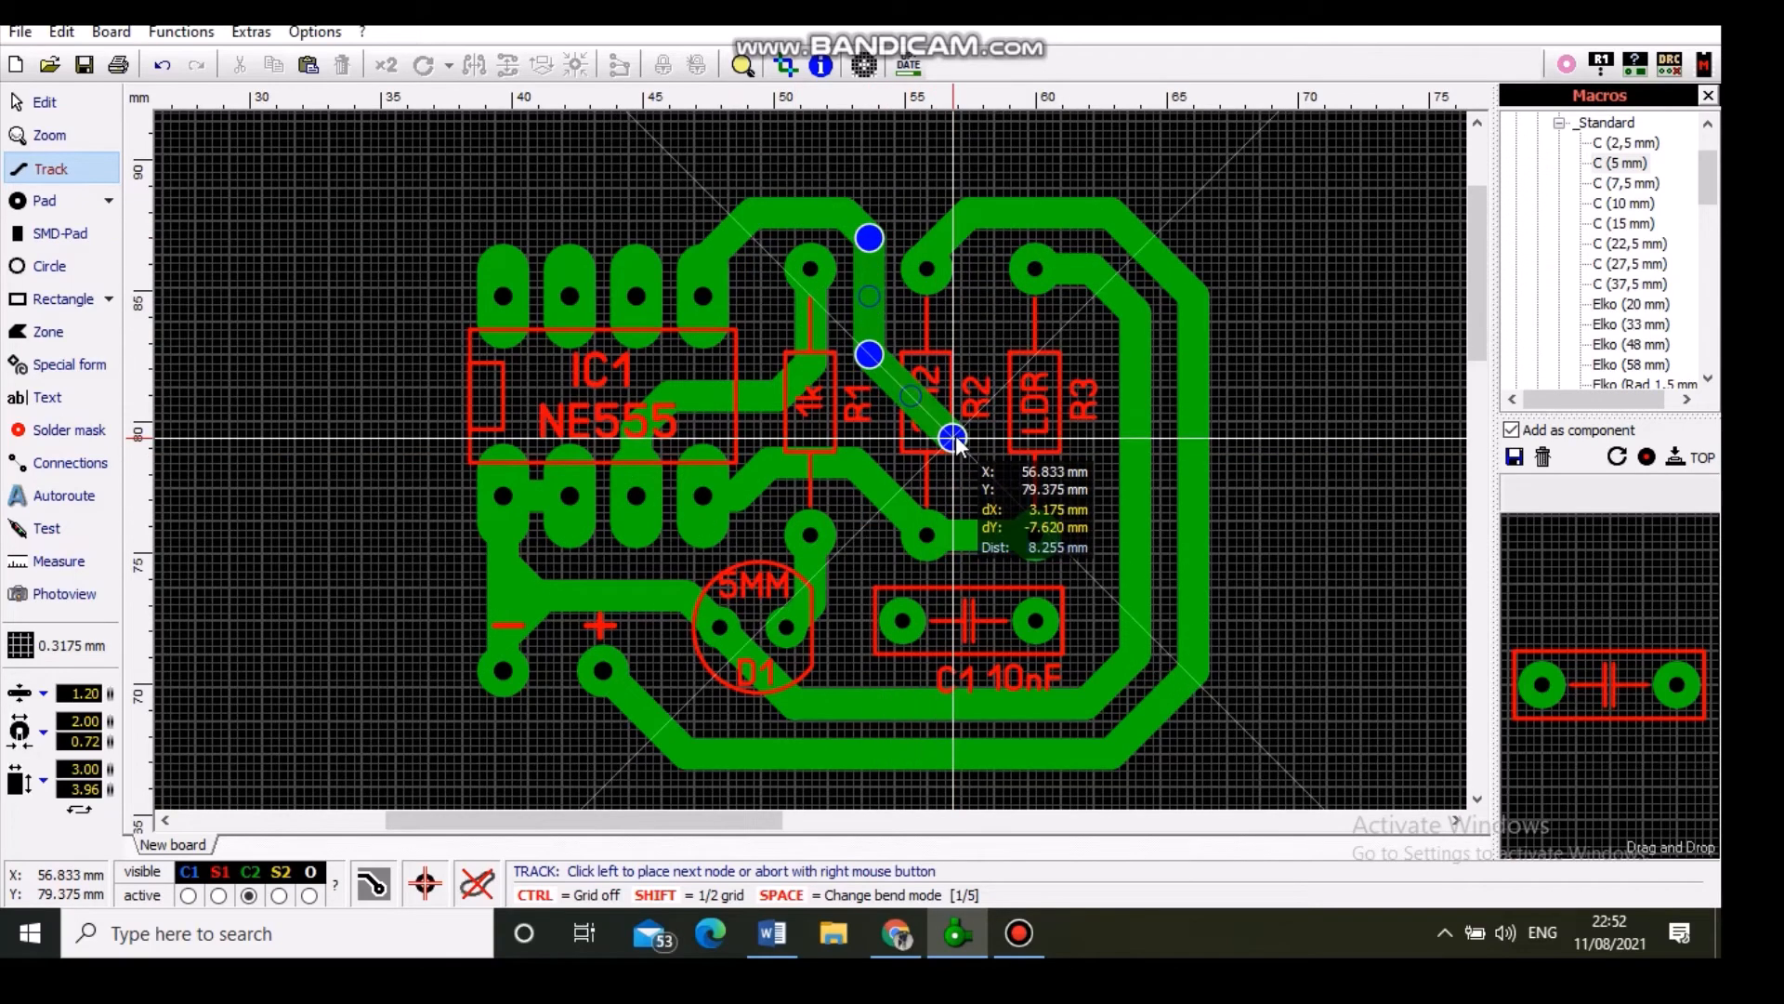
pyautogui.click(953, 437)
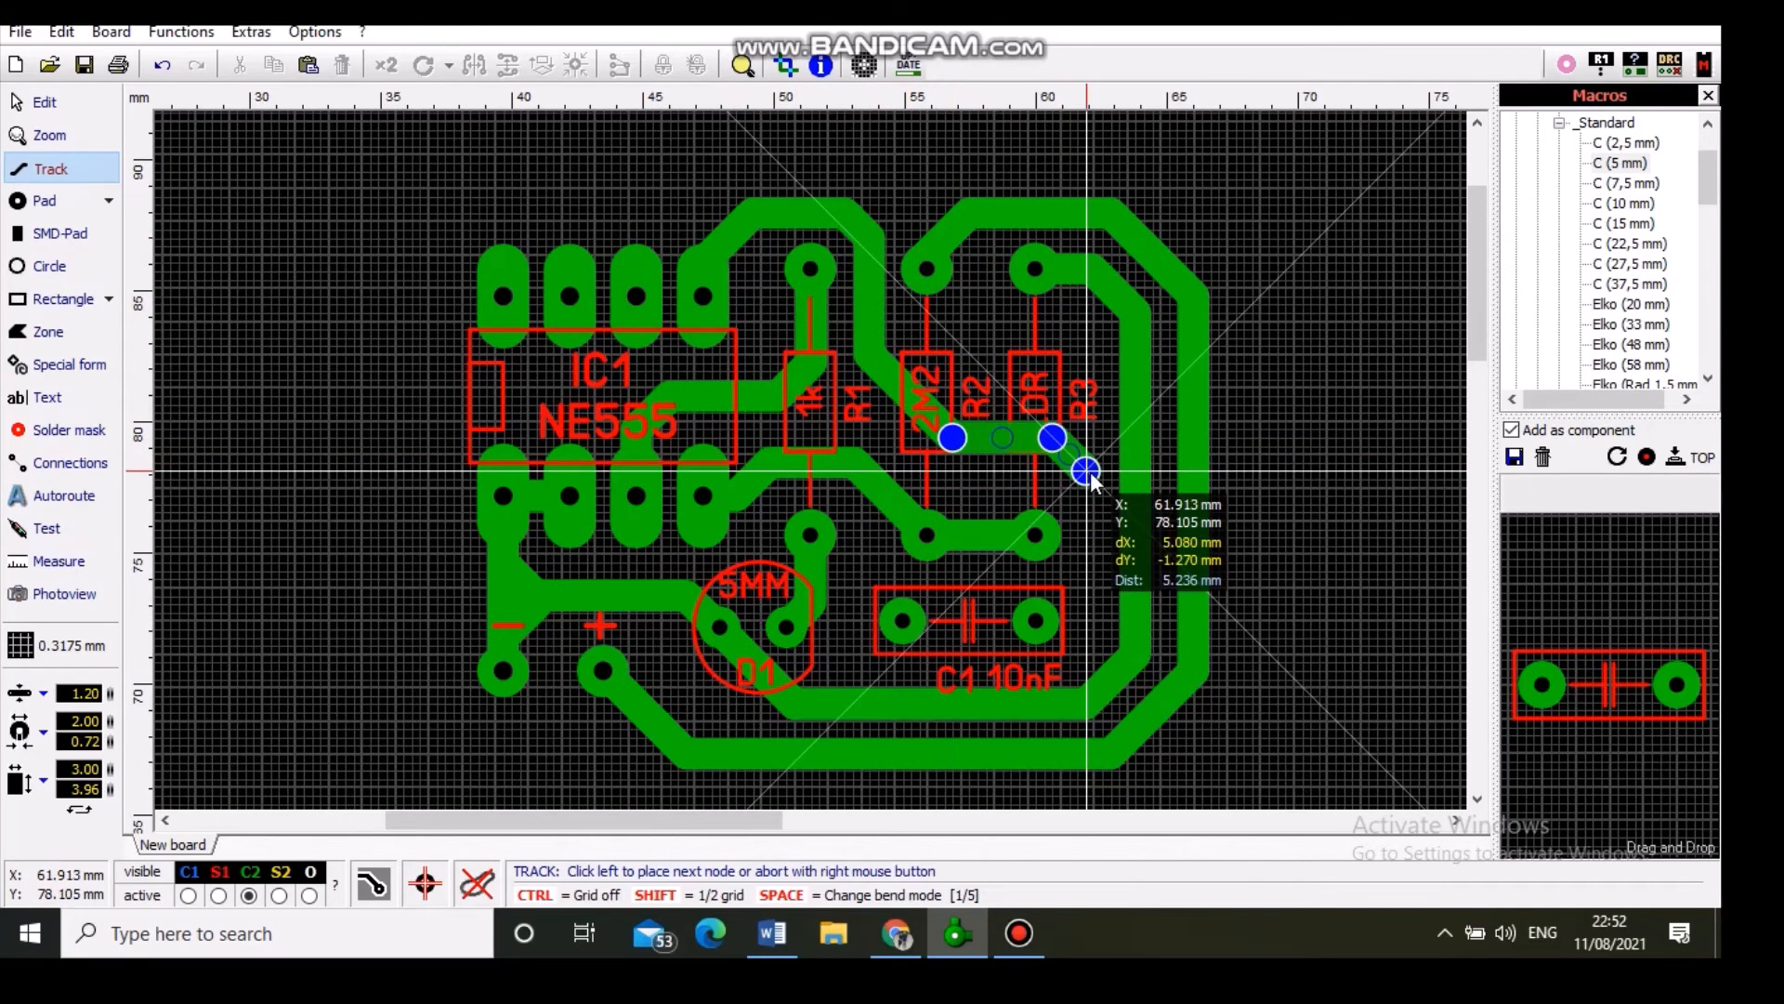
pyautogui.click(1094, 479)
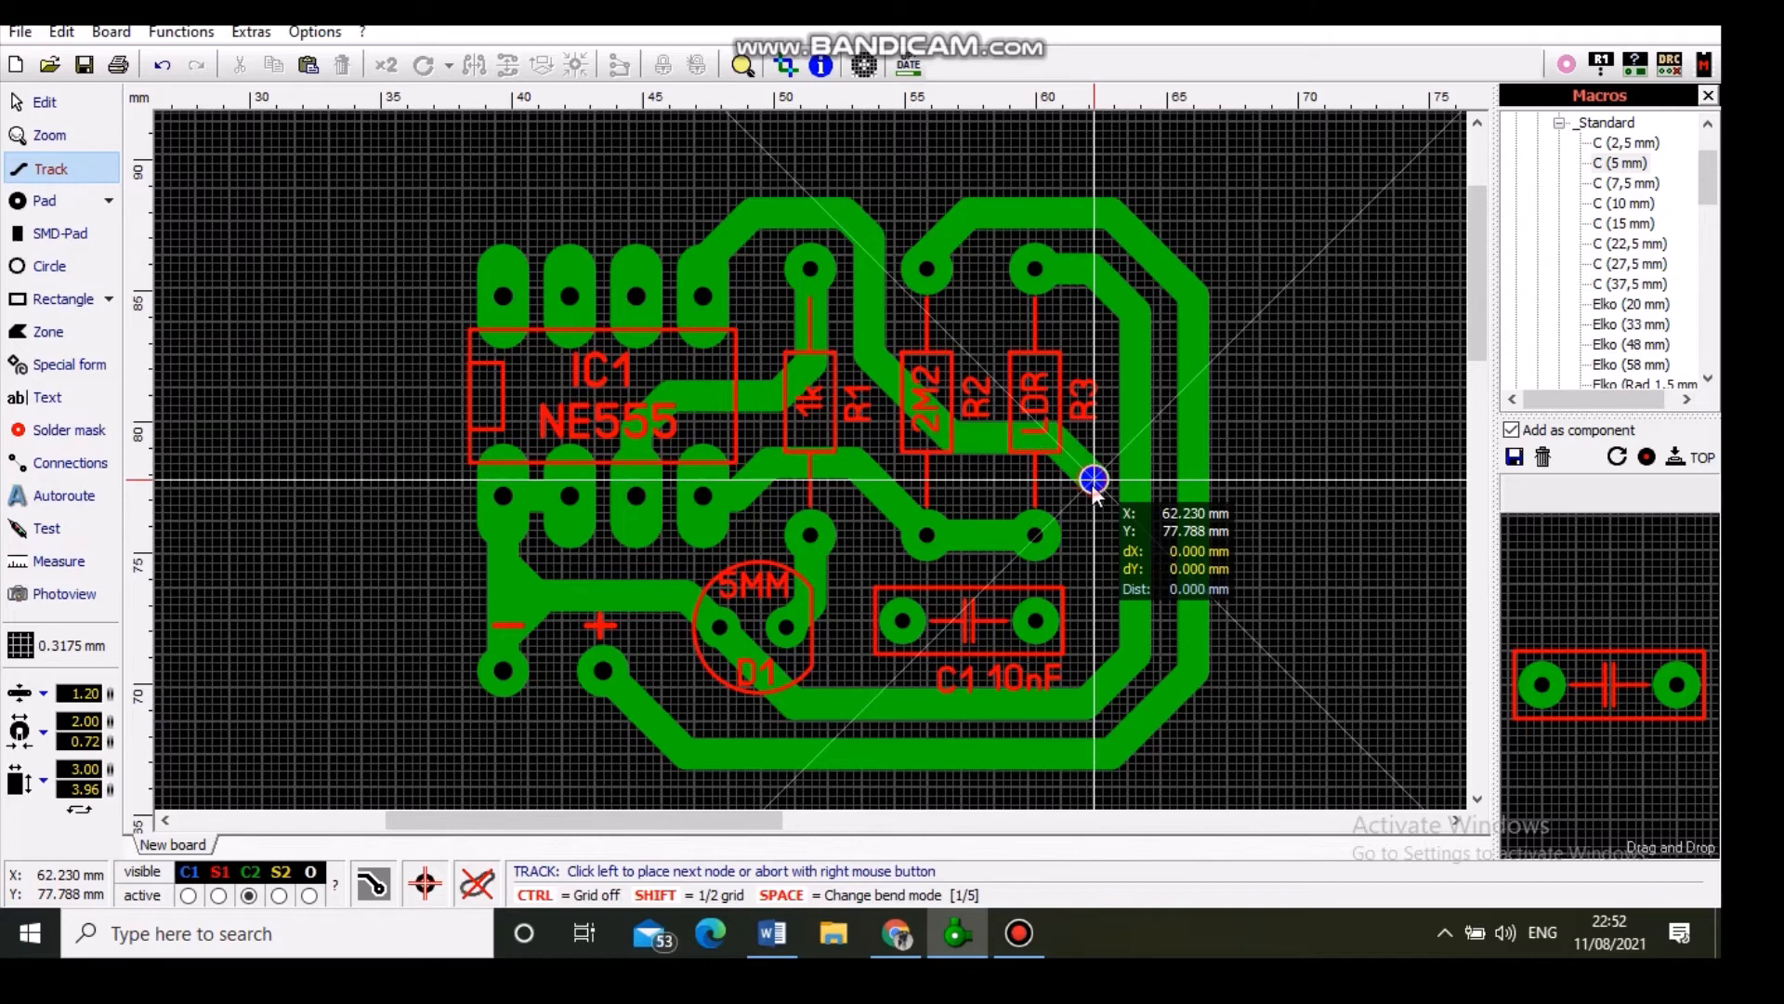
pyautogui.click(1092, 589)
pyautogui.click(1035, 619)
pyautogui.rightClick(1055, 632)
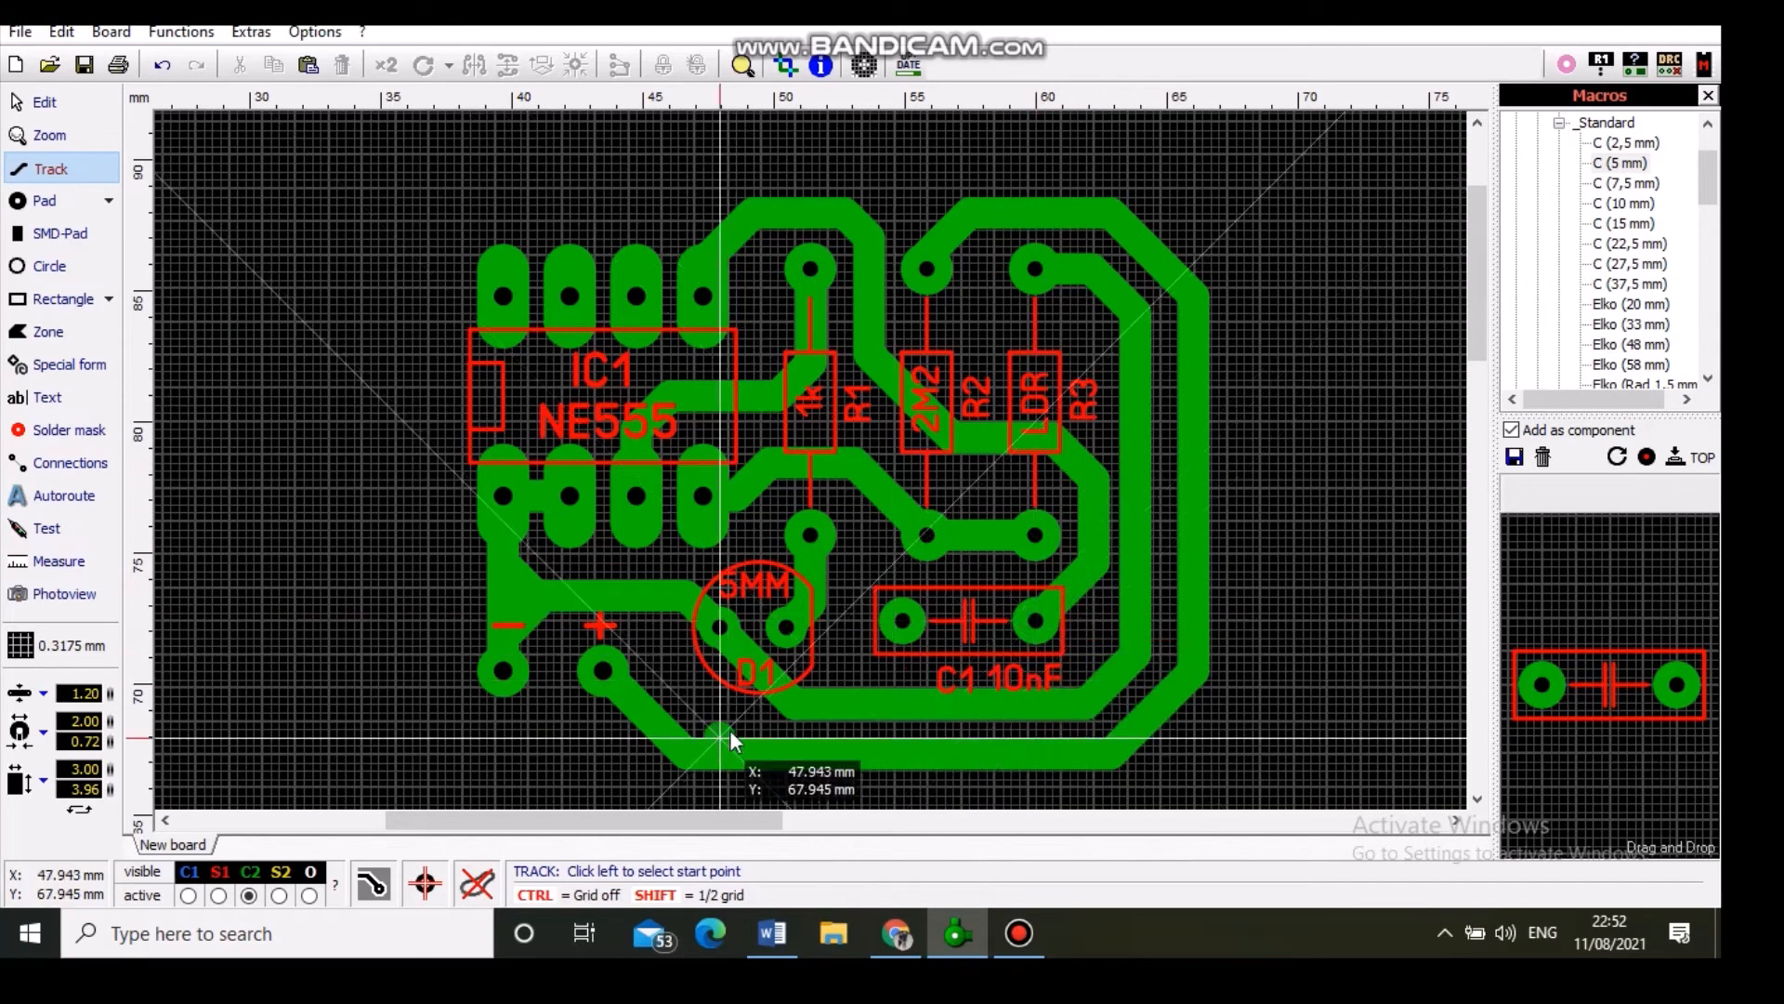
pyautogui.press('Escape')
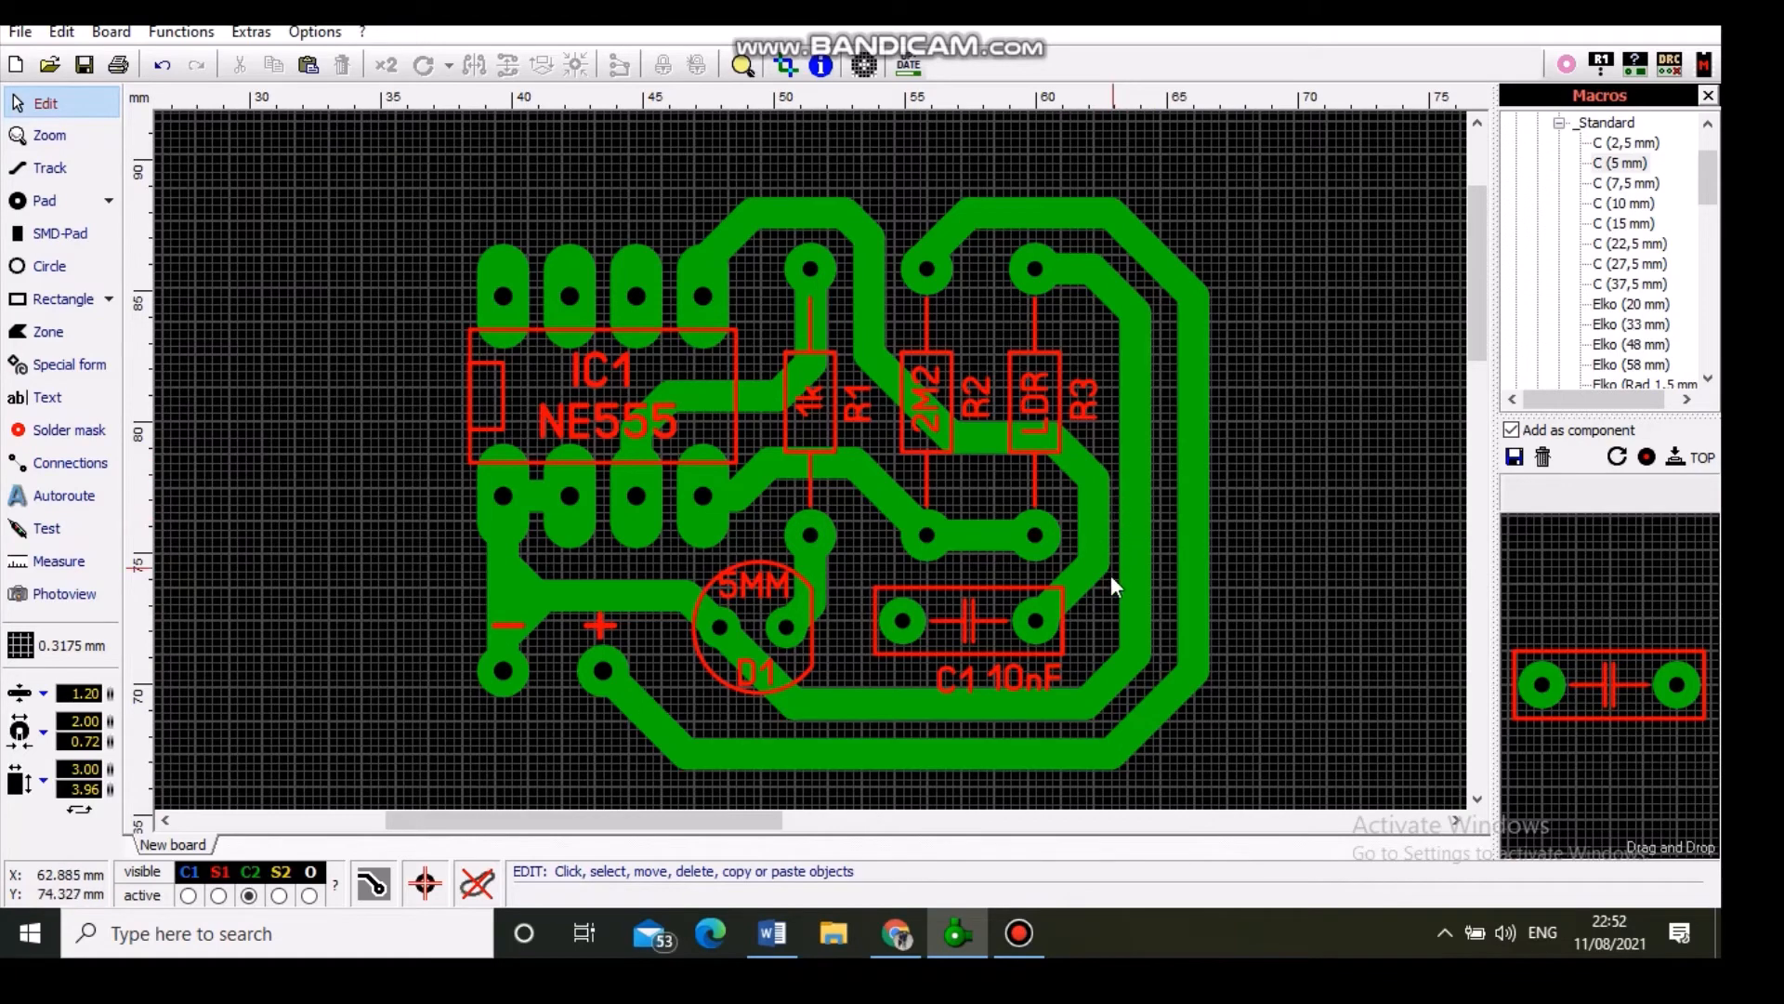
# Step: Shift the LDR track's vertical segment slightly further outward to widen its gap from the new C1 track
pyautogui.click(1134, 521)
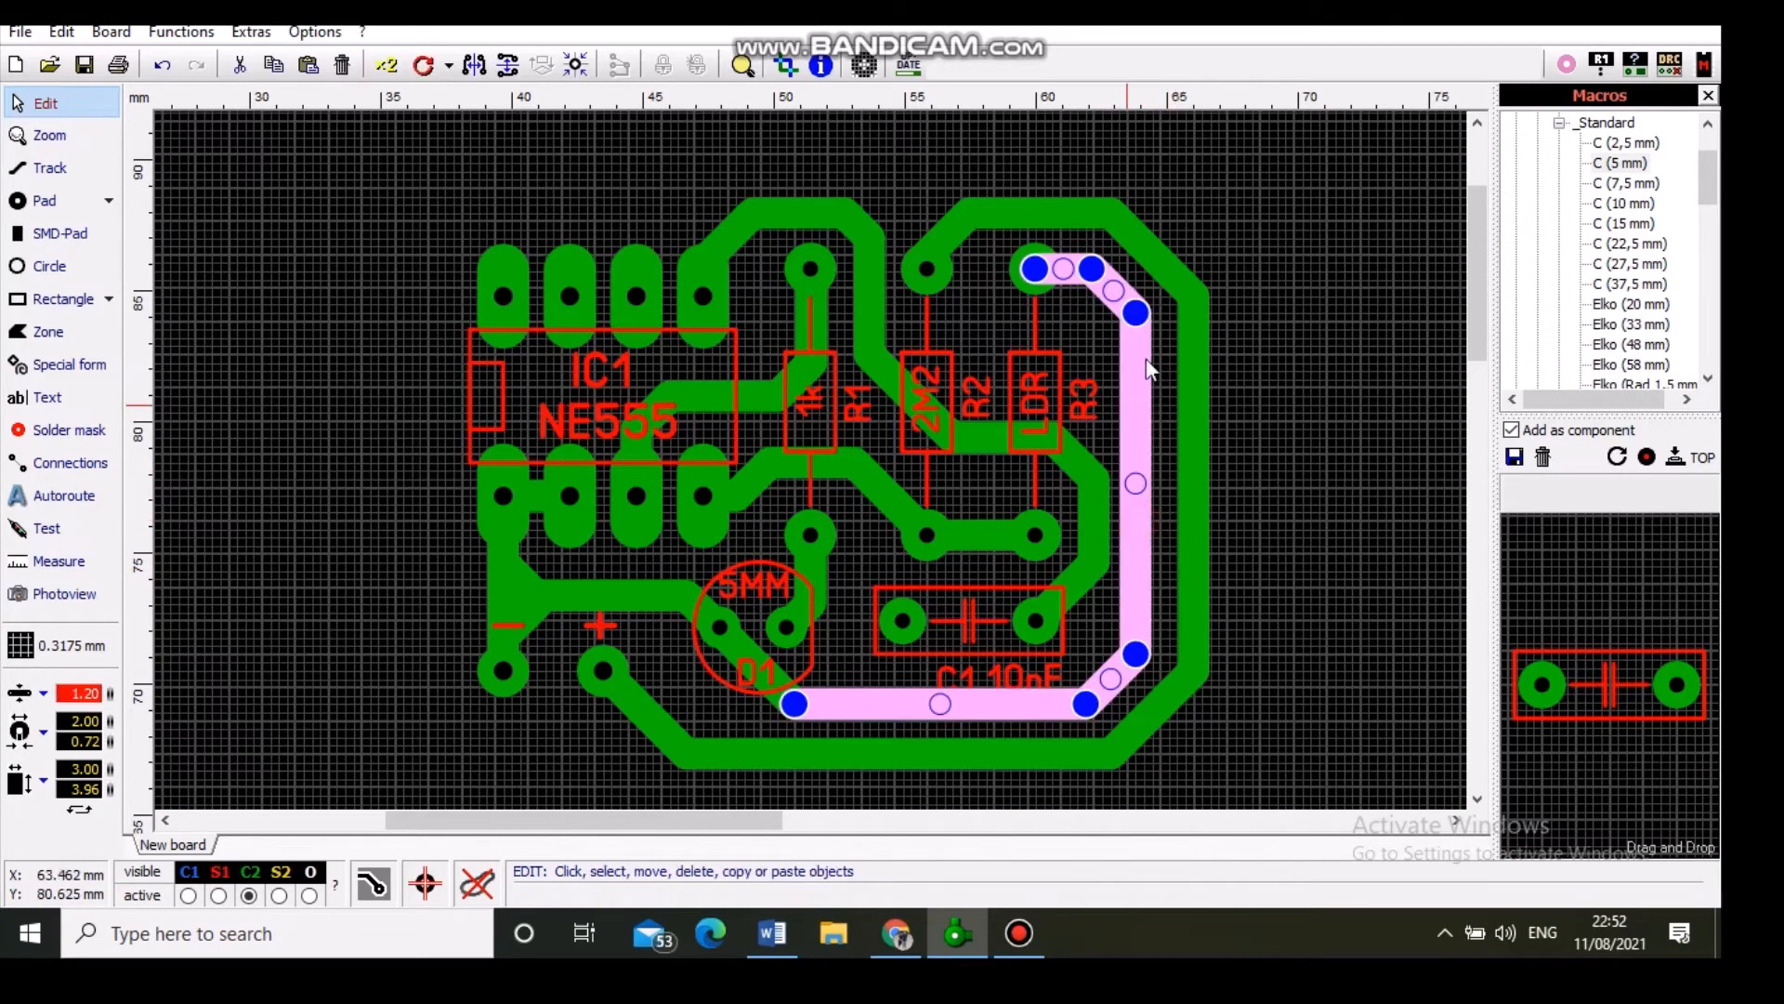
pyautogui.moveTo(1136, 315); pyautogui.dragTo(1147, 326)
pyautogui.moveTo(1137, 656); pyautogui.dragTo(1149, 652)
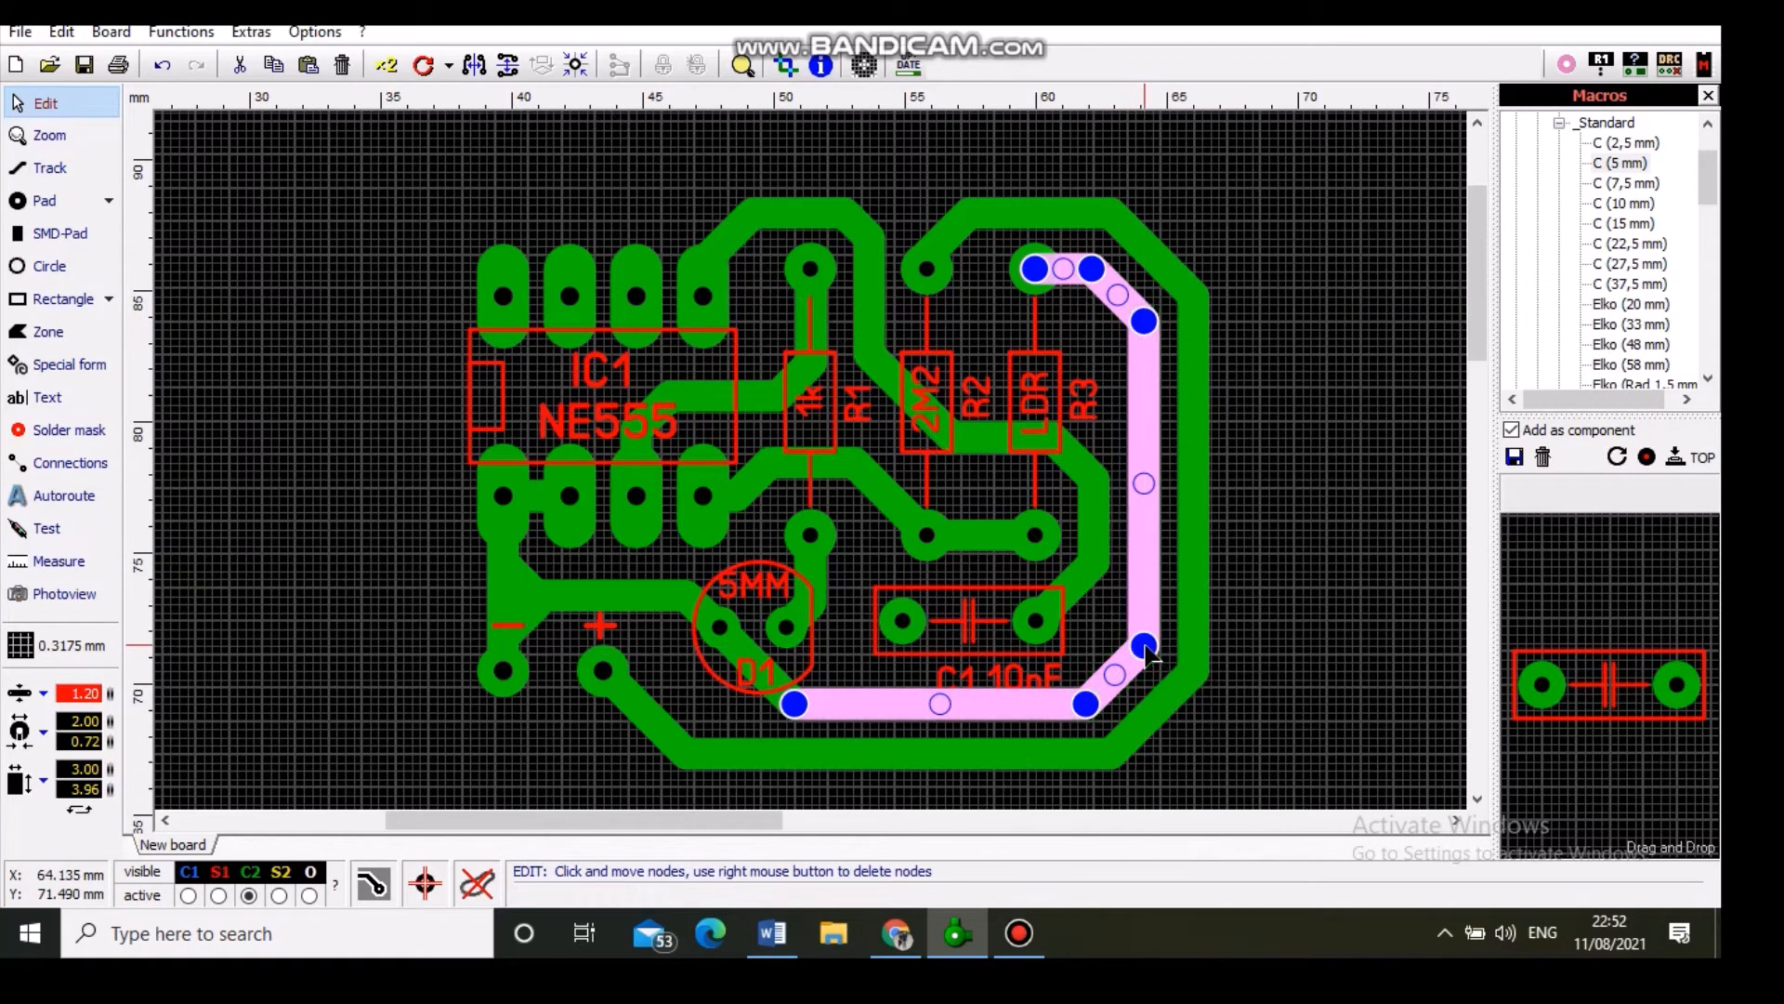
pyautogui.click(1258, 561)
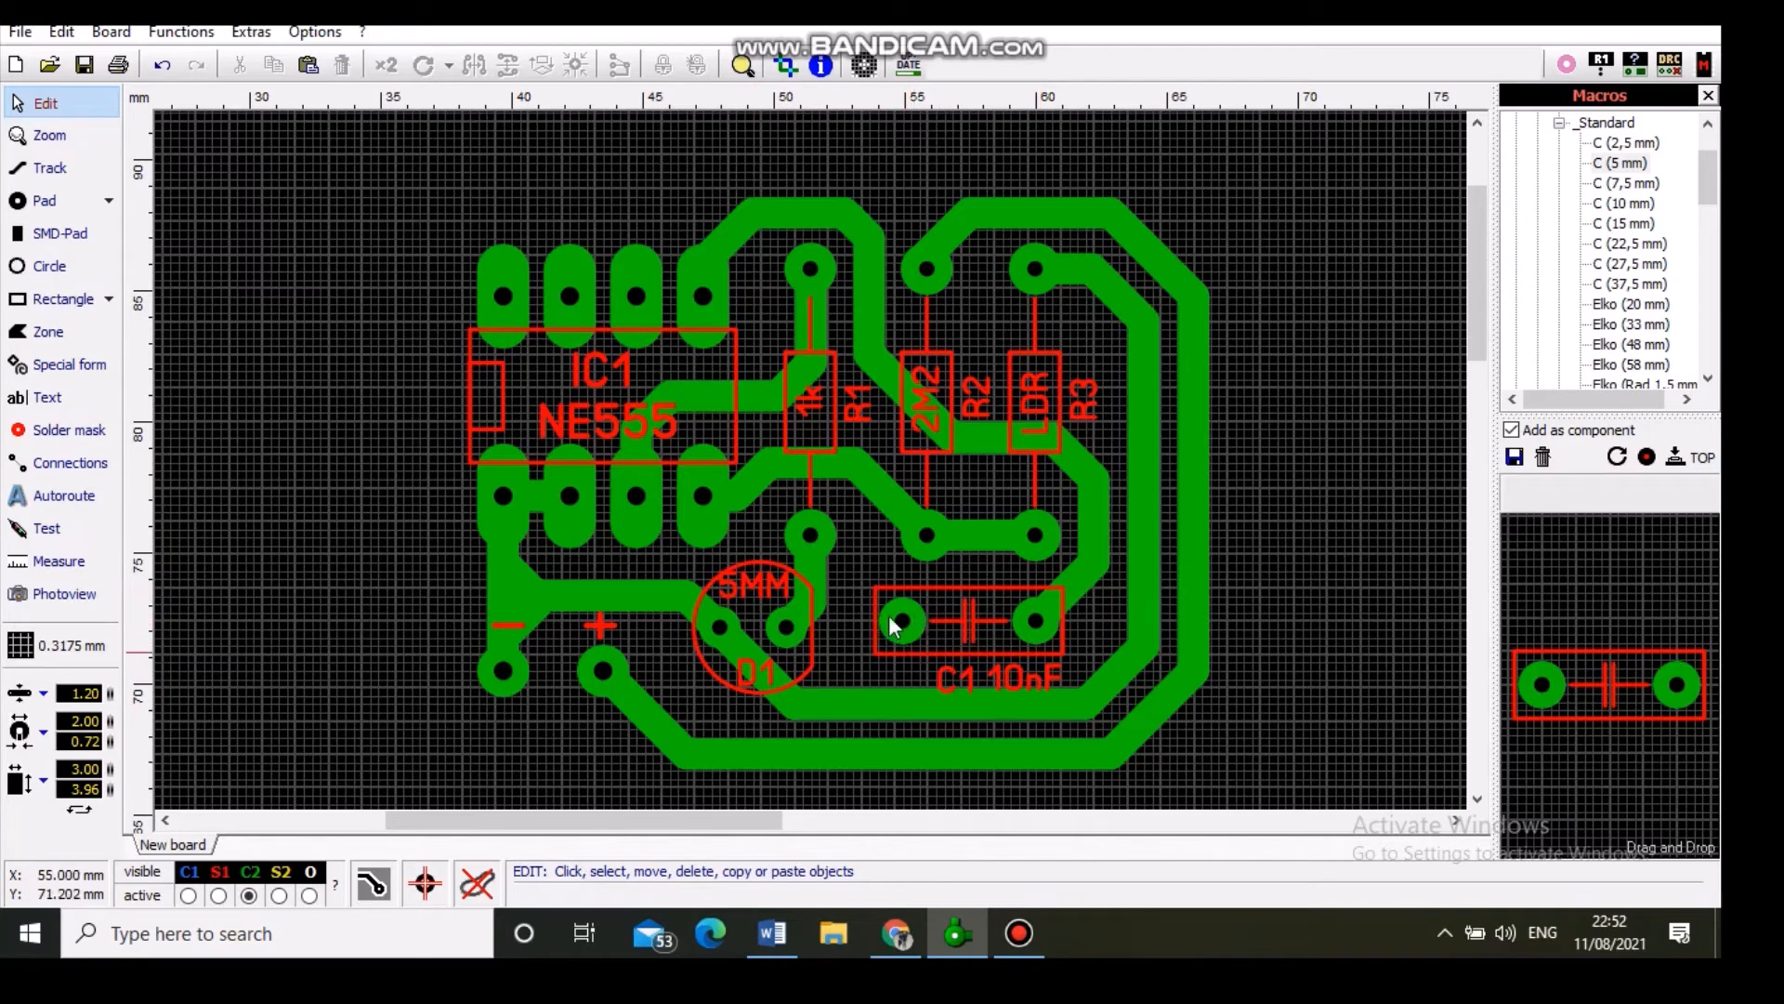
# Step: Check C1's ground connection in the Word schematic, then in Sprint-Layout route a short track from C1's left pad to the LDR track below it
pyautogui.click(788, 937)
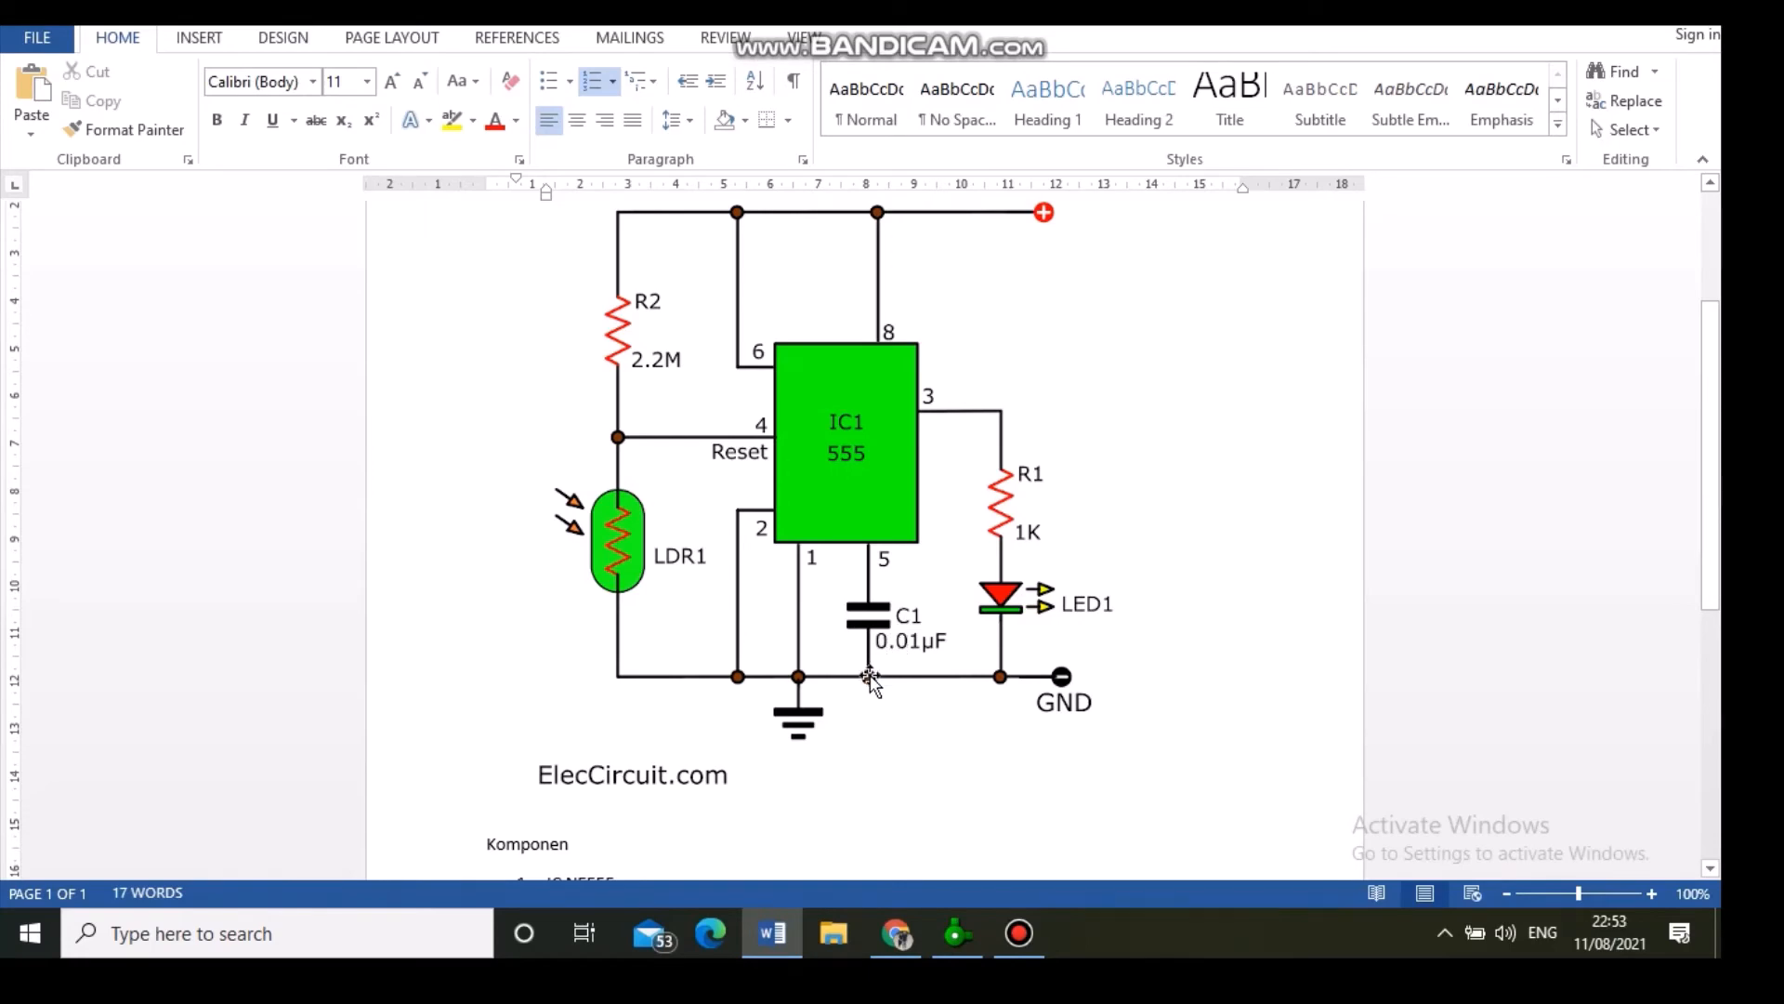
pyautogui.click(956, 934)
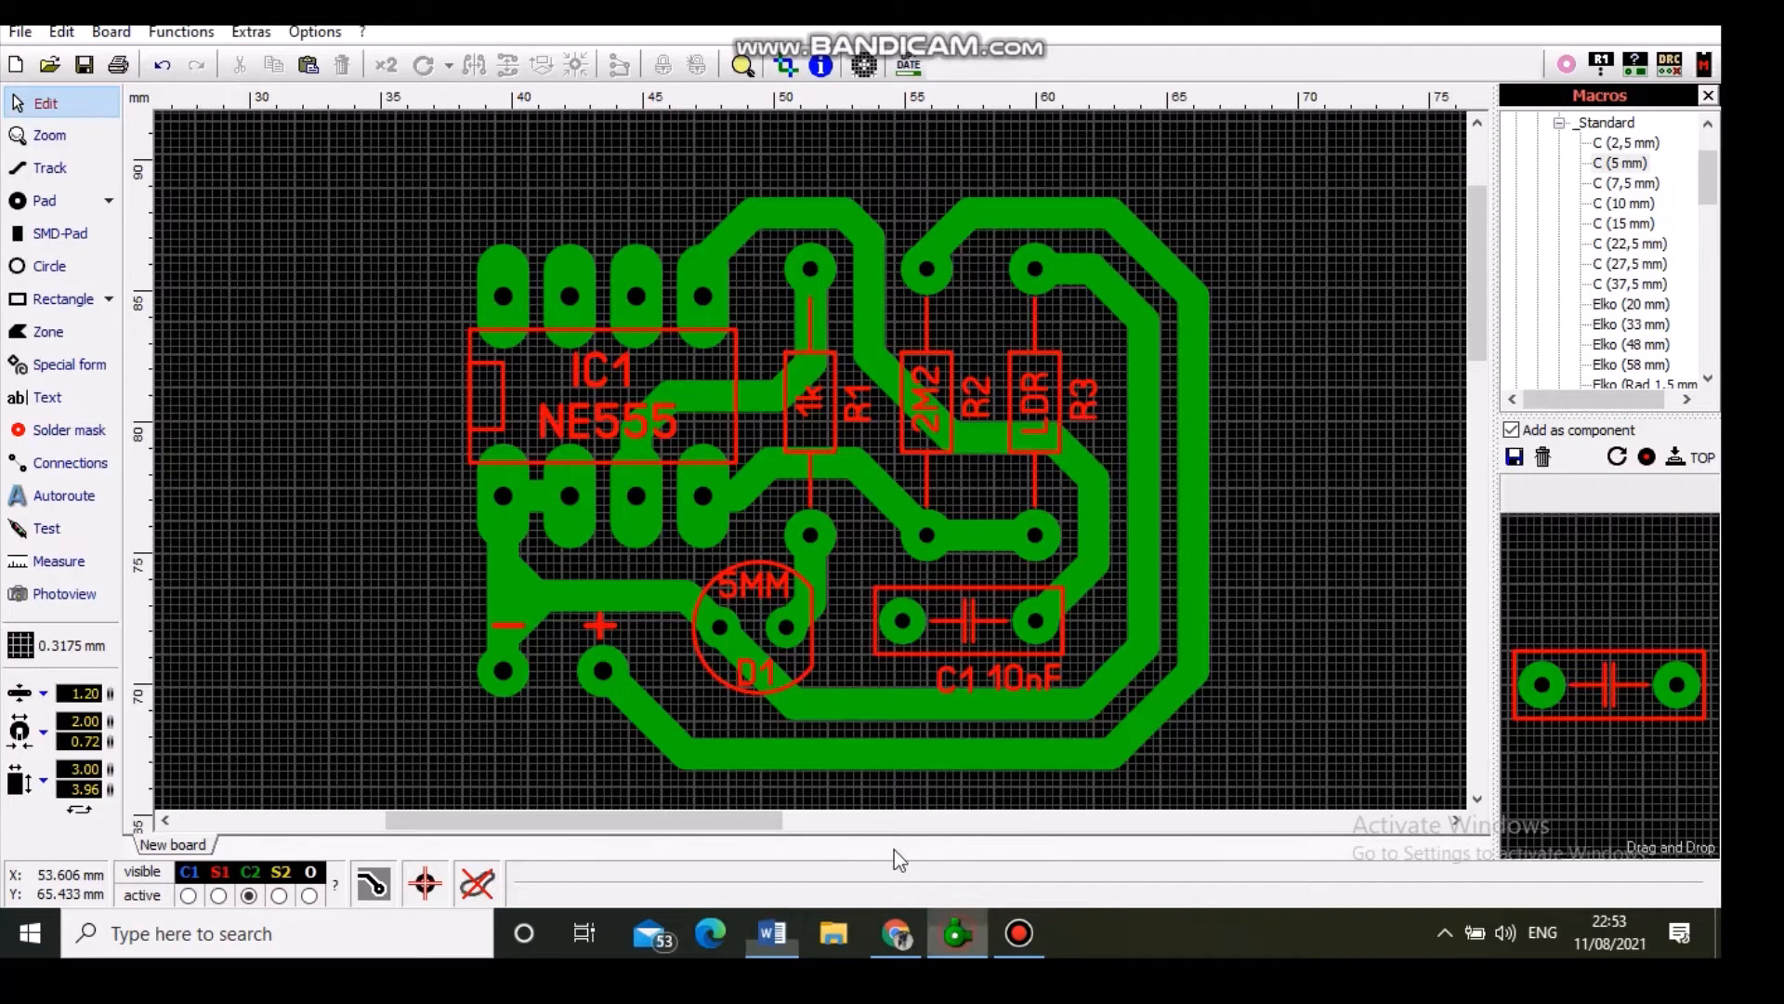
pyautogui.click(51, 168)
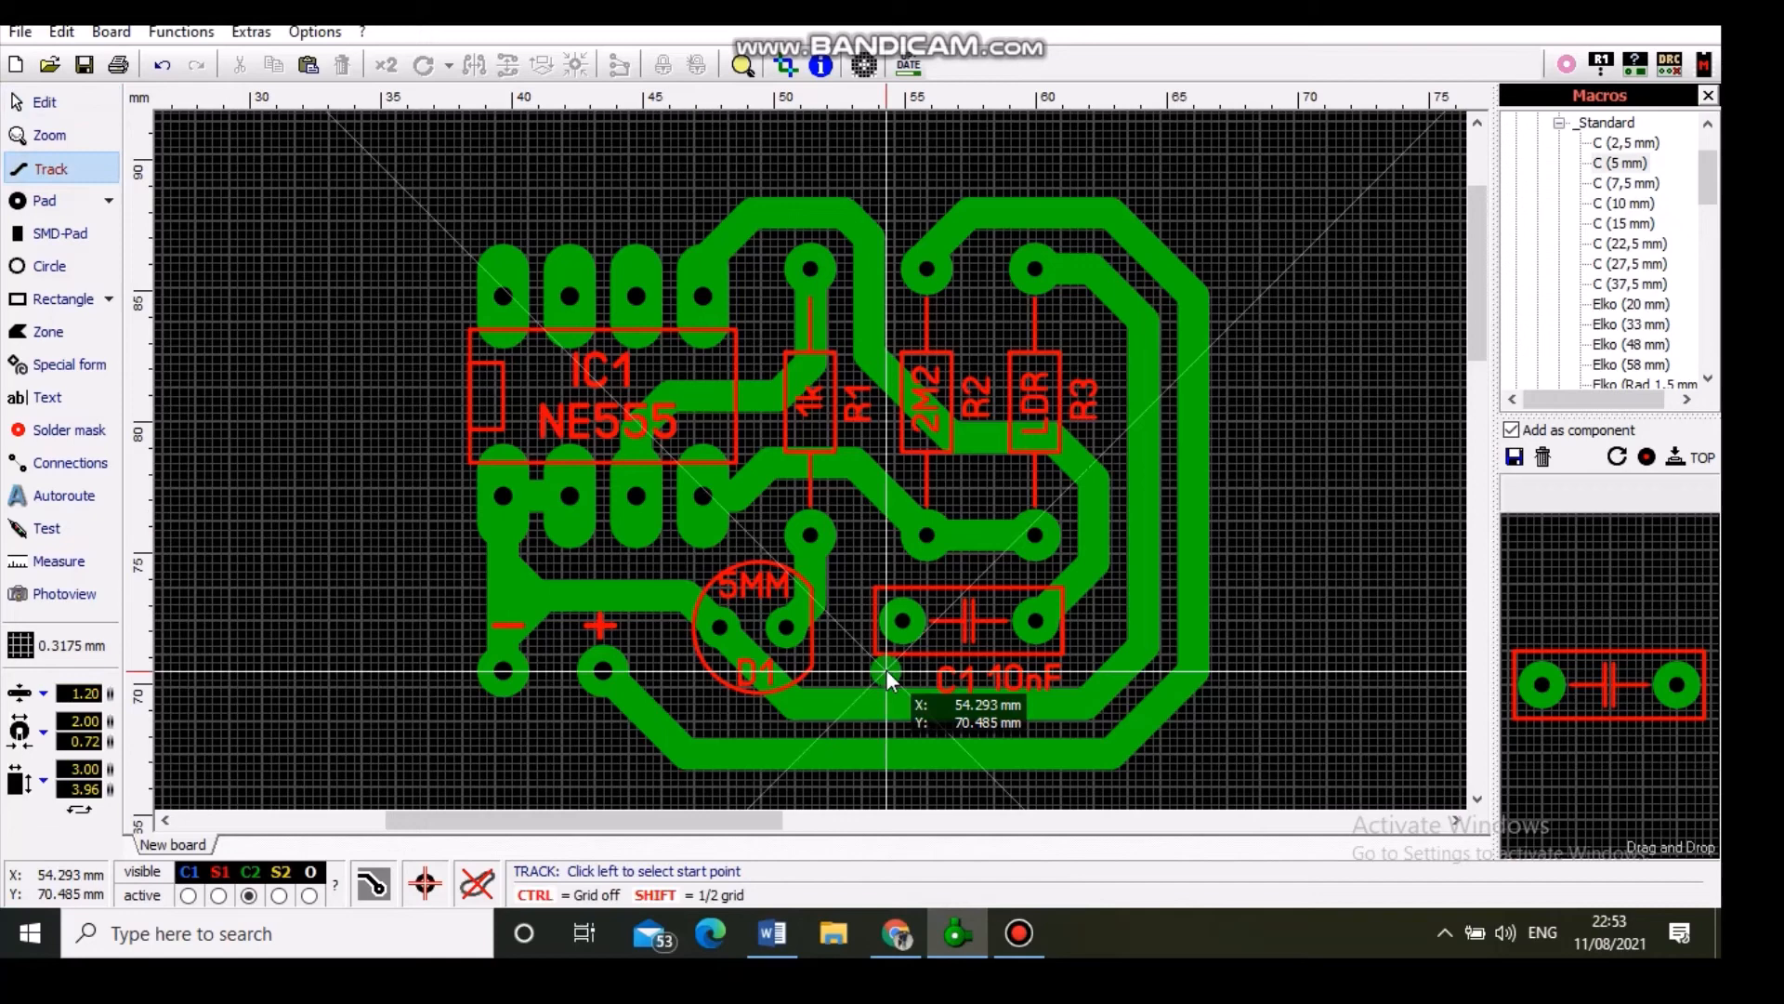
pyautogui.click(905, 623)
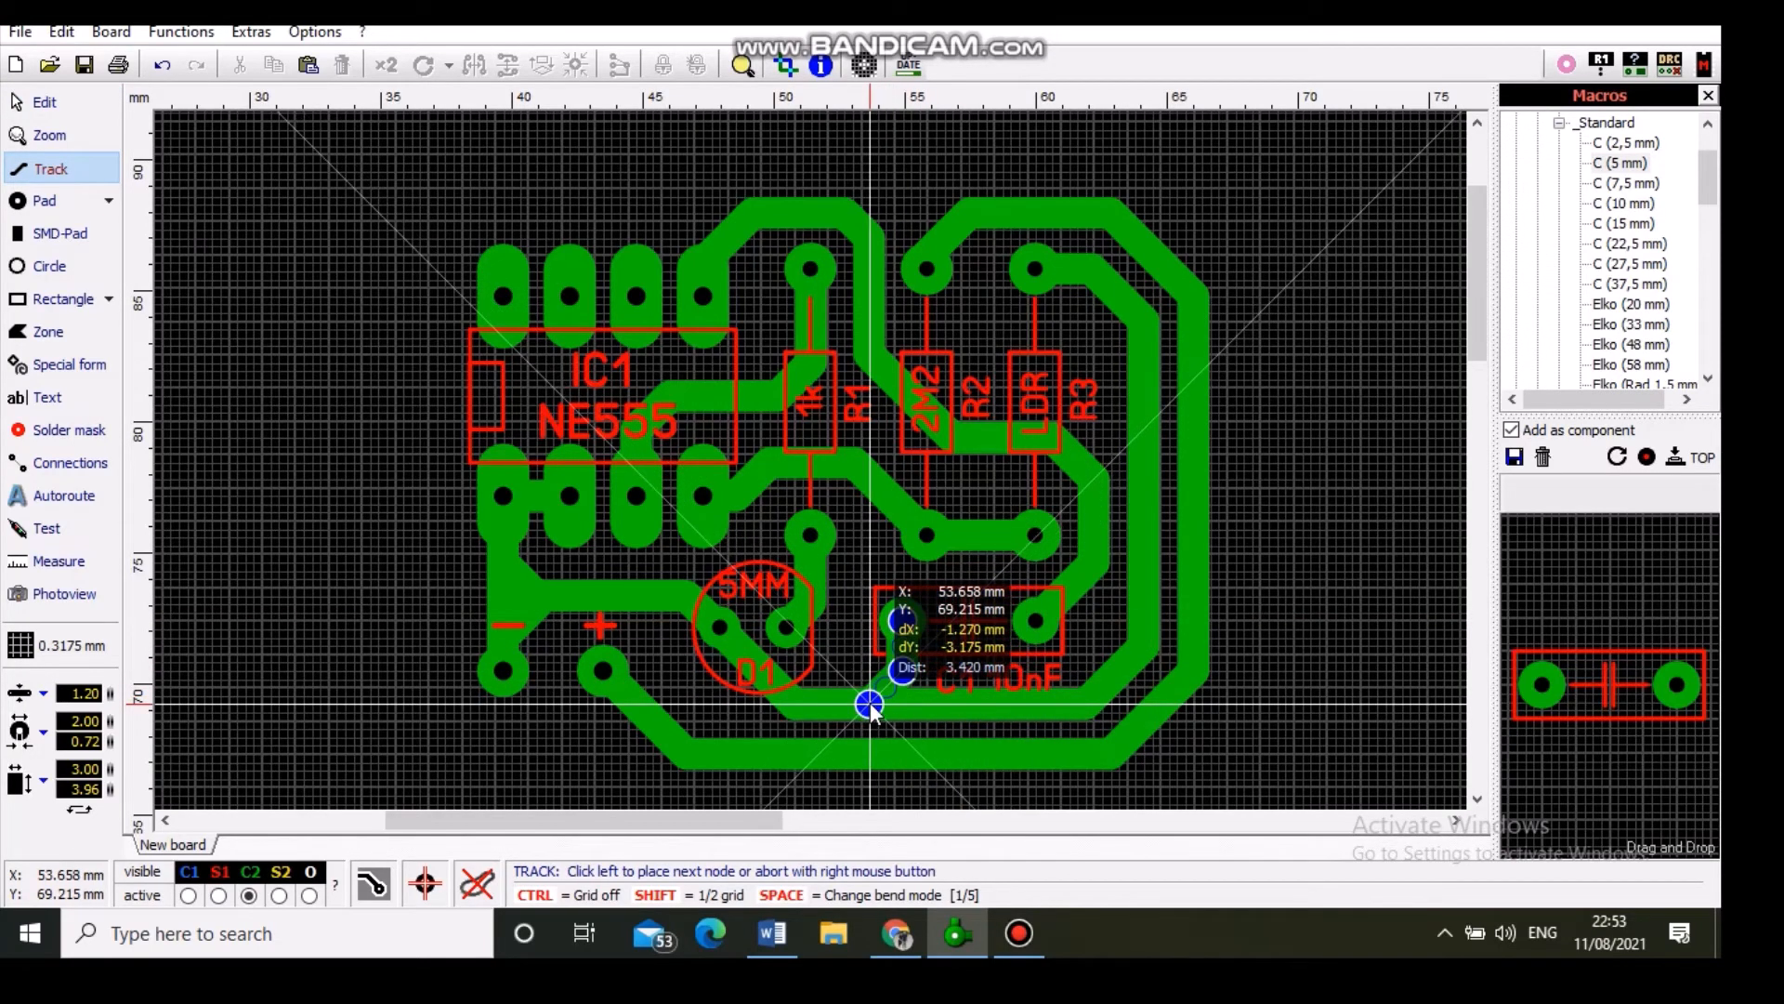
pyautogui.click(903, 671)
pyautogui.rightClick(904, 671)
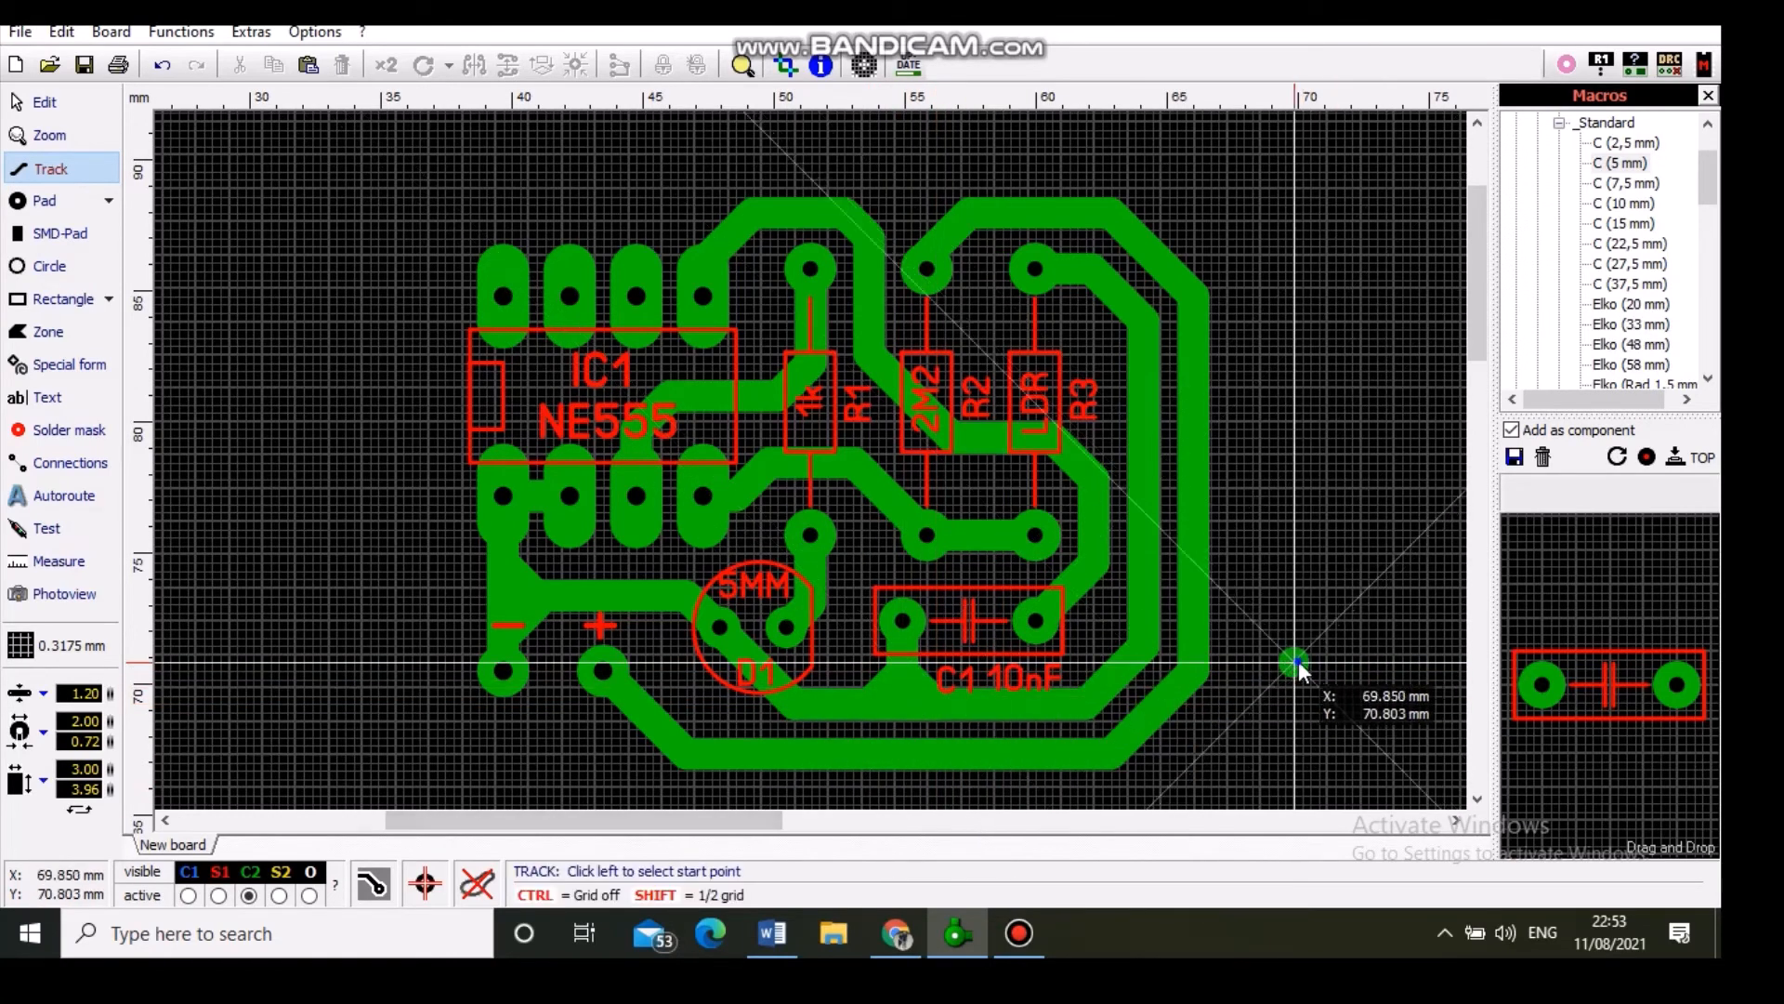
pyautogui.rightClick(1298, 664)
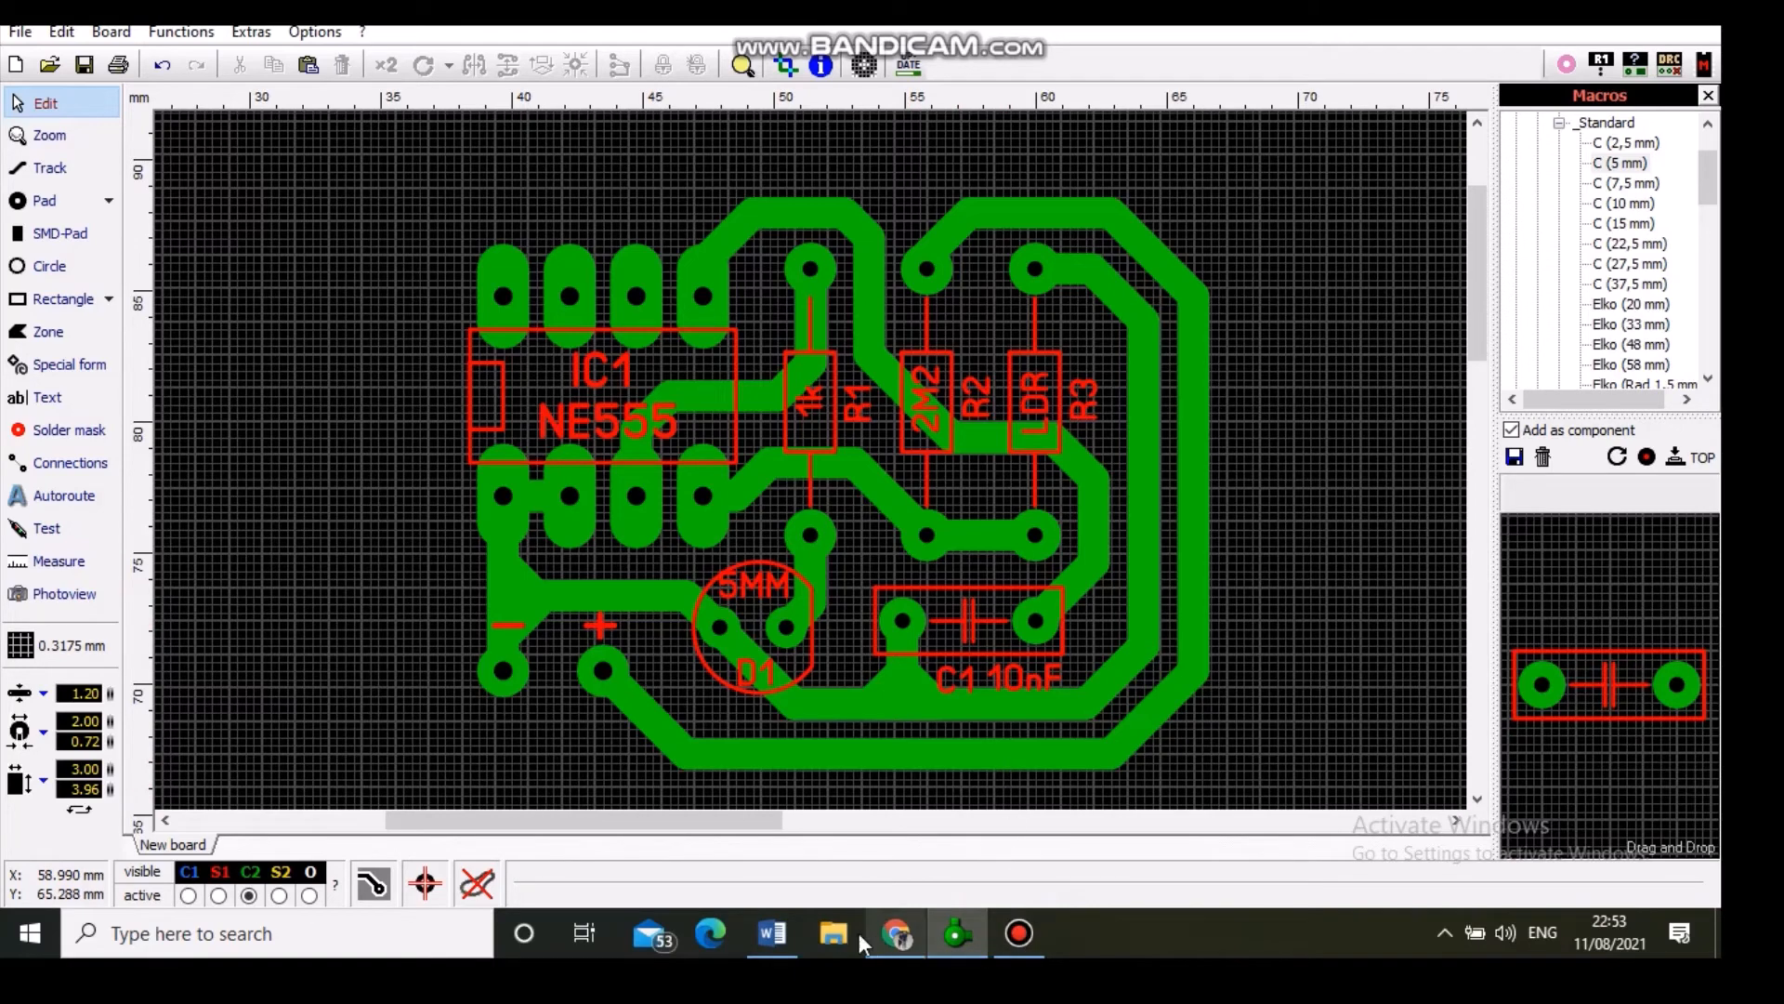
# Step: Check the Word schematic, then in Sprint-Layout route a track from IC1's third upper pad over the second to its upper-left pad
pyautogui.click(772, 931)
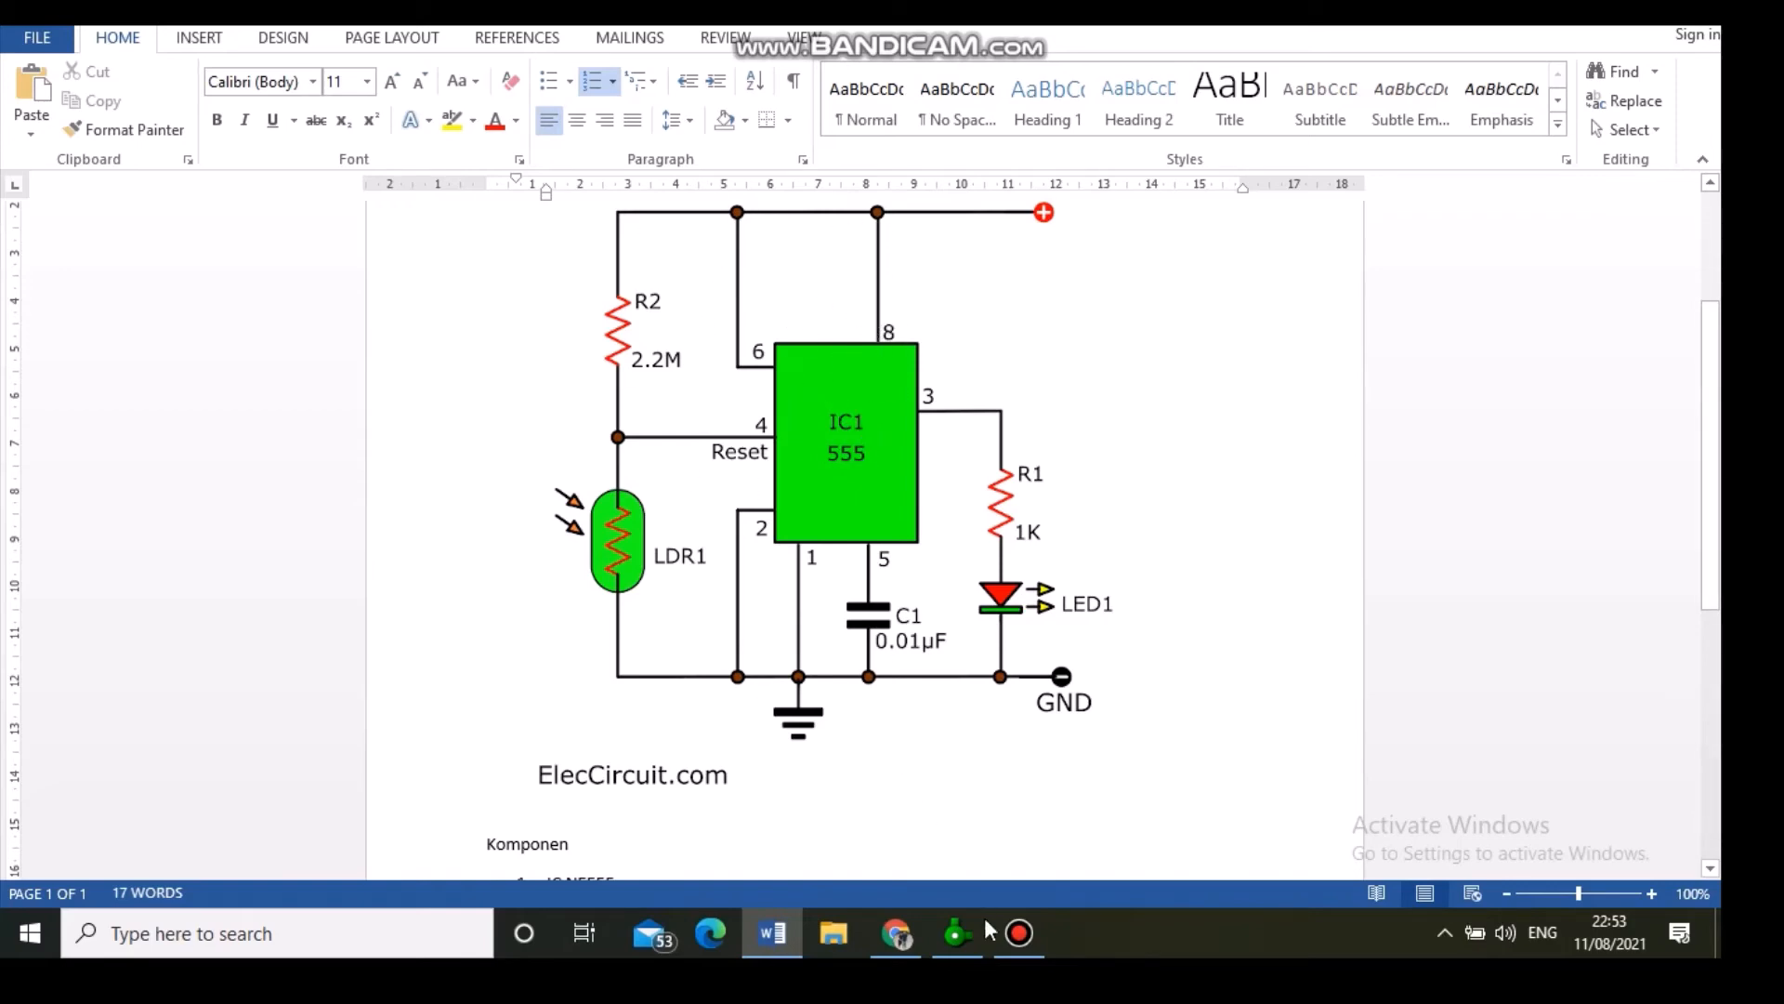
pyautogui.click(966, 935)
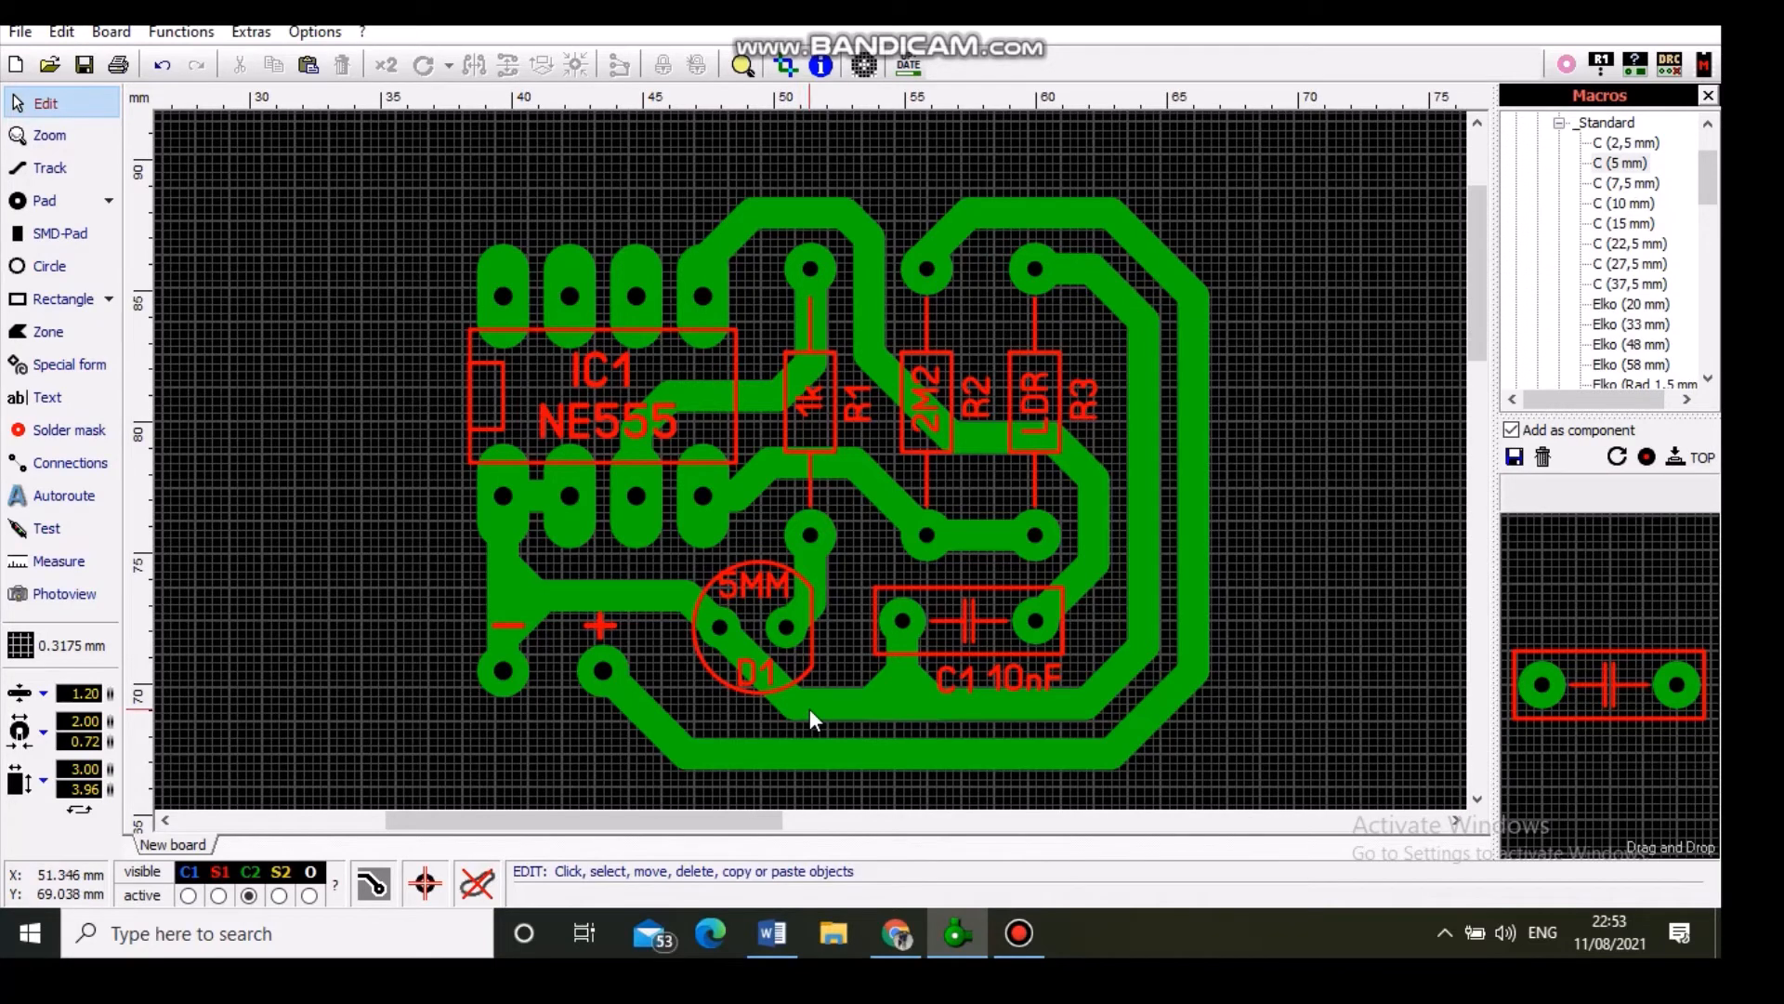
pyautogui.click(37, 169)
pyautogui.click(650, 302)
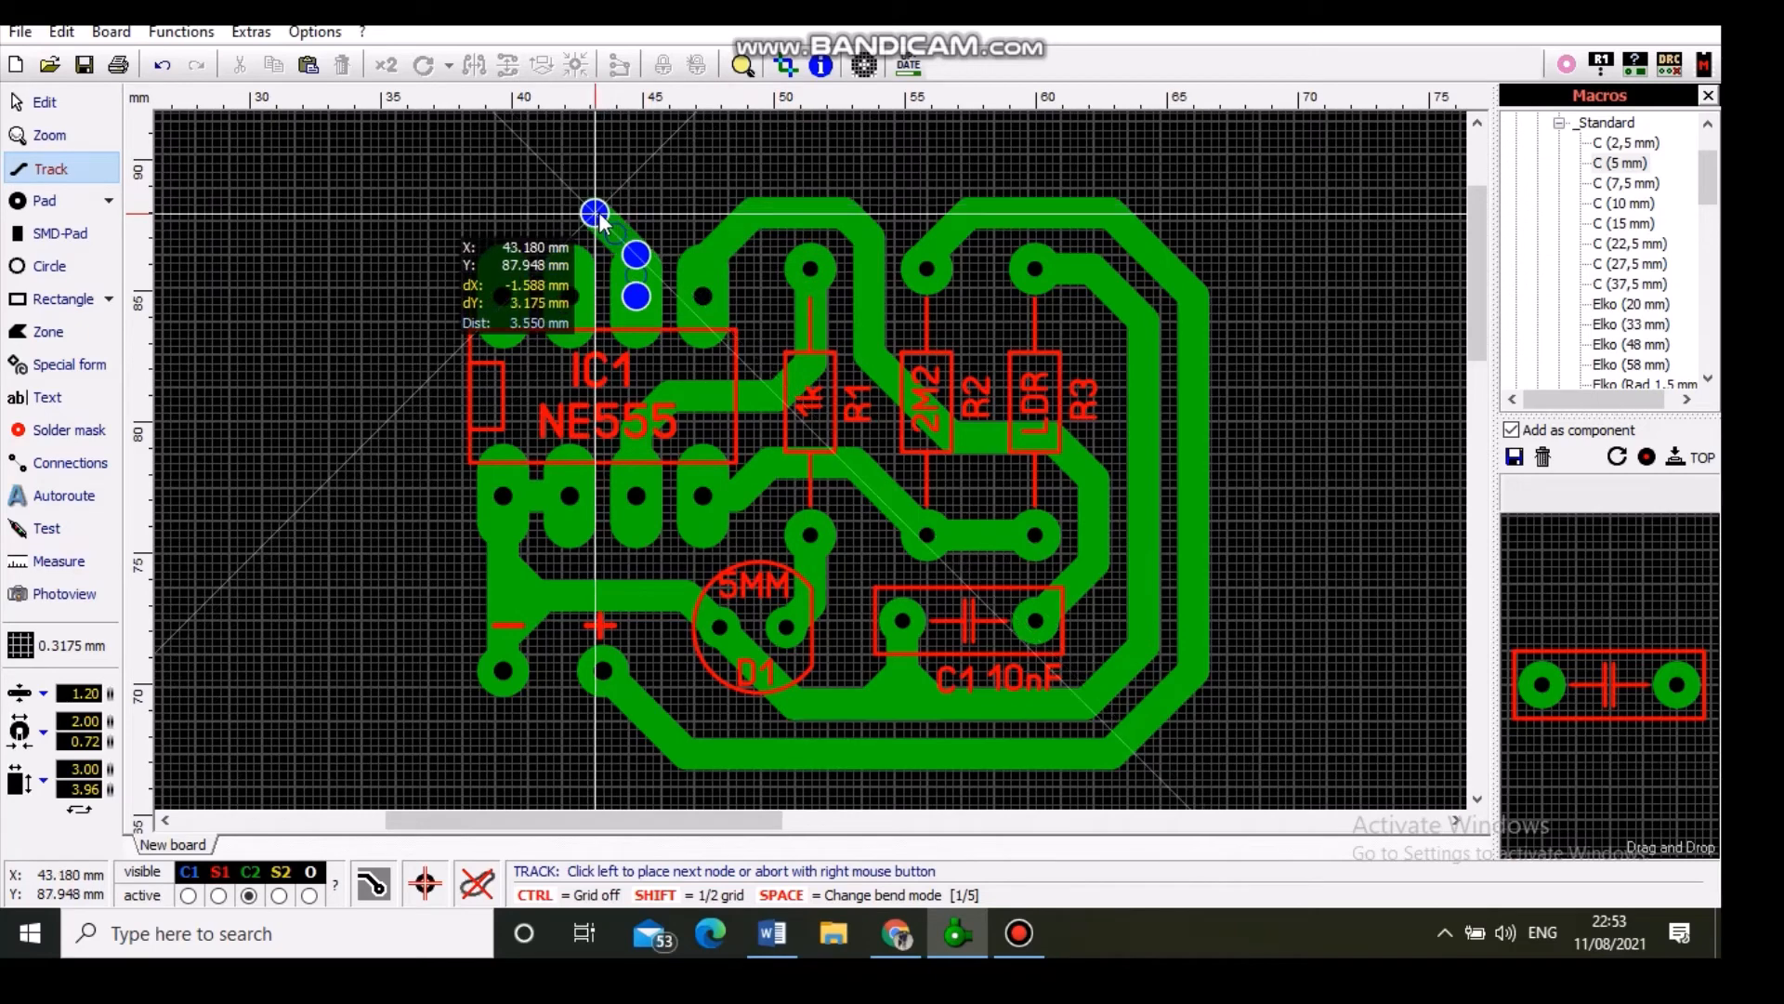
pyautogui.click(595, 214)
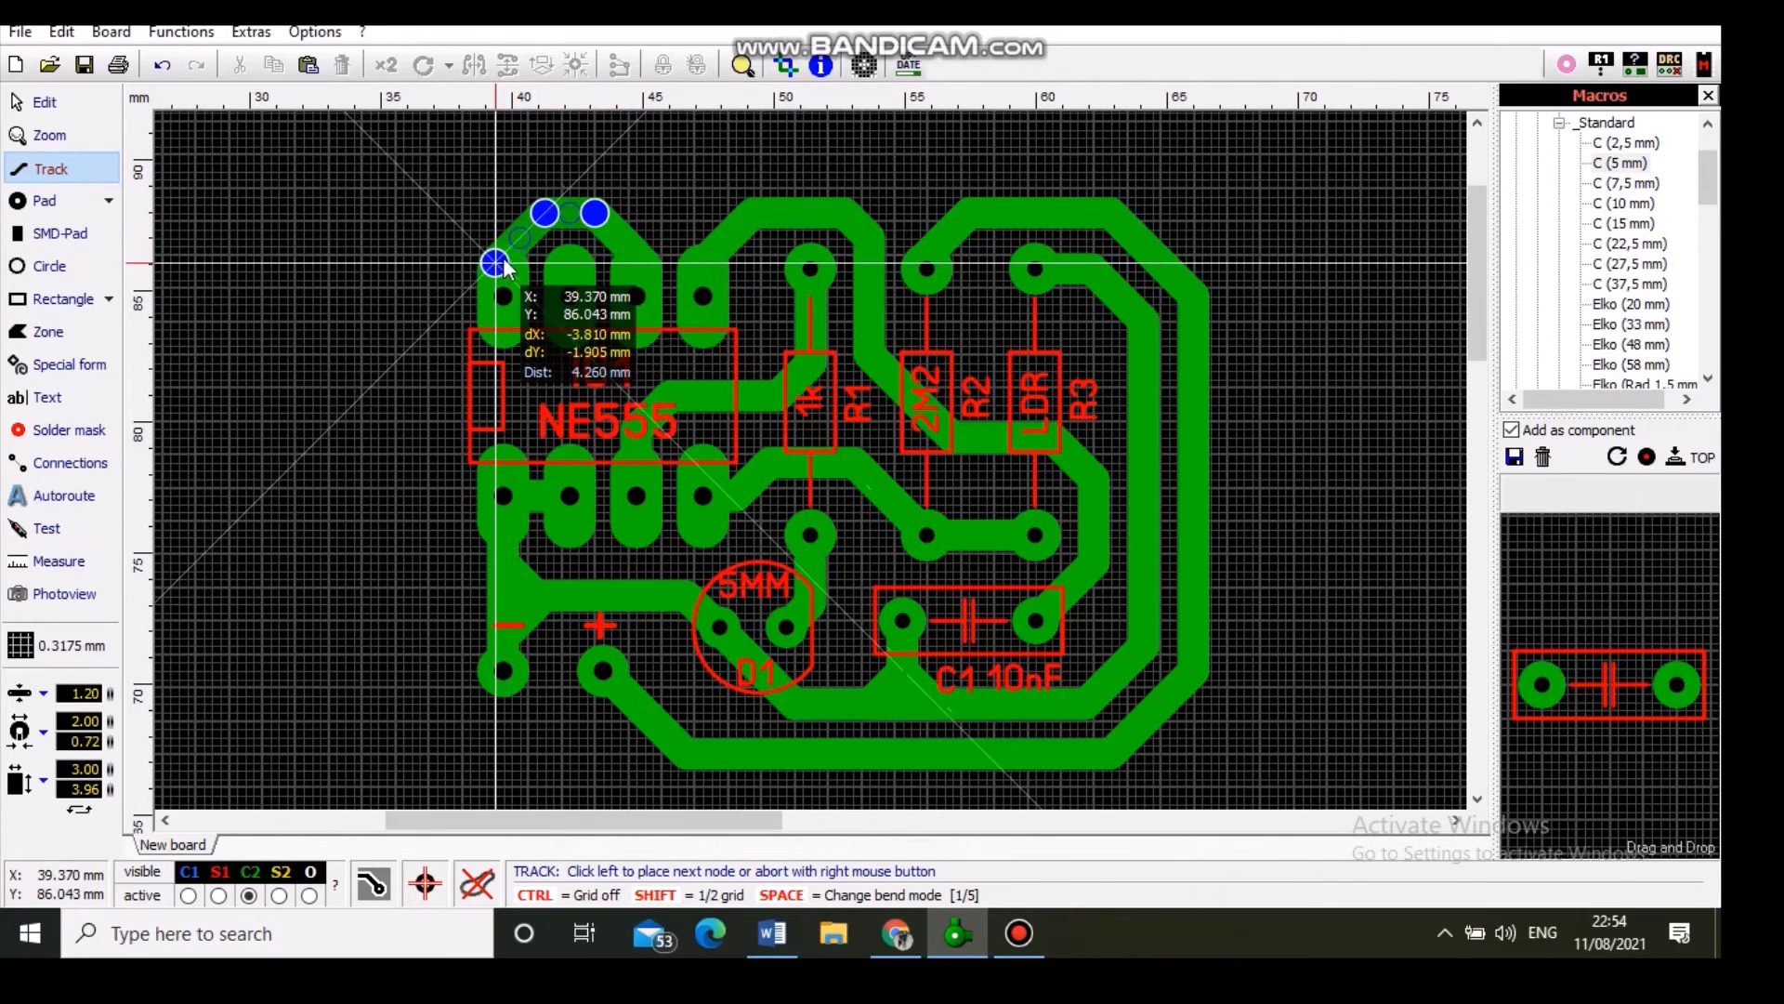
pyautogui.click(503, 295)
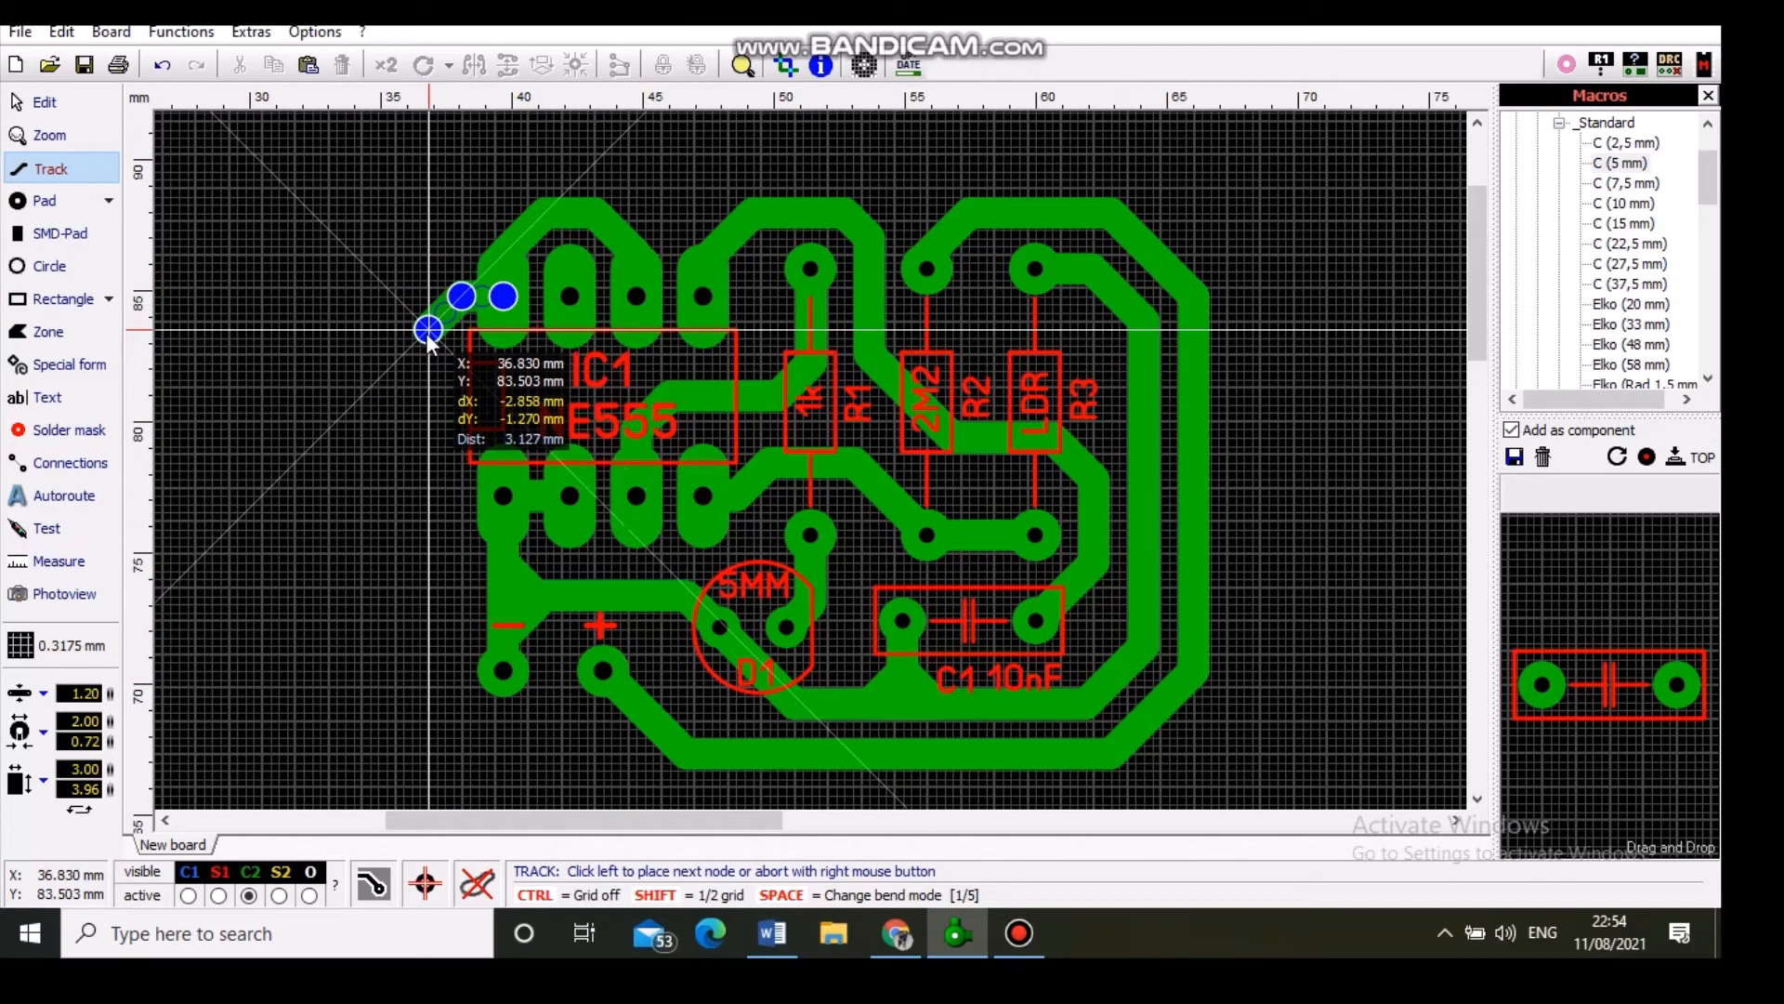
# Step: Continue the track from IC1's upper-left pad down outside the IC and beneath the supply pads to join the positive supply track
pyautogui.click(428, 330)
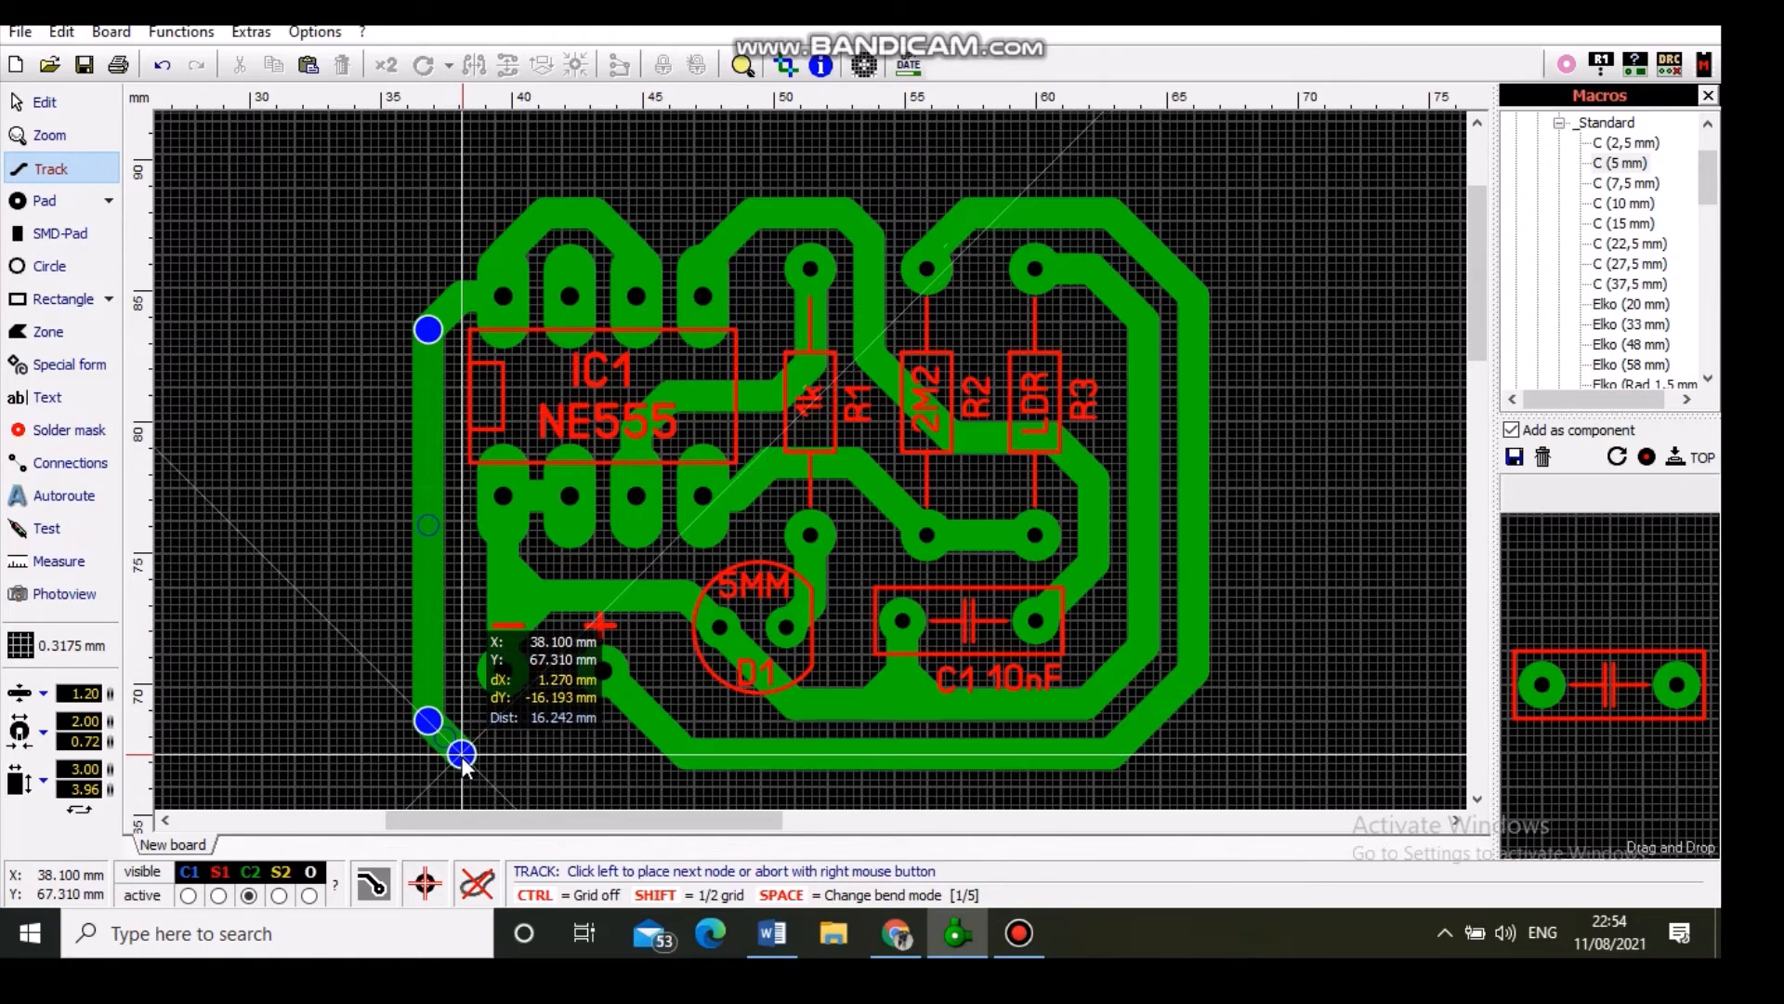
pyautogui.click(462, 753)
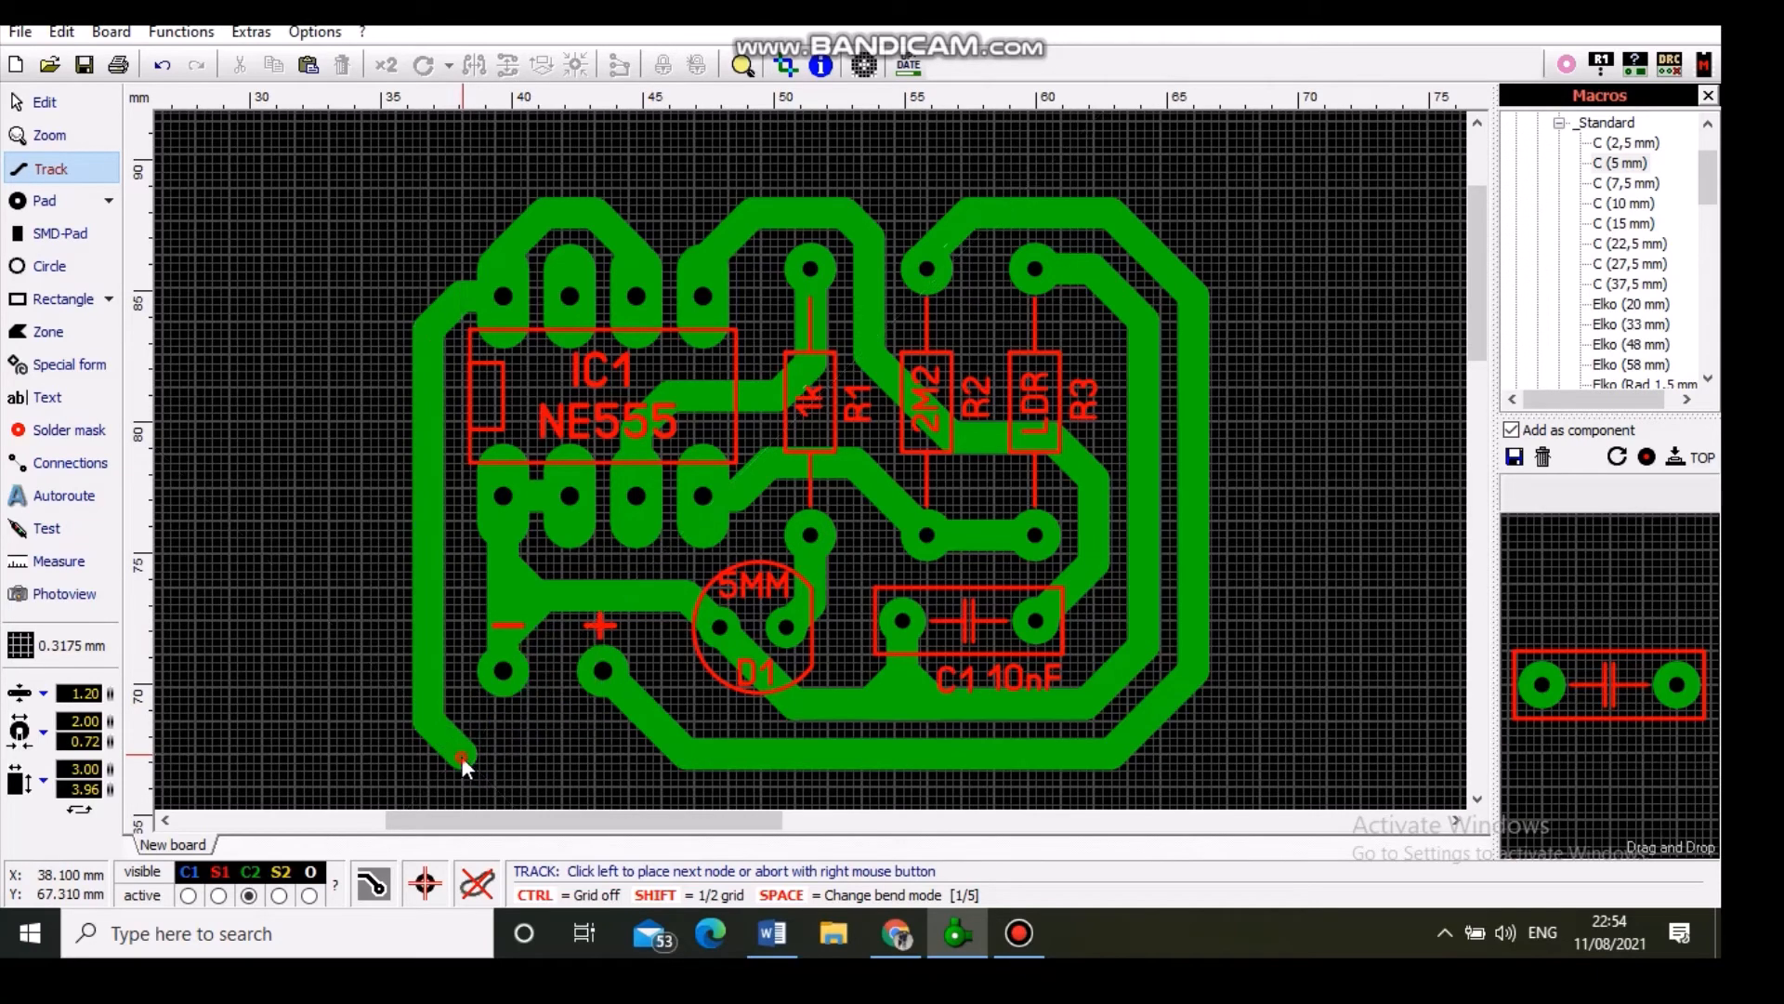
pyautogui.click(687, 756)
pyautogui.rightClick(687, 754)
pyautogui.rightClick(692, 667)
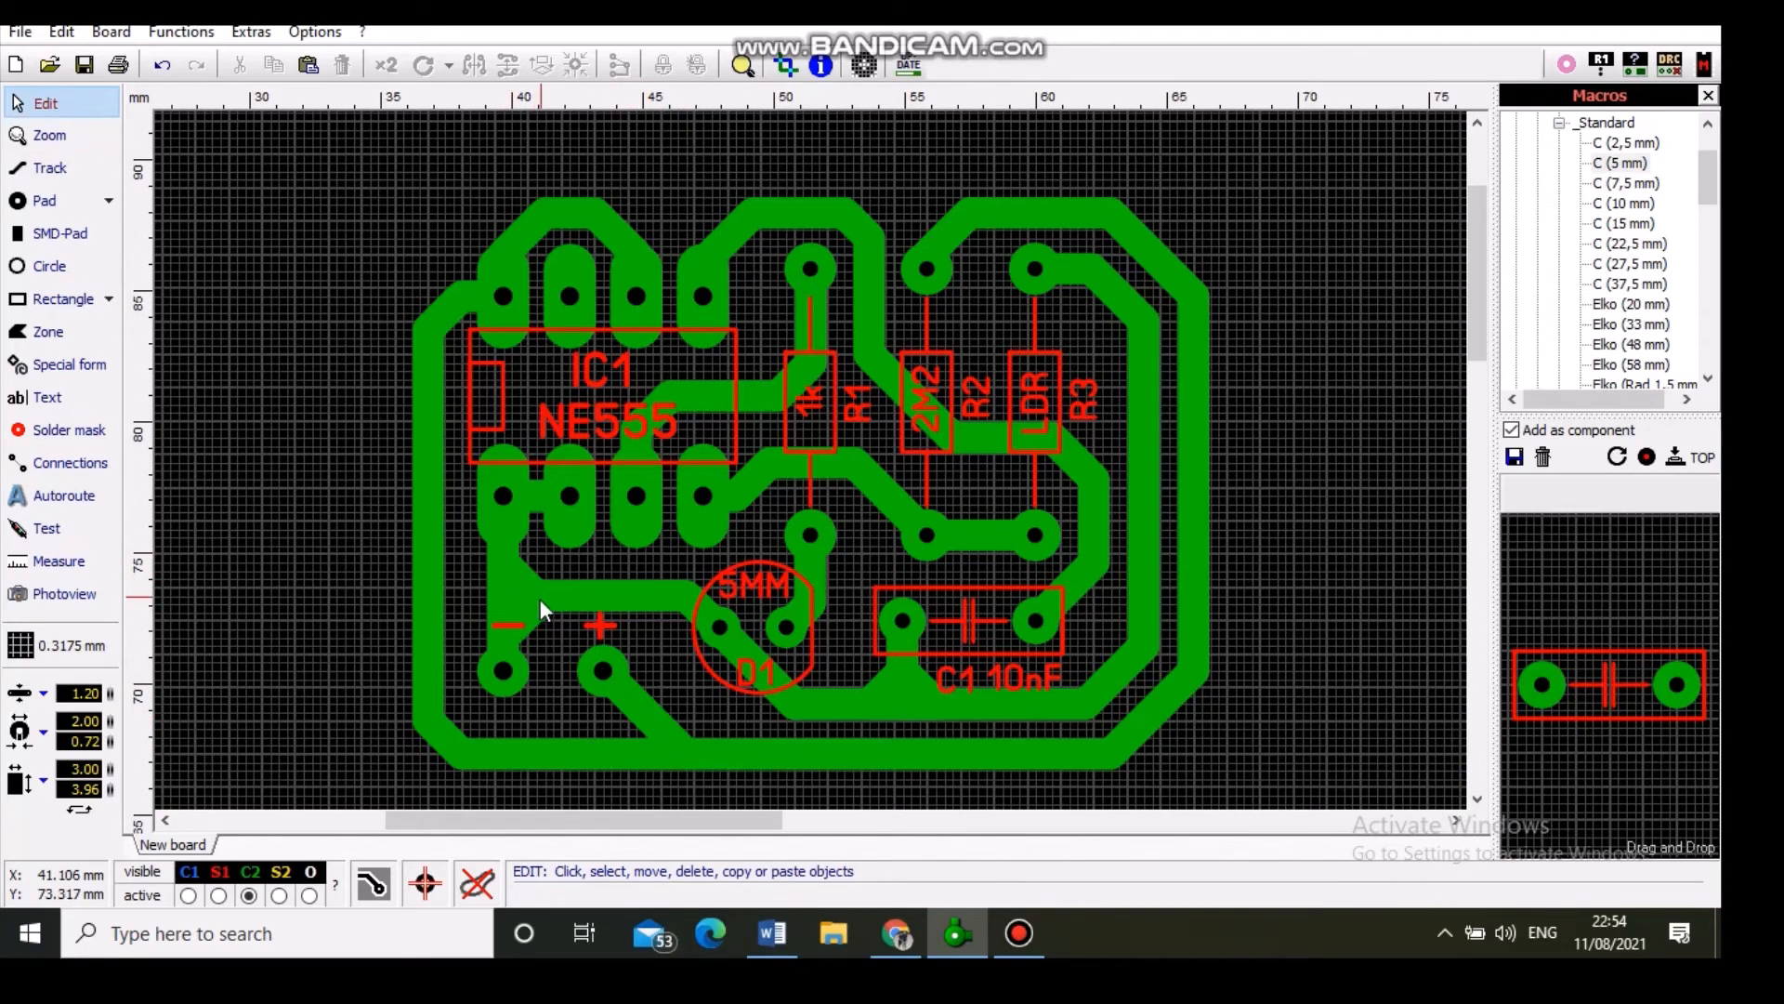
# Step: Straighten the positive pad's lead so it drops vertically onto the supply track, and add short diagonal tracks at their junction
pyautogui.click(645, 691)
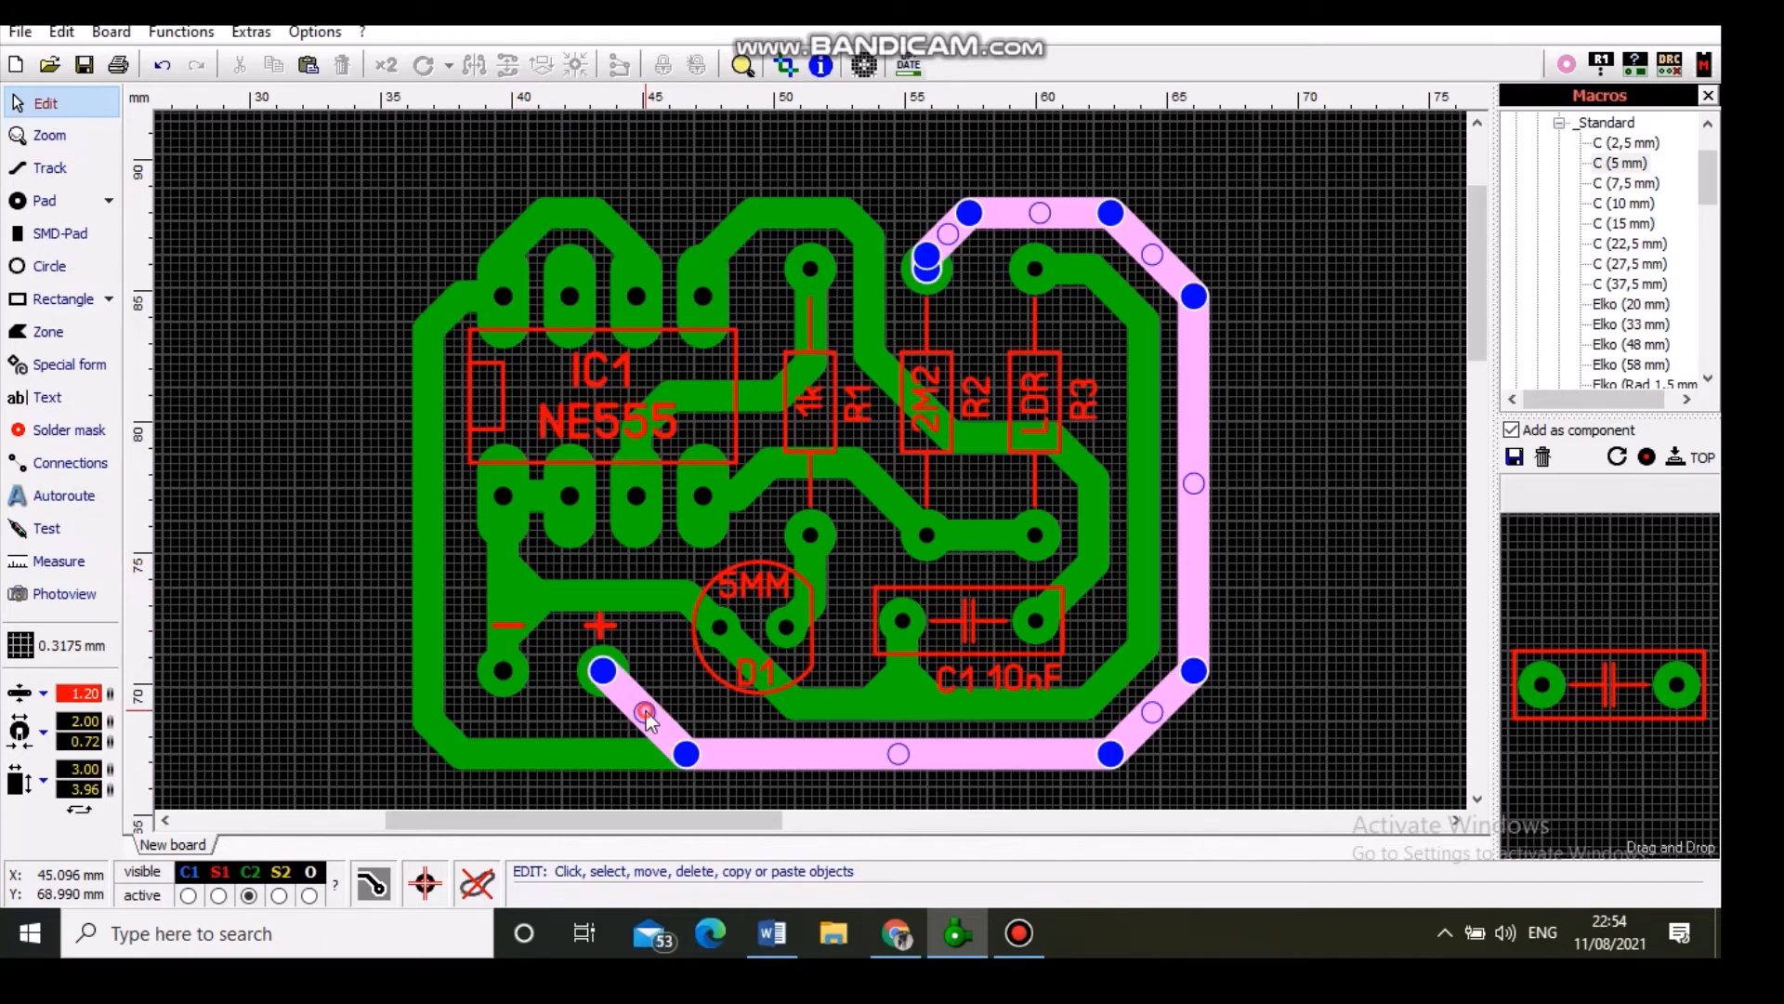
pyautogui.moveTo(676, 756); pyautogui.dragTo(608, 764)
pyautogui.click(630, 782)
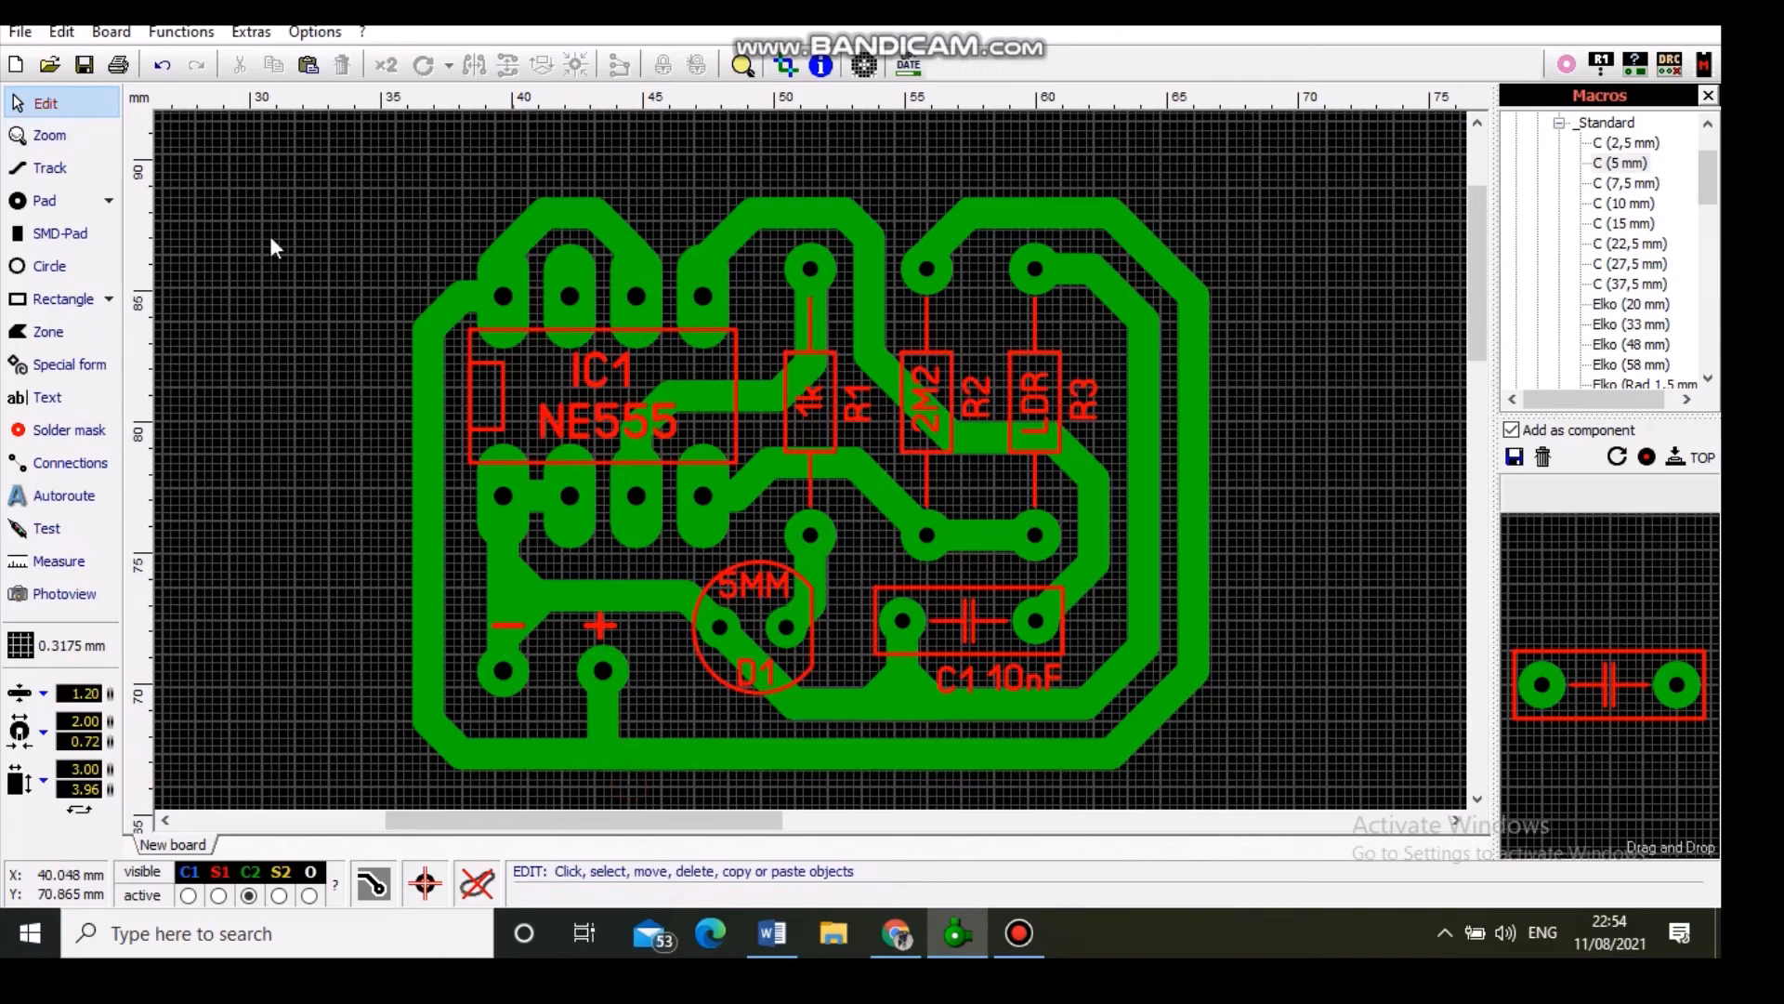
pyautogui.click(51, 168)
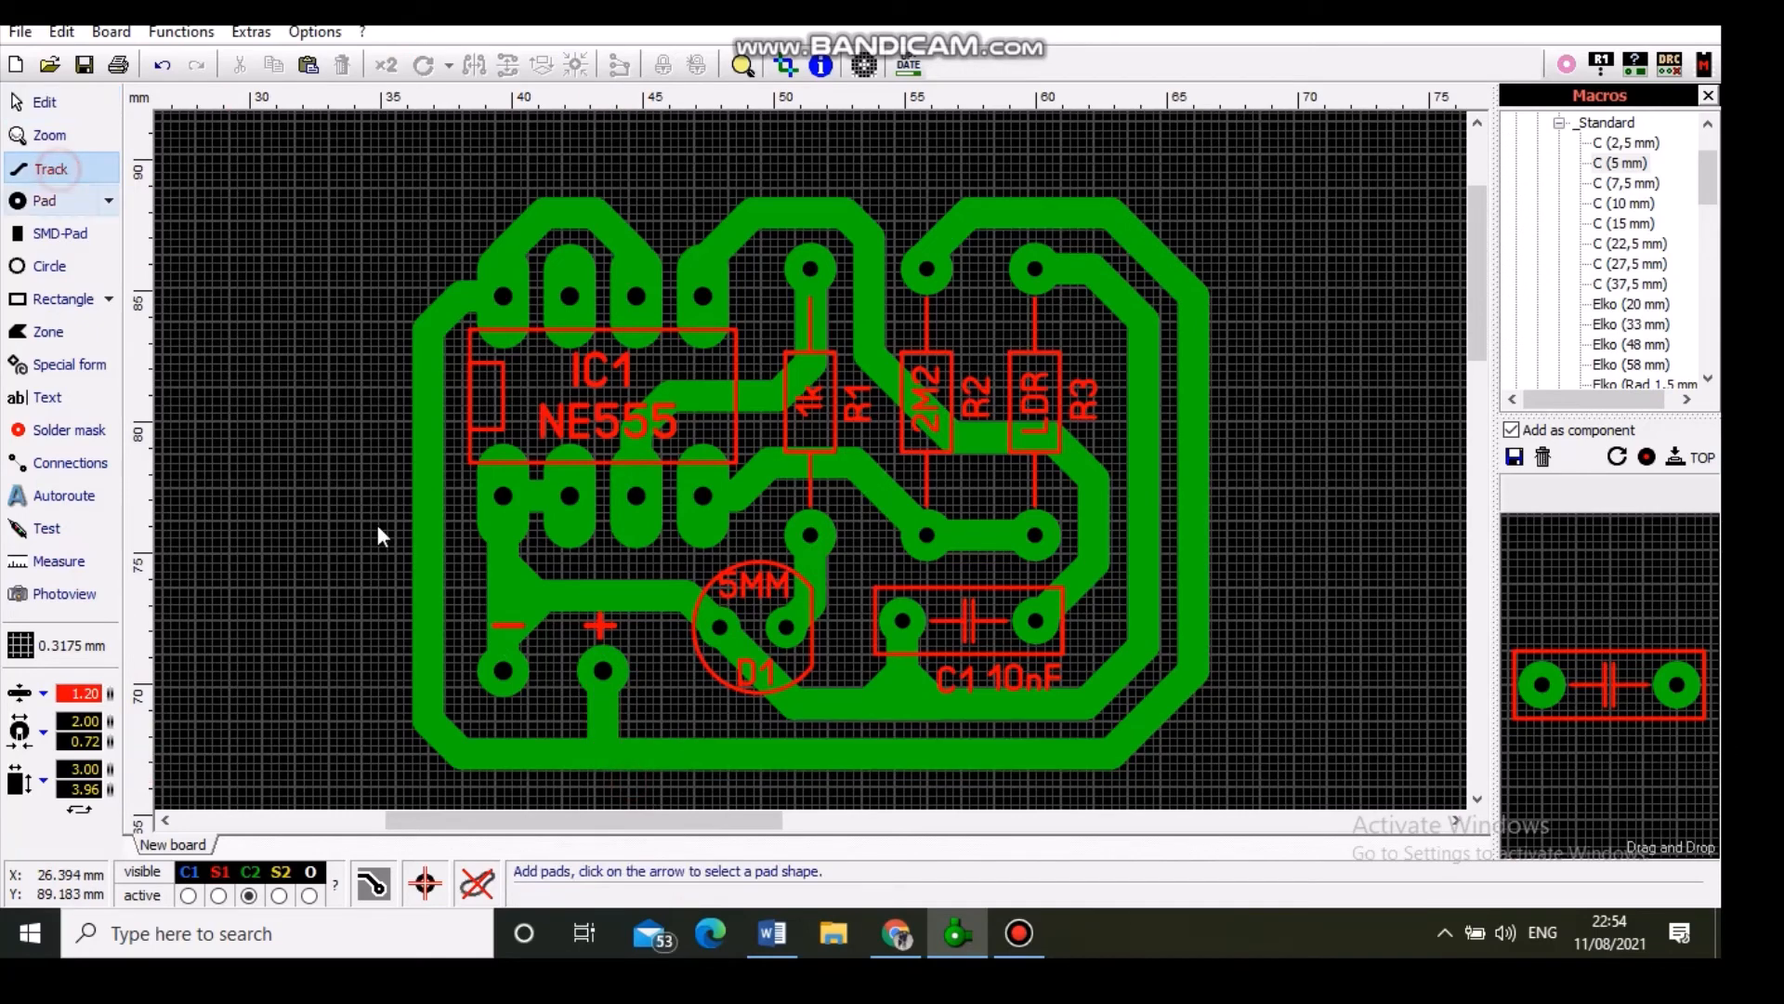
pyautogui.click(562, 753)
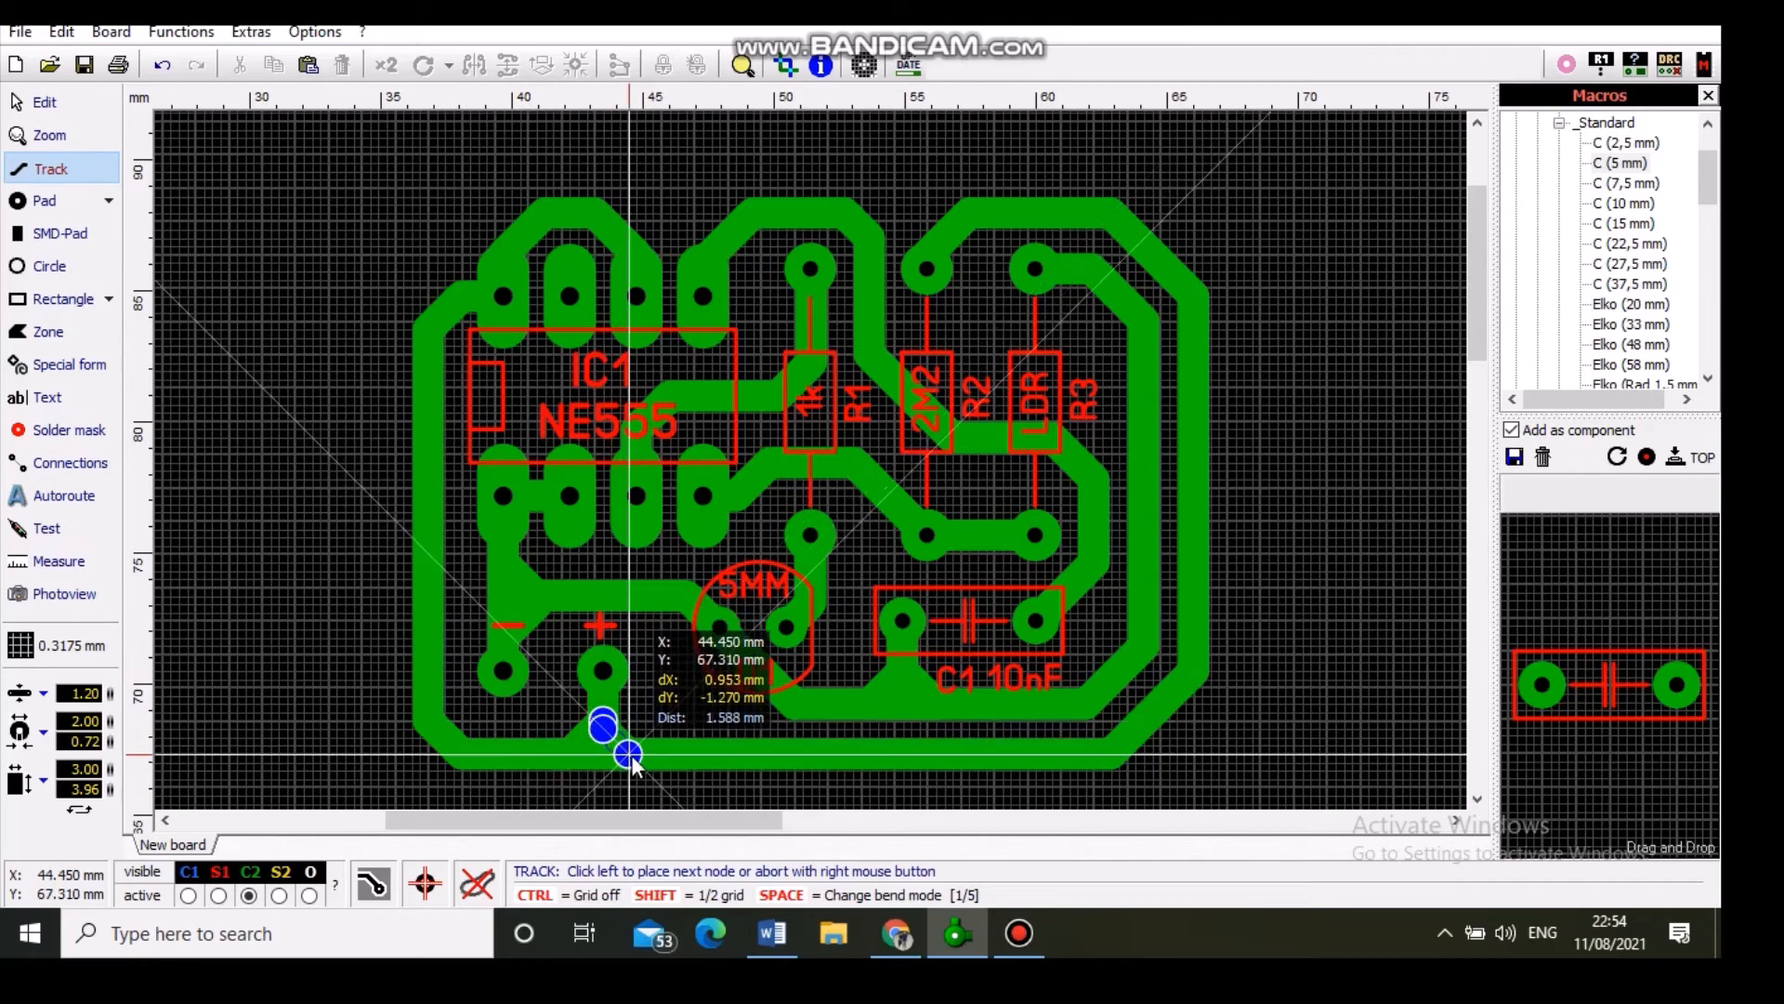
pyautogui.click(635, 754)
pyautogui.rightClick(594, 745)
pyautogui.press('Escape')
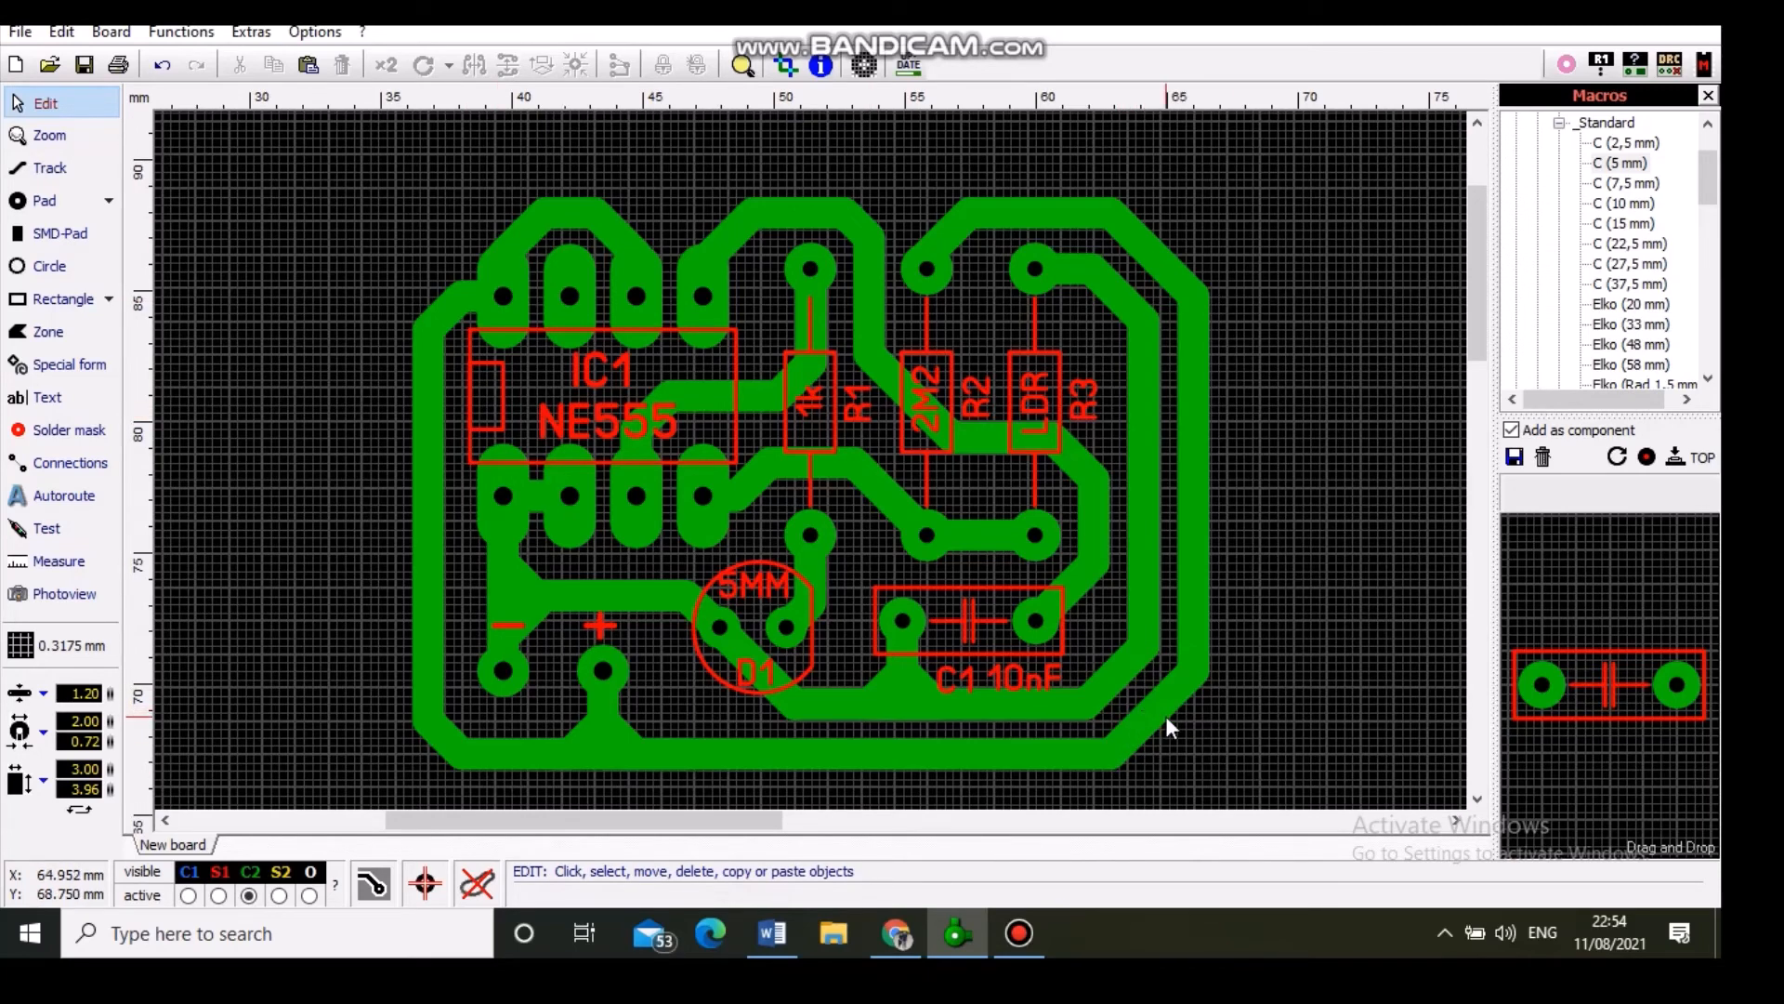
# Step: Draw two mounting-hole circles about 3.2 mm in diameter, one beyond IC1's upper-left pad and one at the opposite lower corner of the circuit
pyautogui.scroll(-1, 1166, 716)
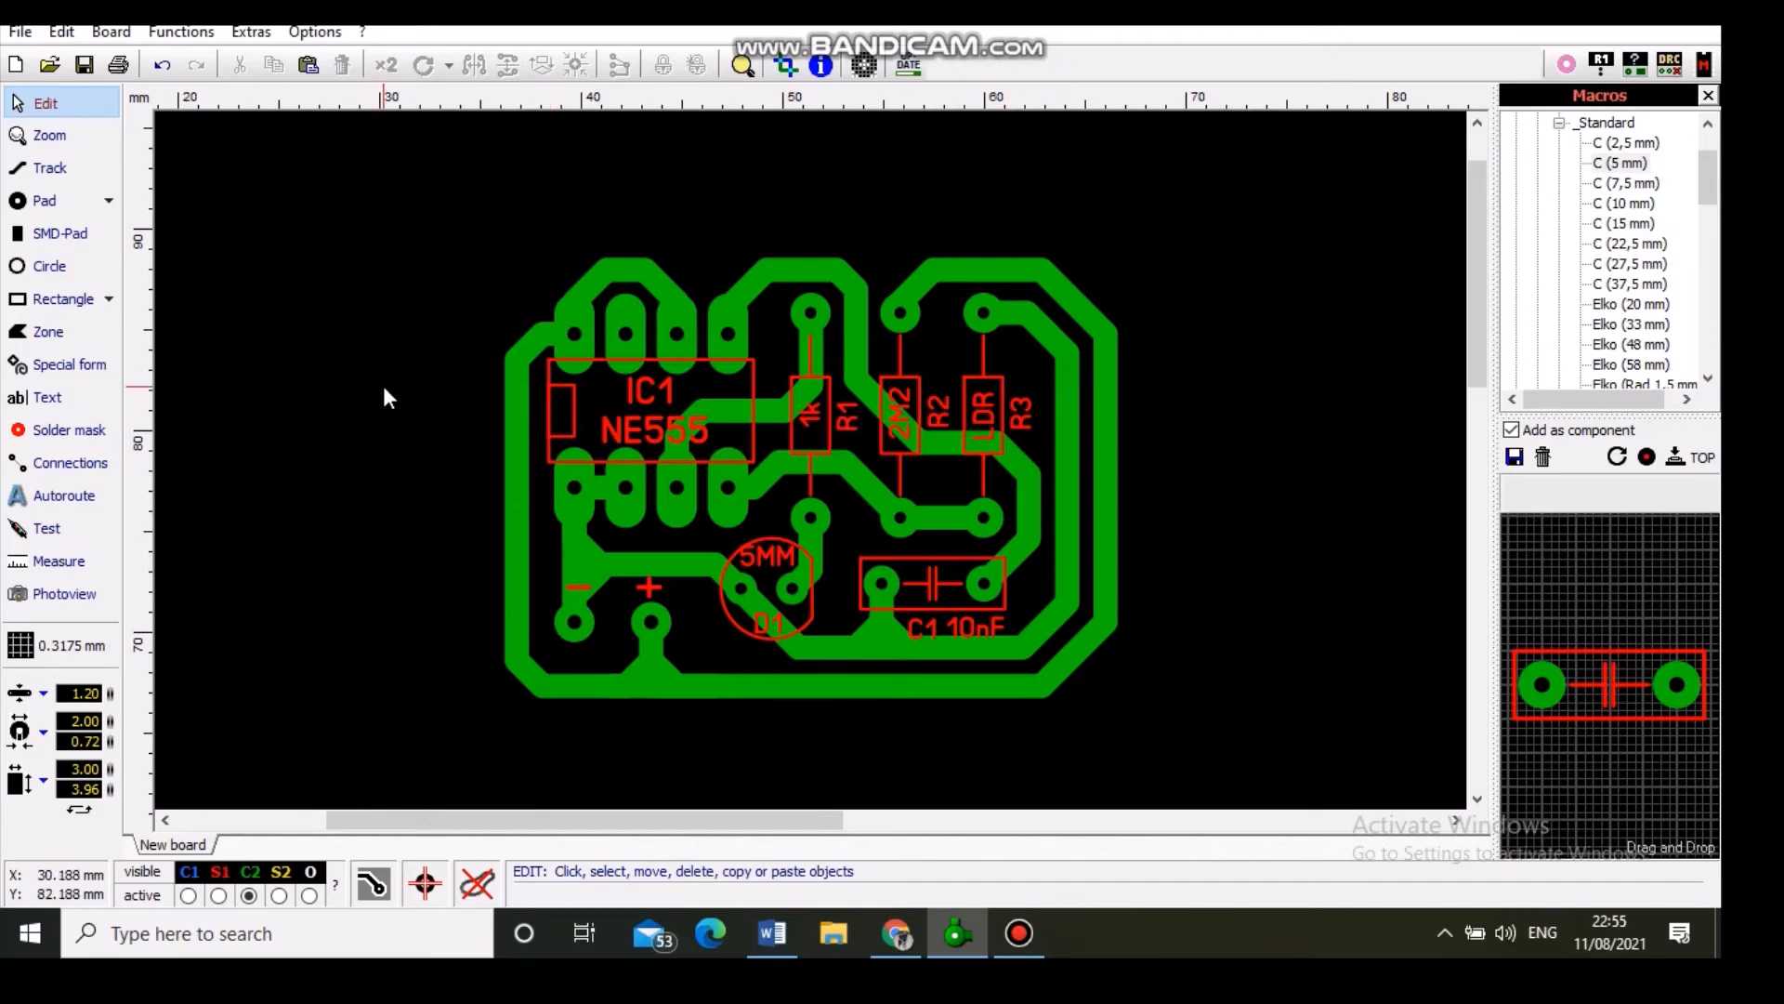
pyautogui.click(53, 266)
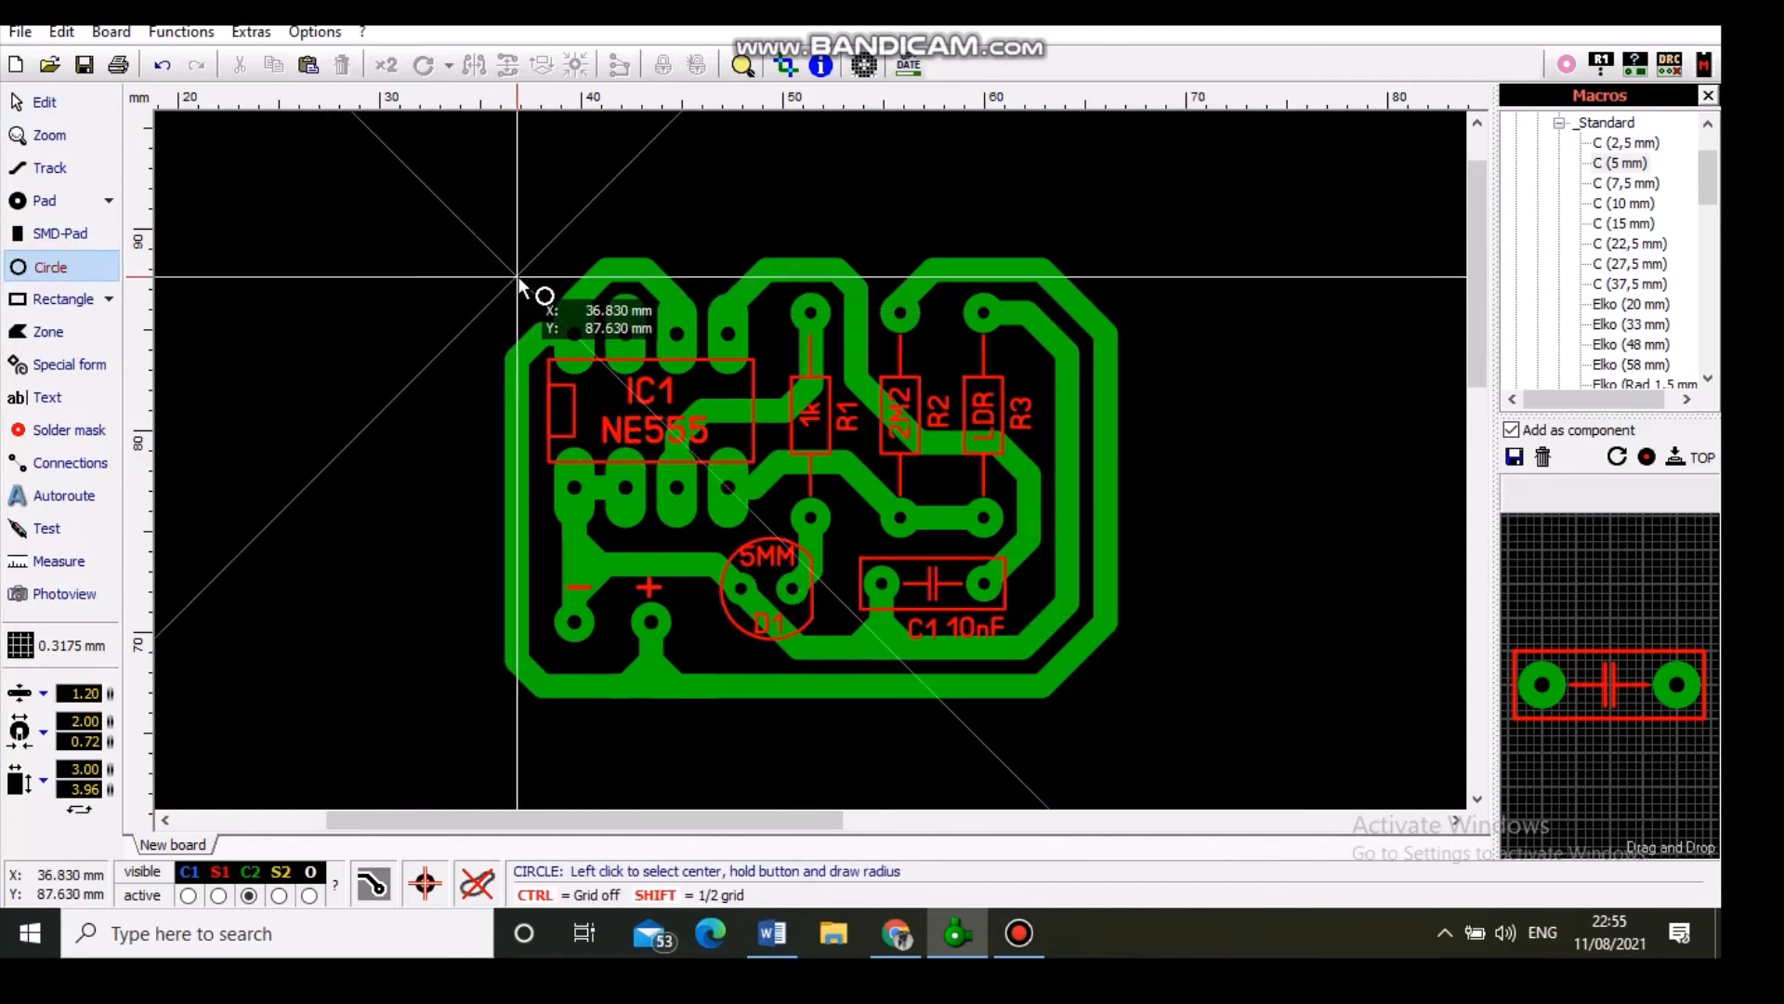
pyautogui.moveTo(510, 272); pyautogui.dragTo(544, 297)
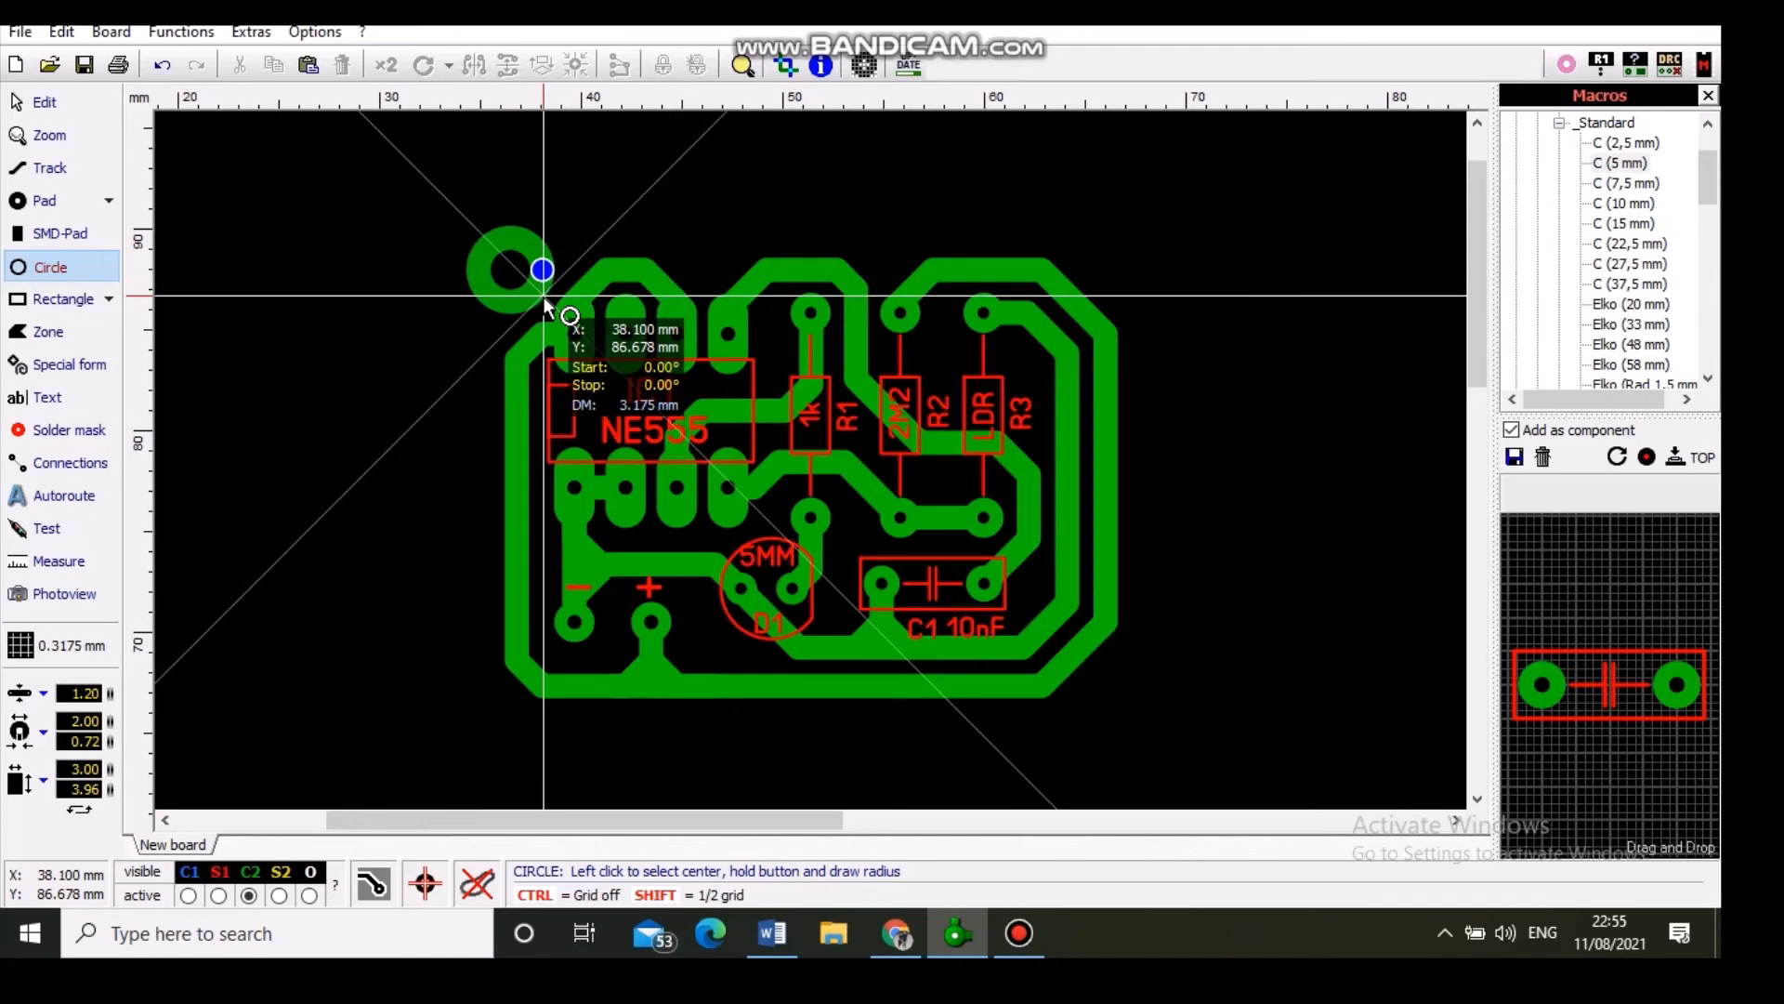
pyautogui.moveTo(545, 300); pyautogui.dragTo(548, 303)
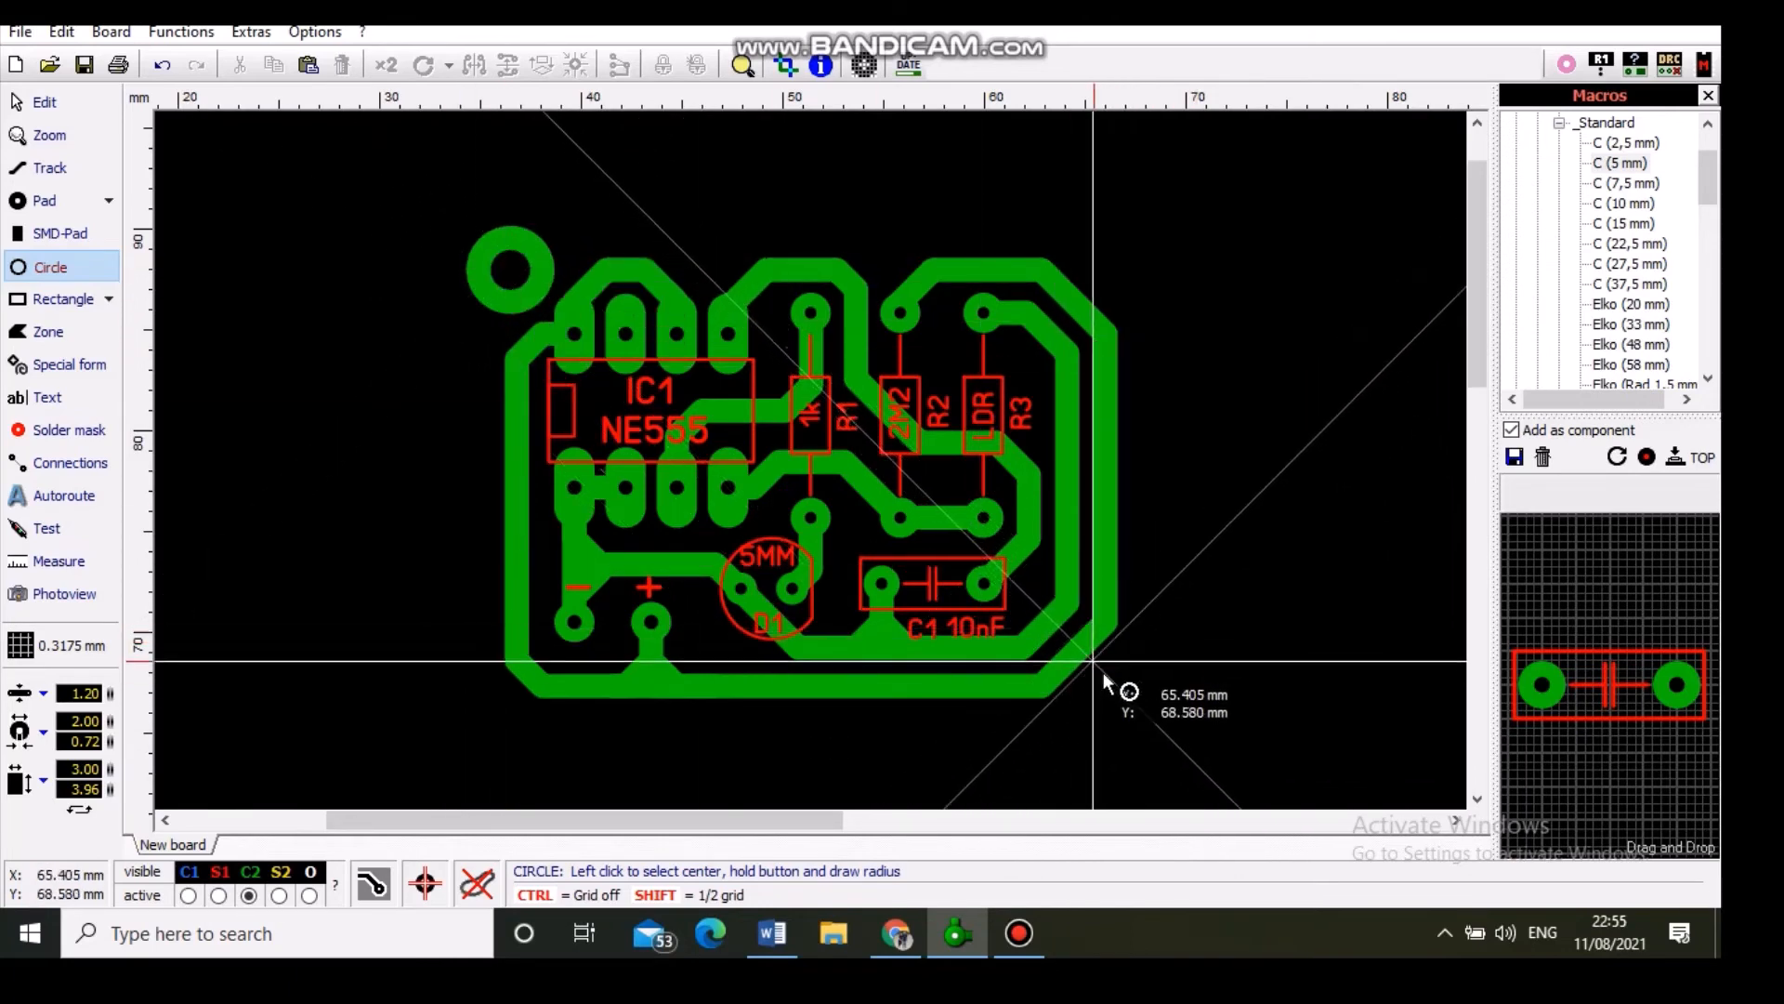
pyautogui.moveTo(1114, 688); pyautogui.dragTo(1142, 724)
pyautogui.press('Escape')
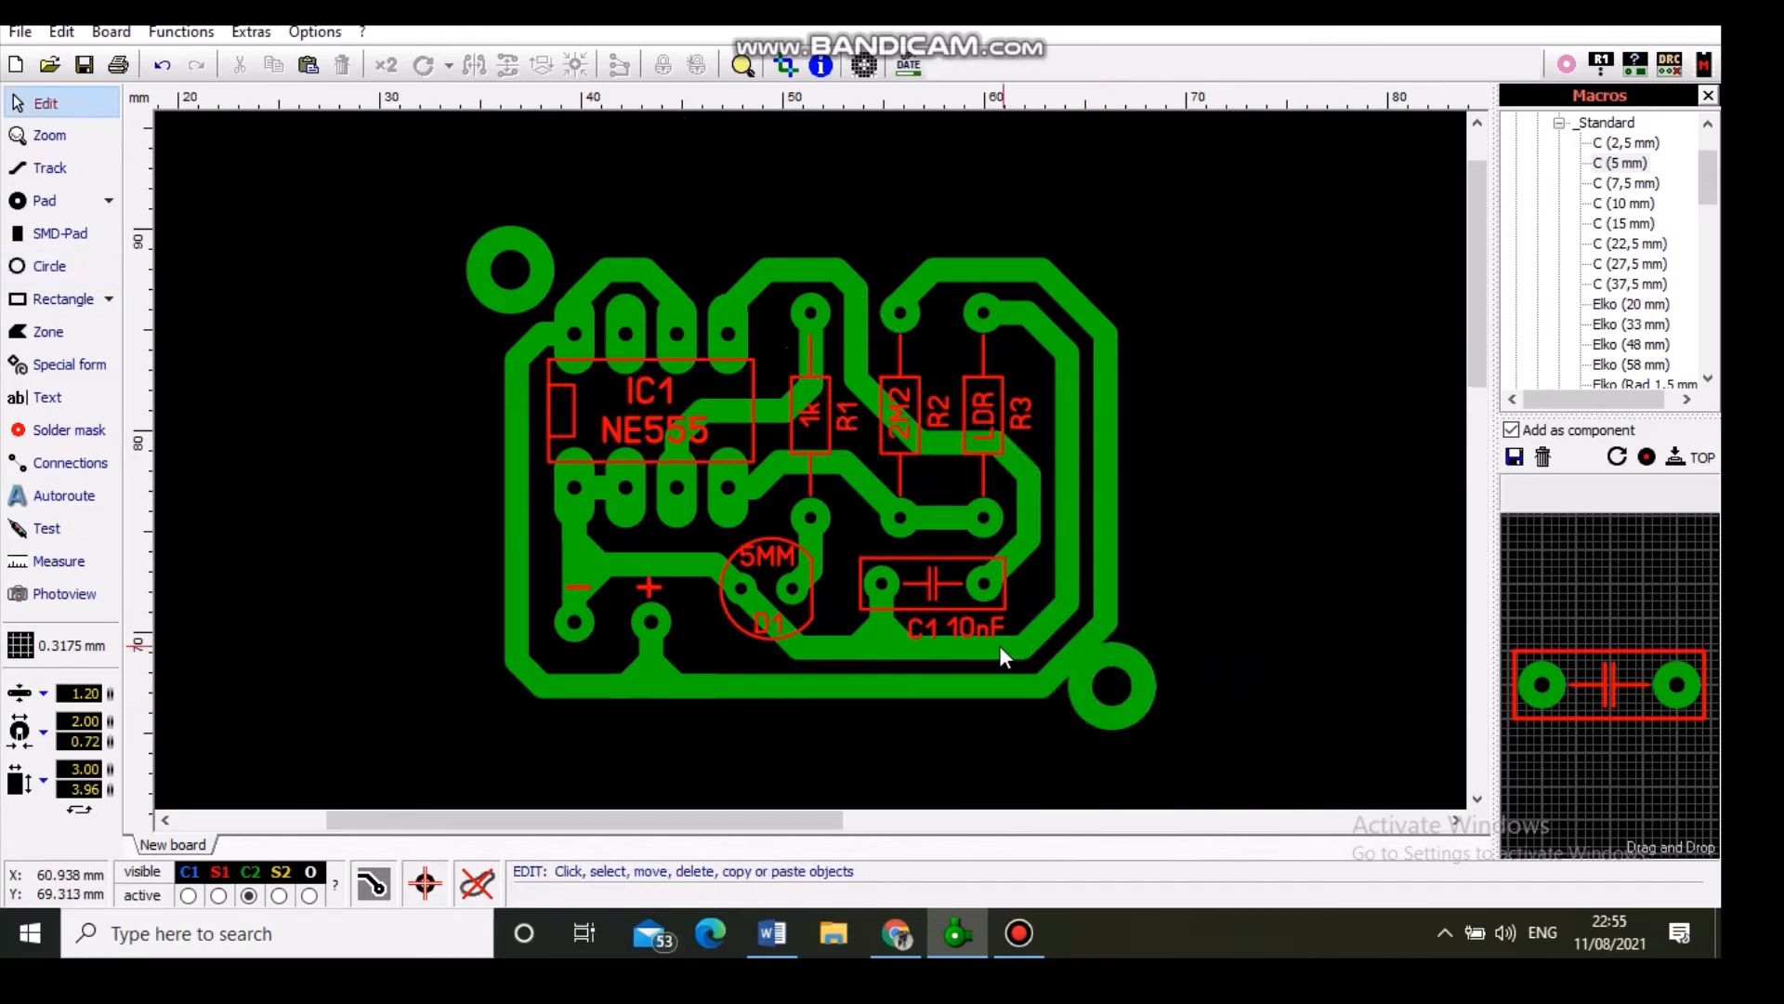
# Step: Reshape the LDR track's lower outer corner near C1 into a longer 45-degree diagonal
pyautogui.click(1042, 628)
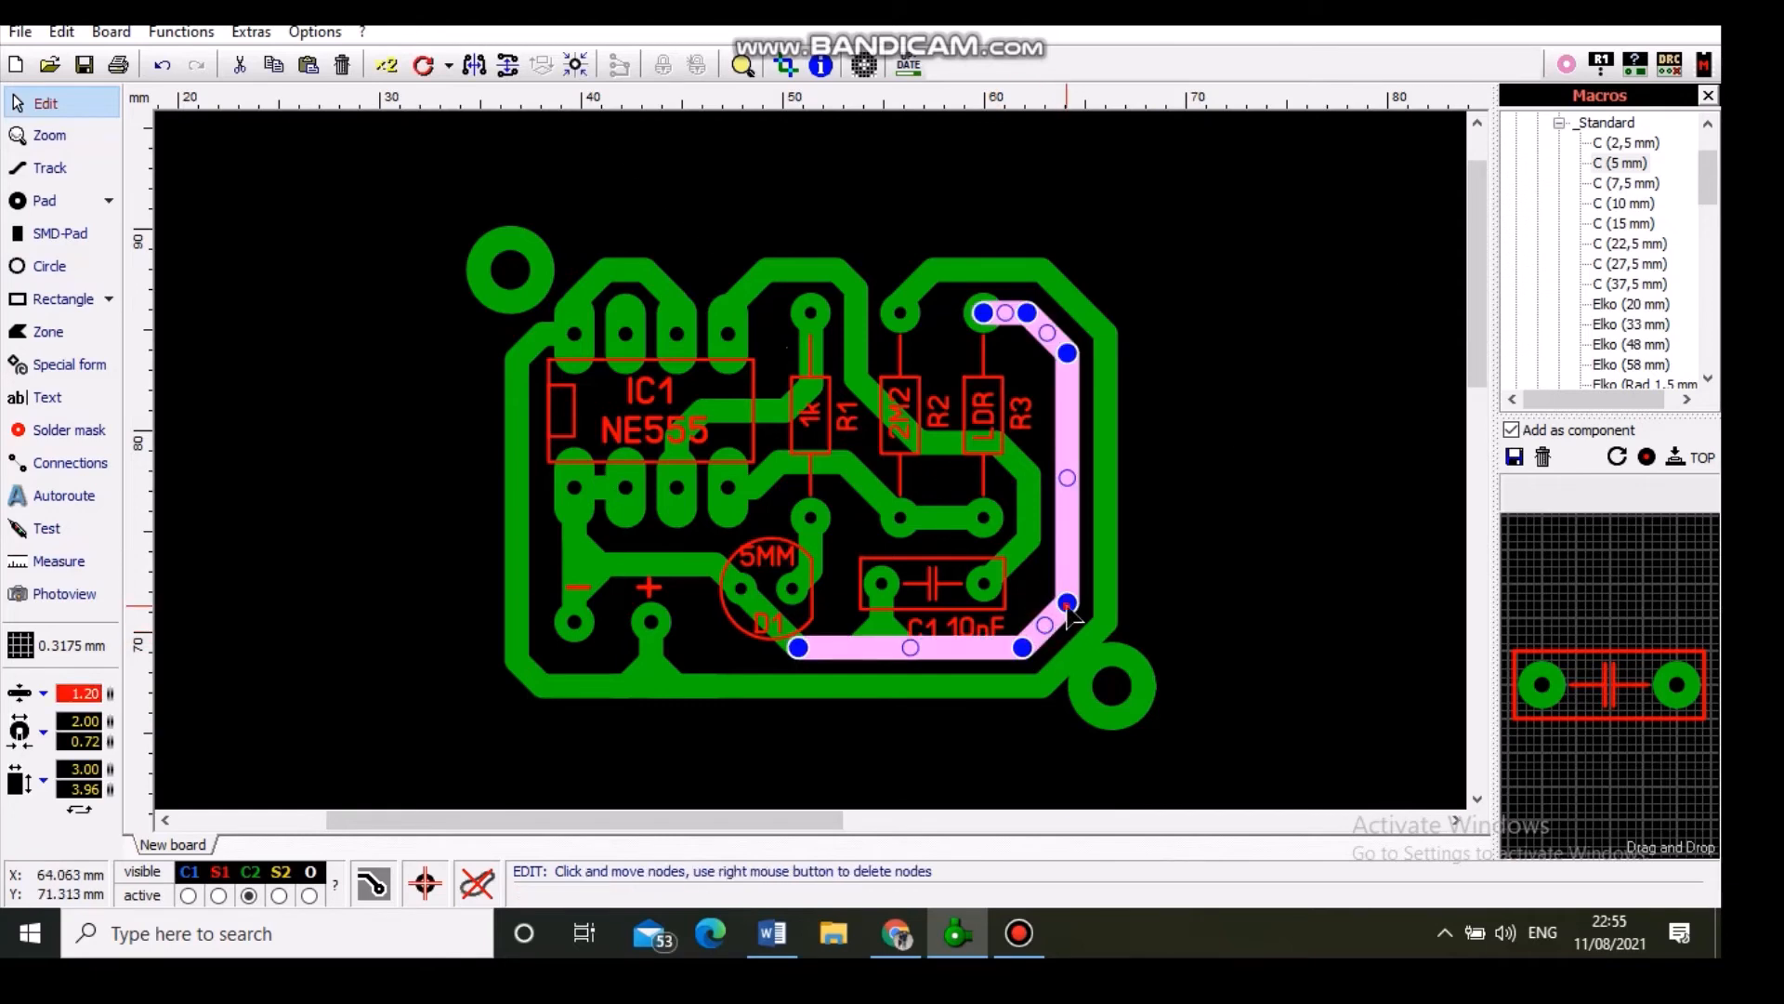
pyautogui.moveTo(1066, 602); pyautogui.dragTo(1067, 557)
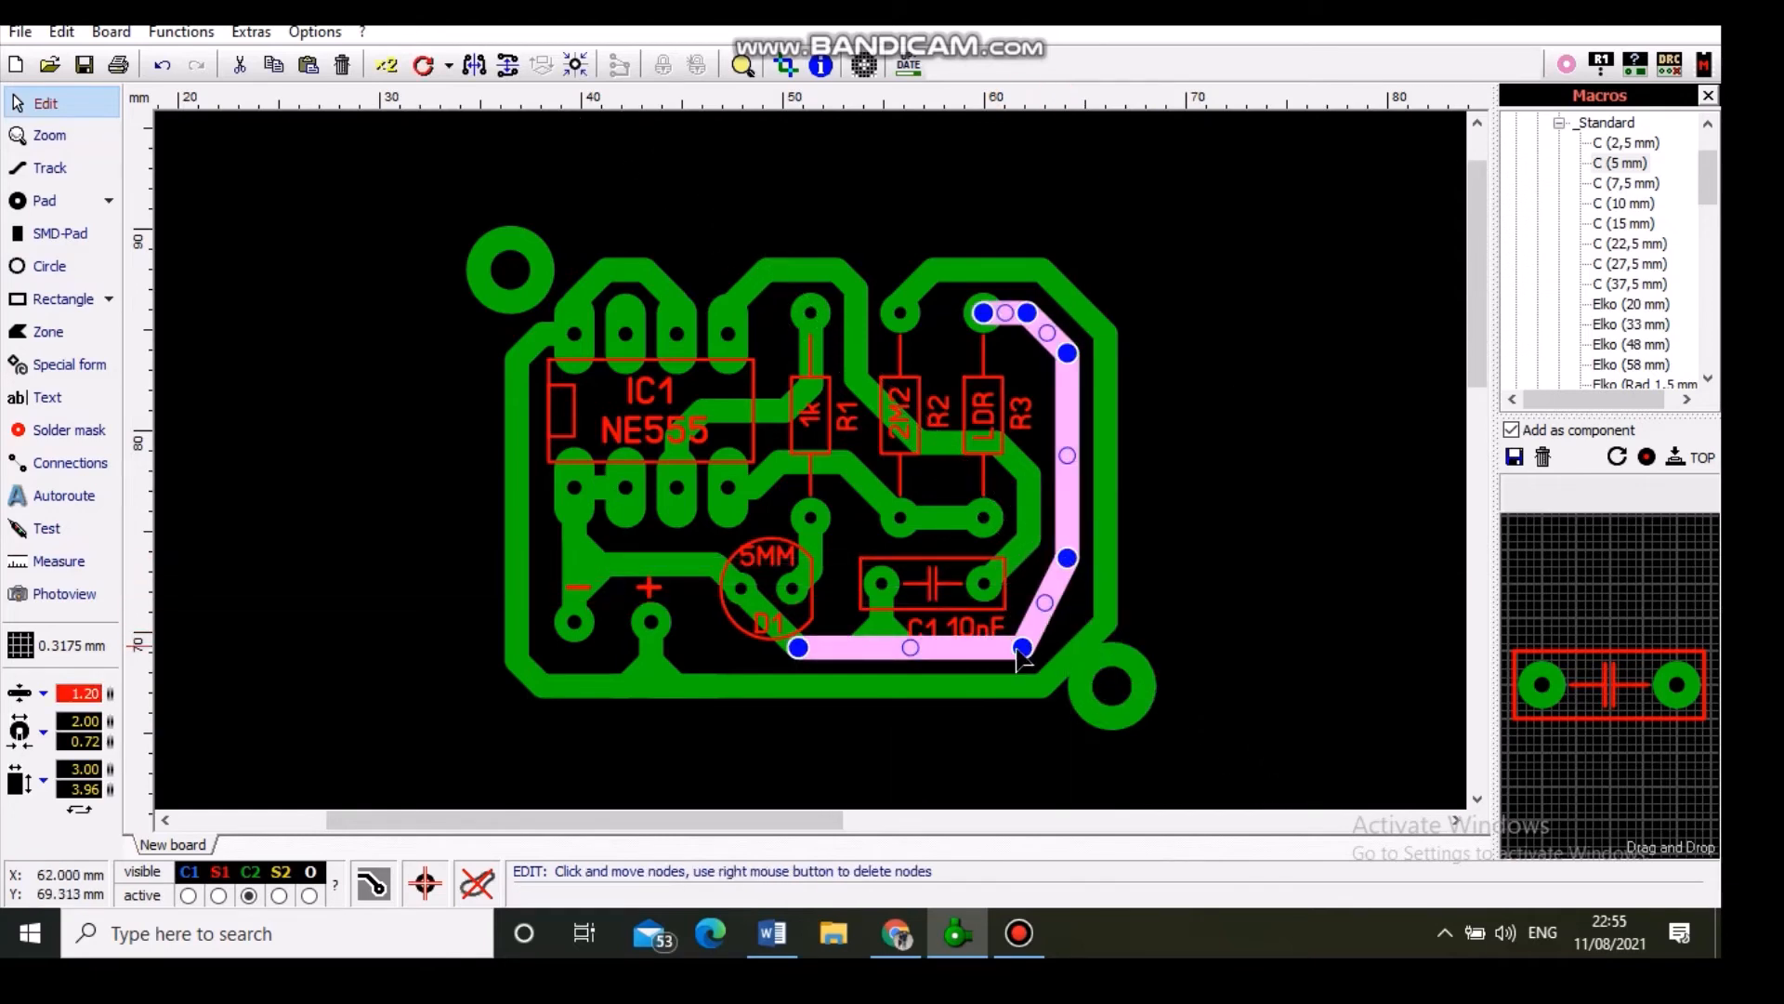
pyautogui.moveTo(1023, 647); pyautogui.dragTo(976, 649)
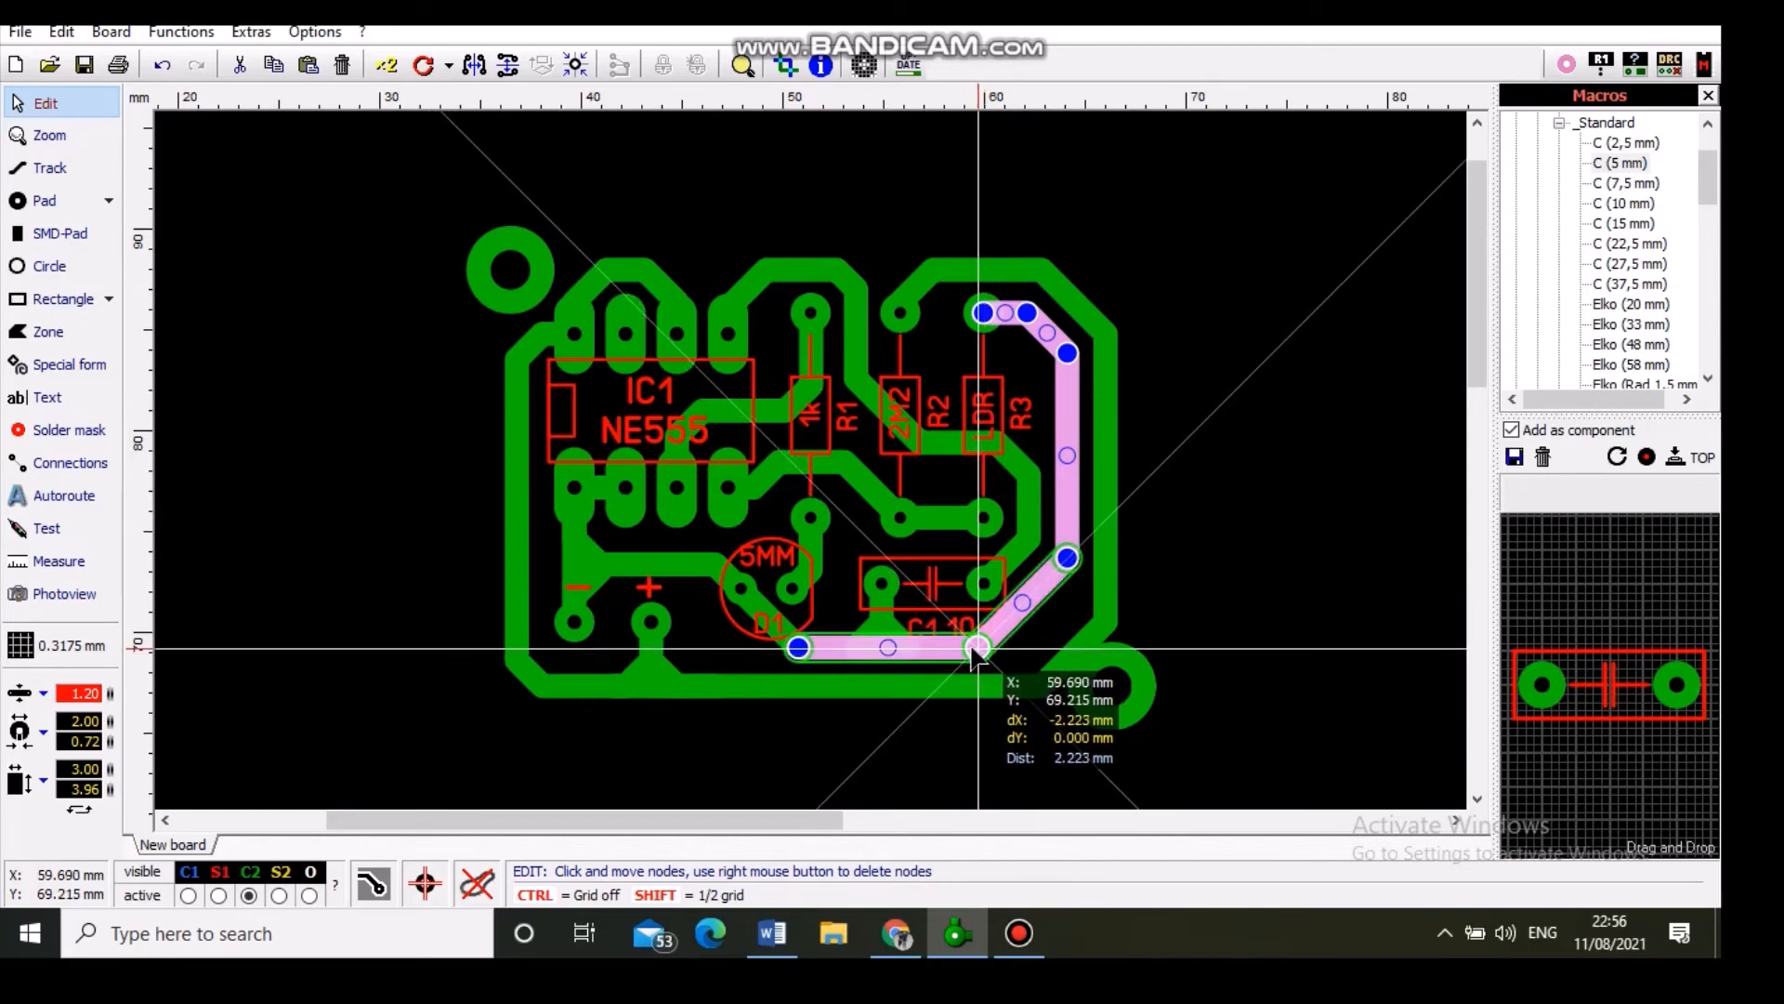
pyautogui.click(1046, 632)
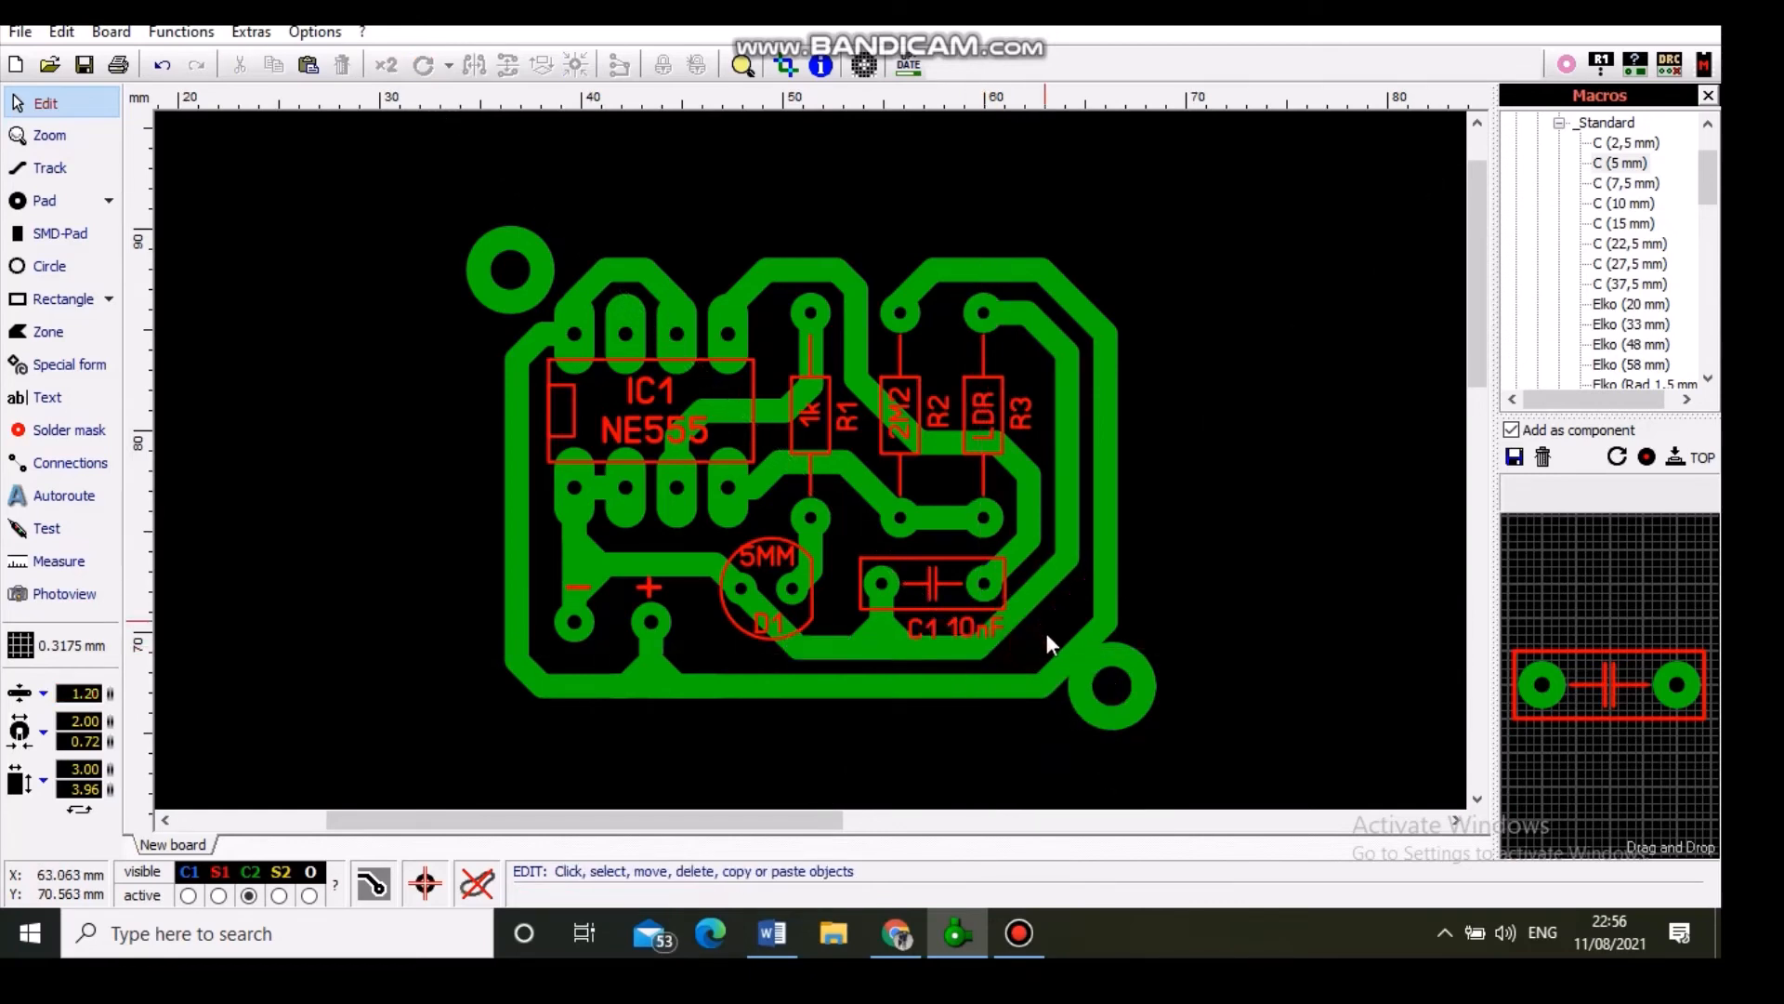
# Step: Lengthen the supply track's diagonal at the lower mounting hole to clear it, and shift that hole slightly inward
pyautogui.click(1039, 686)
pyautogui.moveTo(1041, 686); pyautogui.dragTo(996, 686)
pyautogui.moveTo(1105, 622); pyautogui.dragTo(1106, 571)
pyautogui.moveTo(996, 685); pyautogui.dragTo(1072, 684)
pyautogui.click(1085, 708)
pyautogui.moveTo(1294, 629); pyautogui.dragTo(1273, 625)
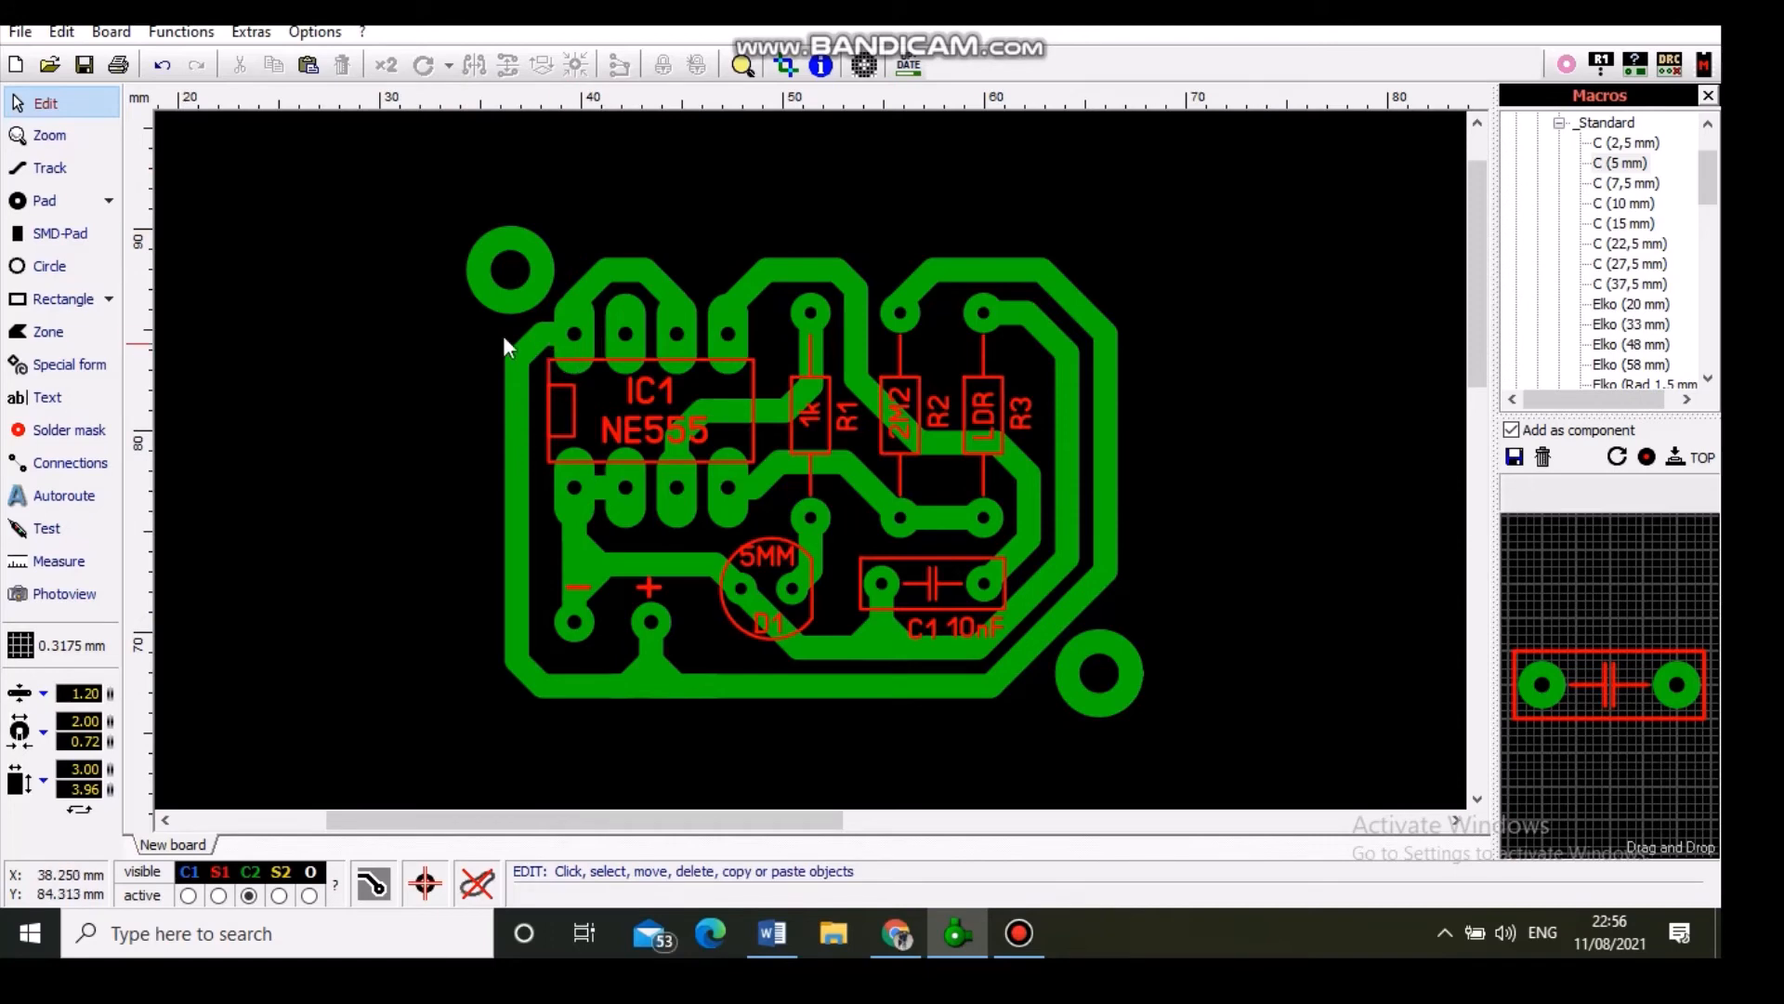
# Step: Reshape the supply track into a straight diagonal at IC1's upper-left pad, and move the upper mounting hole slightly down towards it
pyautogui.click(544, 340)
pyautogui.moveTo(543, 340); pyautogui.dragTo(517, 392)
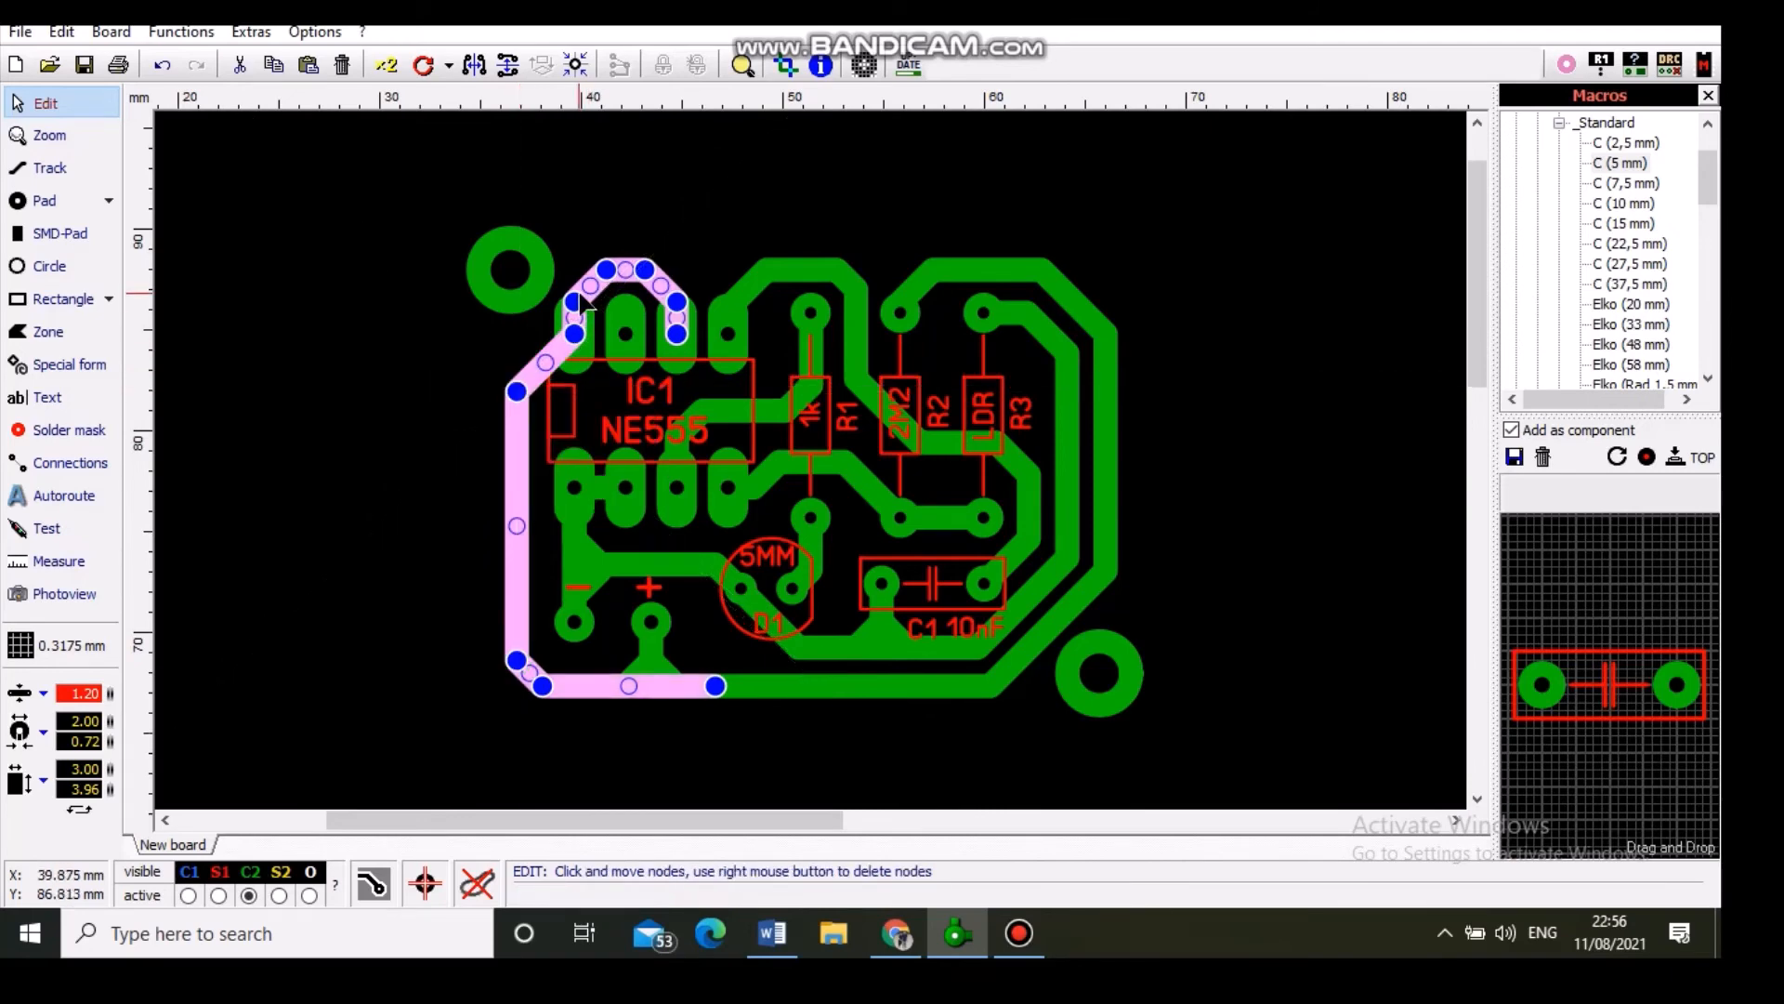
pyautogui.click(548, 320)
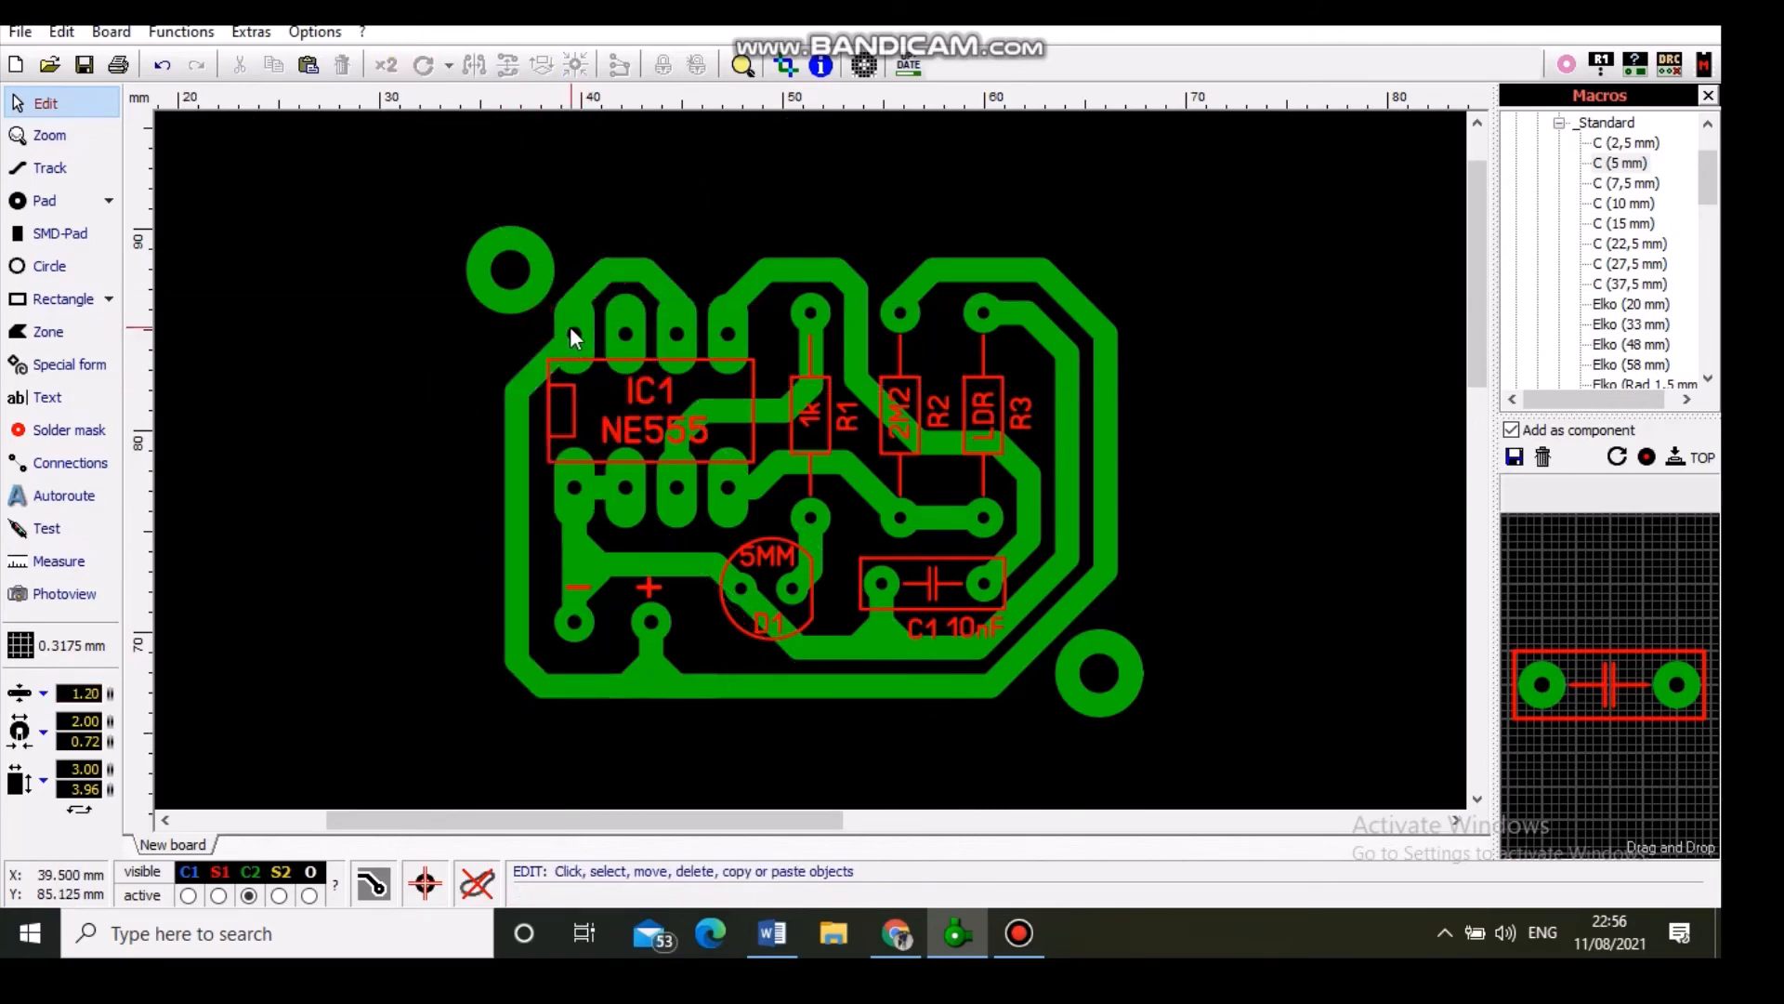
pyautogui.moveTo(527, 300); pyautogui.dragTo(521, 327)
pyautogui.click(564, 212)
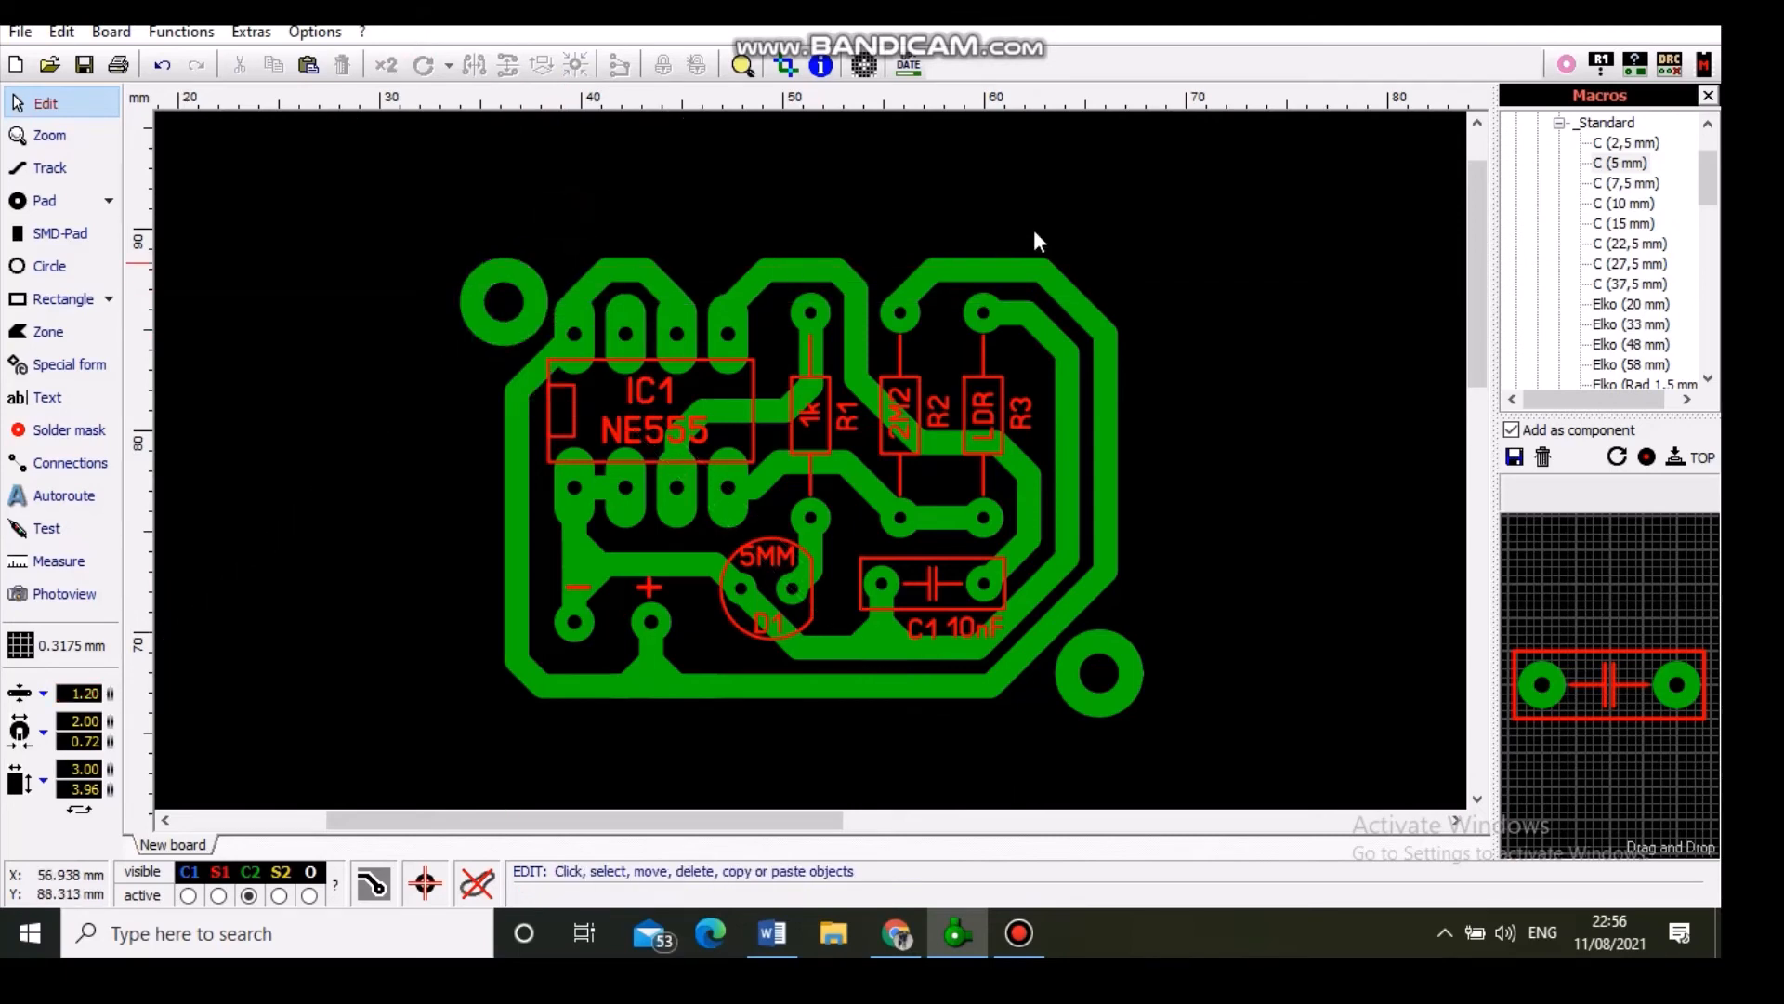
# Step: Draw a rectangular board outline around the whole circuit and both mounting holes with a 0.5 mm line width
pyautogui.click(56, 301)
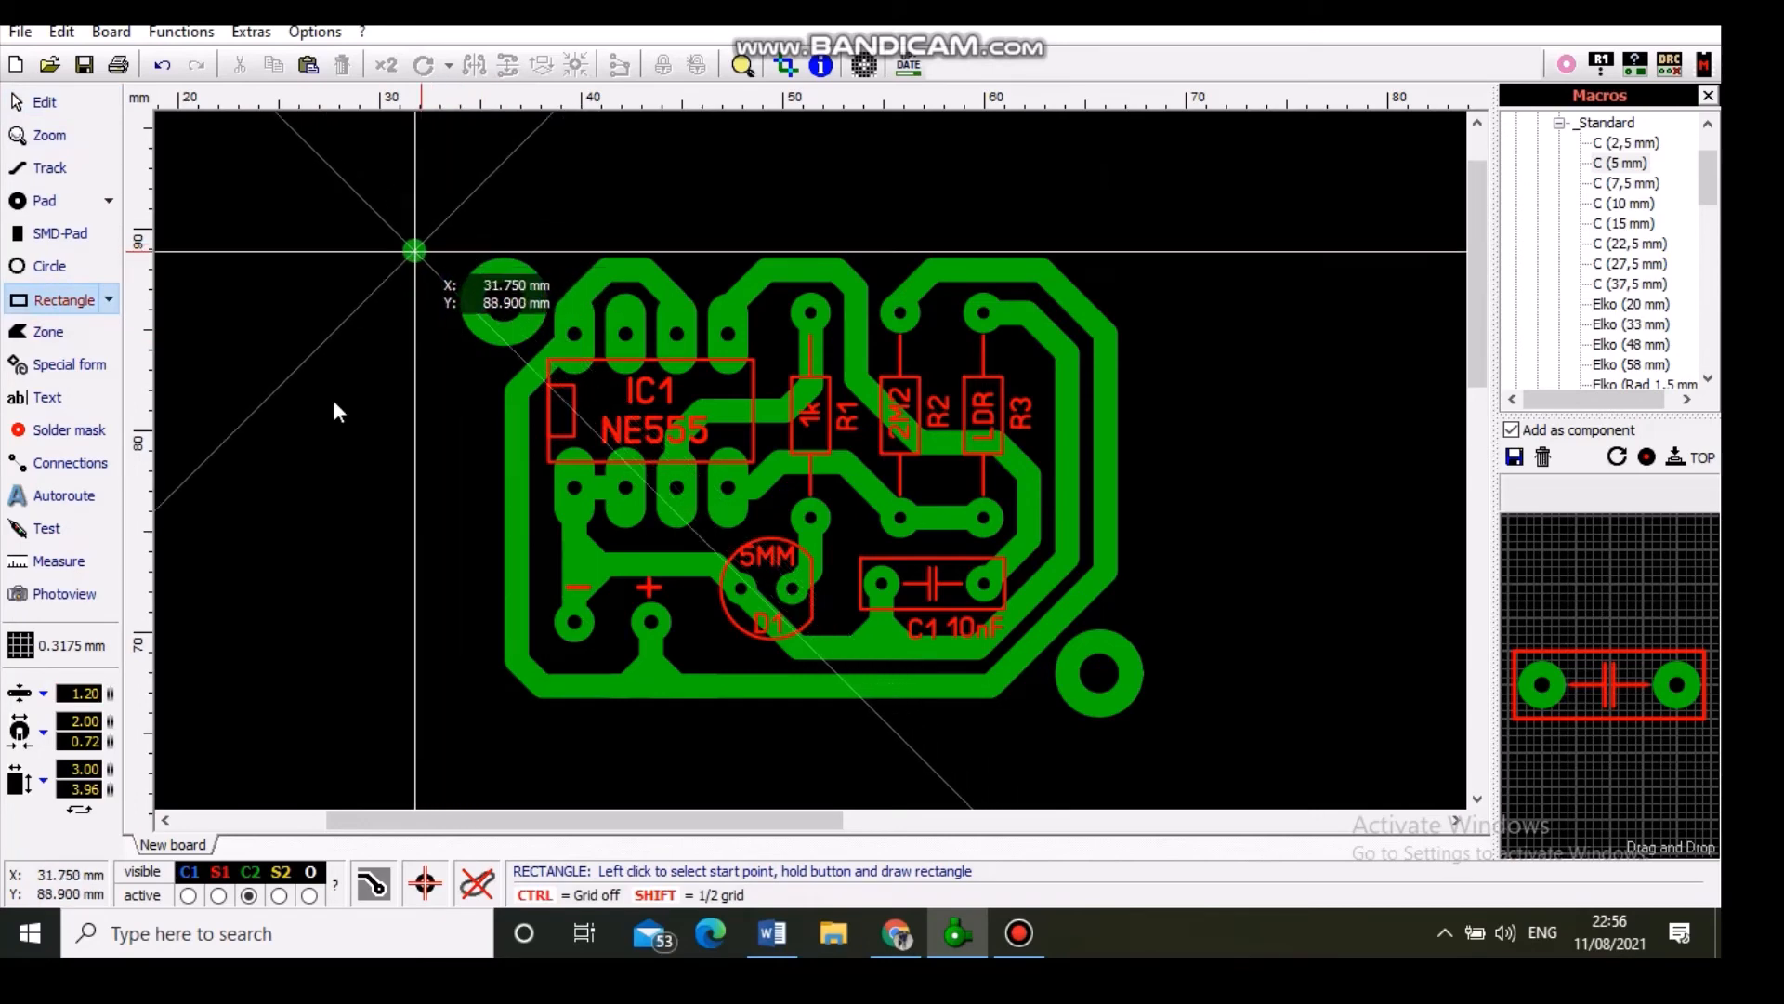
pyautogui.click(80, 695)
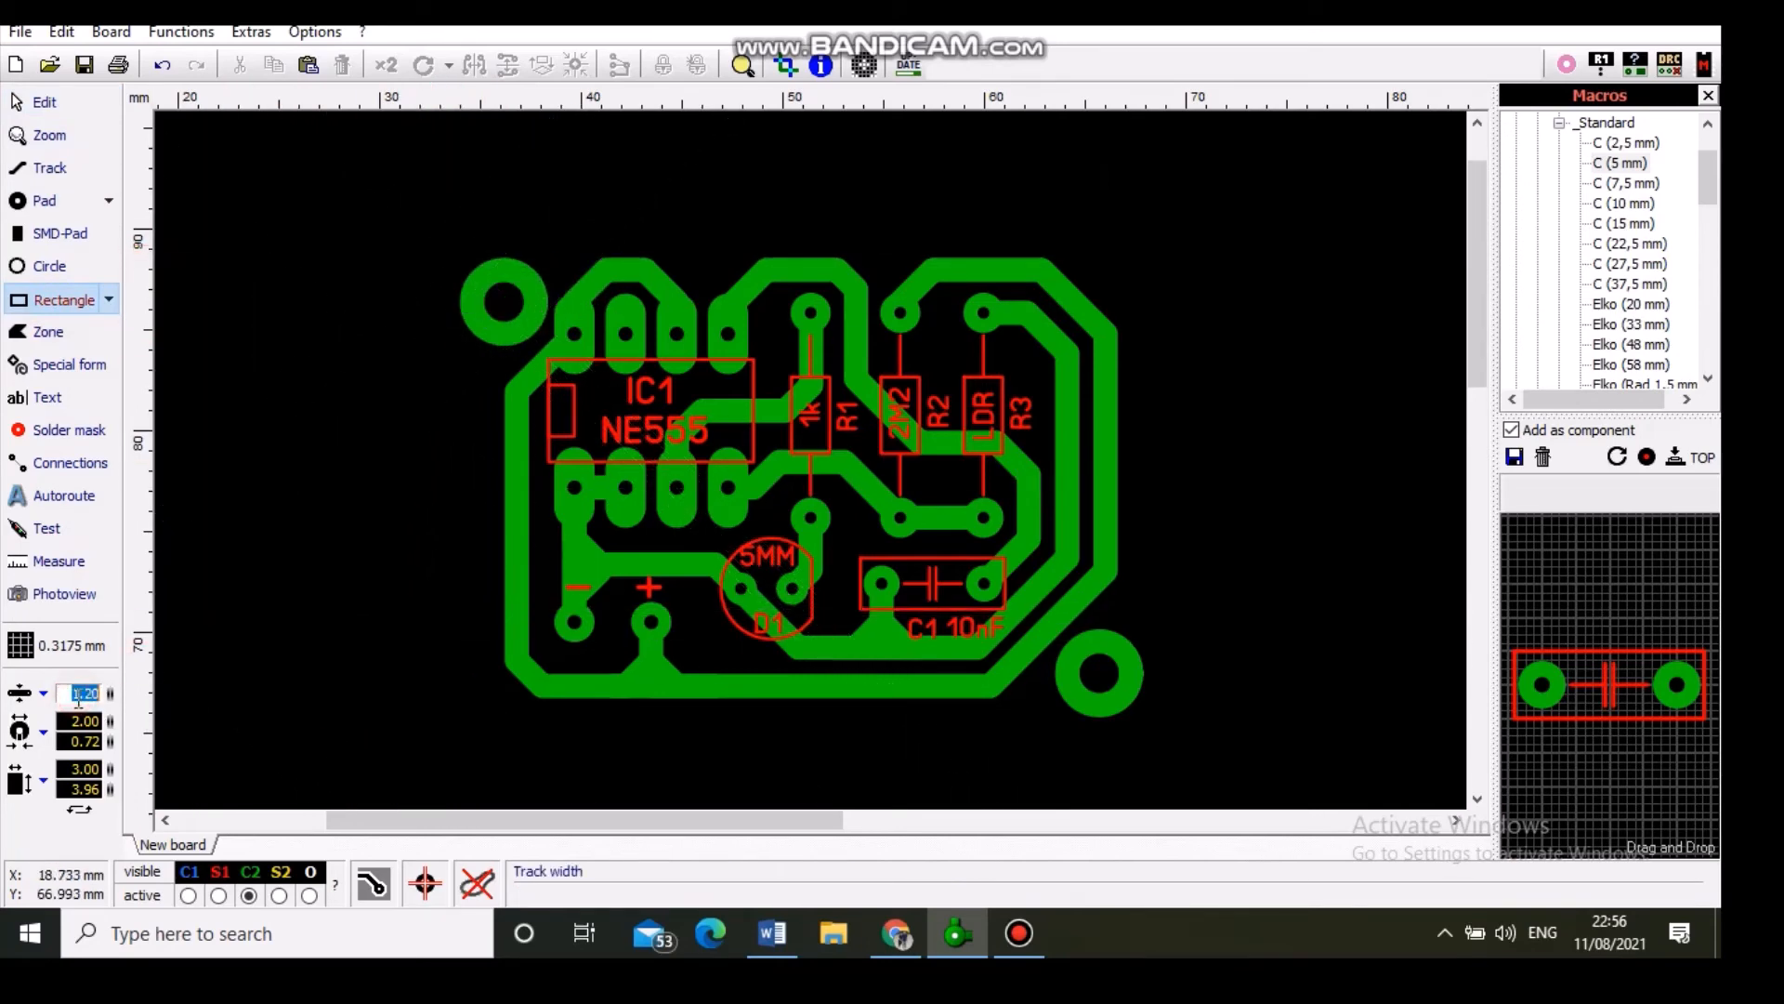
pyautogui.write('5')
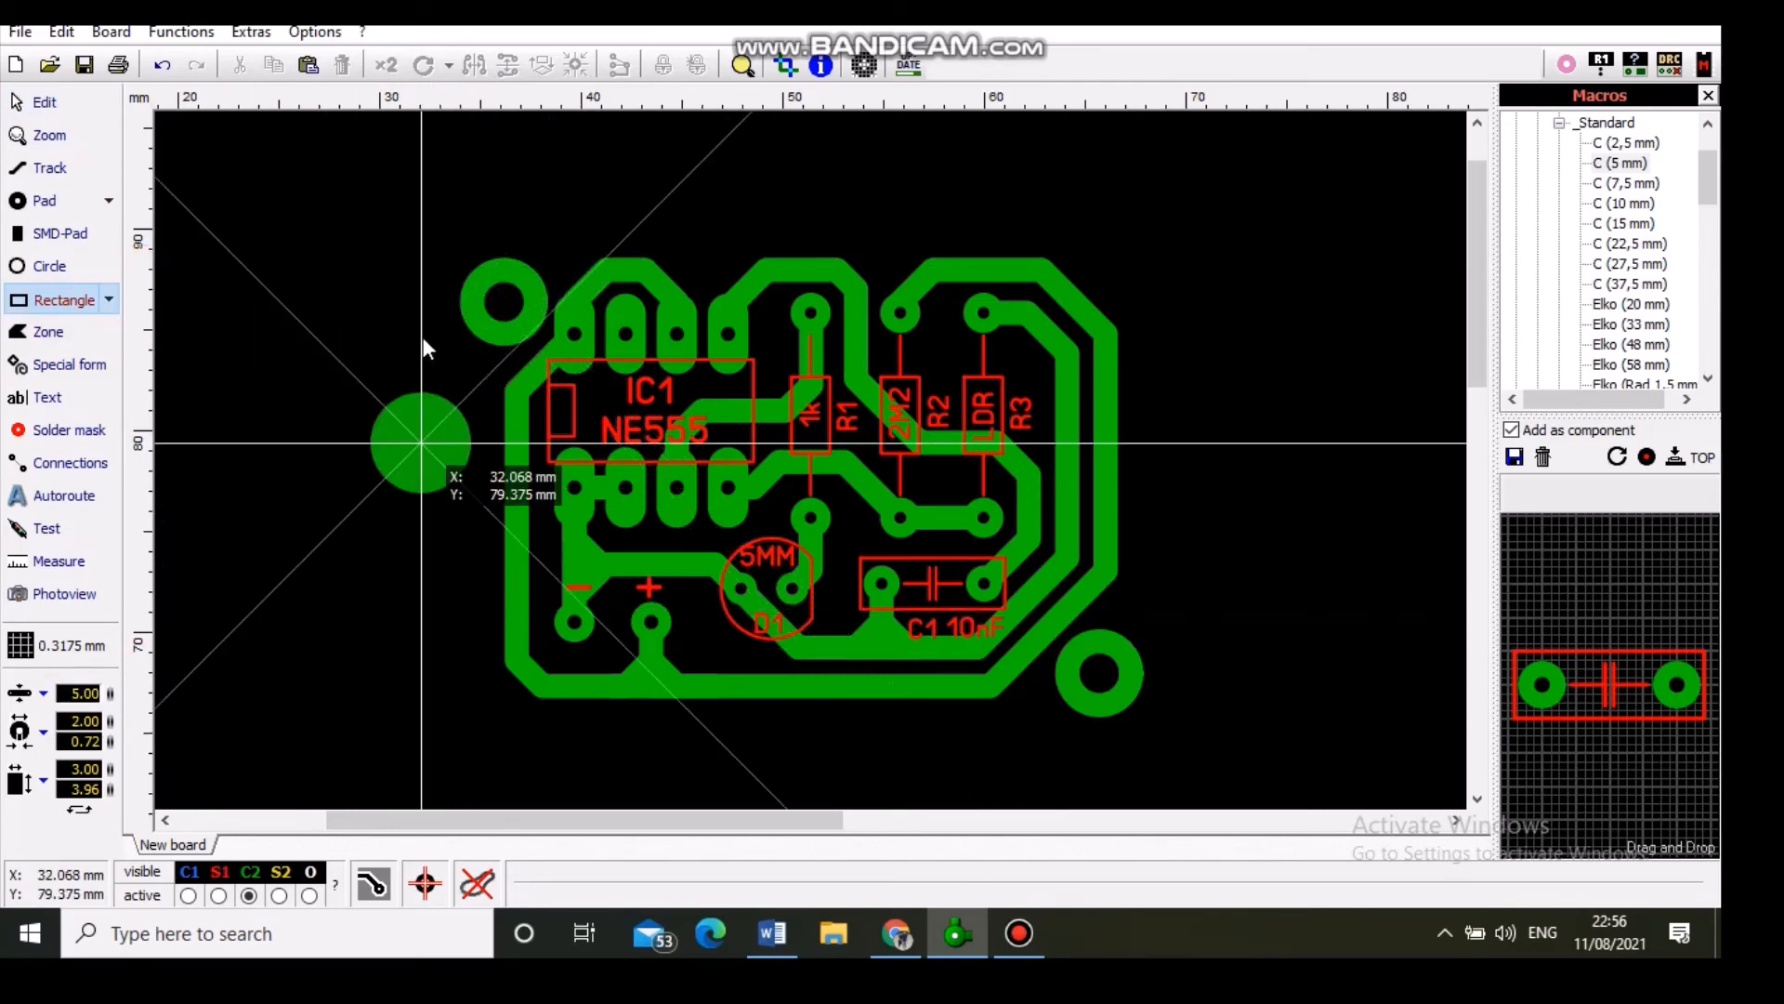
pyautogui.click(94, 687)
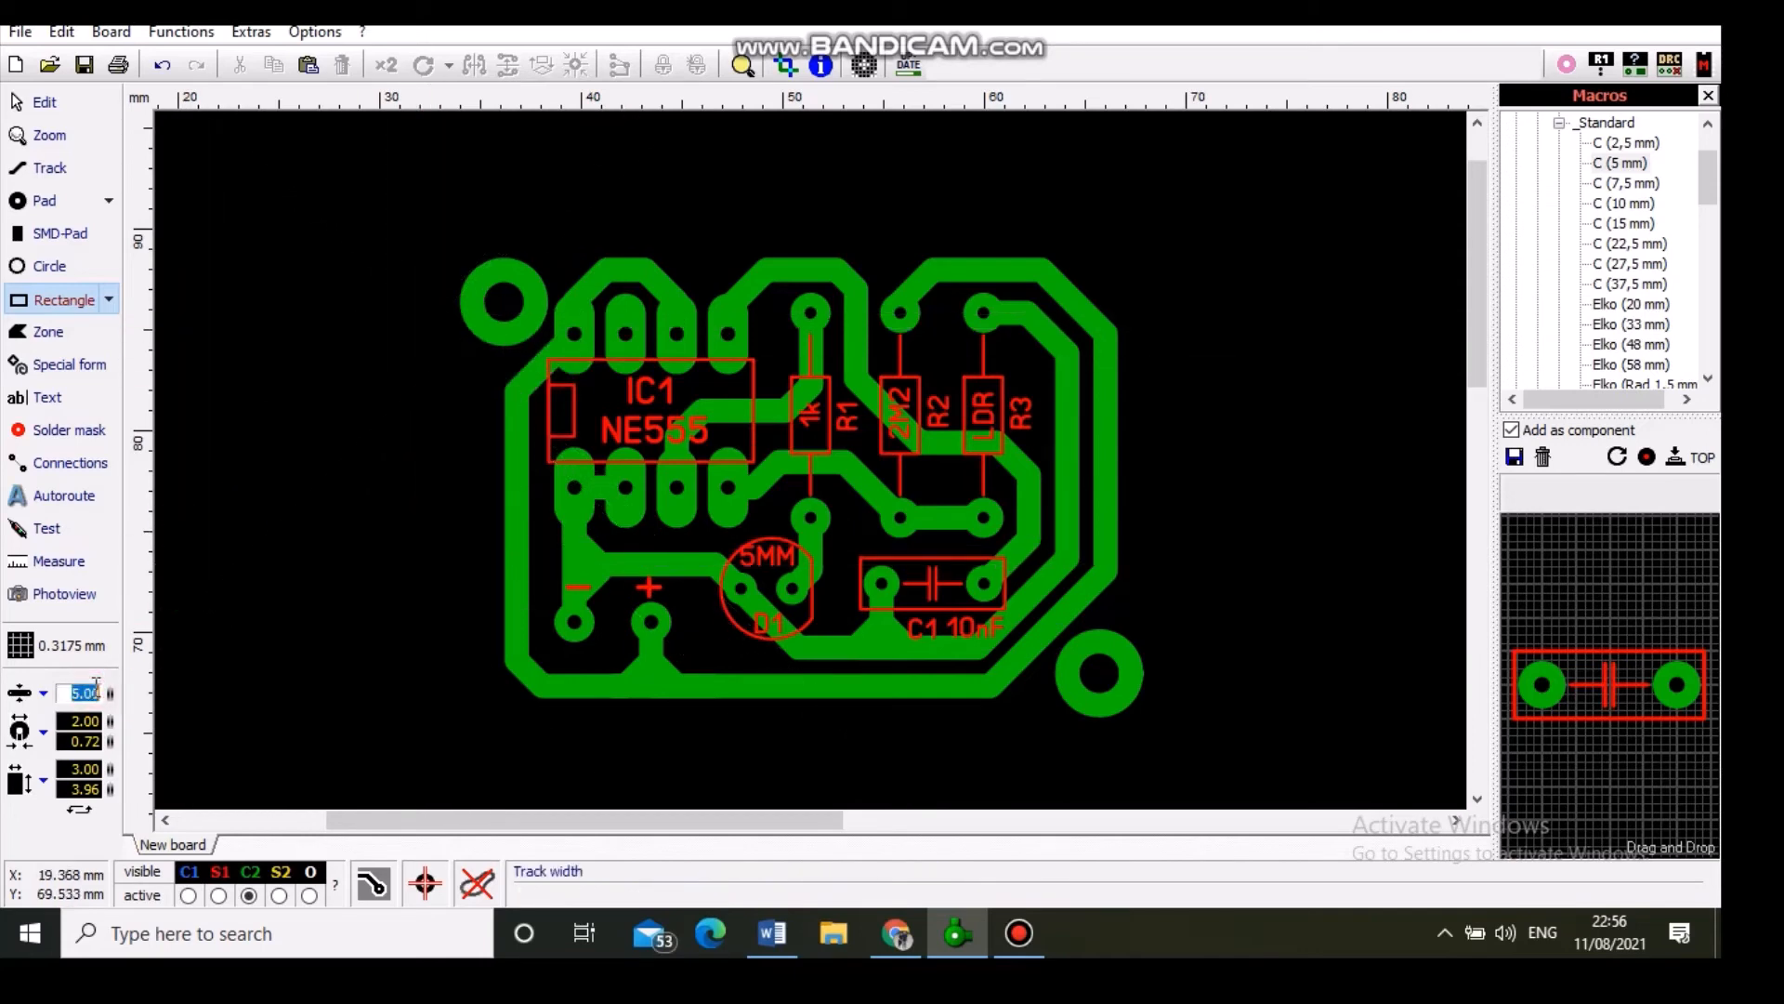
pyautogui.write('0.5')
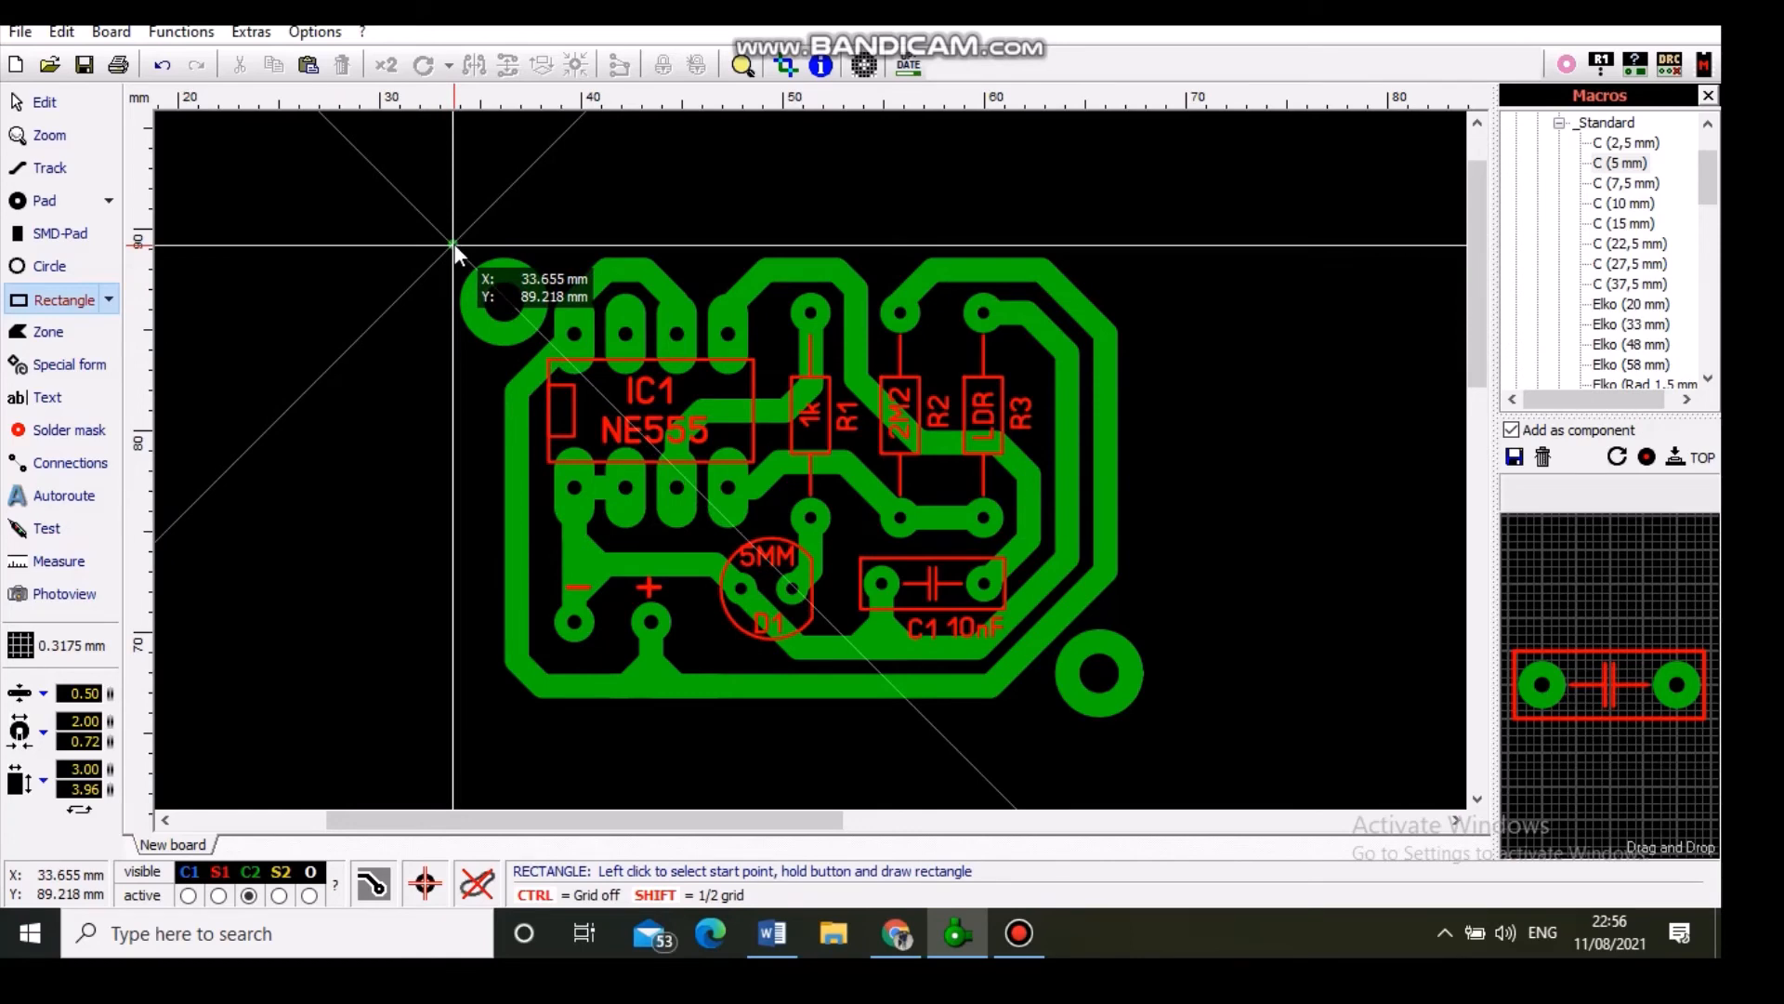
pyautogui.moveTo(446, 237); pyautogui.dragTo(1169, 739)
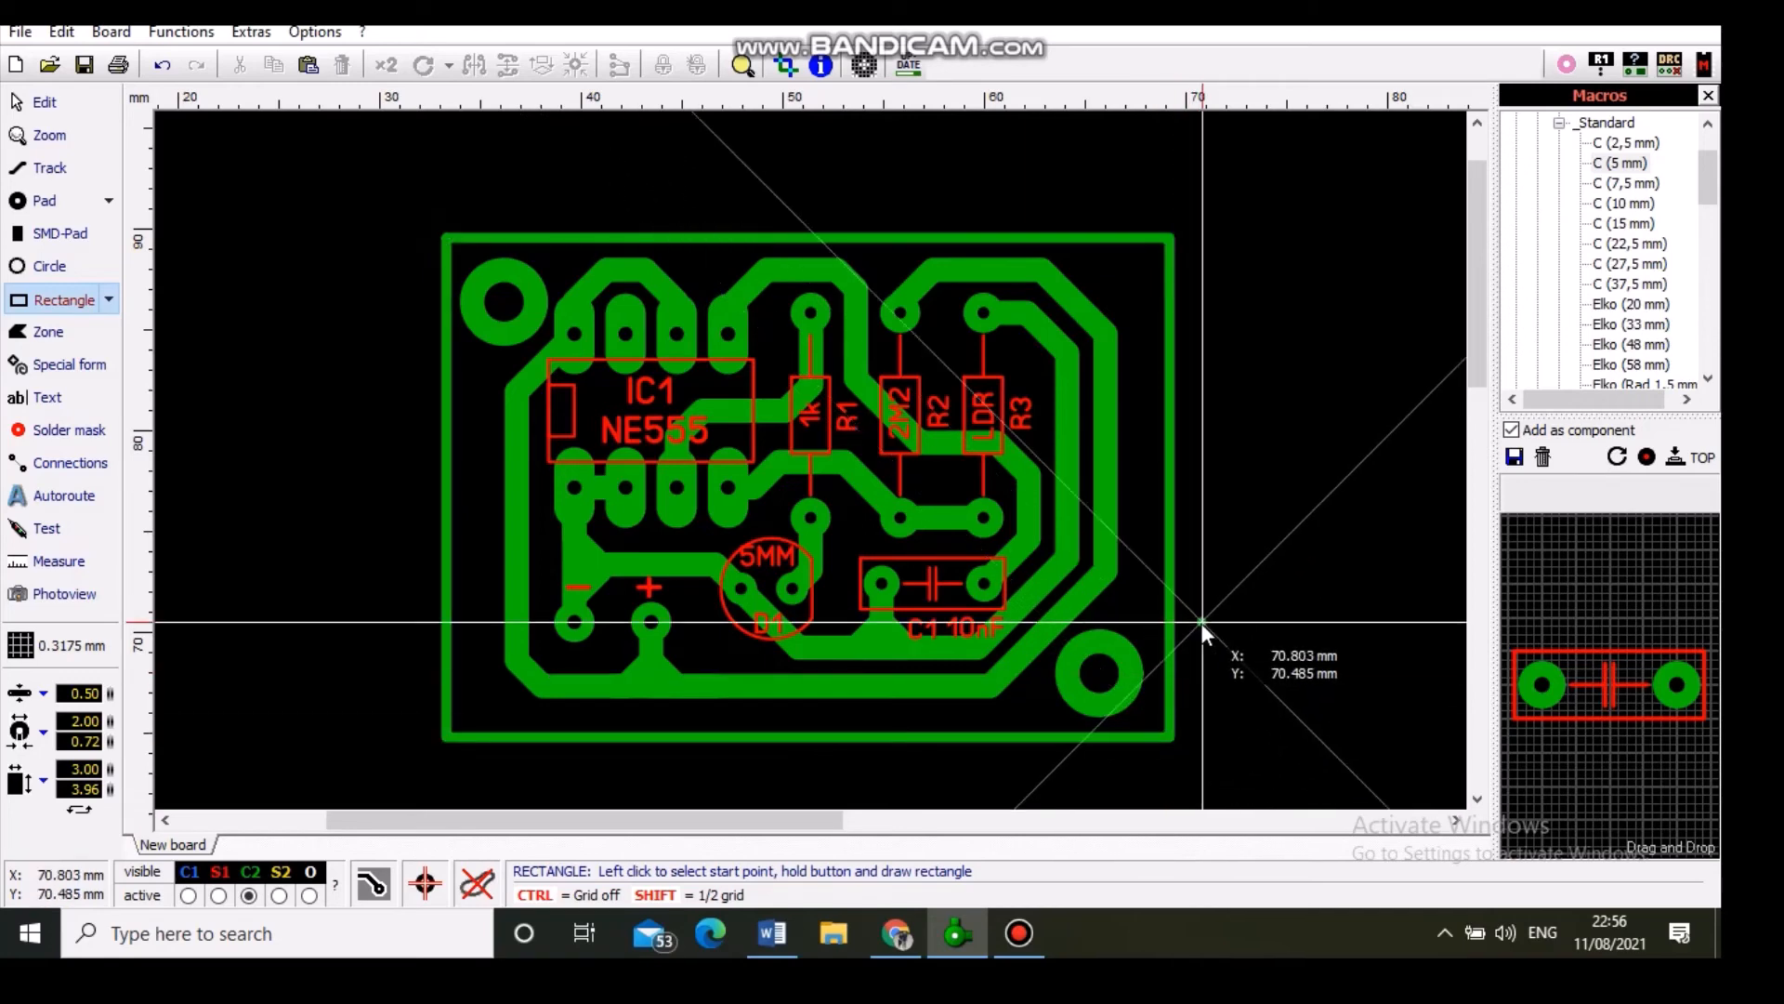
pyautogui.press('Escape')
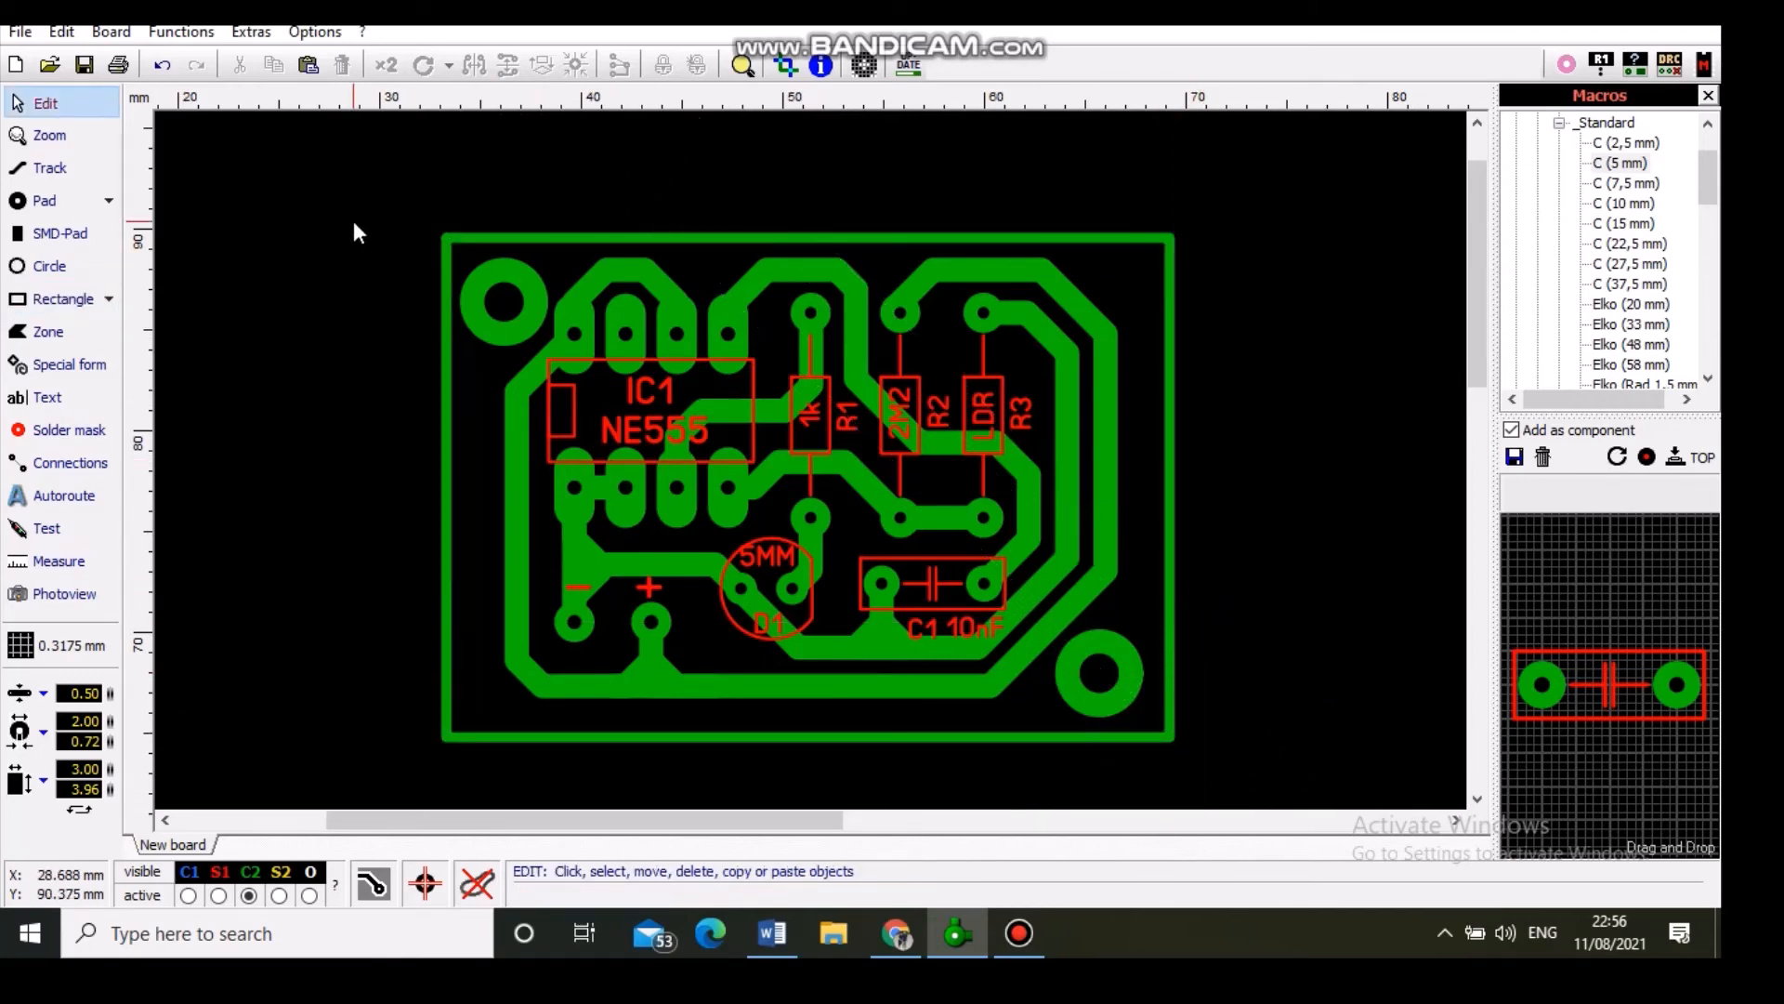
pyautogui.scroll(1, 817, 465)
pyautogui.scroll(-5, 762, 325)
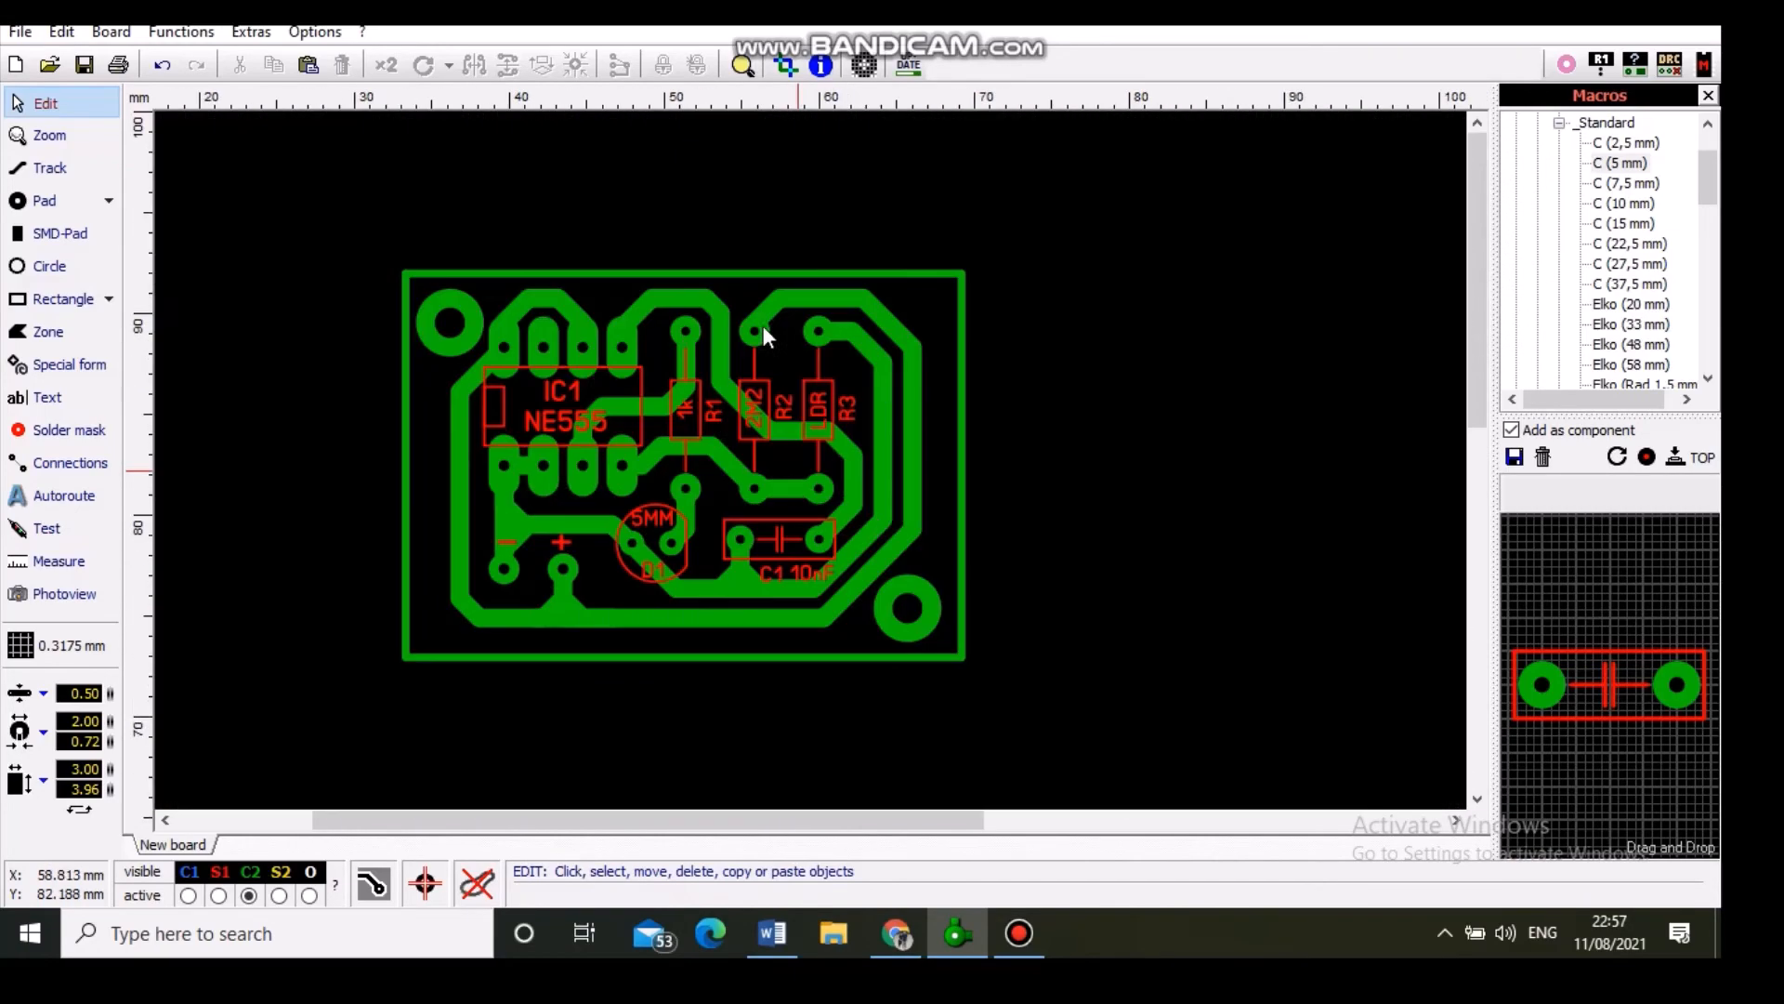
pyautogui.scroll(4, 241, 136)
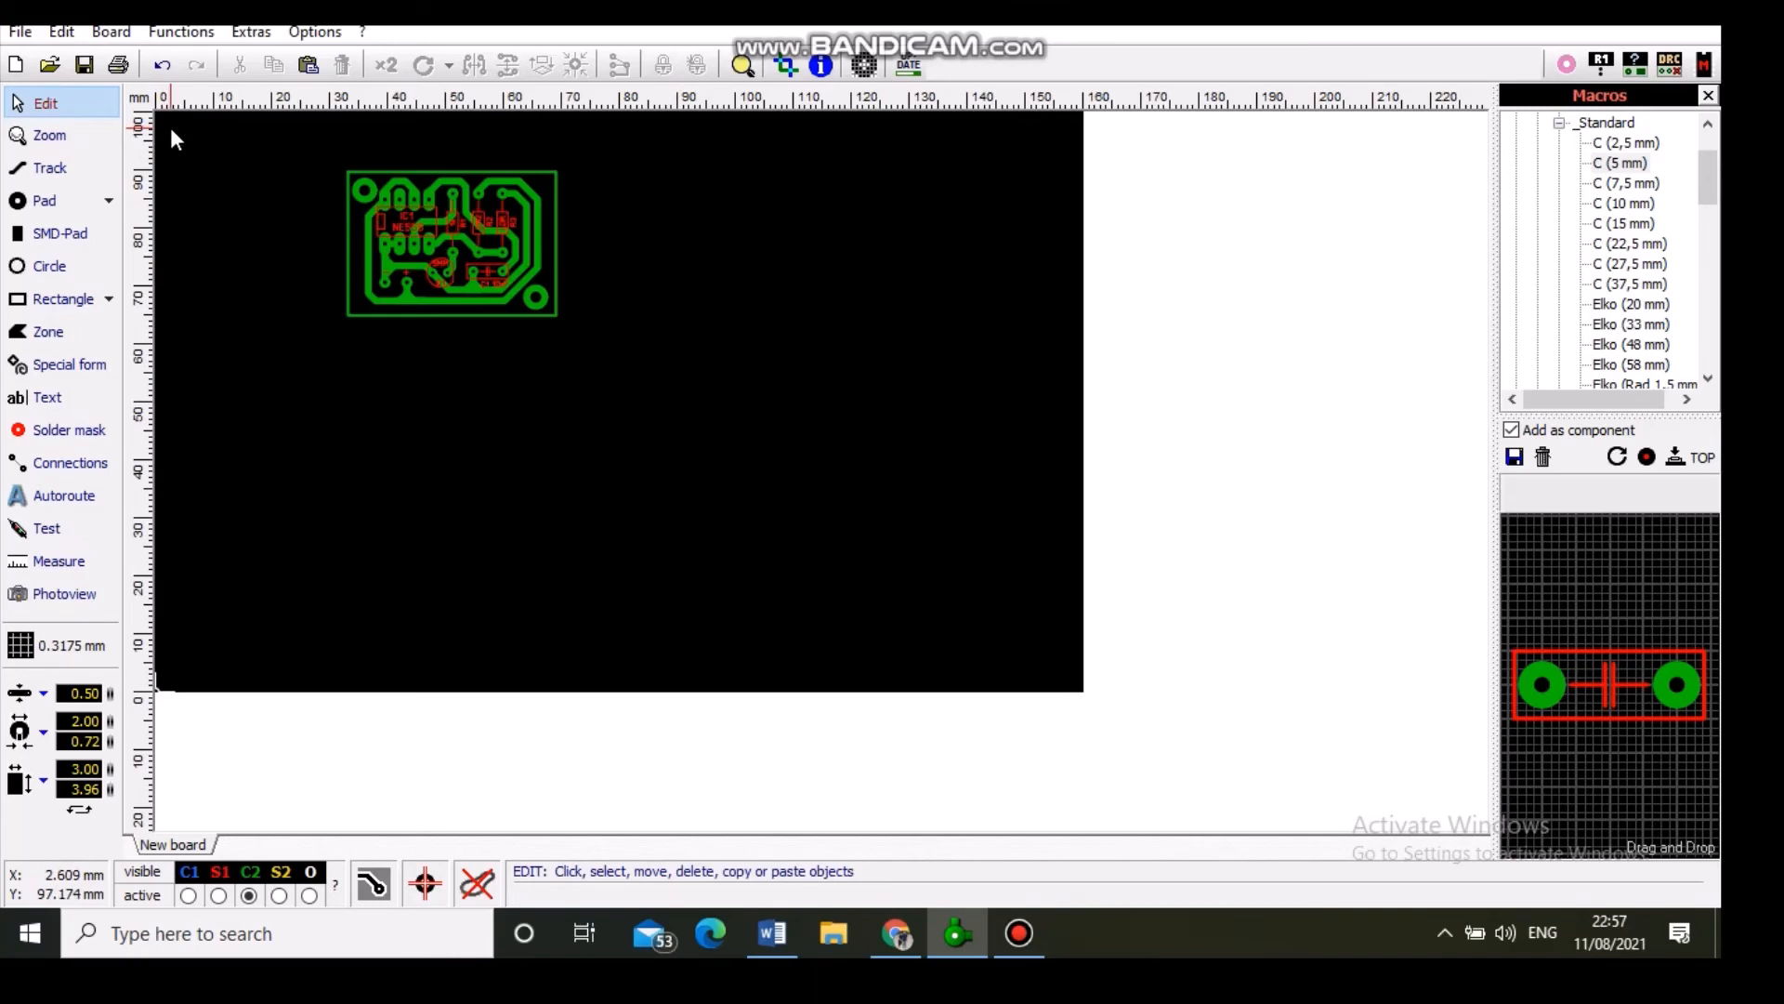
# Step: Move the complete layout with its outline and mounting holes into the board's upper-left corner
pyautogui.scroll(2, 175, 130)
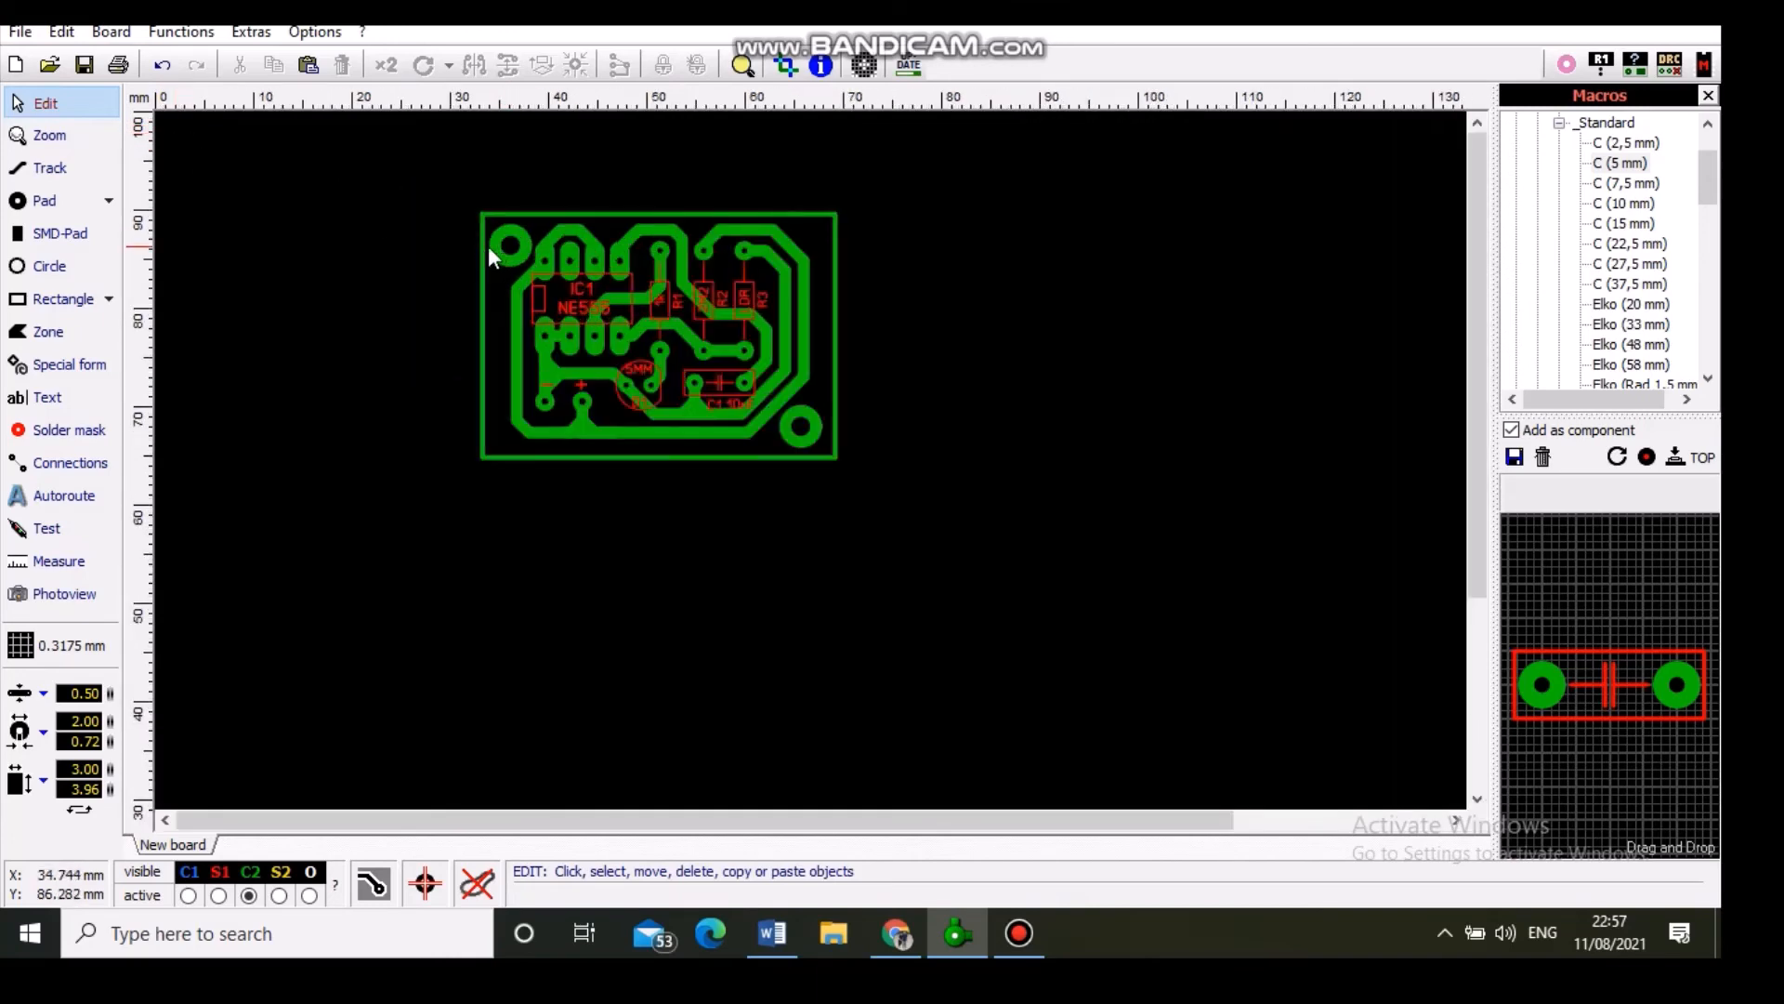
pyautogui.moveTo(485, 245); pyautogui.dragTo(175, 153)
pyautogui.moveTo(164, 124)
pyautogui.mouseDown()
pyautogui.moveTo(154, 109)
pyautogui.moveTo(168, 124)
pyautogui.mouseUp()
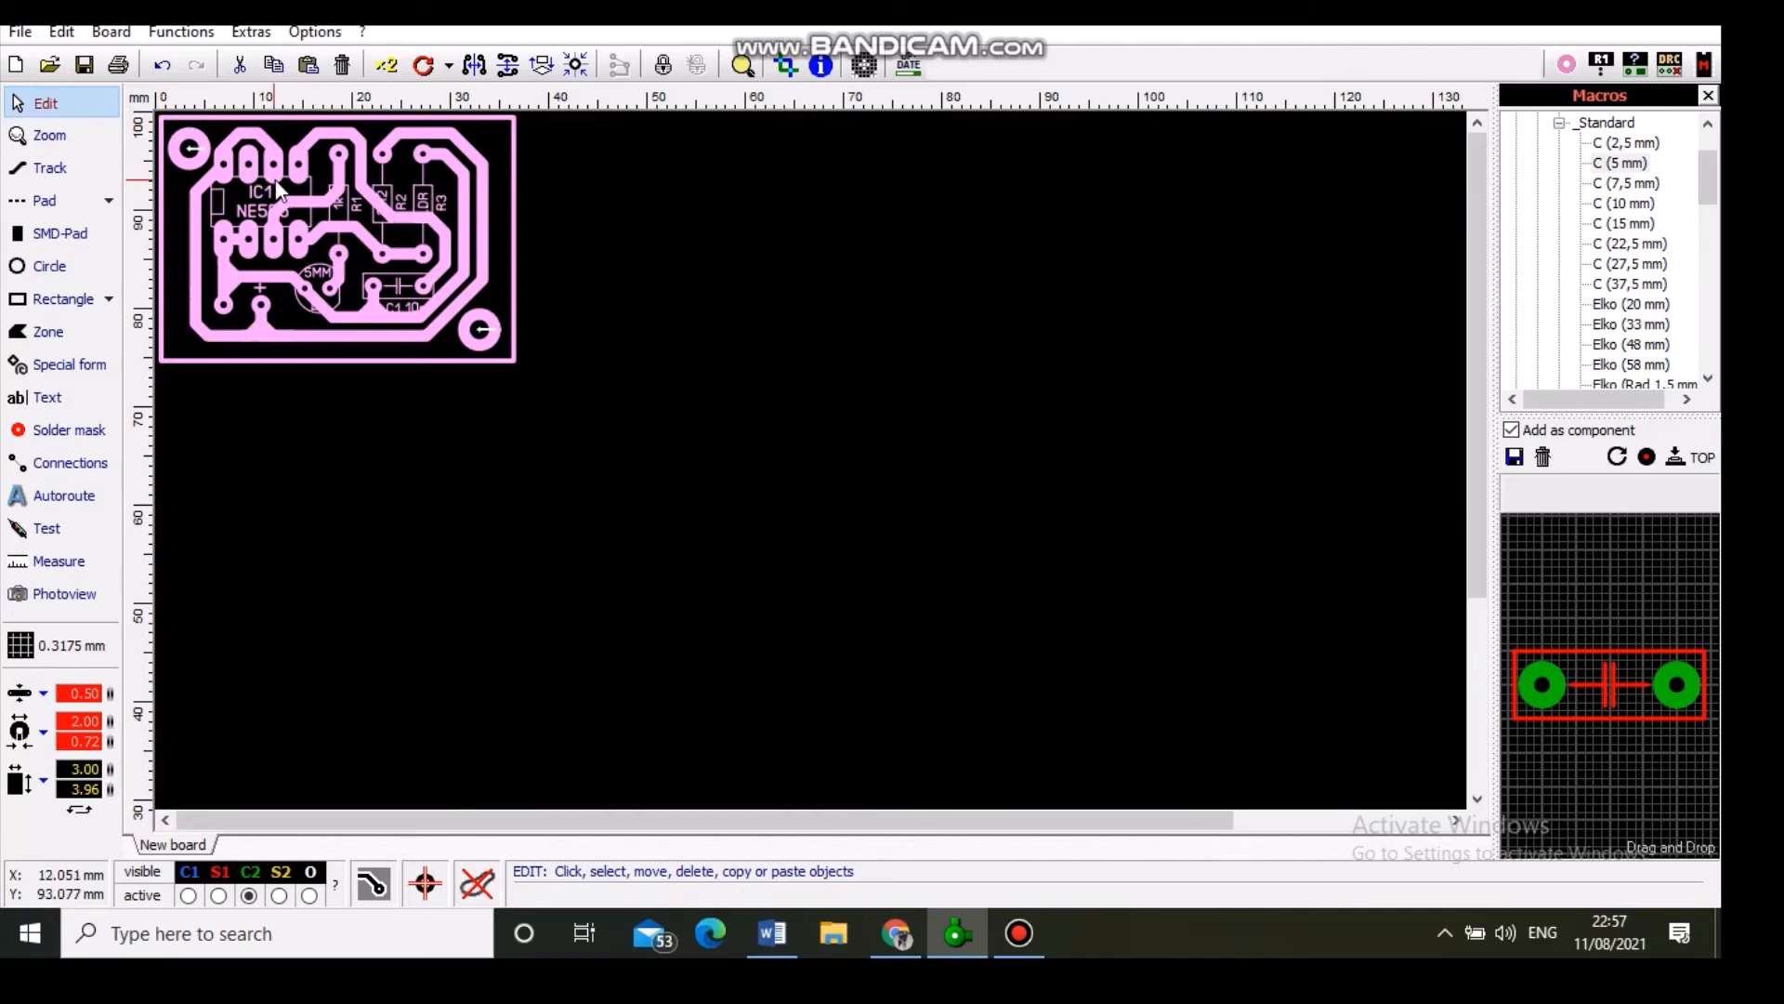
pyautogui.click(577, 201)
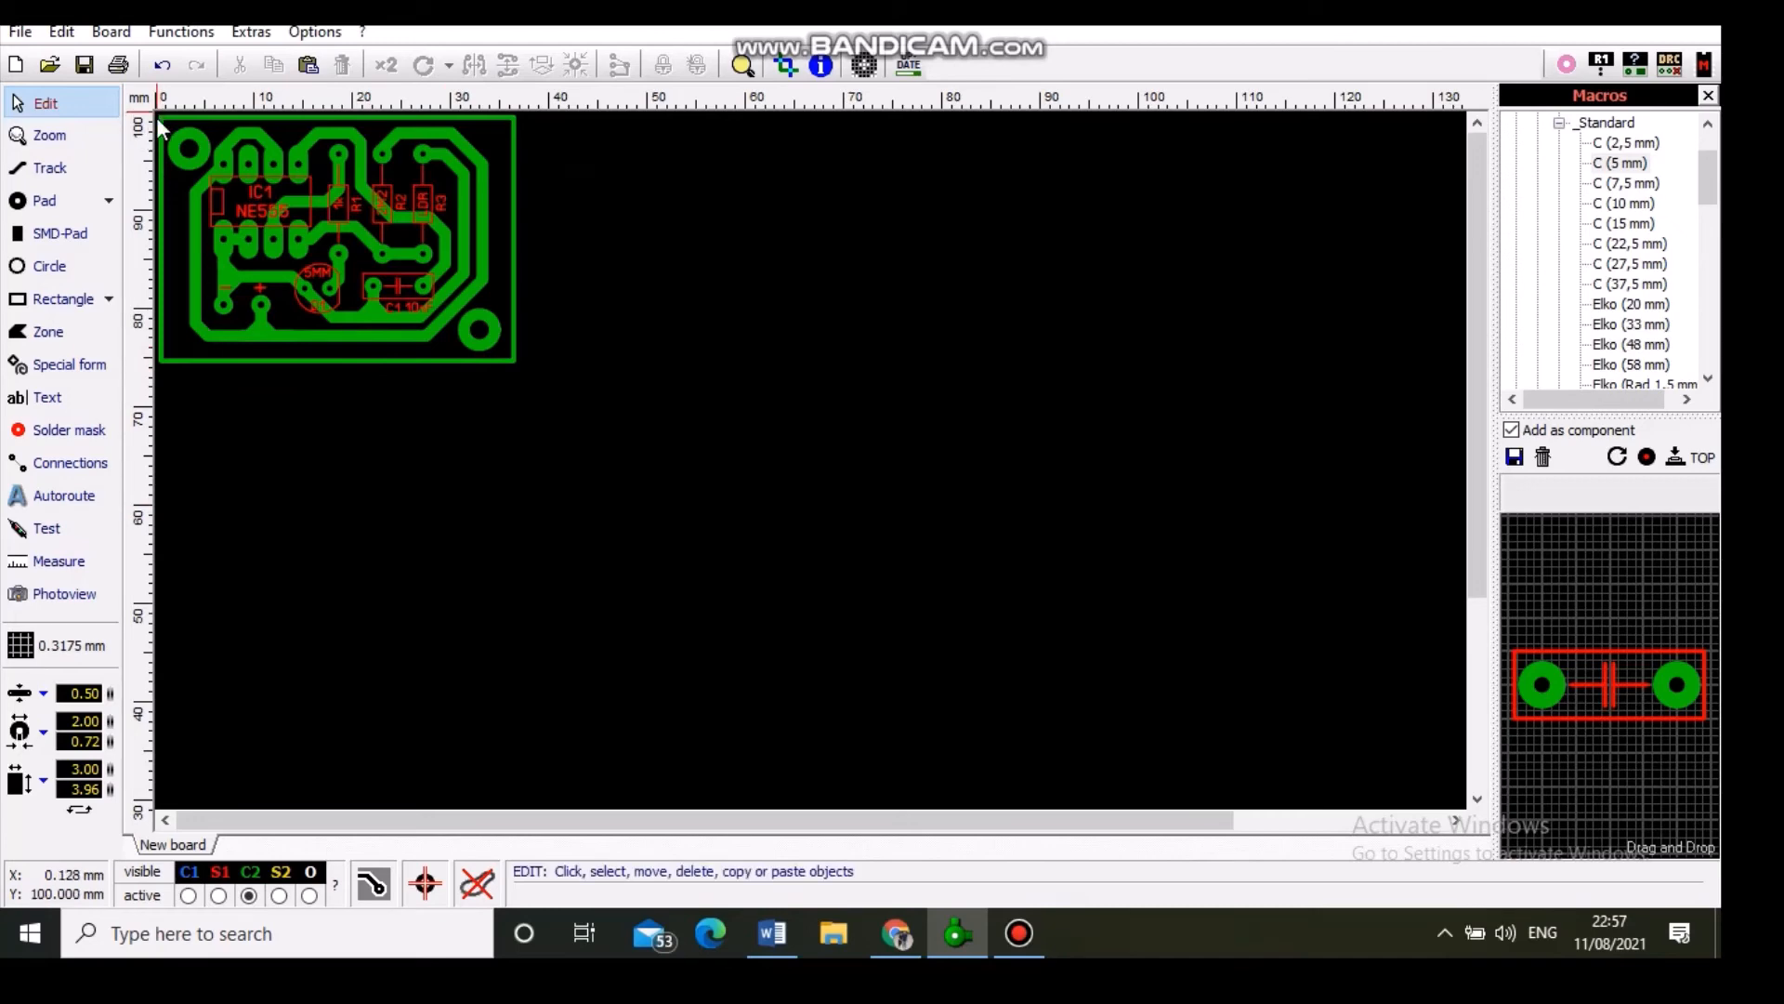
# Step: Set the coordinate origin at the board's upper-left corner
pyautogui.scroll(-2, 197, 465)
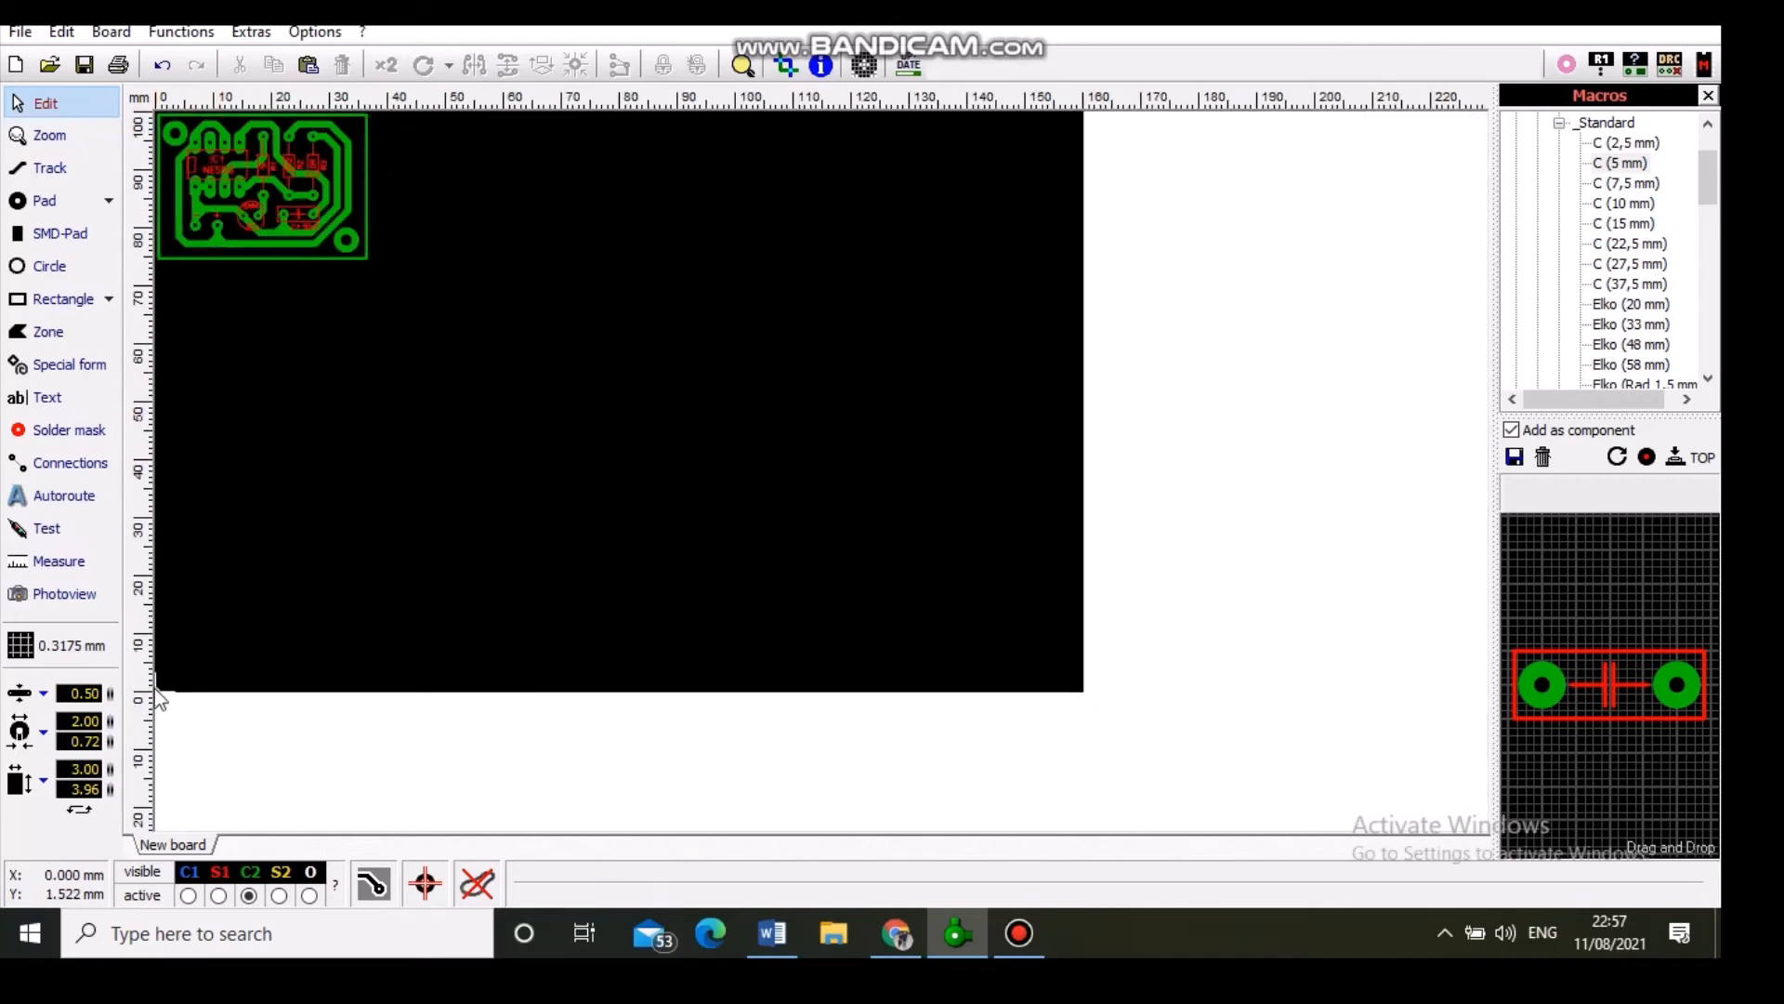
pyautogui.scroll(2, 232, 367)
pyautogui.scroll(-3, 180, 188)
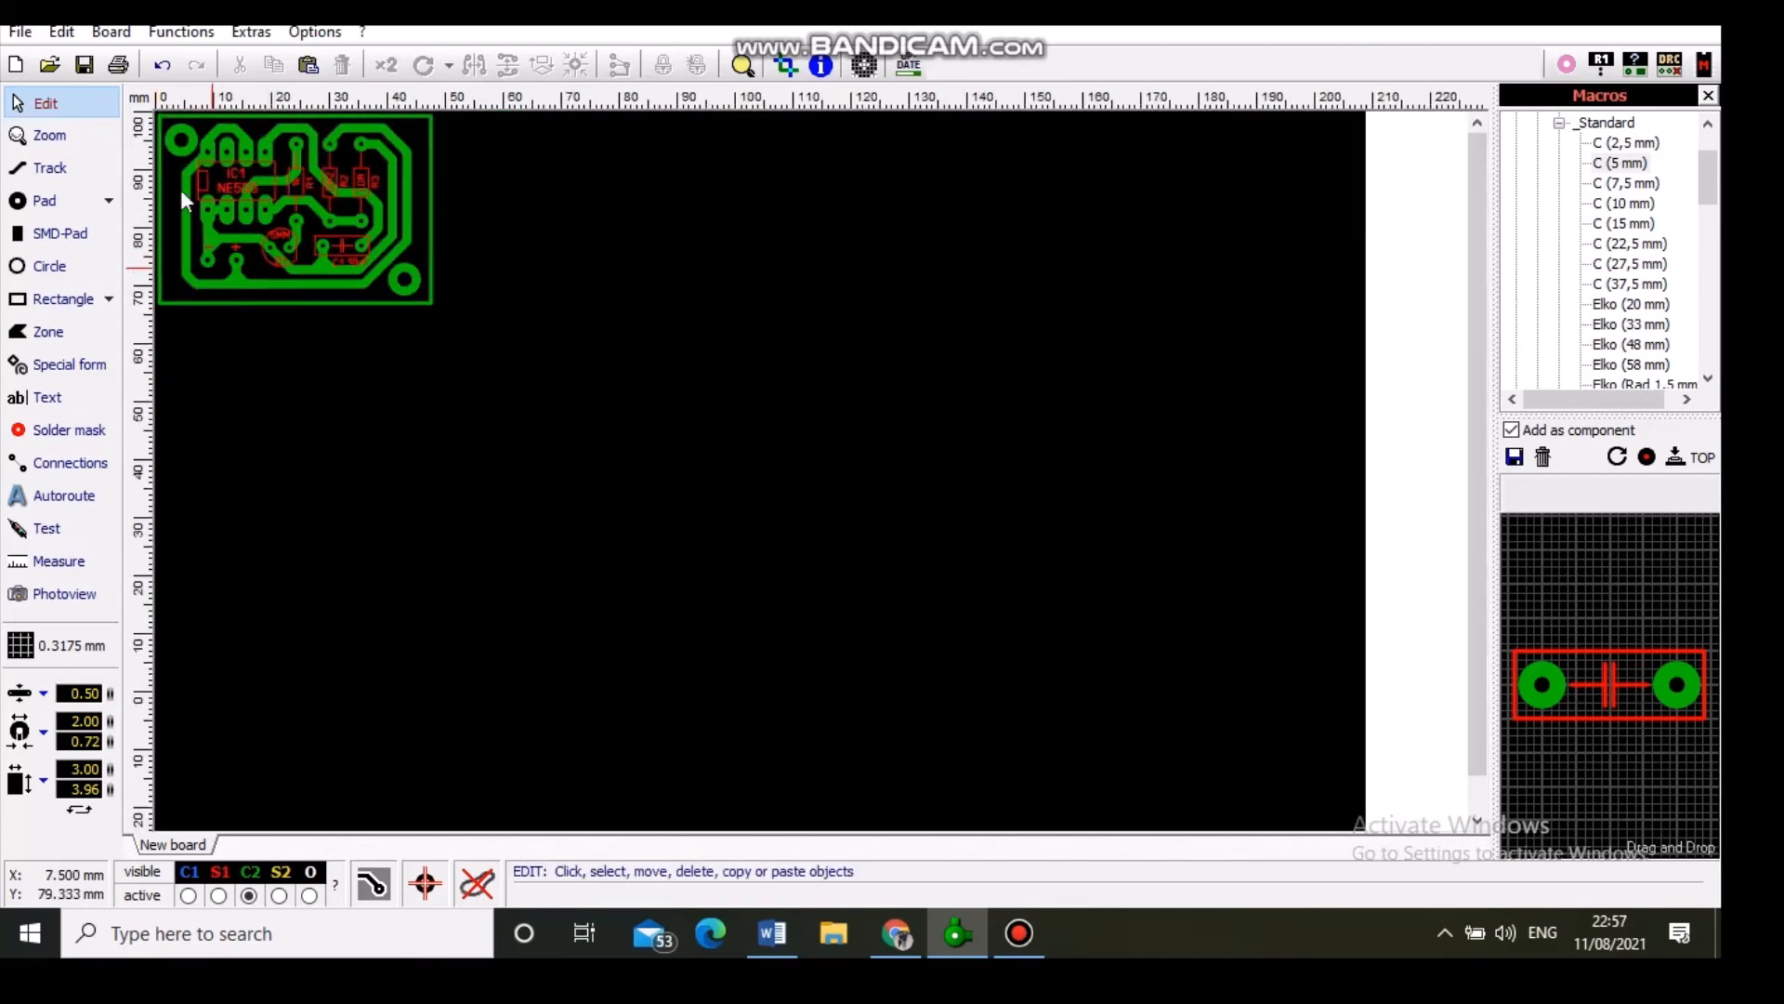
pyautogui.scroll(1, 165, 99)
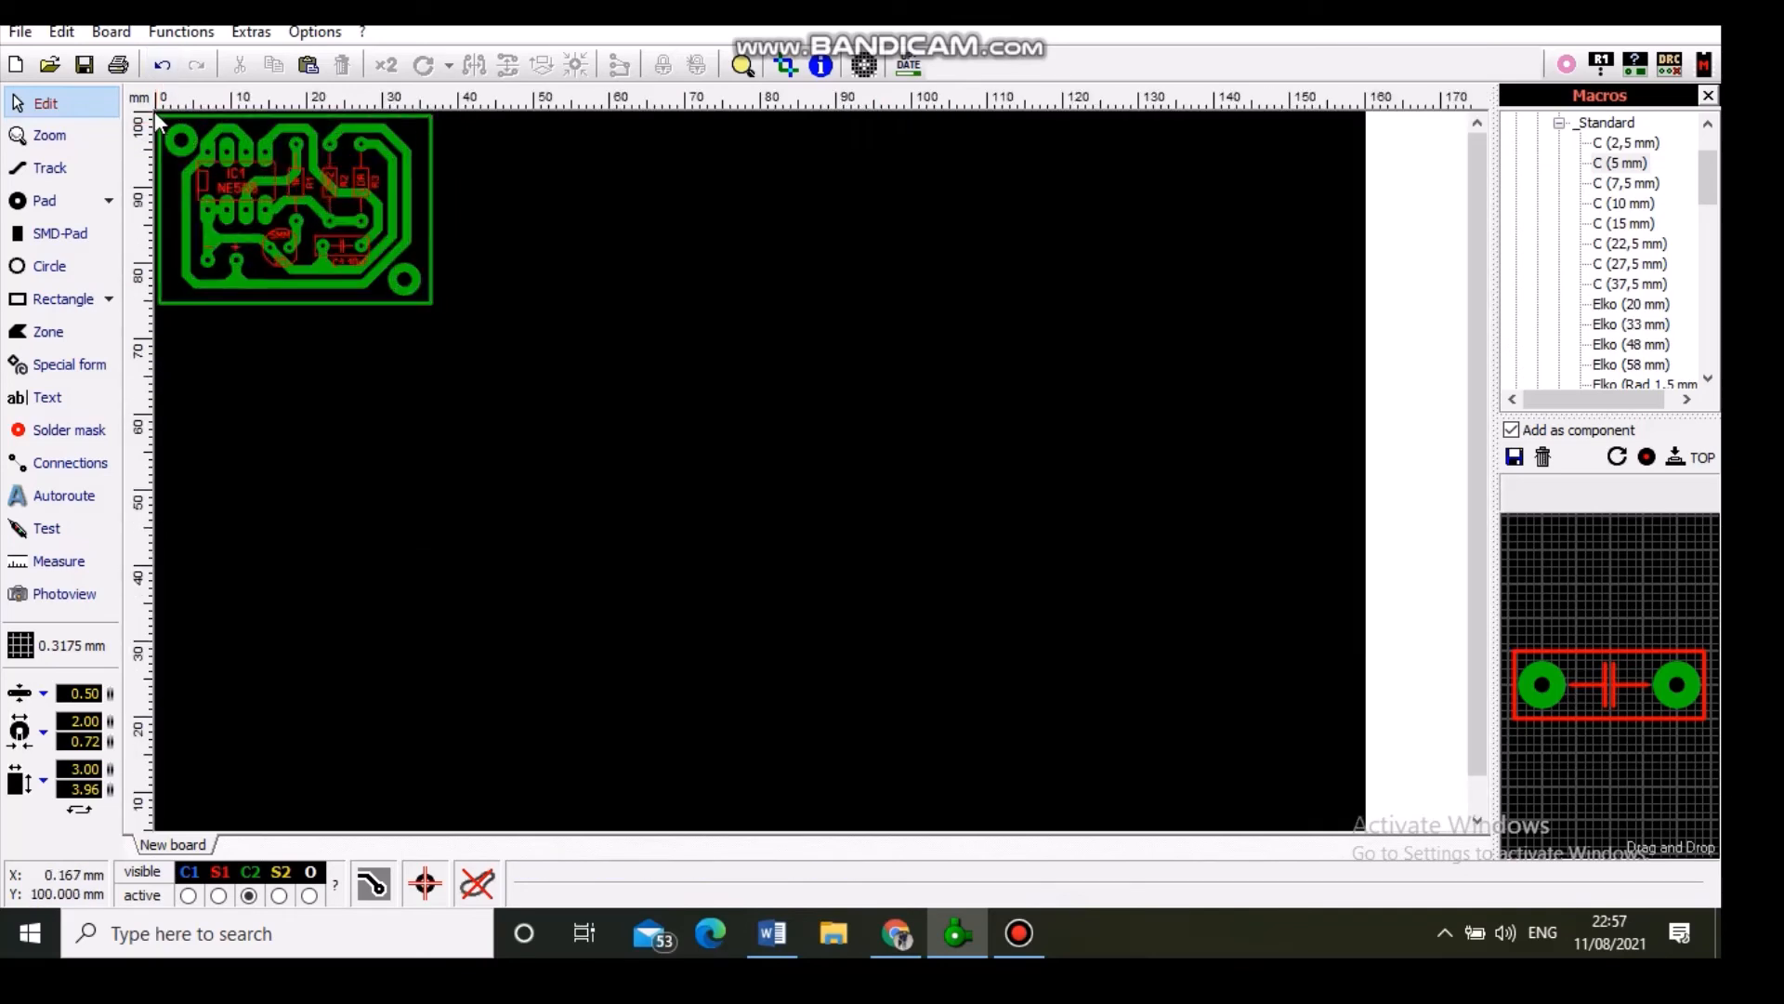
pyautogui.click(154, 113)
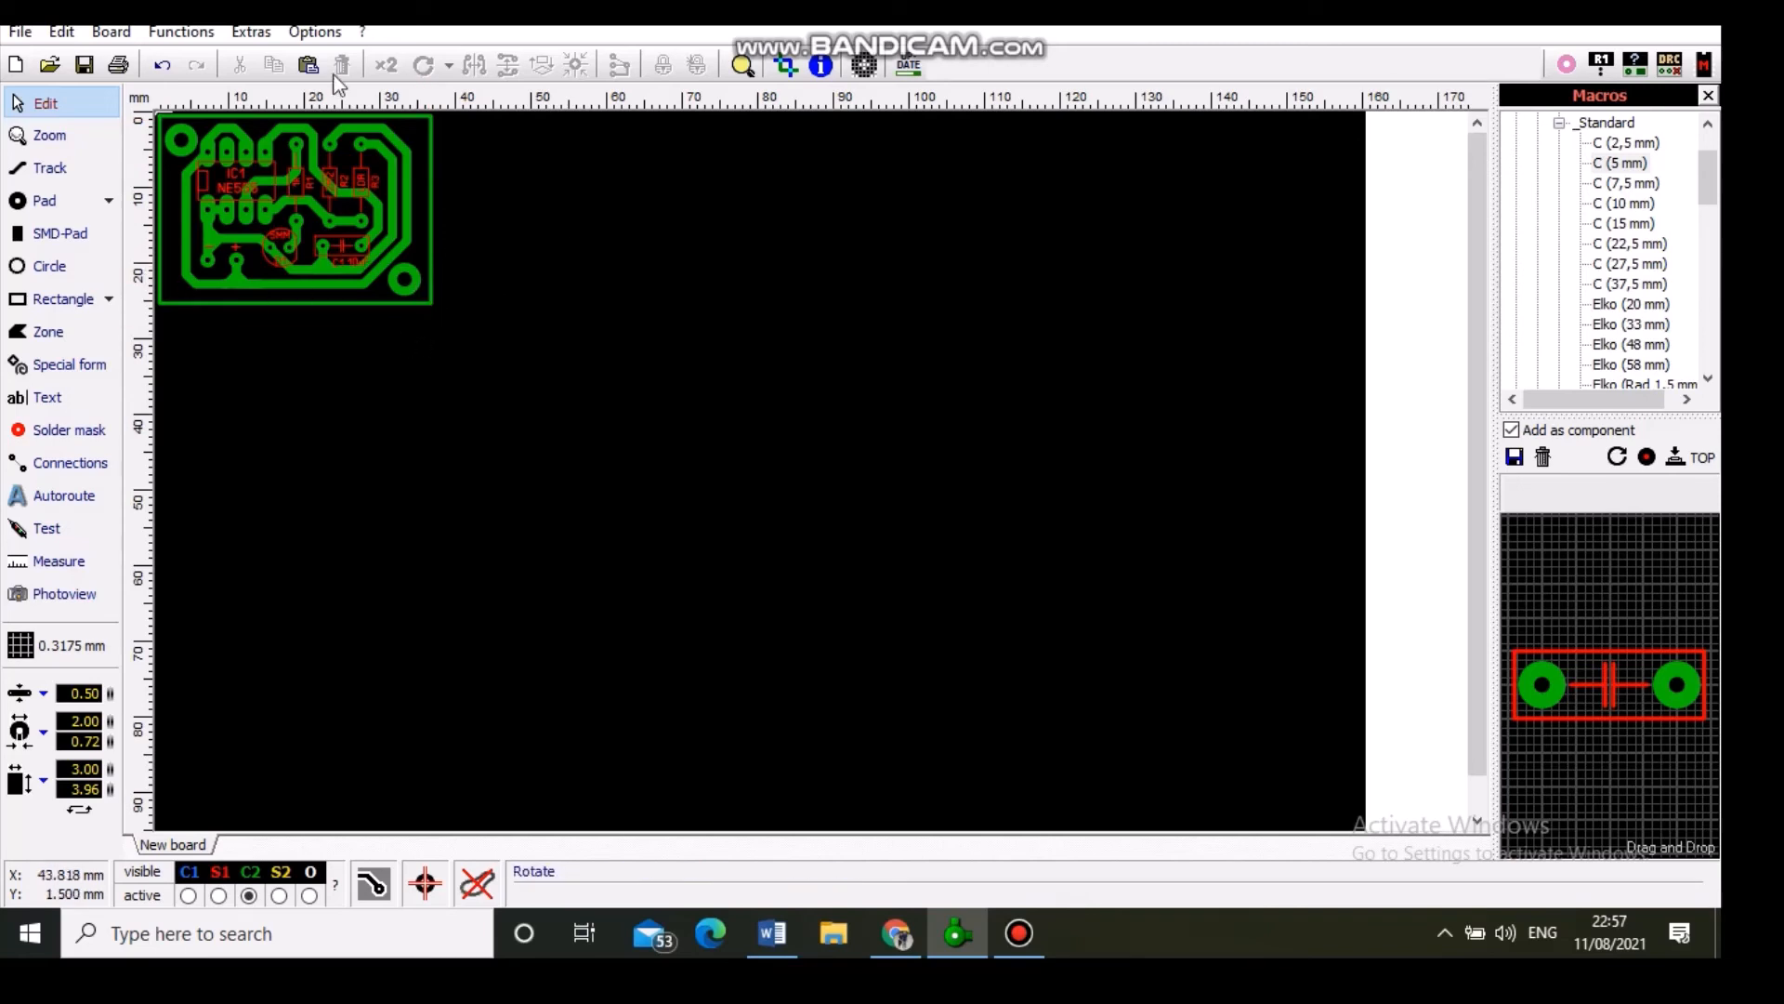
# Step: Open the board properties and set the board size to 38 mm wide and 26 mm high
pyautogui.click(126, 35)
pyautogui.click(153, 85)
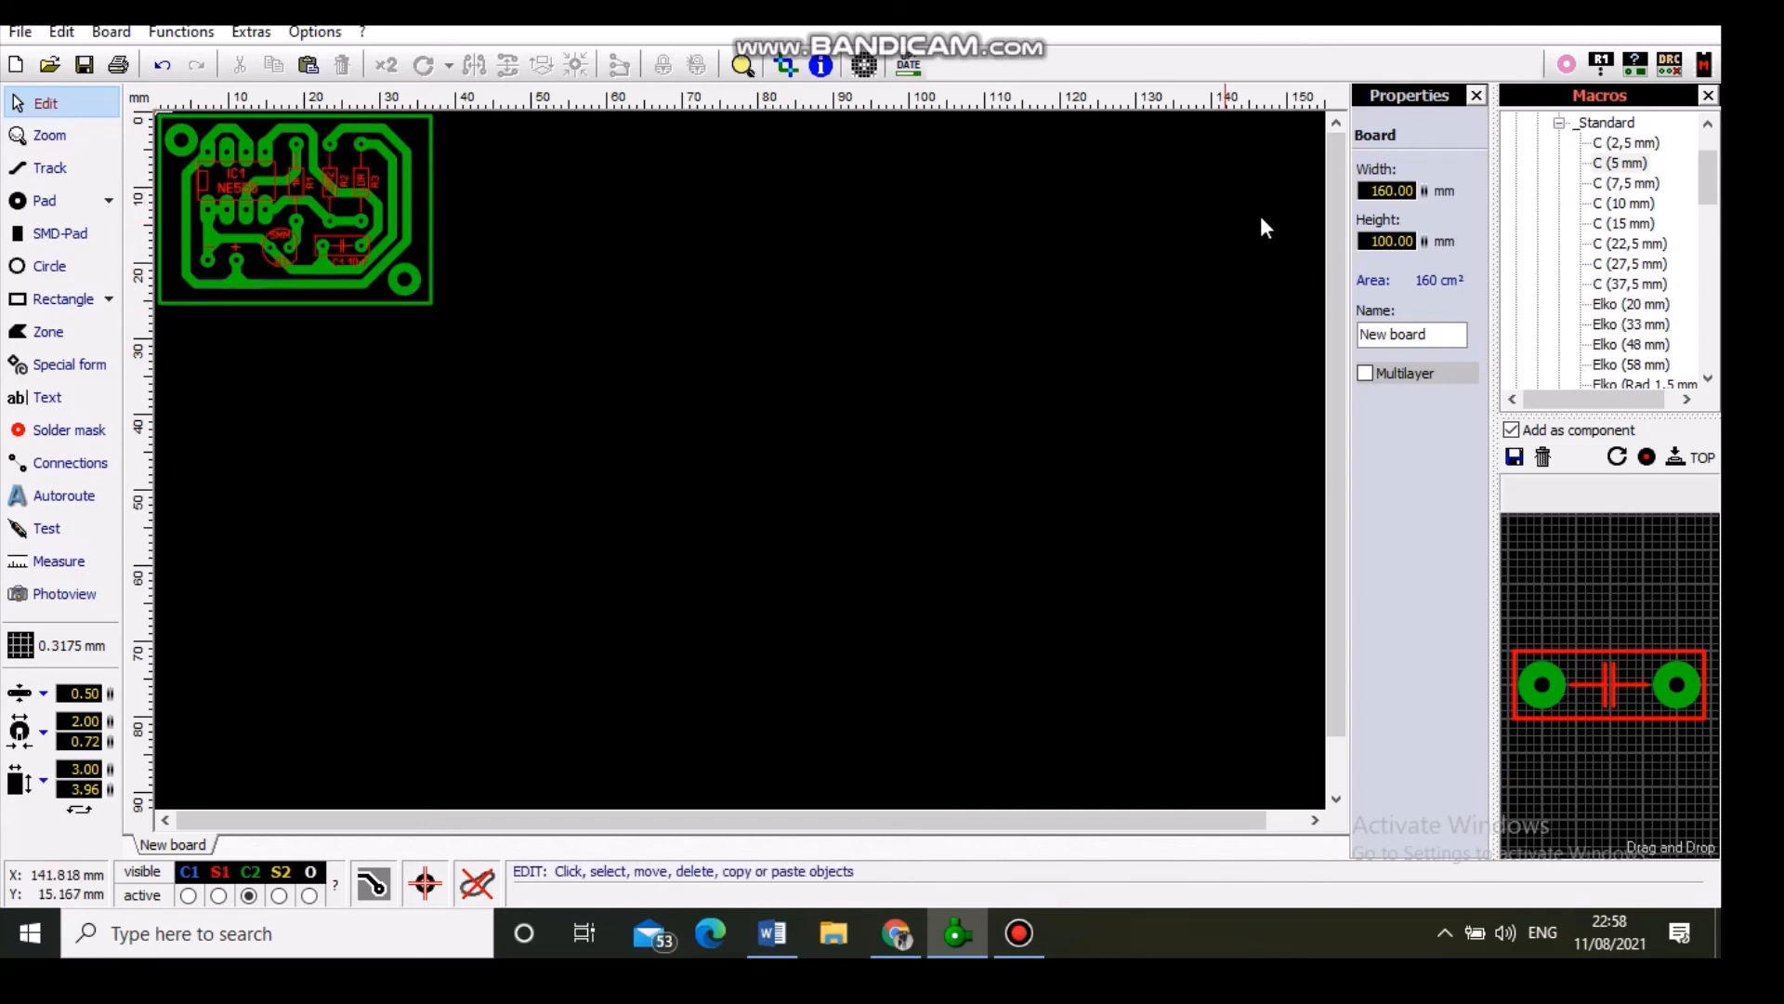
pyautogui.doubleClick(1393, 190)
pyautogui.write('3')
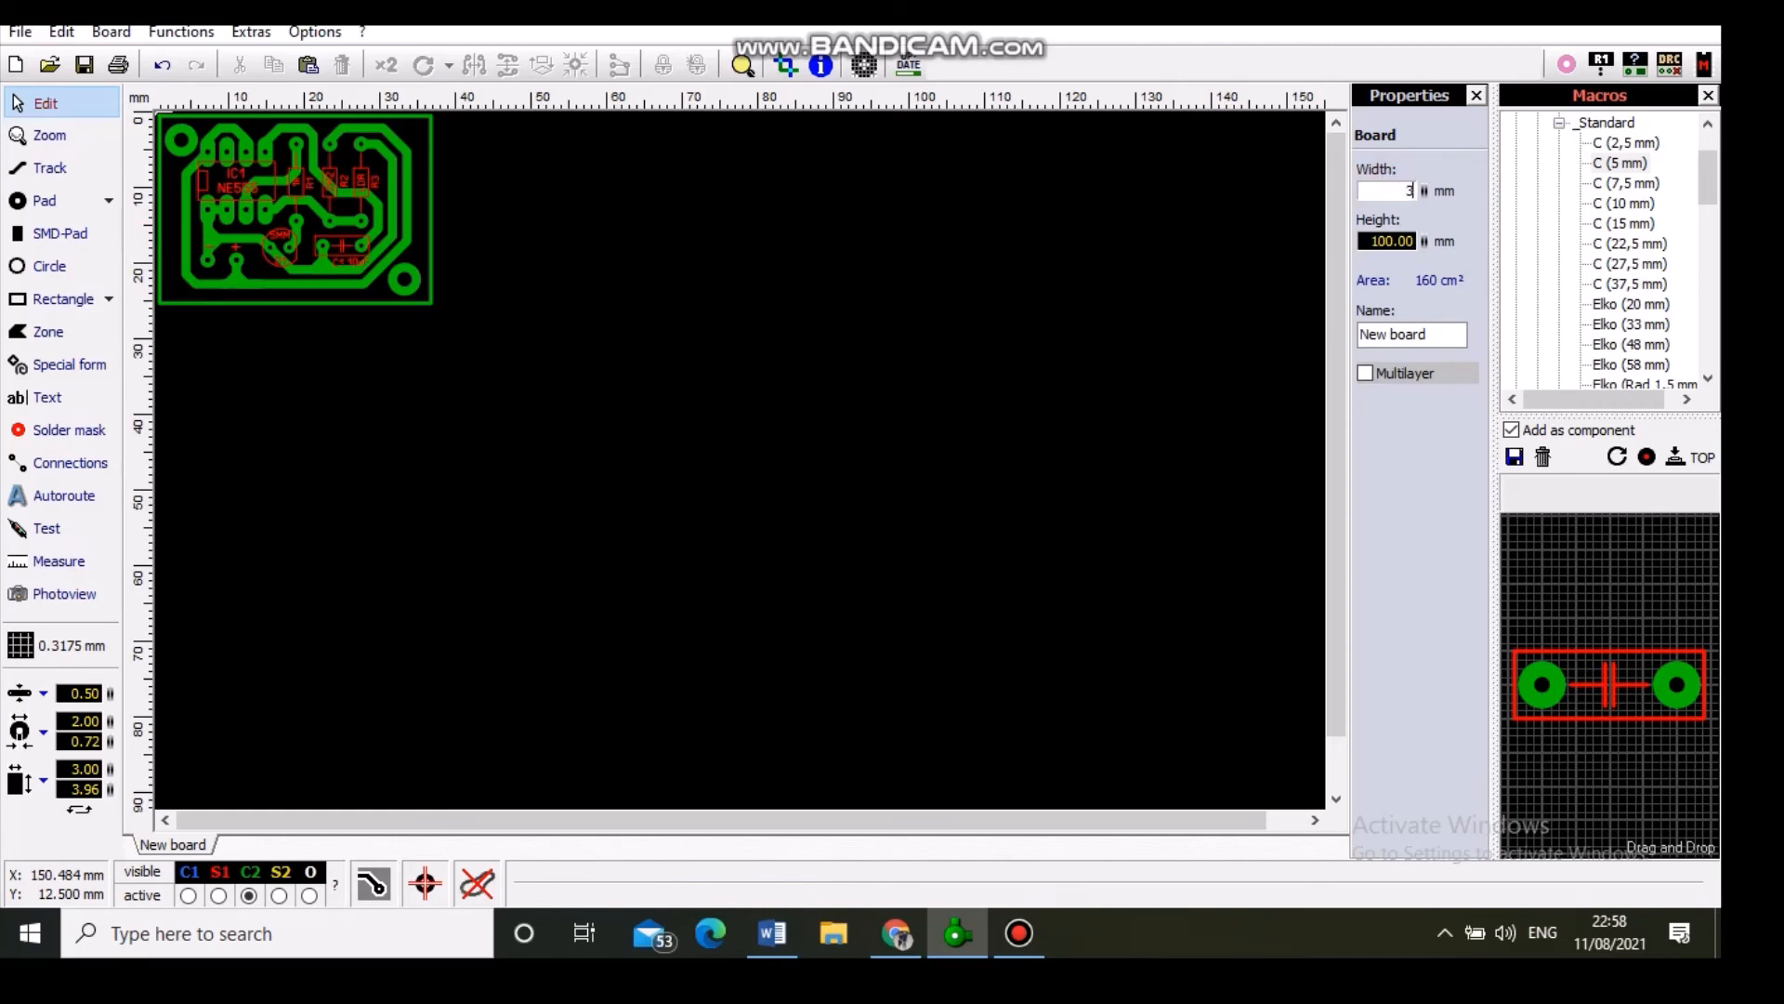
pyautogui.write('8')
pyautogui.press('Return')
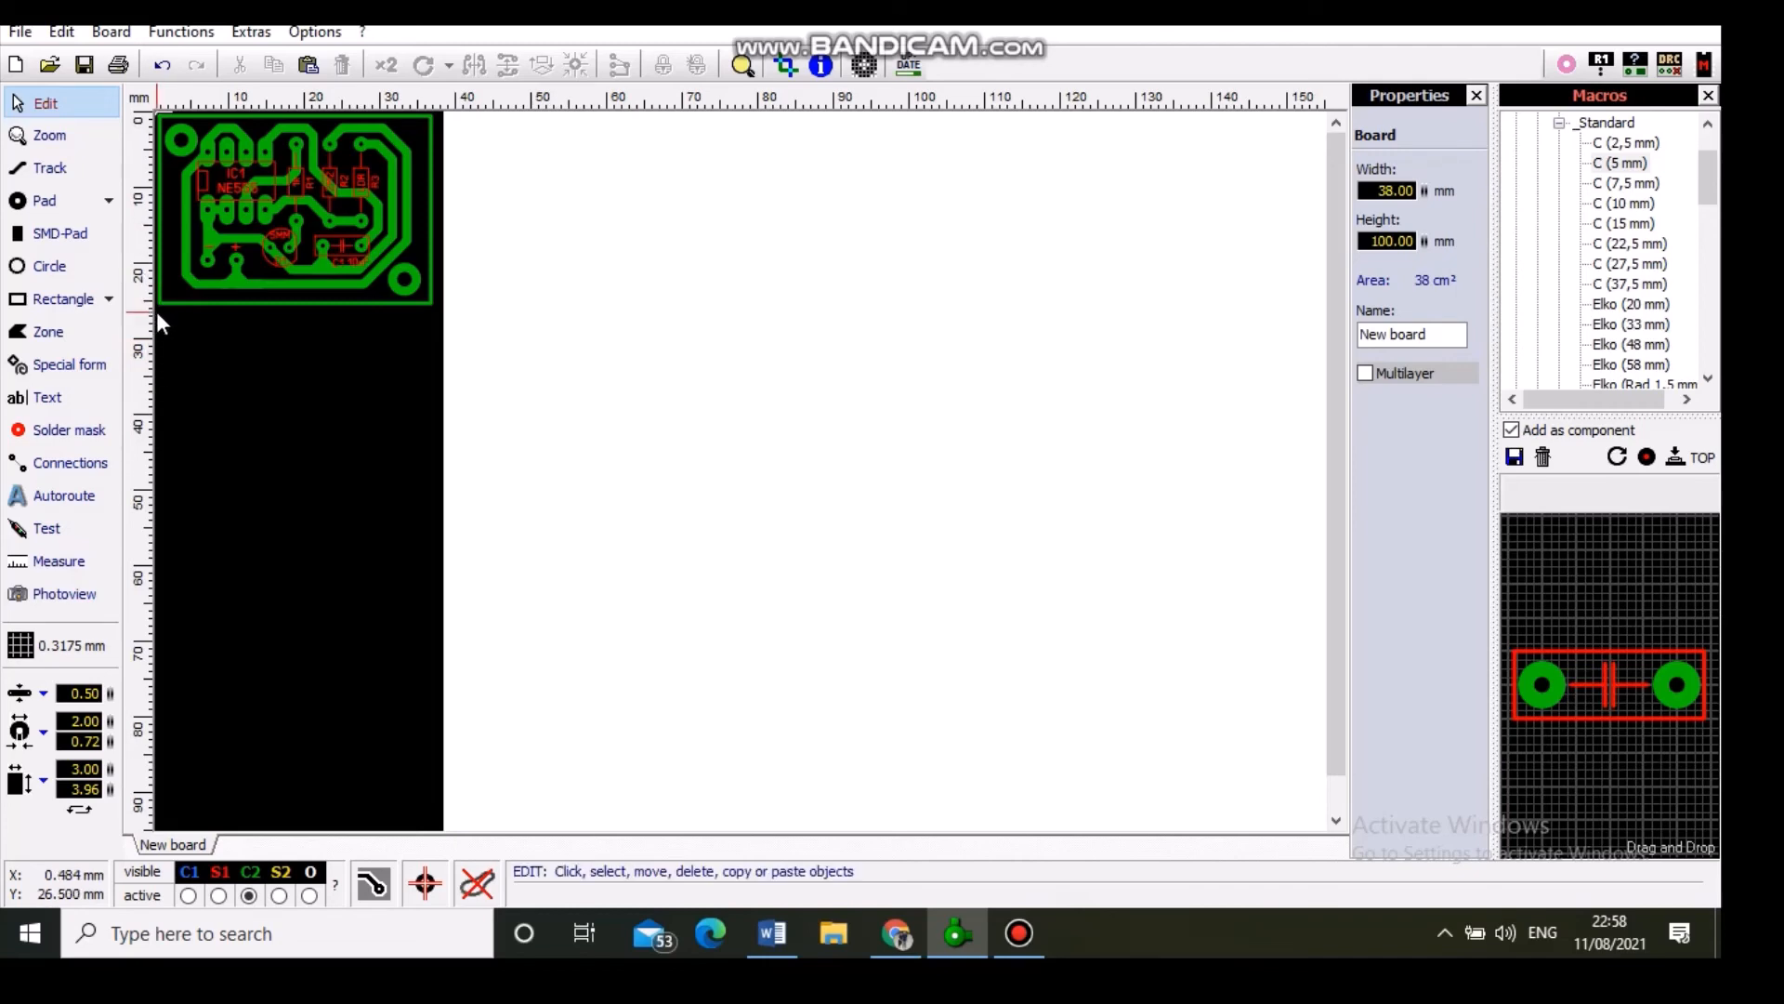
pyautogui.click(1380, 241)
pyautogui.write('26')
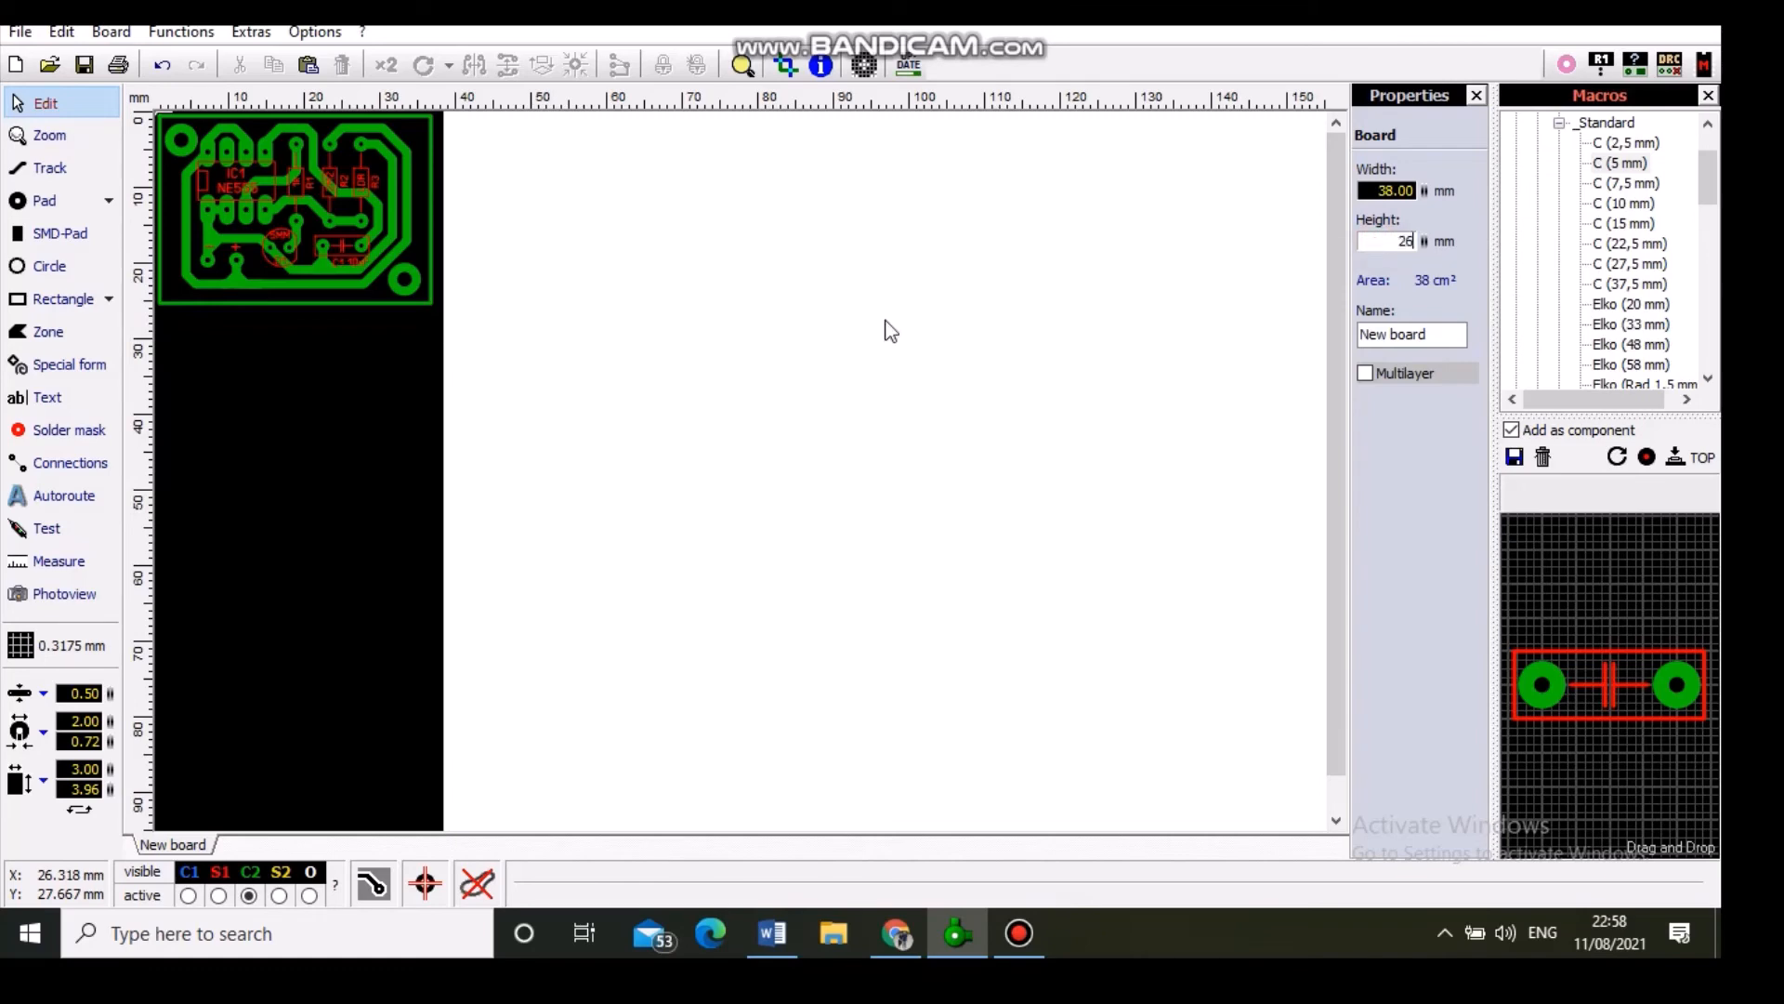
pyautogui.press('Return')
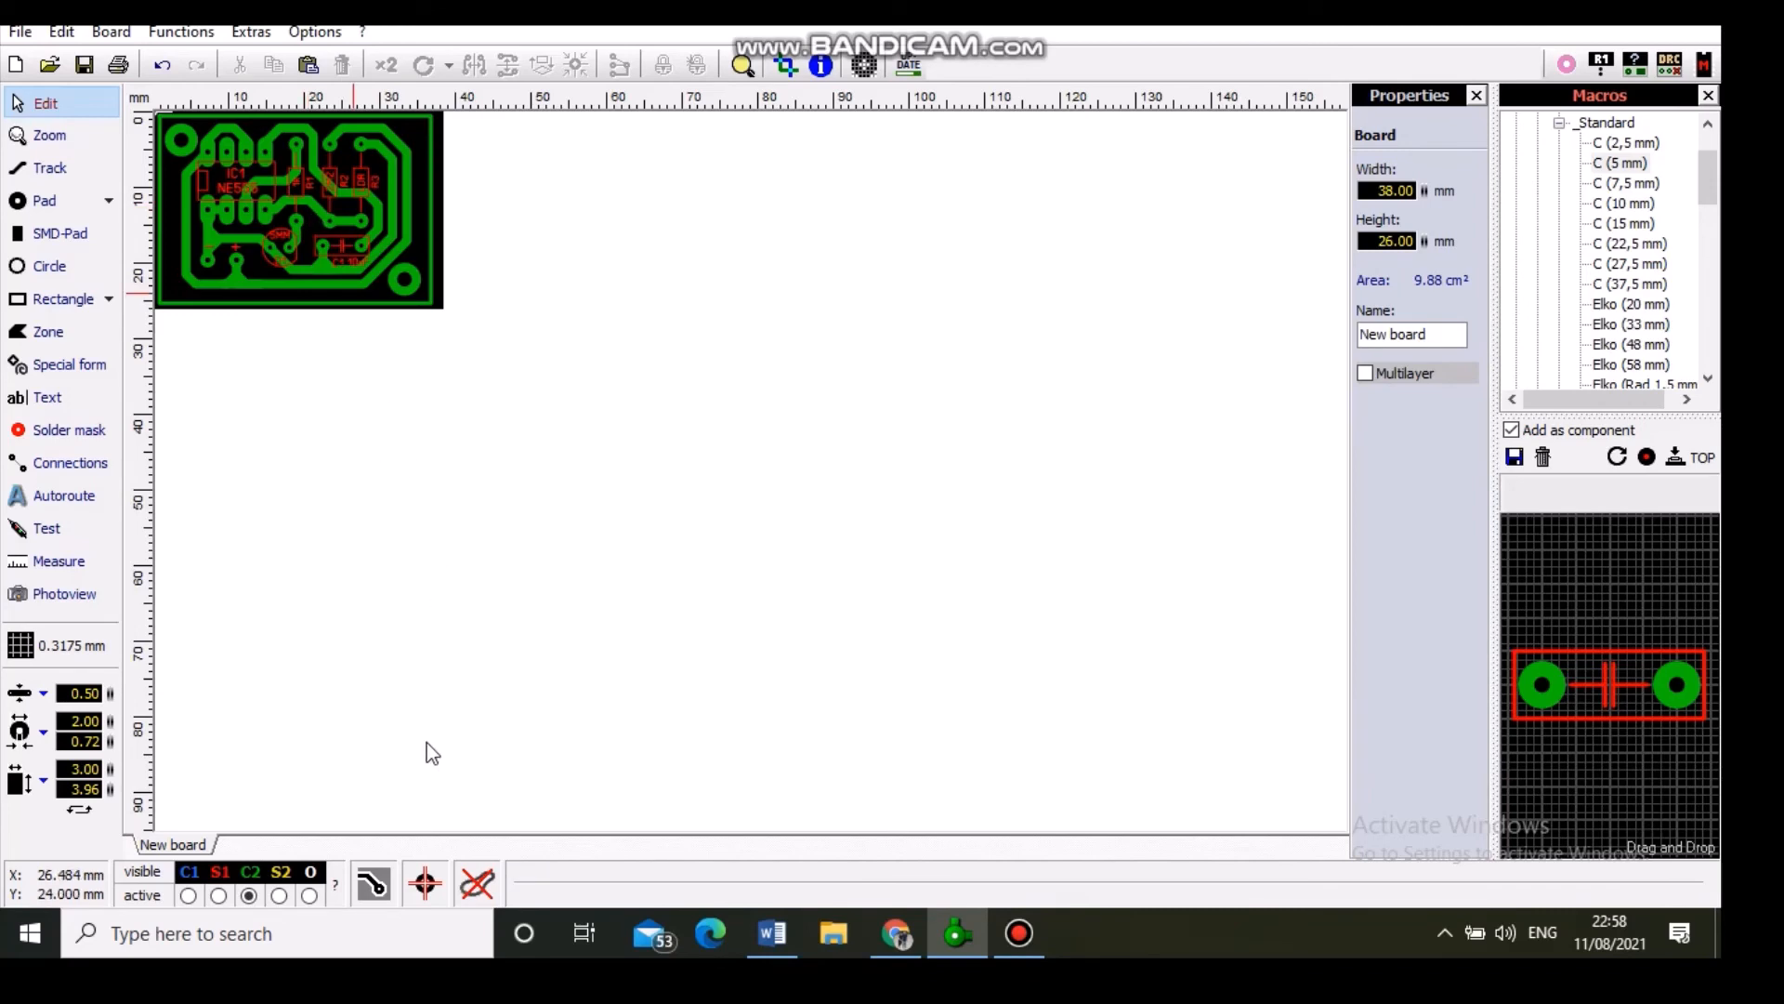
# Step: Enable the automatic ground plane for the active copper layer C2
pyautogui.click(375, 883)
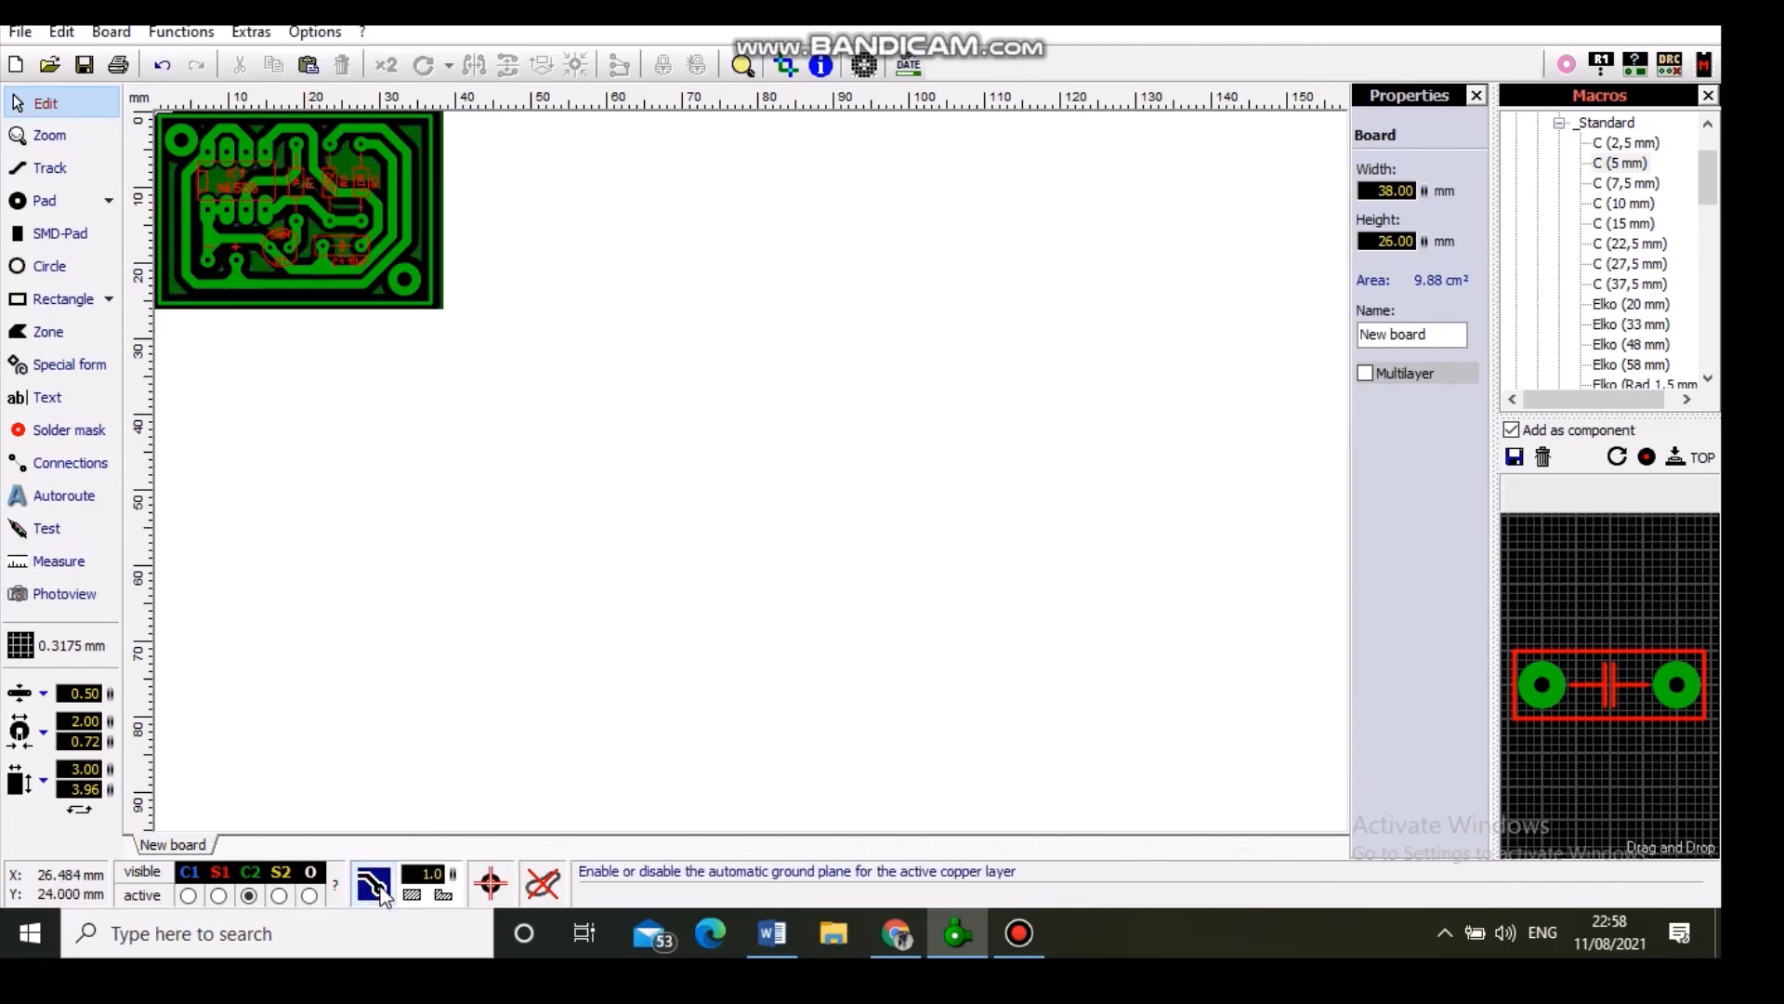
pyautogui.scroll(3, 264, 180)
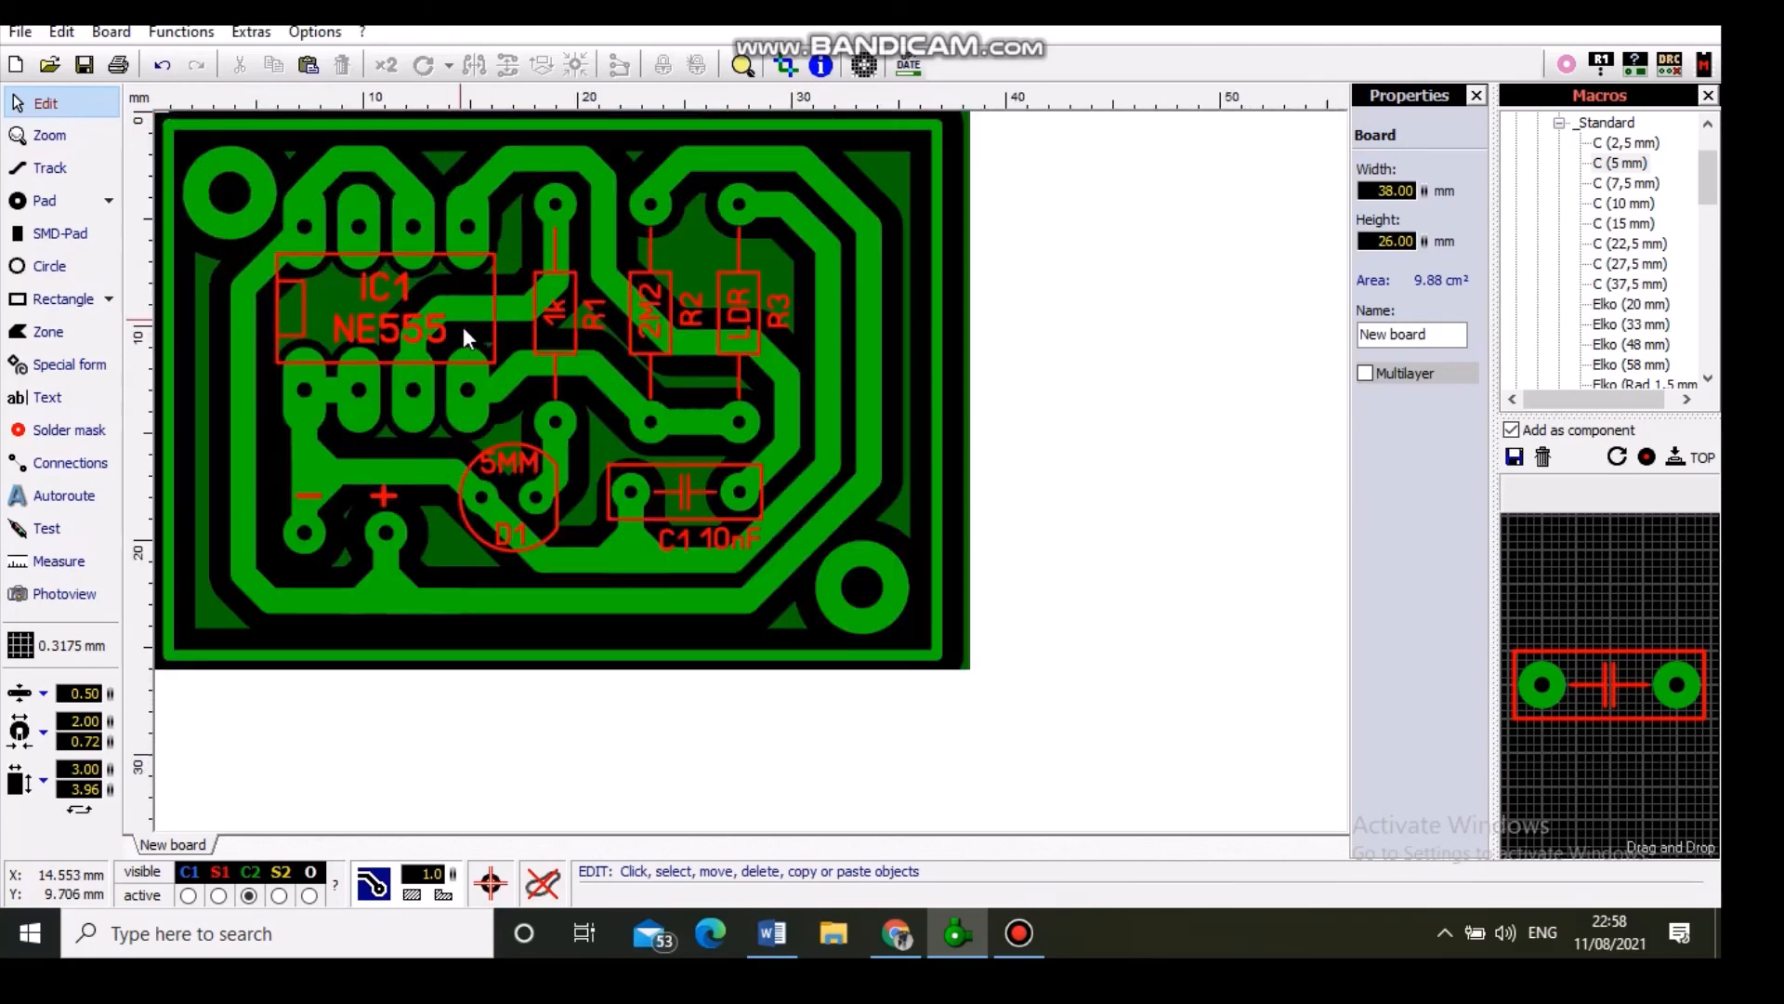
pyautogui.scroll(1, 463, 326)
pyautogui.scroll(-1, 557, 400)
pyautogui.scroll(1, 558, 409)
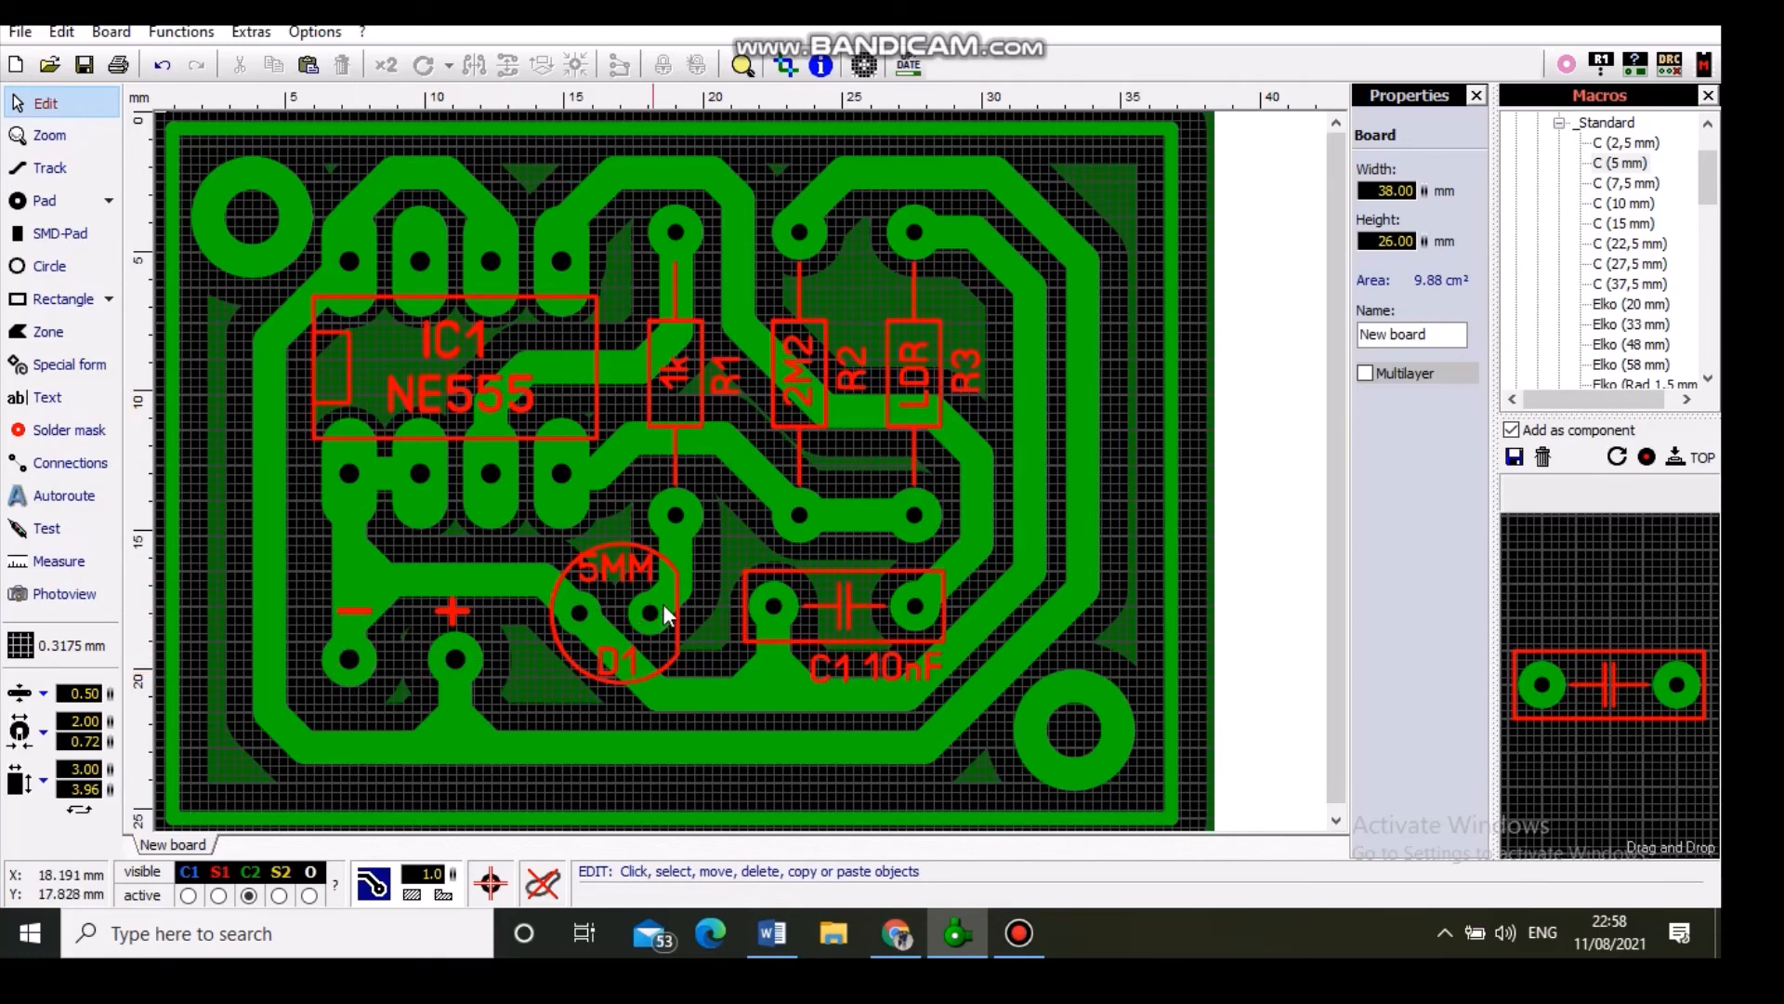
# Step: Set the outer diameter of the minus and plus supply pads to 3 mm
pyautogui.click(362, 671)
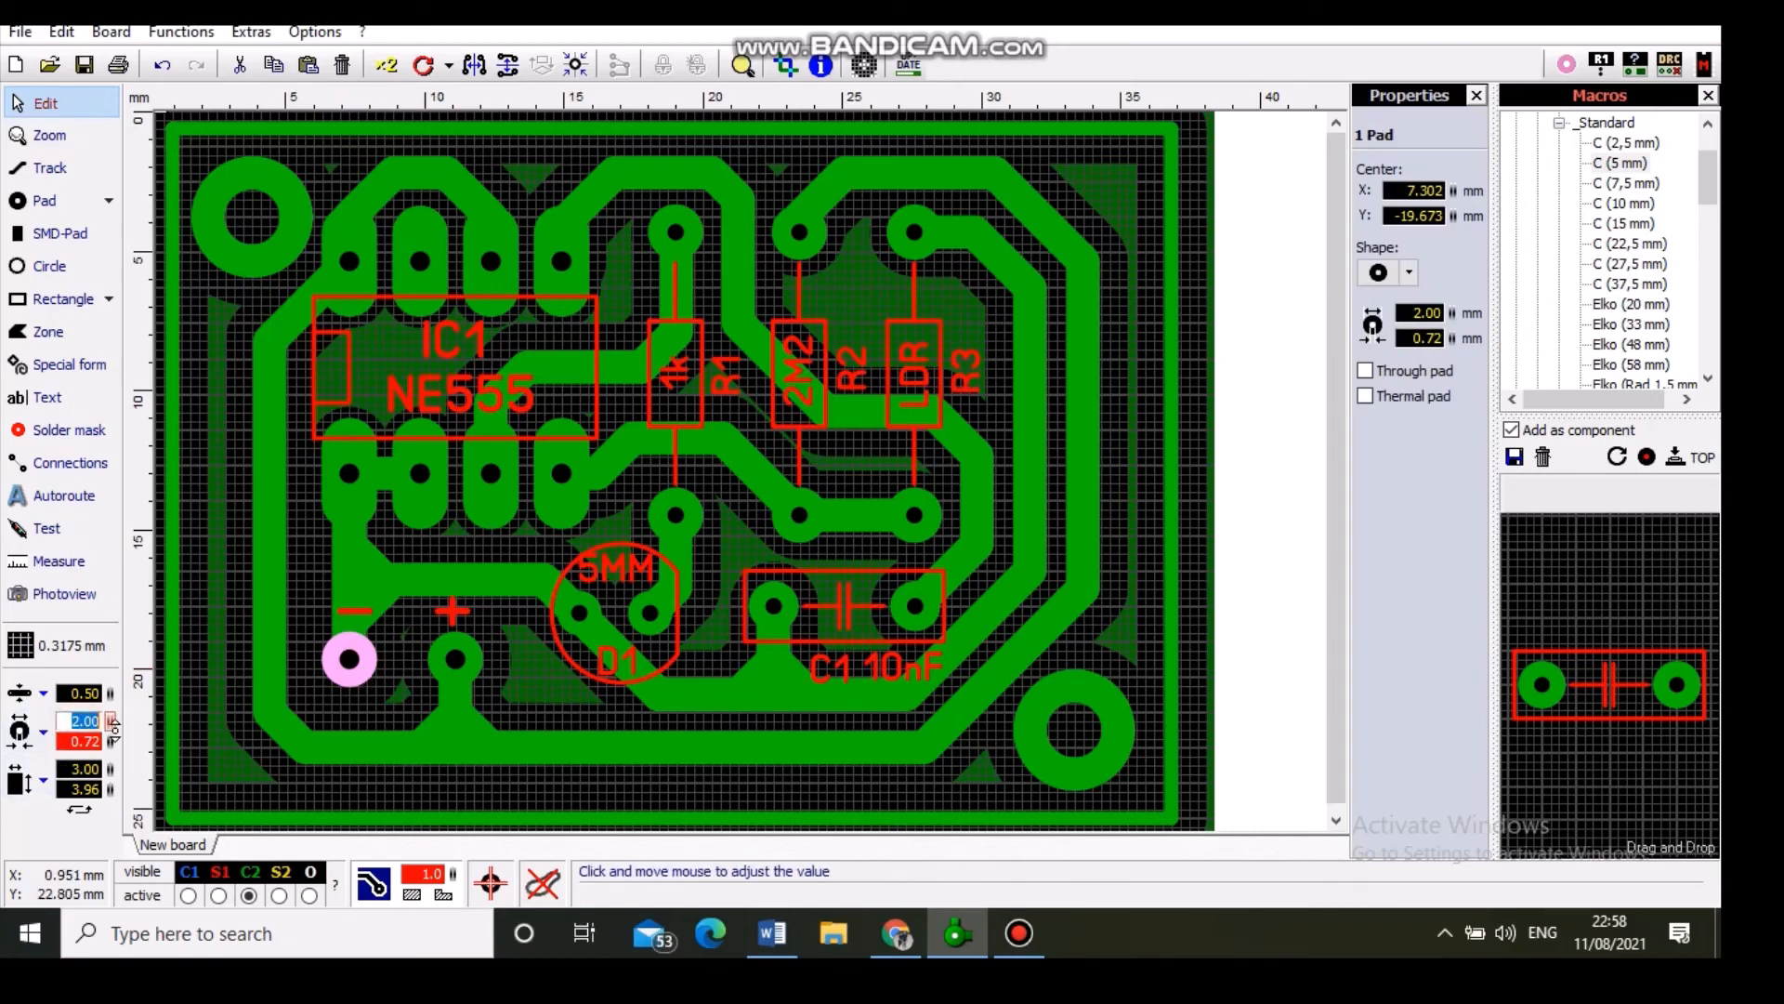
pyautogui.write('3')
pyautogui.press('Return')
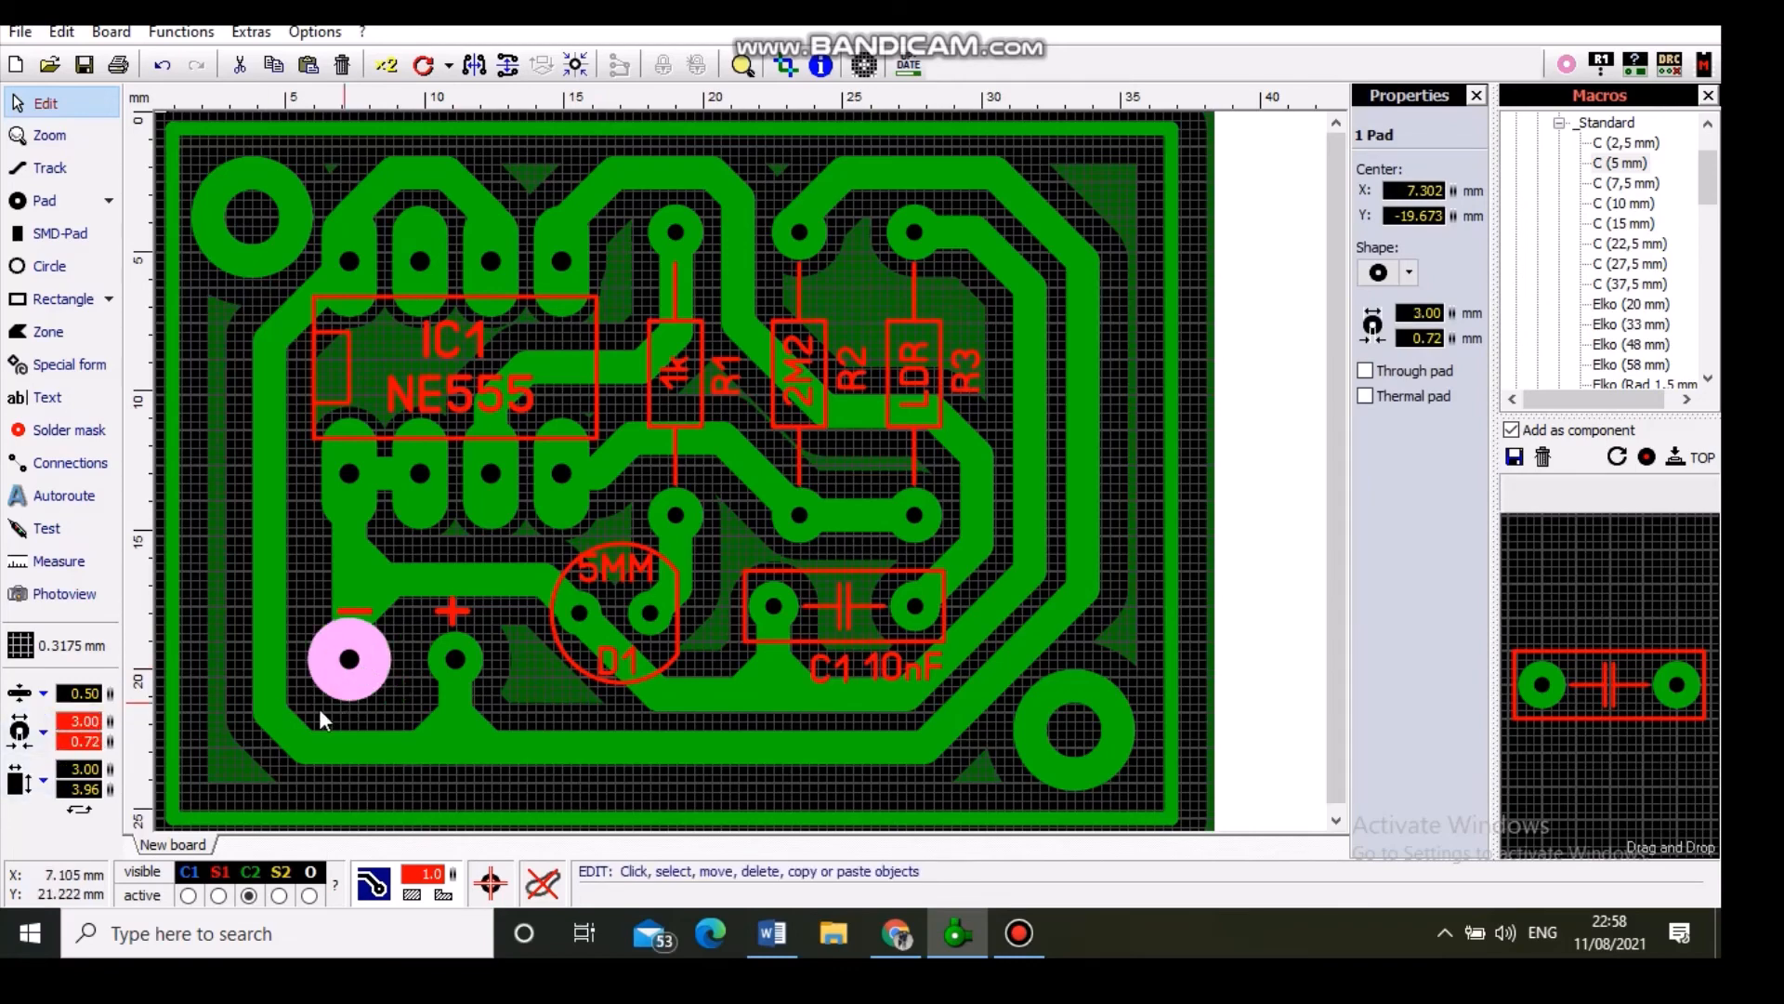
pyautogui.click(459, 664)
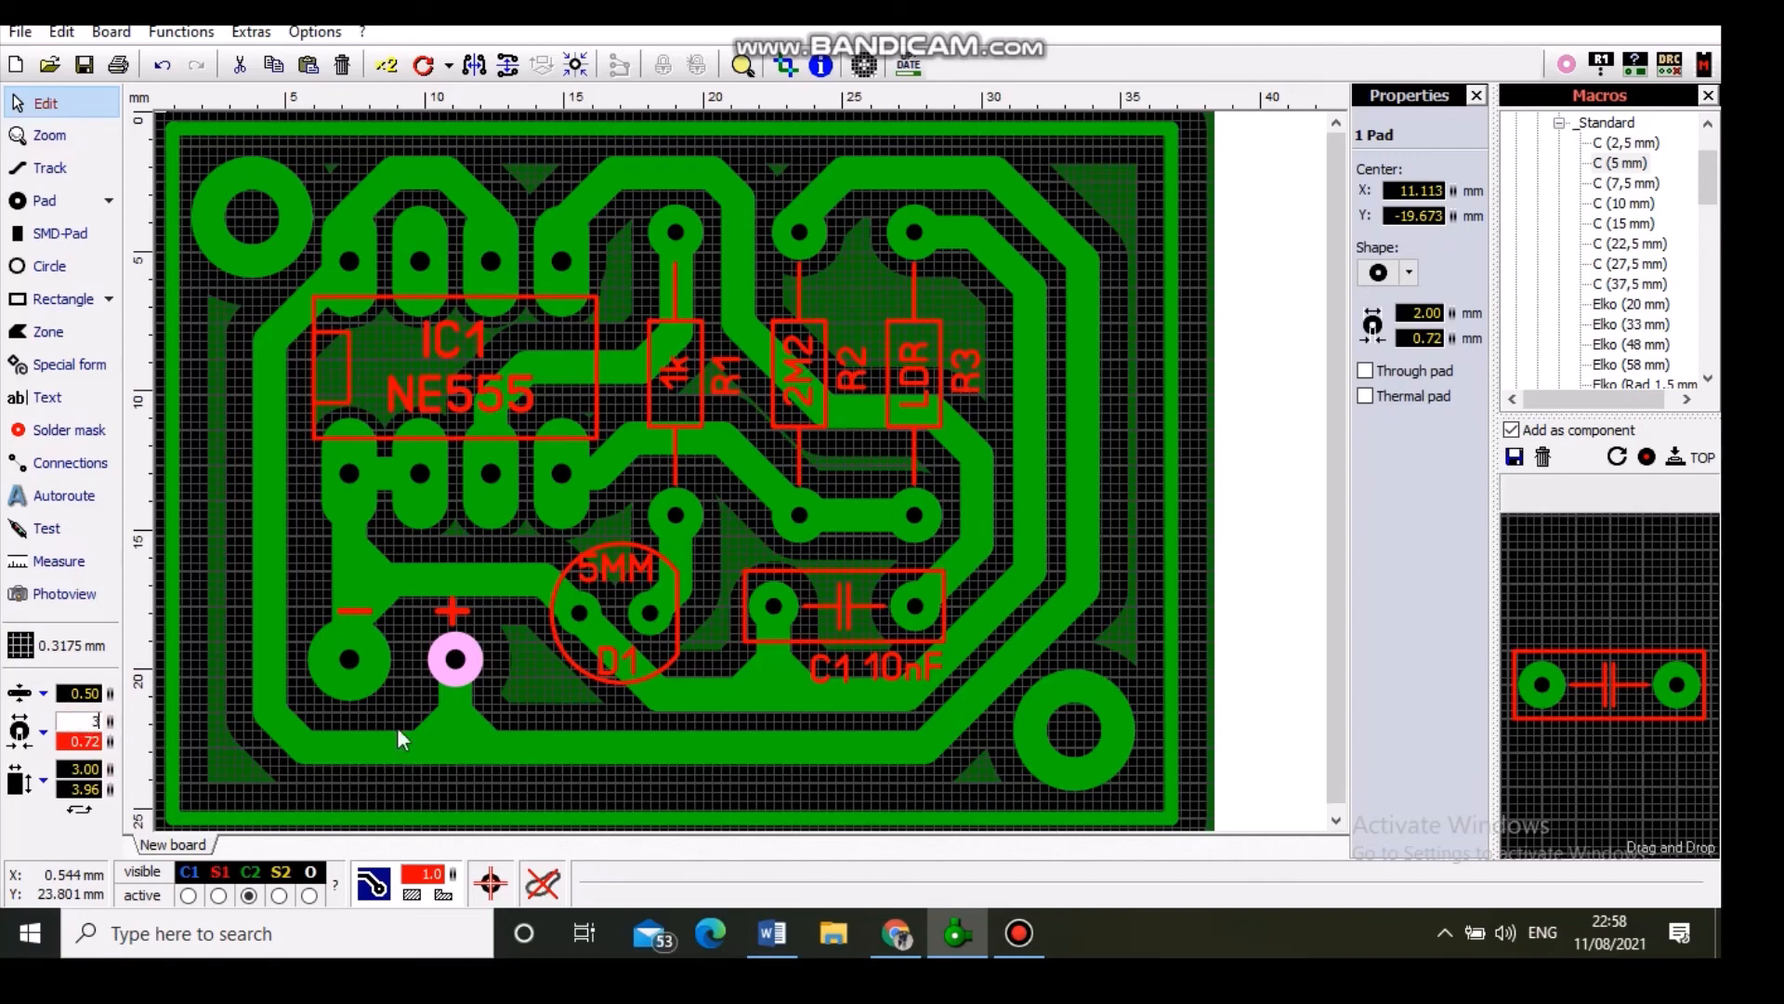
# Step: Set the outer diameter of LED D1's two pads to 2 mm
pyautogui.click(608, 631)
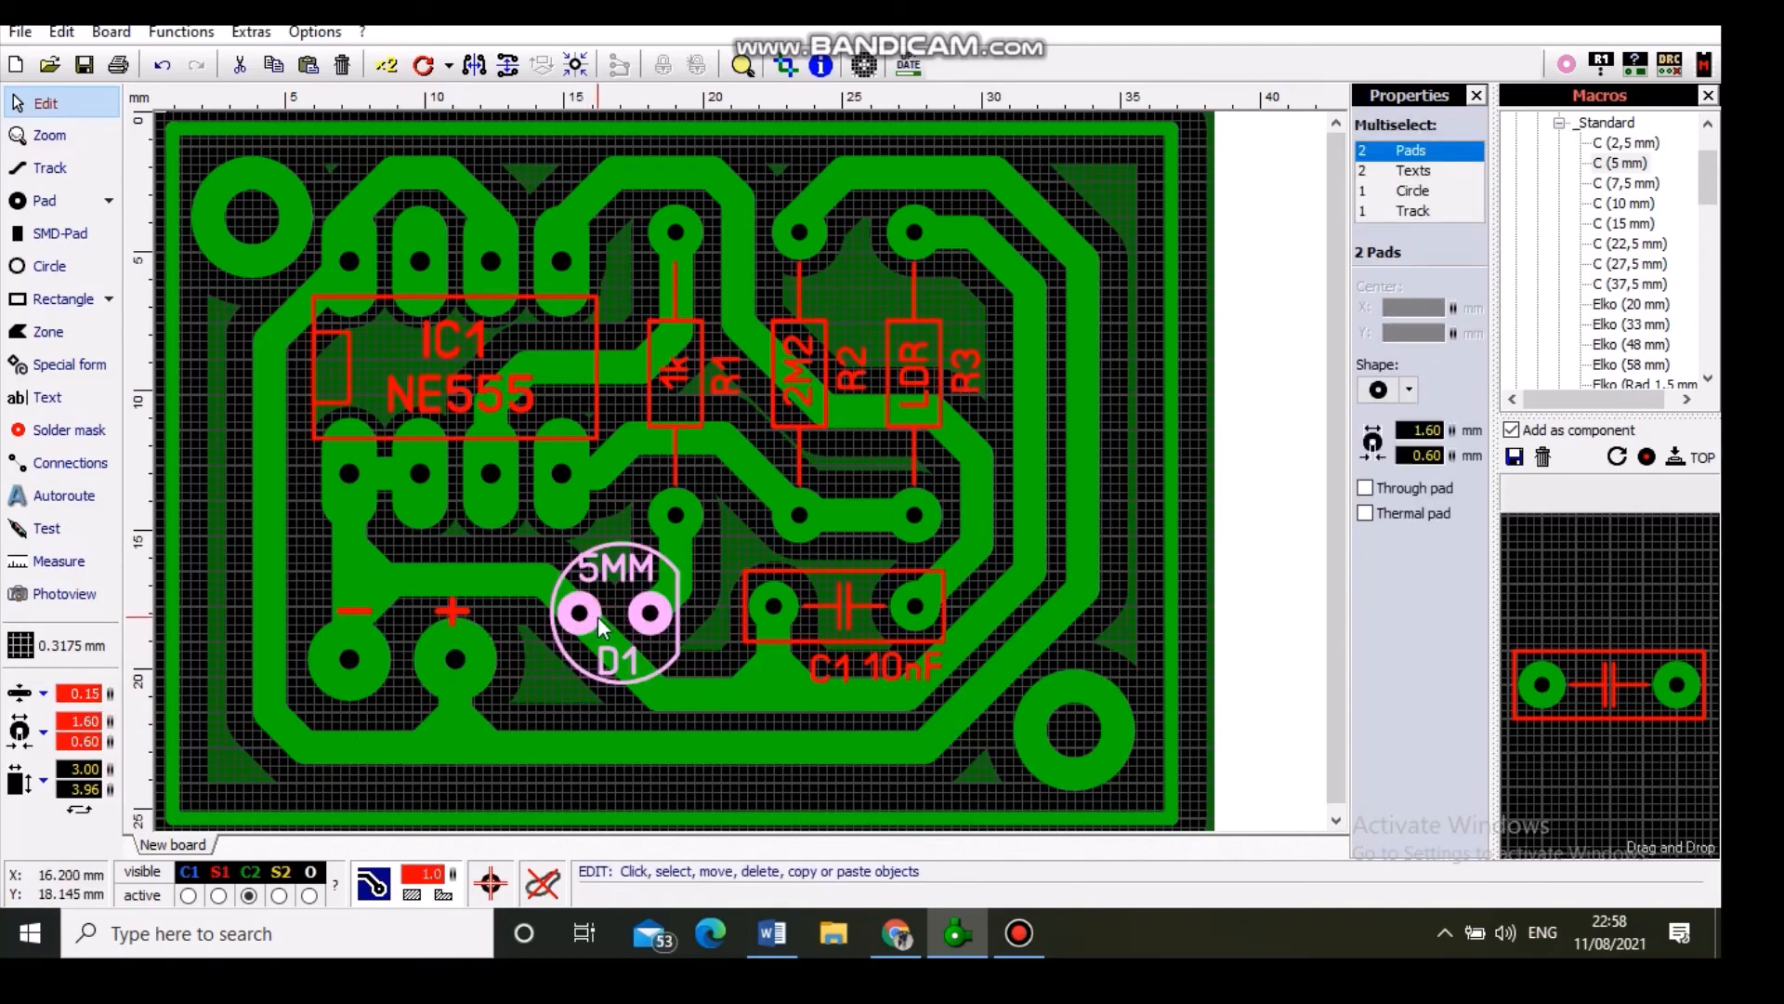
pyautogui.click(84, 721)
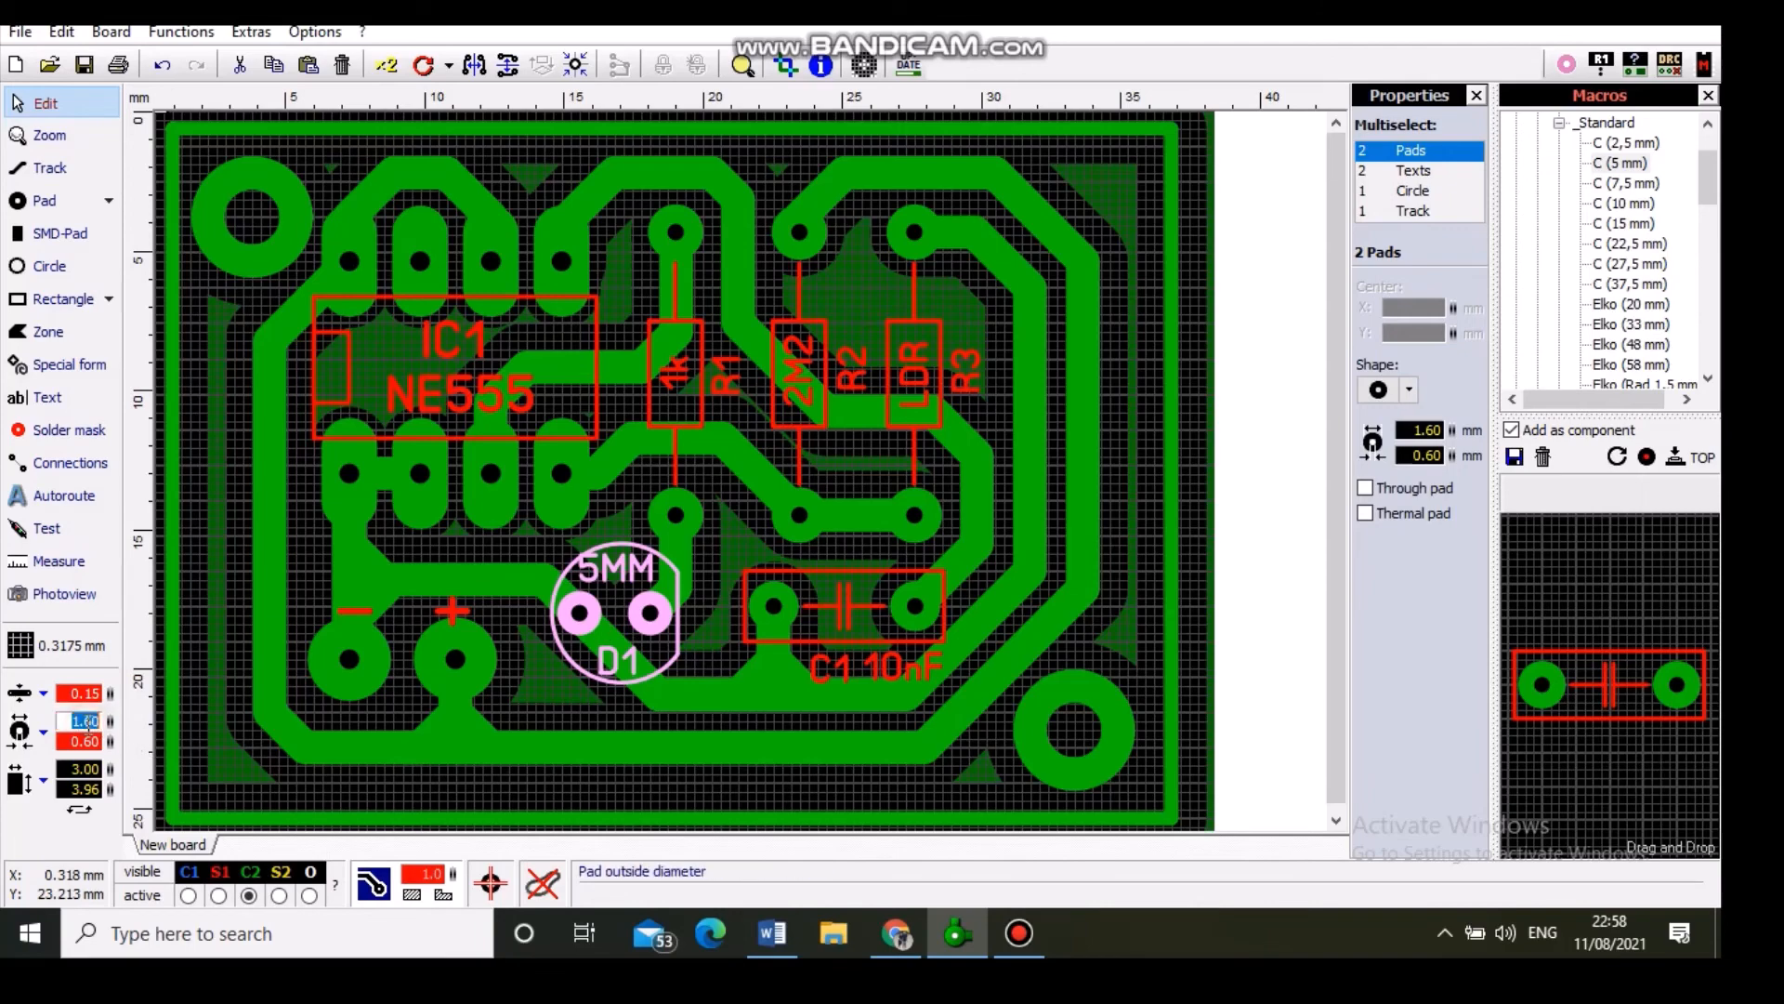
pyautogui.write('3')
pyautogui.press('Return')
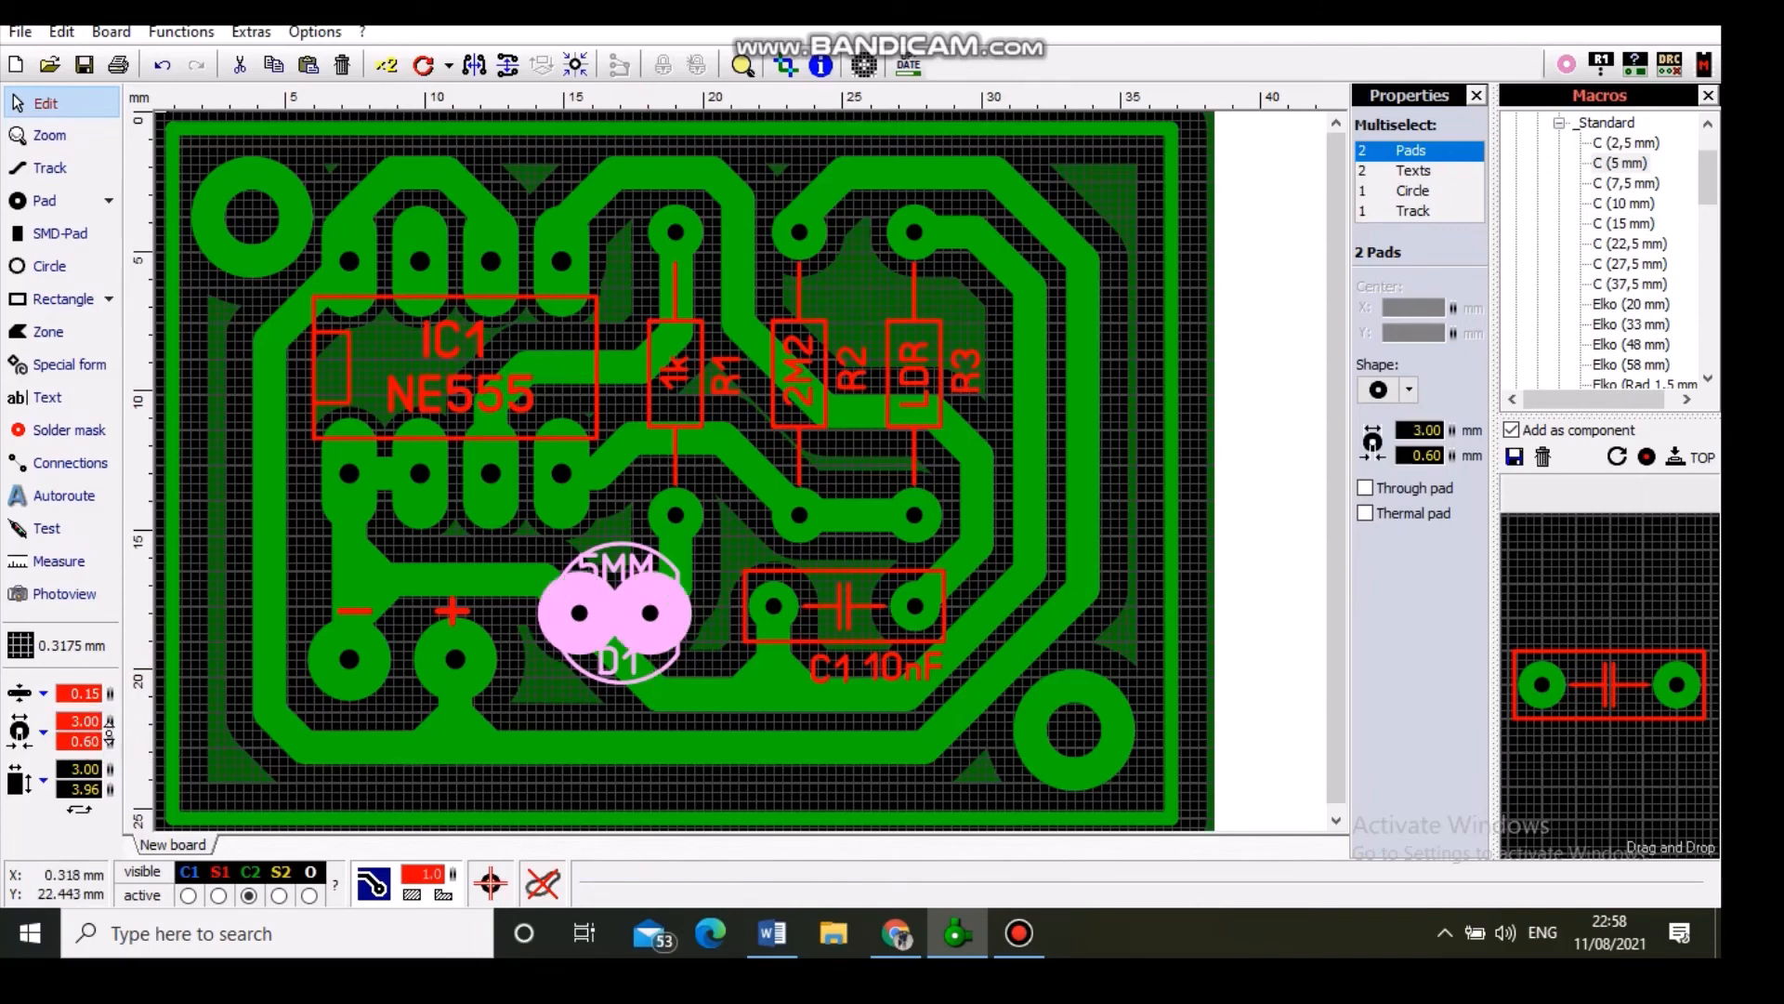
pyautogui.write('2')
pyautogui.press('Return')
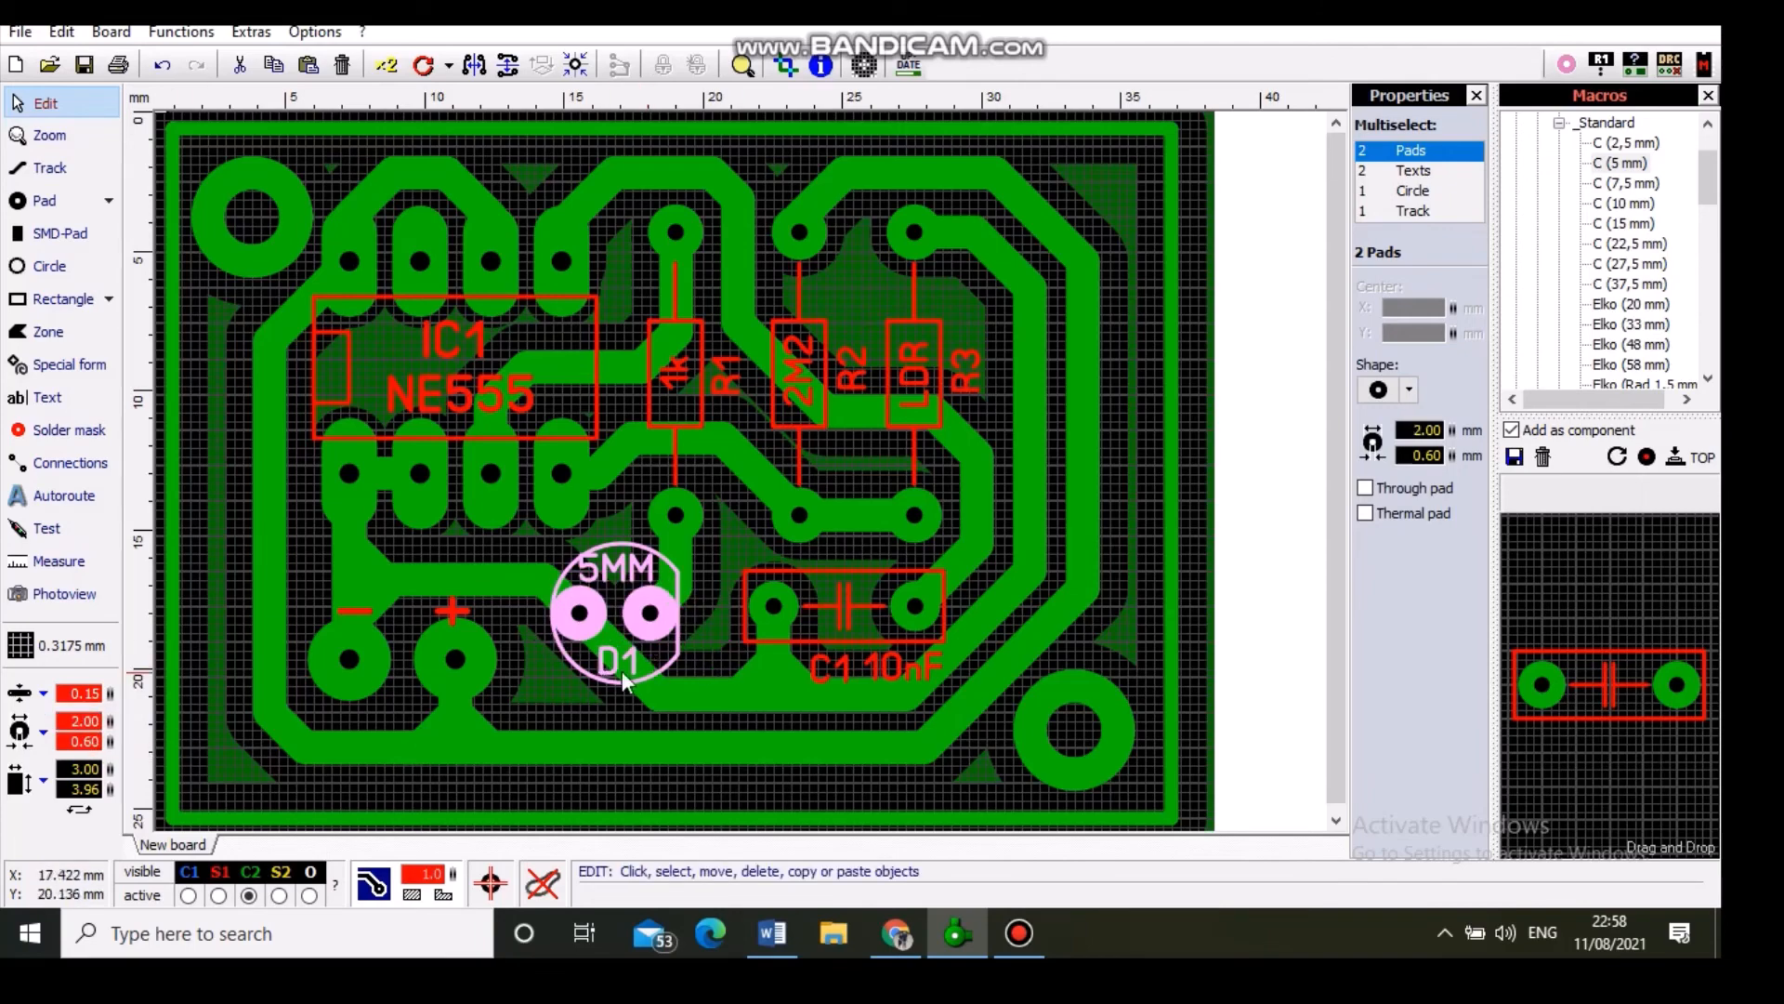
# Step: Try the rounded vertical shape on LED D1's pads, and return them to the circular shape
pyautogui.click(108, 201)
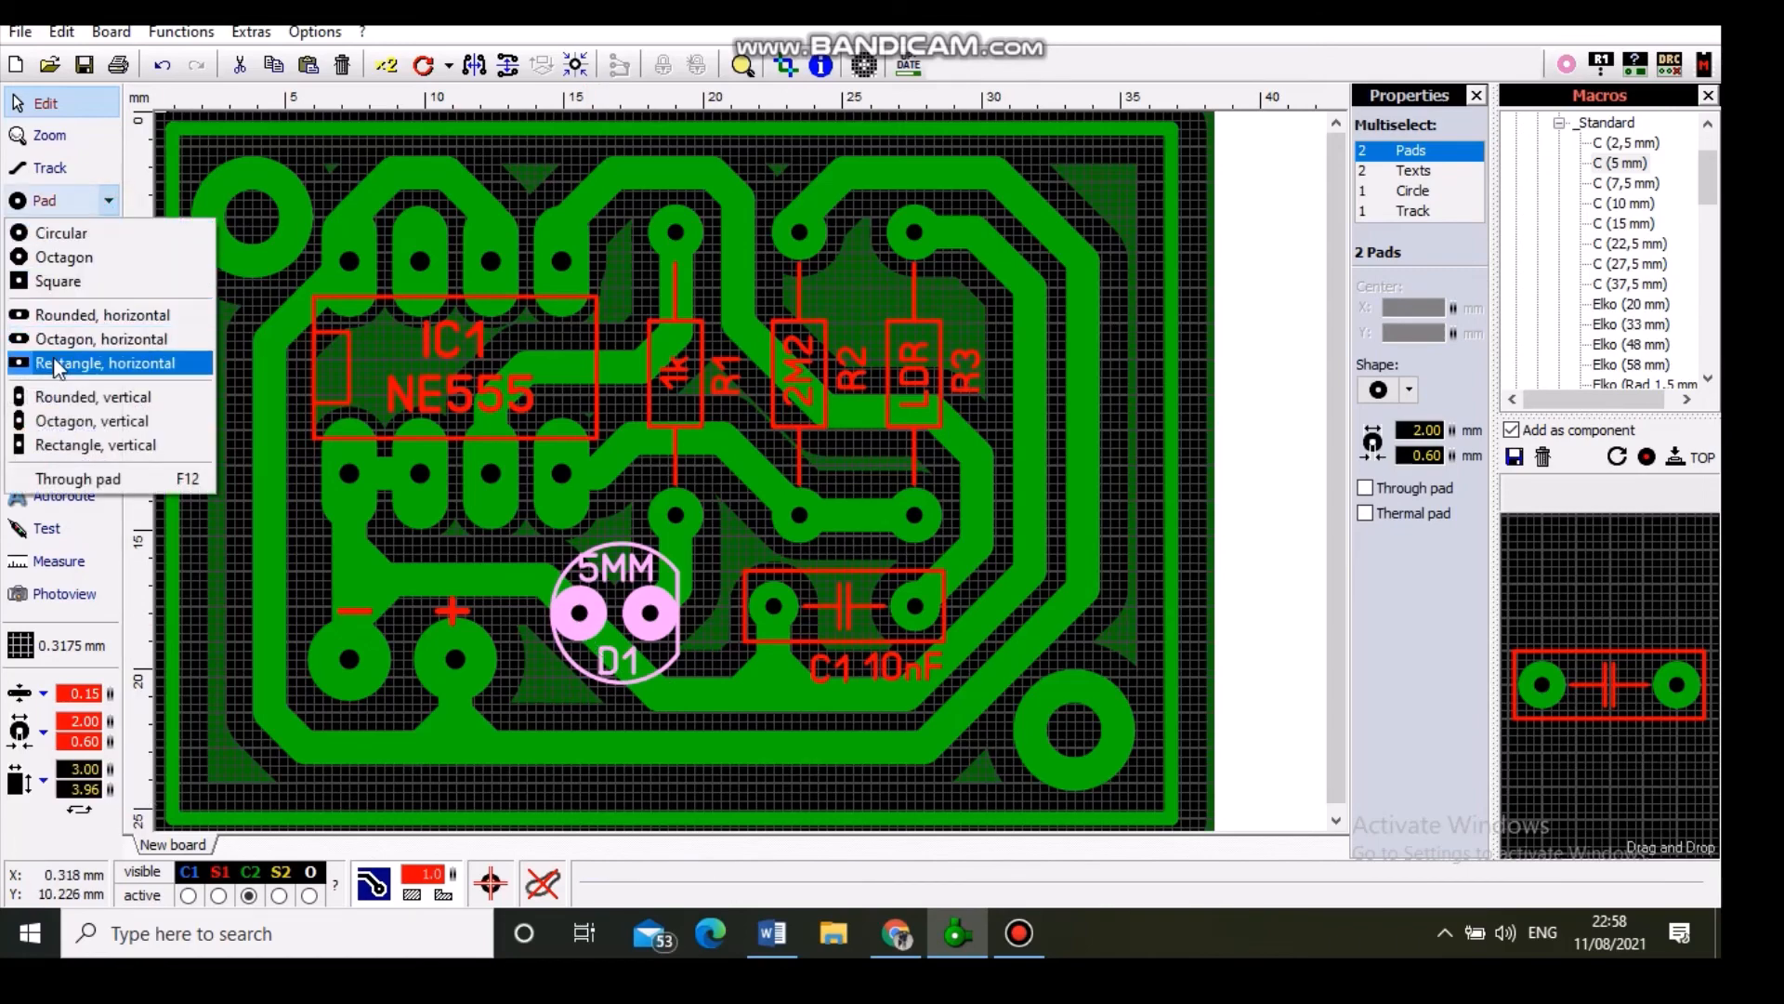
pyautogui.click(37, 396)
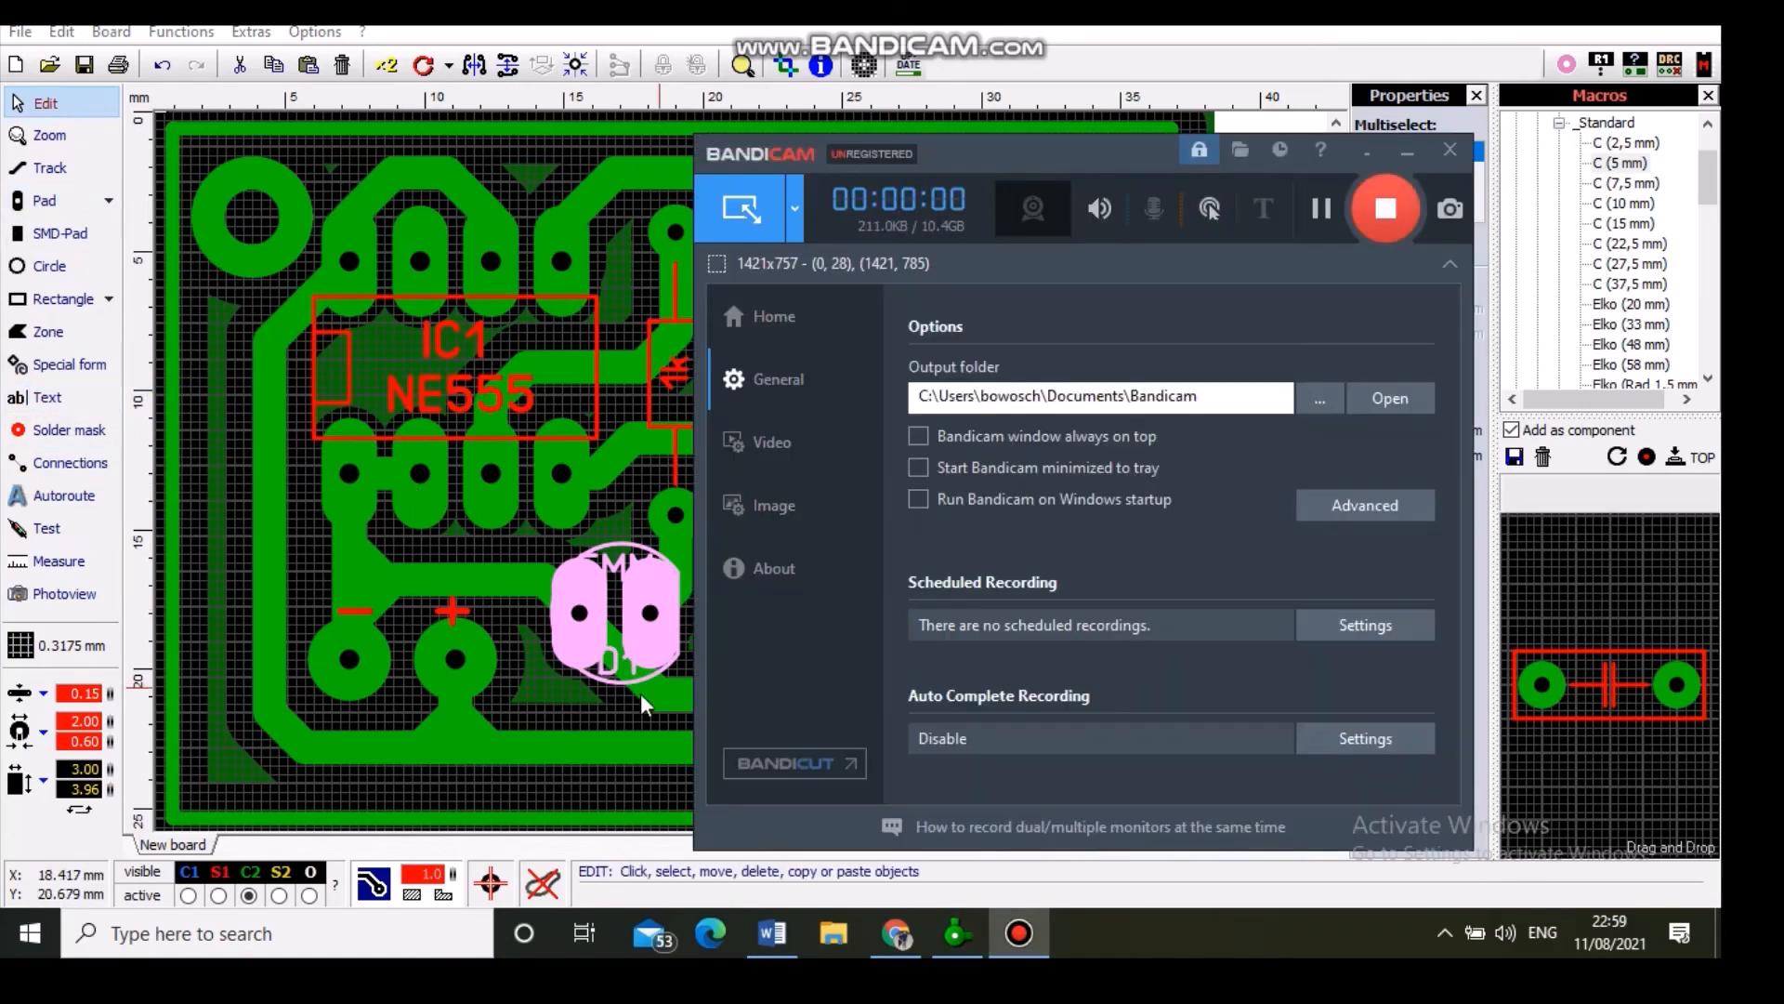
pyautogui.click(1407, 151)
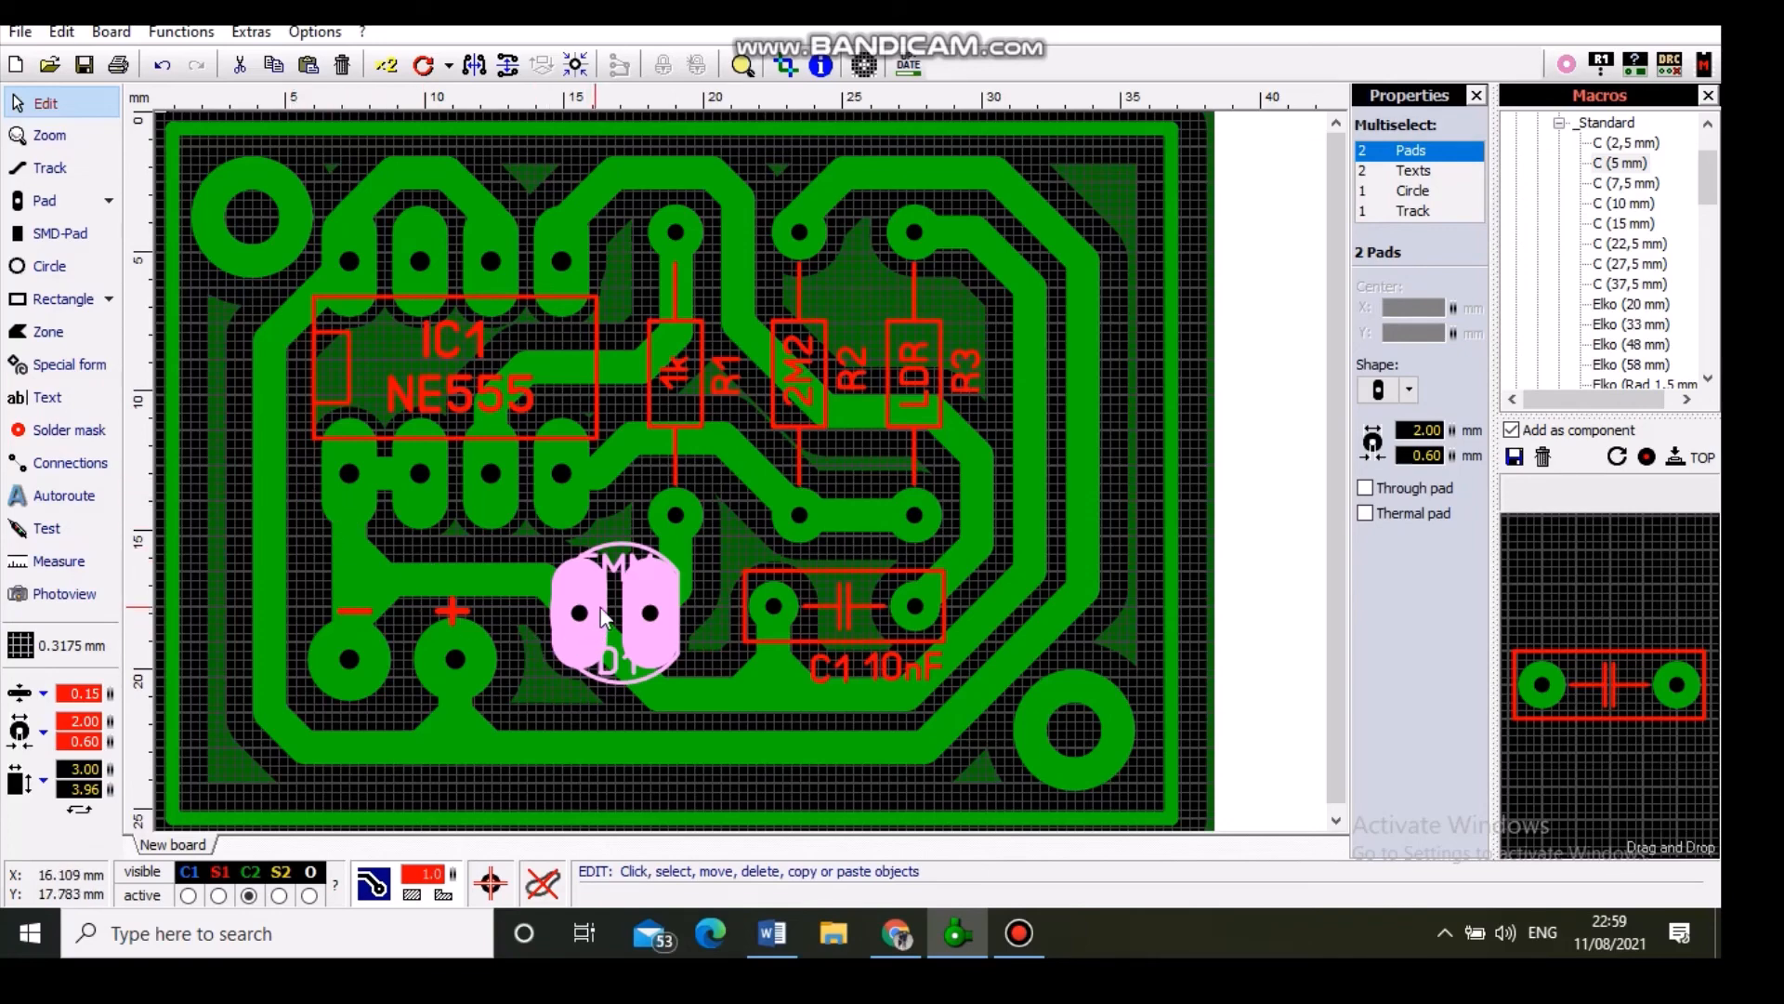
pyautogui.click(112, 202)
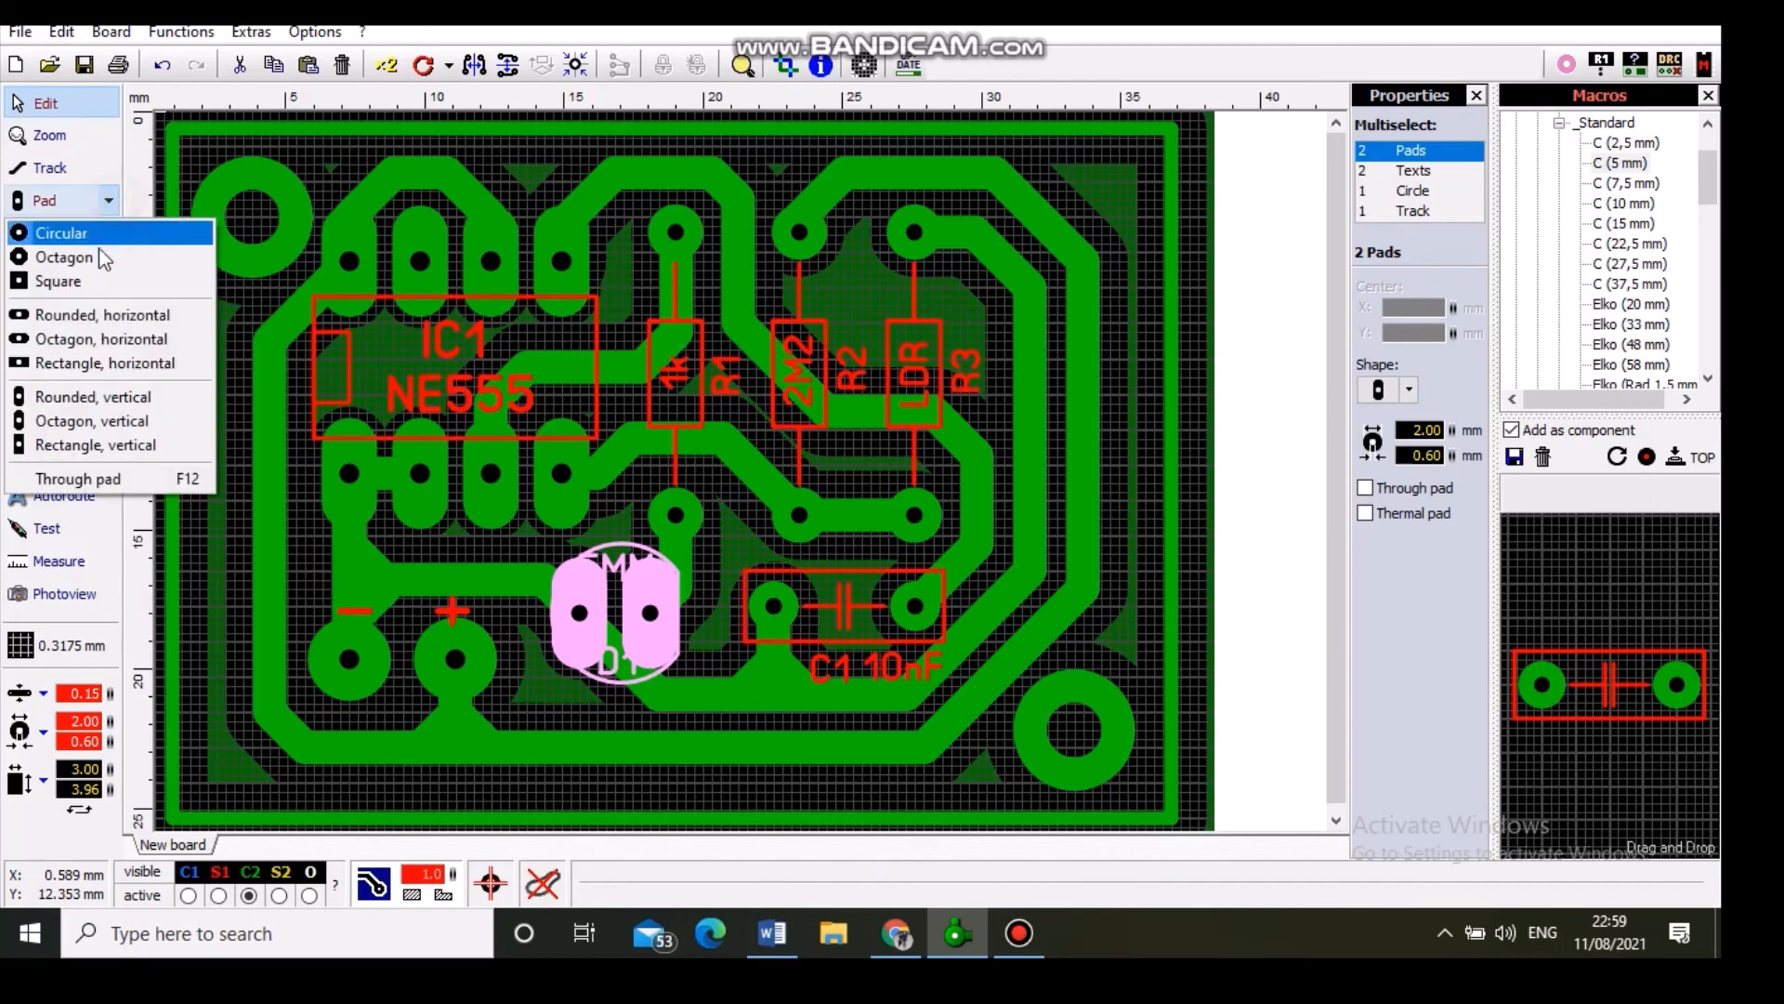
pyautogui.click(76, 233)
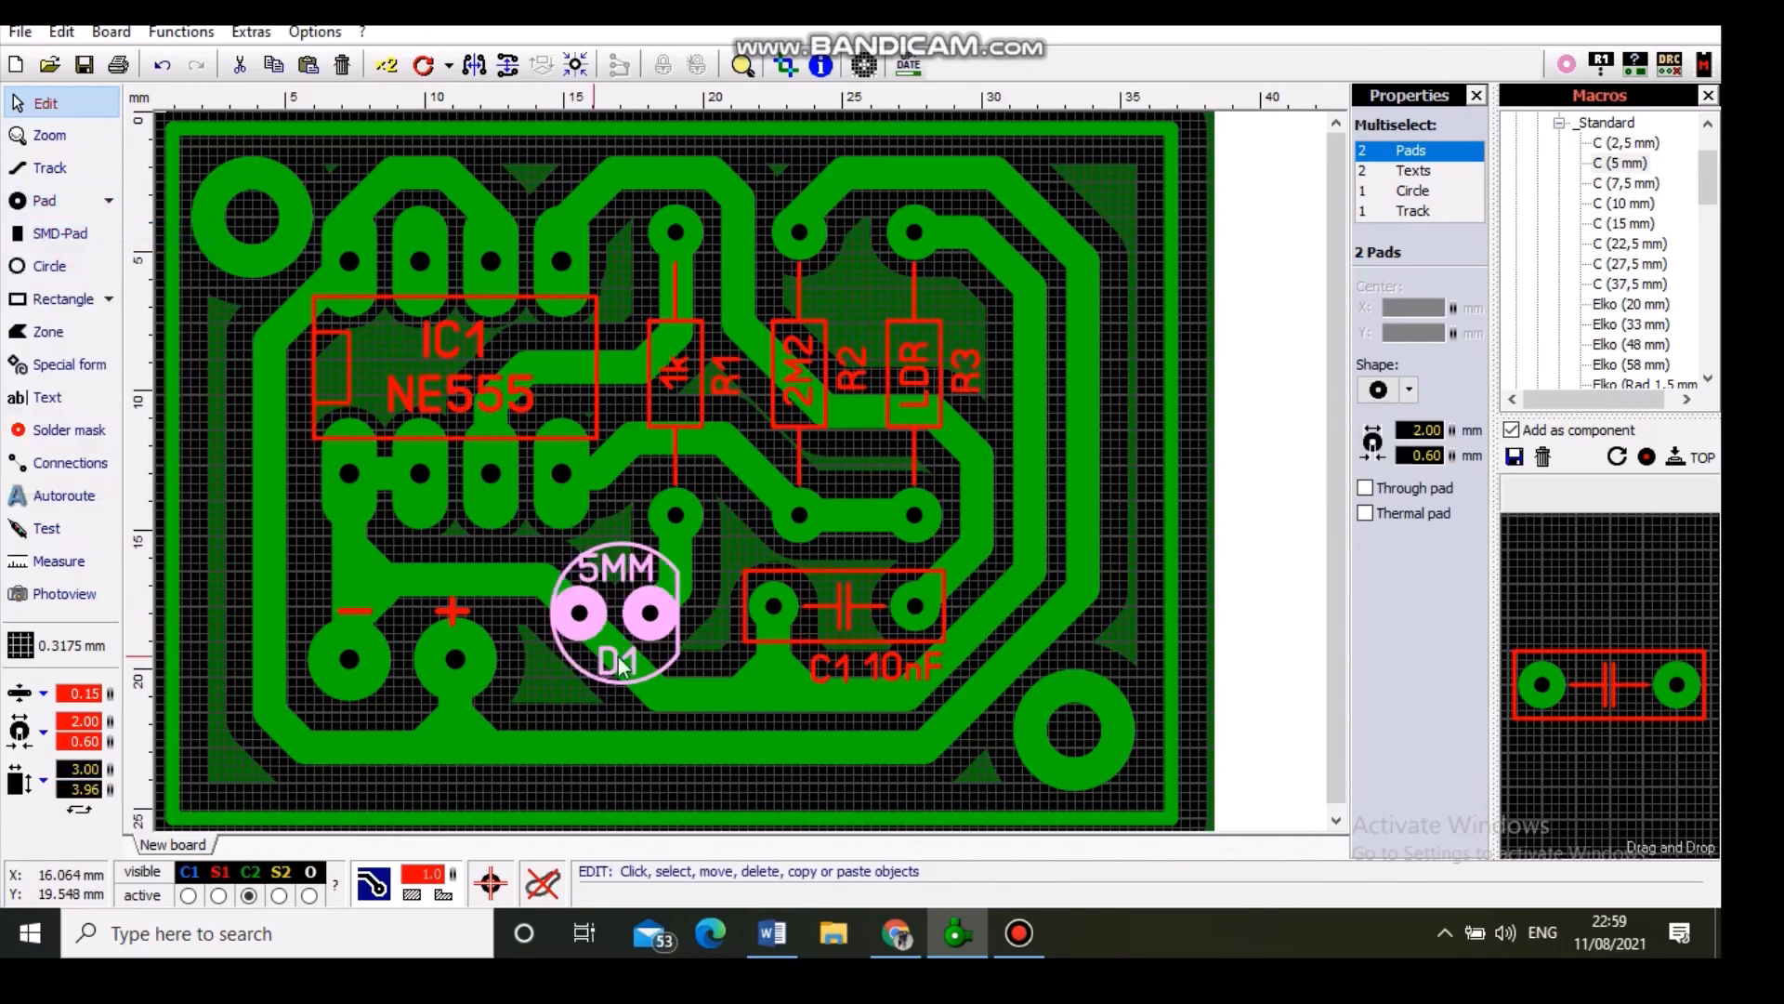
pyautogui.click(690, 656)
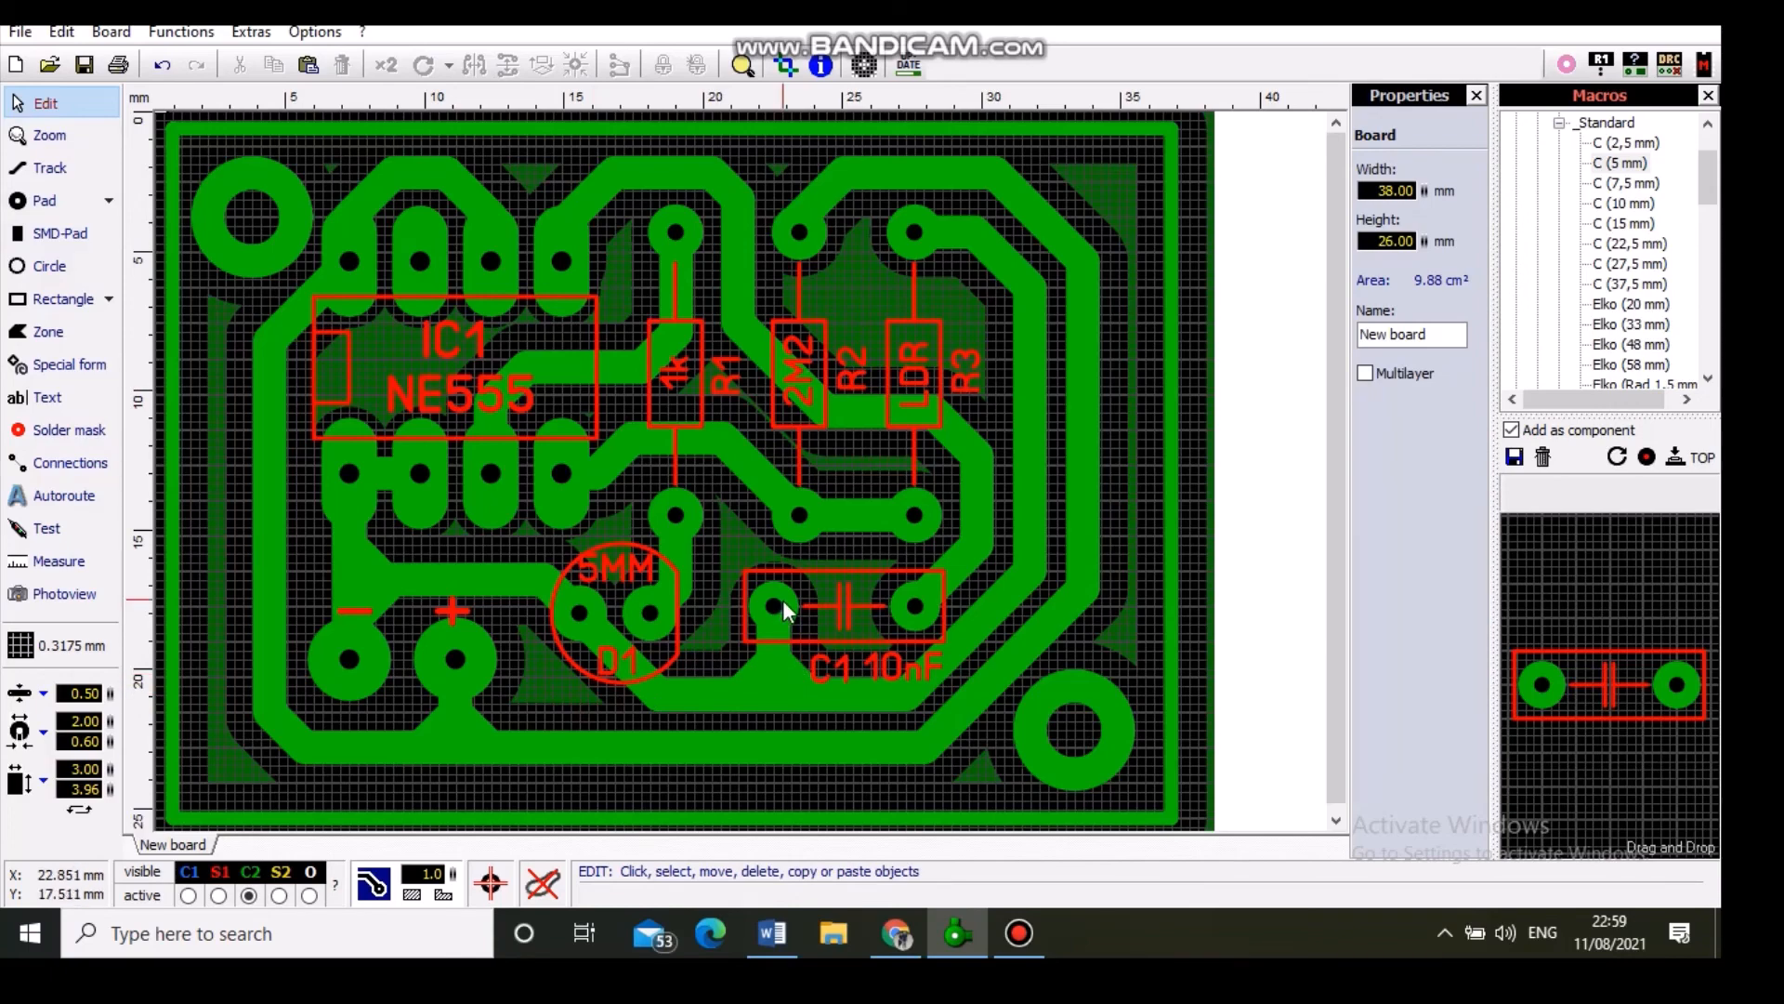
pyautogui.click(918, 515)
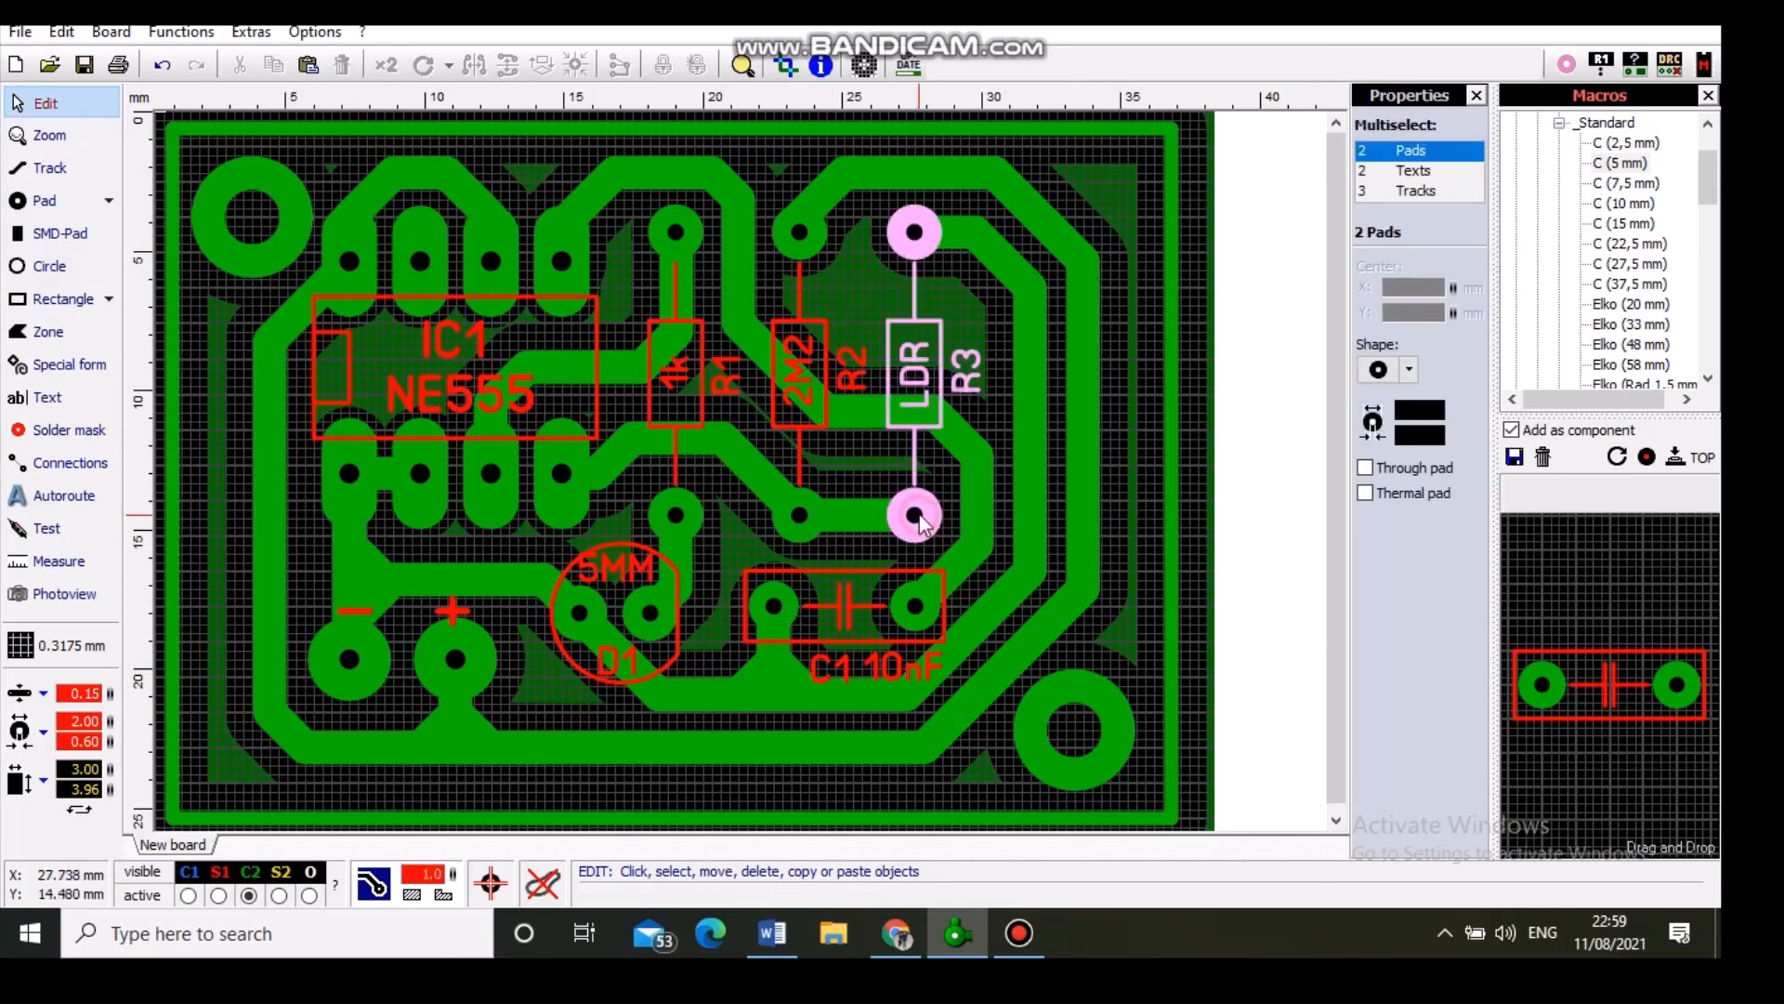
pyautogui.click(500, 525)
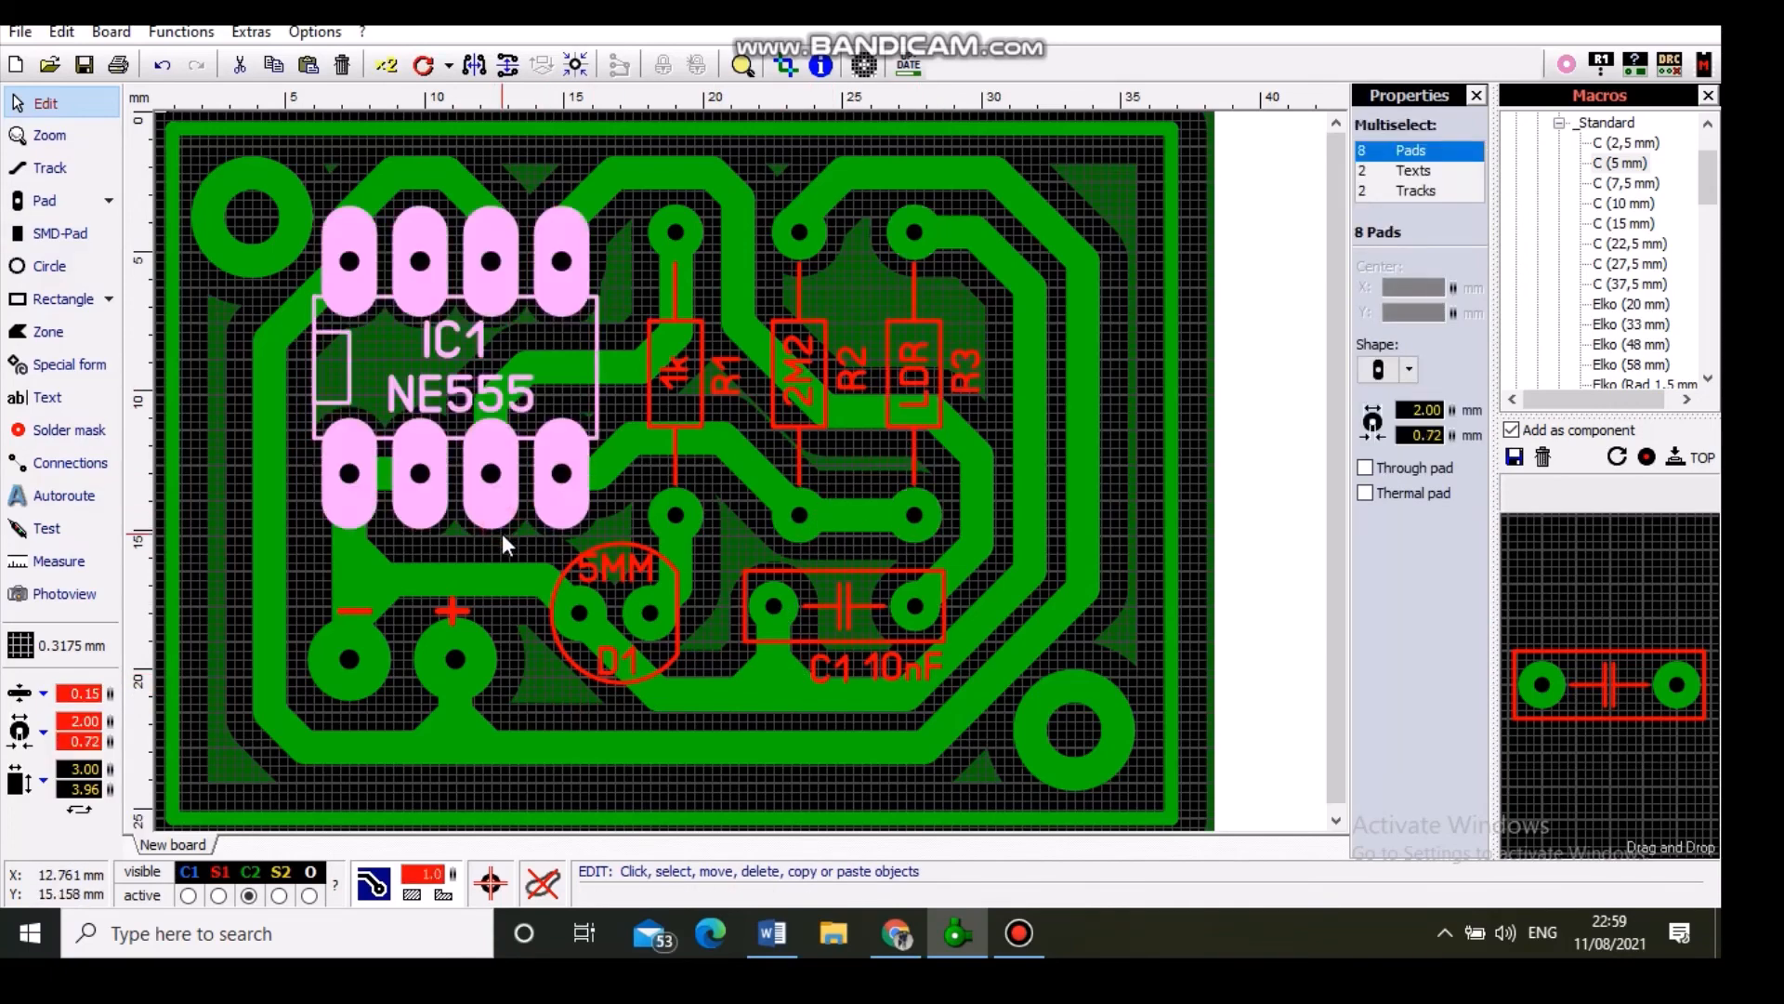
pyautogui.click(501, 534)
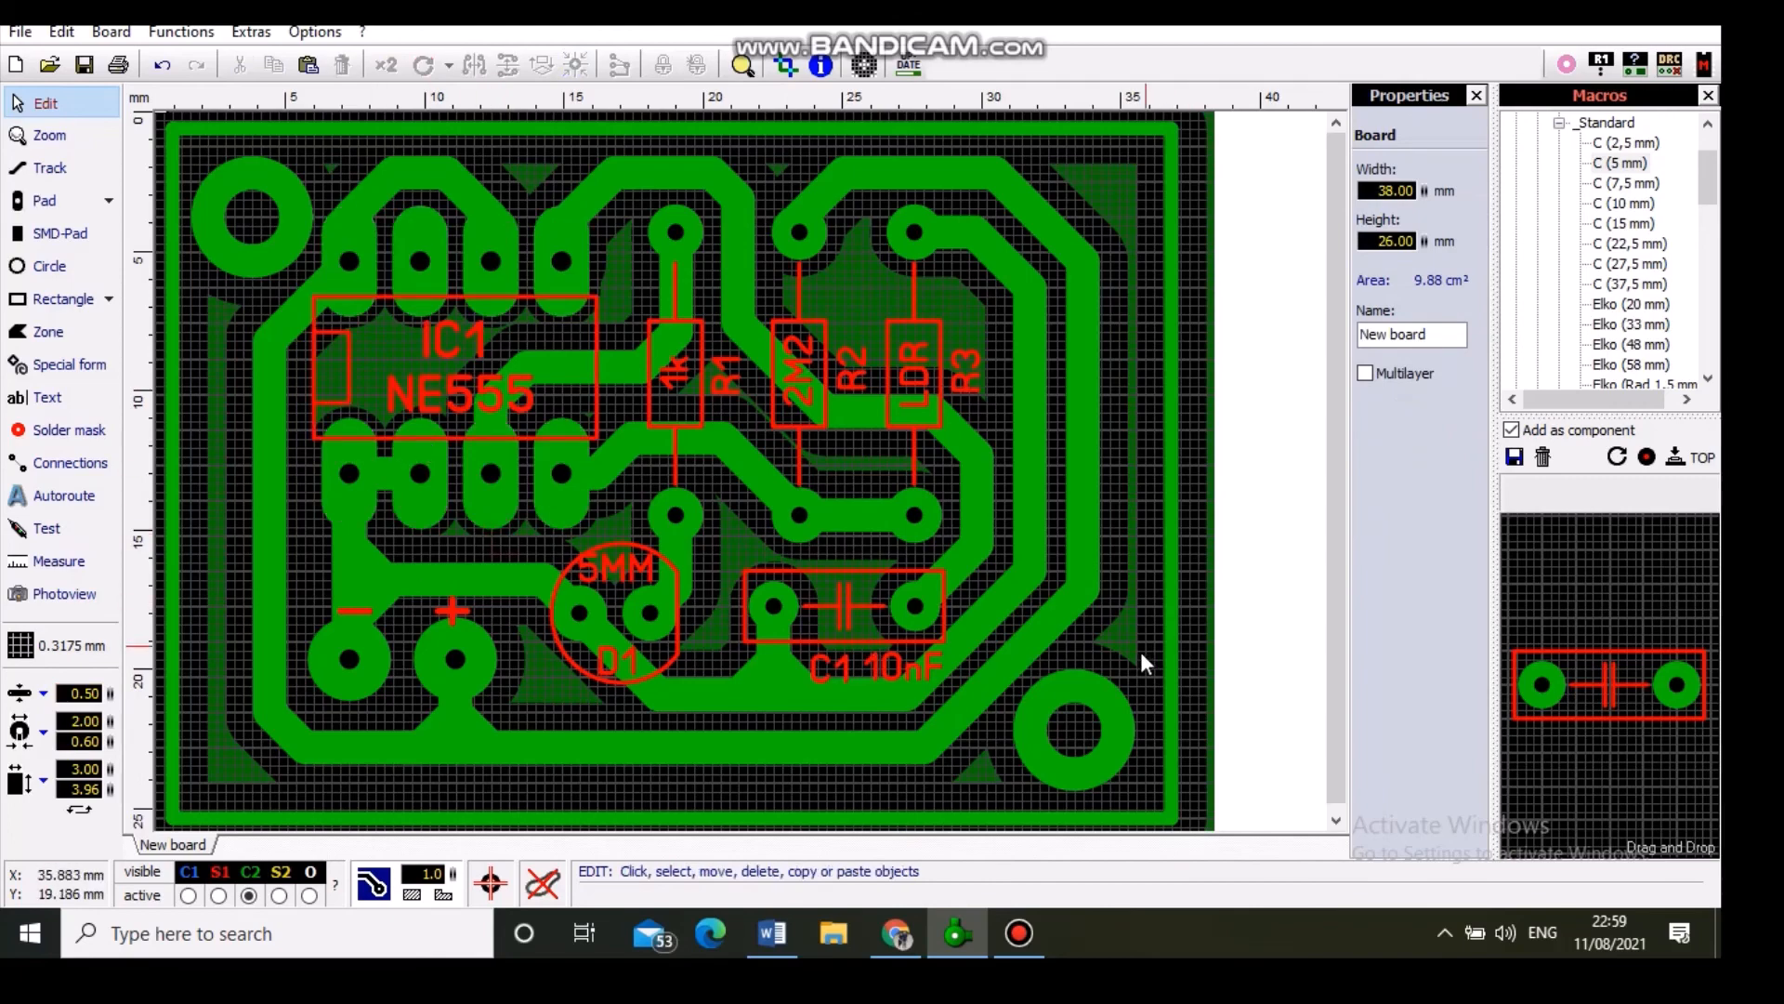
pyautogui.scroll(-2, 901, 542)
pyautogui.scroll(2, 901, 545)
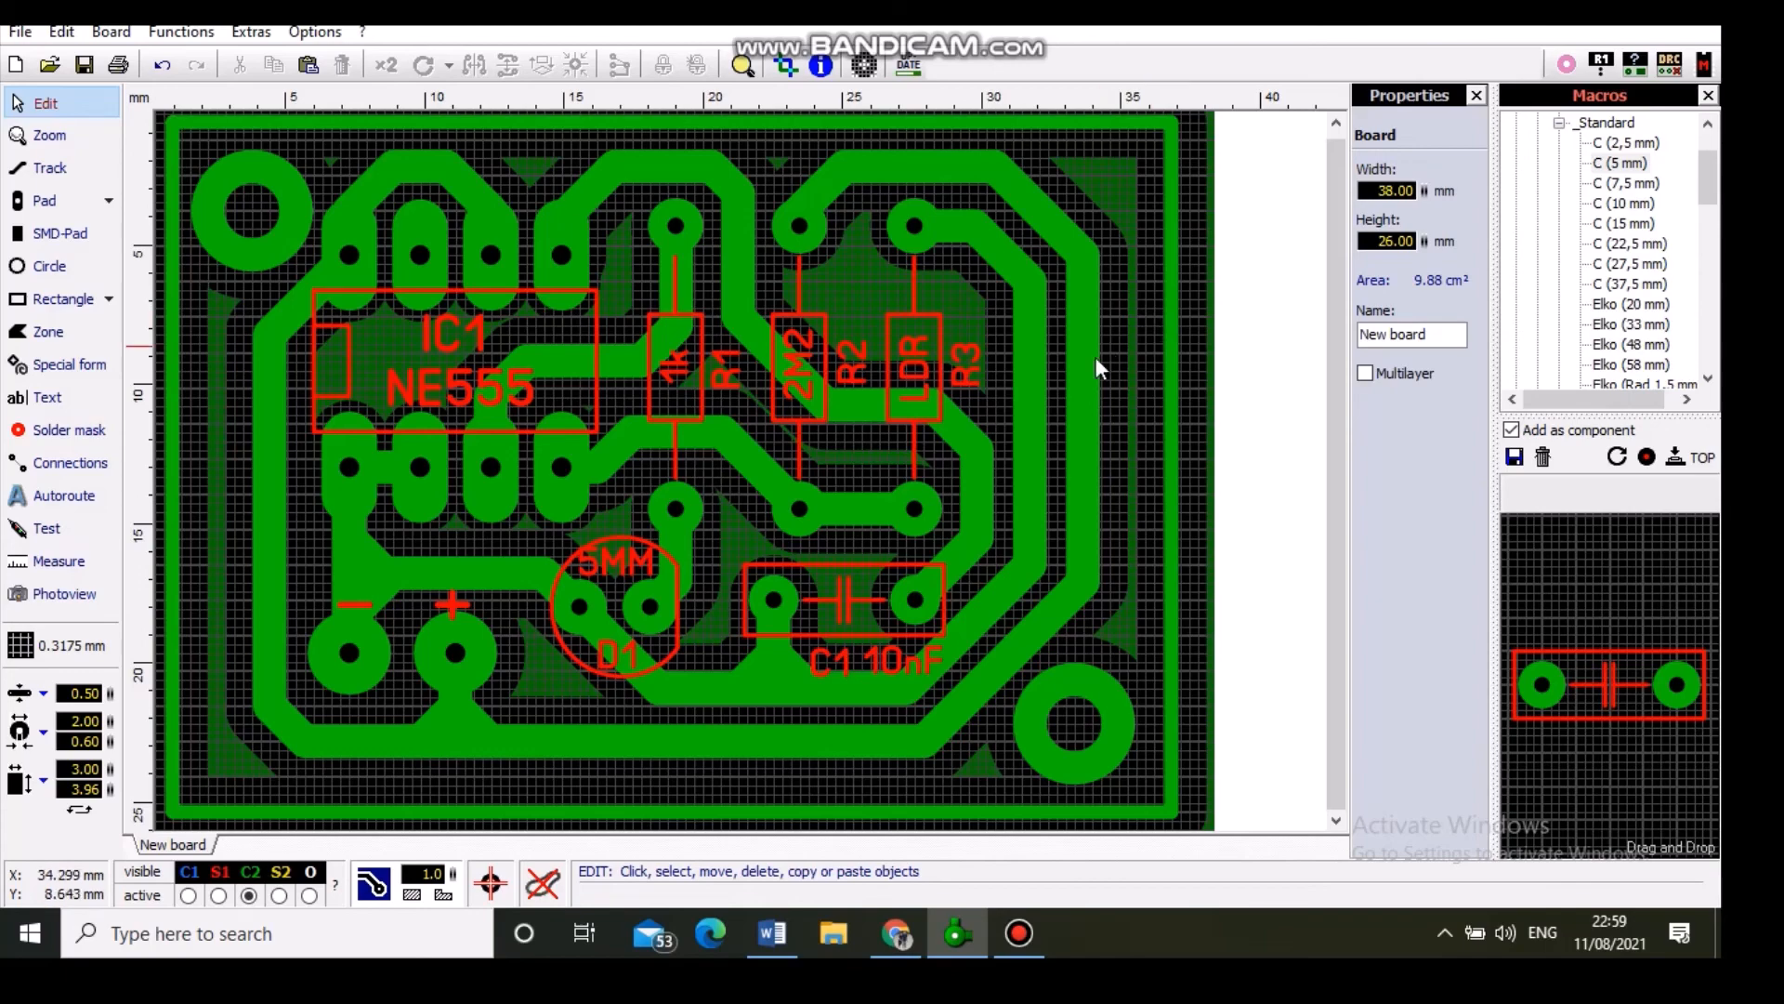
# Step: Compare the finished layout with the Word schematic and the package drawing in the LM555 datasheet in Chrome
pyautogui.click(772, 934)
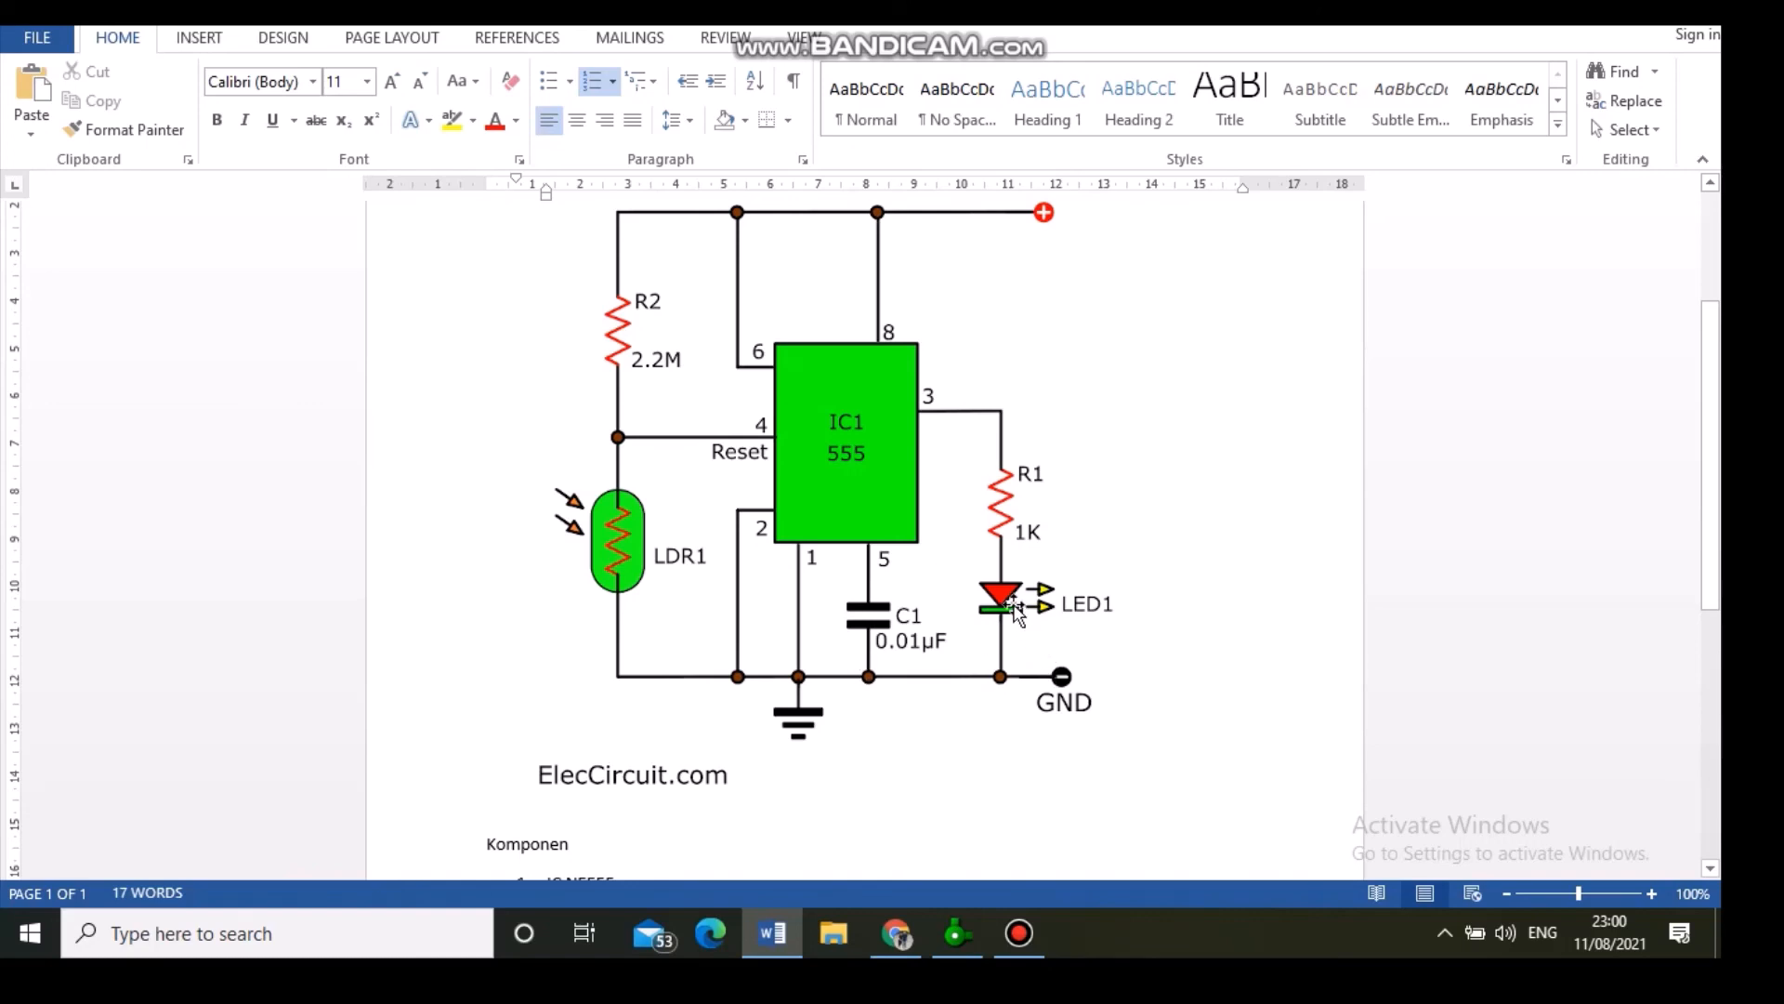
pyautogui.click(958, 934)
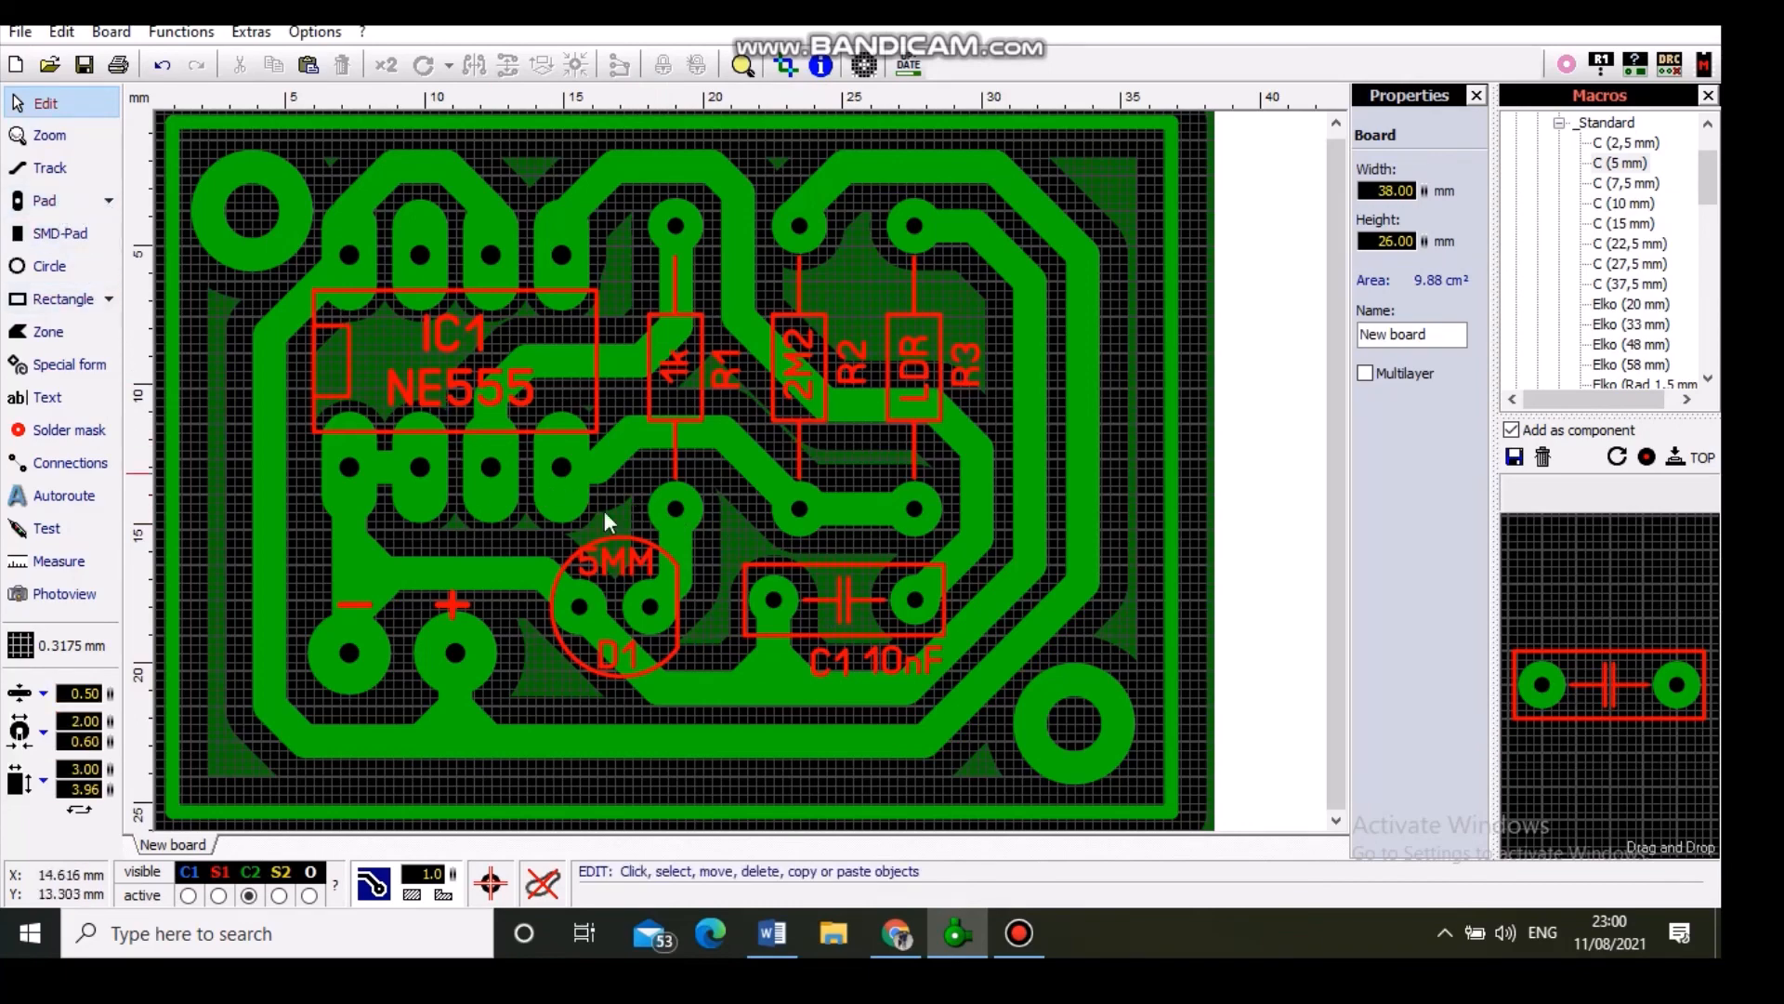
pyautogui.click(909, 937)
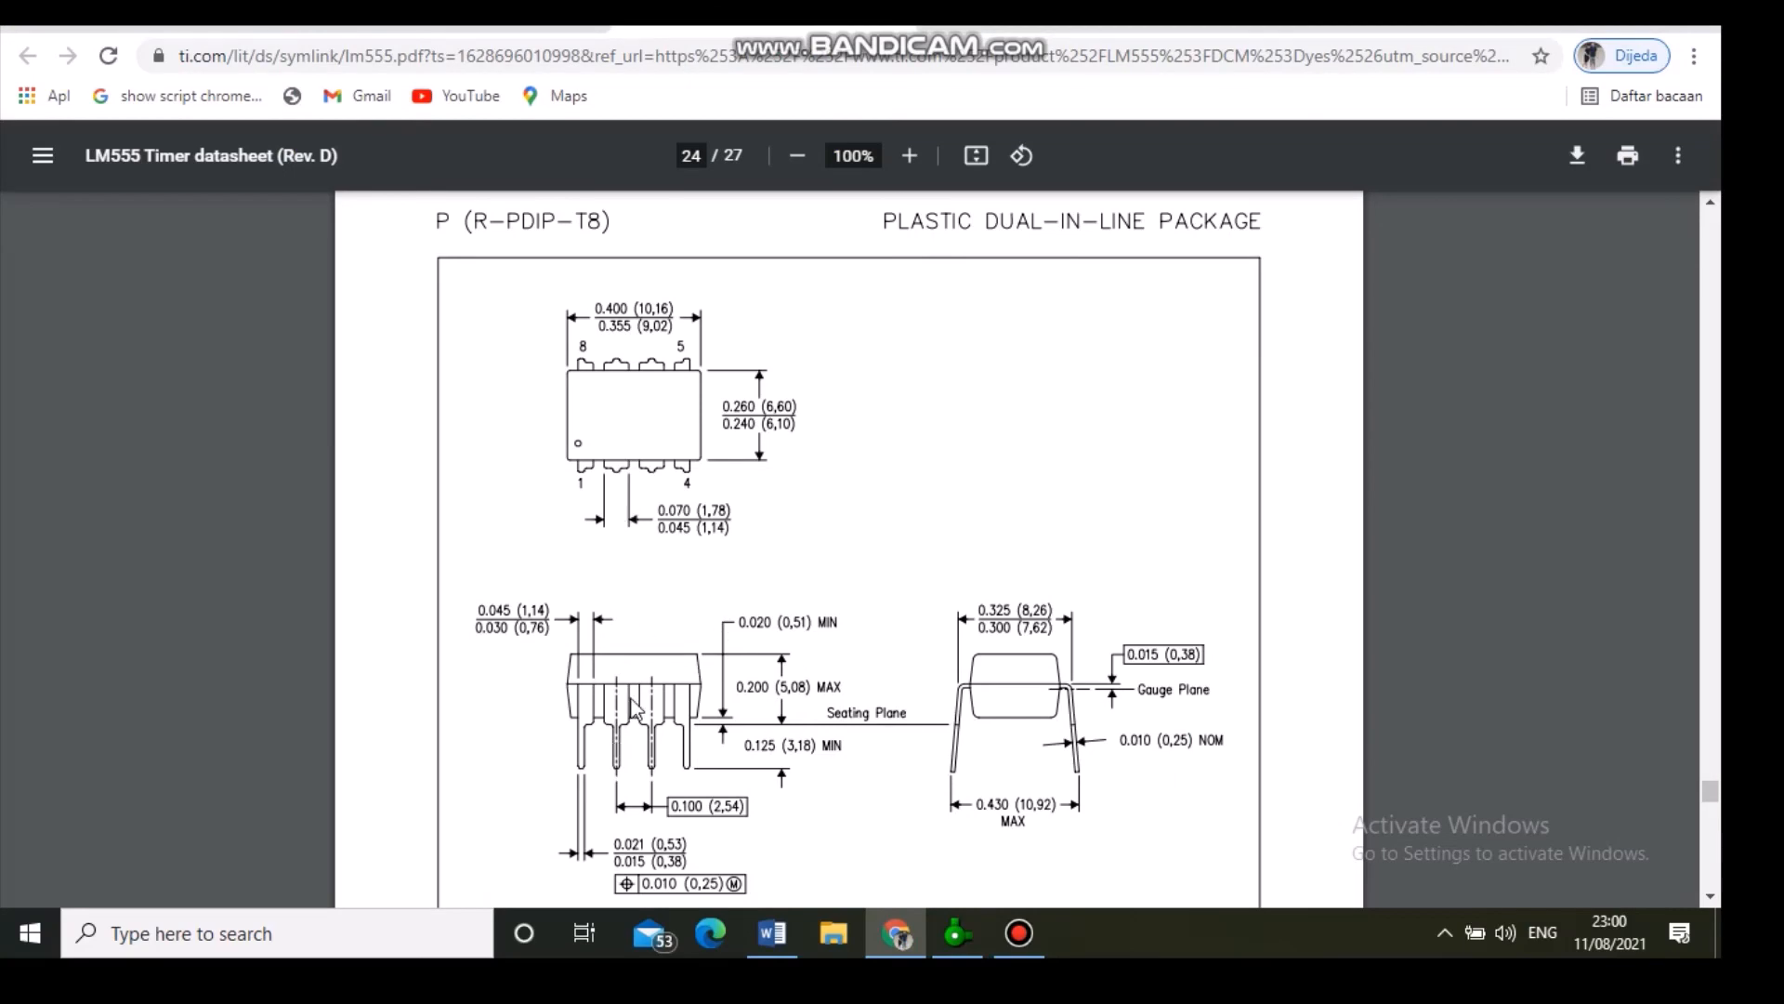
pyautogui.click(957, 932)
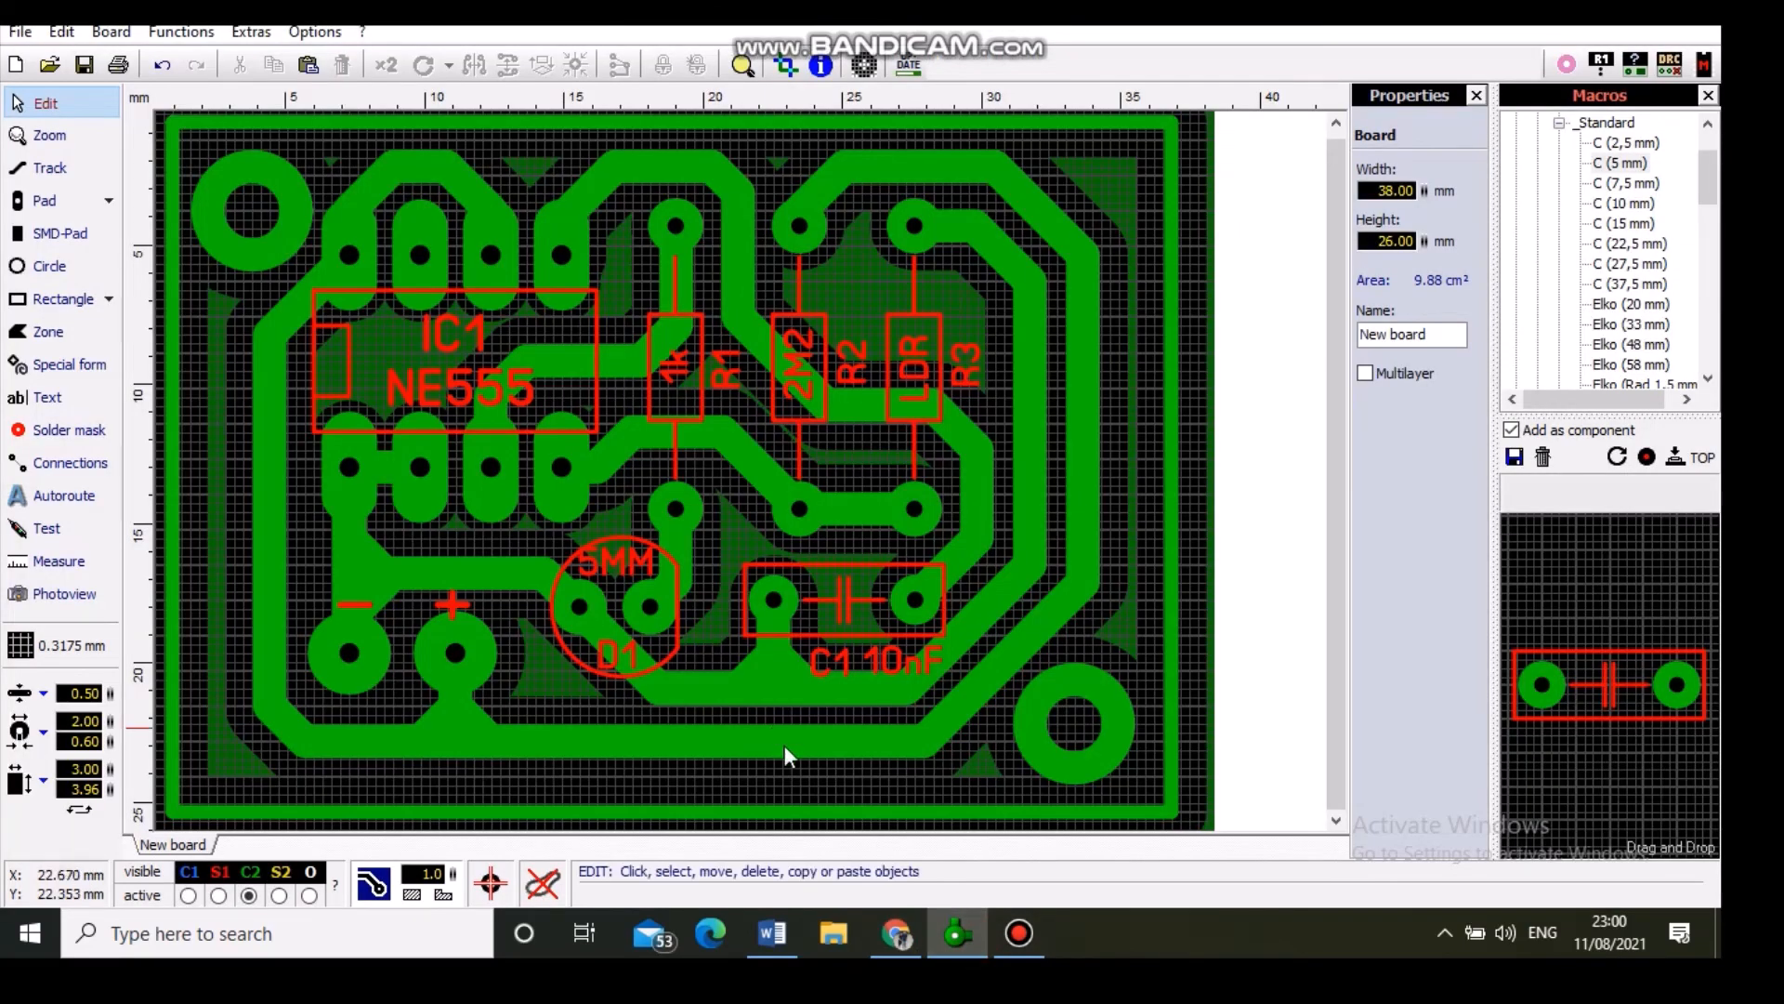
pyautogui.moveTo(900, 939)
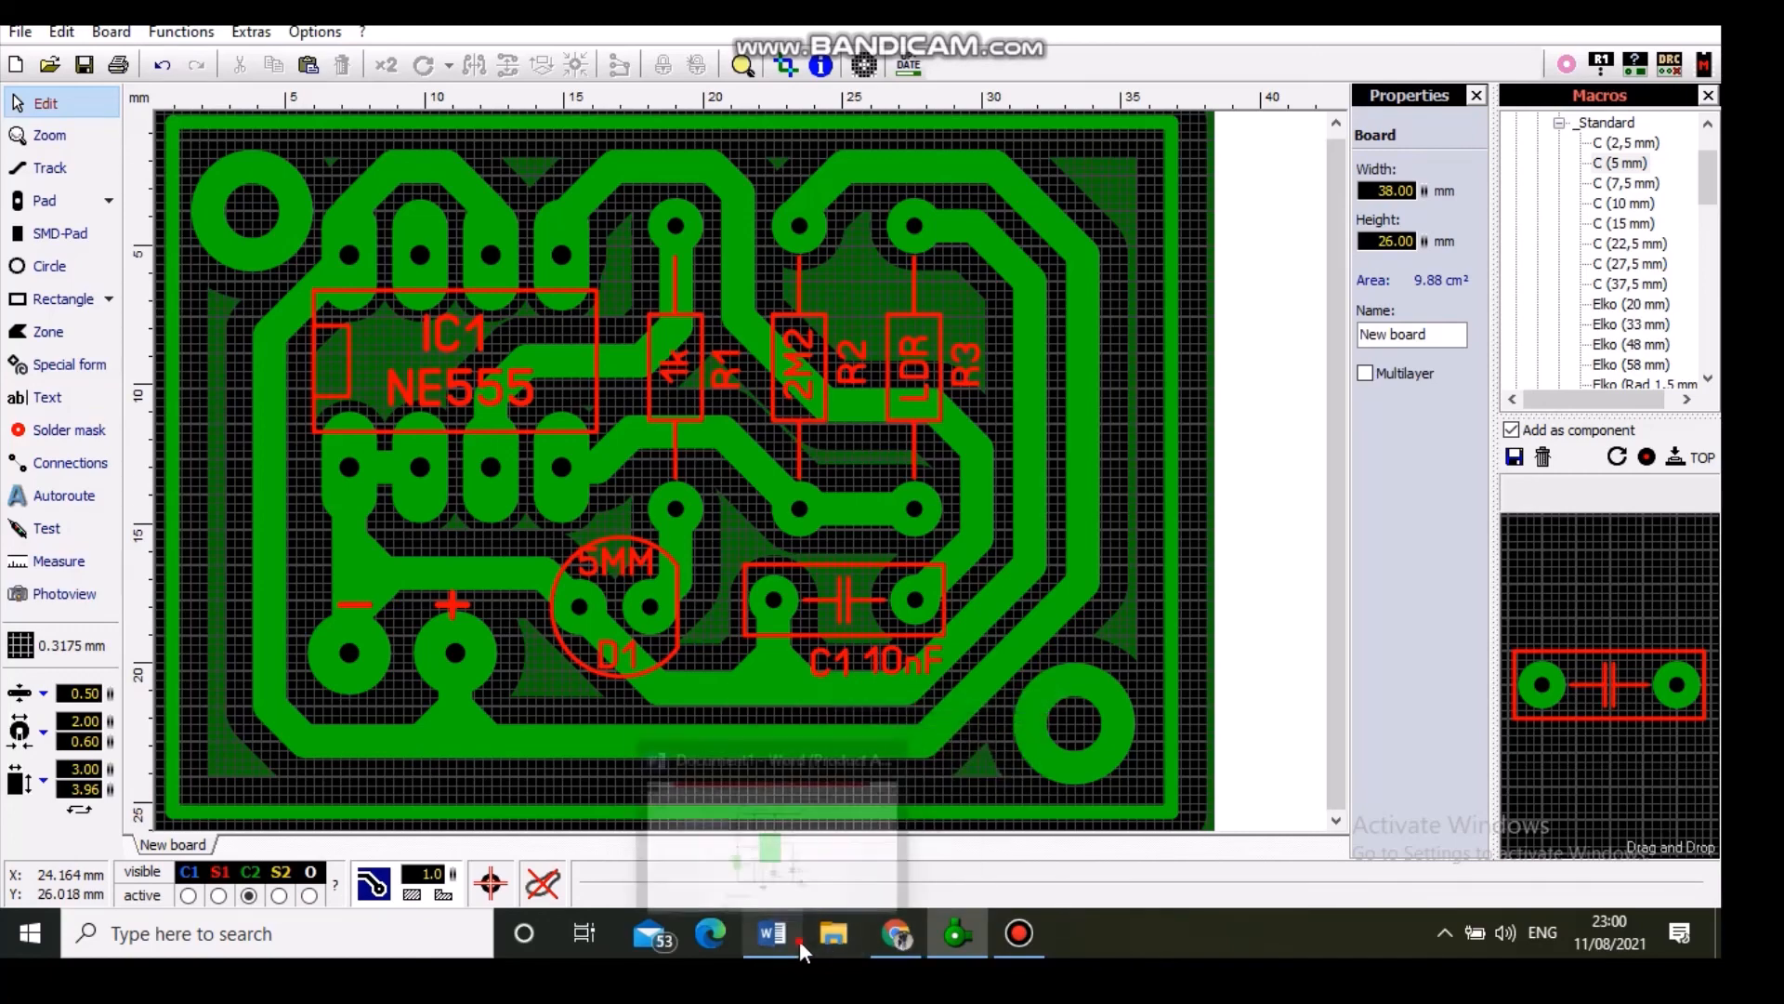
pyautogui.click(774, 934)
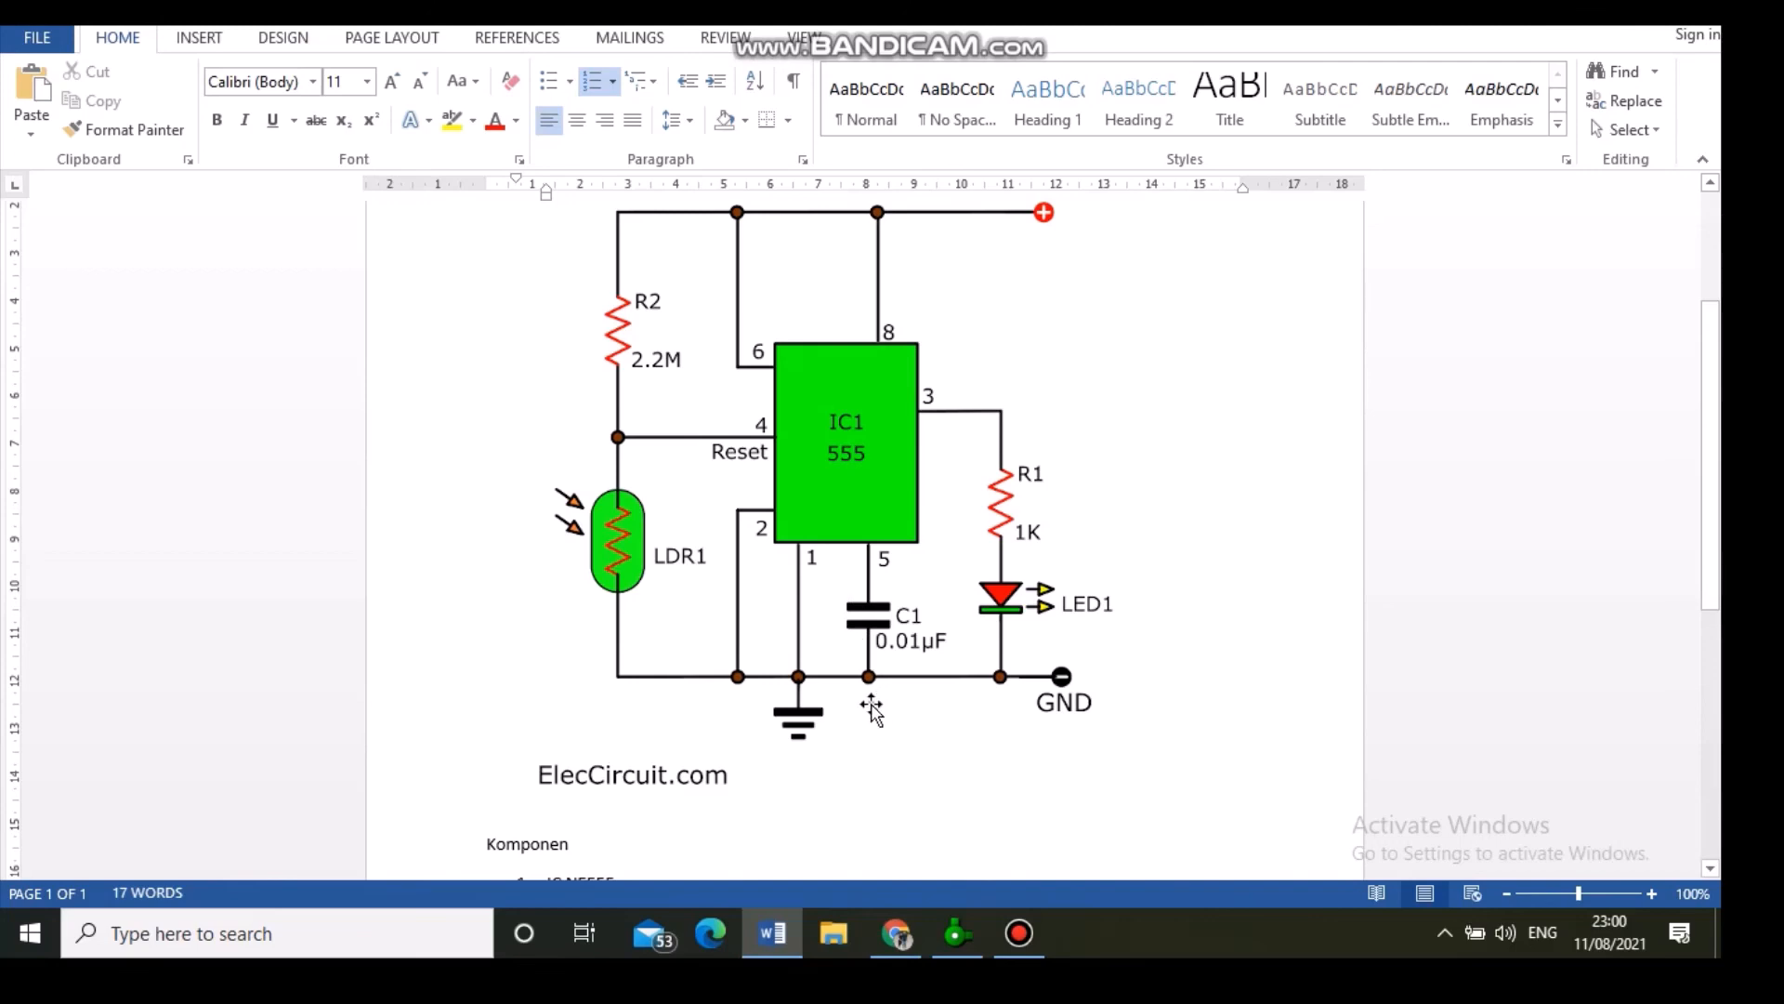
pyautogui.click(957, 938)
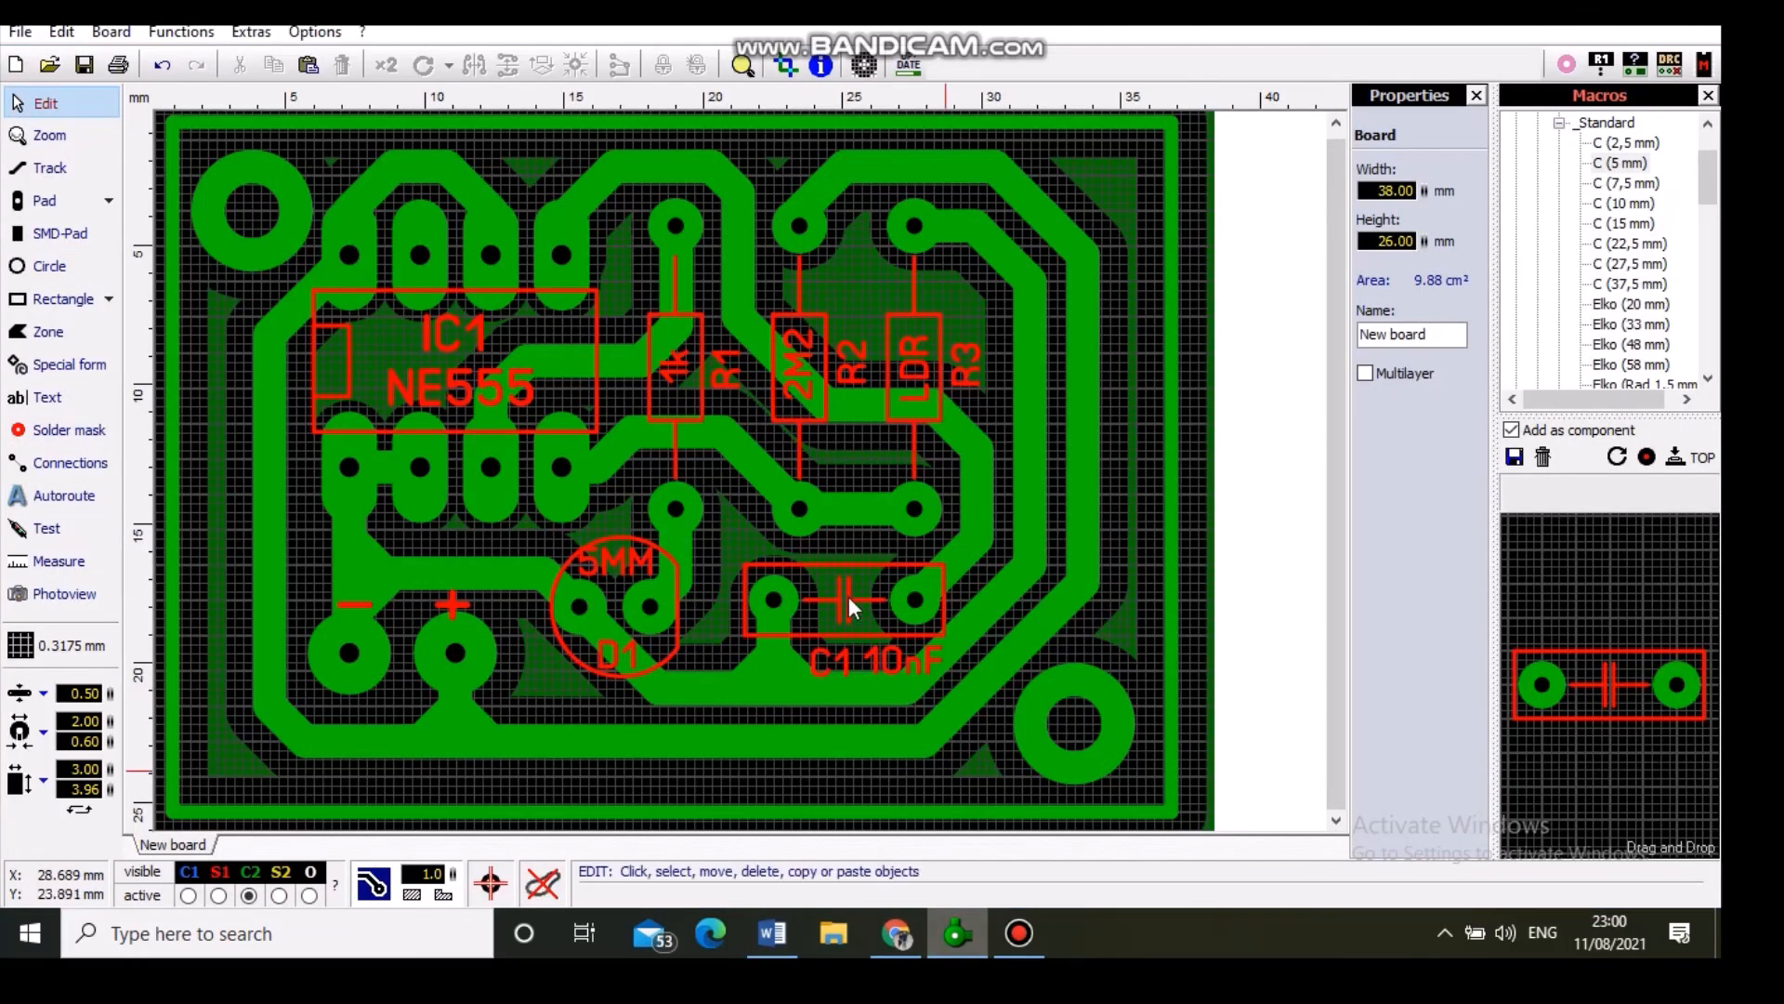